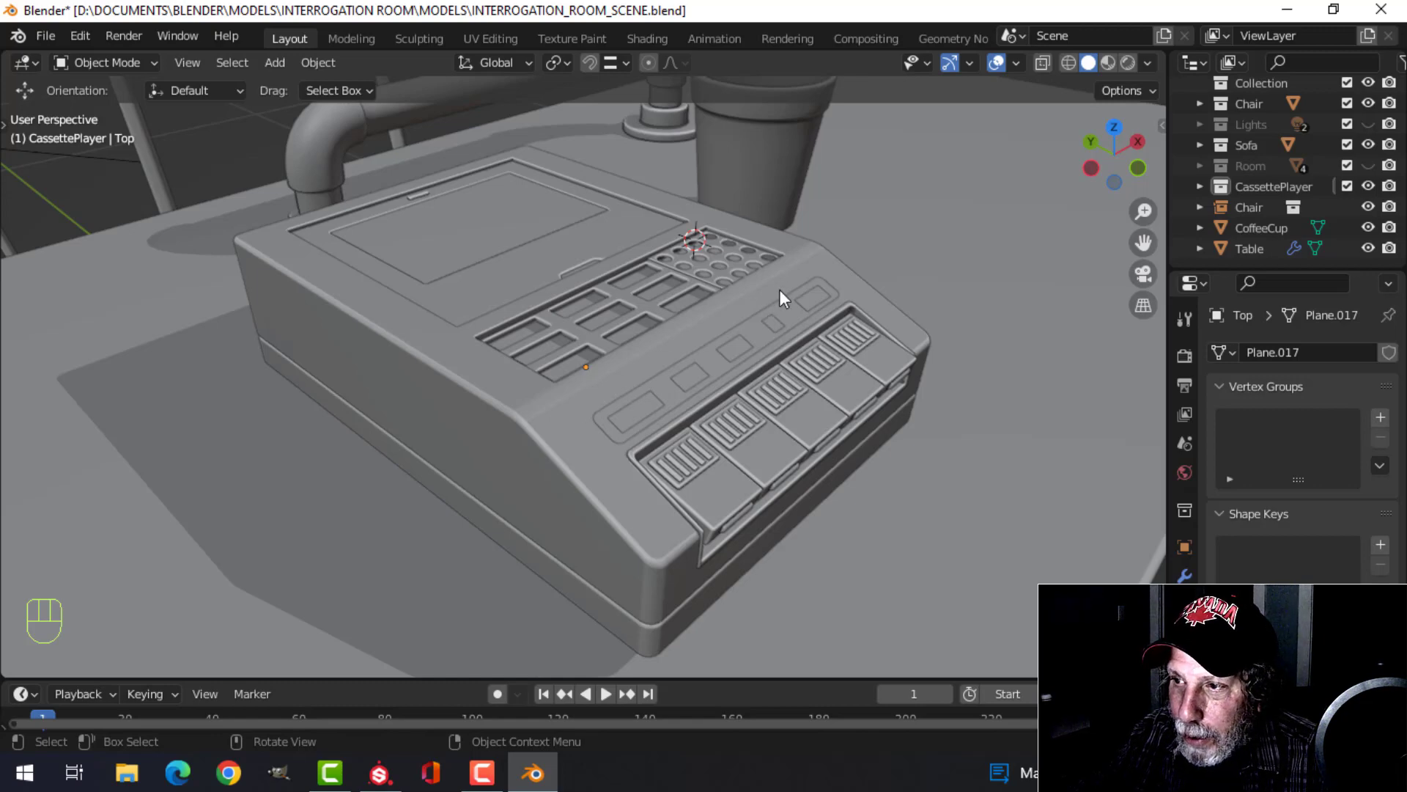
# Examine the cassette player's button area, cover and casing from several angles.
pyautogui.moveTo(849, 389); pyautogui.dragTo(494, 423, button='middle')
pyautogui.click(230, 400)
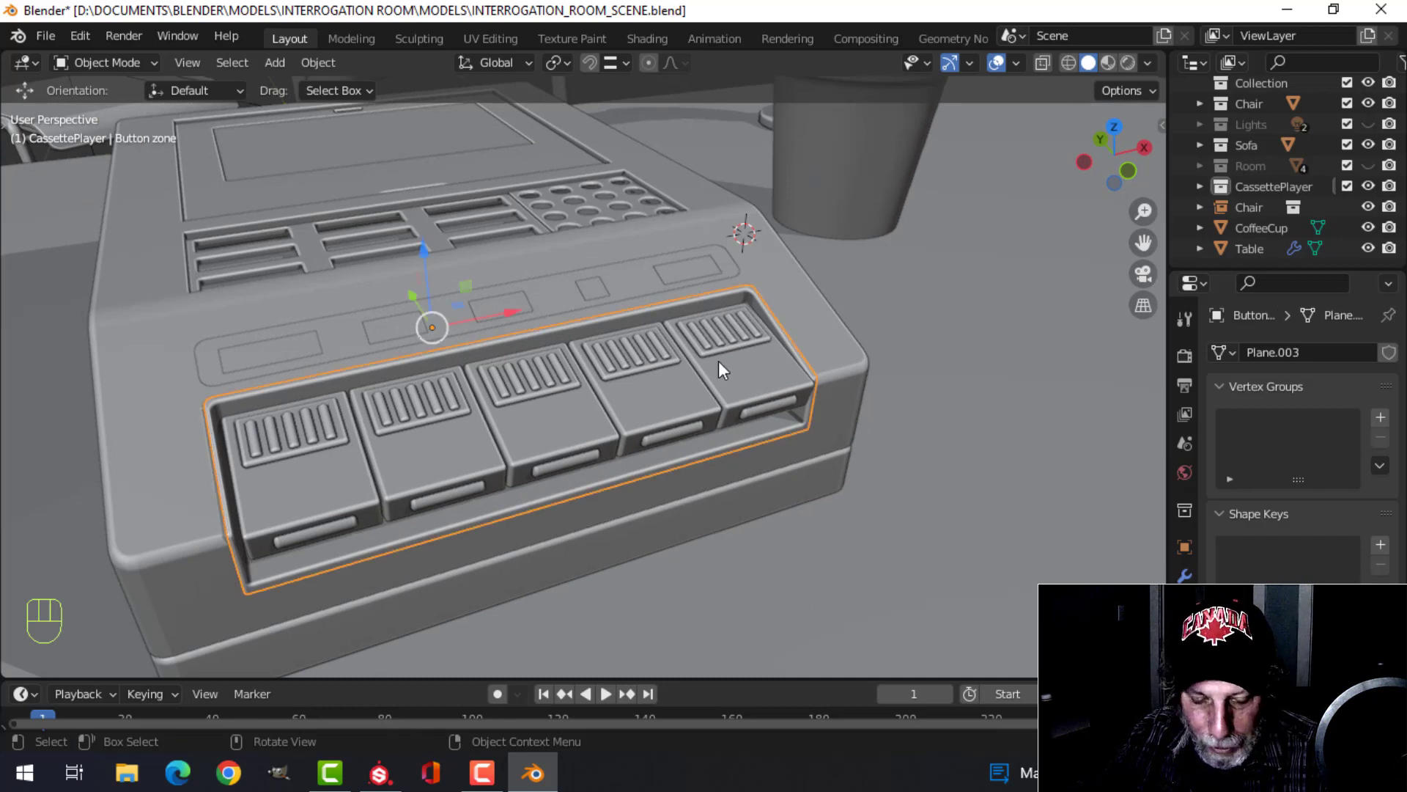
pyautogui.hotkey('alt', 'a')
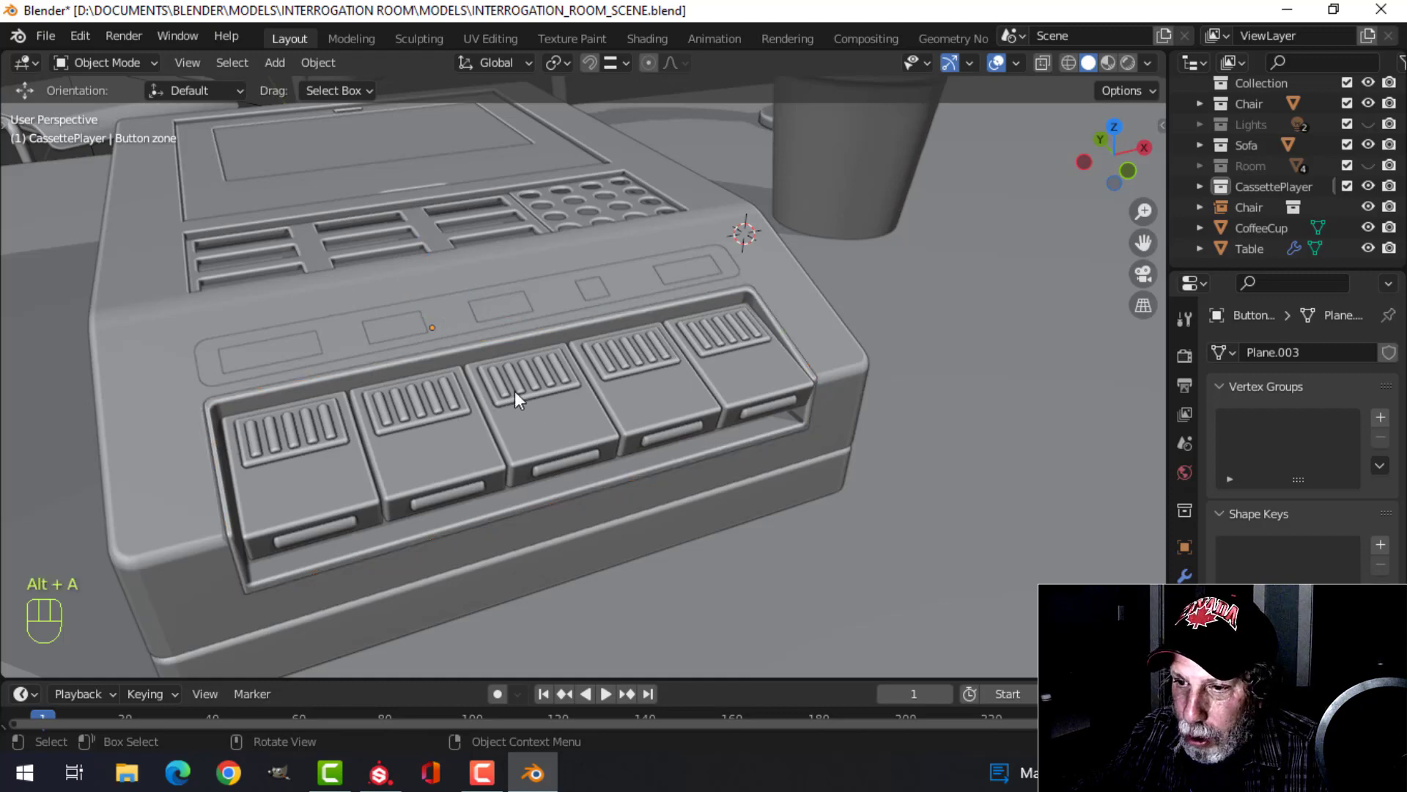
pyautogui.moveTo(514, 390); pyautogui.dragTo(689, 350, button='middle')
pyautogui.click(485, 405)
pyautogui.hotkey('alt', 'a')
pyautogui.scroll(-3, 640, 375)
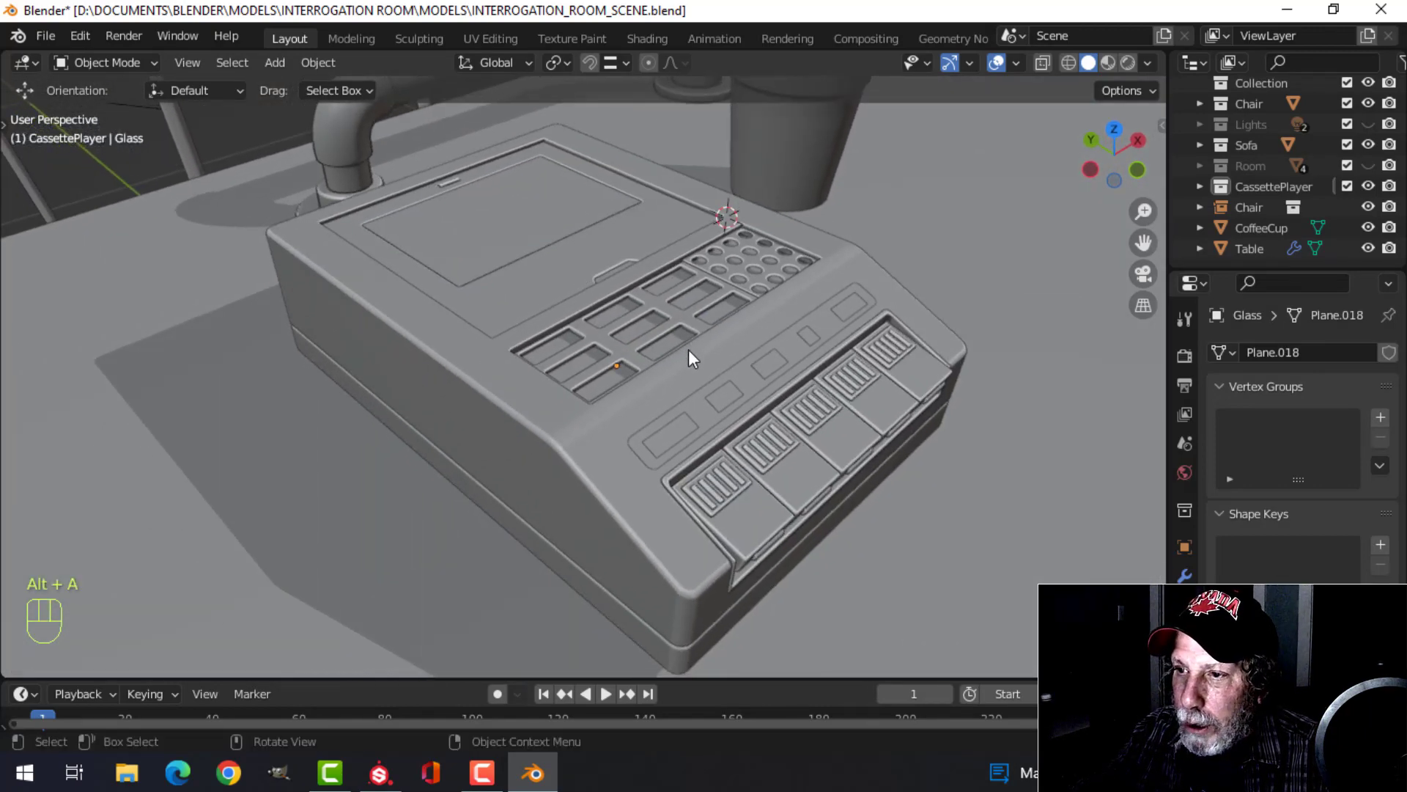
pyautogui.scroll(2, 689, 349)
pyautogui.scroll(-2, 688, 349)
pyautogui.moveTo(696, 402); pyautogui.dragTo(688, 365, button='middle')
pyautogui.scroll(-4, 689, 365)
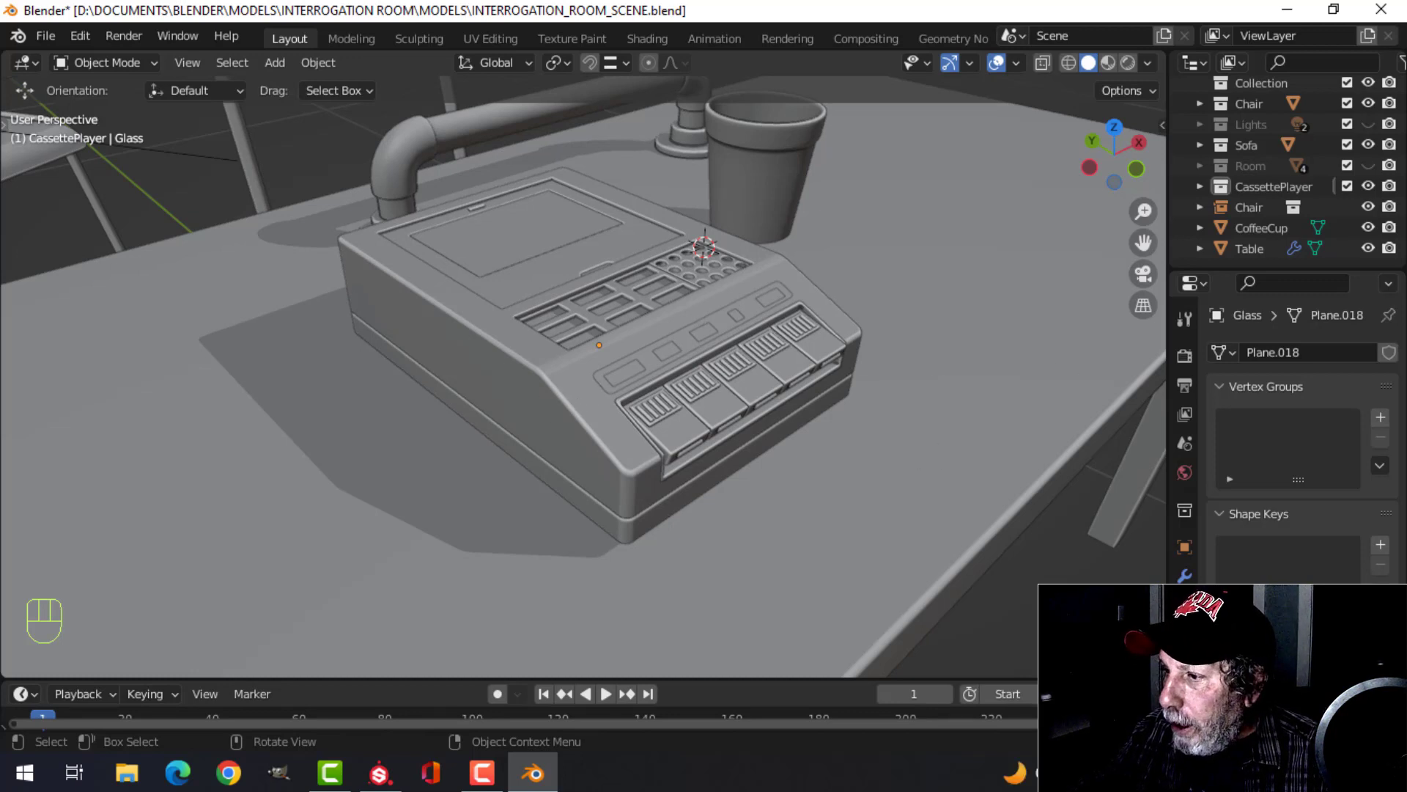
# Select all objects in the CassettePlayer collection and isolate them in the UV Editing workspace, viewed from the top.
pyautogui.rightClick(1268, 189)
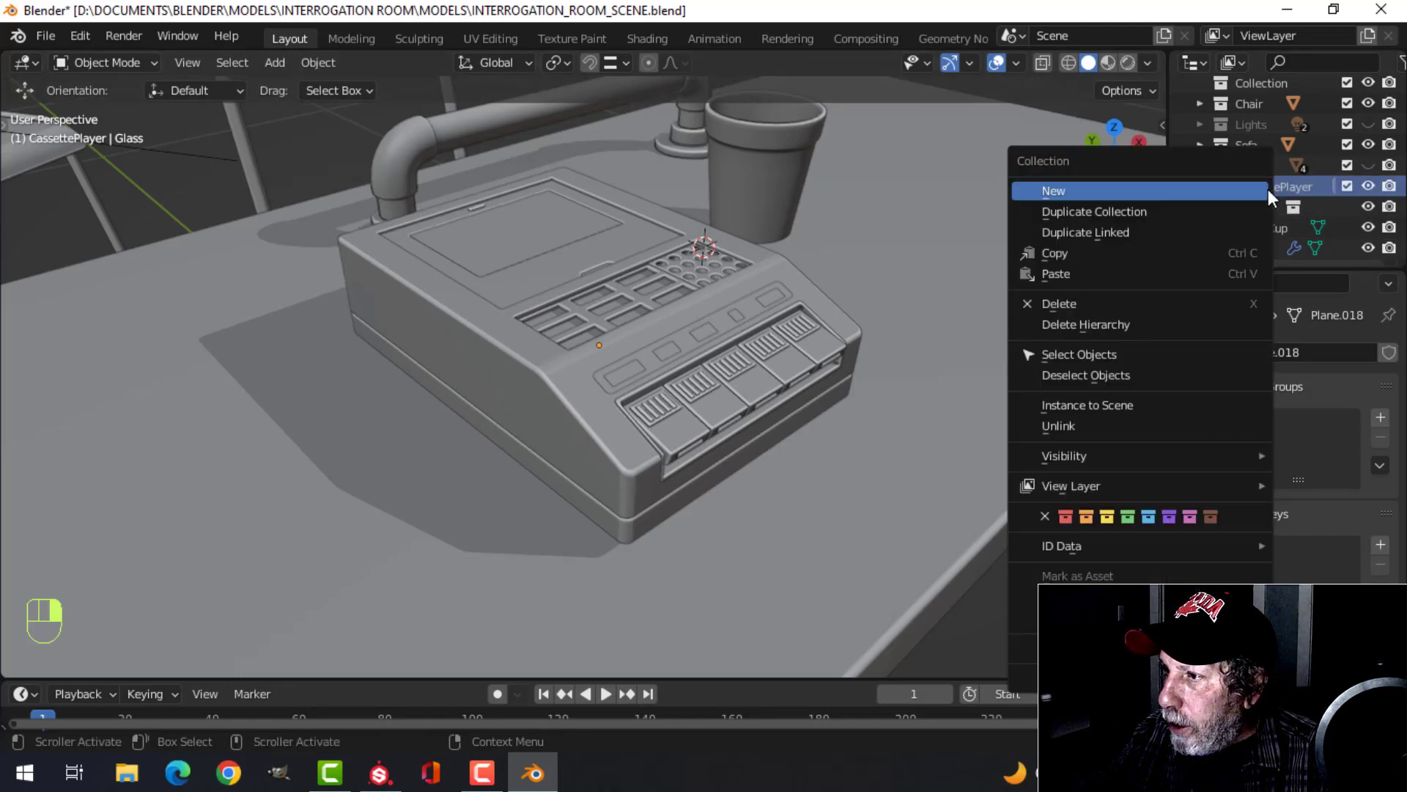
pyautogui.click(1100, 351)
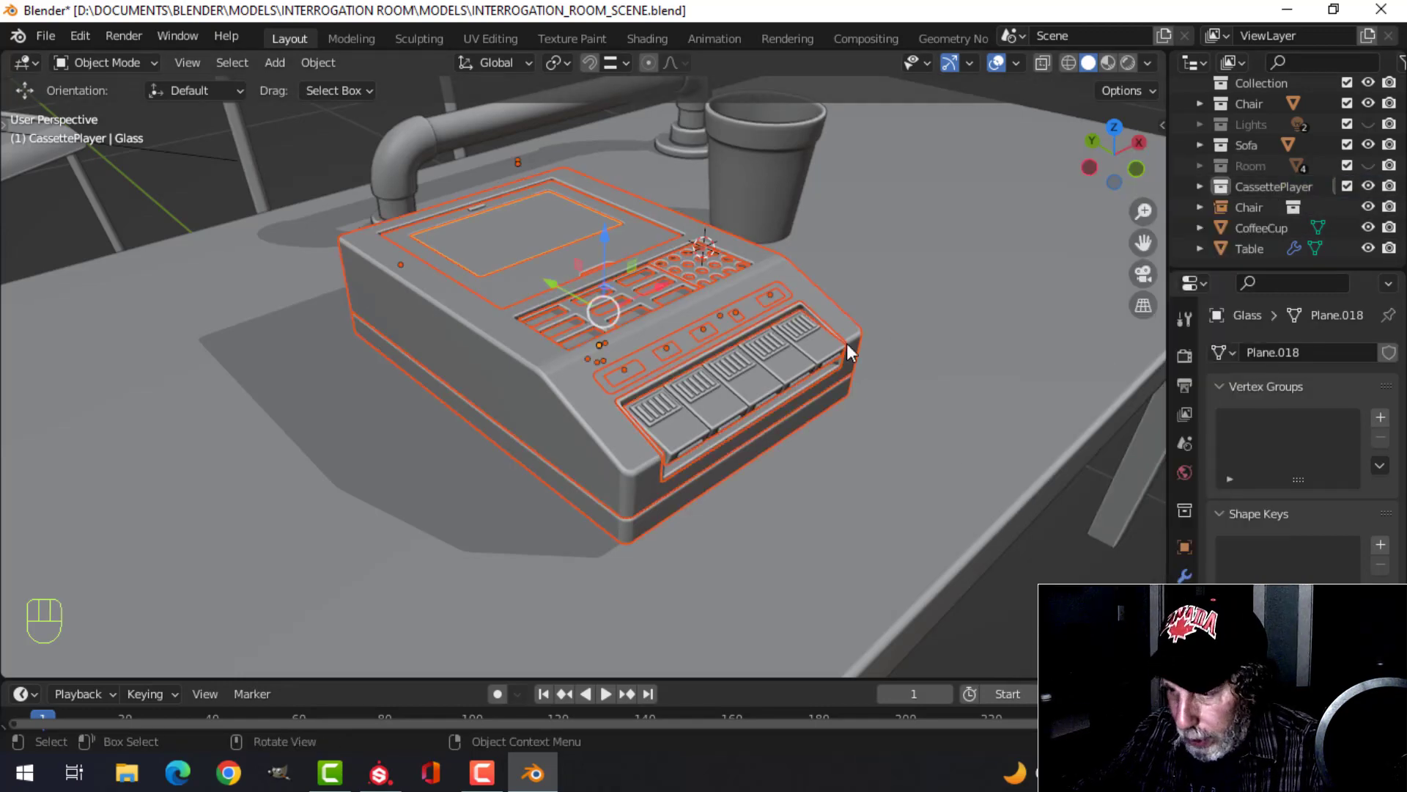
pyautogui.press('KP_Divide')
pyautogui.click(490, 38)
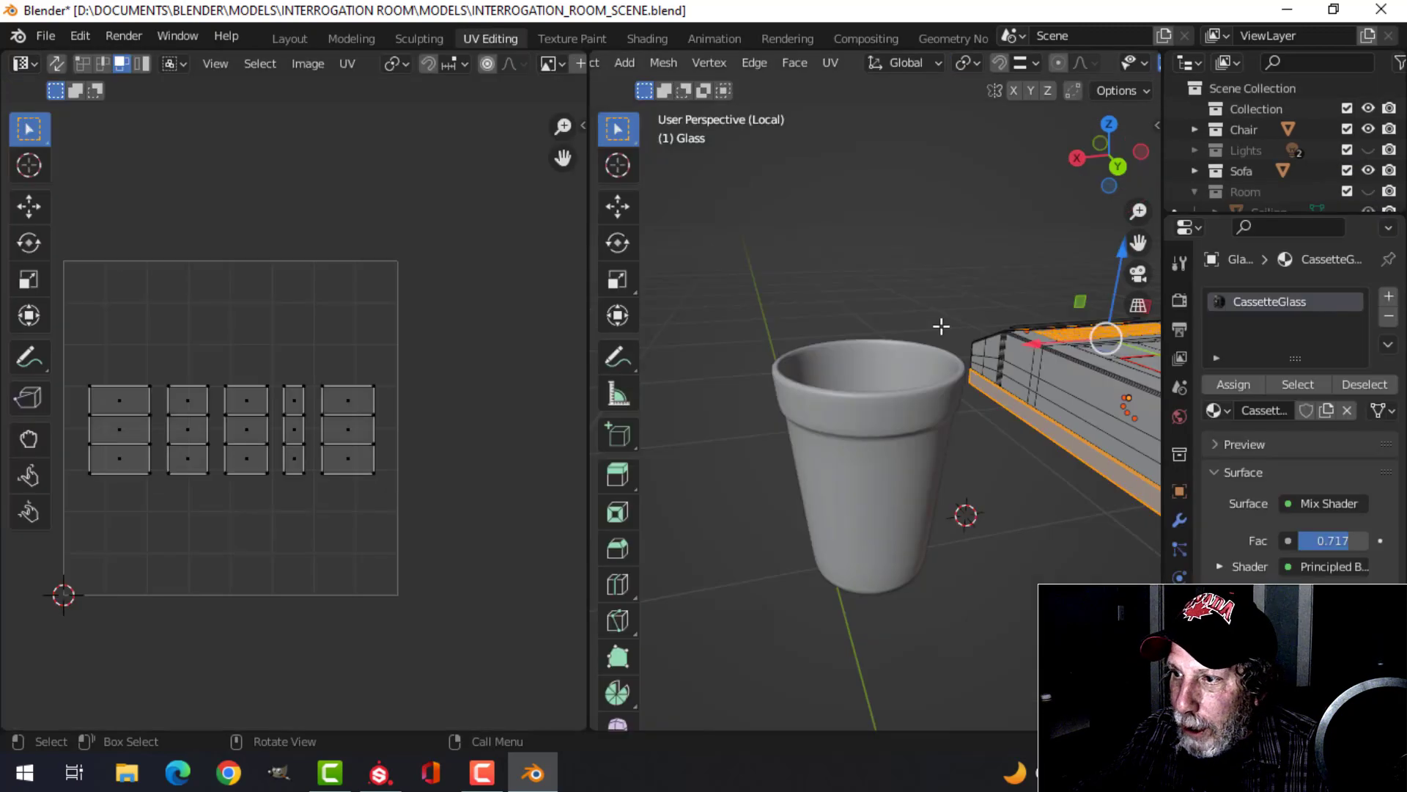
pyautogui.press('KP_Divide')
pyautogui.press('KP_7')
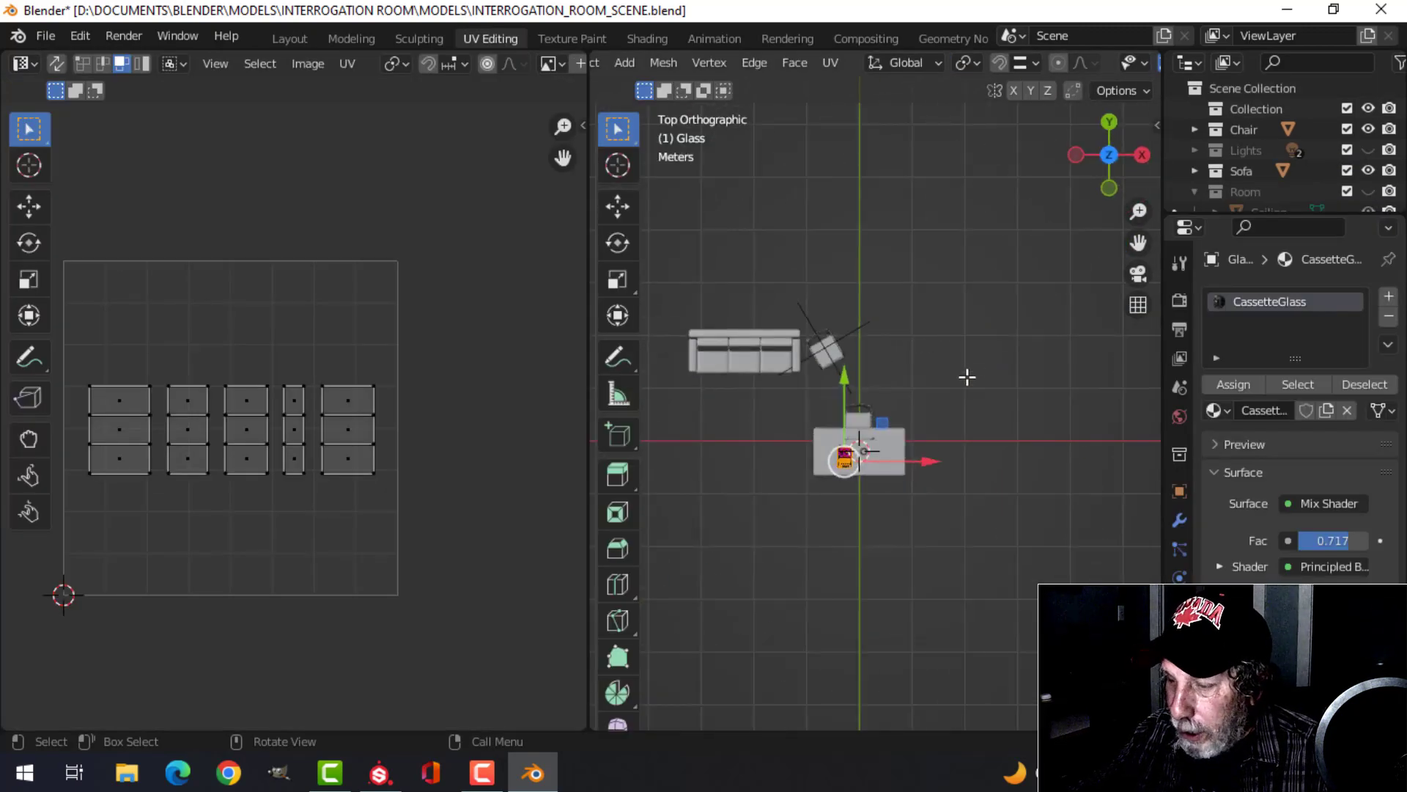
pyautogui.press('KP_Divide')
pyautogui.hotkey('alt', 'a')
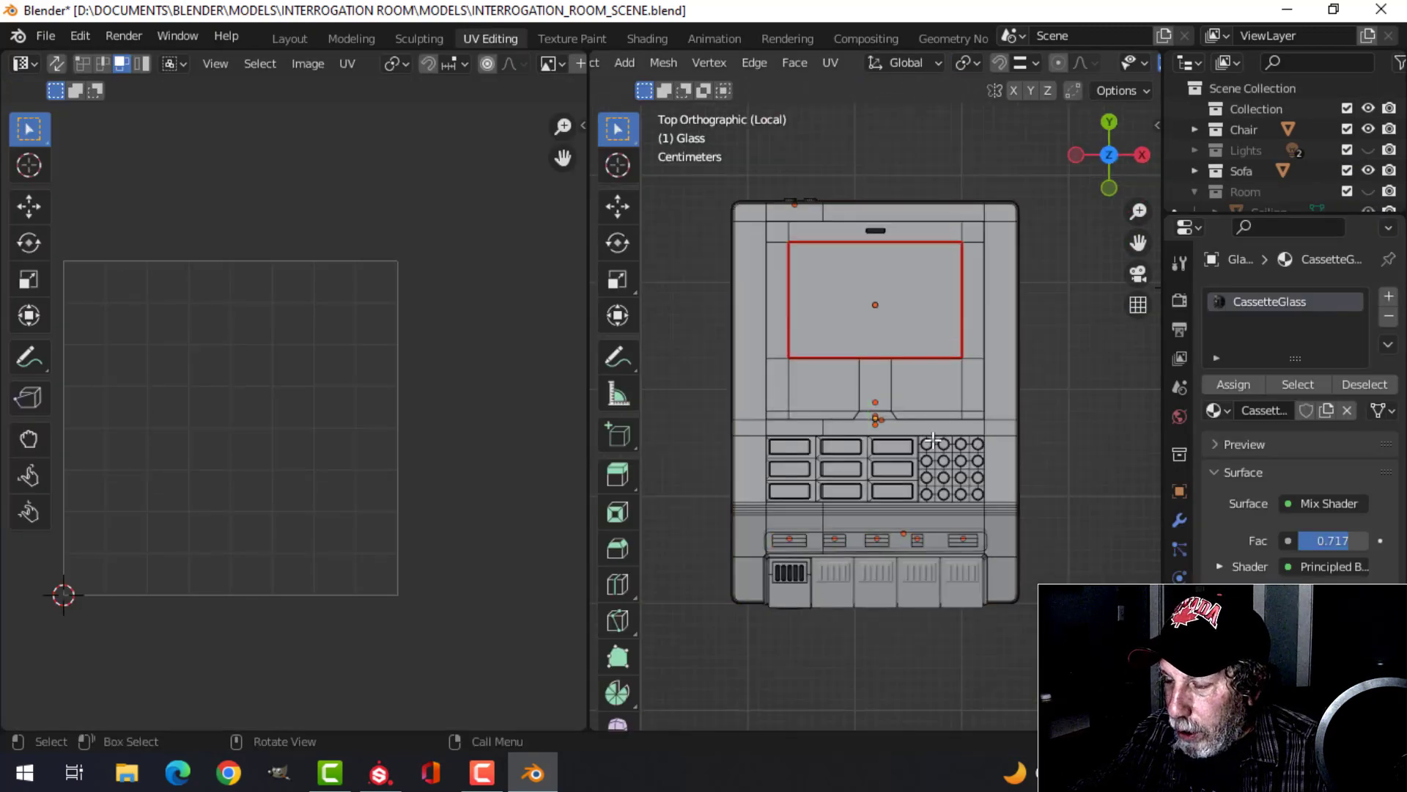
# Return to Object Mode and turn off the viewport display of the Top casing's Bevel and Weighted Normal modifiers.
pyautogui.moveTo(953, 411); pyautogui.dragTo(1001, 375, button='middle')
pyautogui.scroll(2, 992, 431)
pyautogui.moveTo(851, 483); pyautogui.dragTo(806, 389, button='middle')
pyautogui.scroll(4, 865, 407)
pyautogui.scroll(-6, 865, 407)
pyautogui.press('Tab')
pyautogui.hotkey('alt', 'a')
pyautogui.scroll(1, 810, 389)
pyautogui.click(803, 429)
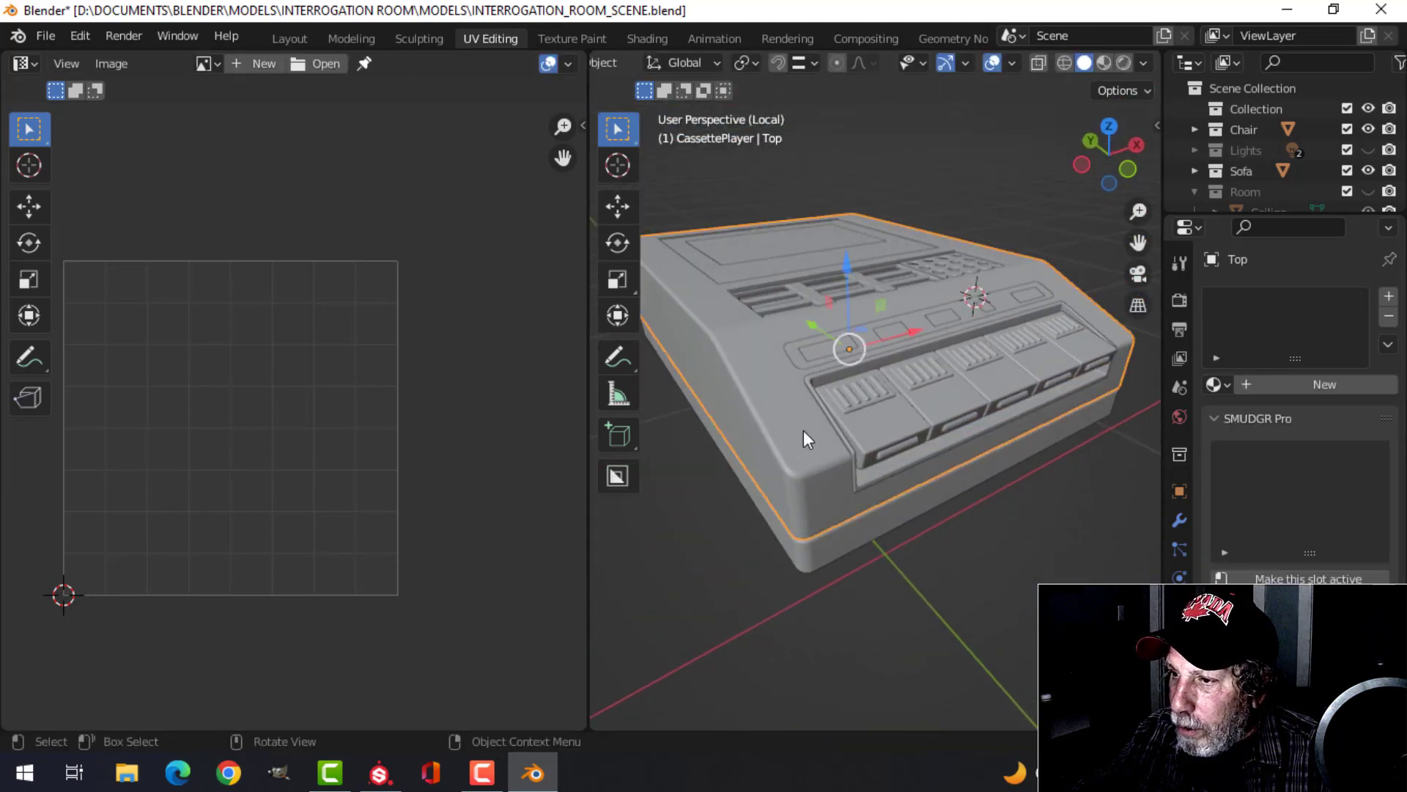
pyautogui.click(1178, 521)
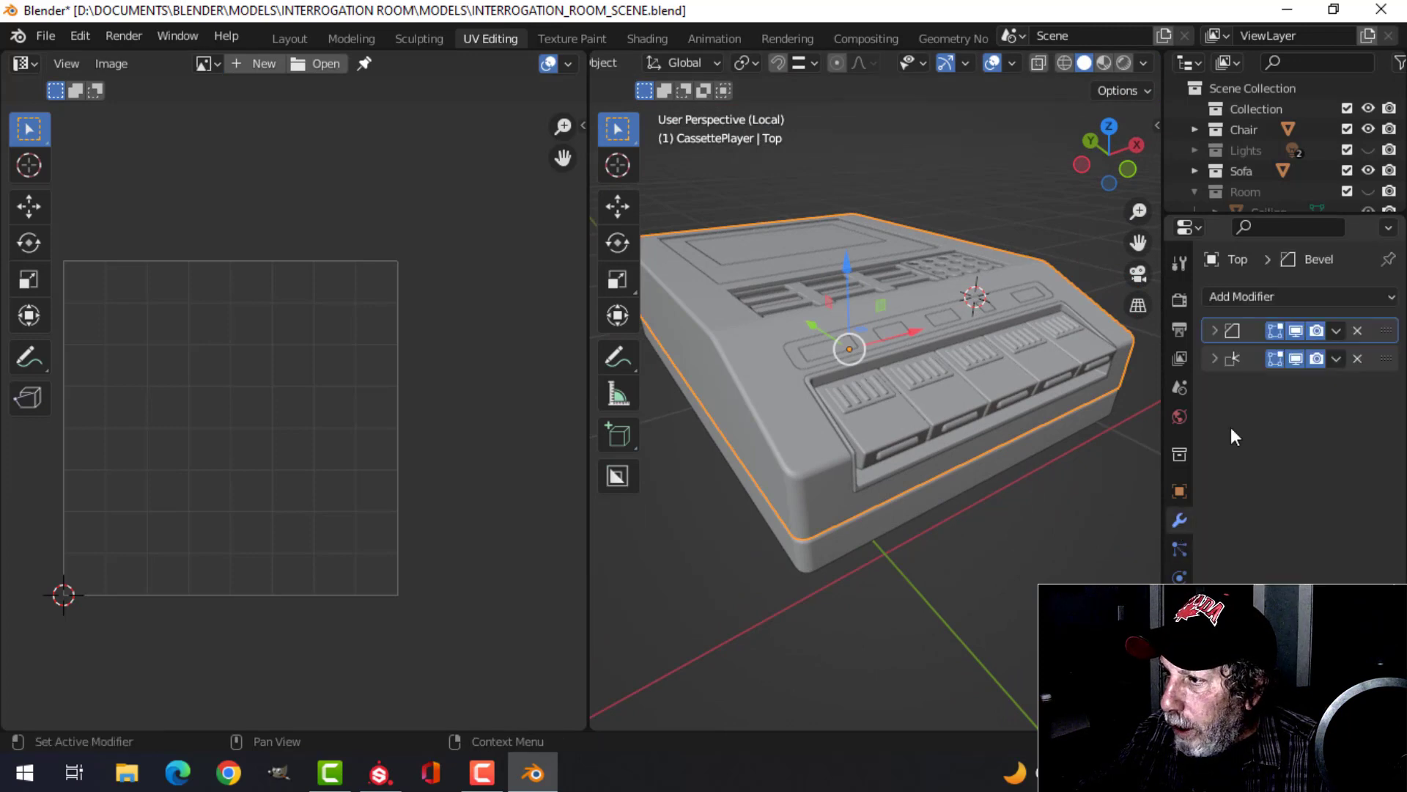
pyautogui.click(1296, 331)
# Turn off the viewport display of the Bevel, Weighted Normal and Array modifiers on the Buttons object.
pyautogui.click(882, 417)
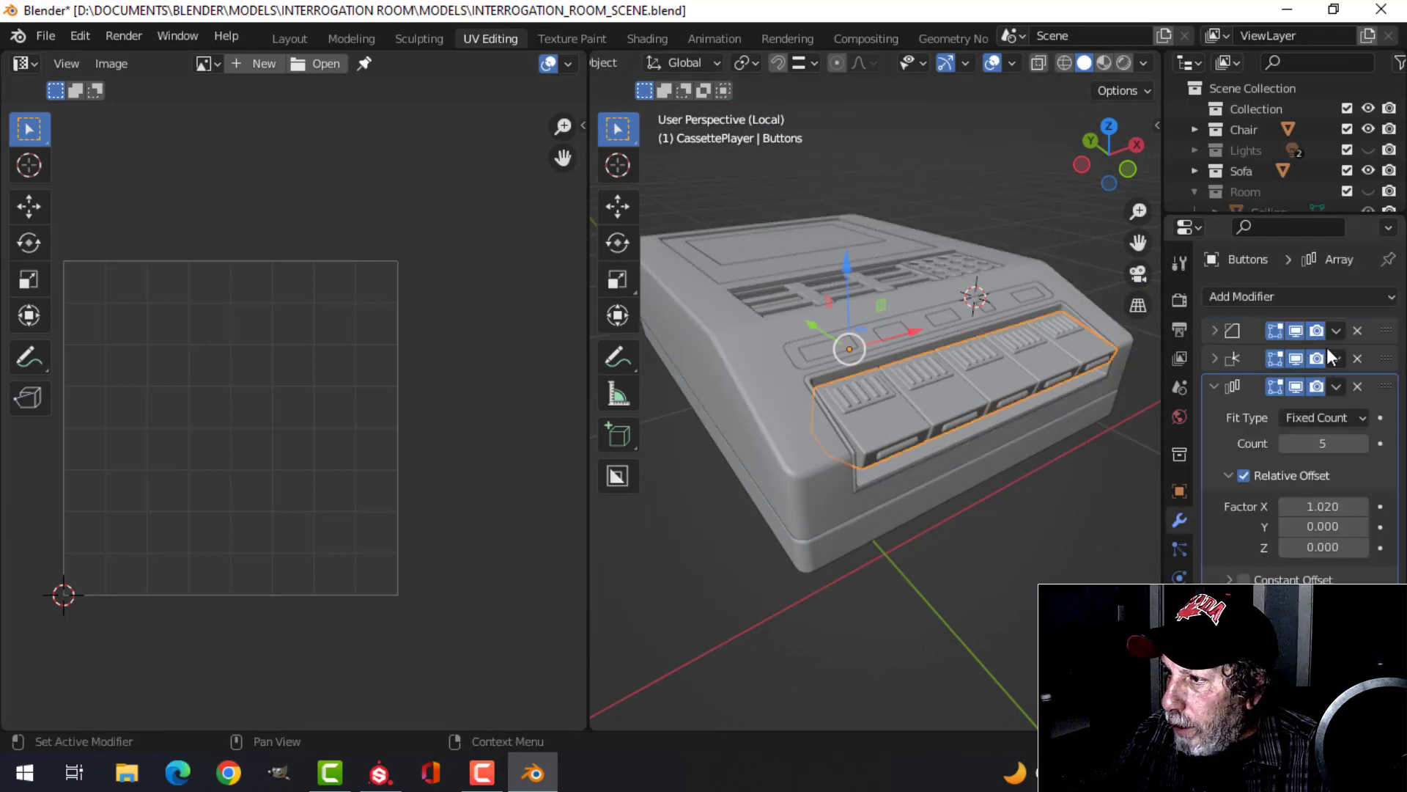
pyautogui.click(1291, 331)
pyautogui.click(1299, 358)
pyautogui.click(1300, 385)
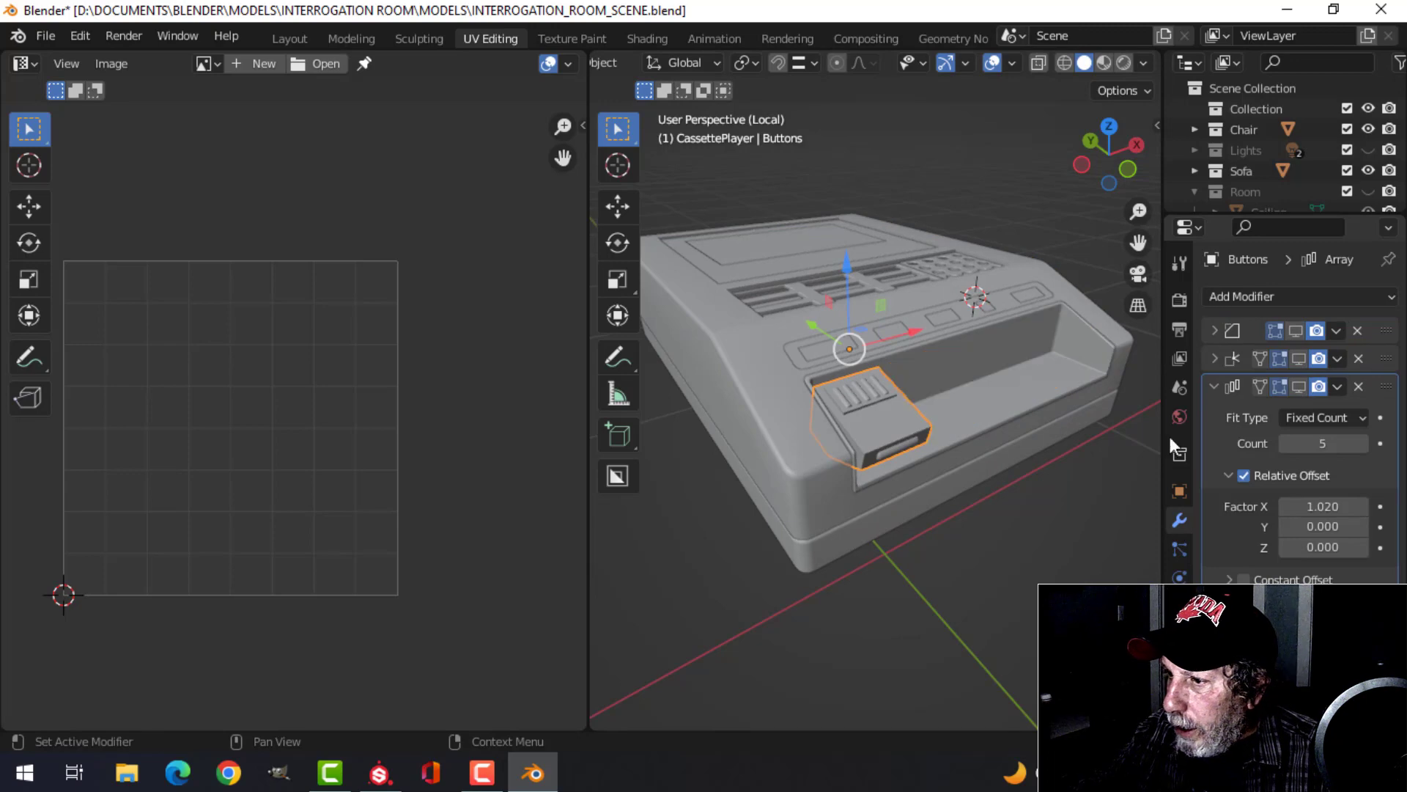
# Turn off the viewport display of the Bevel and Weighted Normal modifiers on the Bottom casing.
pyautogui.click(950, 511)
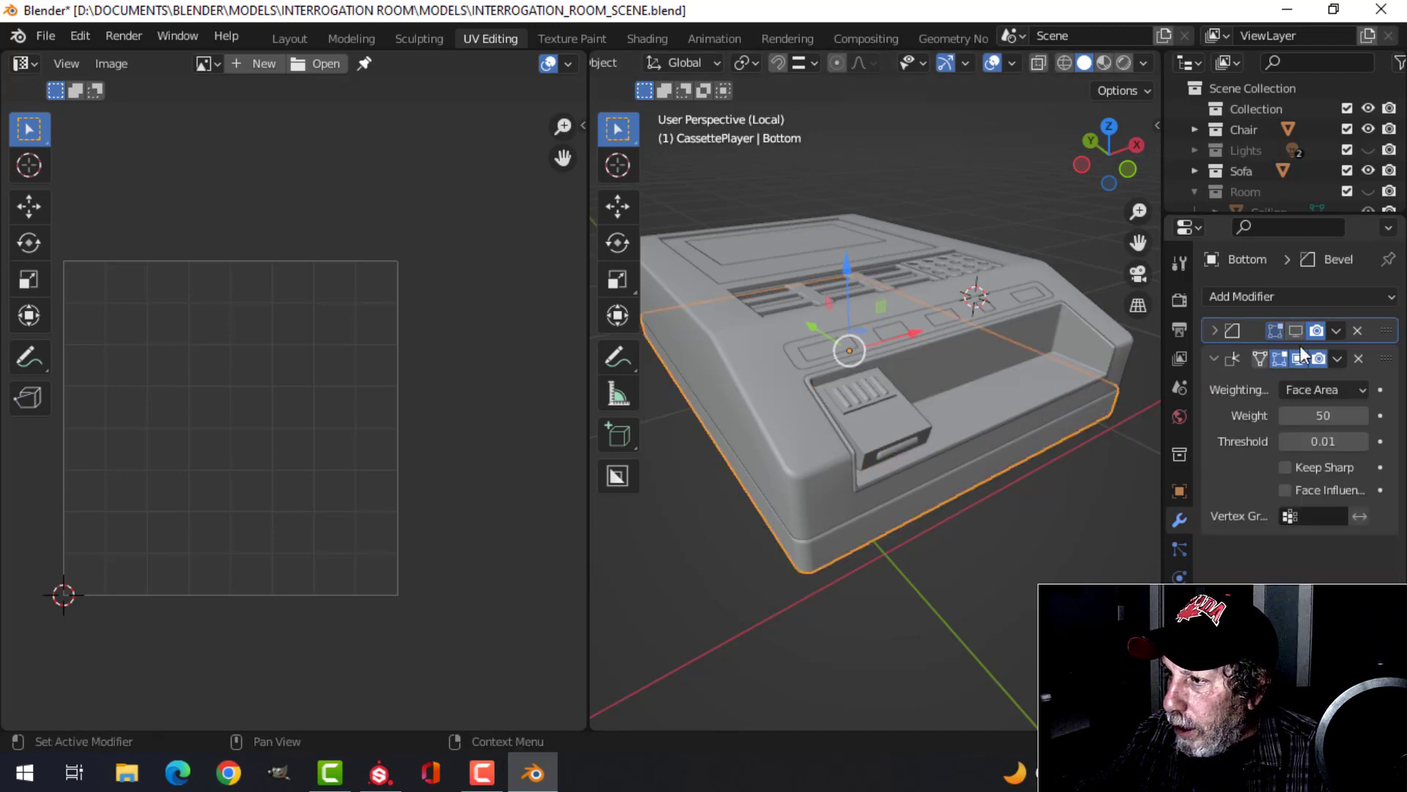
pyautogui.moveTo(1024, 387); pyautogui.dragTo(1005, 417, button='middle')
pyautogui.scroll(2, 854, 421)
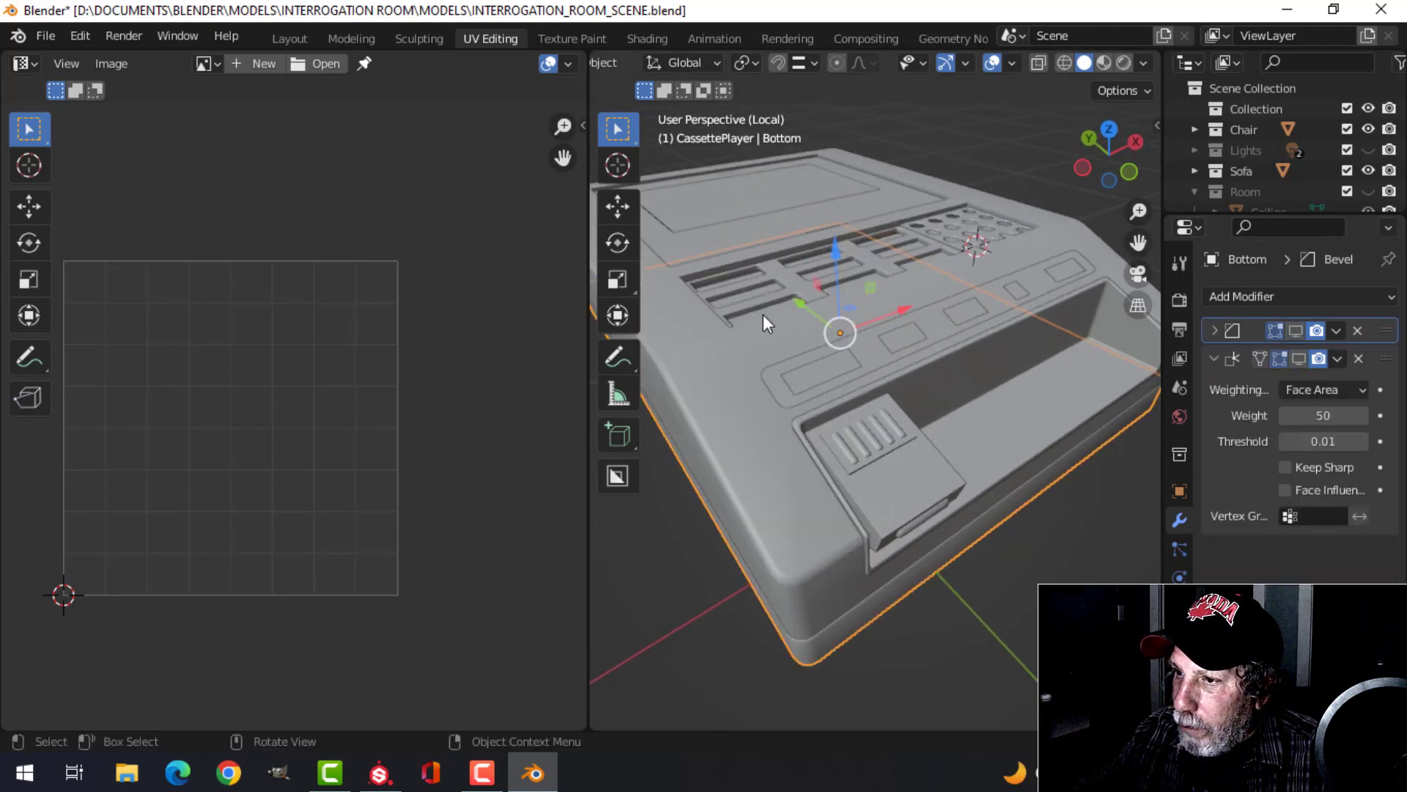
# Disable the Bevel and Weighted Normal modifiers in the viewport for the Rectangle holes and Round holes objects.
pyautogui.moveTo(763, 314); pyautogui.dragTo(773, 345, button='middle')
pyautogui.click(773, 345)
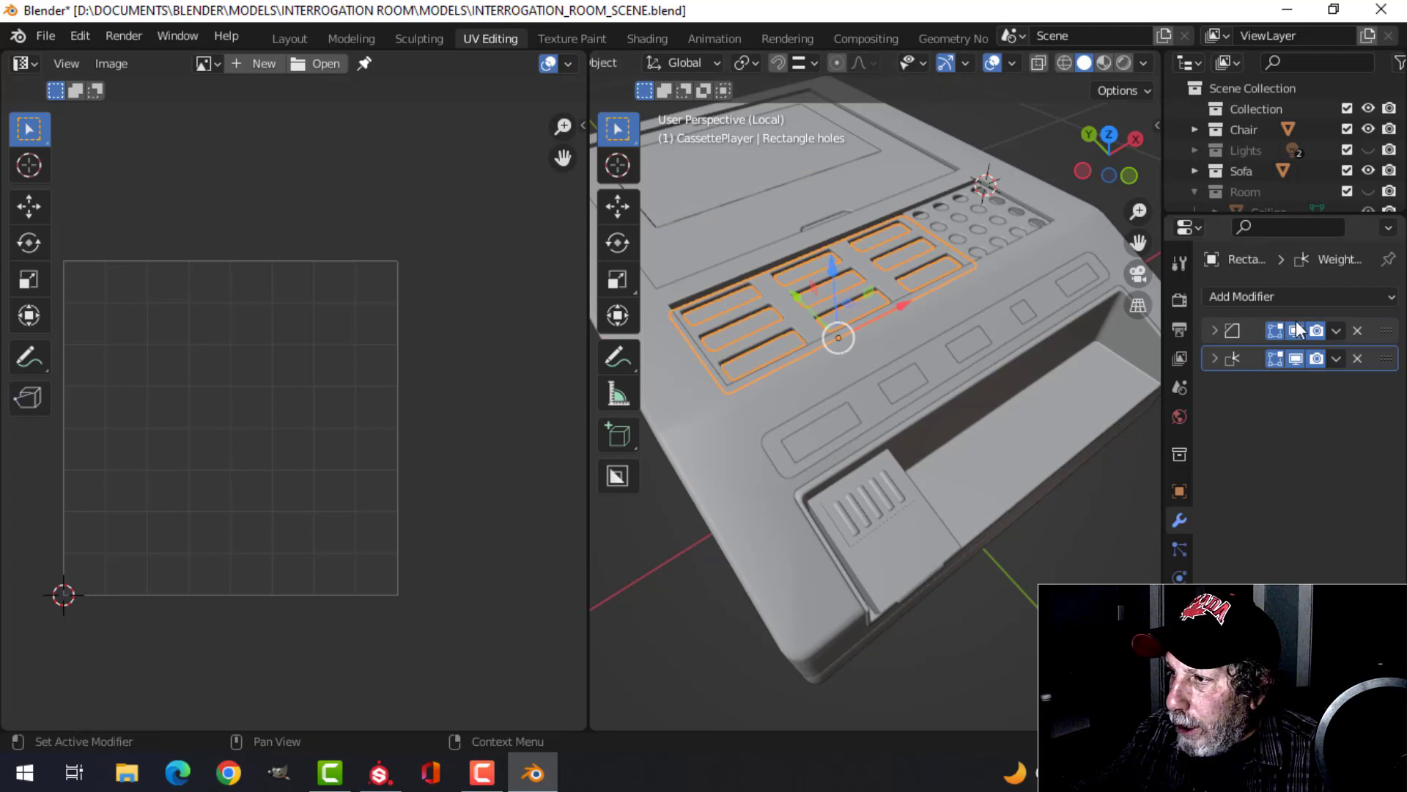
pyautogui.click(1299, 358)
pyautogui.click(1000, 230)
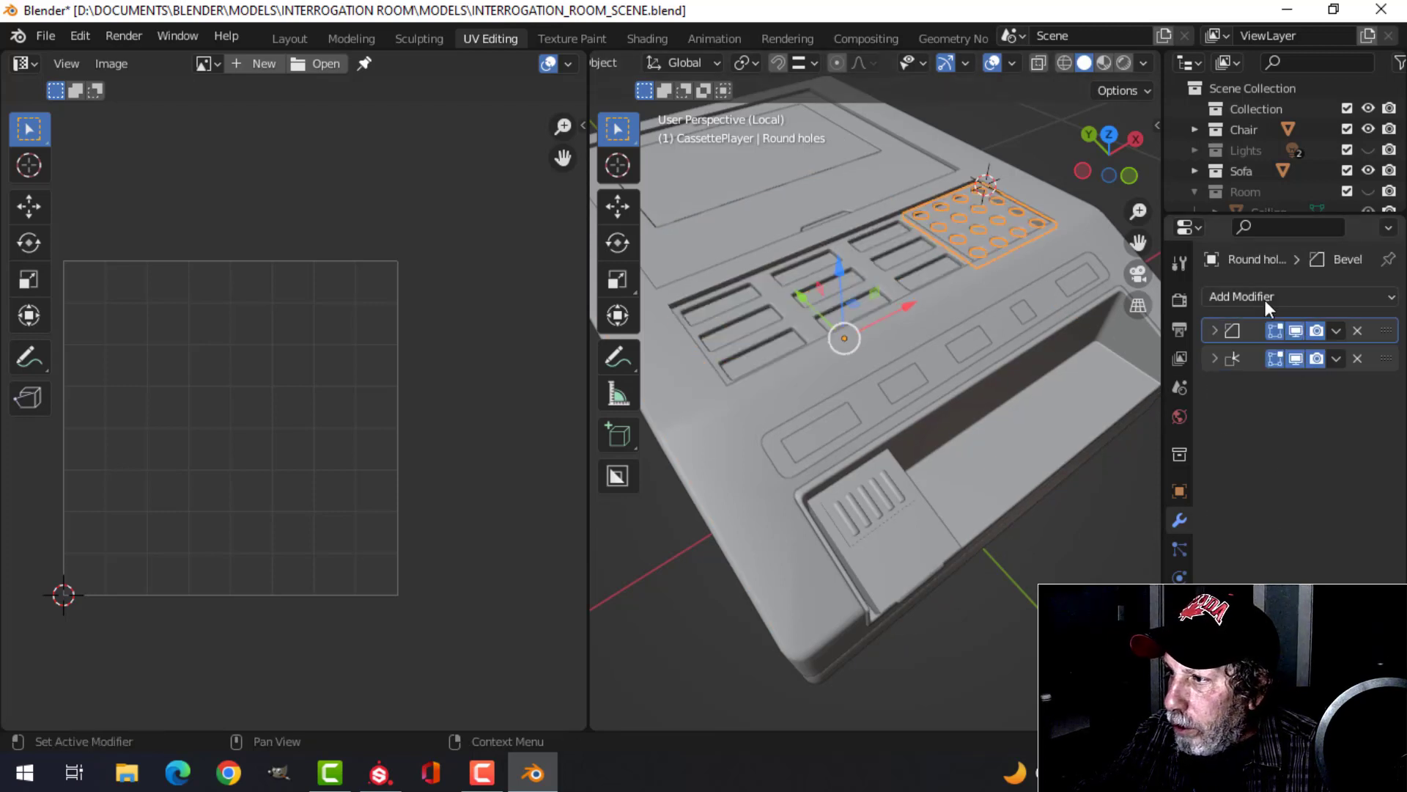
pyautogui.click(1294, 331)
pyautogui.click(1297, 357)
# Turn off the viewport display of the Cover's Bevel and Weighted Normal modifiers.
pyautogui.keyDown('shift'); pyautogui.moveTo(859, 287); pyautogui.dragTo(893, 352, button='middle'); pyautogui.keyUp('shift')
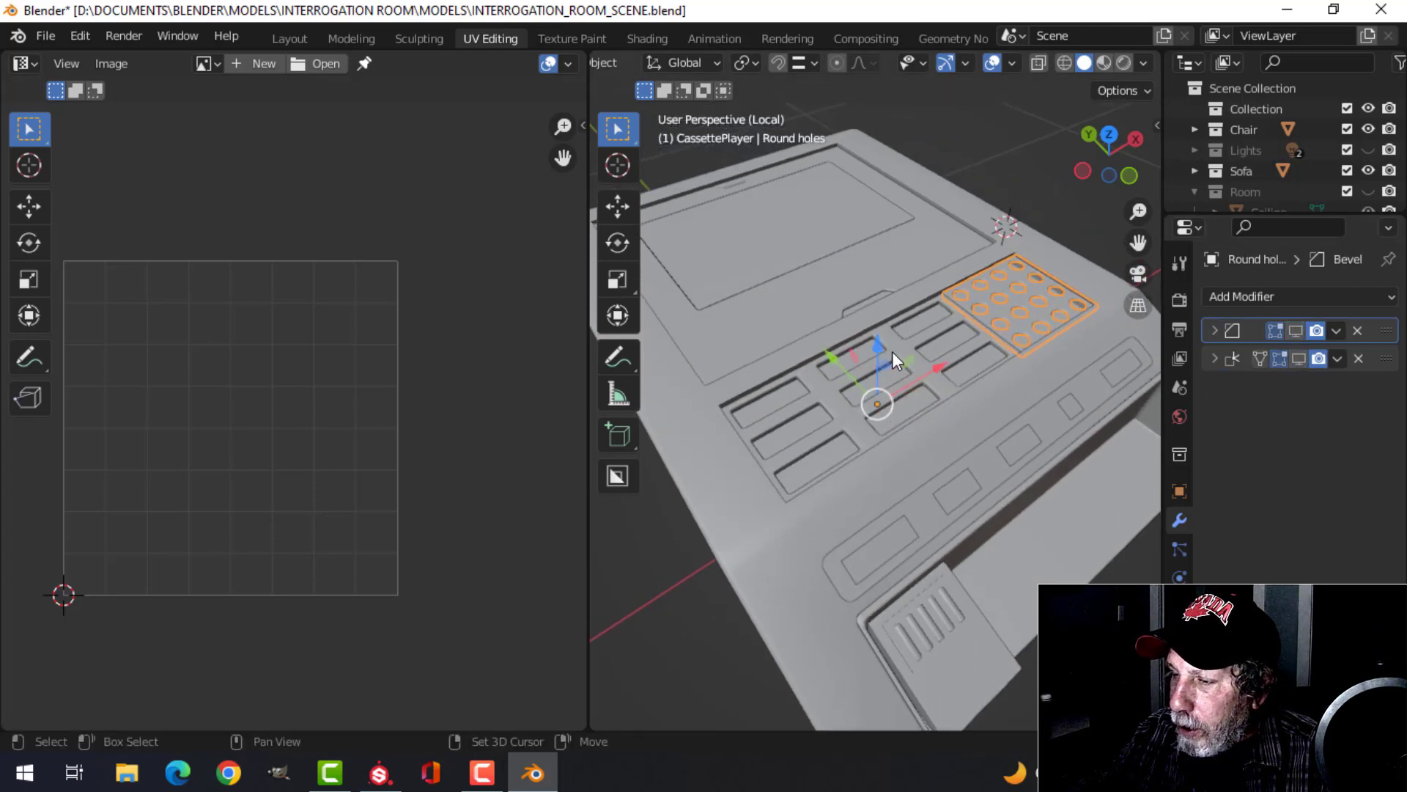
pyautogui.scroll(1, 894, 354)
pyautogui.click(839, 249)
pyautogui.click(1294, 333)
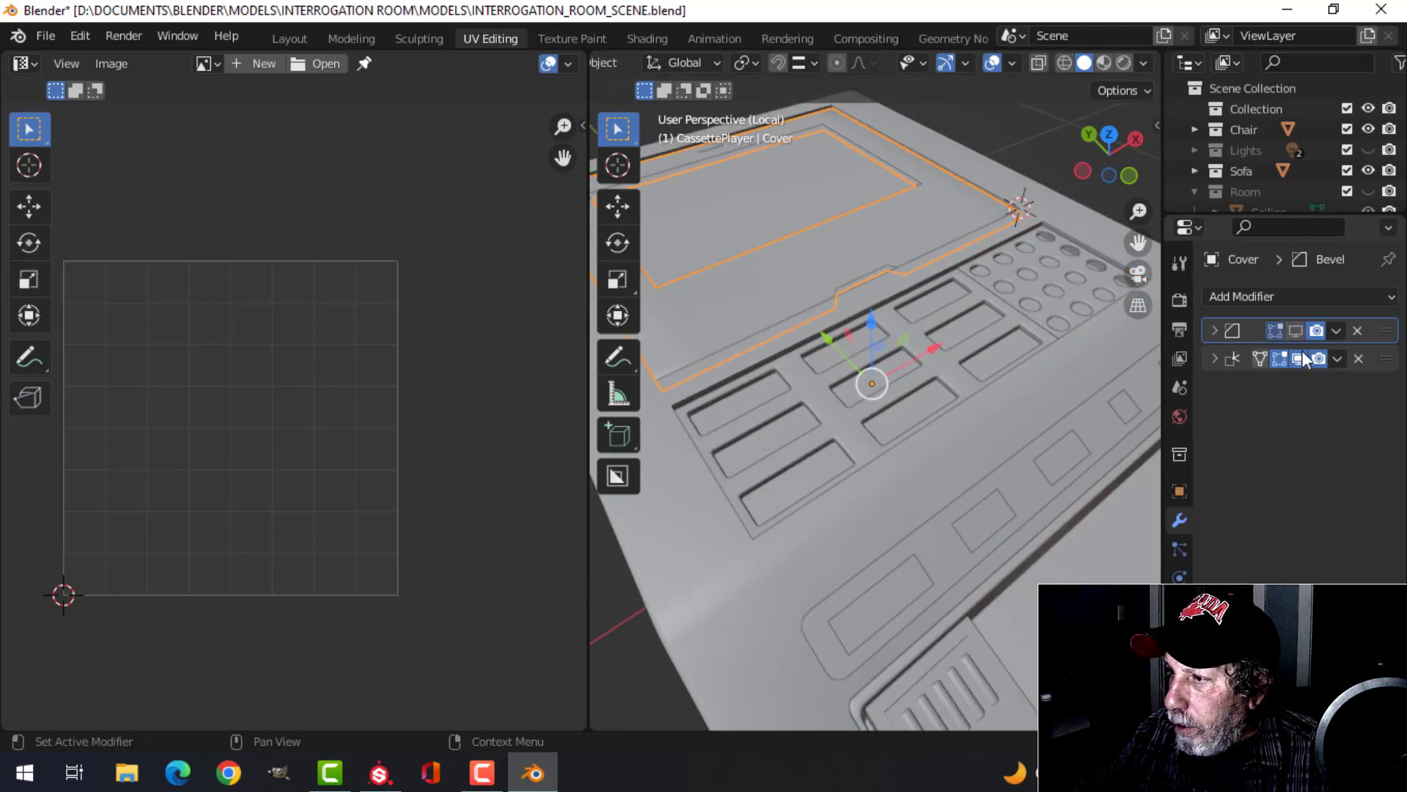
pyautogui.click(1297, 357)
# Hide the Glass pane in the cassette cover to expose the reels underneath.
pyautogui.scroll(-4, 890, 411)
pyautogui.moveTo(890, 412); pyautogui.dragTo(874, 386, button='middle')
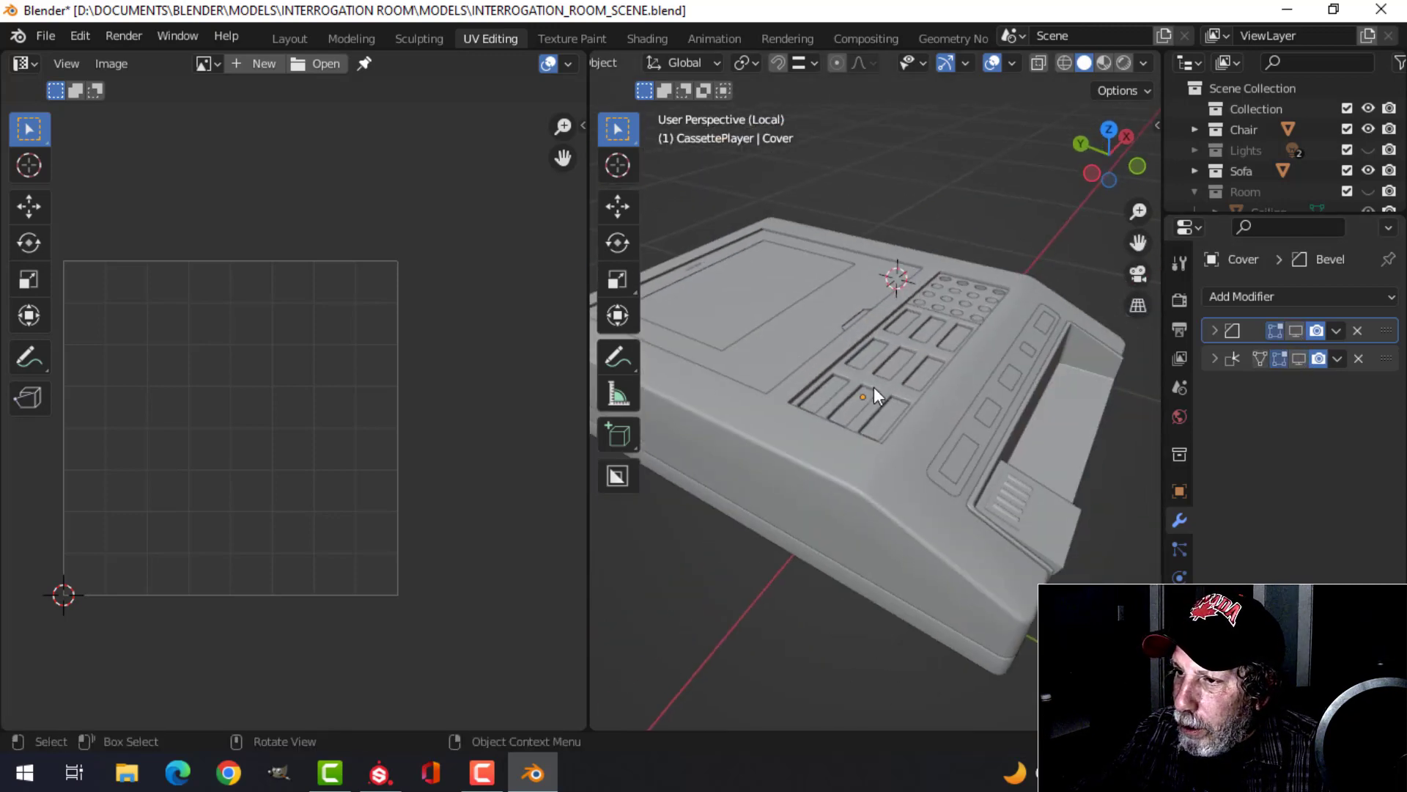
pyautogui.click(771, 294)
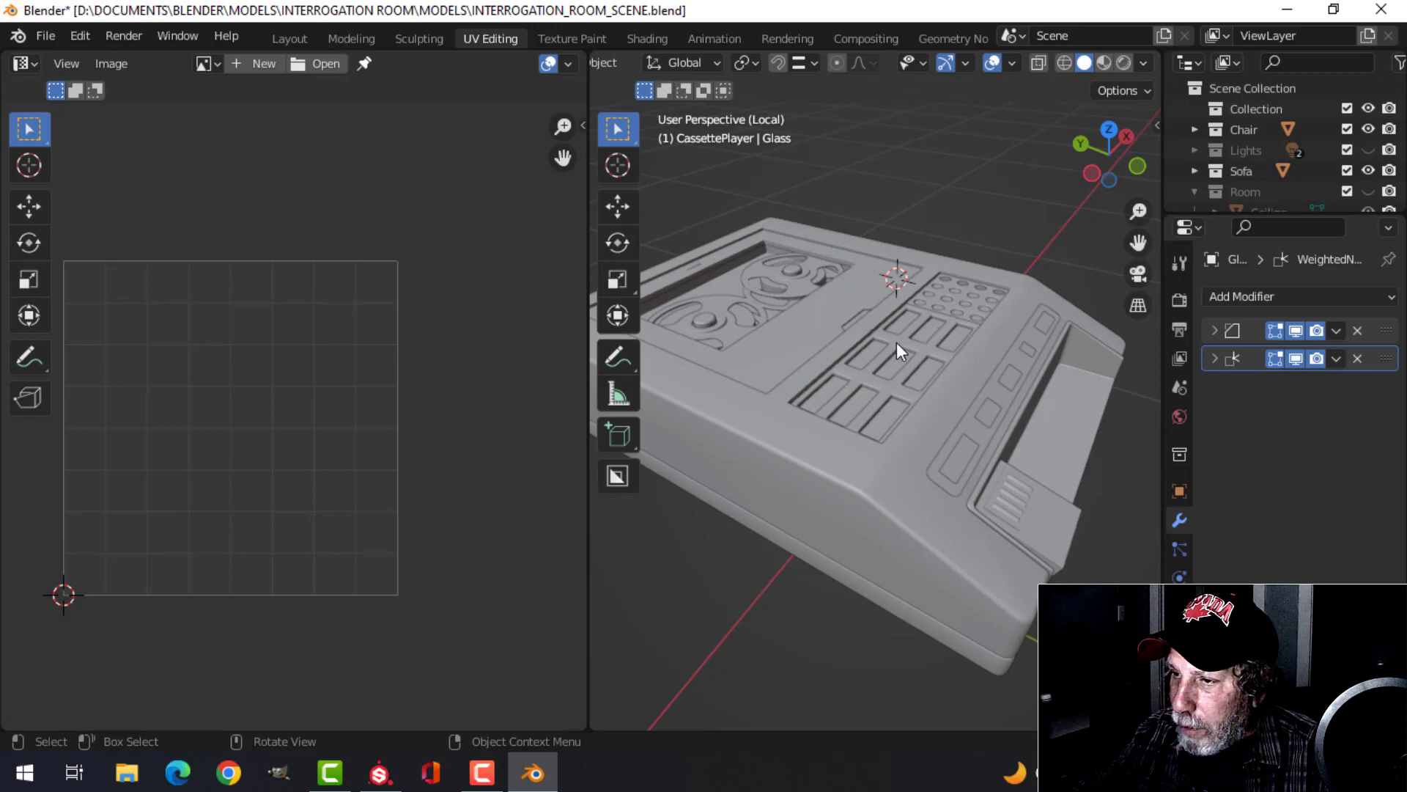
pyautogui.scroll(2, 895, 341)
pyautogui.scroll(2, 702, 330)
pyautogui.scroll(3, 807, 399)
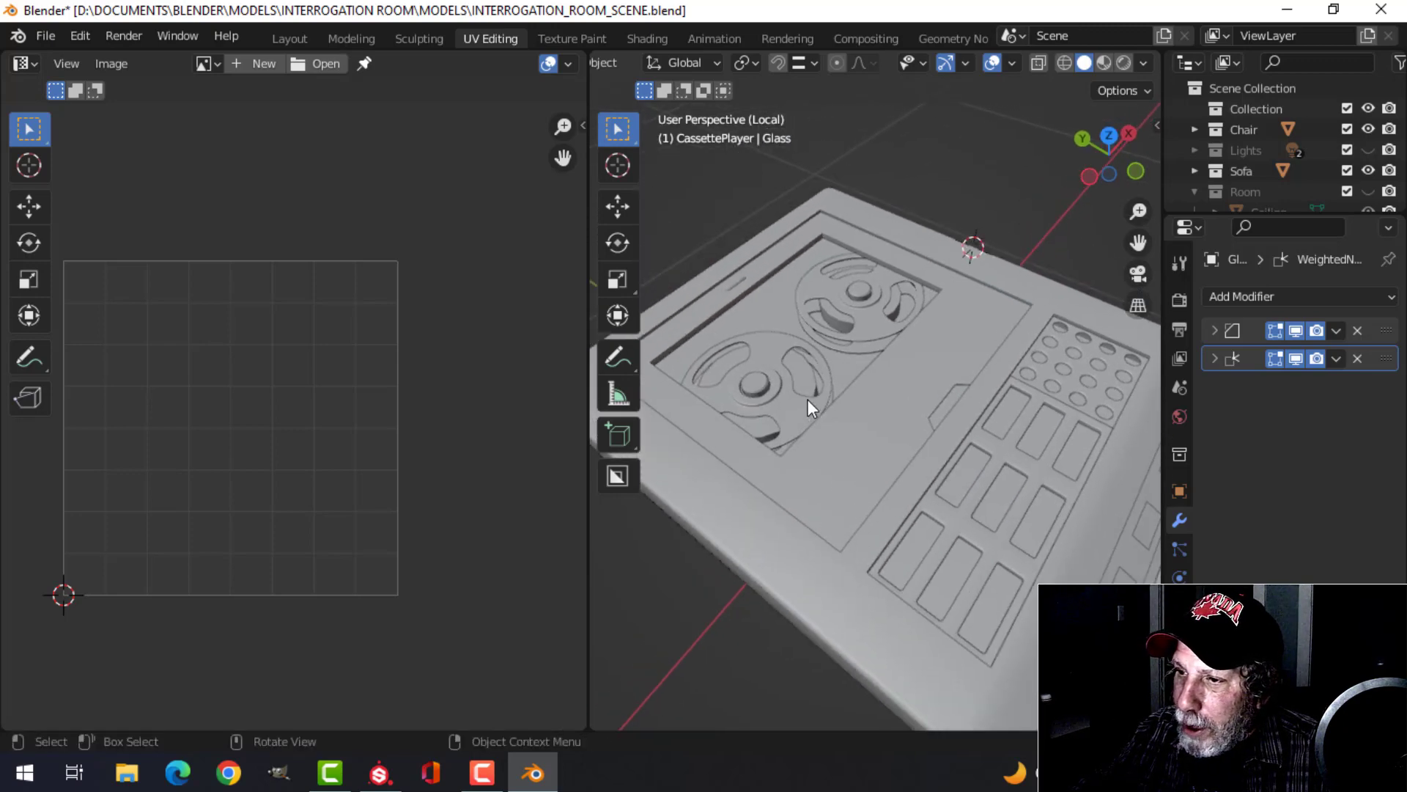
pyautogui.scroll(-2, 788, 358)
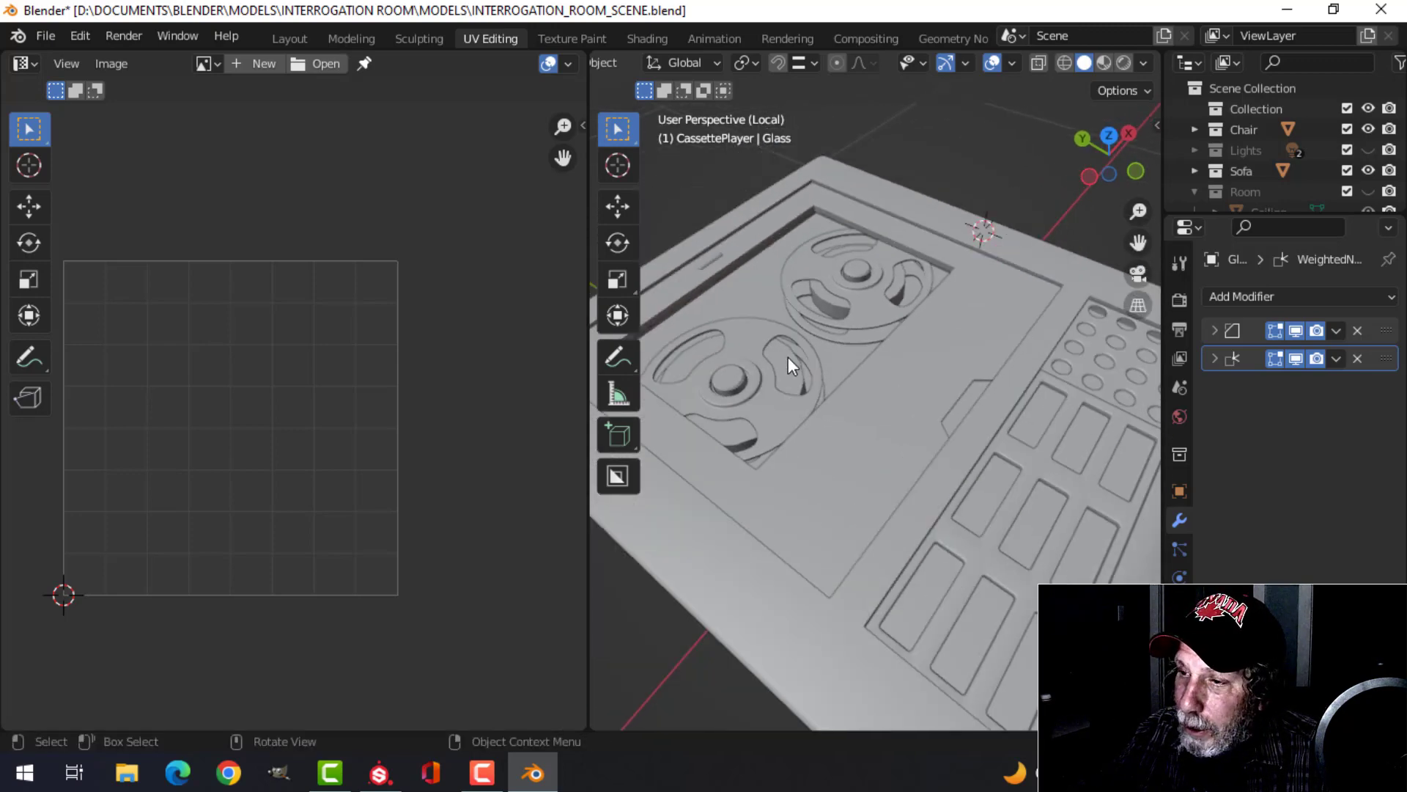
pyautogui.moveTo(814, 355); pyautogui.dragTo(816, 288, button='middle')
pyautogui.scroll(-2, 835, 340)
pyautogui.scroll(2, 804, 254)
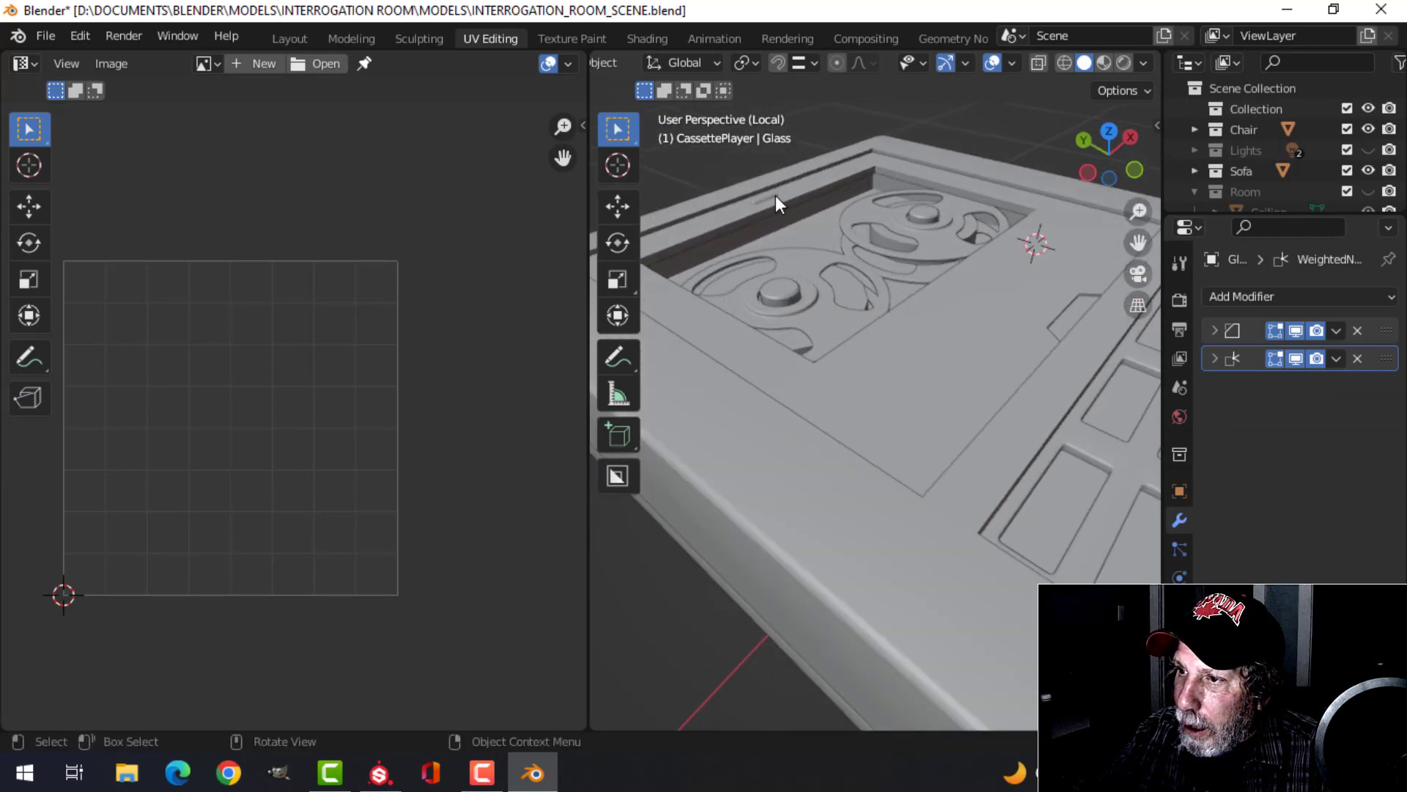
# Check the modifier display settings of the Cover, both hole grilles, Top, Bottom and Buttons one after another.
pyautogui.click(775, 195)
pyautogui.scroll(-2, 1005, 431)
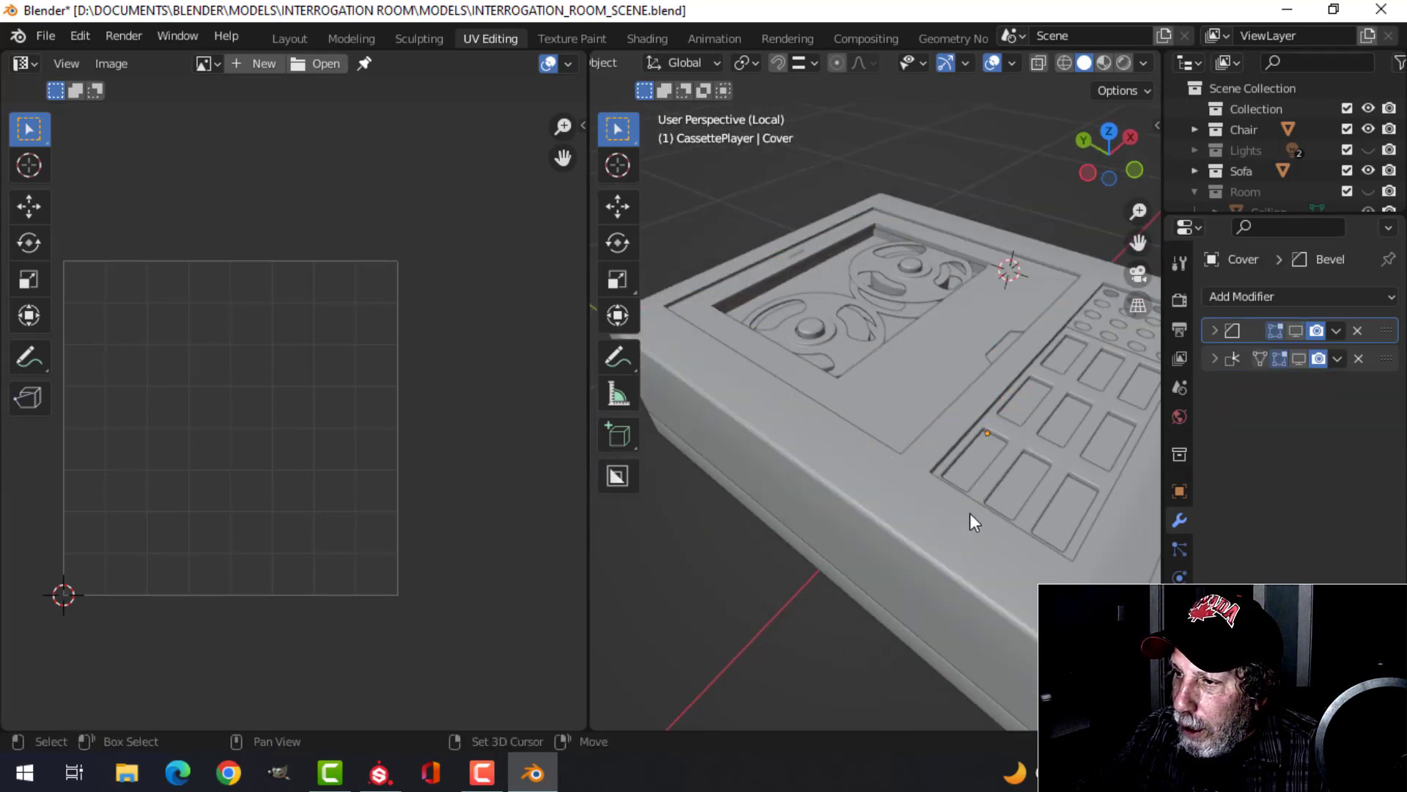
pyautogui.moveTo(970, 512); pyautogui.dragTo(874, 327, button='middle')
pyautogui.click(873, 318)
pyautogui.click(987, 218)
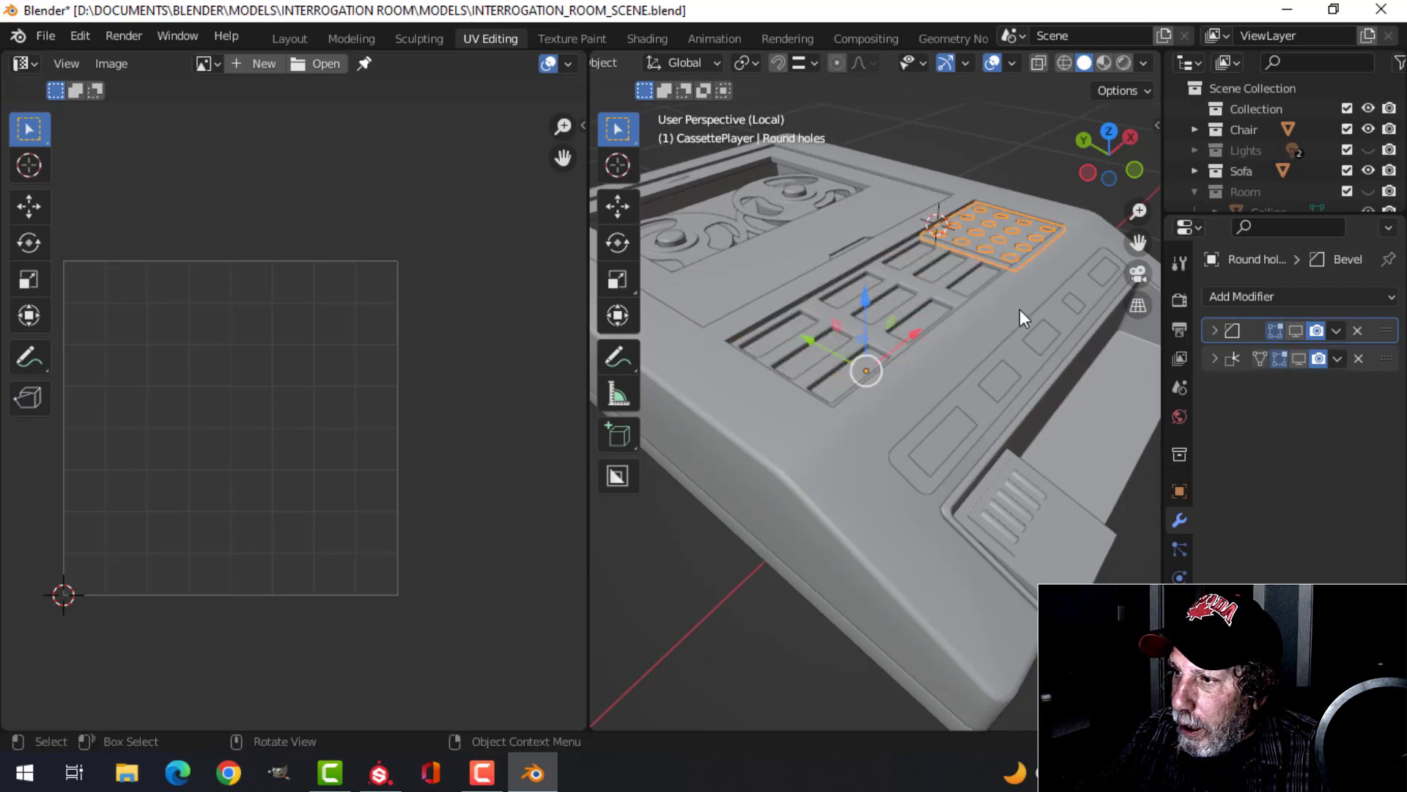
pyautogui.click(988, 354)
pyautogui.scroll(-1, 875, 554)
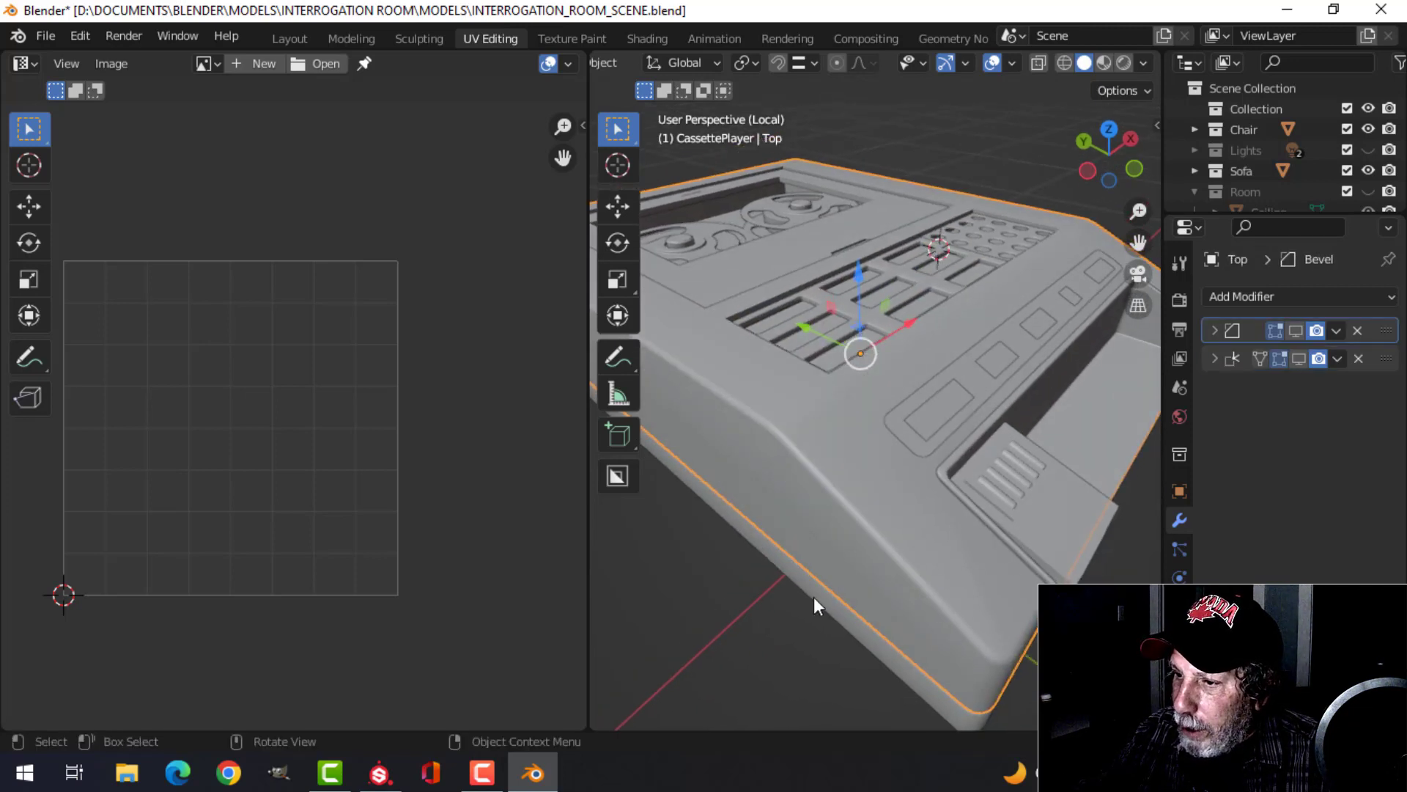
pyautogui.click(814, 598)
pyautogui.click(1031, 510)
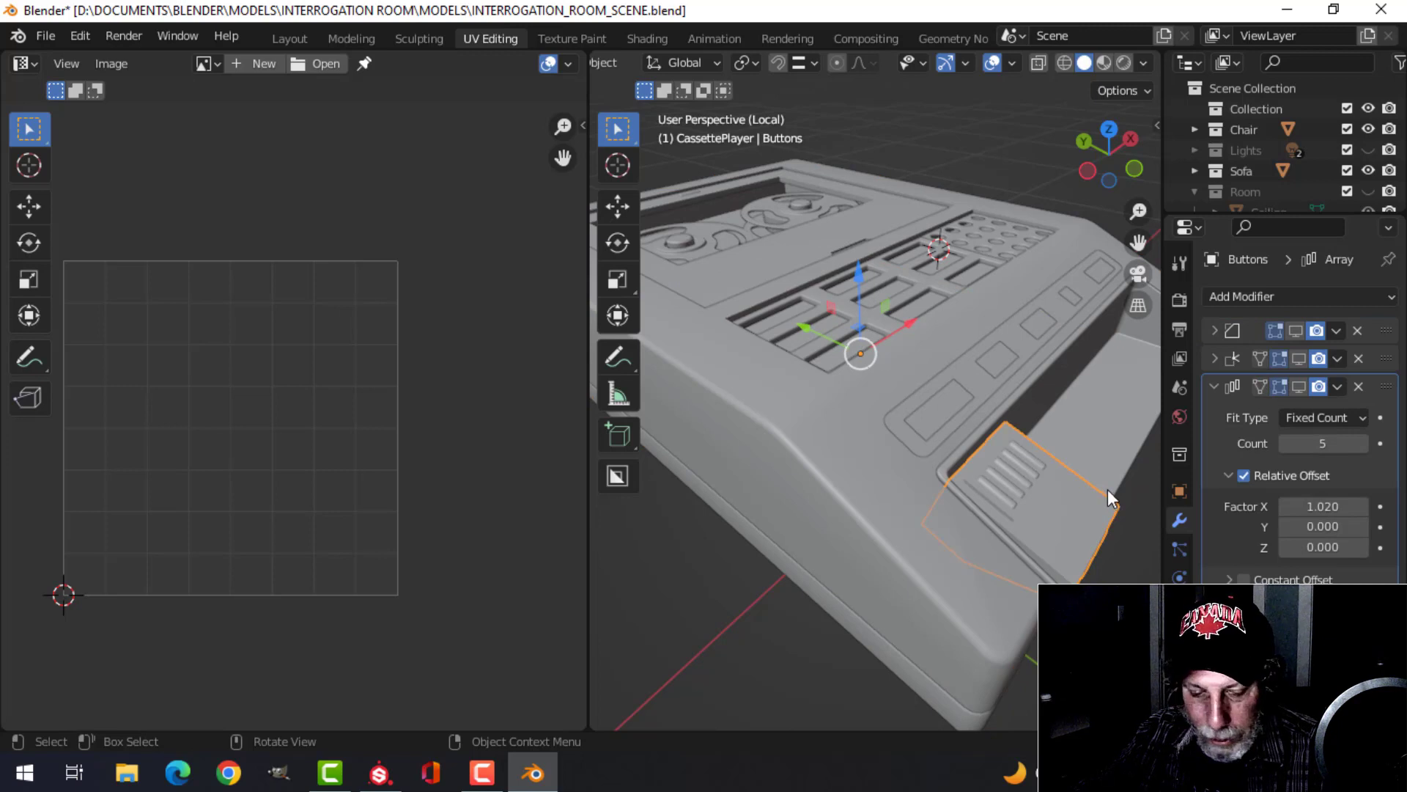
pyautogui.hotkey('alt', 'a')
pyautogui.scroll(-5, 1100, 486)
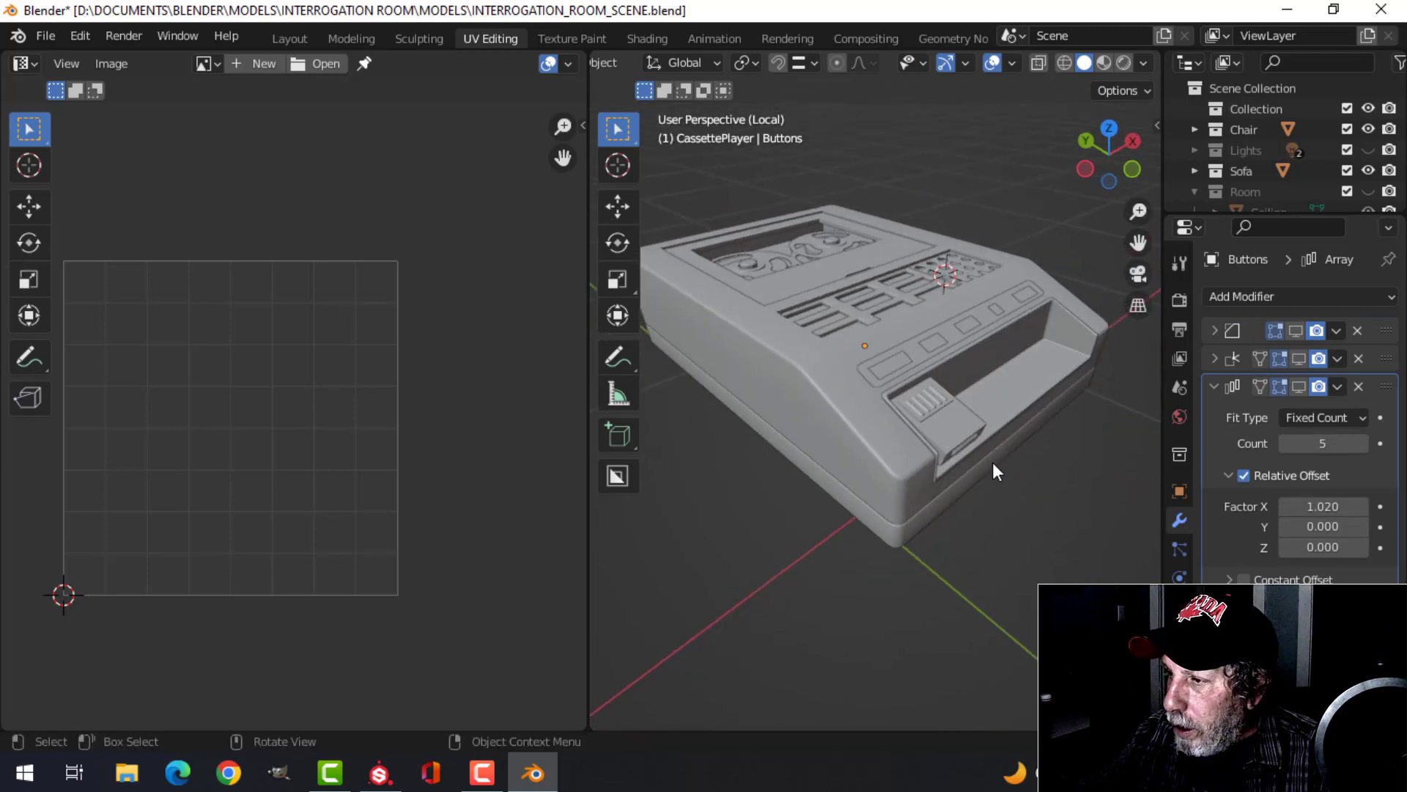
# Select the Top, Bottom, Buttons, Rectangle holes, Round holes and Cover objects together, checking the Top's material slots first.
pyautogui.click(887, 460)
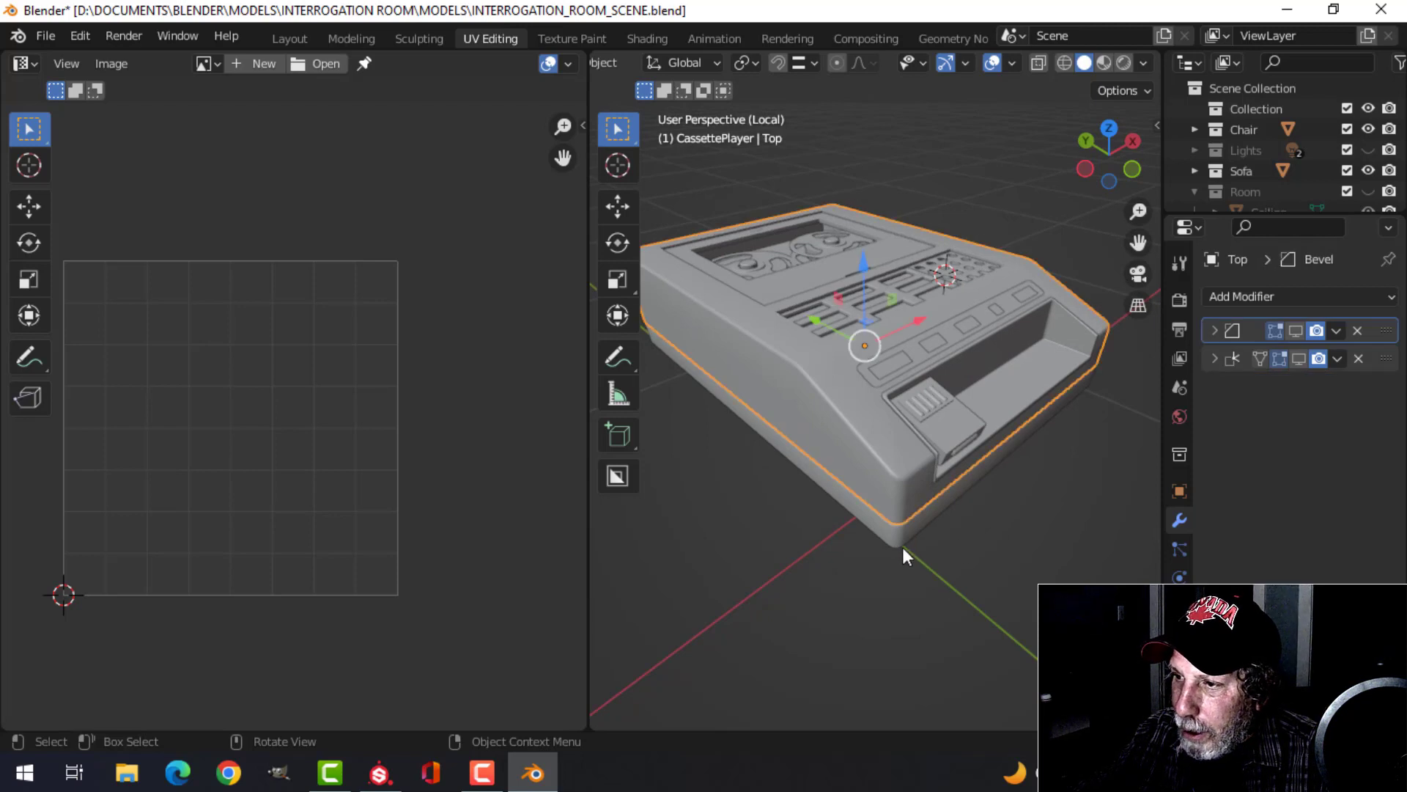
pyautogui.click(1179, 663)
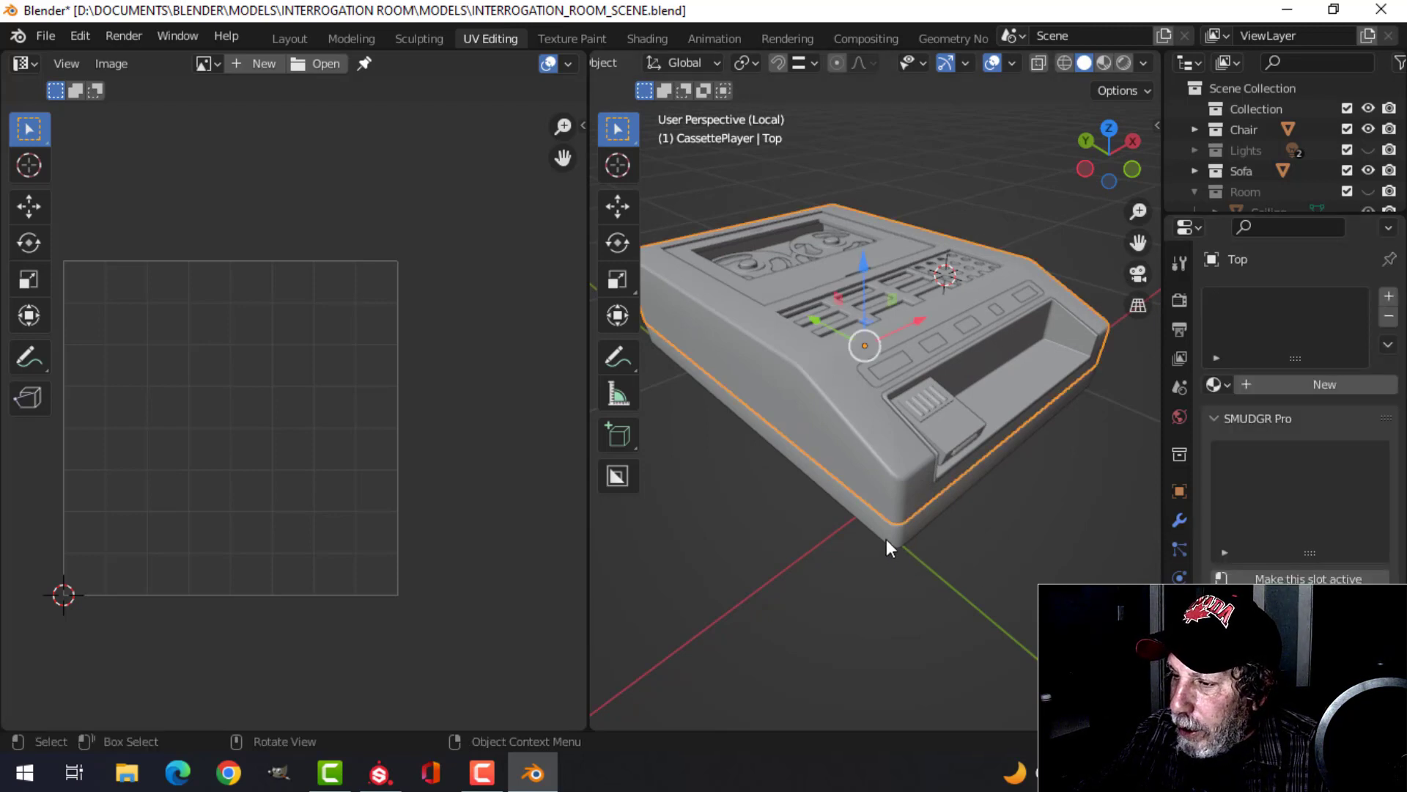
pyautogui.keyDown('shift'); pyautogui.click(906, 539); pyautogui.keyUp('shift')
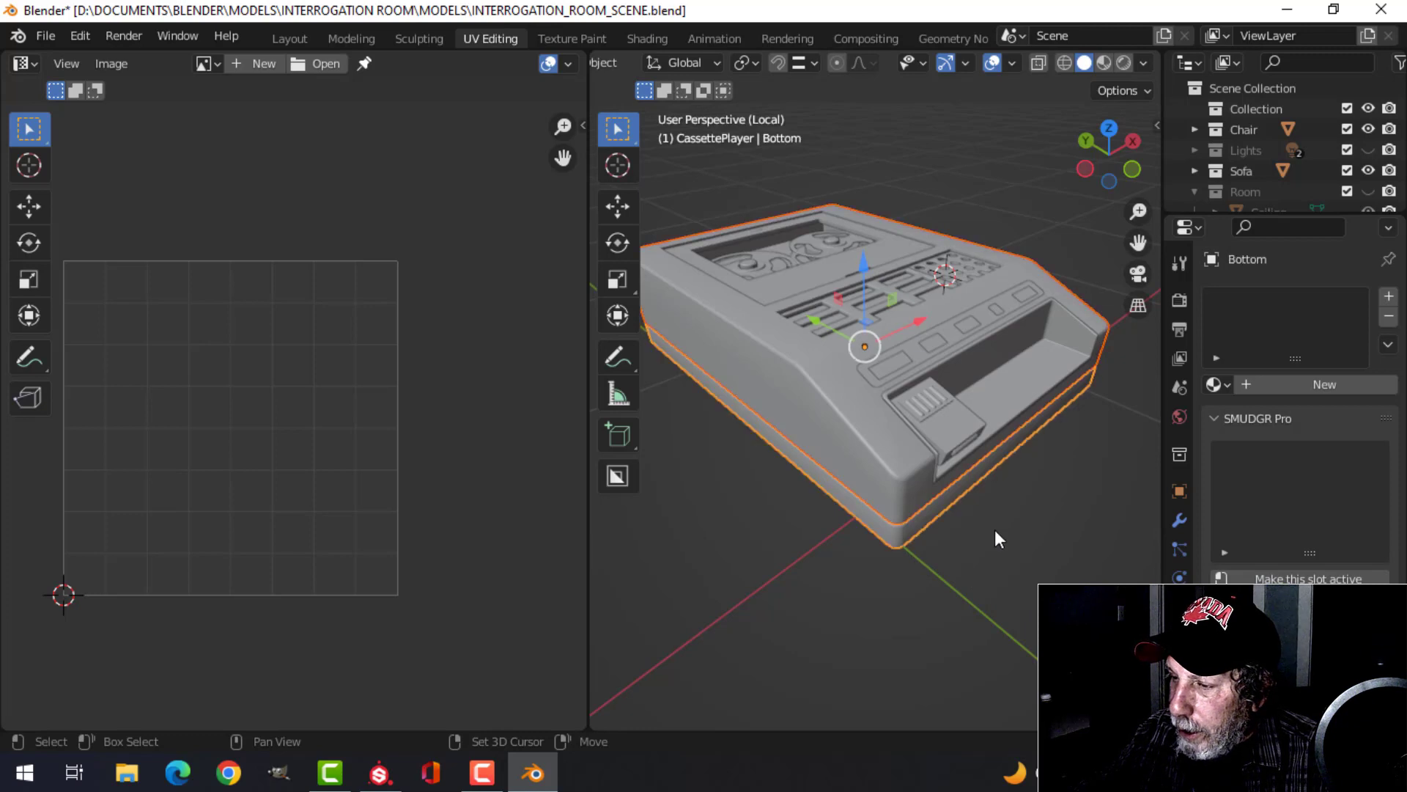
pyautogui.keyDown('shift'); pyautogui.click(952, 432); pyautogui.keyUp('shift')
pyautogui.moveTo(1045, 476); pyautogui.dragTo(904, 420, button='middle')
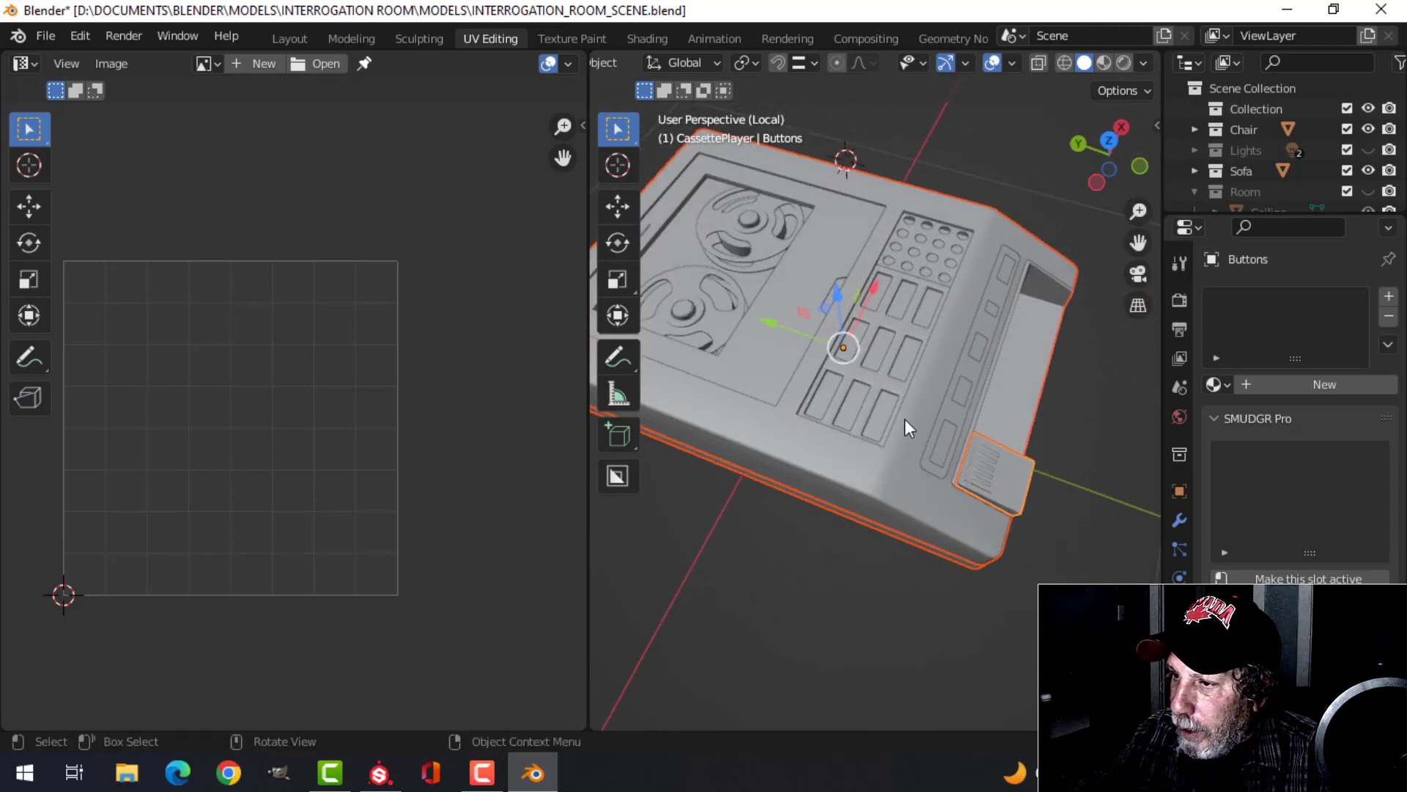
pyautogui.keyDown('shift'); pyautogui.click(877, 381); pyautogui.keyUp('shift')
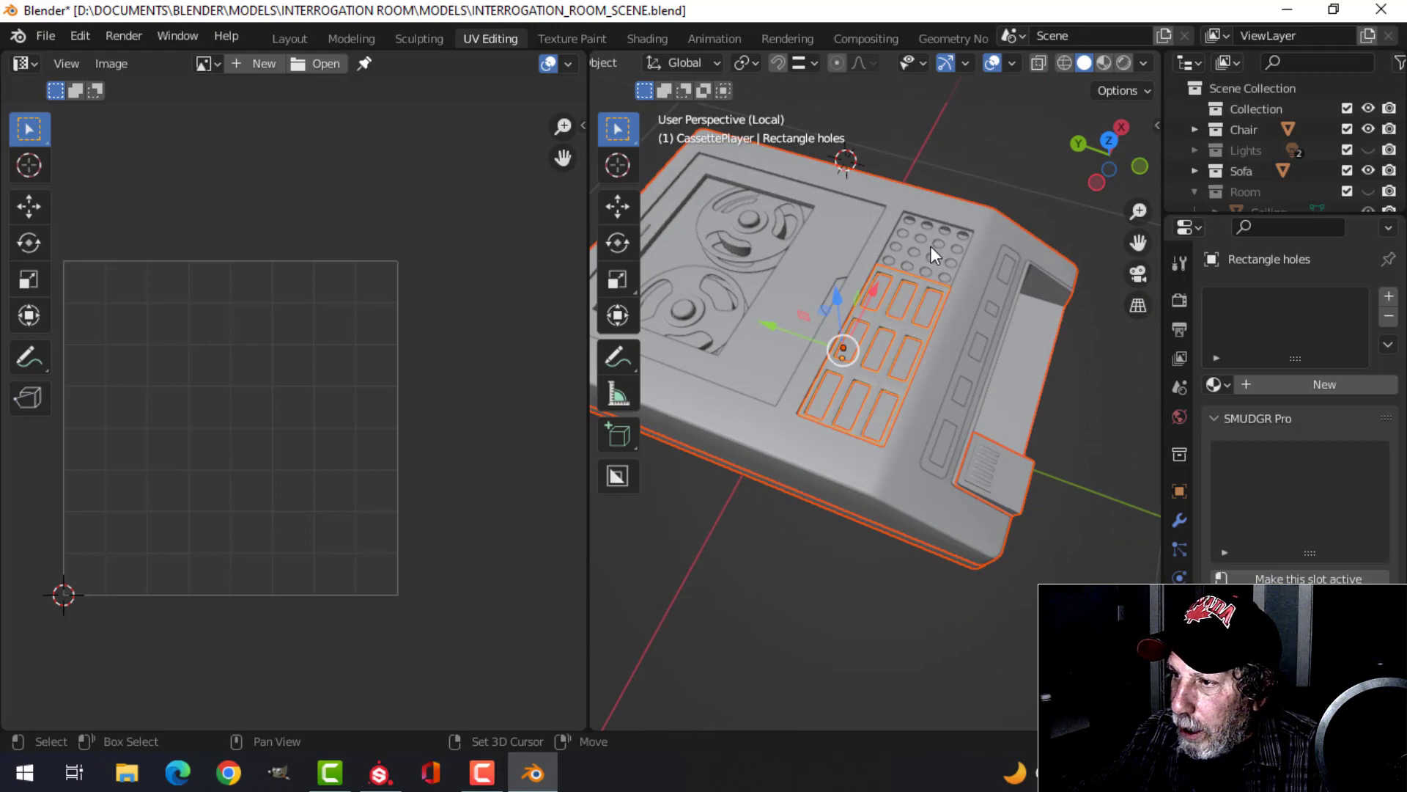
pyautogui.keyDown('shift'); pyautogui.click(930, 245); pyautogui.keyUp('shift')
pyautogui.keyDown('shift'); pyautogui.click(799, 282); pyautogui.keyUp('shift')
pyautogui.moveTo(907, 388); pyautogui.dragTo(1031, 385, button='middle')
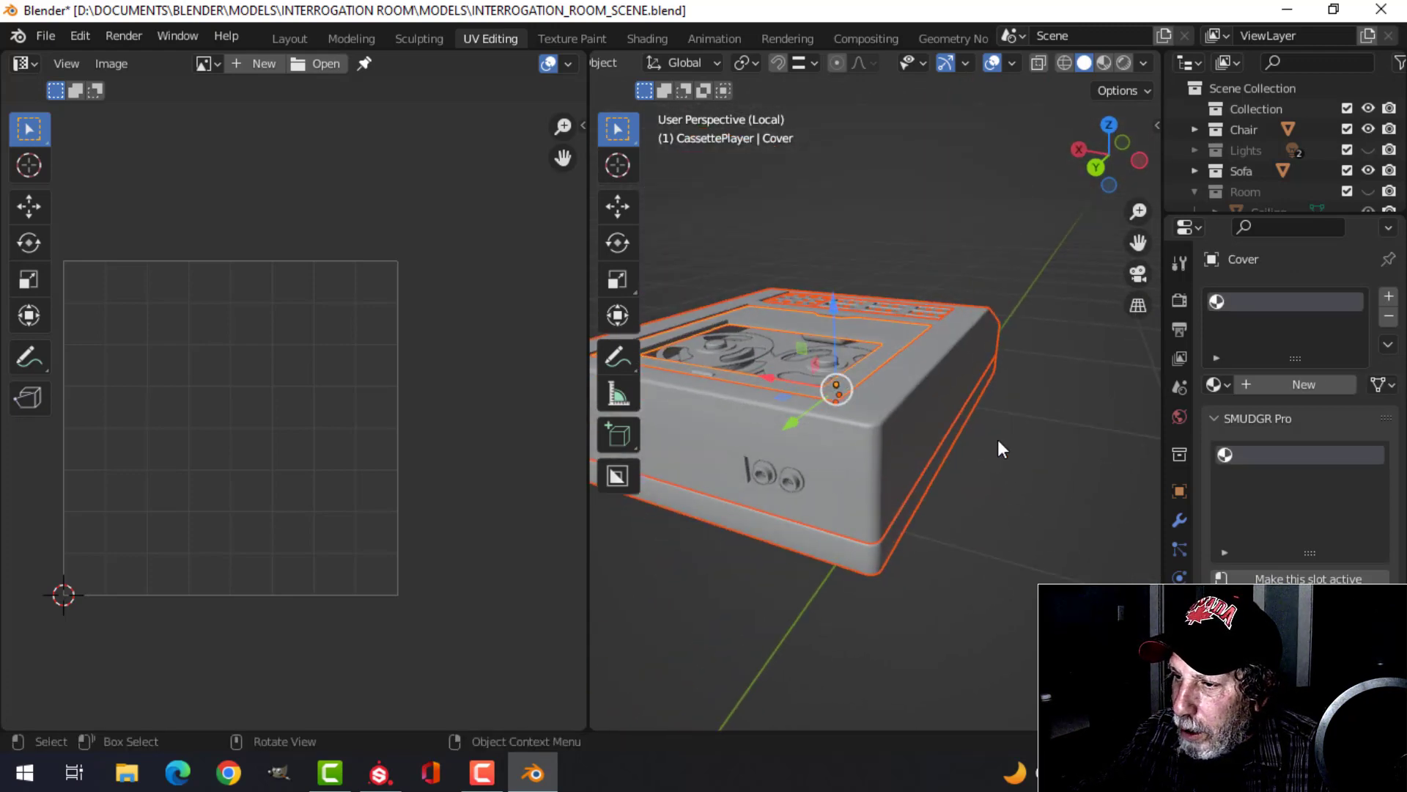
# Unwrap all faces of the selected cassette player parts together in Edit Mode with a Cube Projection.
pyautogui.moveTo(996, 439); pyautogui.dragTo(807, 417, button='middle')
pyautogui.press('Tab')
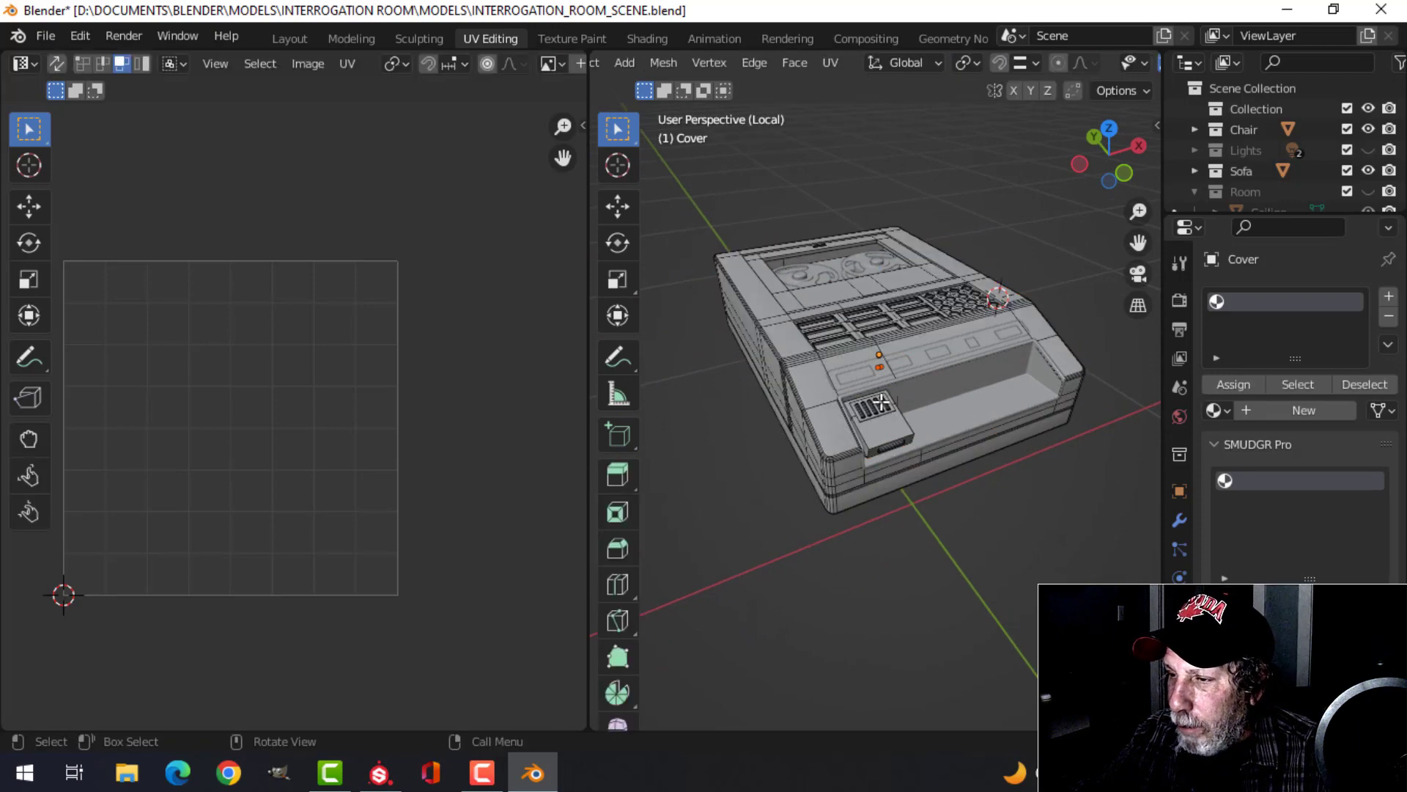
pyautogui.press('a')
pyautogui.moveTo(879, 456); pyautogui.dragTo(982, 432, button='middle')
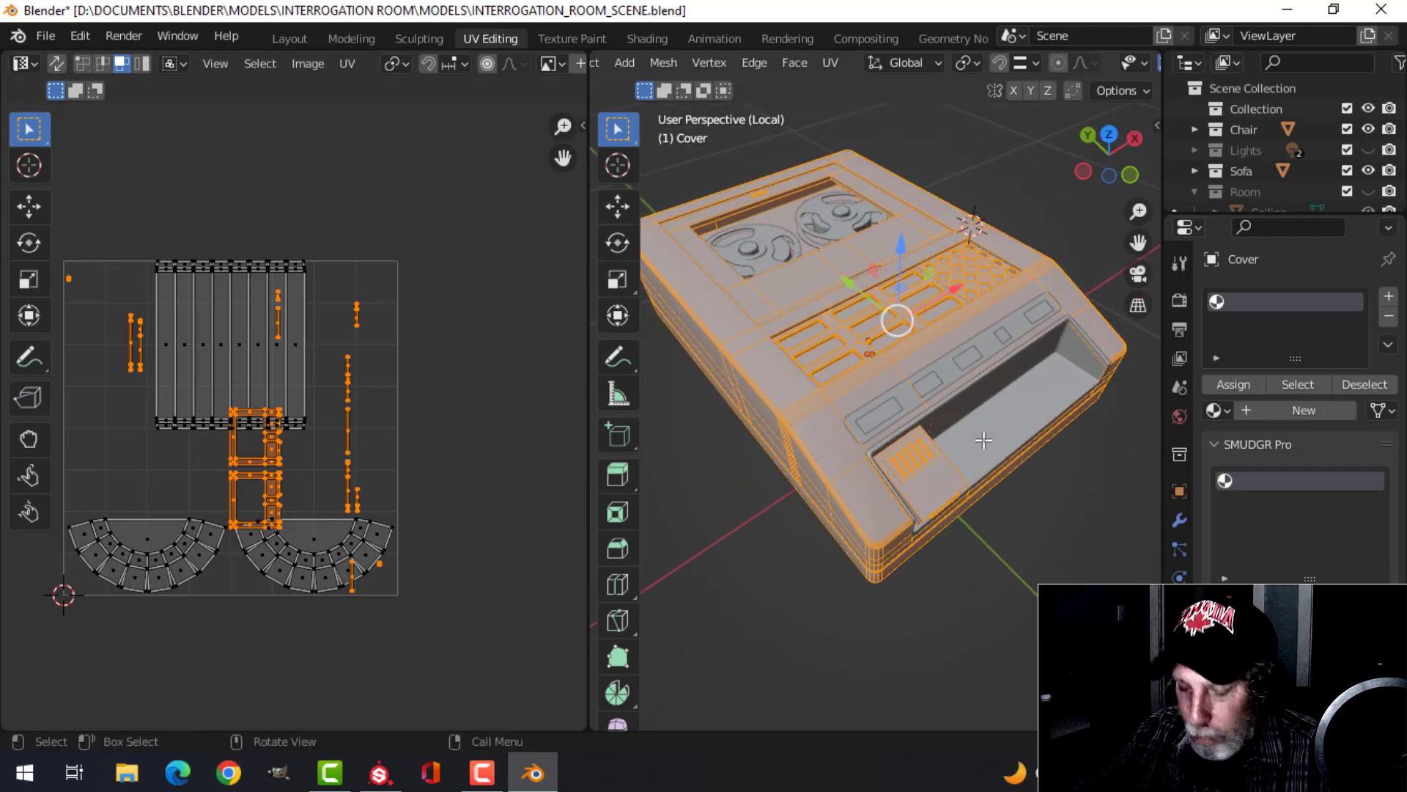
pyautogui.press('u')
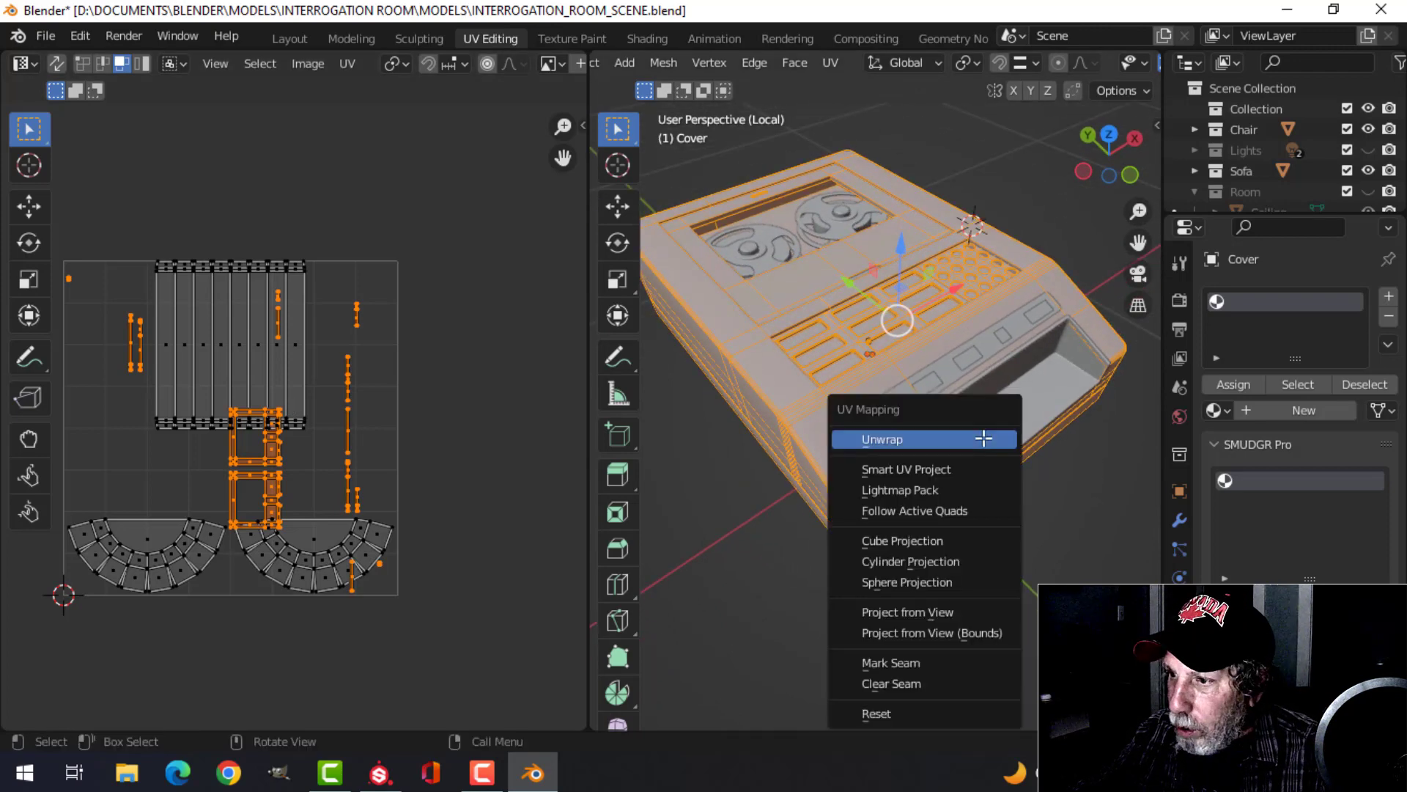
pyautogui.click(921, 540)
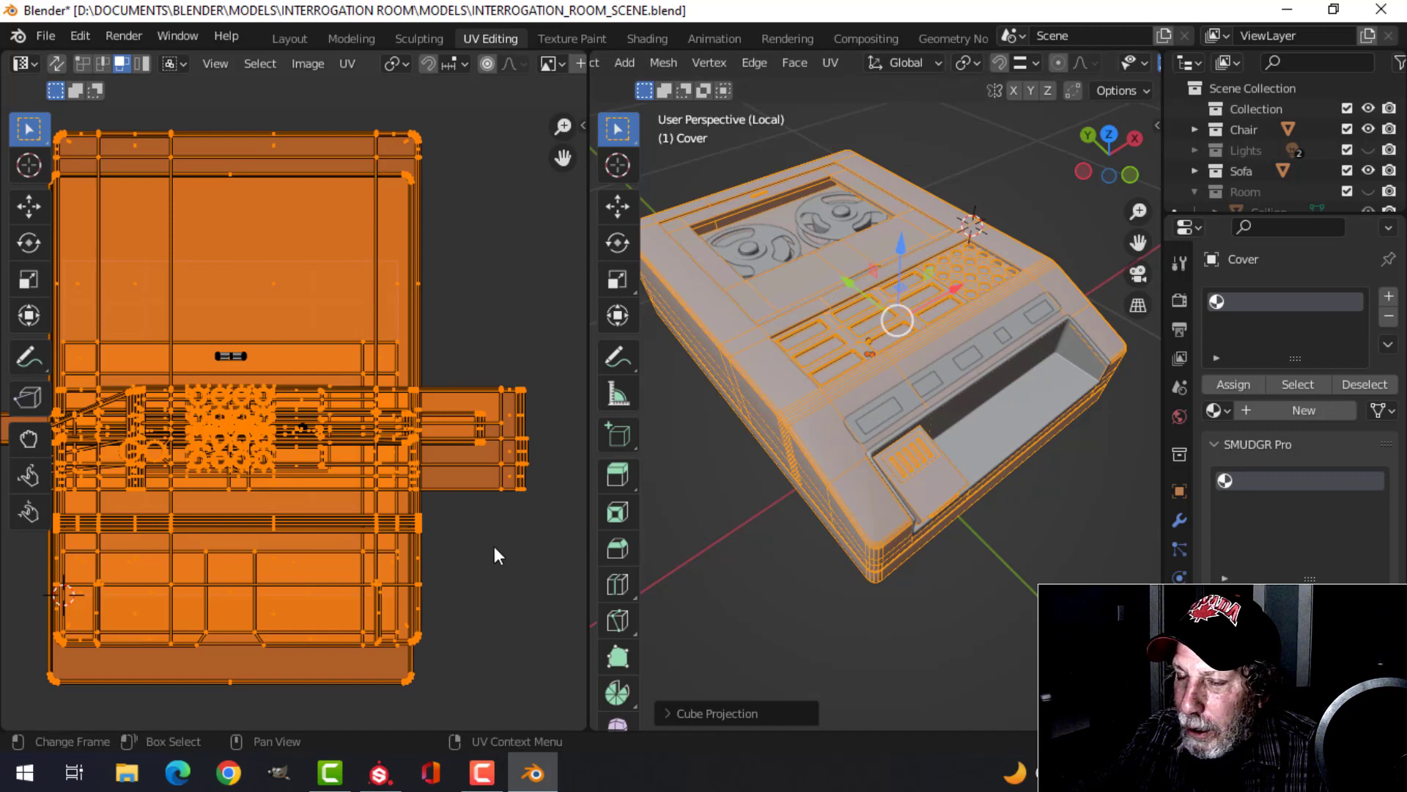
# Average the scale of the projected UV islands and pack them into a single tile with UVPackmaster.
pyautogui.click(344, 64)
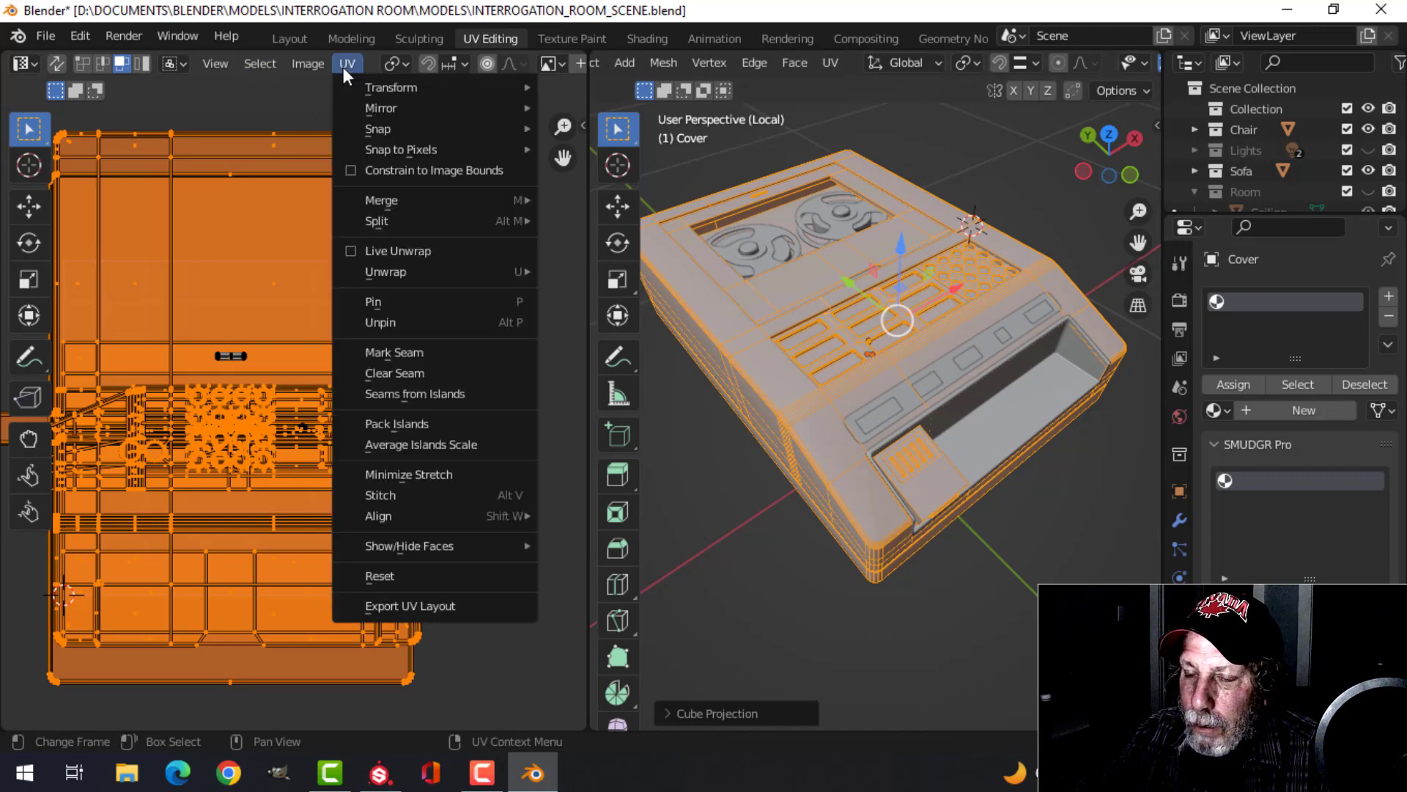
pyautogui.click(403, 424)
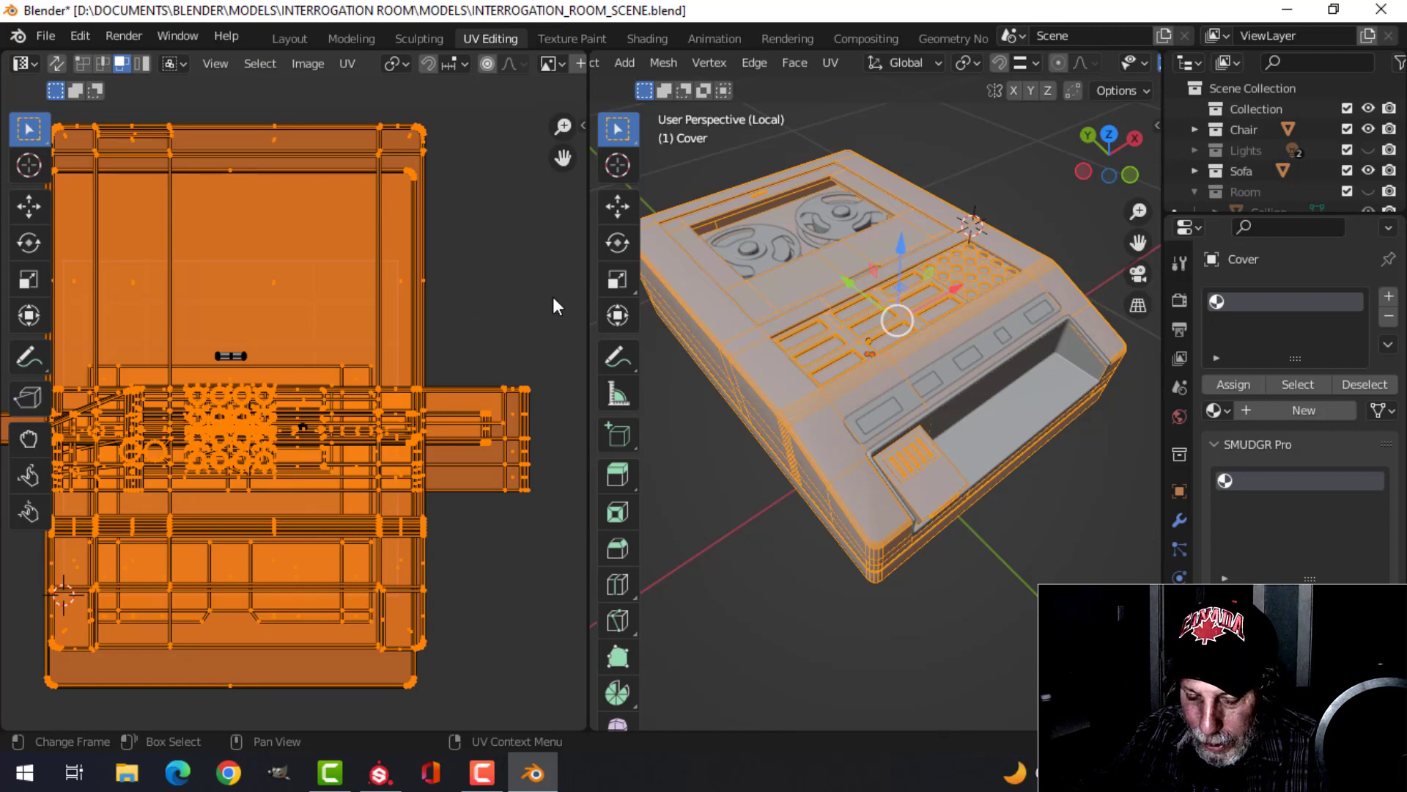
pyautogui.press('n')
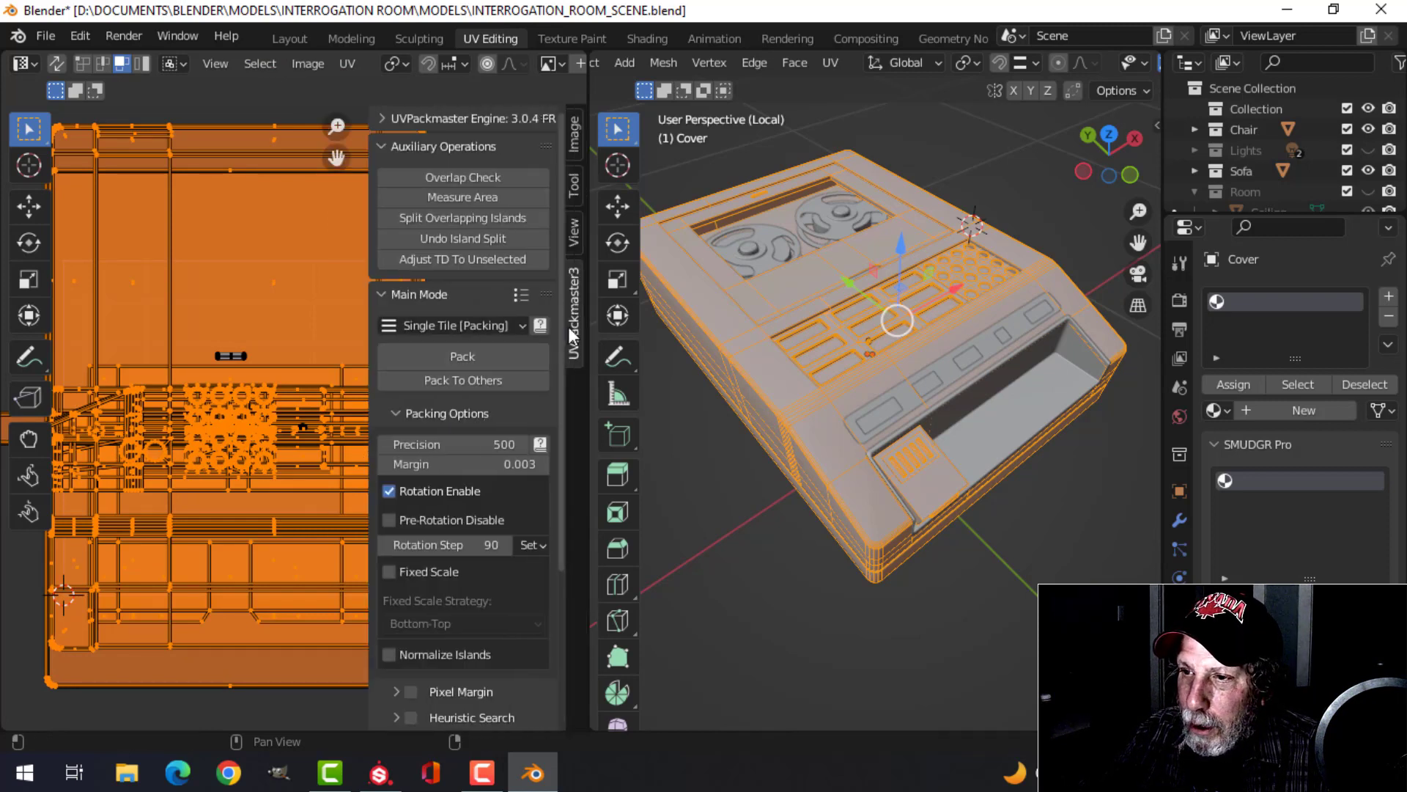
pyautogui.click(354, 60)
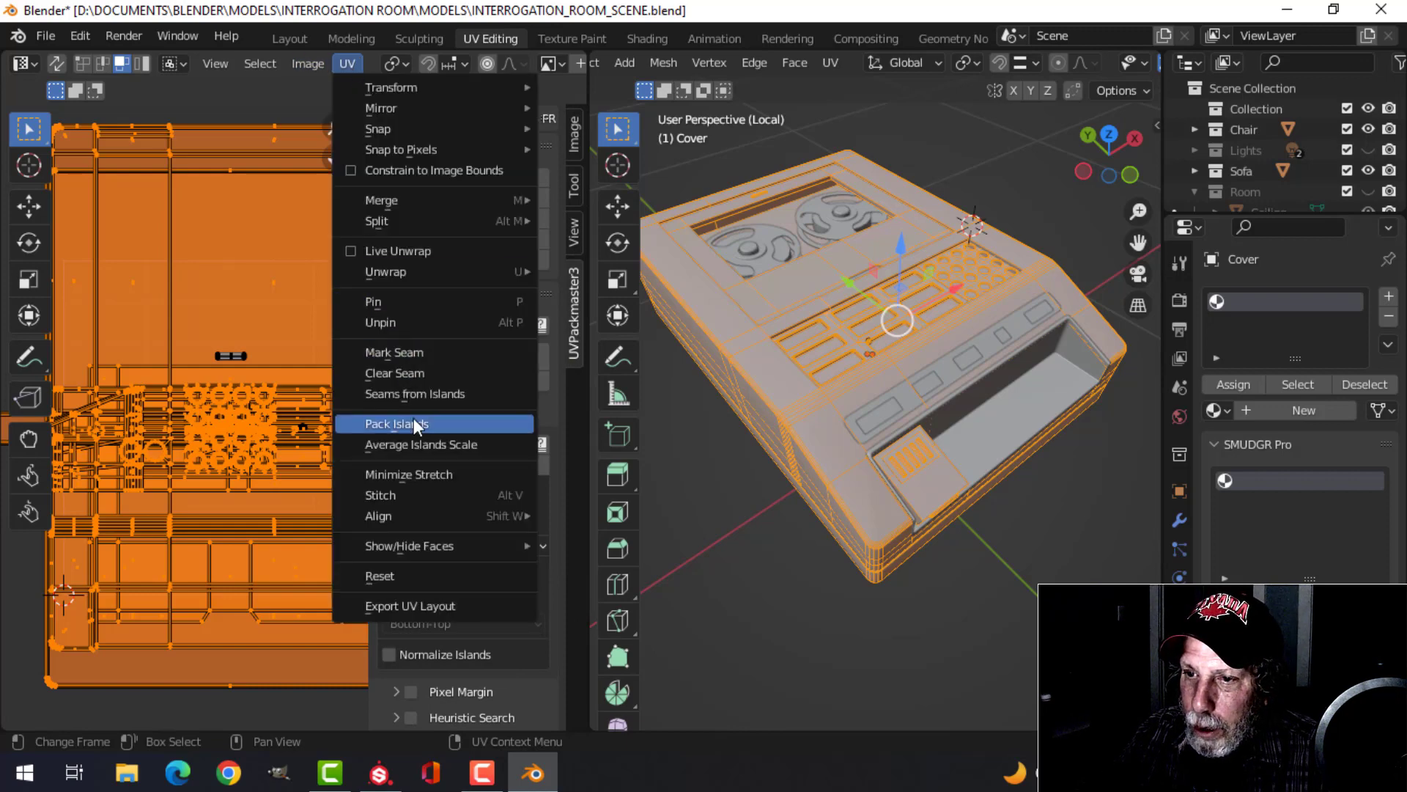
pyautogui.click(455, 356)
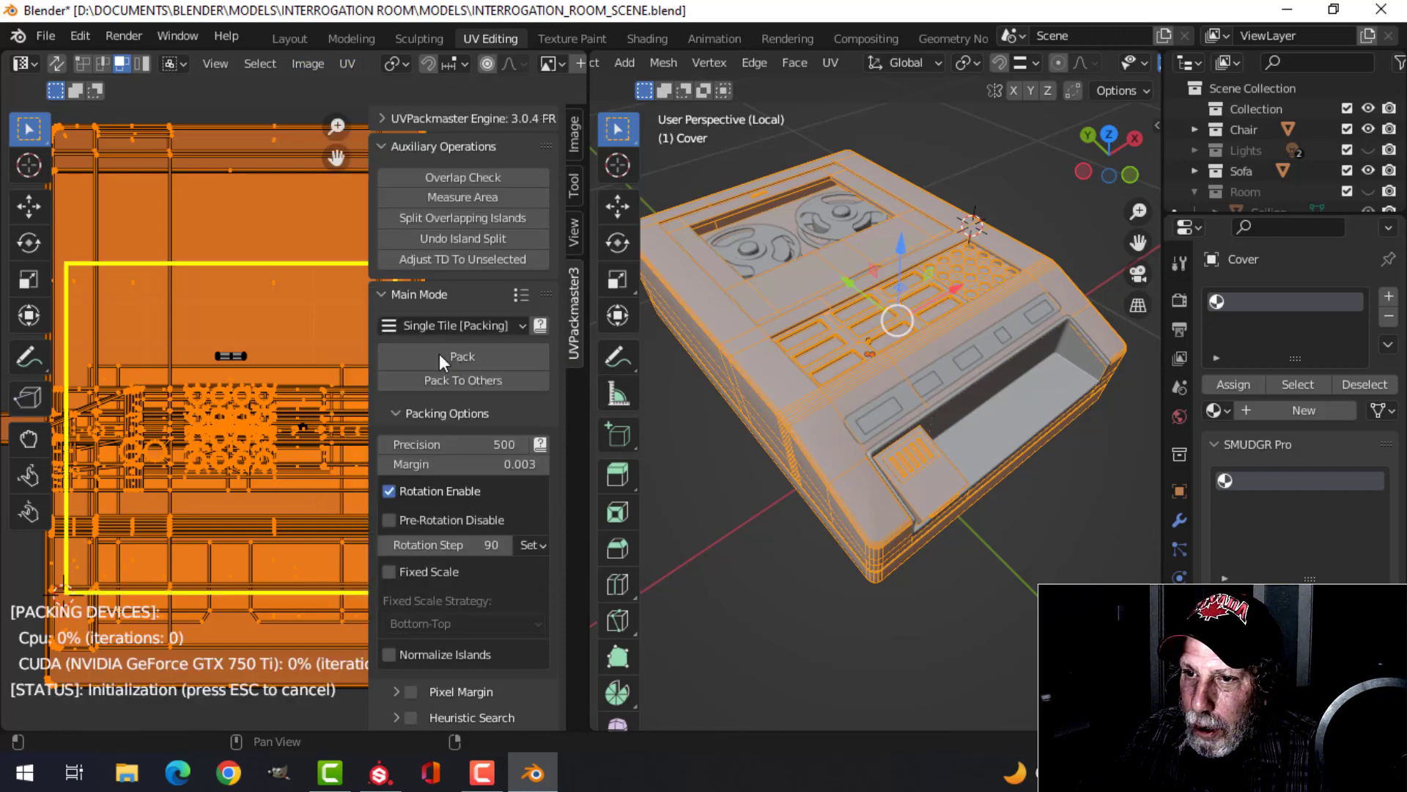
pyautogui.press('n')
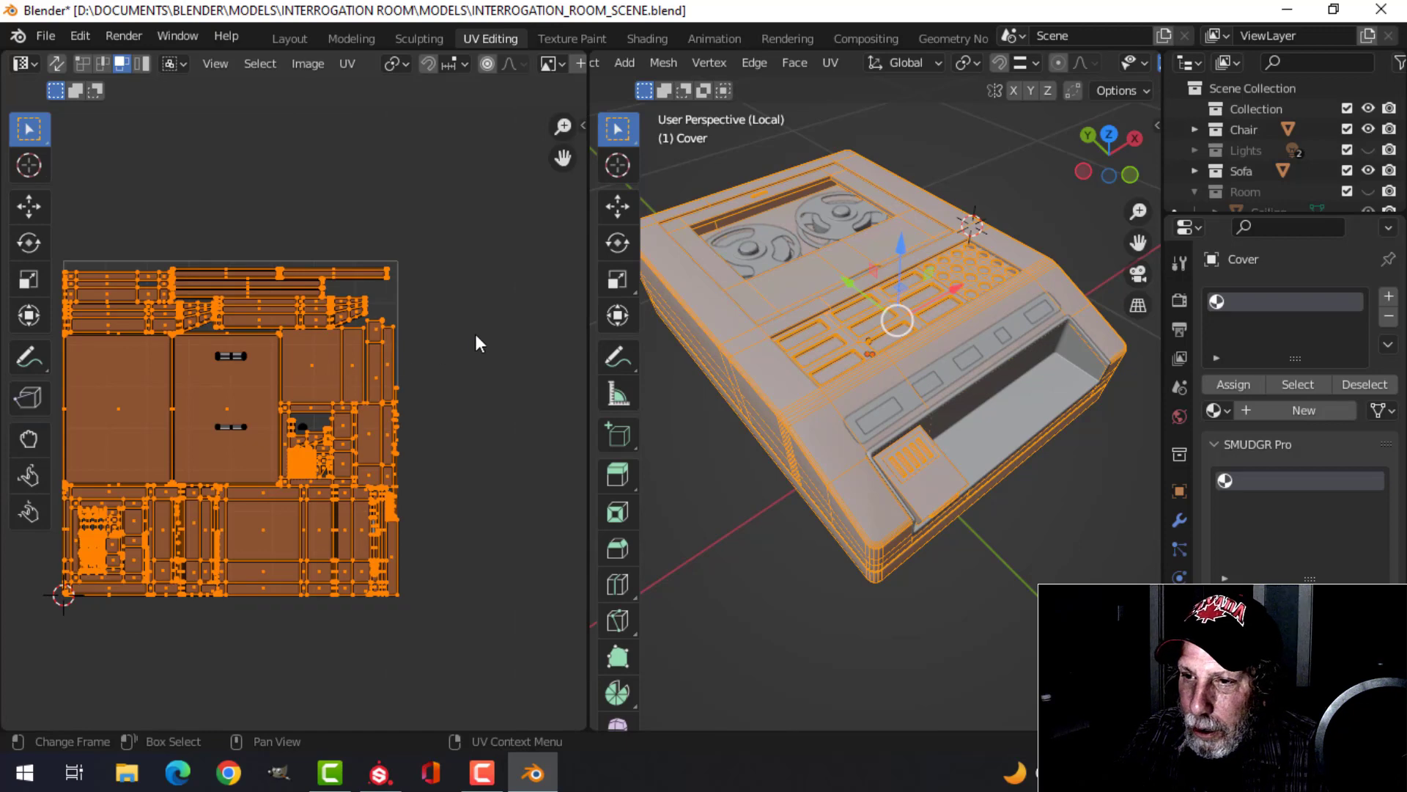
# Run the UVPackmaster packing two more times on the islands and inspect the layout of the UV tile.
pyautogui.press('n')
pyautogui.click(485, 356)
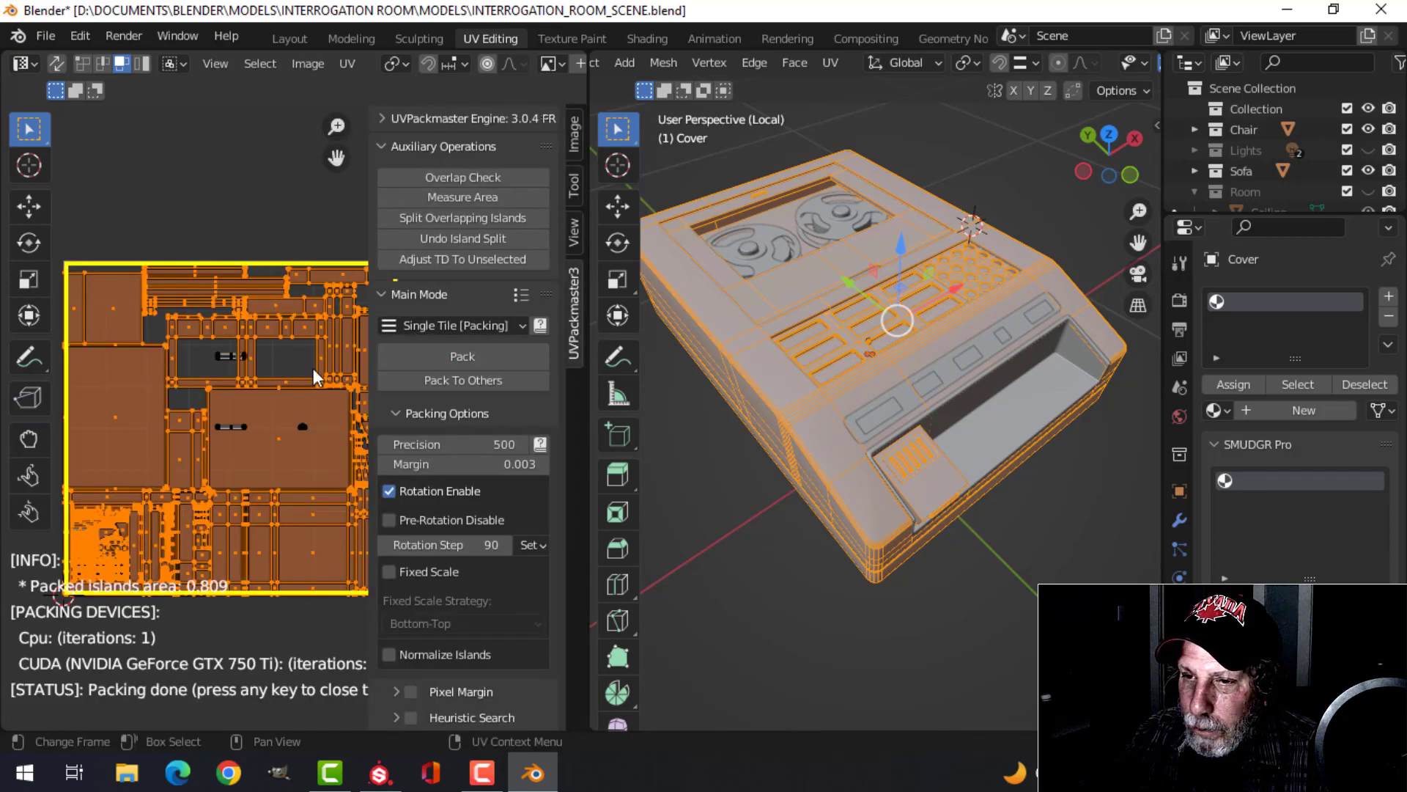
pyautogui.press('n')
pyautogui.scroll(5, 239, 375)
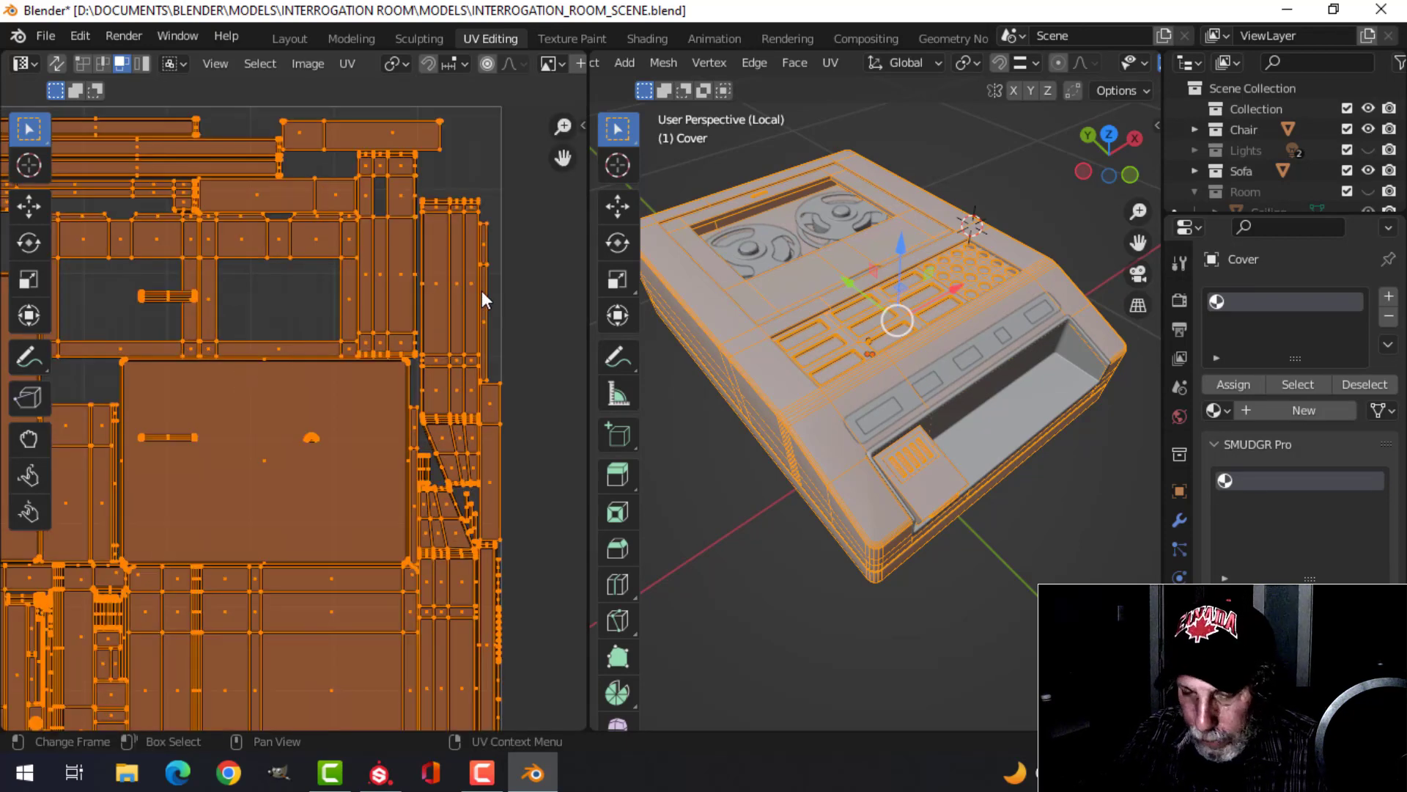
pyautogui.press('n')
pyautogui.click(474, 347)
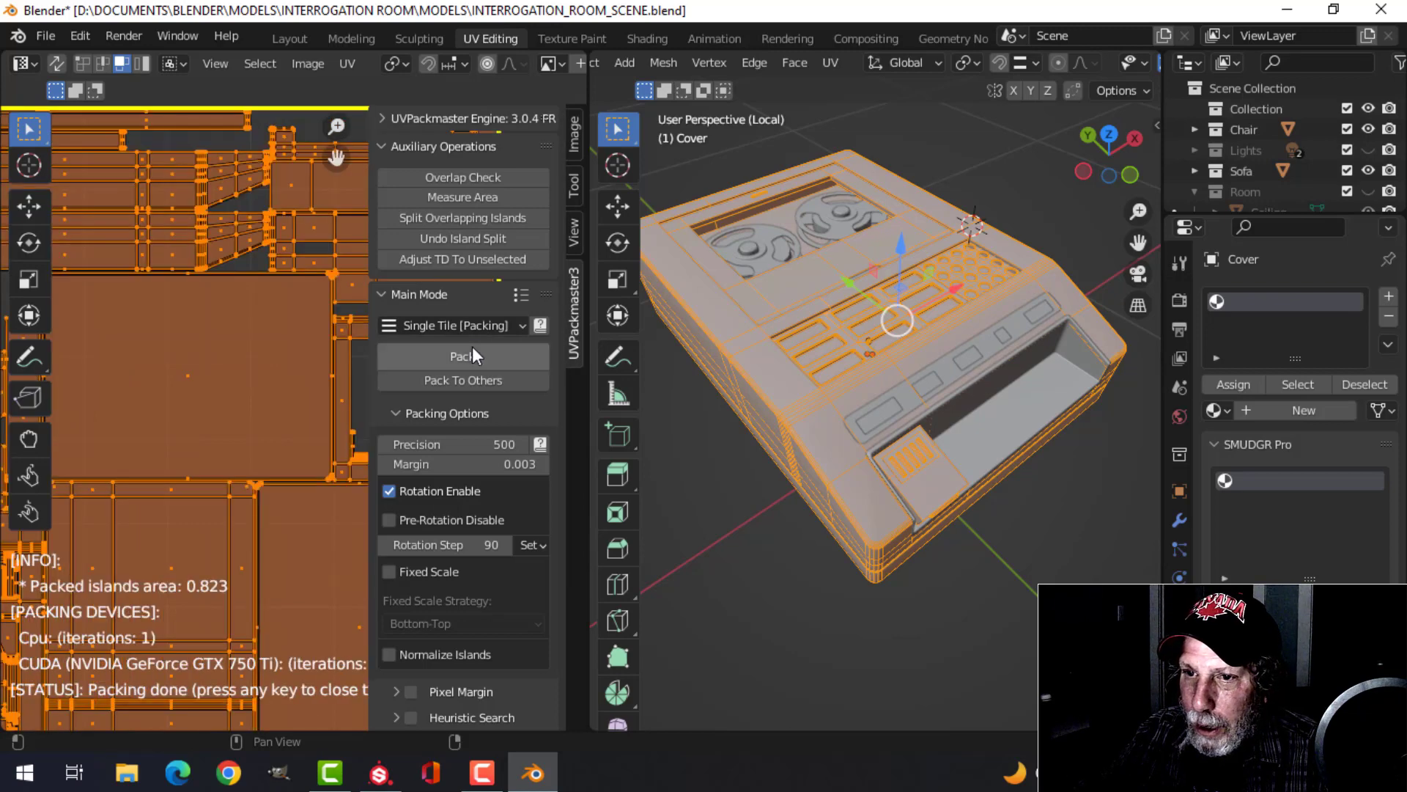
pyautogui.press('n')
pyautogui.scroll(-4, 535, 326)
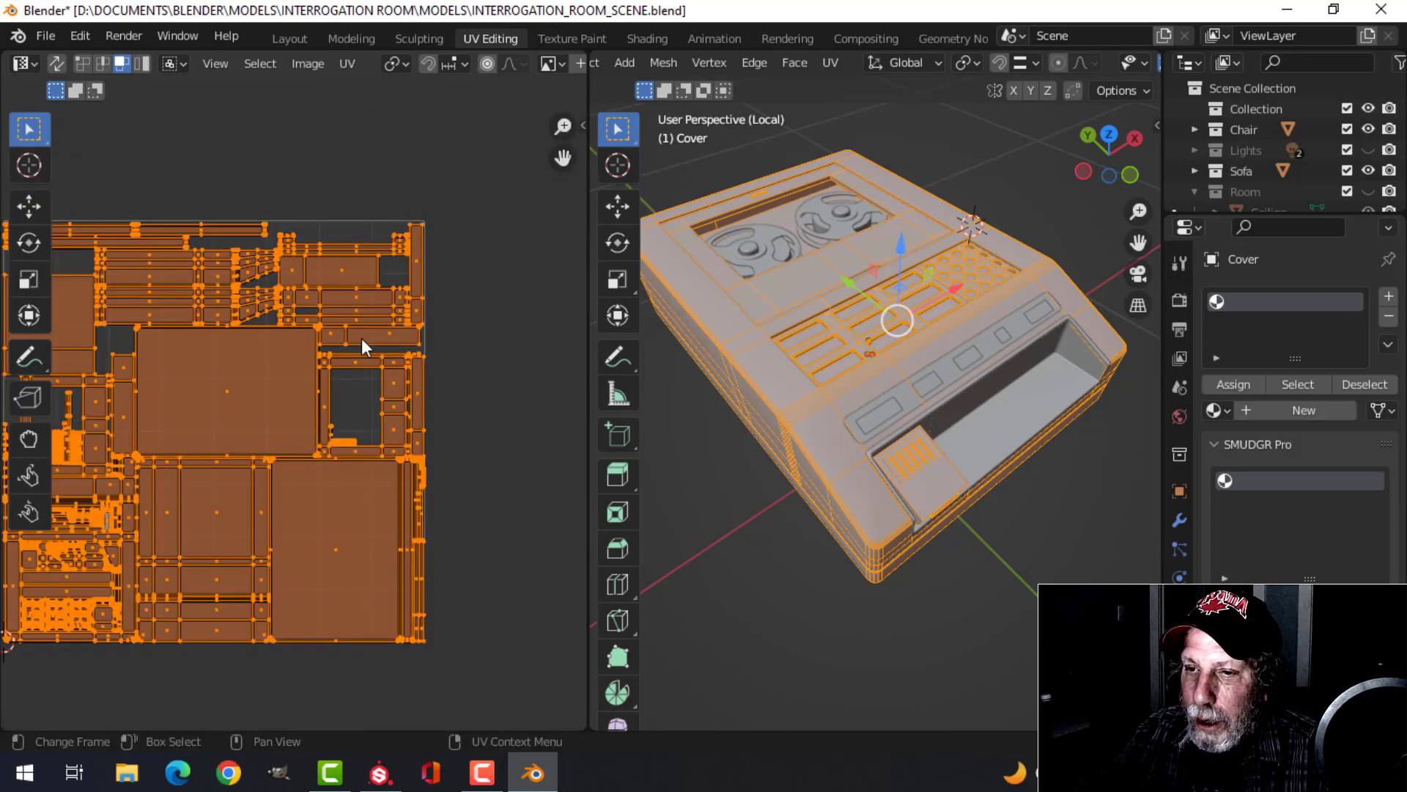
pyautogui.scroll(-1, 381, 337)
pyautogui.moveTo(403, 336); pyautogui.dragTo(494, 314, button='middle')
pyautogui.scroll(1, 465, 314)
# Look over the unwrapped cassette player and return its parts to Object Mode.
pyautogui.moveTo(820, 331); pyautogui.dragTo(970, 181, button='middle')
pyautogui.moveTo(913, 242); pyautogui.dragTo(877, 343, button='middle')
pyautogui.press('Tab')
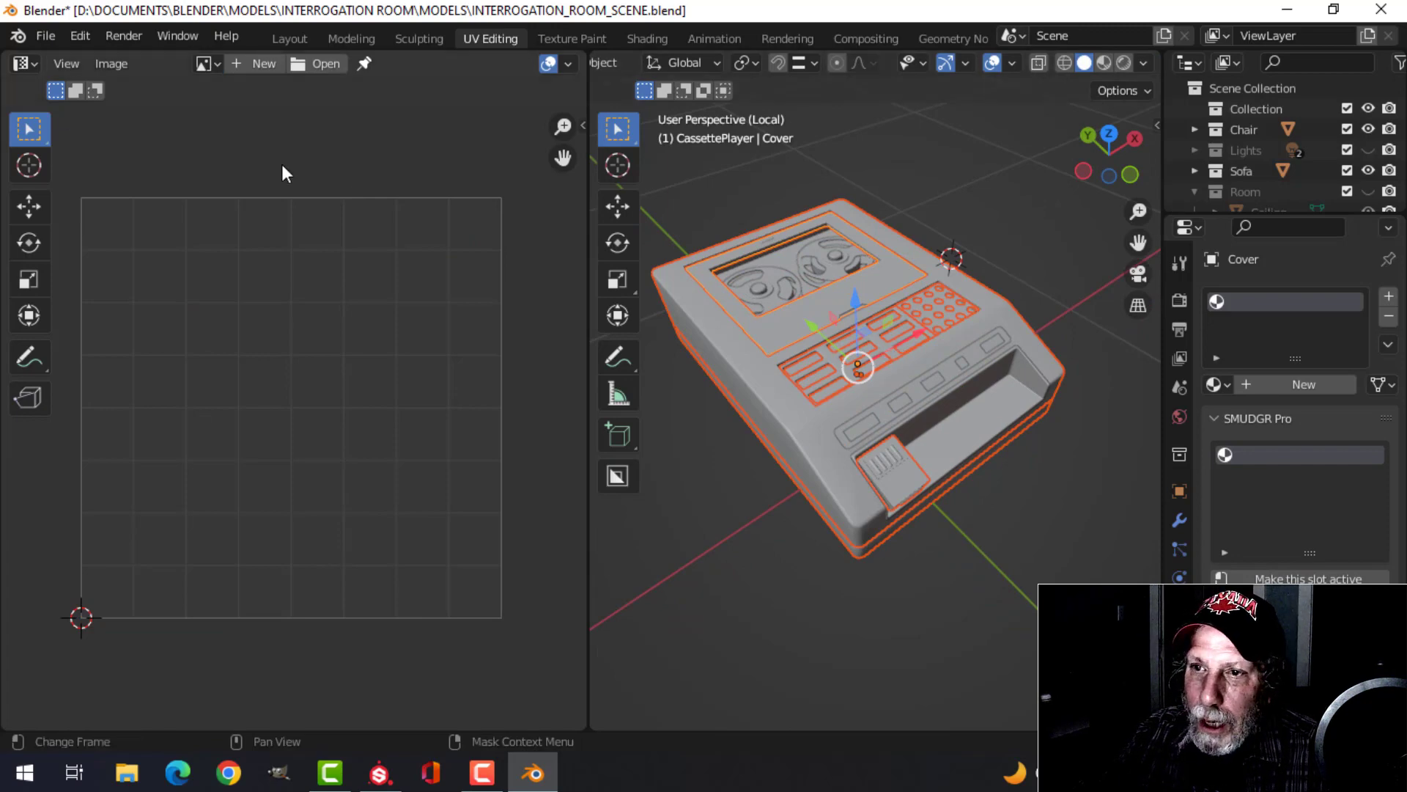
pyautogui.moveTo(842, 298)
pyautogui.mouseDown(button='middle')
pyautogui.moveTo(766, 352)
pyautogui.moveTo(903, 249)
pyautogui.moveTo(847, 302)
pyautogui.mouseUp(button='middle')
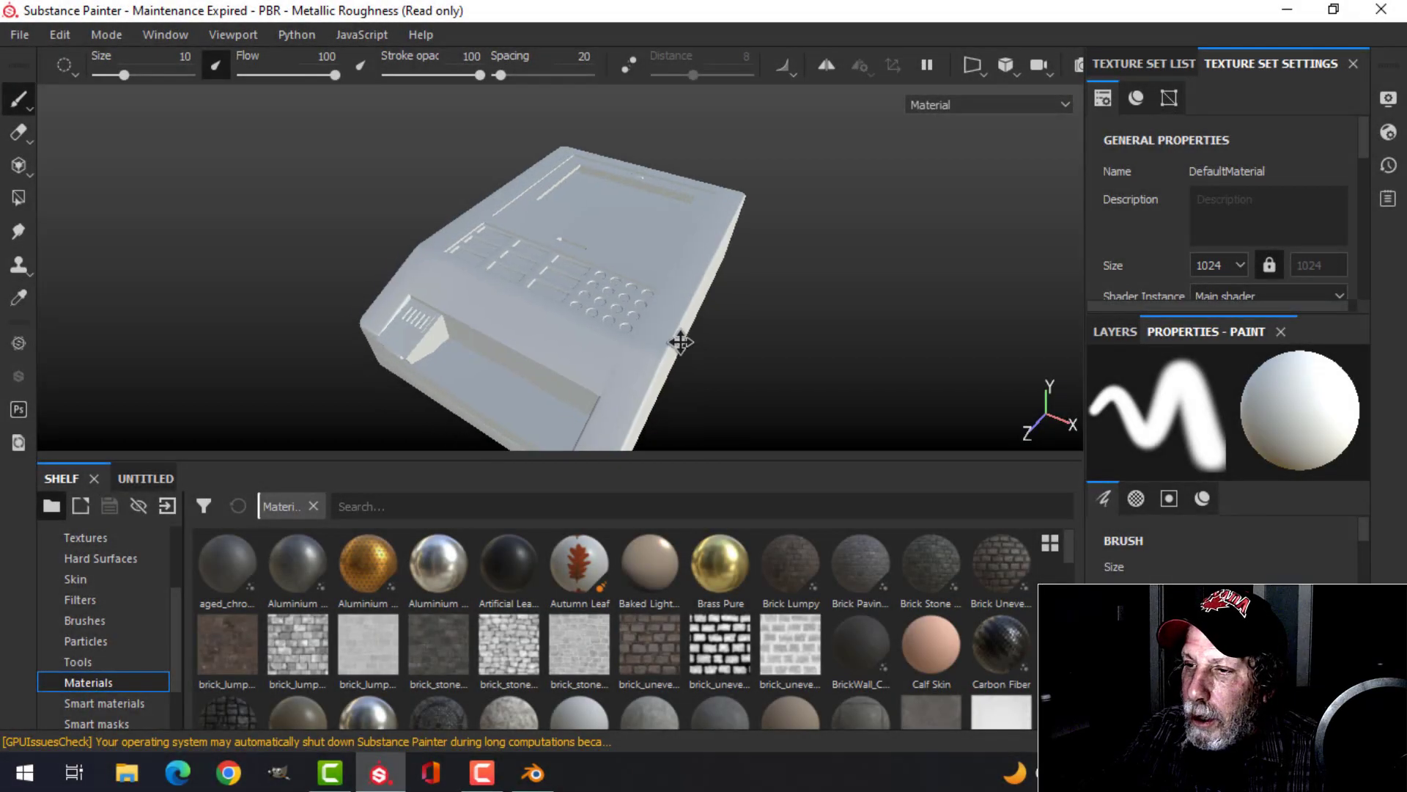
# Switch to Substance Painter and bake the cassette player's mesh maps at an output size of 2048, leaving out the ID map.
pyautogui.keyDown('alt'); pyautogui.moveTo(682, 340); pyautogui.dragTo(697, 333); pyautogui.keyUp('alt')
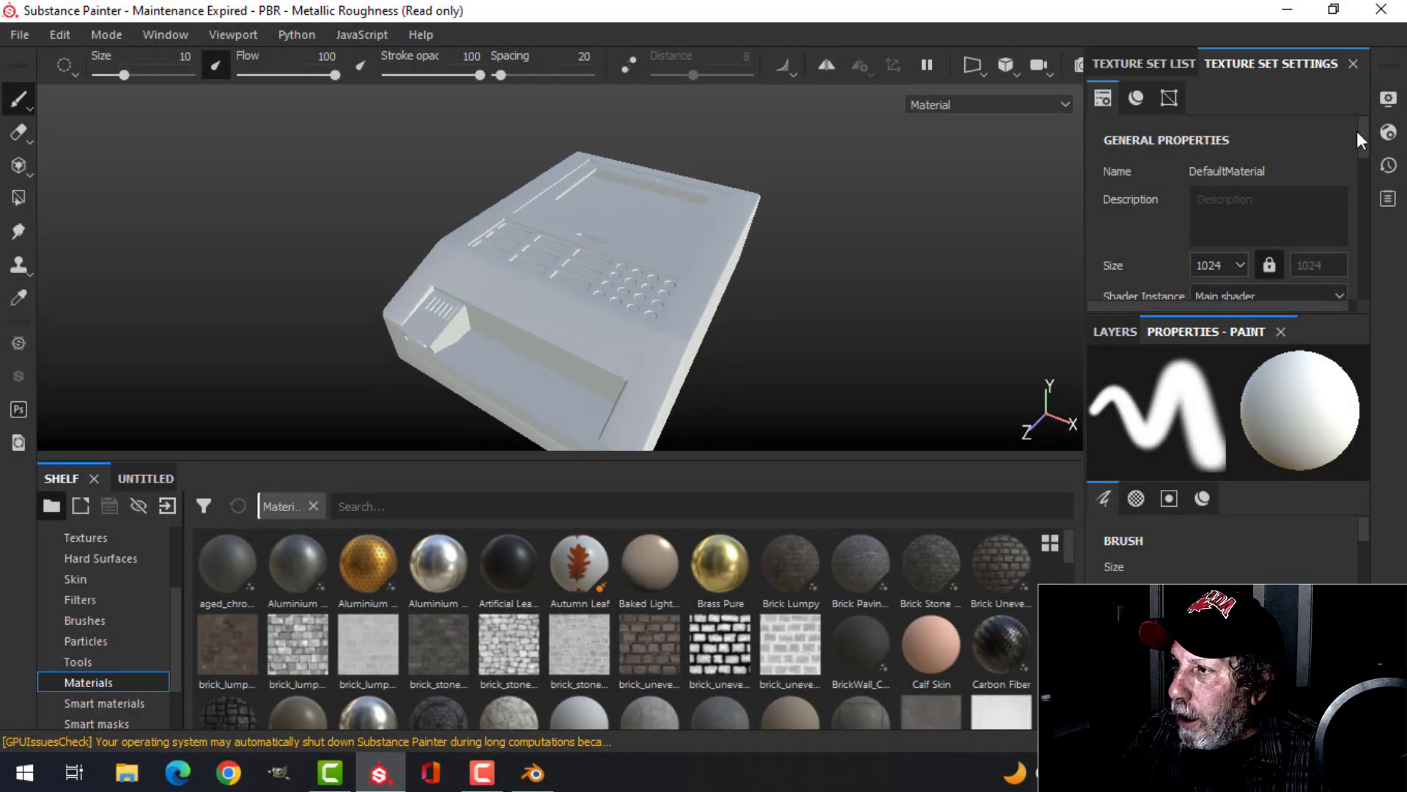
pyautogui.moveTo(1358, 129); pyautogui.dragTo(1339, 240)
pyautogui.click(1283, 204)
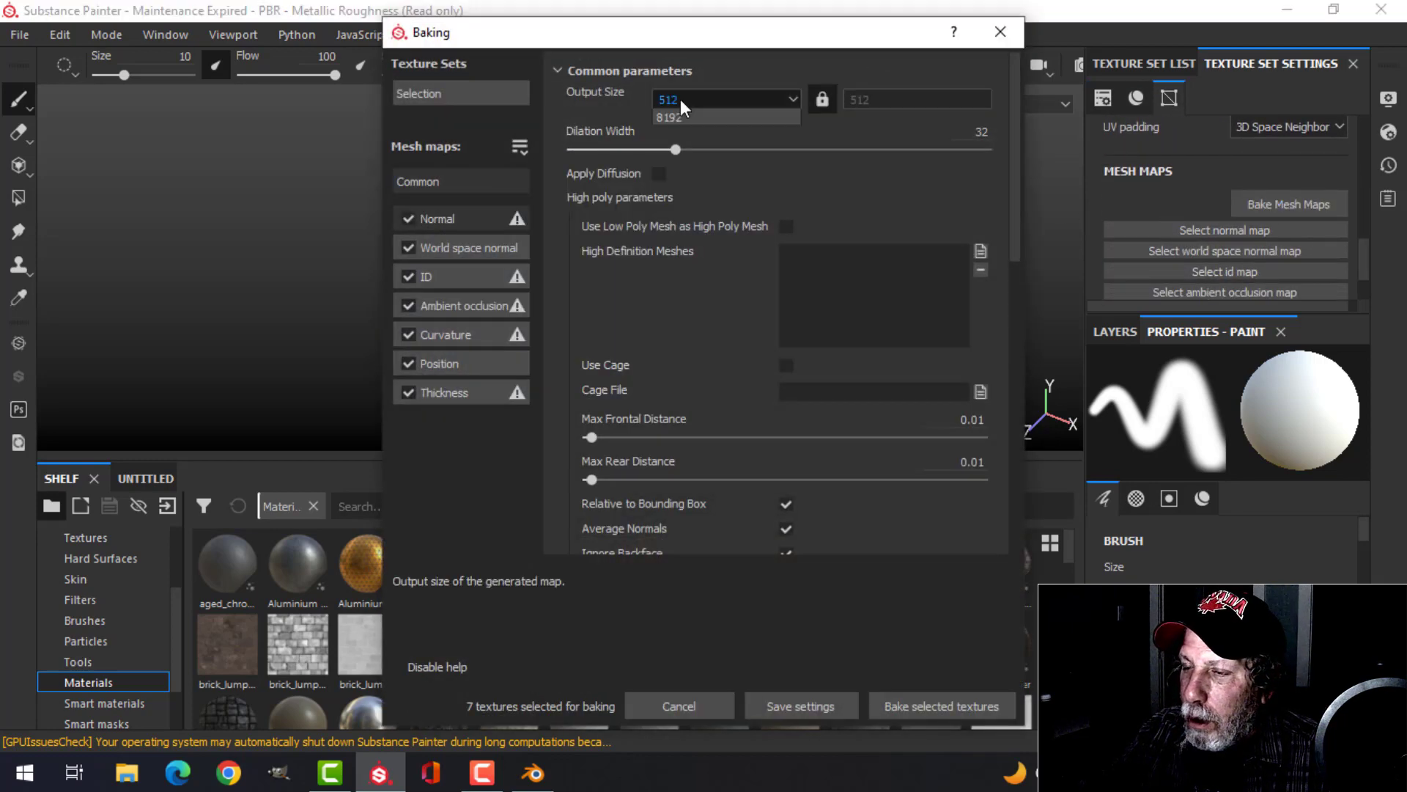
pyautogui.click(682, 99)
pyautogui.click(690, 197)
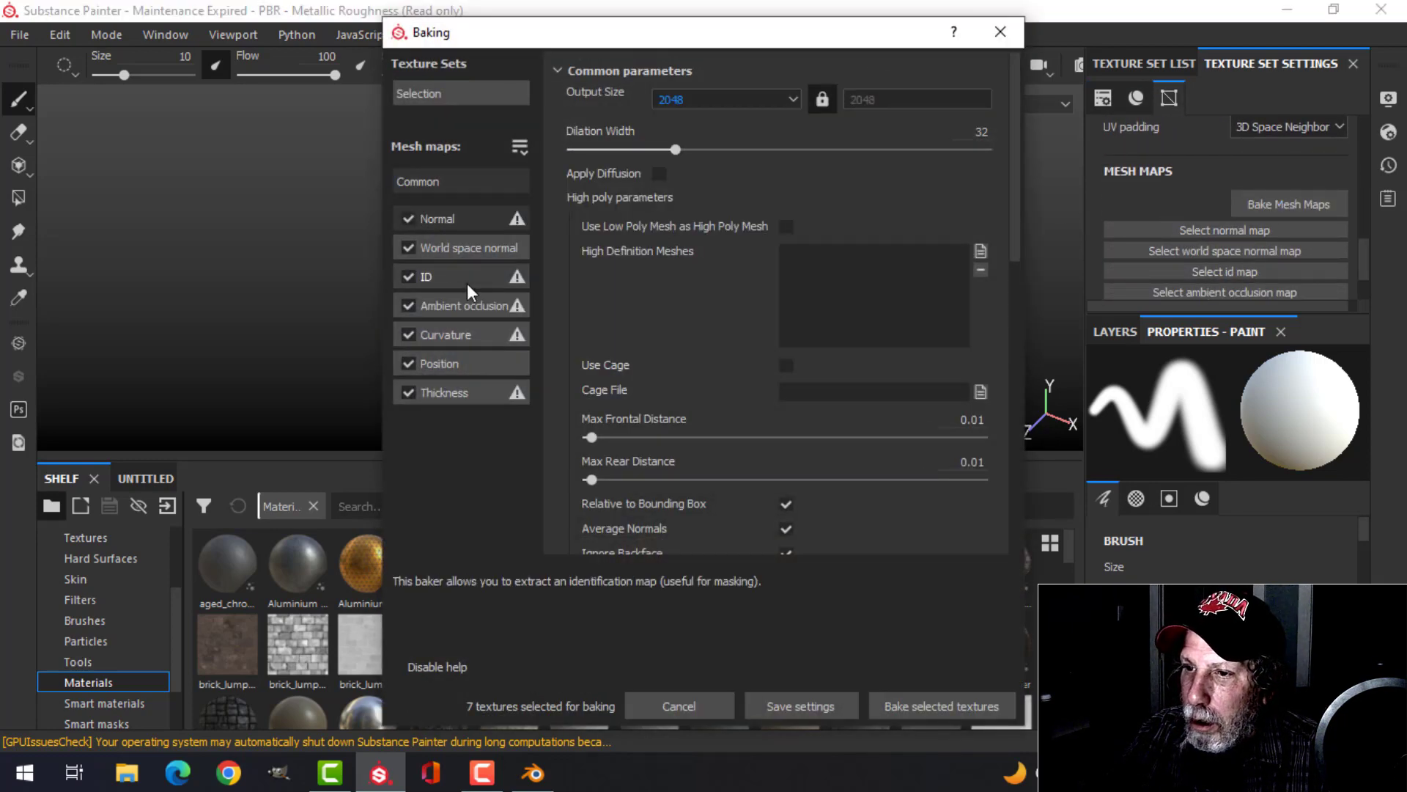
pyautogui.click(408, 277)
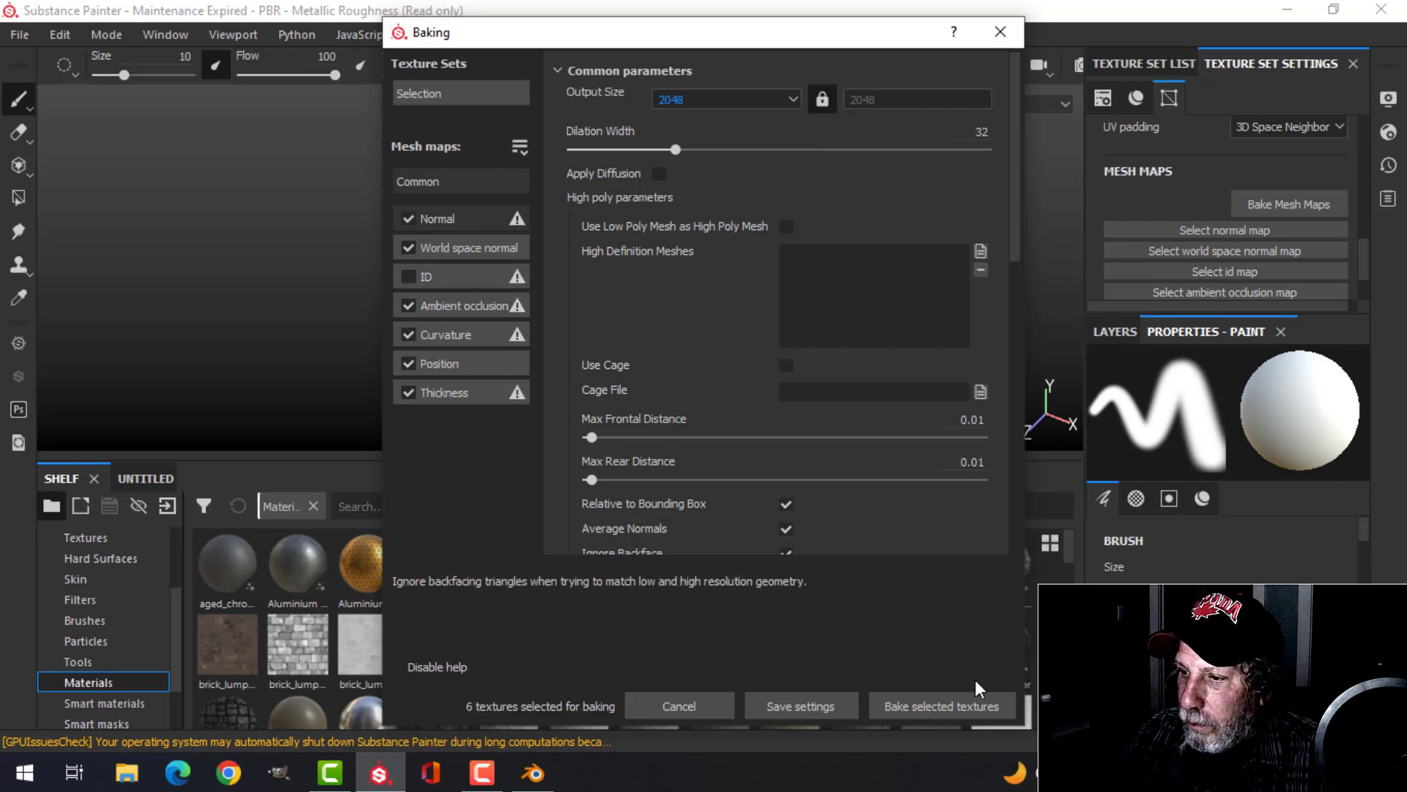
pyautogui.click(956, 703)
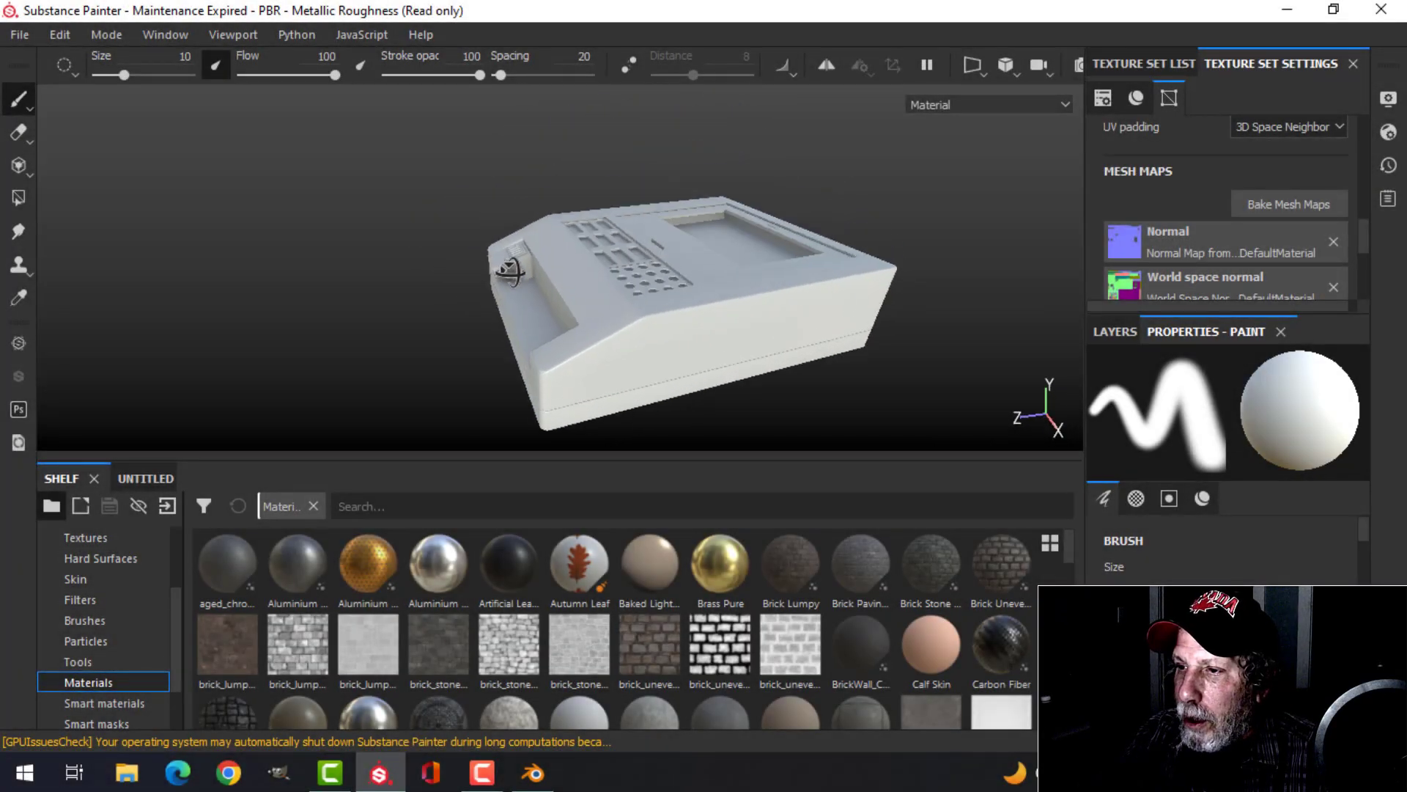
pyautogui.keyDown('alt'); pyautogui.moveTo(511, 272); pyautogui.dragTo(653, 345); pyautogui.keyUp('alt')
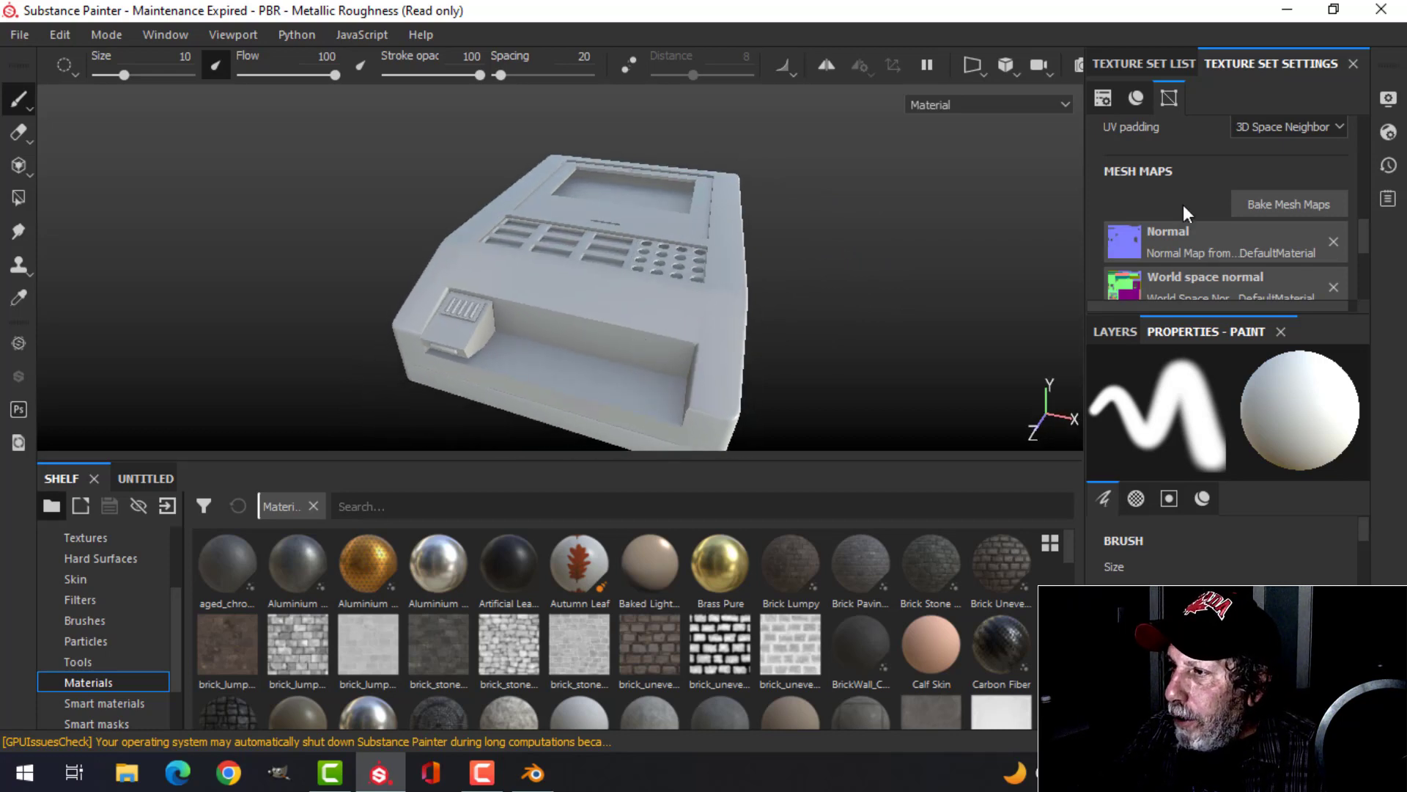
# Rename the DefaultMaterial texture set to CassettePlayerMaterial.
pyautogui.scroll(10, 1186, 202)
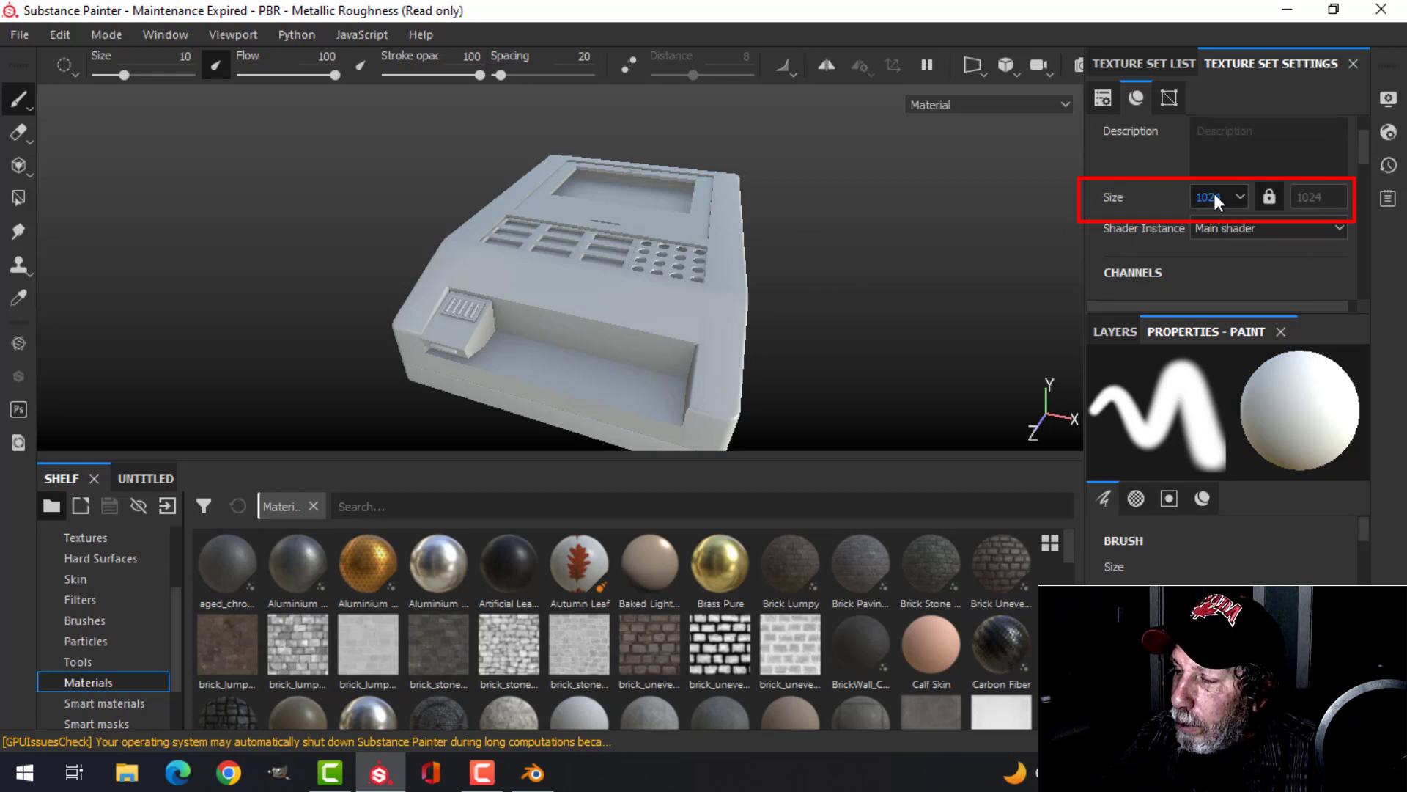
pyautogui.keyDown('alt'); pyautogui.moveTo(926, 220); pyautogui.dragTo(834, 247); pyautogui.keyUp('alt')
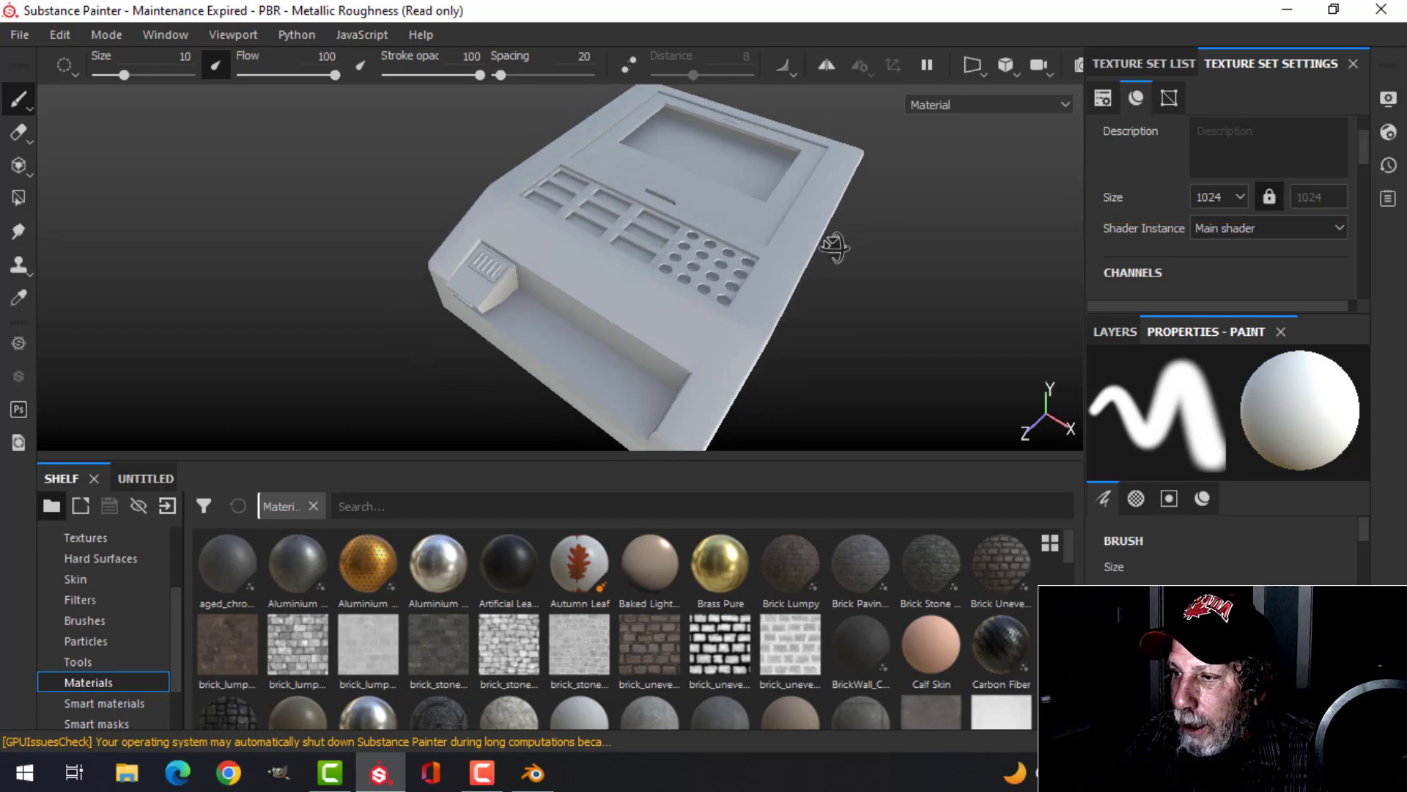
pyautogui.click(1115, 332)
pyautogui.click(1166, 64)
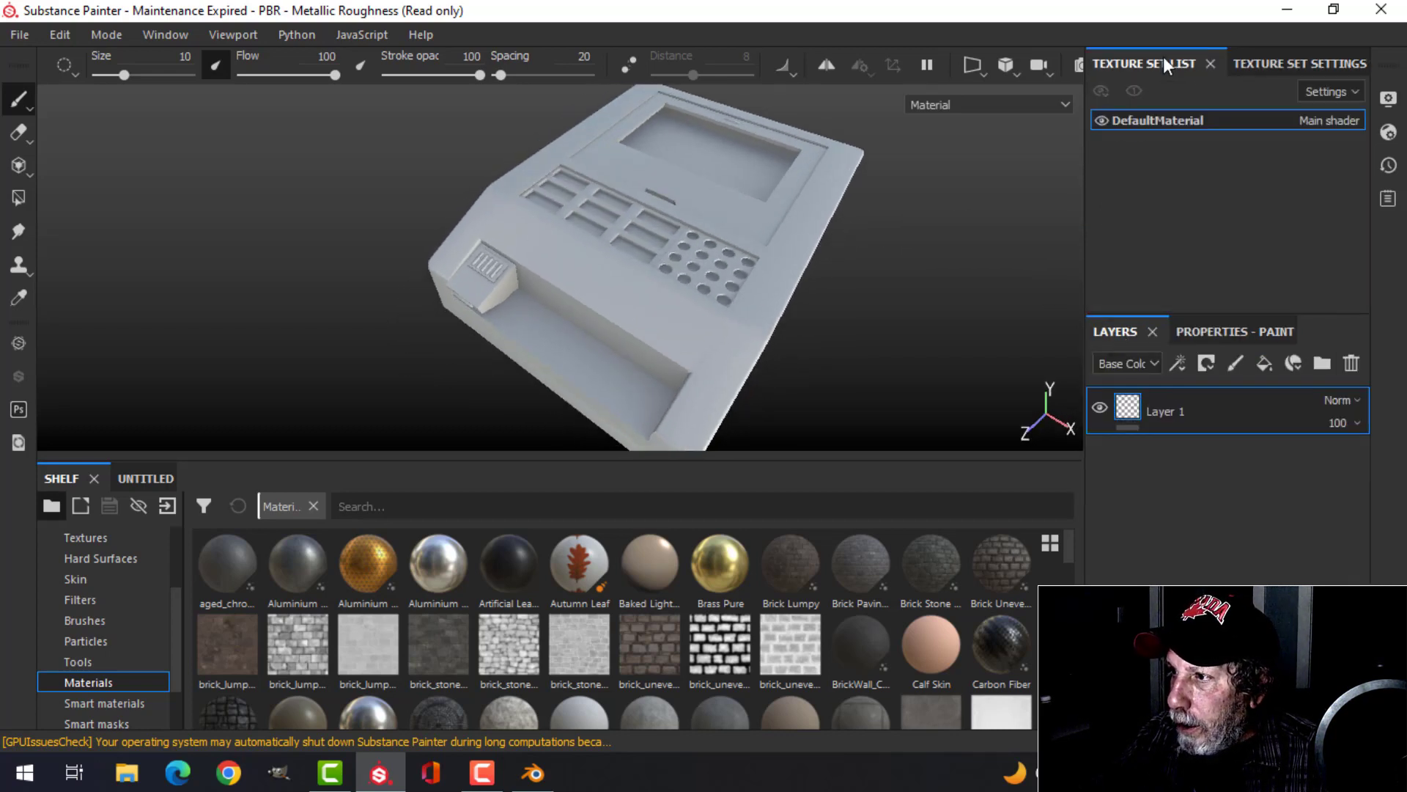
pyautogui.doubleClick(1202, 120)
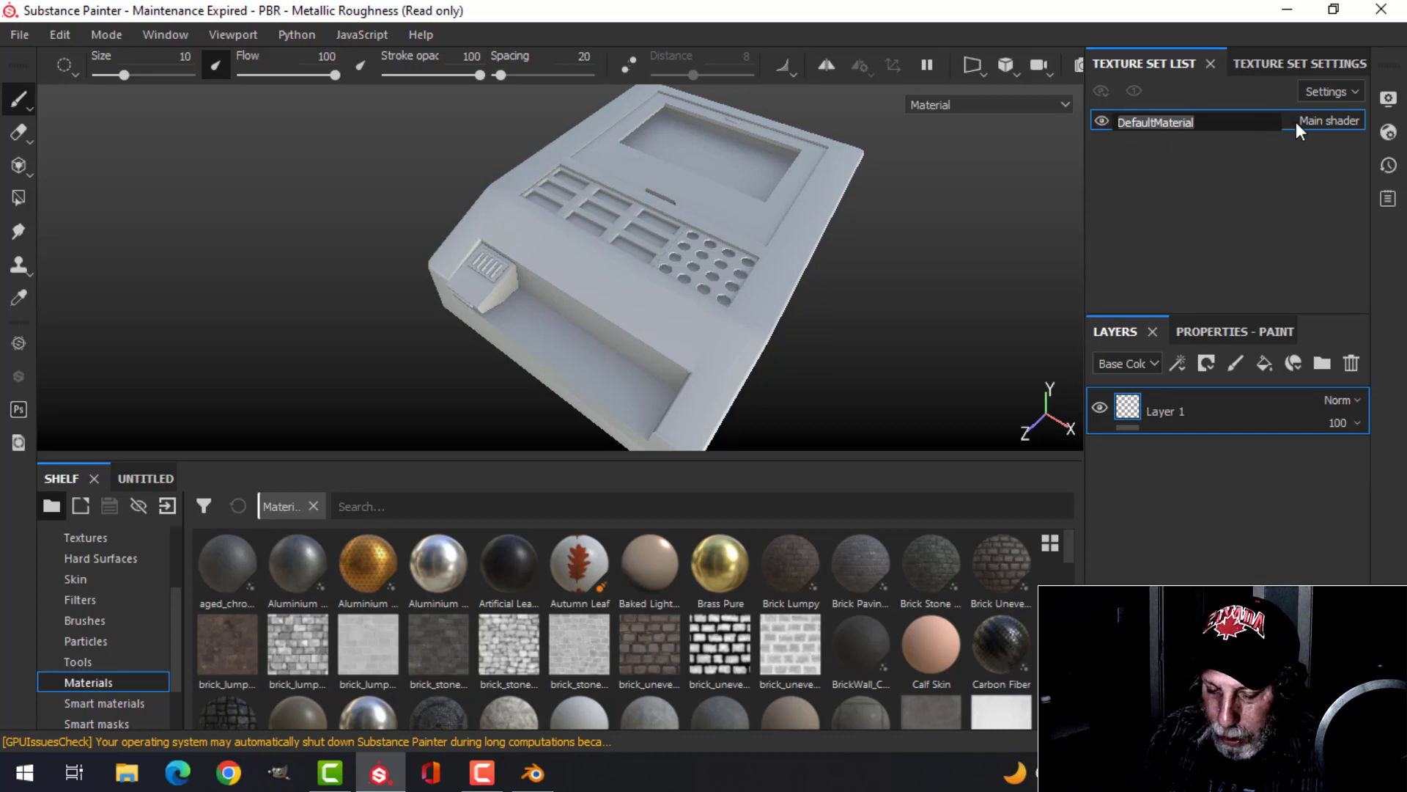
pyautogui.write('Casse')
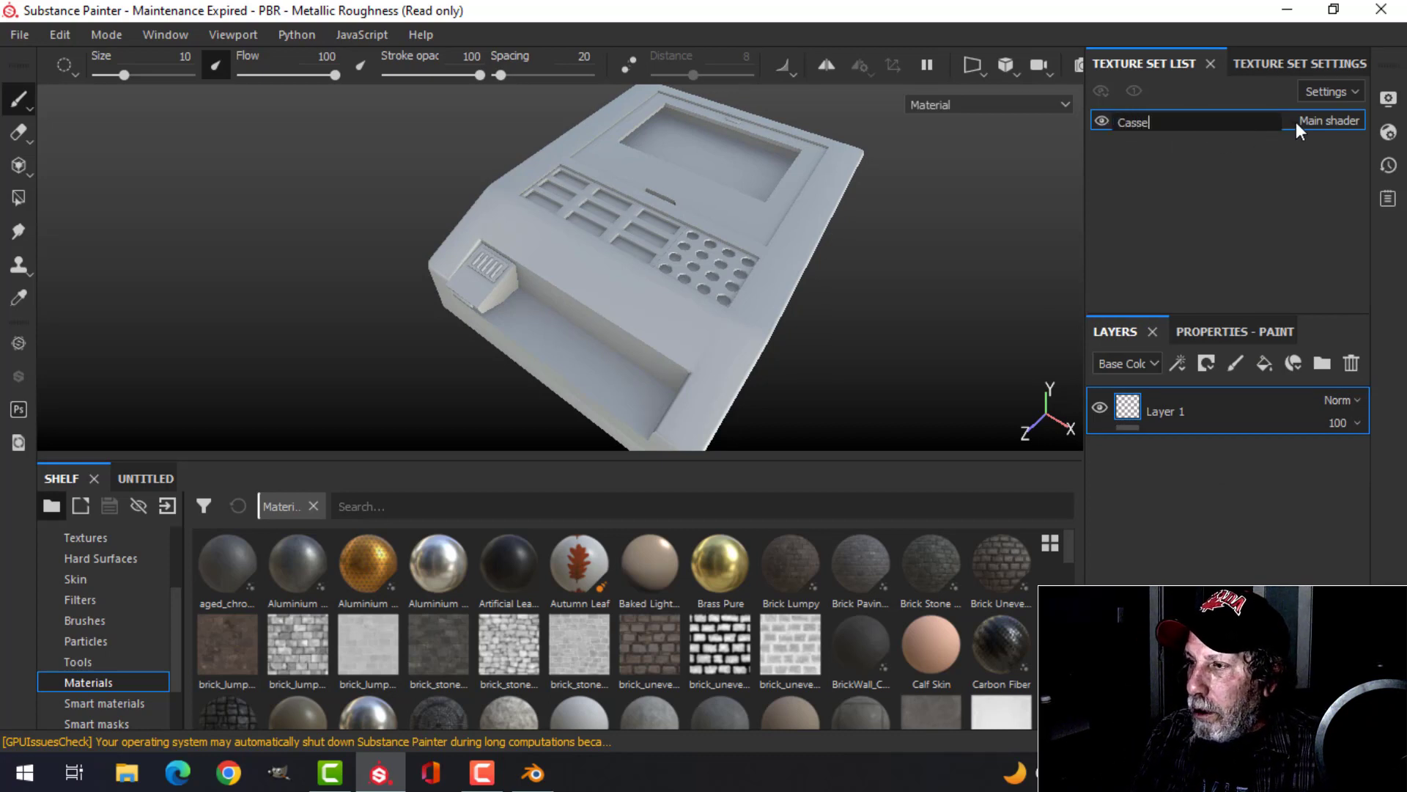
pyautogui.write('tte')
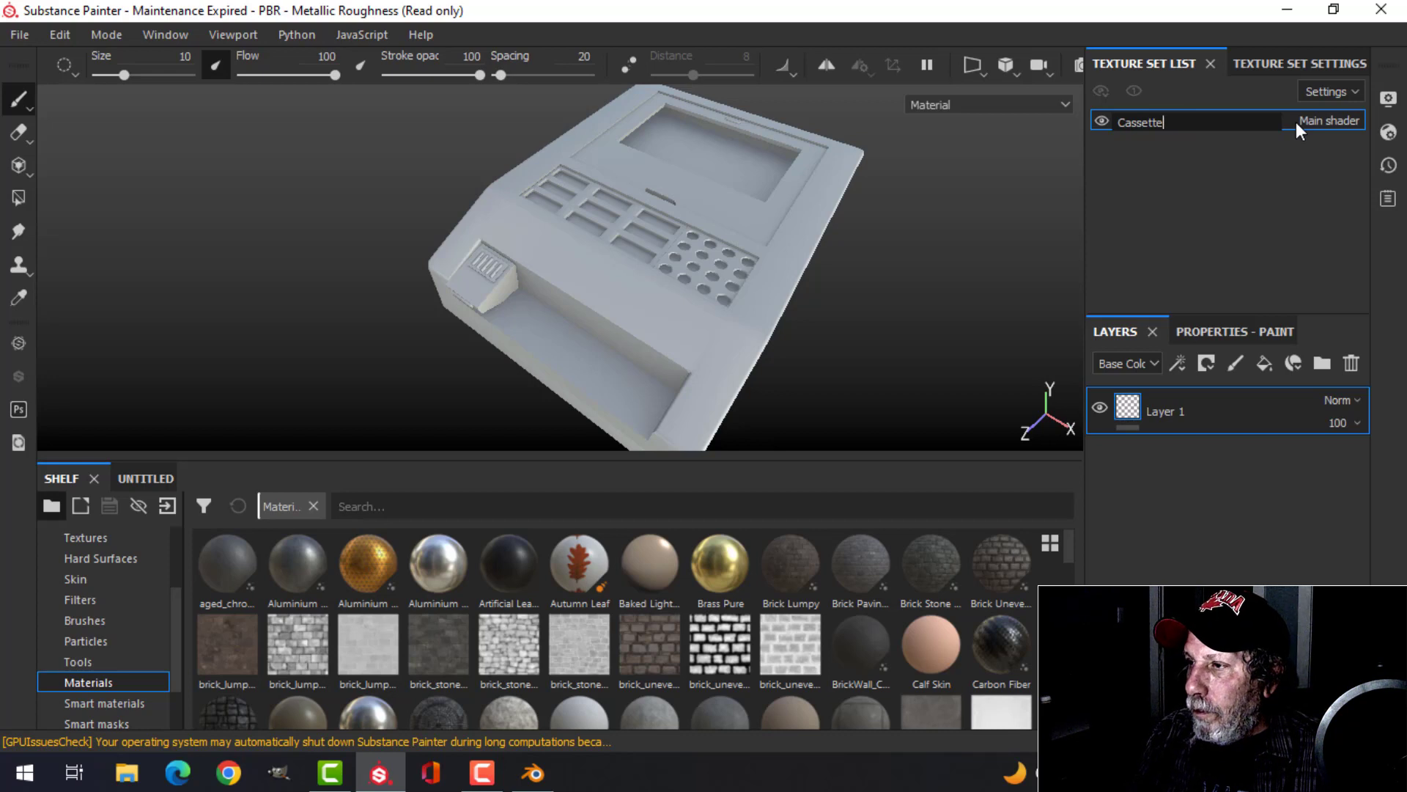
pyautogui.write('Player')
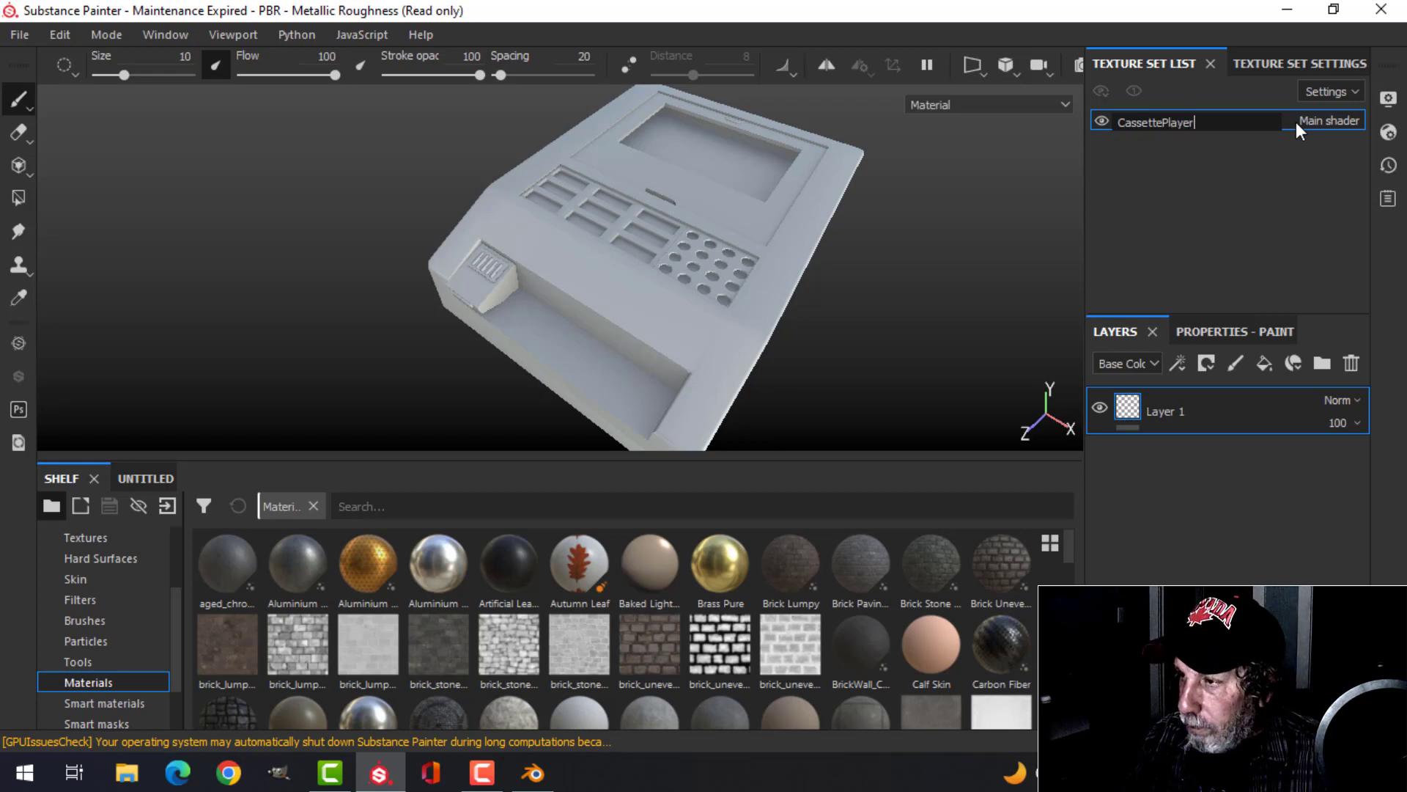
pyautogui.write('Materi')
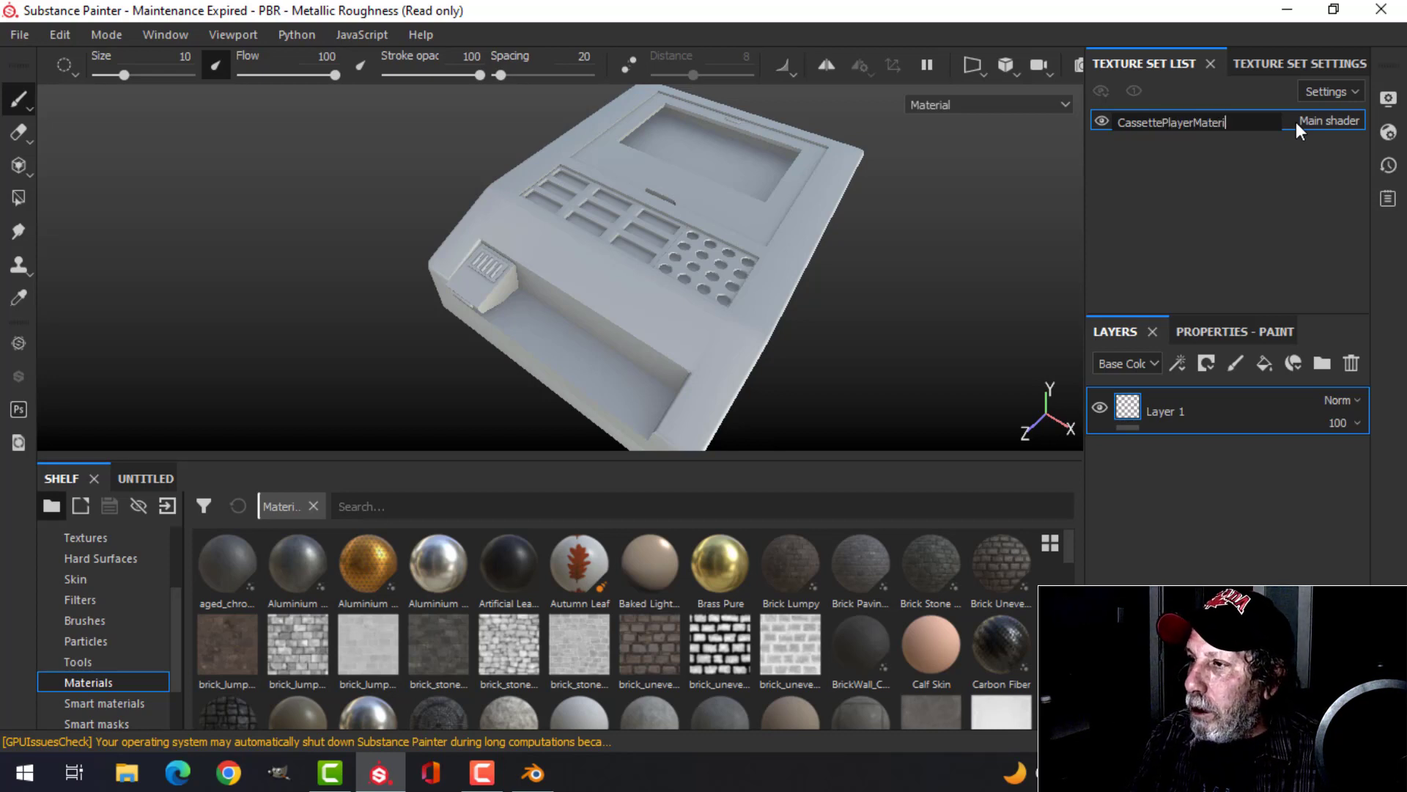
pyautogui.write('al')
pyautogui.press('Return')
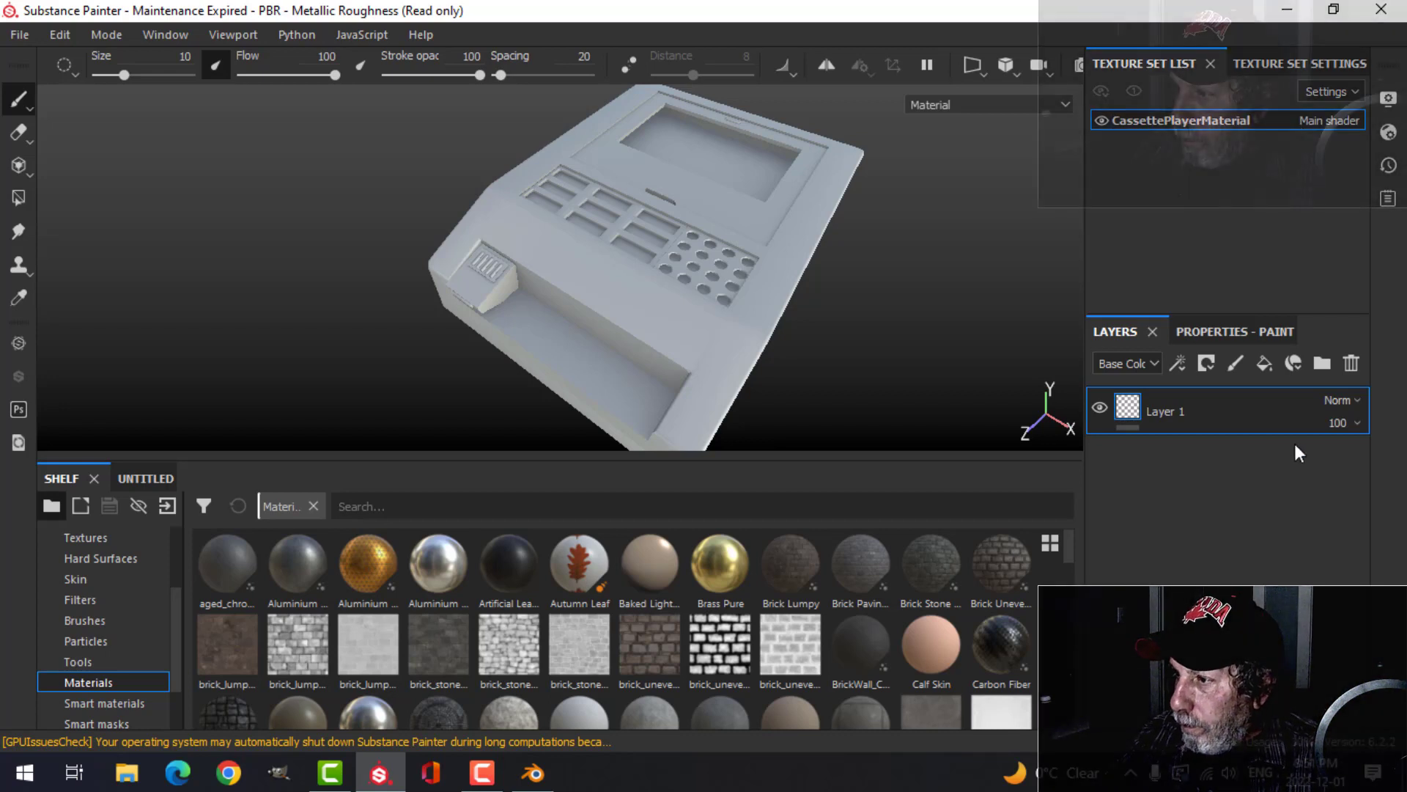
# Delete the empty Layer 1, search the materials for "plas" and add Plastic Matte Pure as a fill layer.
pyautogui.click(1351, 361)
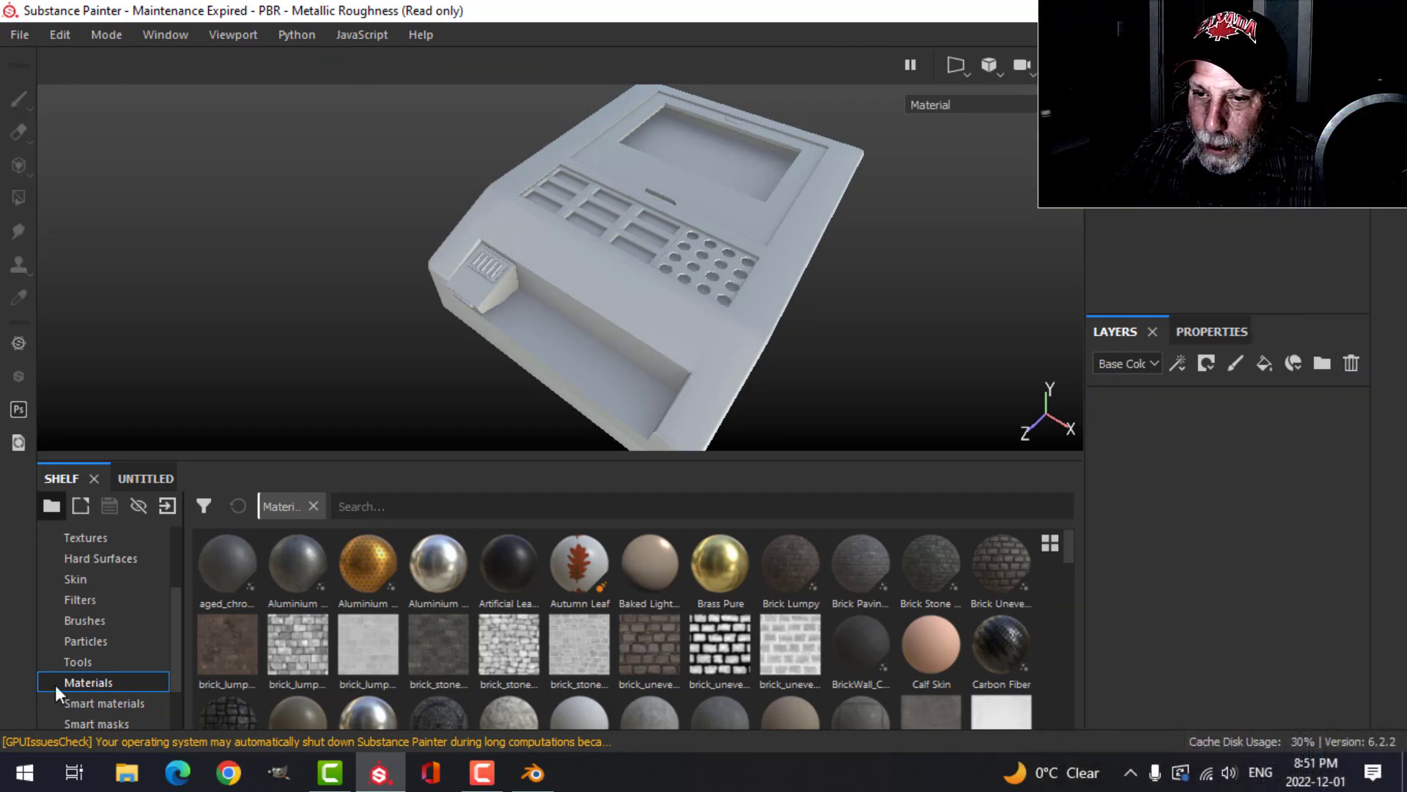
pyautogui.click(493, 508)
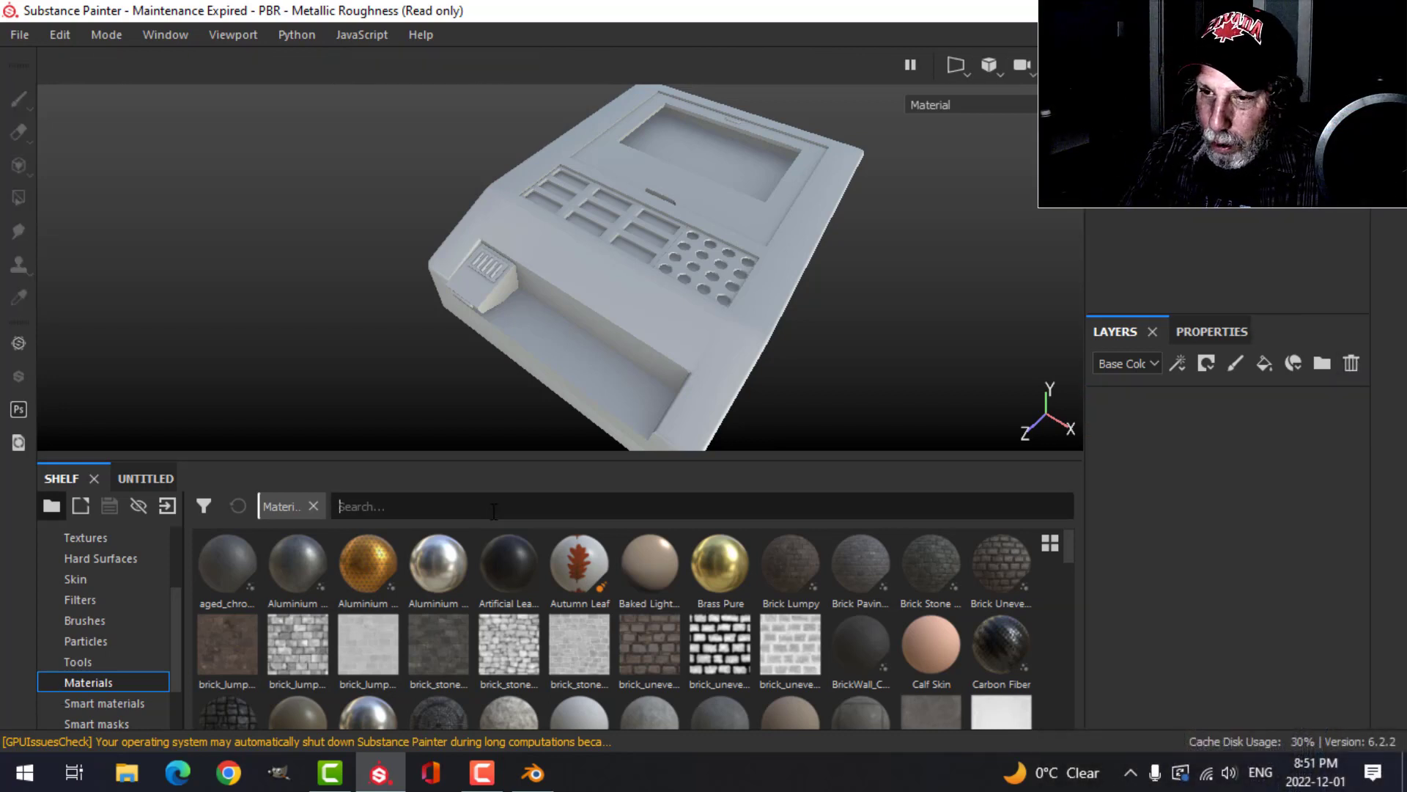
pyautogui.write('plas')
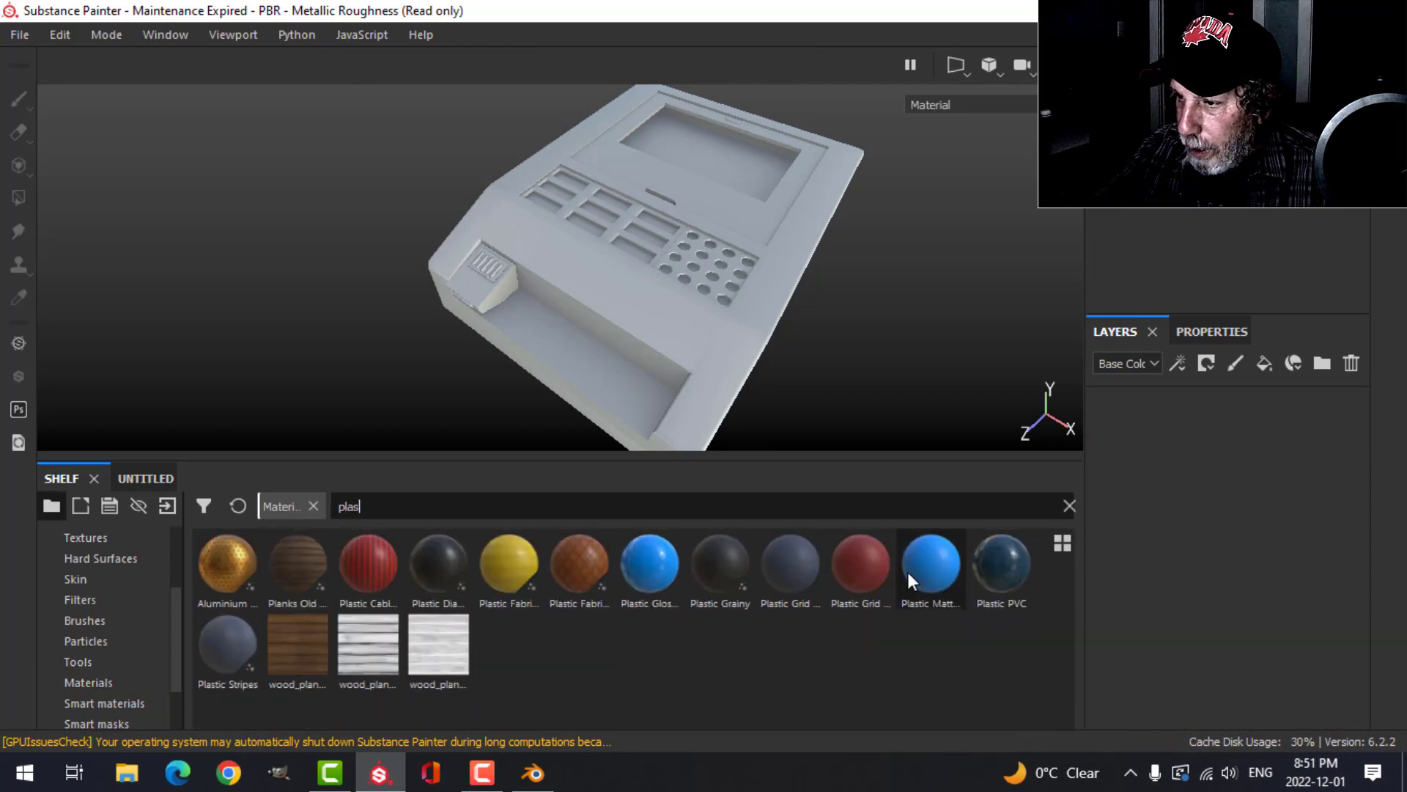
pyautogui.moveTo(909, 579); pyautogui.dragTo(1124, 494)
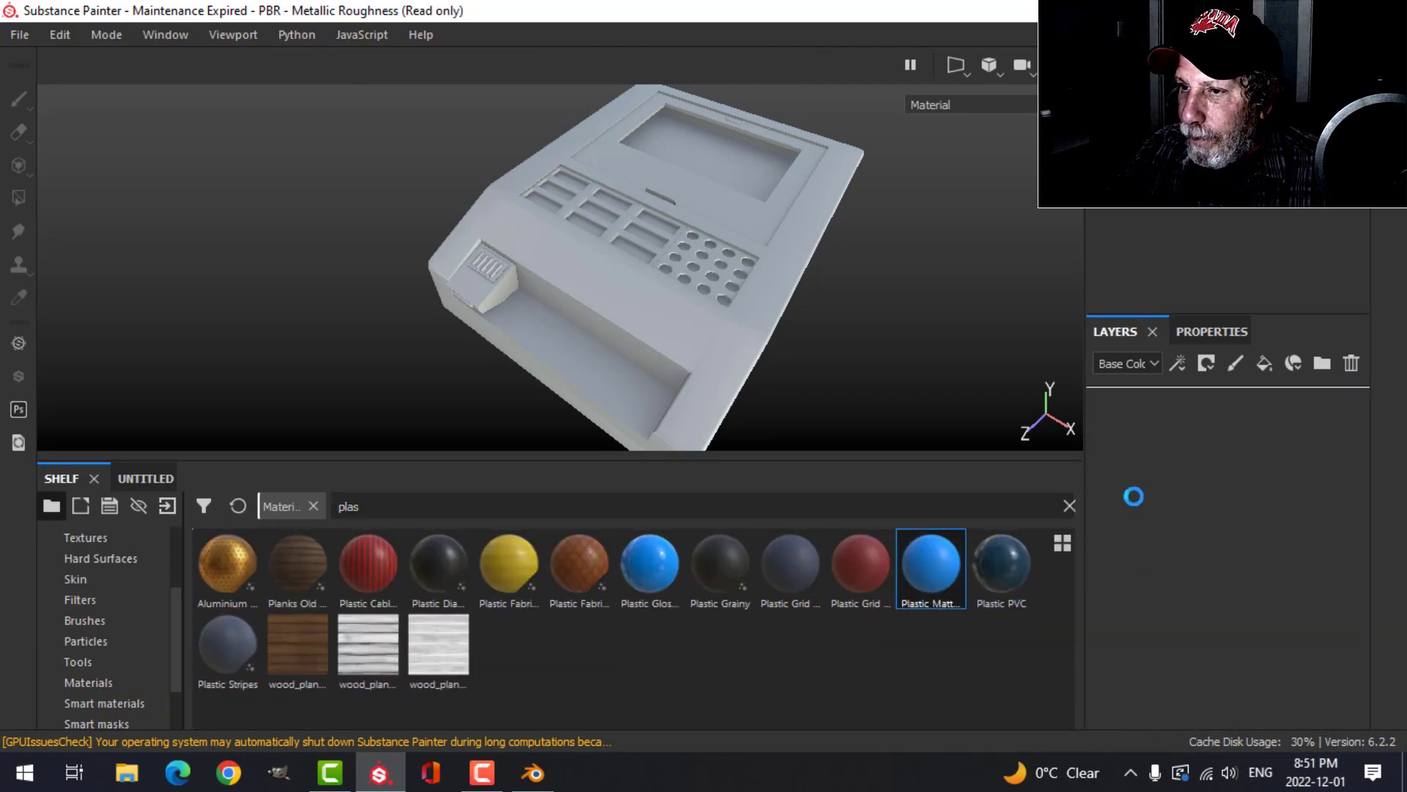
# Set the Plastic Matte Pure layer's base color to orange, RGB 1.000, 0.395, 0.000.
pyautogui.click(1231, 331)
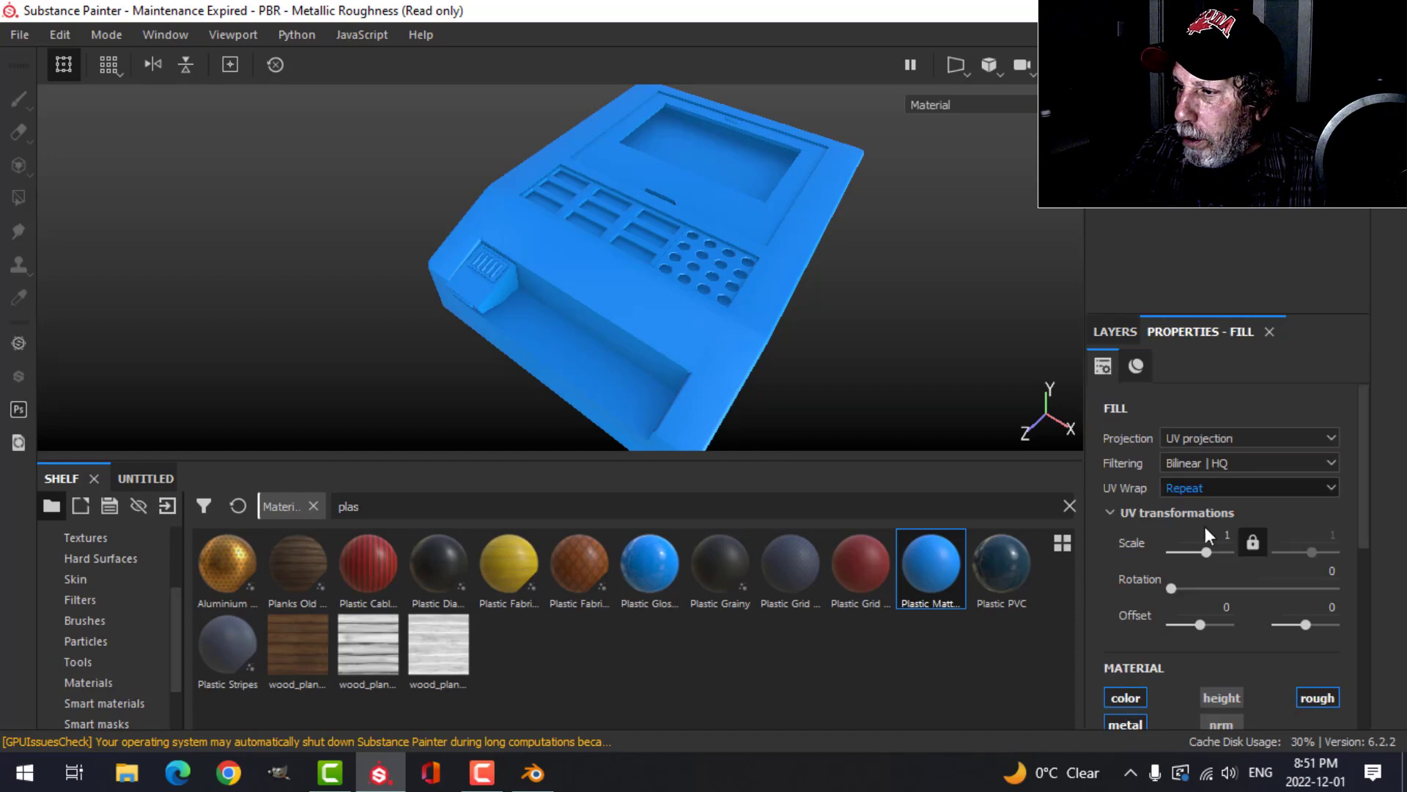
pyautogui.scroll(-5, 1205, 526)
pyautogui.click(1175, 620)
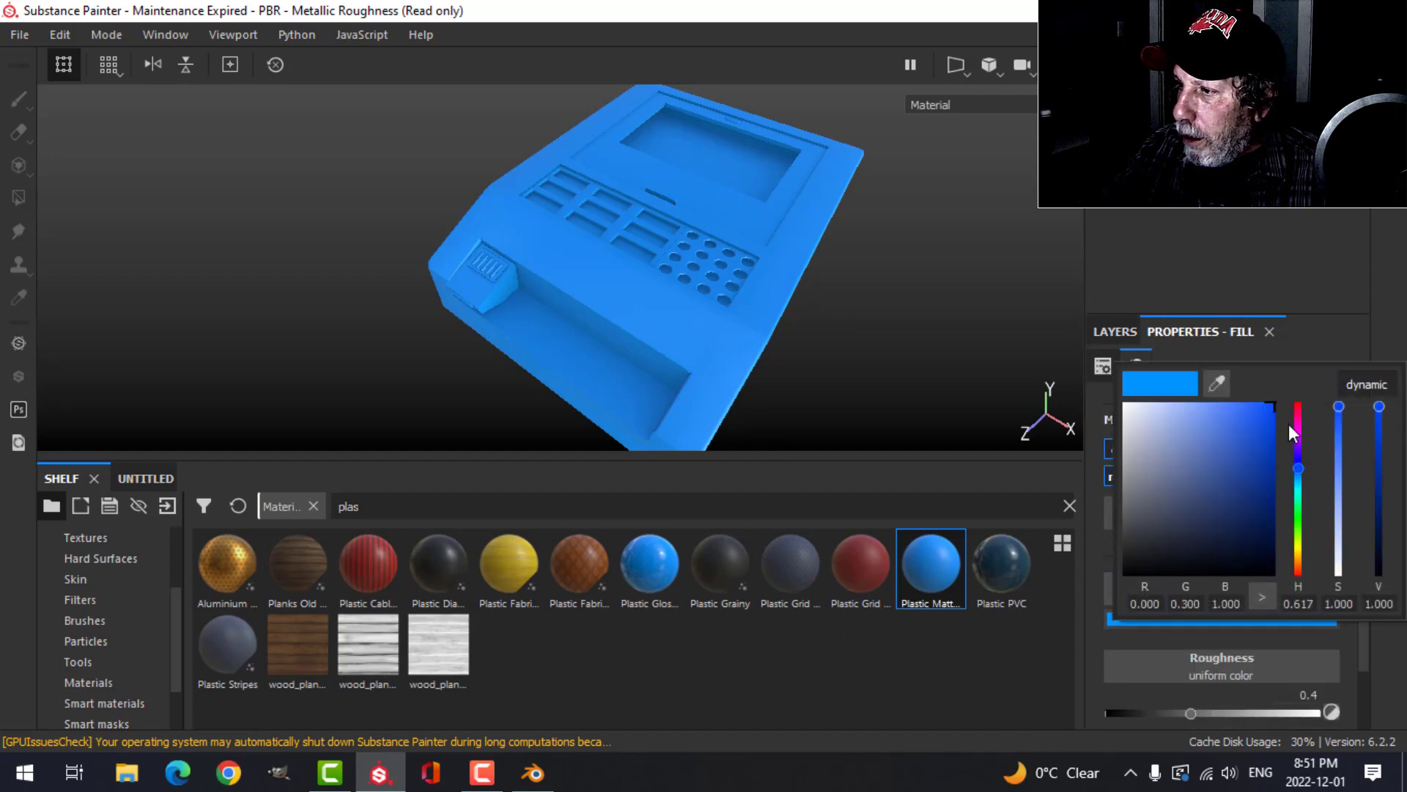
pyautogui.click(1375, 386)
pyautogui.moveTo(1296, 469); pyautogui.dragTo(1298, 564)
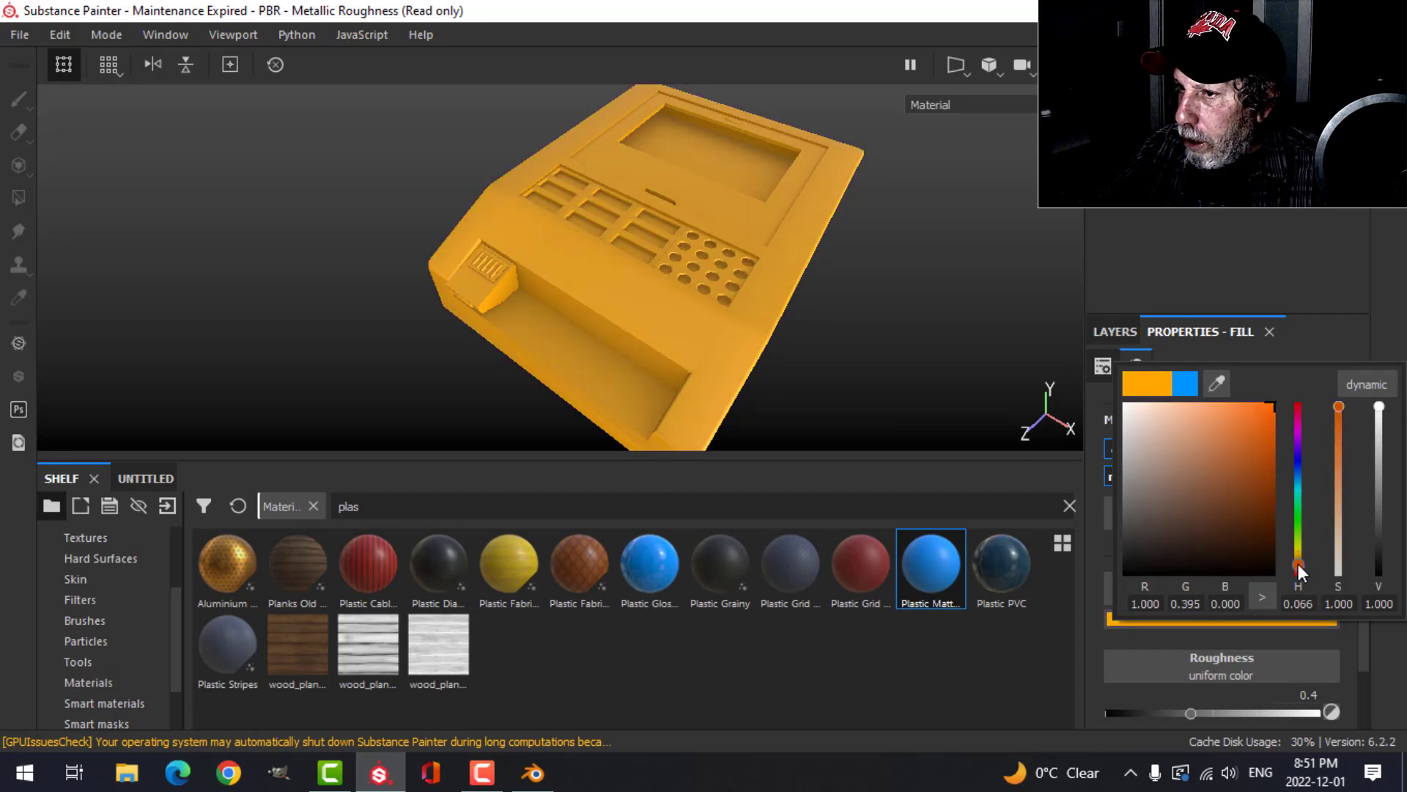
pyautogui.click(1391, 291)
pyautogui.keyDown('alt'); pyautogui.moveTo(824, 318); pyautogui.dragTo(879, 297); pyautogui.keyUp('alt')
# Duplicate the orange Plastic Matte Pure layer and change the lower layer's base color to near-black.
pyautogui.click(1113, 332)
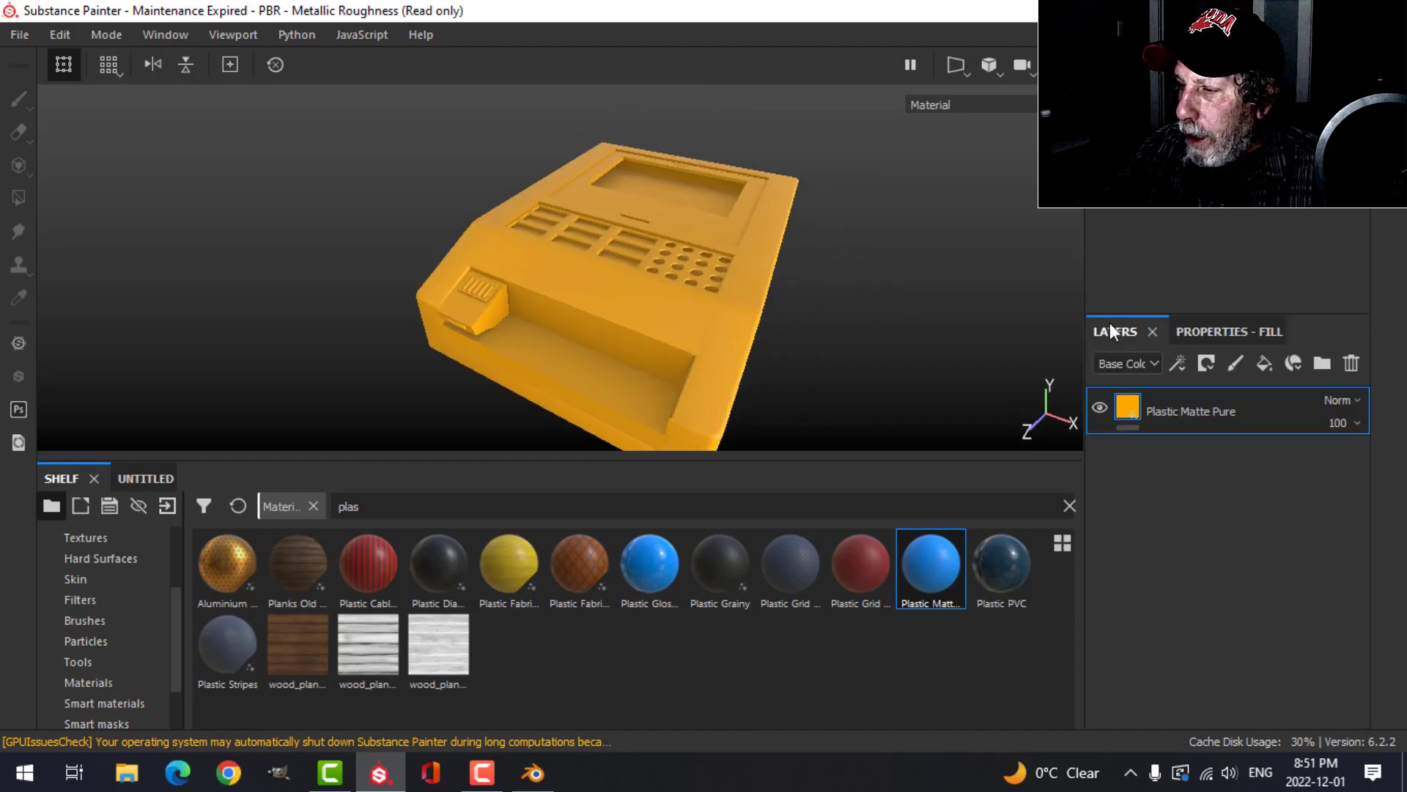
pyautogui.rightClick(1195, 420)
pyautogui.click(918, 408)
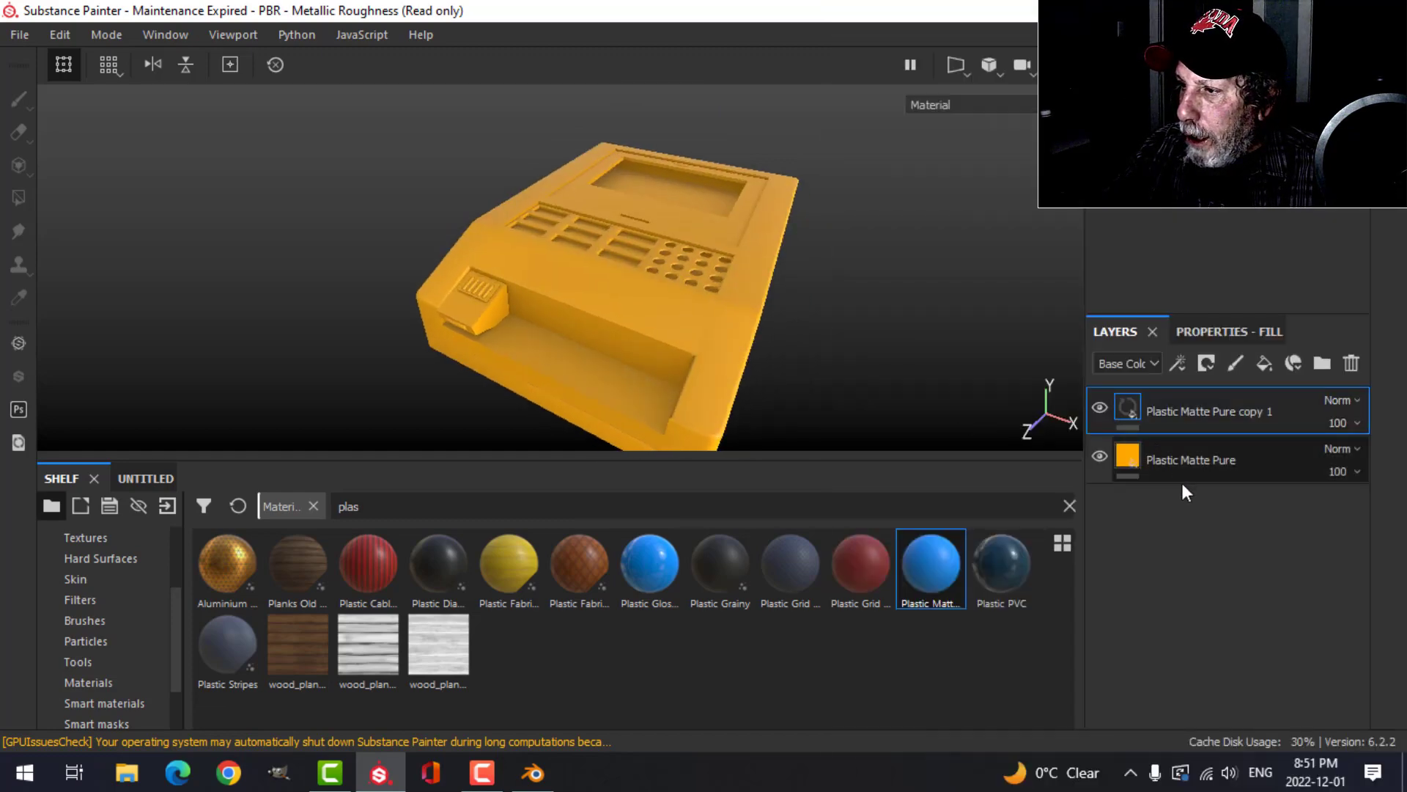
pyautogui.click(1211, 330)
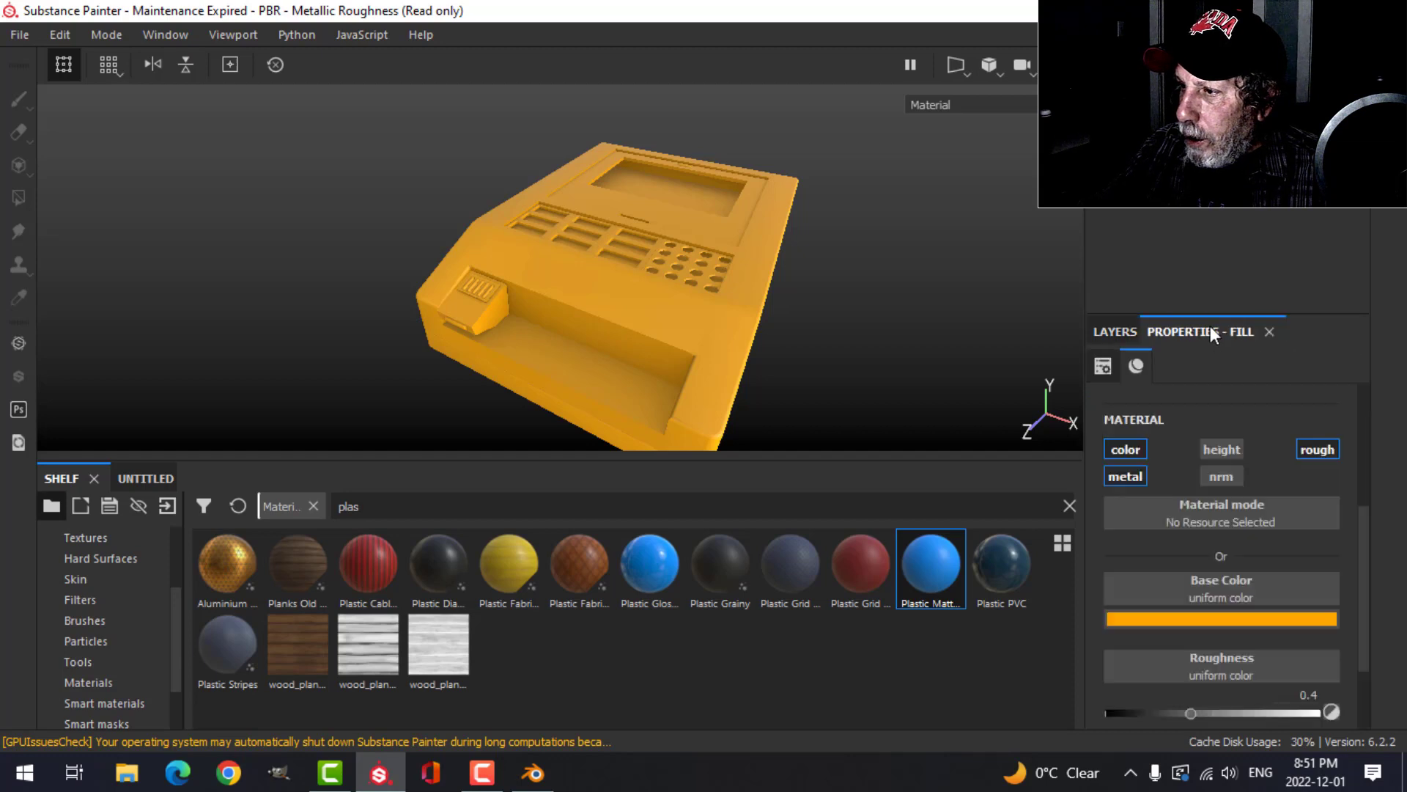
pyautogui.click(1205, 621)
pyautogui.moveTo(1191, 534)
pyautogui.mouseDown()
pyautogui.moveTo(1140, 526)
pyautogui.moveTo(1120, 560)
pyautogui.mouseUp()
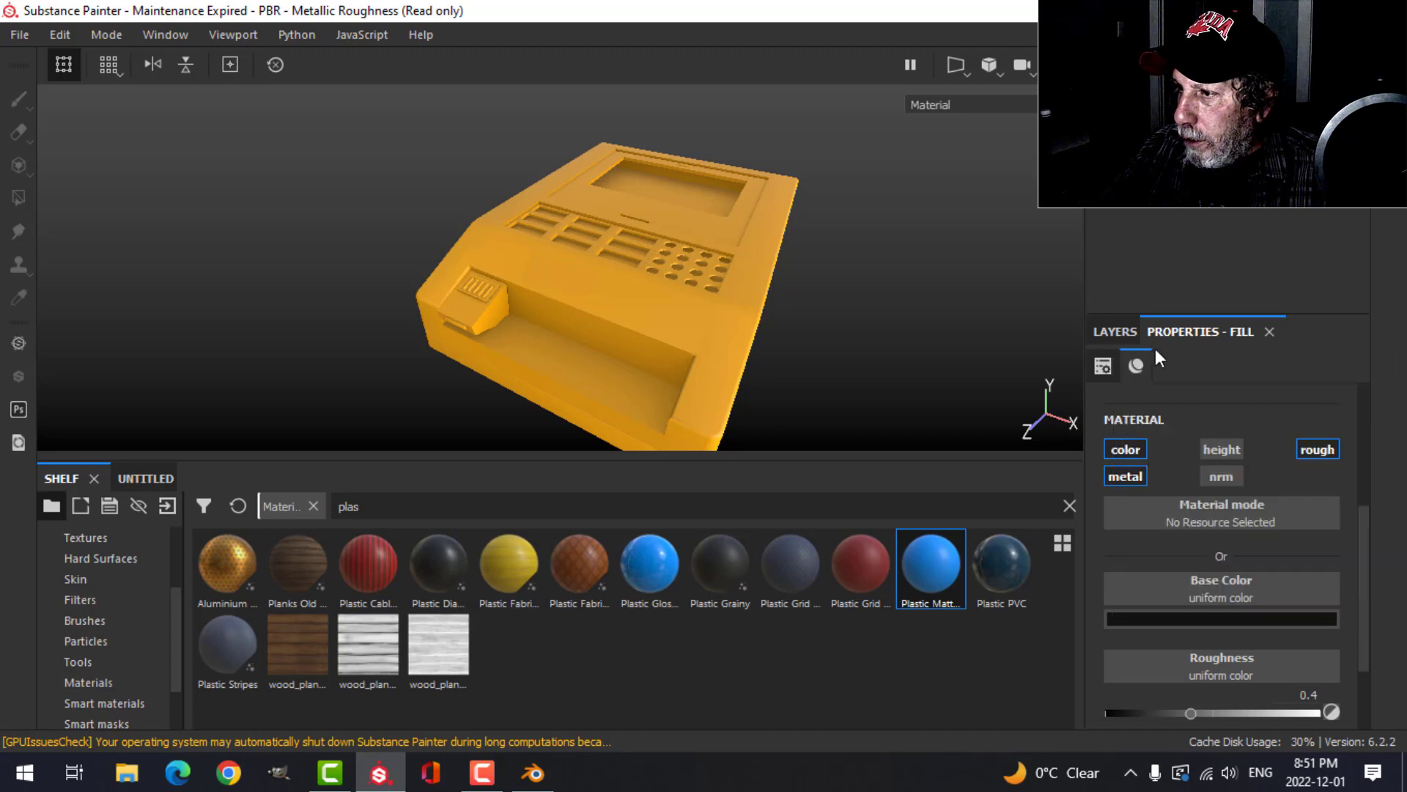
# Rename the near-black lower layer as Black and the orange upper layer as Orange.
pyautogui.click(1116, 332)
pyautogui.doubleClick(1181, 460)
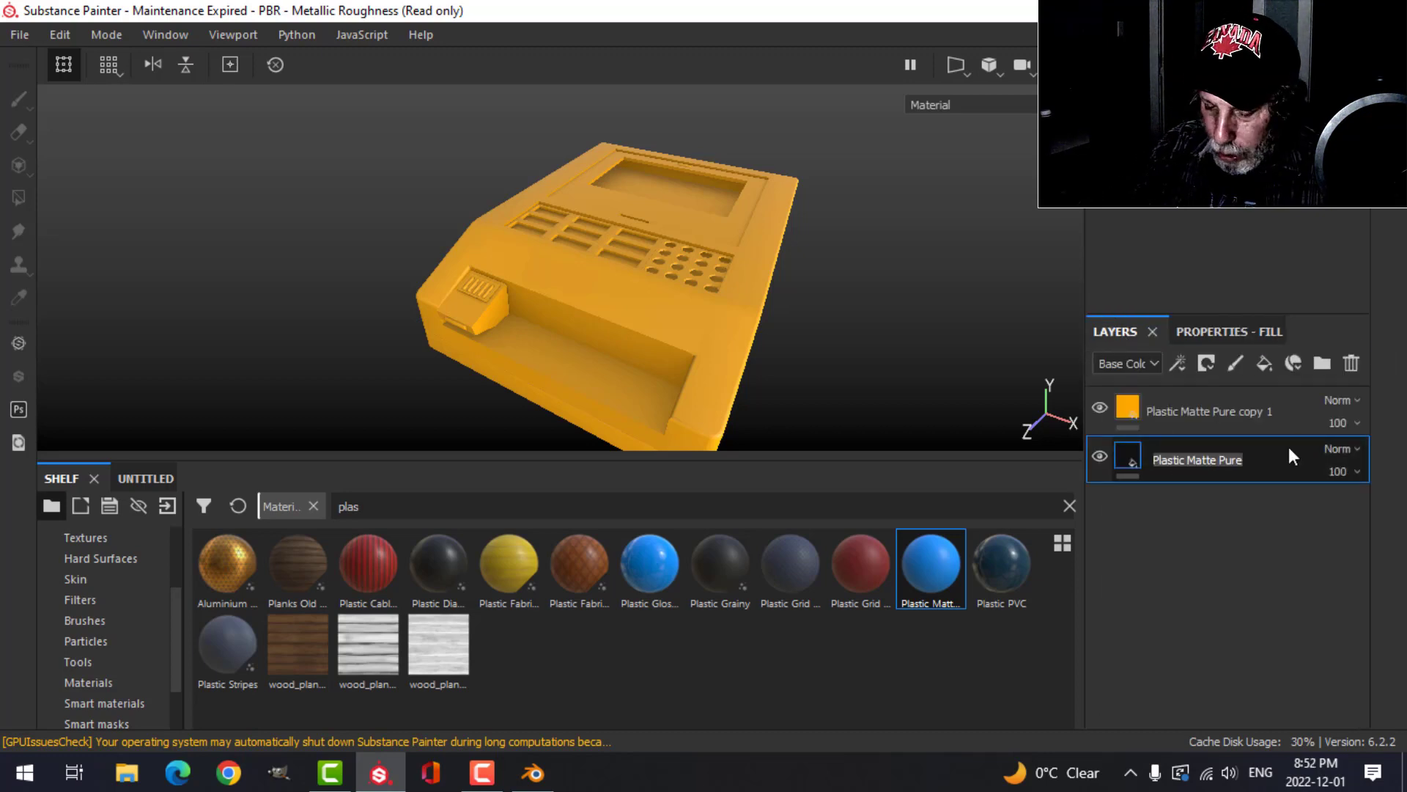
pyautogui.write('Black')
pyautogui.press('Return')
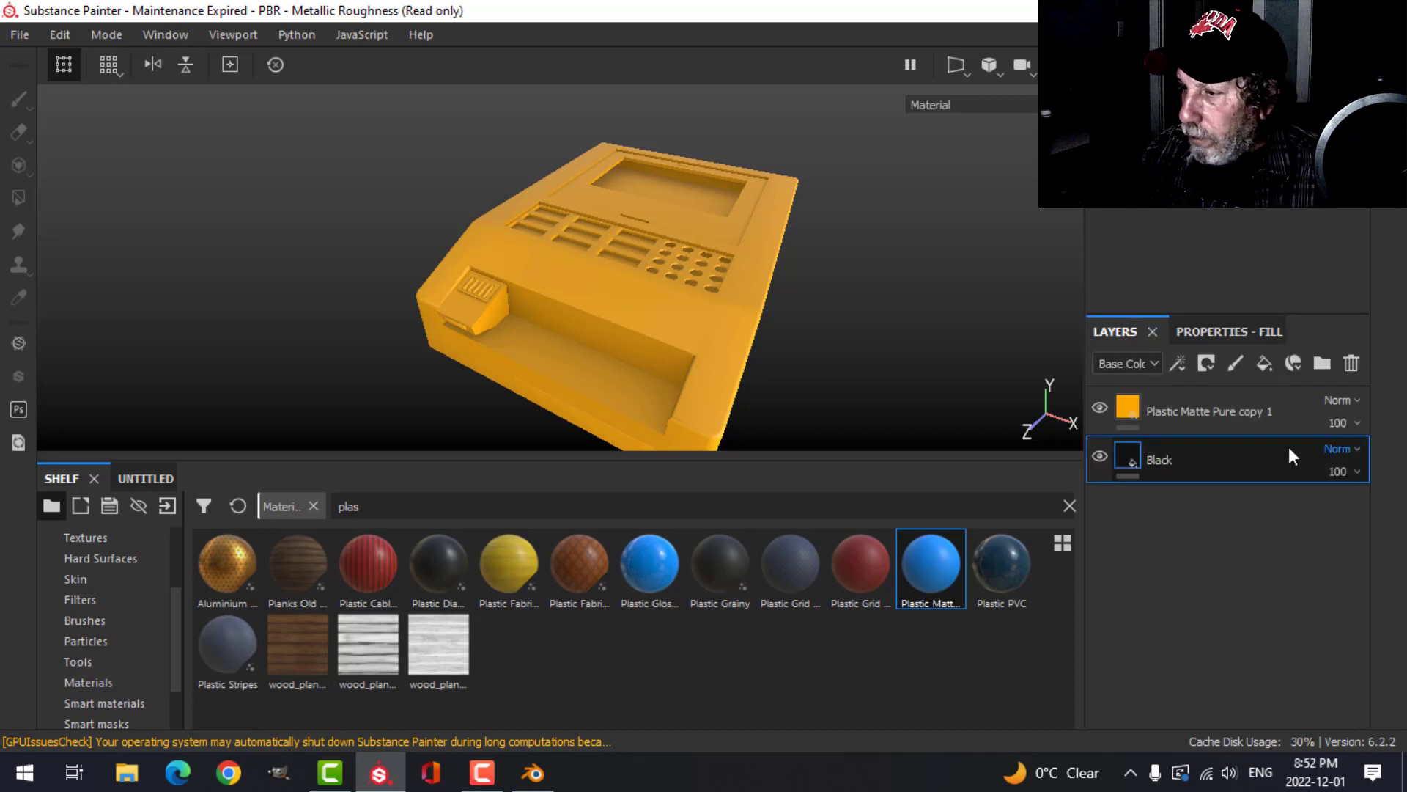
pyautogui.doubleClick(1221, 414)
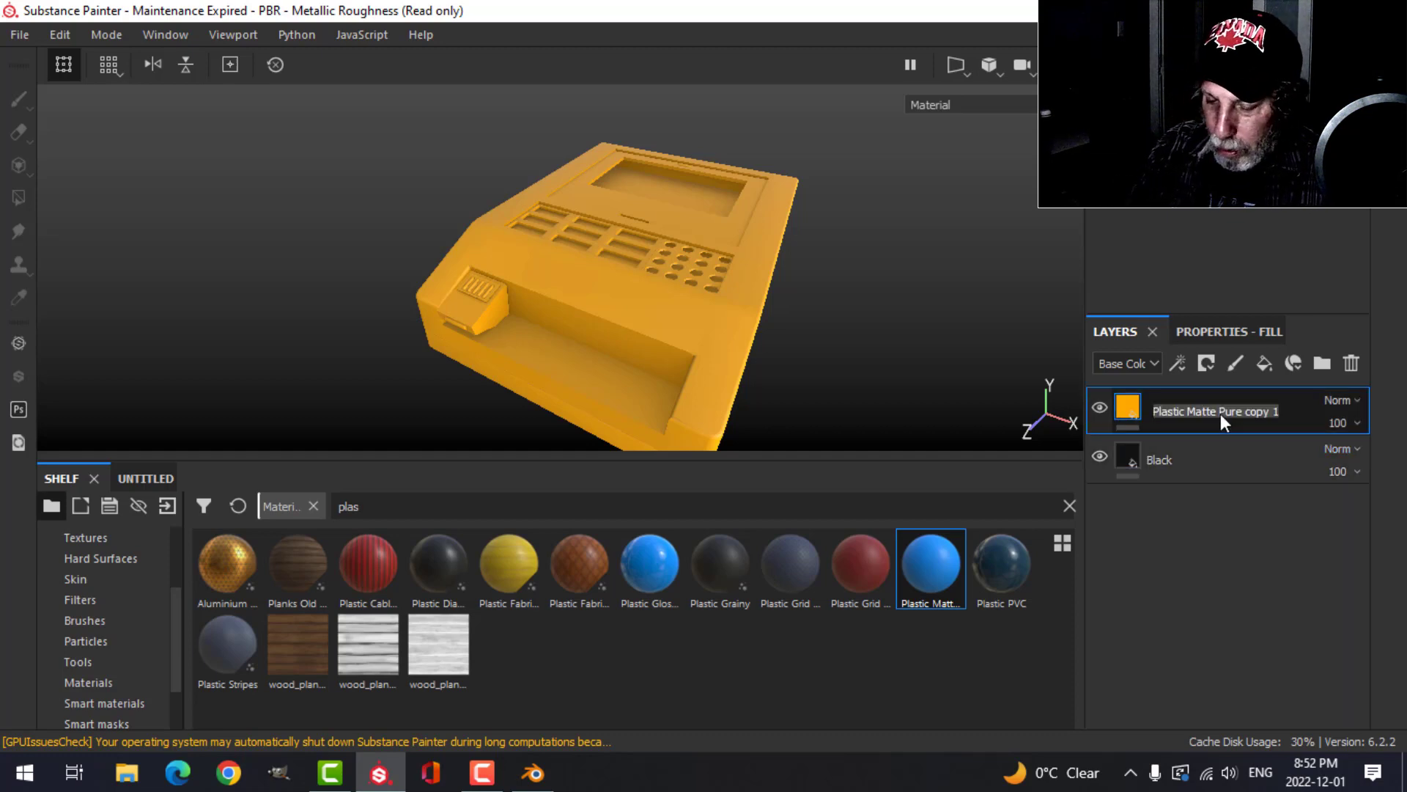
pyautogui.write('Orange')
pyautogui.press('Return')
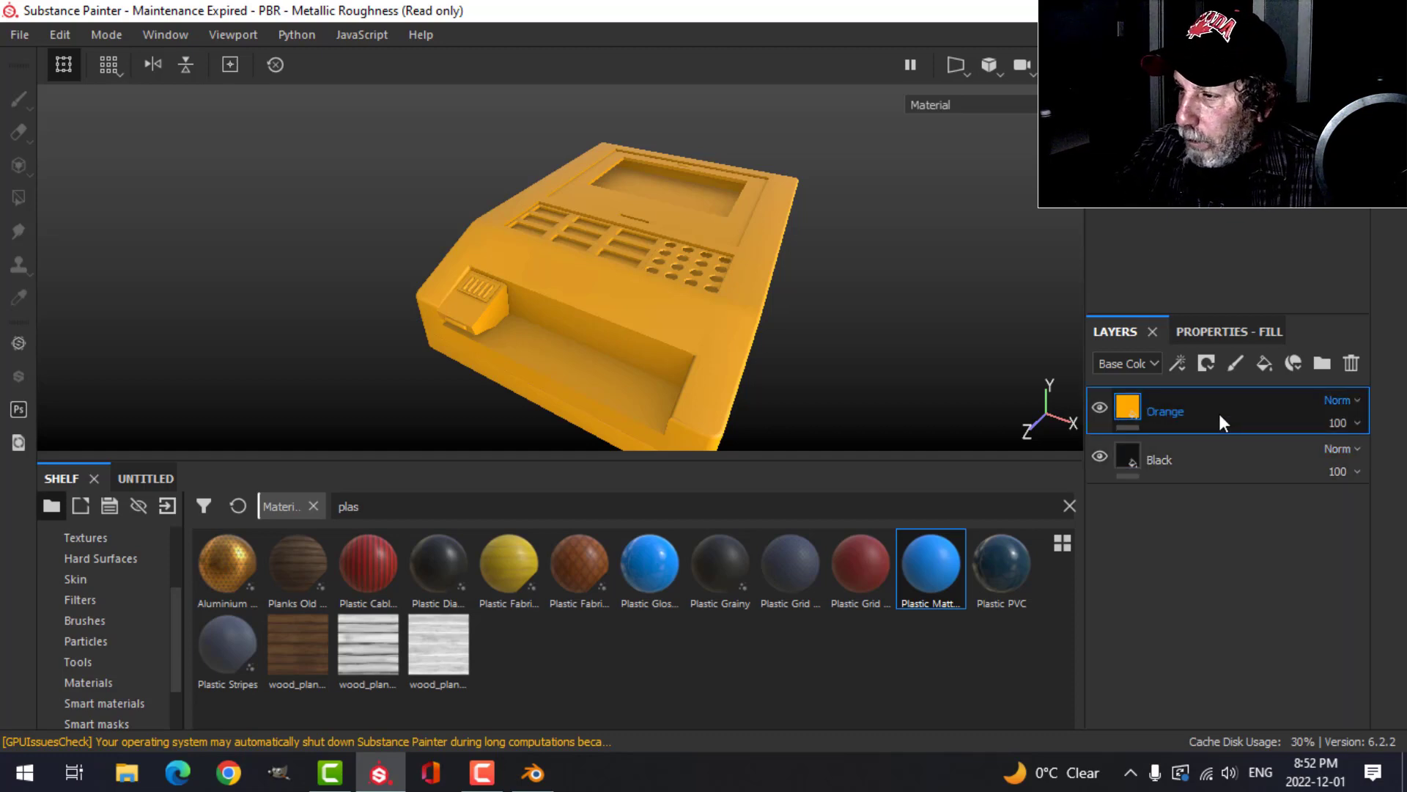
# Add a black mask to the Orange layer and reveal the player's main body with Polygon Fill in mesh mode.
pyautogui.click(1206, 363)
pyautogui.click(1217, 408)
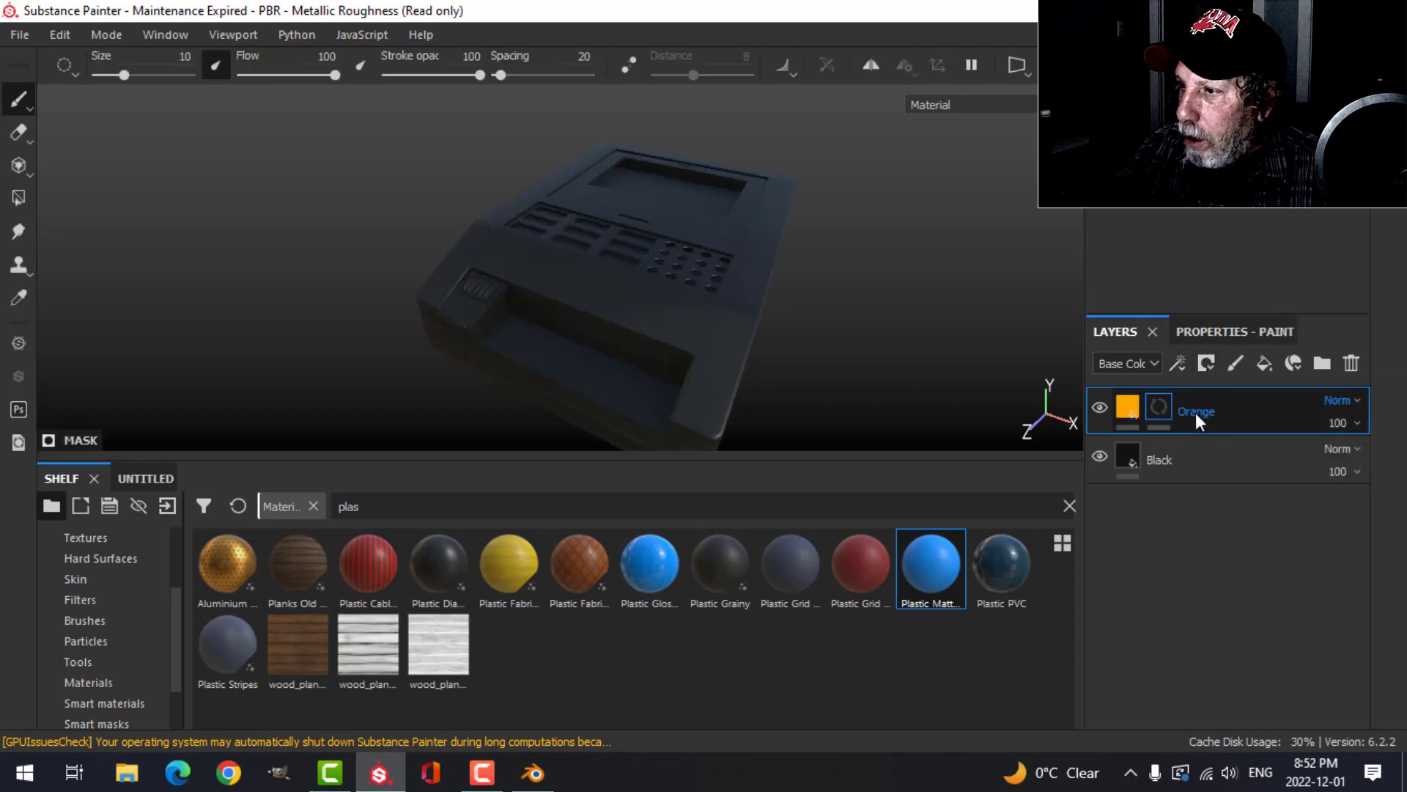
pyautogui.click(22, 195)
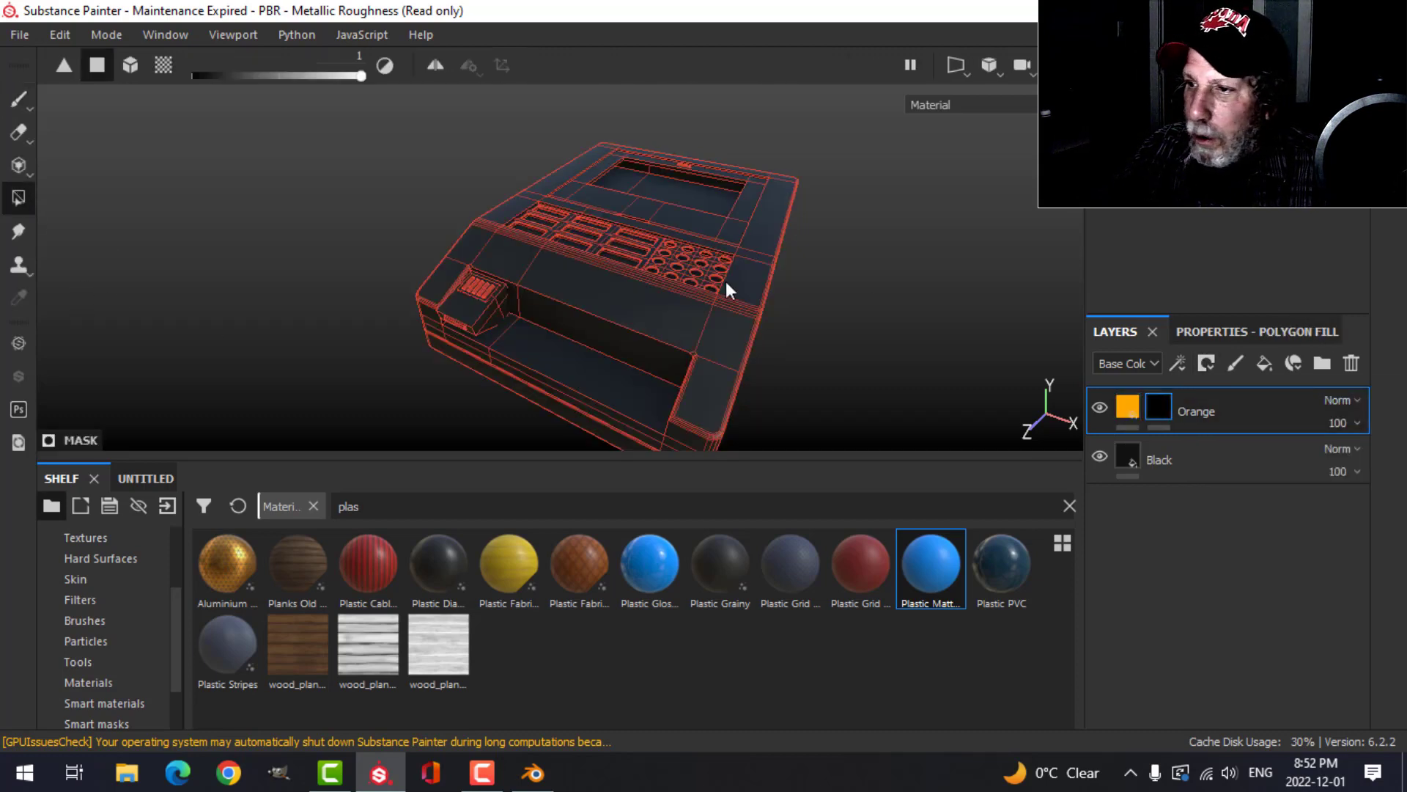
pyautogui.click(1252, 332)
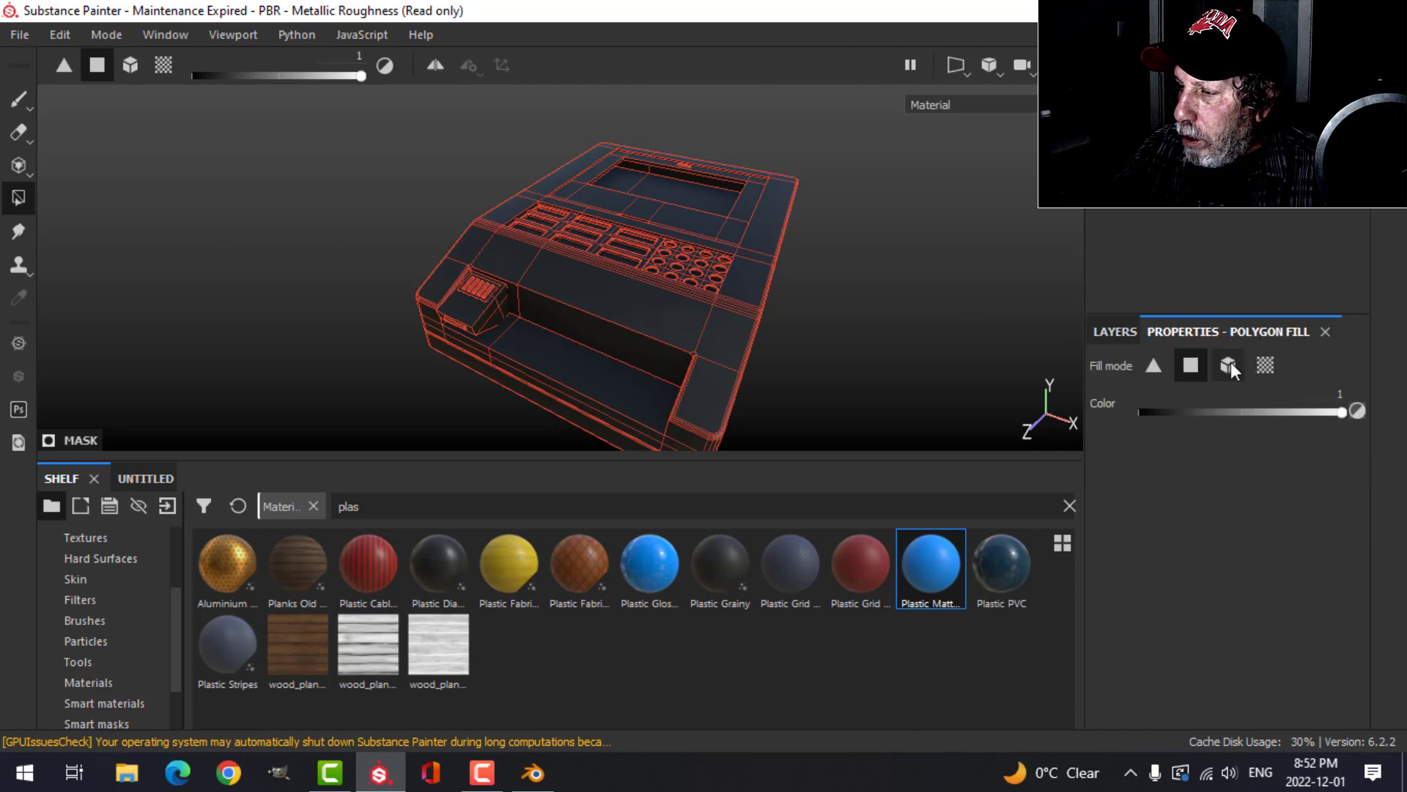
pyautogui.click(1228, 365)
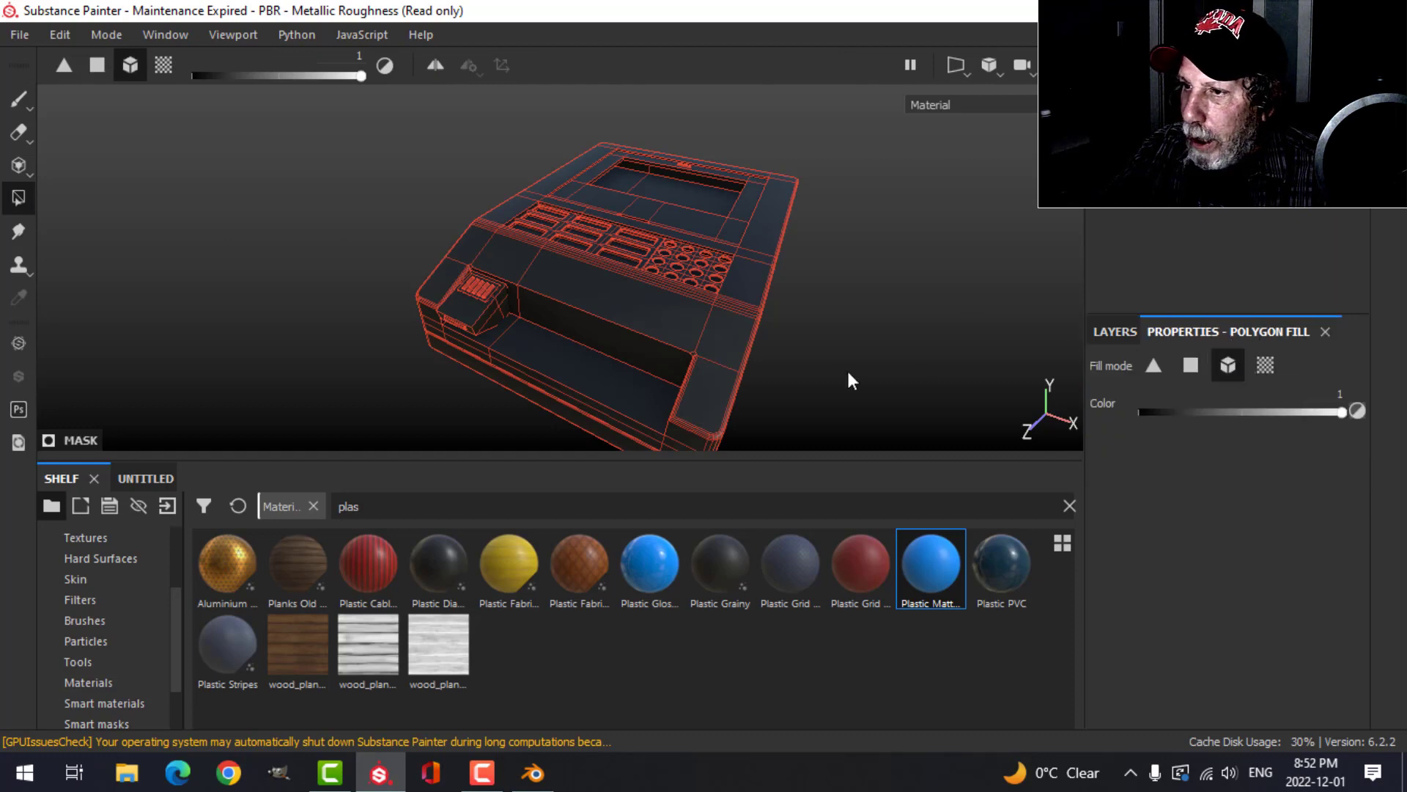
pyautogui.click(727, 337)
# Mask the orange out of the floors of the rectangular and round button holes using polygon-mode fill with value 0.
pyautogui.keyDown('alt'); pyautogui.moveTo(732, 348); pyautogui.dragTo(1002, 311); pyautogui.keyUp('alt')
pyautogui.scroll(3, 723, 244)
pyautogui.click(1193, 364)
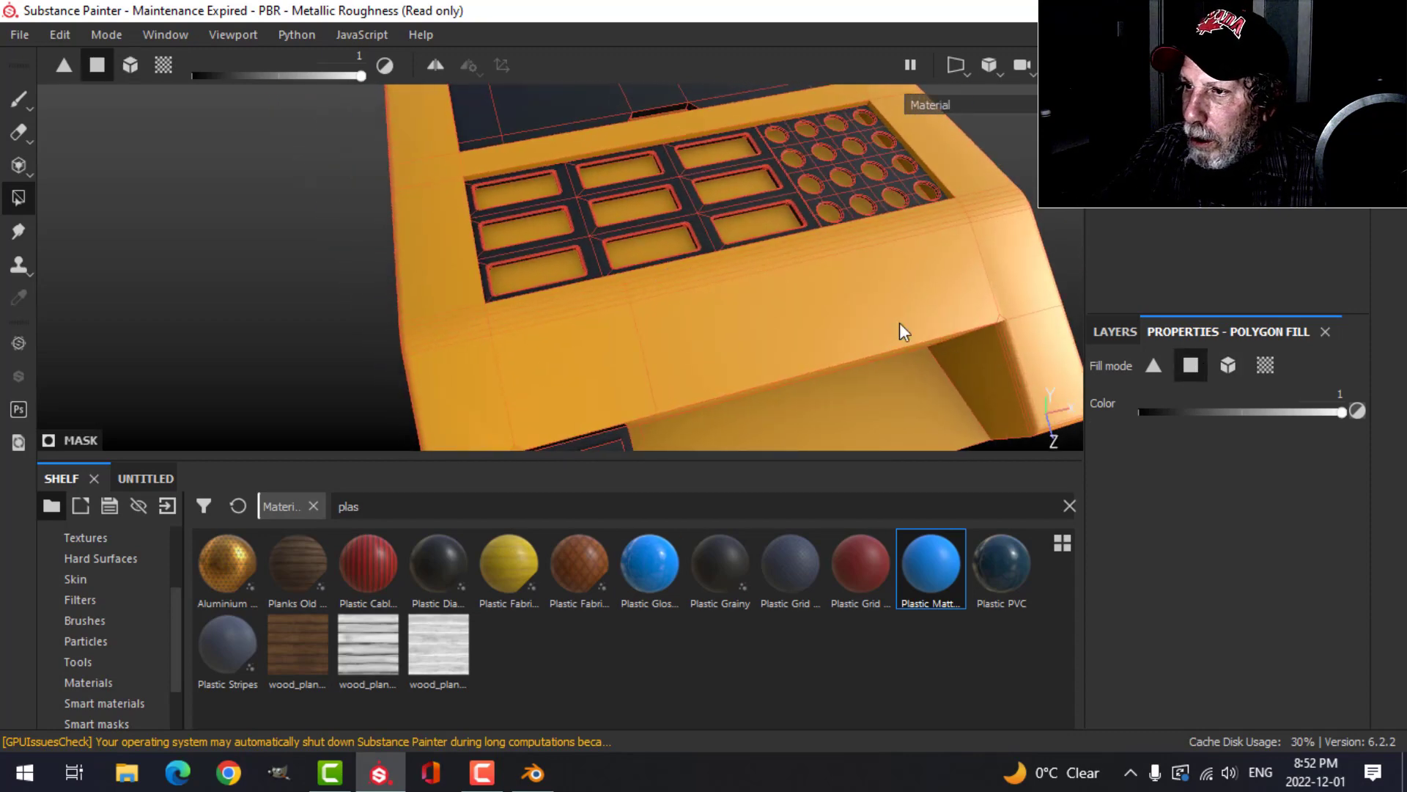
pyautogui.keyDown('alt'); pyautogui.moveTo(529, 208); pyautogui.dragTo(626, 276); pyautogui.keyUp('alt')
pyautogui.scroll(3, 626, 280)
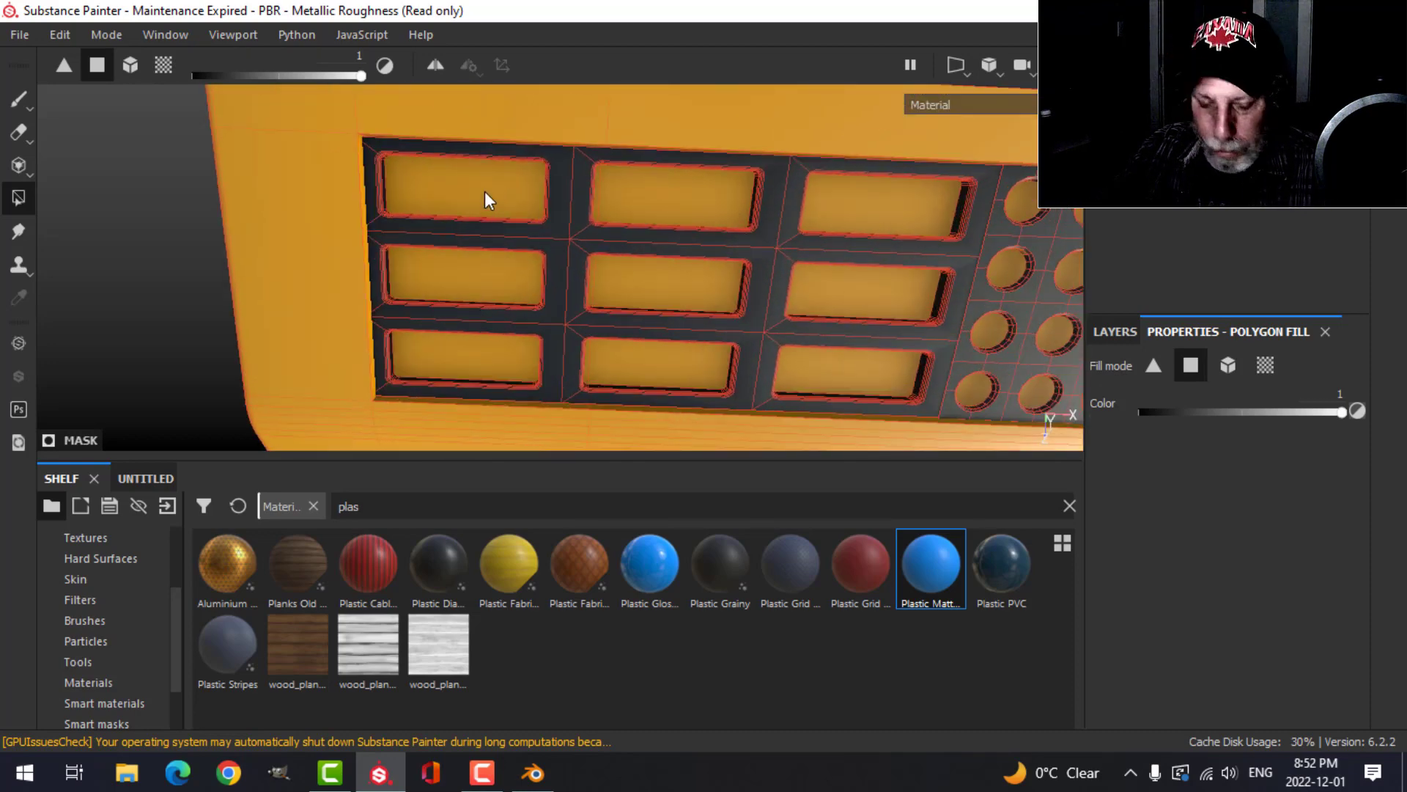
pyautogui.press('x')
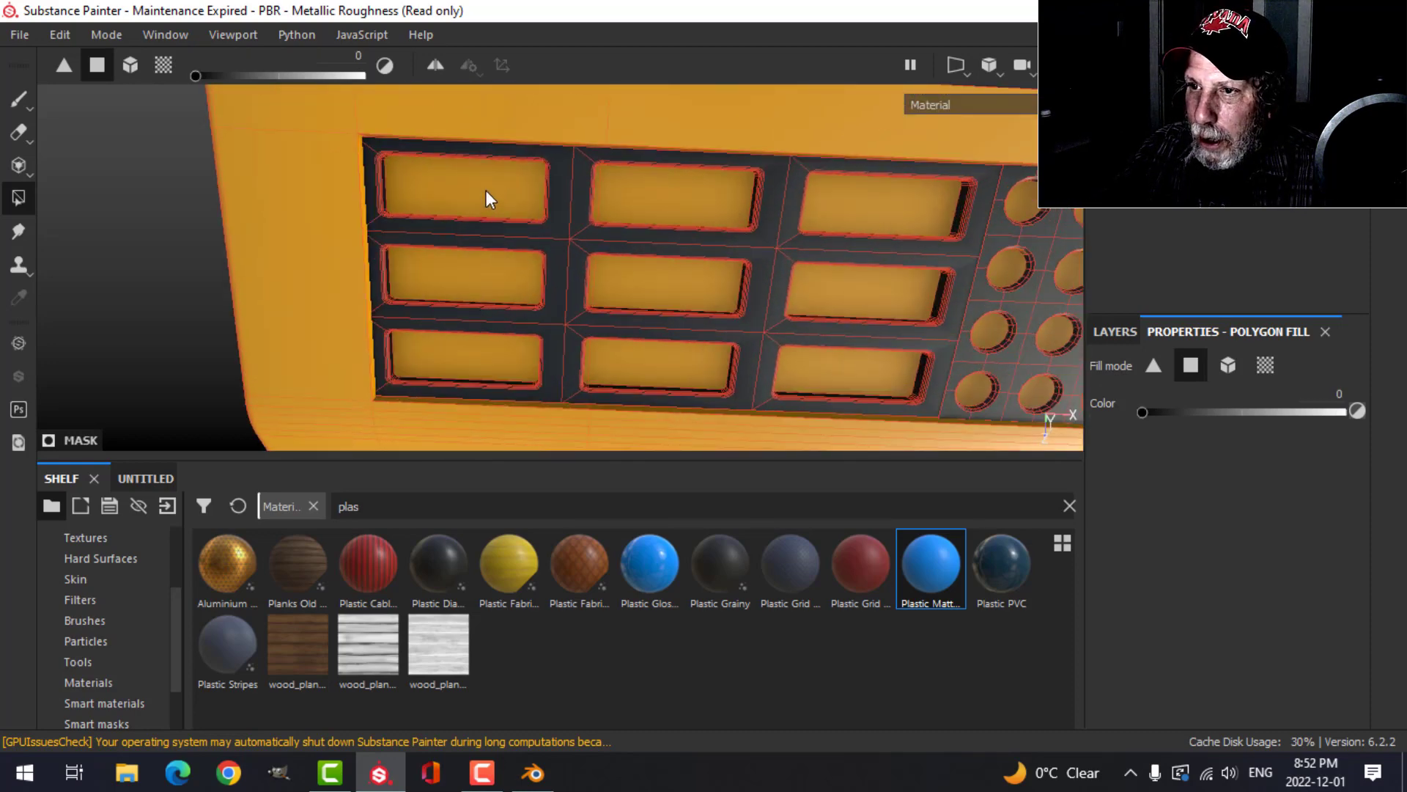
pyautogui.click(485, 190)
pyautogui.click(667, 194)
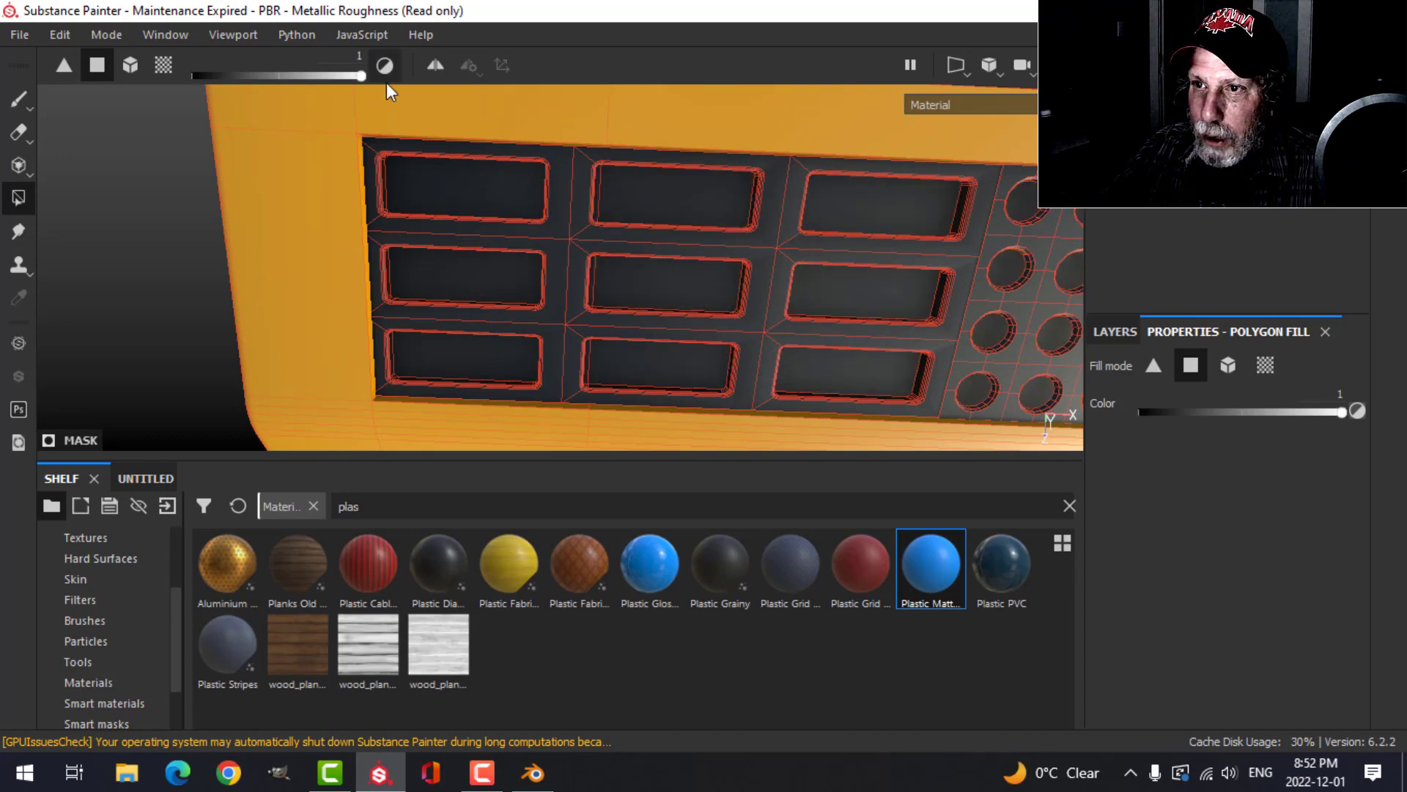
# Mask the orange out of the large cassette recess's inner side walls using polygon-mode fill with value 0.
pyautogui.scroll(-5, 725, 351)
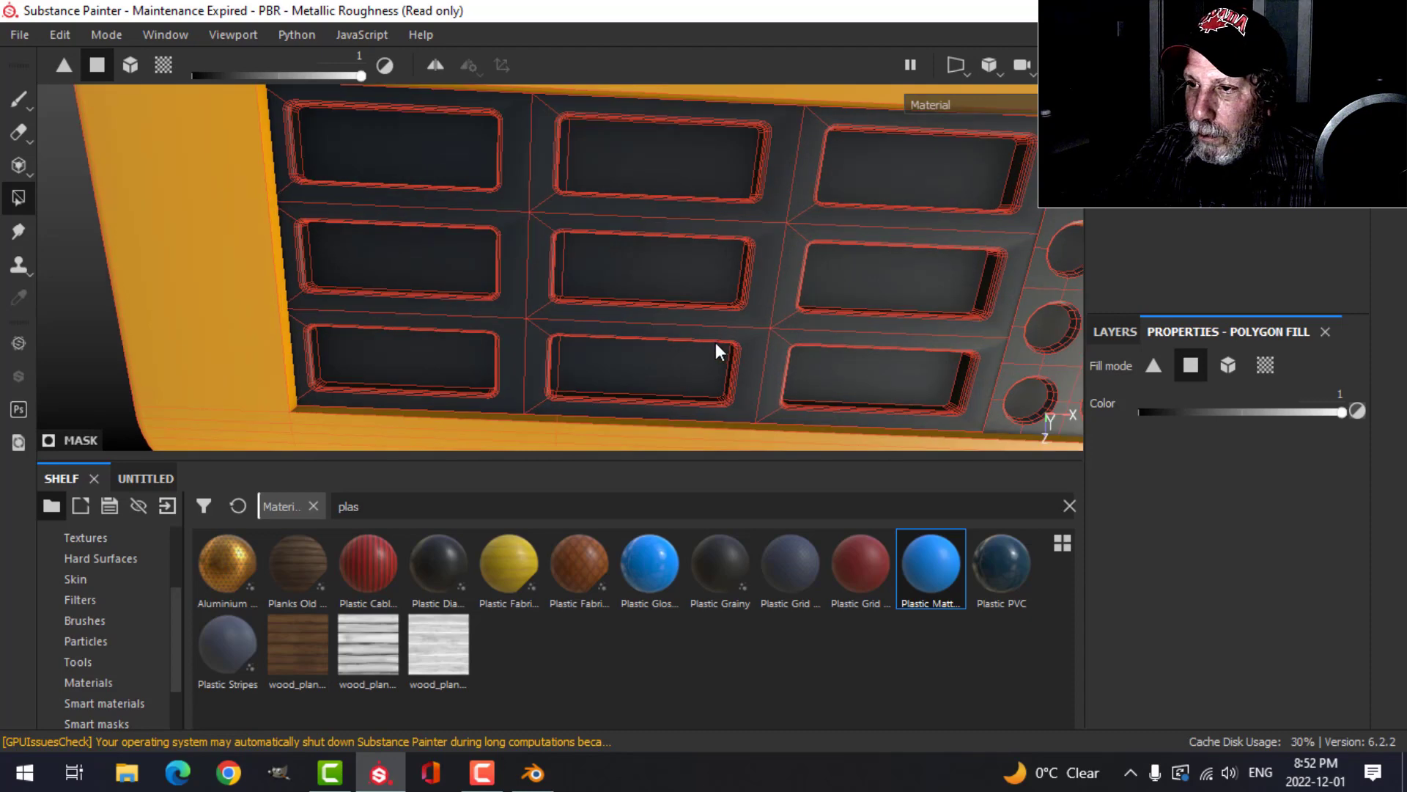
pyautogui.keyDown('alt'); pyautogui.moveTo(714, 336); pyautogui.dragTo(769, 261); pyautogui.keyUp('alt')
pyautogui.keyDown('alt'); pyautogui.moveTo(769, 261); pyautogui.dragTo(745, 272, button='middle'); pyautogui.keyUp('alt')
pyautogui.keyDown('alt'); pyautogui.moveTo(745, 272); pyautogui.dragTo(778, 280); pyautogui.keyUp('alt')
pyautogui.press('x')
pyautogui.click(763, 302)
pyautogui.scroll(2, 779, 279)
pyautogui.click(728, 302)
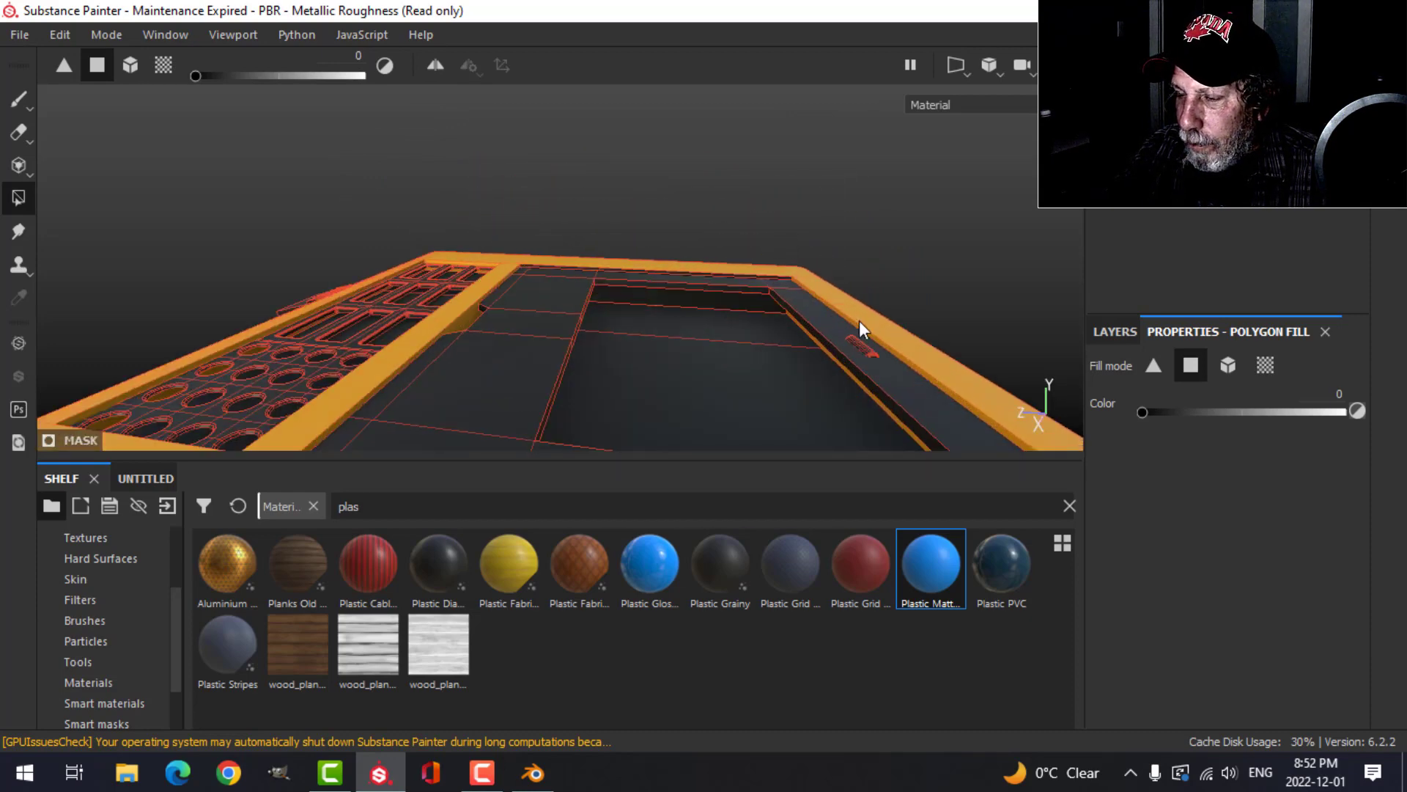
pyautogui.keyDown('alt'); pyautogui.moveTo(859, 320); pyautogui.dragTo(698, 307); pyautogui.keyUp('alt')
pyautogui.scroll(6, 698, 306)
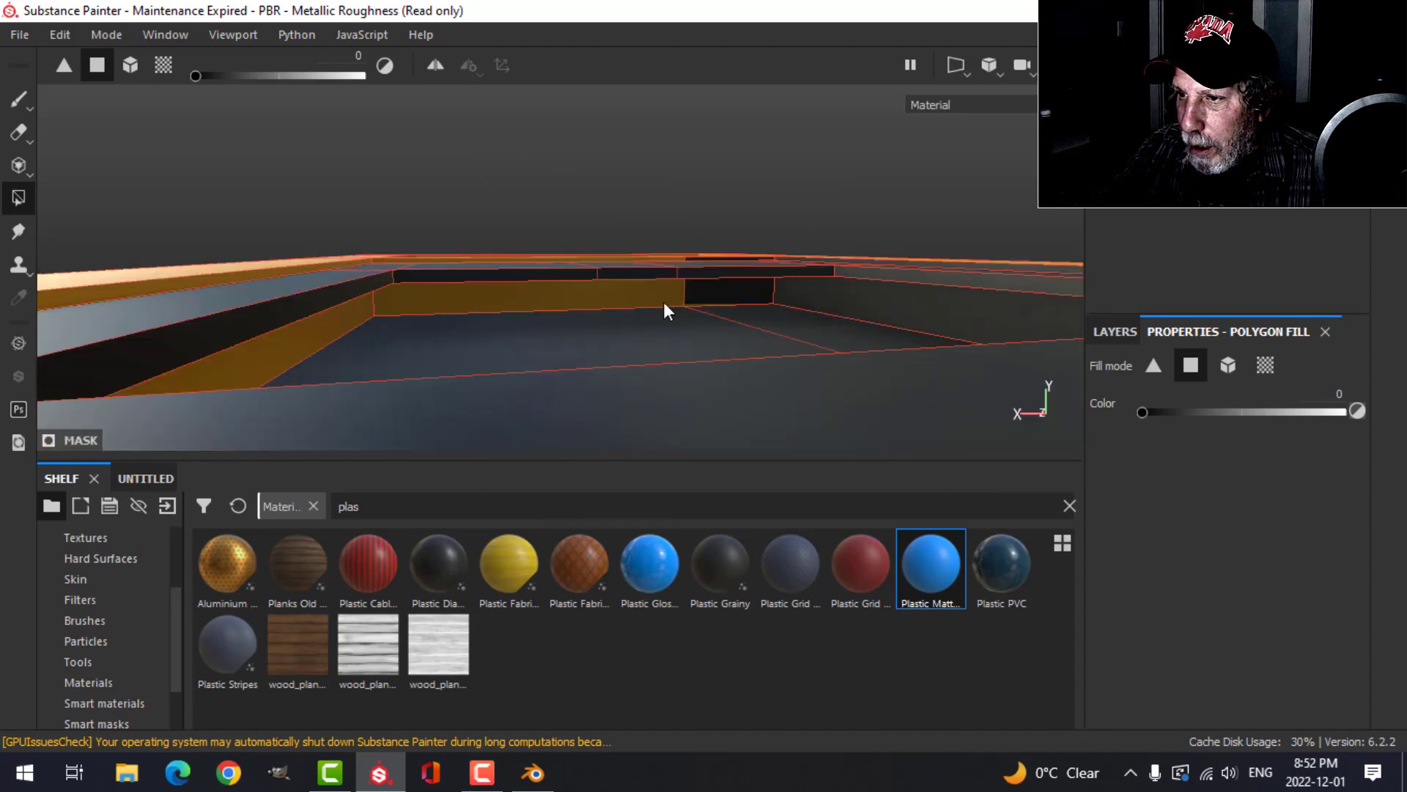
pyautogui.click(609, 308)
pyautogui.click(296, 344)
pyautogui.keyDown('alt'); pyautogui.moveTo(296, 345); pyautogui.dragTo(454, 275); pyautogui.keyUp('alt')
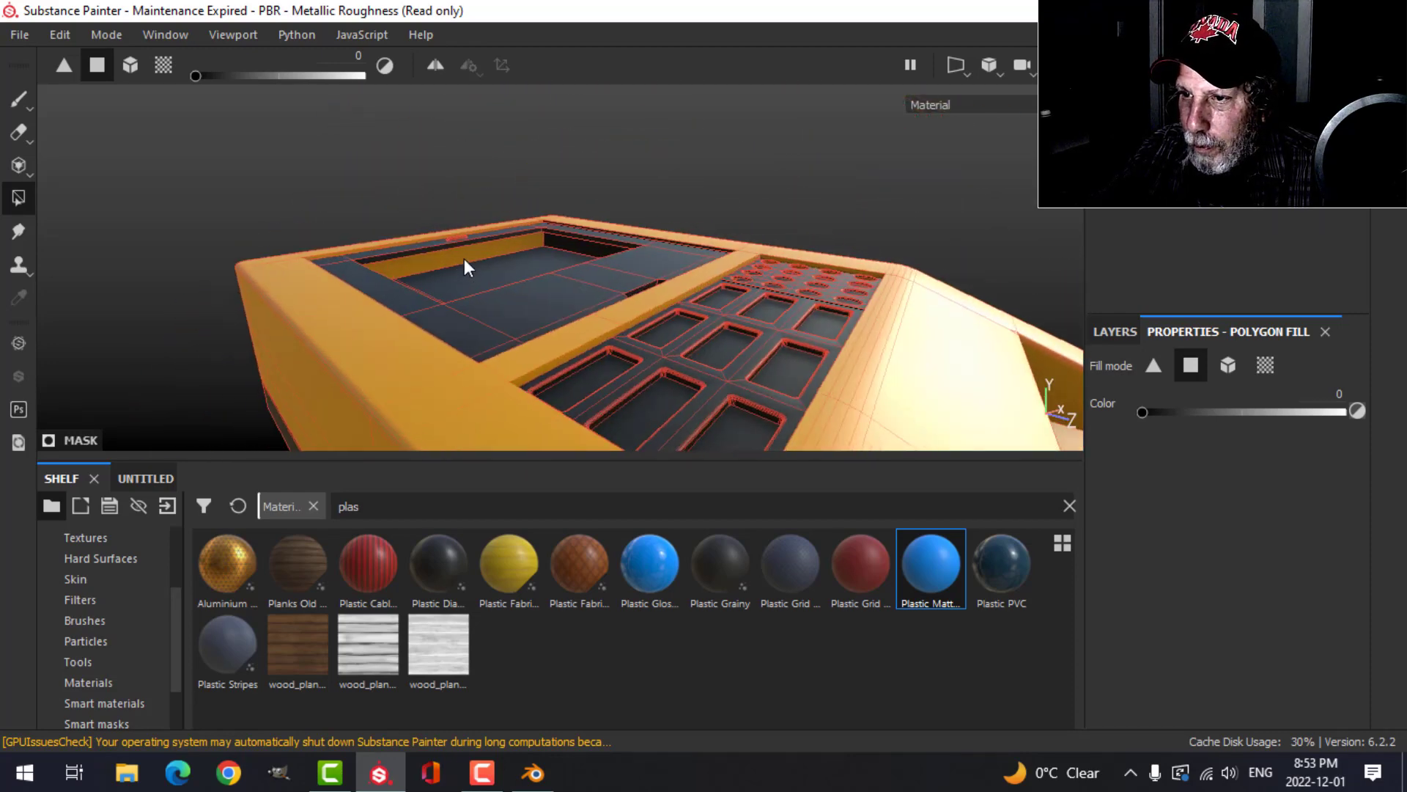
pyautogui.keyDown('alt'); pyautogui.moveTo(626, 279); pyautogui.dragTo(514, 239); pyautogui.keyUp('alt')
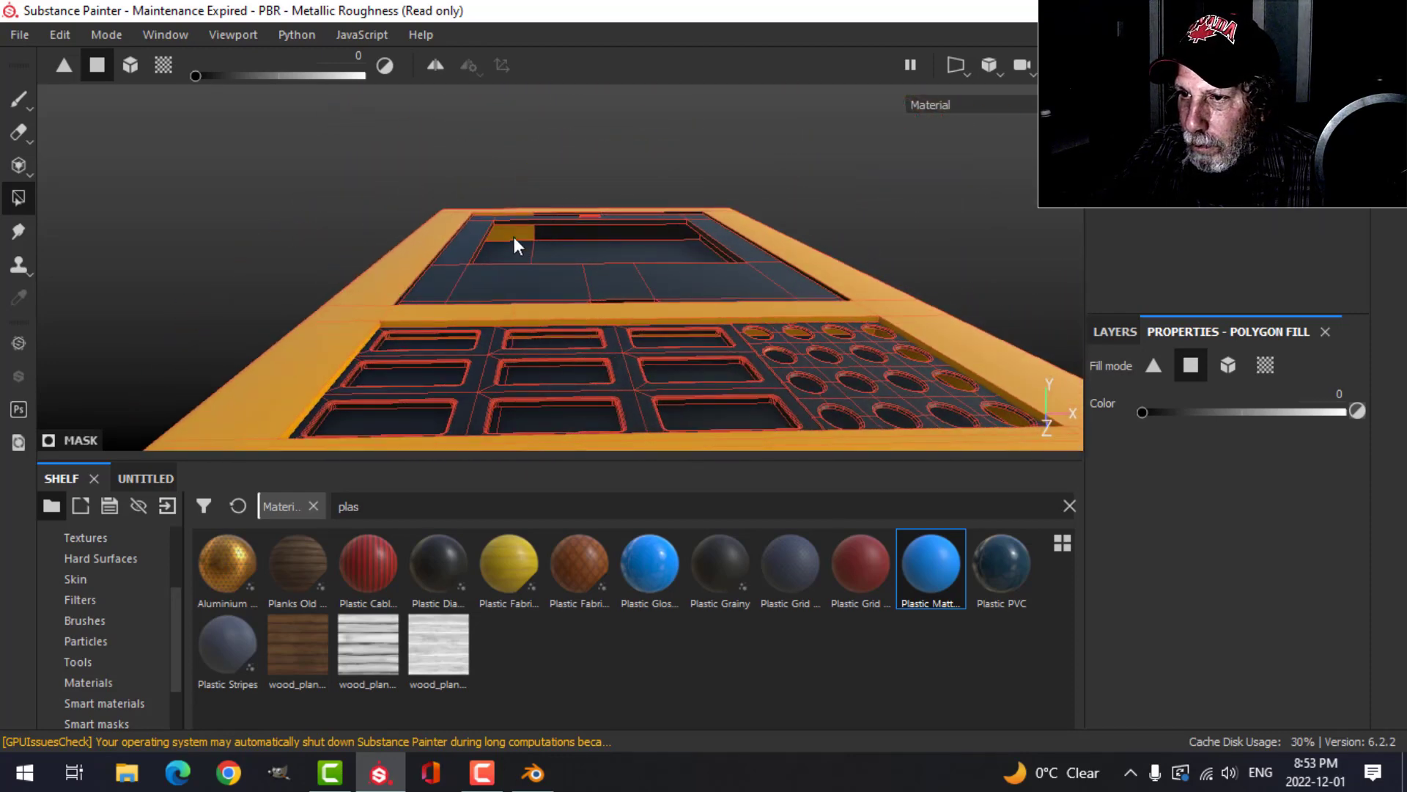
# Mask the orange out of the back face around the two round sockets in the body's side opening and check the result.
pyautogui.keyDown('alt'); pyautogui.moveTo(386, 283); pyautogui.dragTo(738, 330); pyautogui.keyUp('alt')
pyautogui.scroll(6, 711, 310)
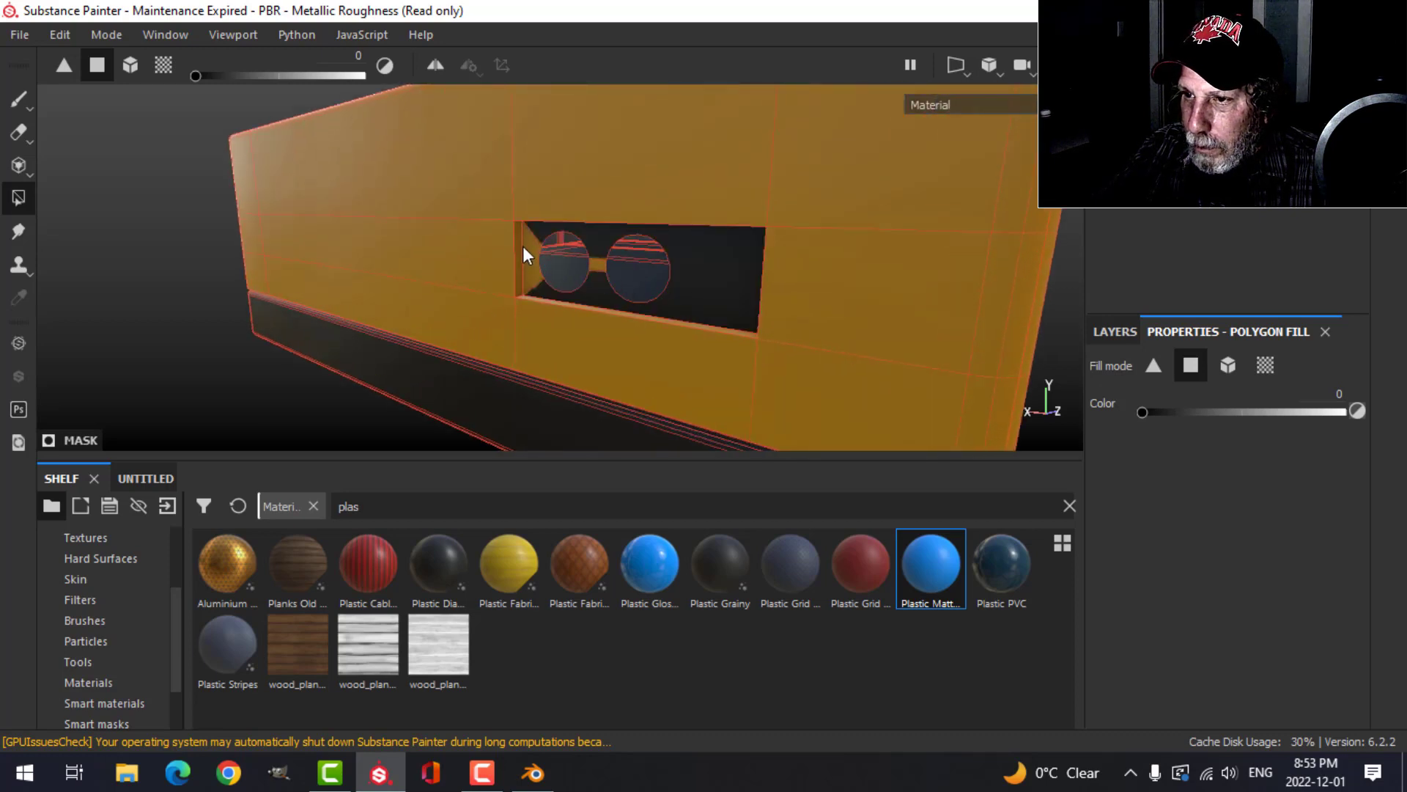
pyautogui.keyDown('alt'); pyautogui.moveTo(839, 343); pyautogui.dragTo(710, 358); pyautogui.keyUp('alt')
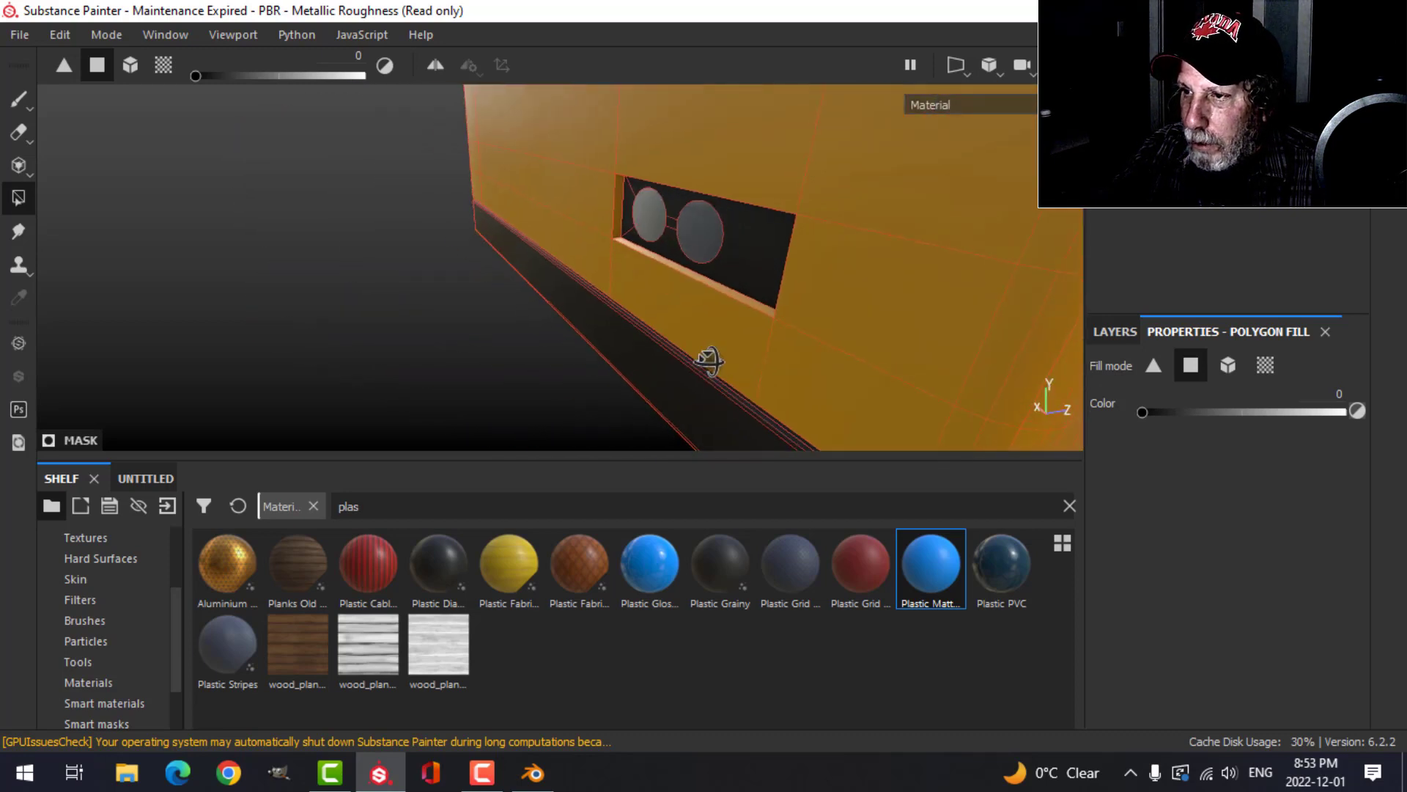
pyautogui.click(27, 101)
pyautogui.scroll(-5, 810, 333)
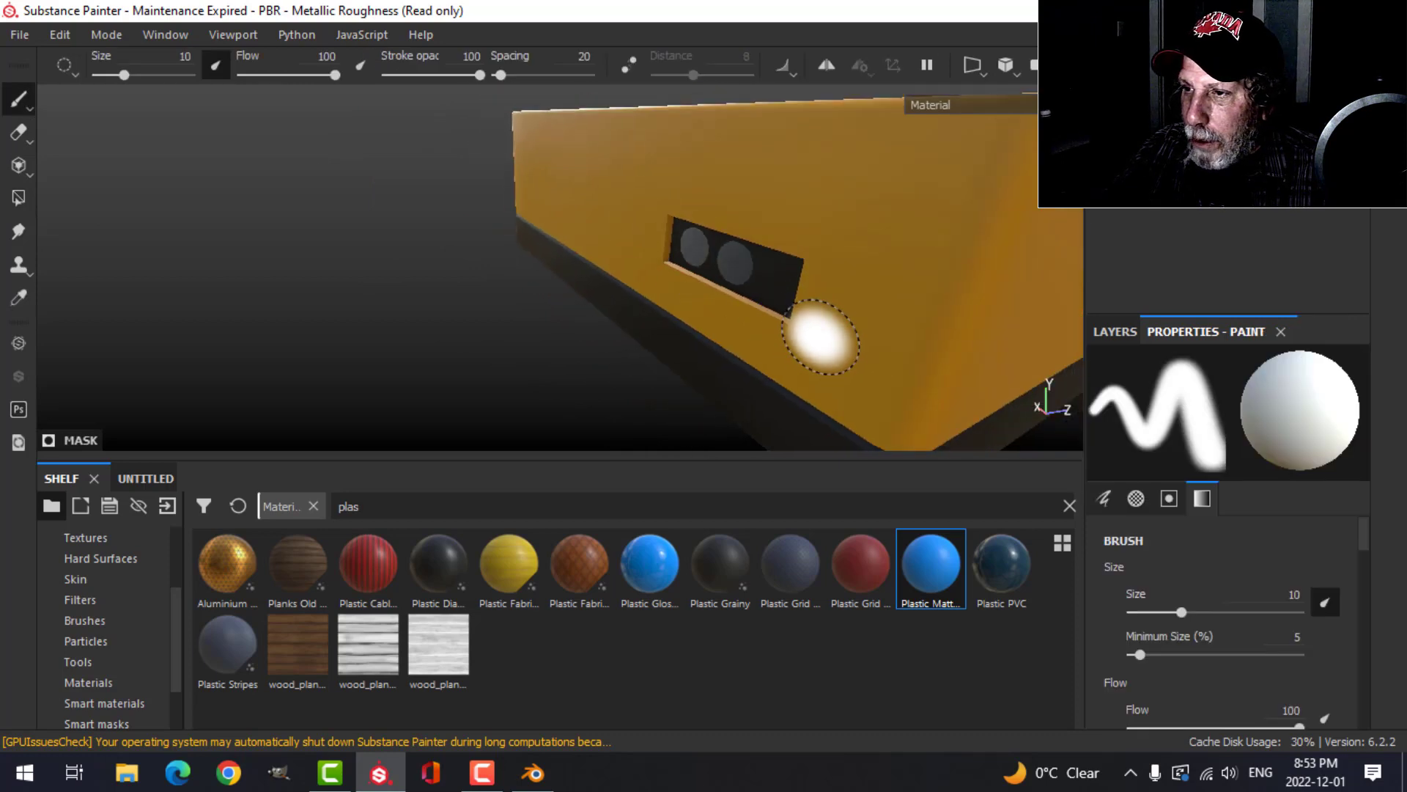
pyautogui.moveTo(810, 327)
pyautogui.keyDown('alt'); pyautogui.mouseDown()
pyautogui.moveTo(911, 275)
pyautogui.moveTo(569, 310)
pyautogui.moveTo(855, 323)
pyautogui.moveTo(798, 299)
pyautogui.moveTo(797, 323)
pyautogui.moveTo(738, 323)
pyautogui.moveTo(644, 242)
pyautogui.moveTo(631, 249)
pyautogui.moveTo(715, 331)
pyautogui.moveTo(792, 252)
pyautogui.moveTo(757, 315)
pyautogui.moveTo(835, 249)
pyautogui.moveTo(887, 248)
pyautogui.mouseUp(); pyautogui.keyUp('alt')
pyautogui.scroll(5, 738, 323)
pyautogui.scroll(-1, 676, 282)
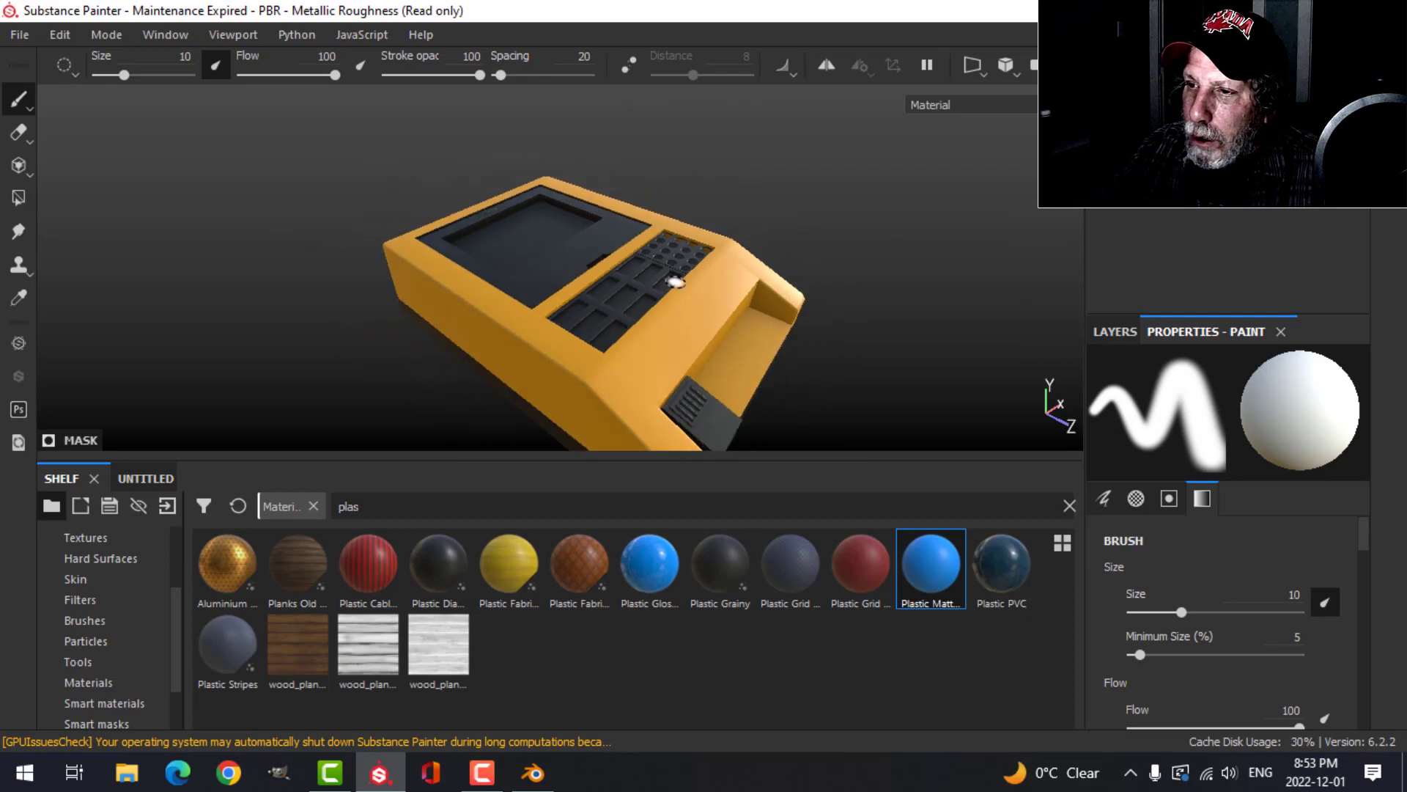
# Mask the orange out of the inner side walls surrounding the button panel using Polygon Fill with value 0.
pyautogui.scroll(4, 676, 283)
pyautogui.moveTo(713, 289)
pyautogui.keyDown('alt'); pyautogui.mouseDown()
pyautogui.moveTo(710, 253)
pyautogui.moveTo(723, 293)
pyautogui.moveTo(686, 228)
pyautogui.moveTo(601, 264)
pyautogui.moveTo(477, 258)
pyautogui.moveTo(464, 283)
pyautogui.moveTo(451, 257)
pyautogui.mouseUp(); pyautogui.keyUp('alt')
pyautogui.scroll(5, 451, 257)
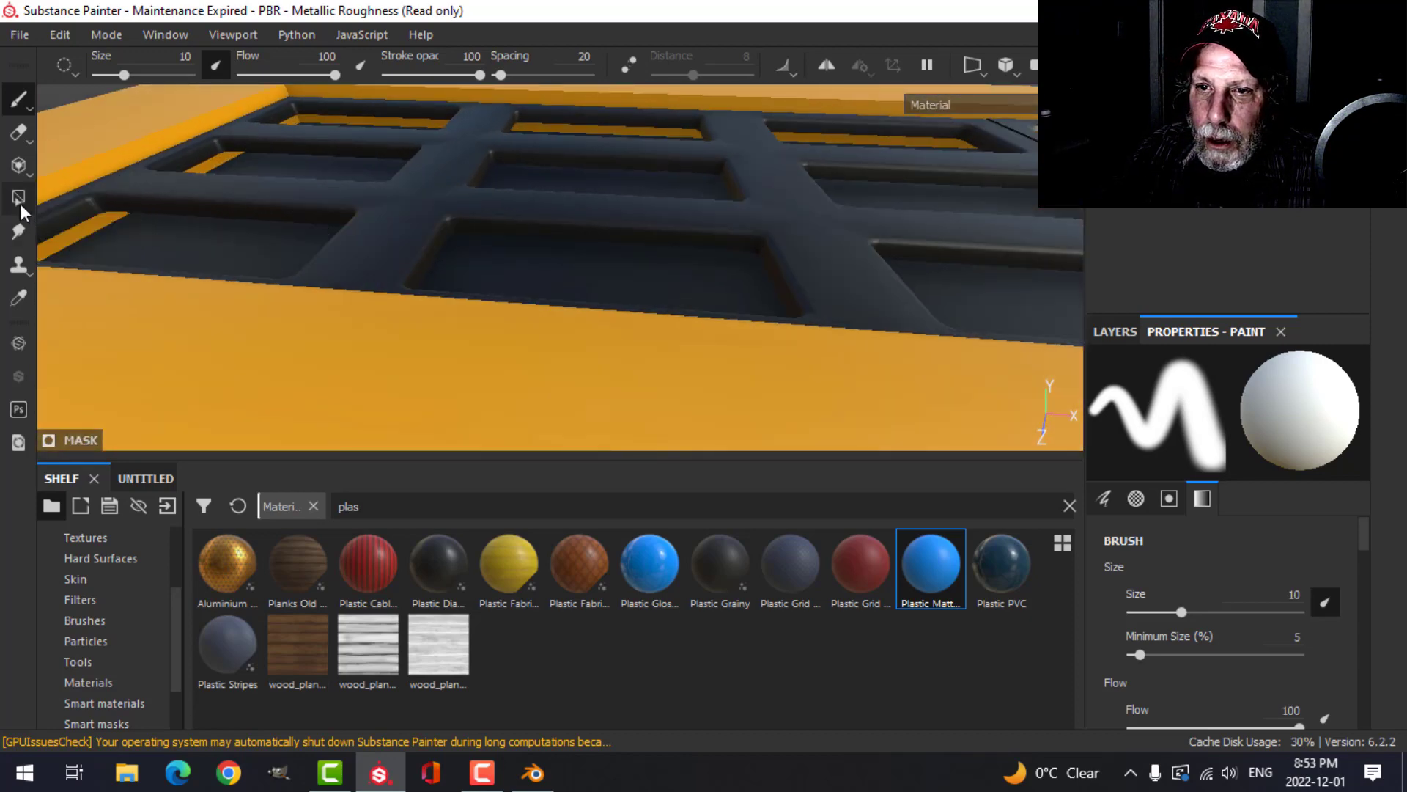
pyautogui.click(19, 198)
pyautogui.keyDown('ctrl'); pyautogui.click(69, 174); pyautogui.keyUp('ctrl')
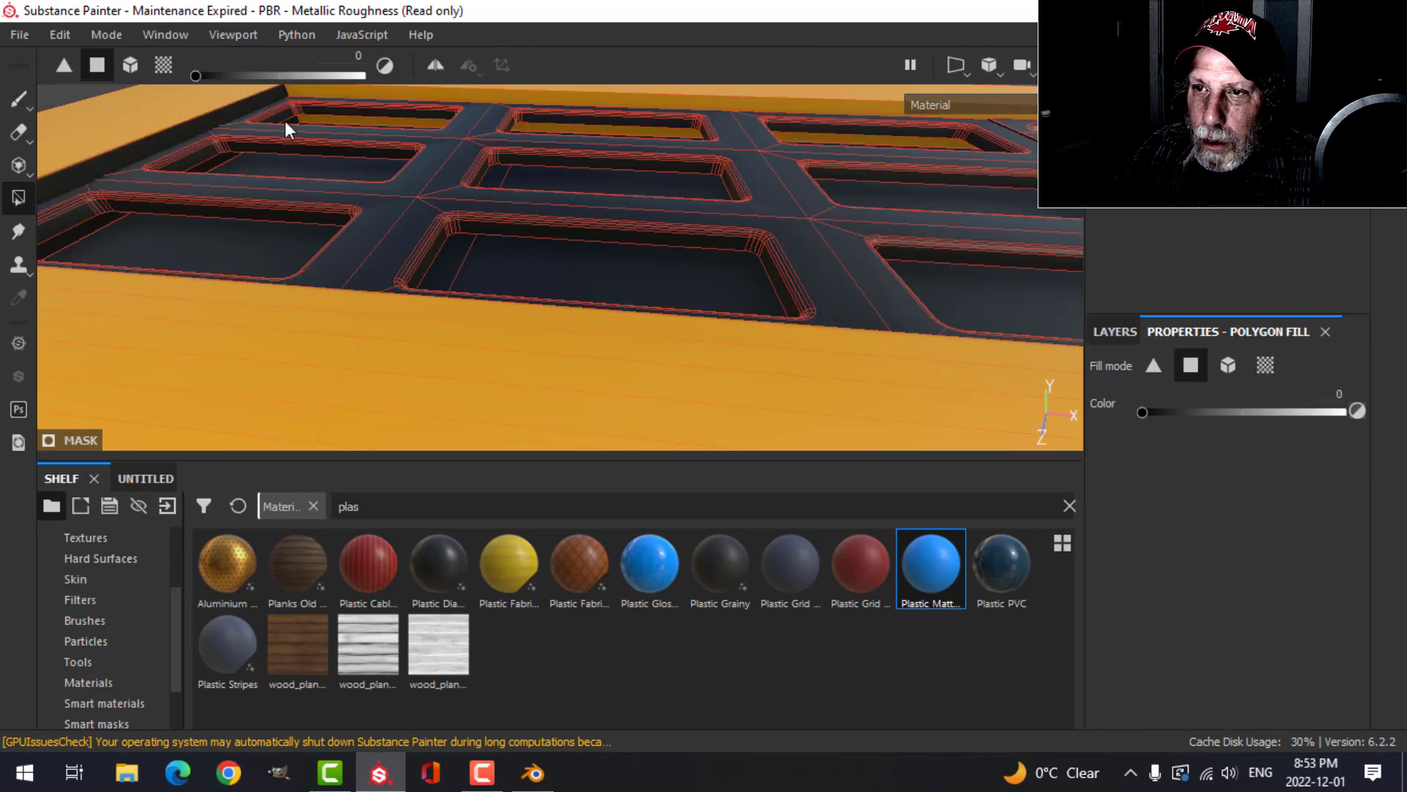
pyautogui.keyDown('ctrl'); pyautogui.click(319, 88); pyautogui.keyUp('ctrl')
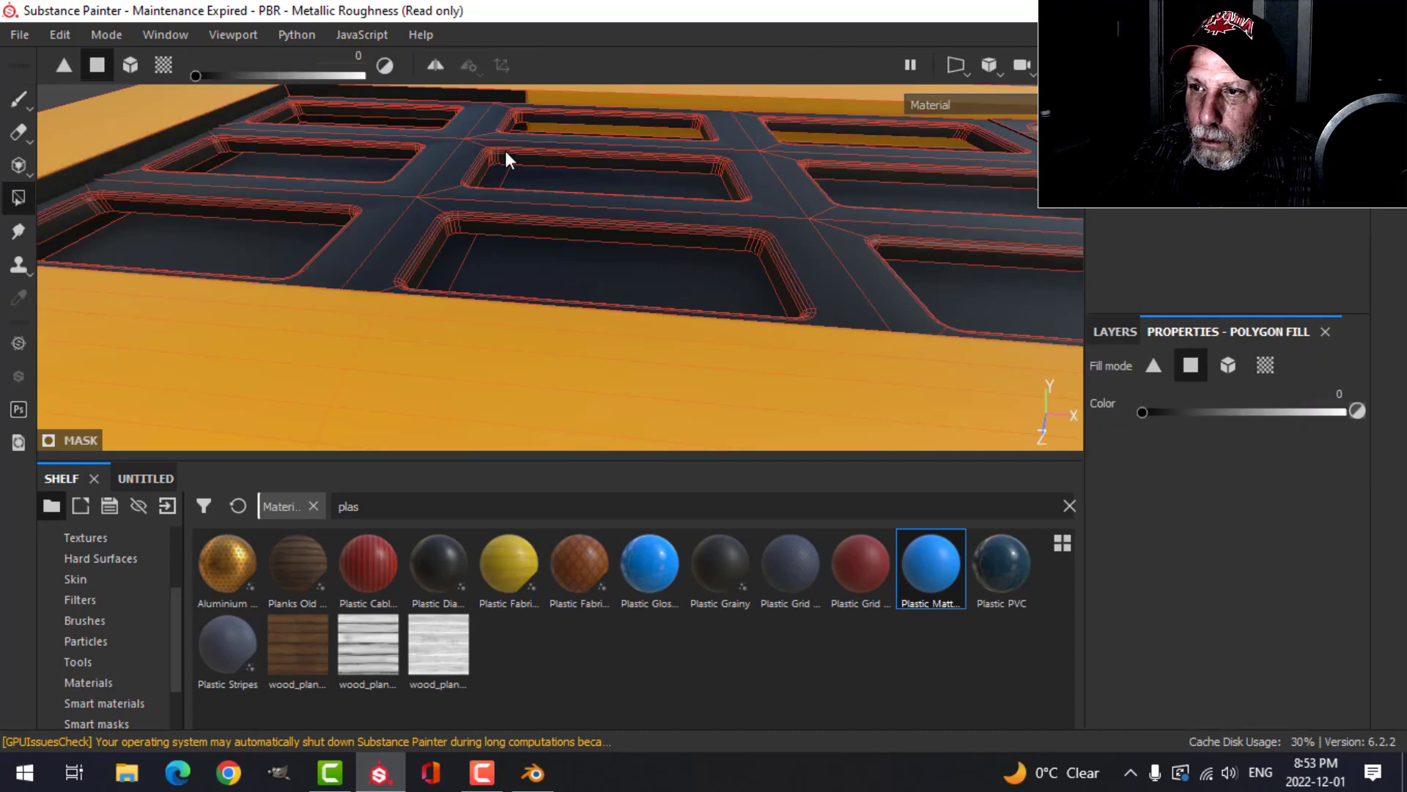
pyautogui.keyDown('ctrl'); pyautogui.click(635, 103); pyautogui.keyUp('ctrl')
pyautogui.moveTo(796, 165); pyautogui.dragTo(271, 240, button='middle')
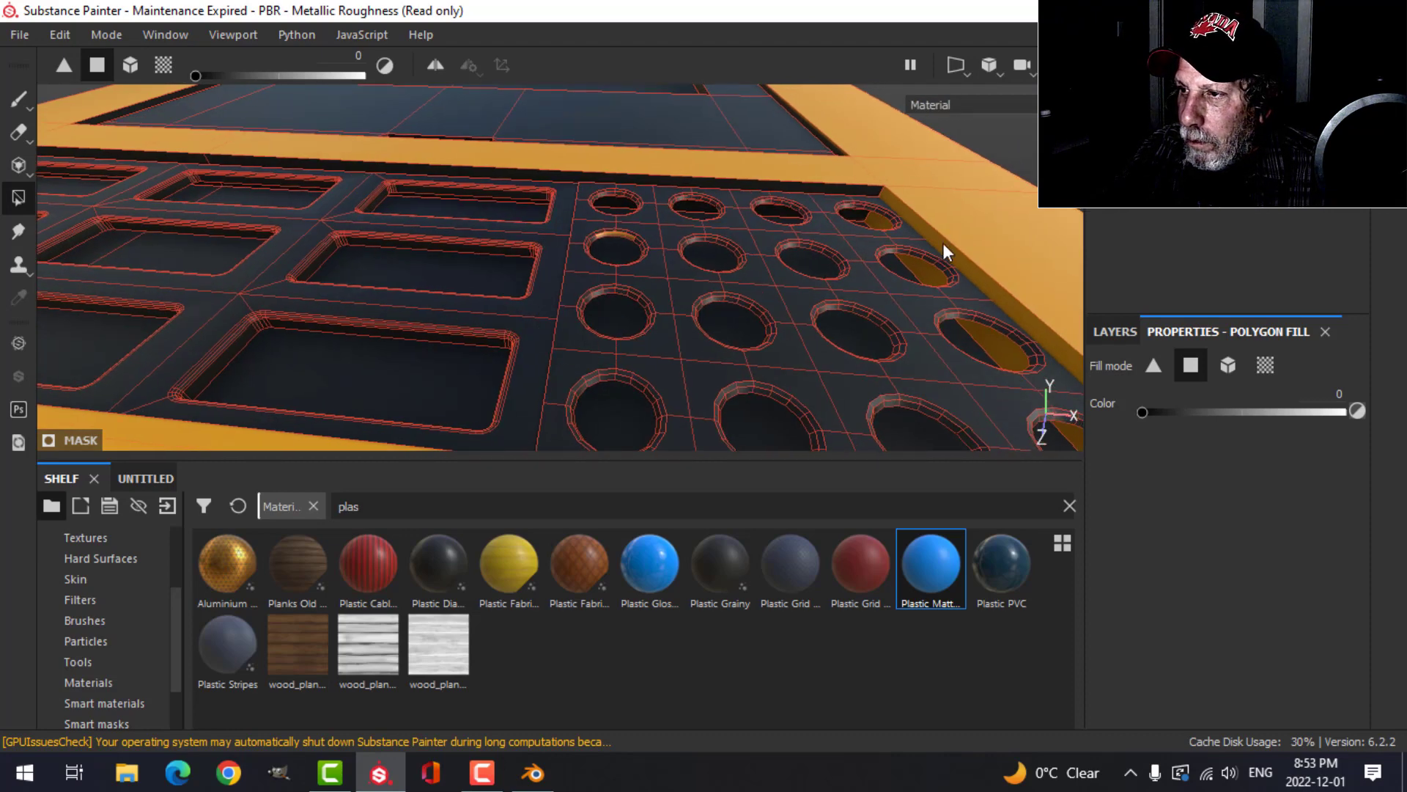
pyautogui.keyDown('alt'); pyautogui.moveTo(580, 254); pyautogui.dragTo(988, 209); pyautogui.keyUp('alt')
pyautogui.keyDown('alt'); pyautogui.moveTo(993, 261); pyautogui.dragTo(839, 280); pyautogui.keyUp('alt')
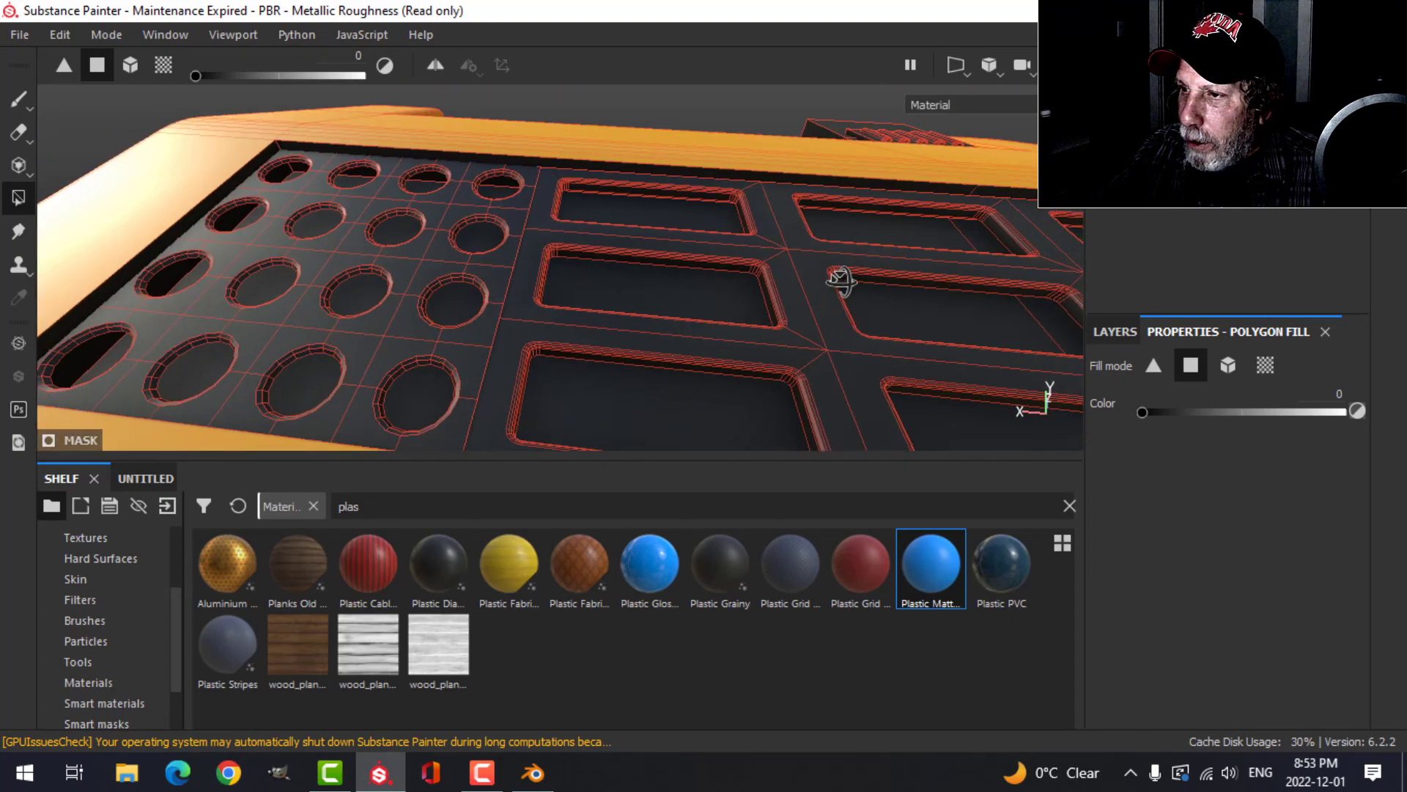
# Activate the Paint tool and add a new paint layer above the Orange layer.
pyautogui.click(22, 100)
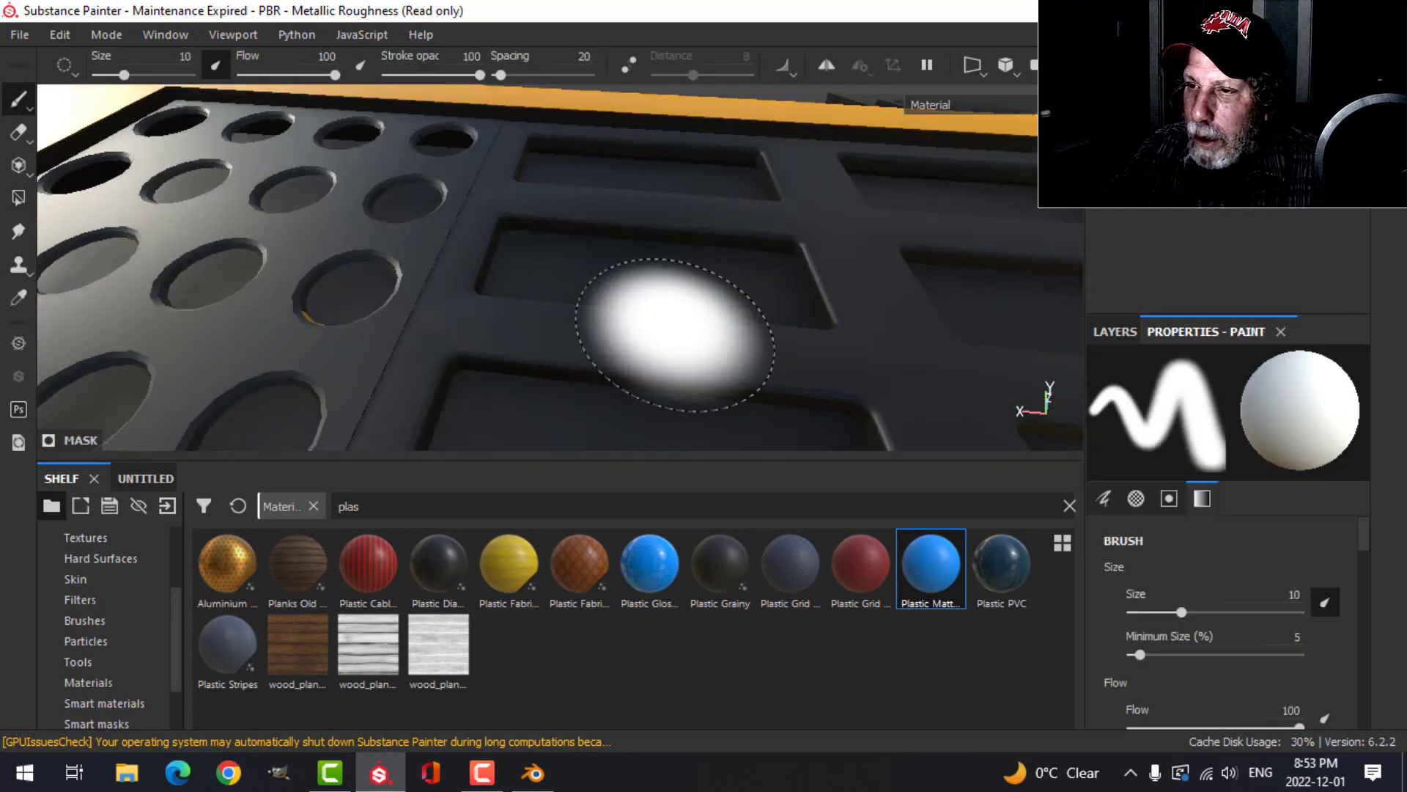
pyautogui.keyDown('alt'); pyautogui.moveTo(636, 320); pyautogui.dragTo(848, 349); pyautogui.keyUp('alt')
pyautogui.keyDown('alt'); pyautogui.moveTo(848, 349); pyautogui.dragTo(747, 374, button='middle'); pyautogui.keyUp('alt')
pyautogui.scroll(-5, 707, 352)
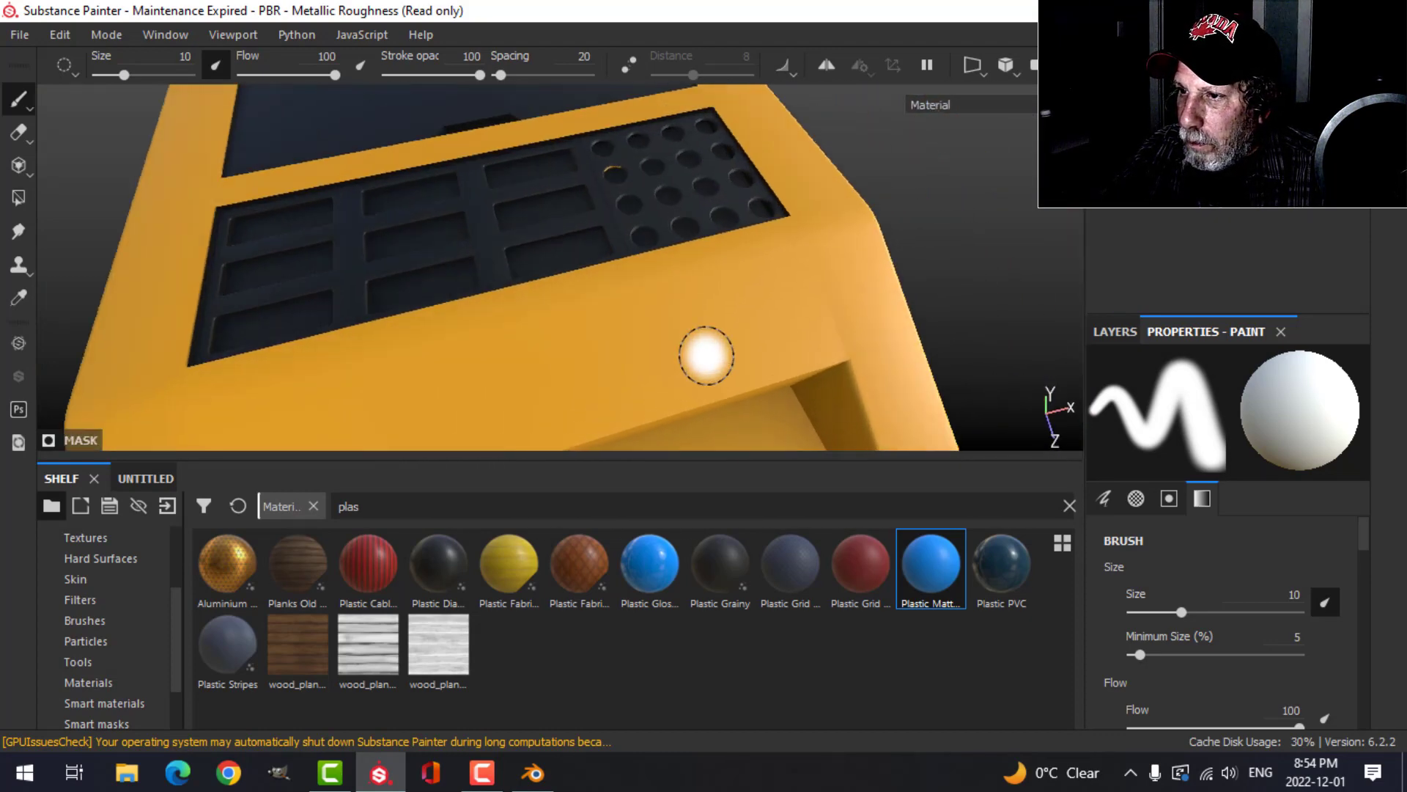
pyautogui.moveTo(669, 376)
pyautogui.keyDown('alt'); pyautogui.mouseDown()
pyautogui.moveTo(726, 315)
pyautogui.moveTo(732, 337)
pyautogui.moveTo(663, 338)
pyautogui.mouseUp(); pyautogui.keyUp('alt')
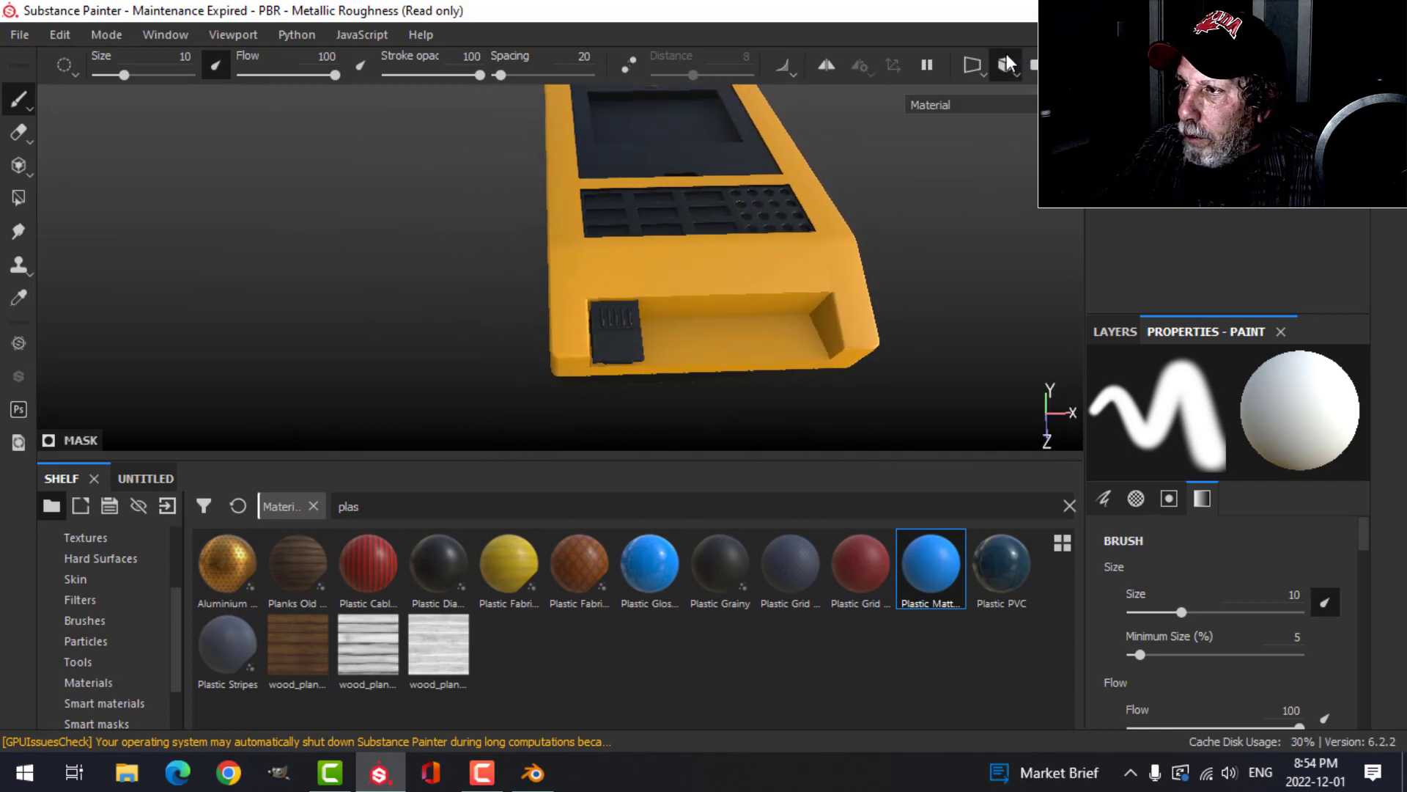
pyautogui.click(1034, 119)
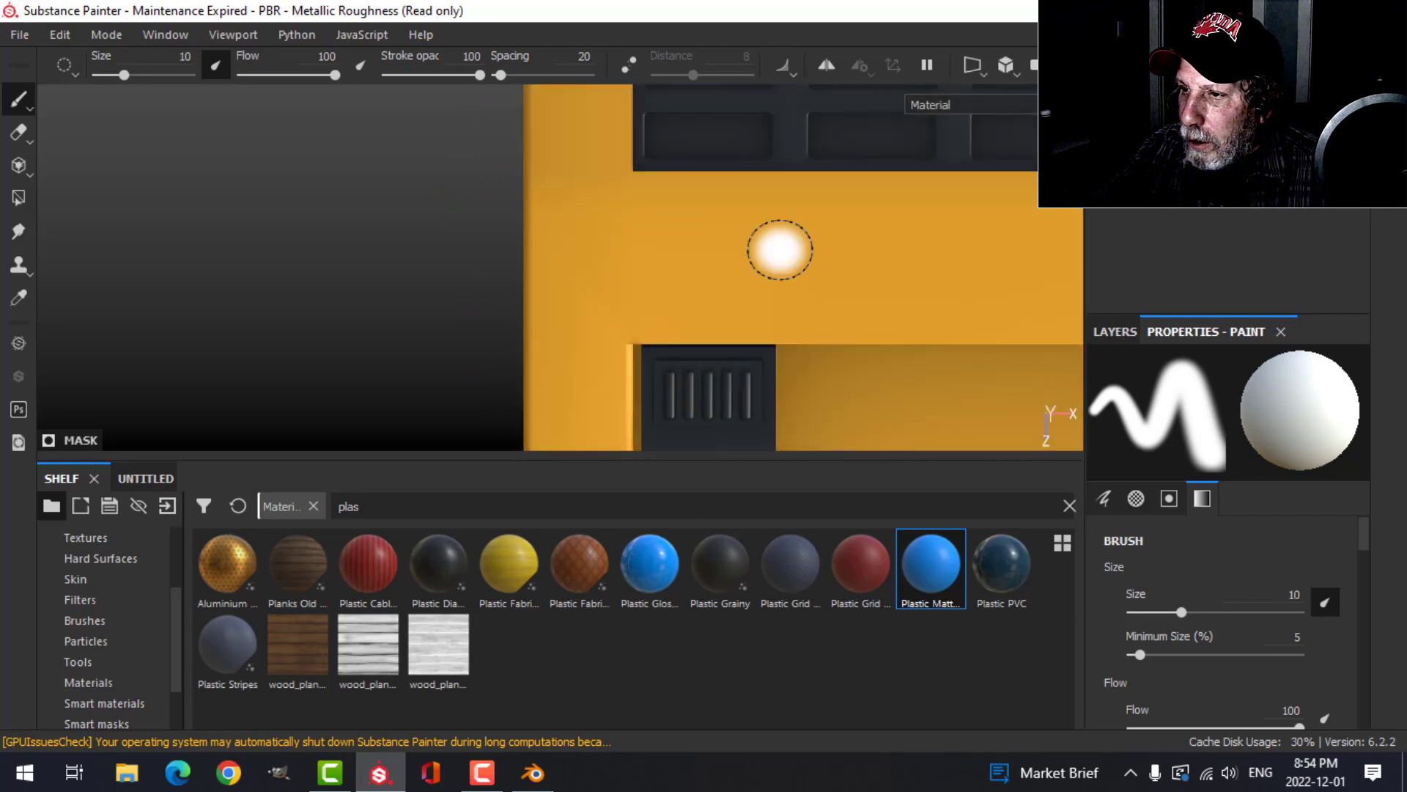
pyautogui.moveTo(779, 245)
pyautogui.mouseDown(button='middle')
pyautogui.moveTo(740, 135)
pyautogui.moveTo(741, 210)
pyautogui.moveTo(716, 235)
pyautogui.moveTo(742, 207)
pyautogui.moveTo(580, 204)
pyautogui.mouseUp(button='middle')
pyautogui.click(1110, 332)
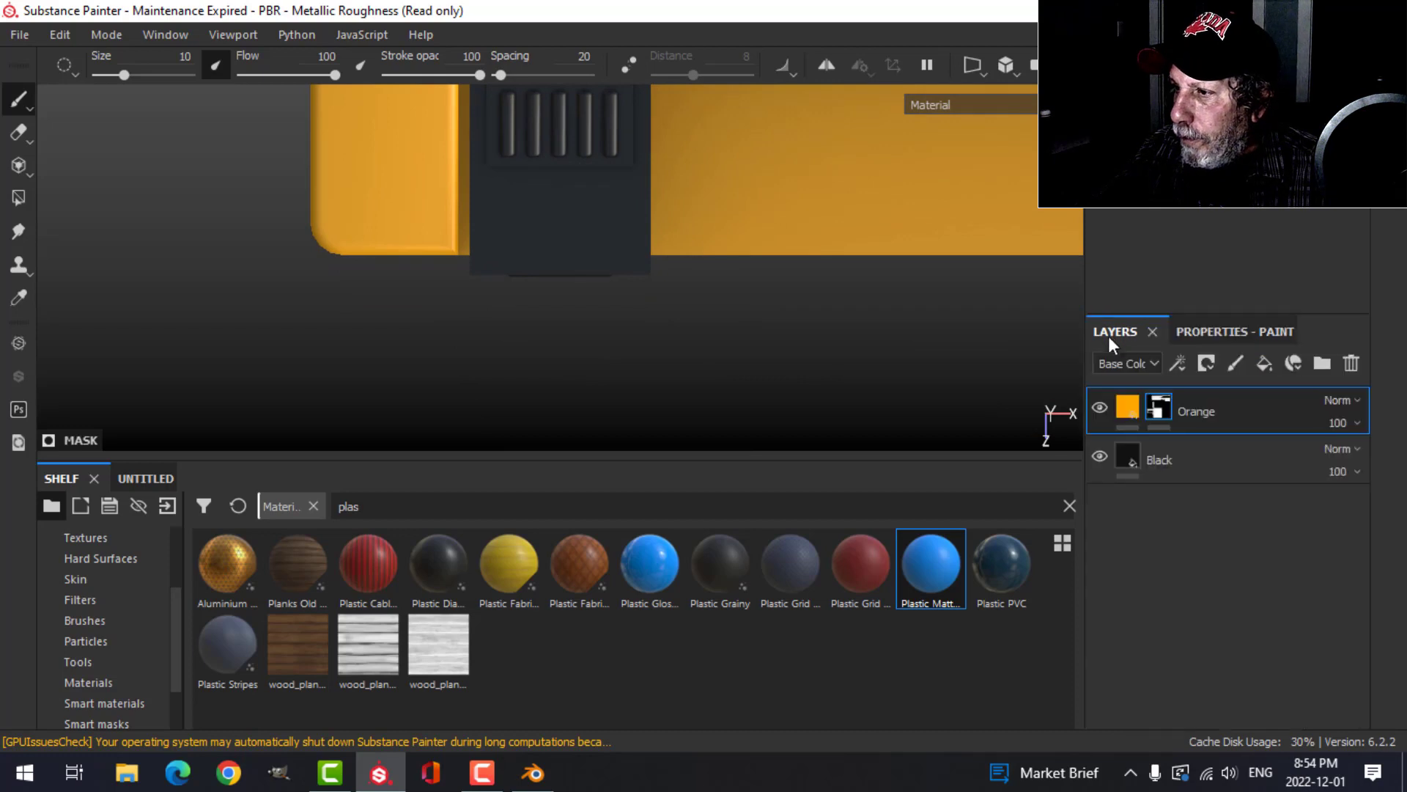
pyautogui.click(1235, 363)
# Limit the brush material to the height channel only and set its height to 0.3913.
pyautogui.click(1219, 331)
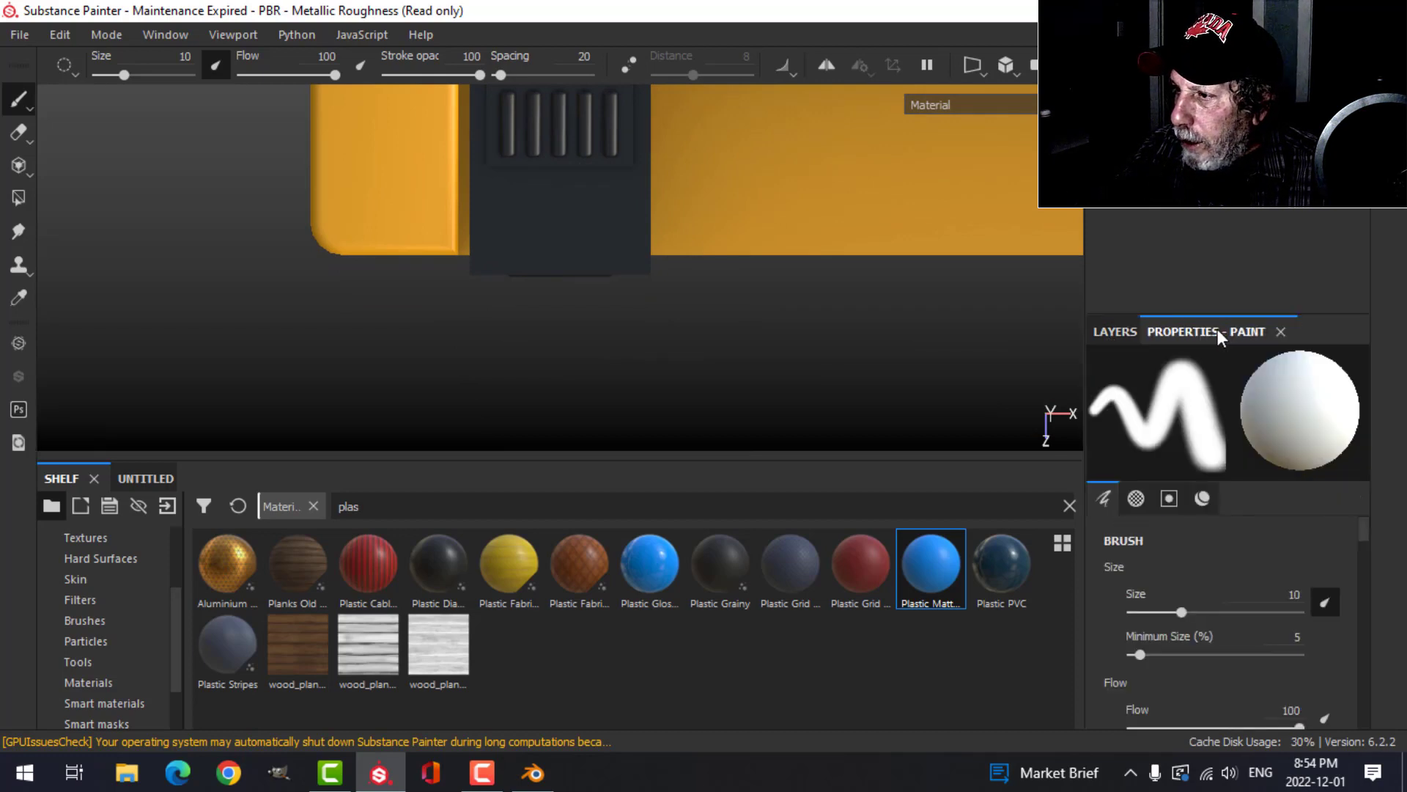
pyautogui.scroll(-10, 1186, 529)
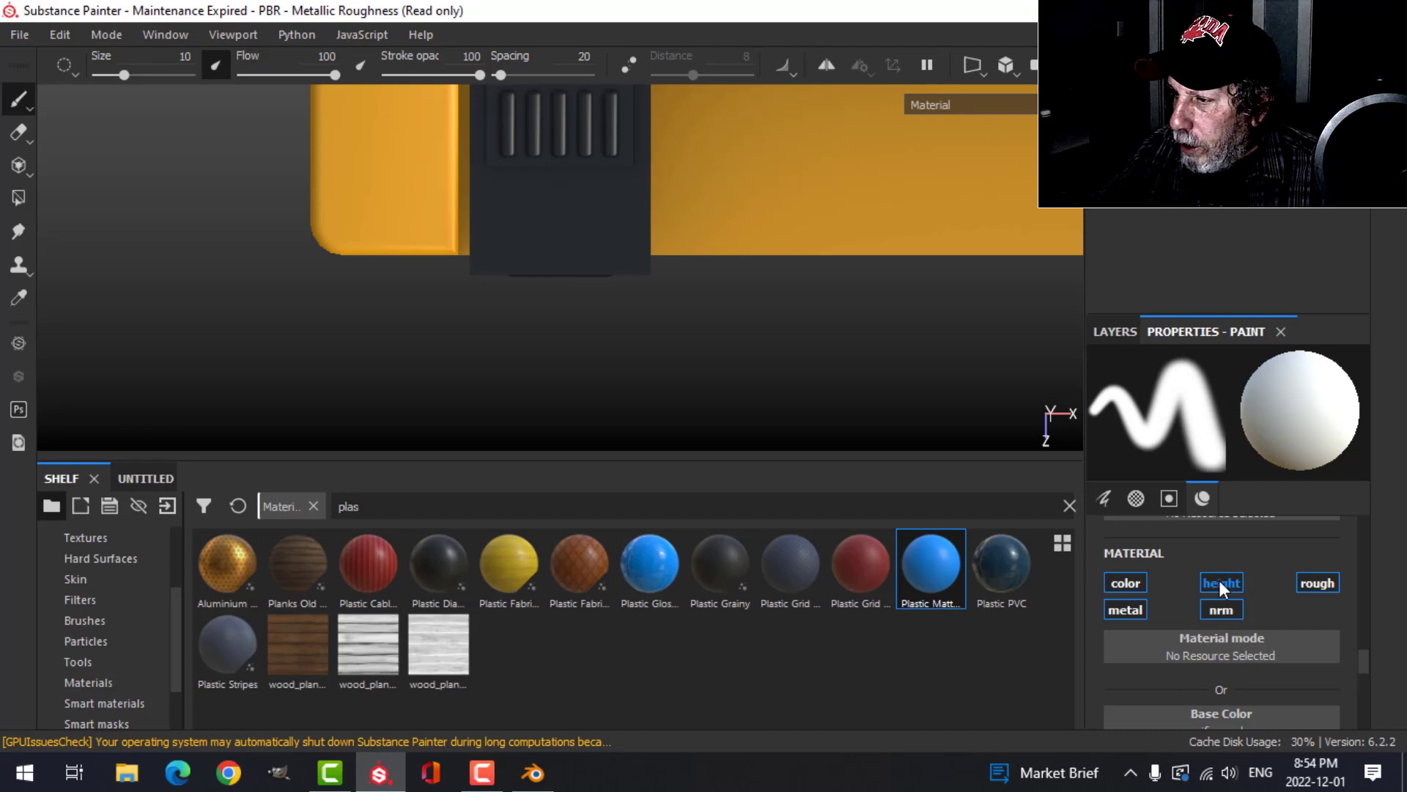
pyautogui.click(1219, 581)
pyautogui.scroll(-1, 1239, 623)
pyautogui.moveTo(1214, 697); pyautogui.dragTo(1255, 702)
# Search the alphas for "cir" and load the solid ring-shaped Shape Border alpha onto the brush.
pyautogui.scroll(3, 151, 590)
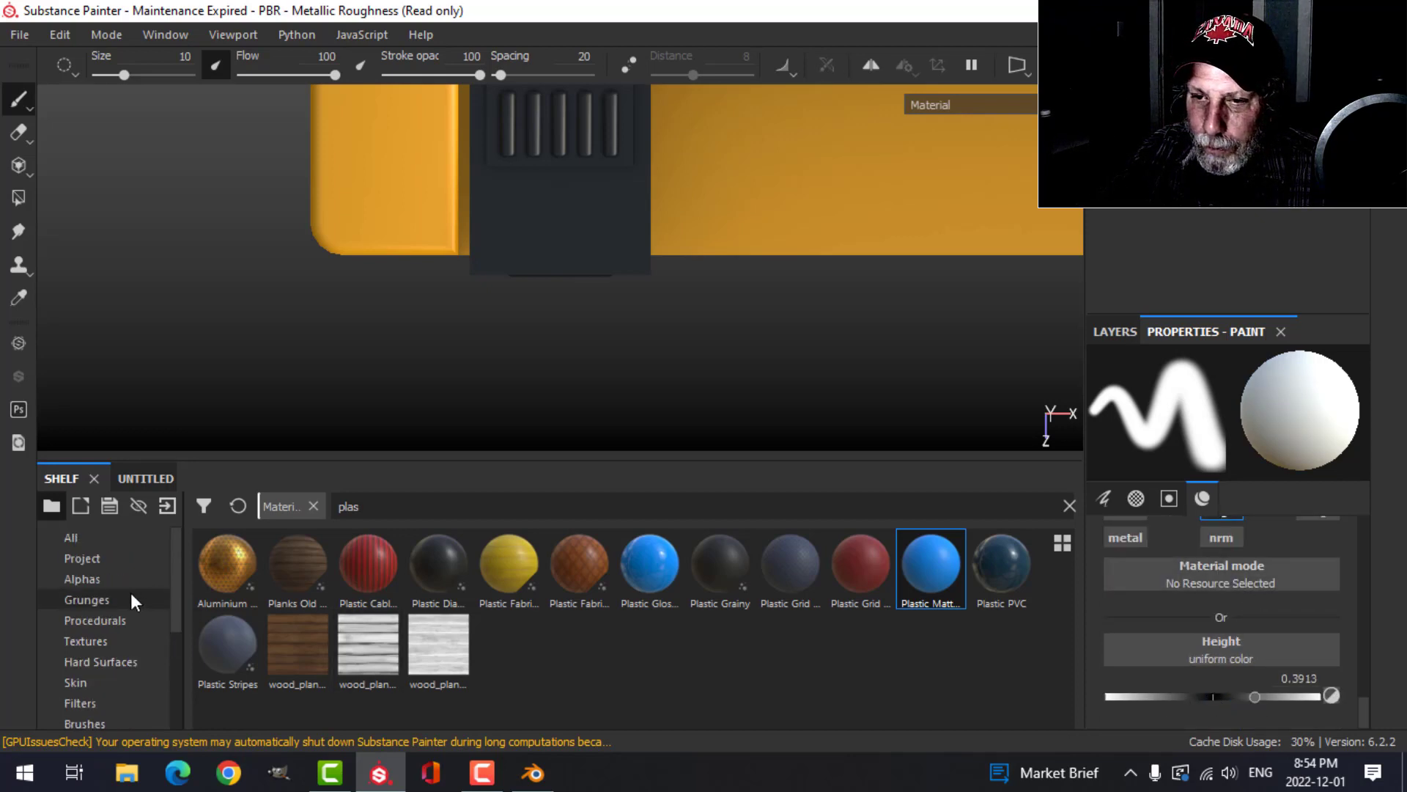
pyautogui.click(102, 580)
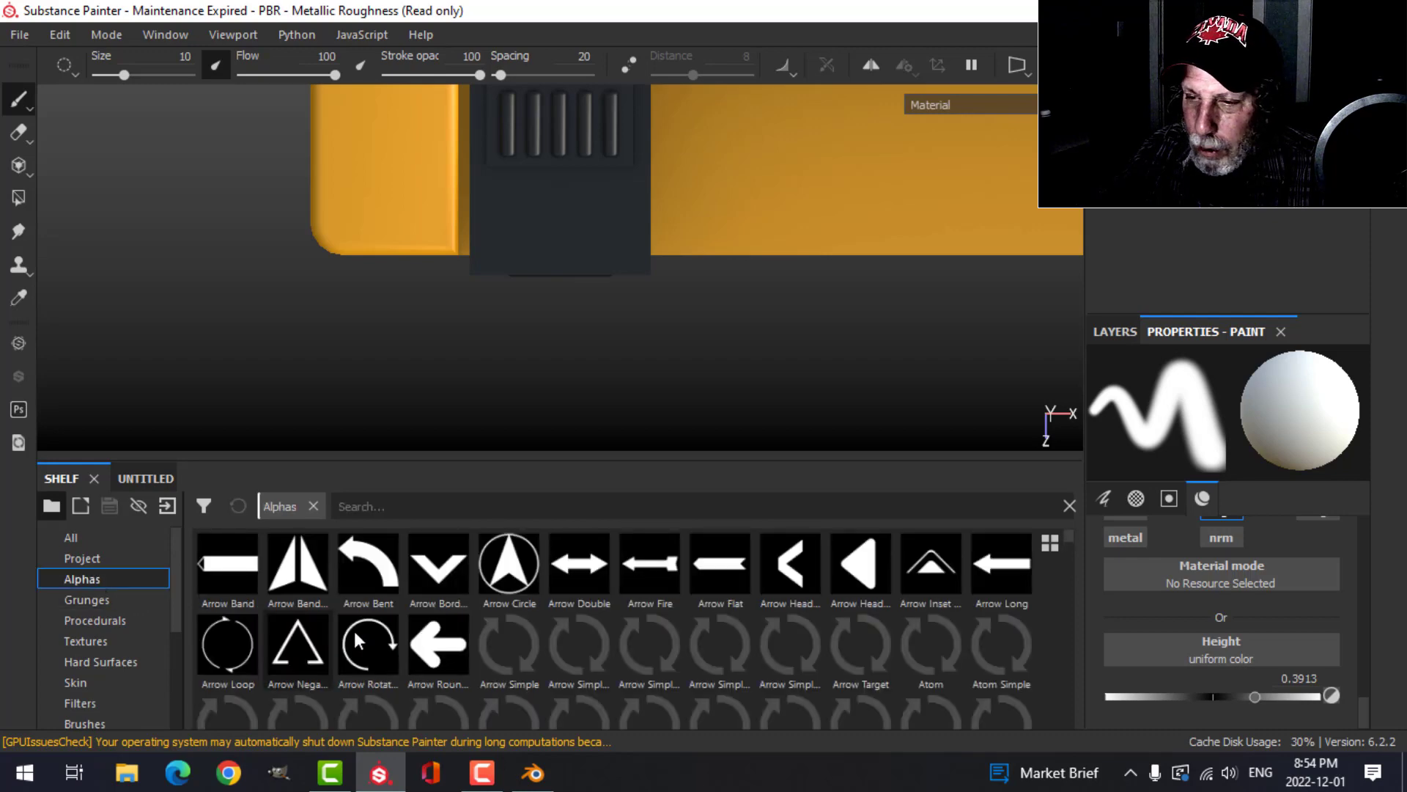
pyautogui.click(459, 504)
pyautogui.write('cir')
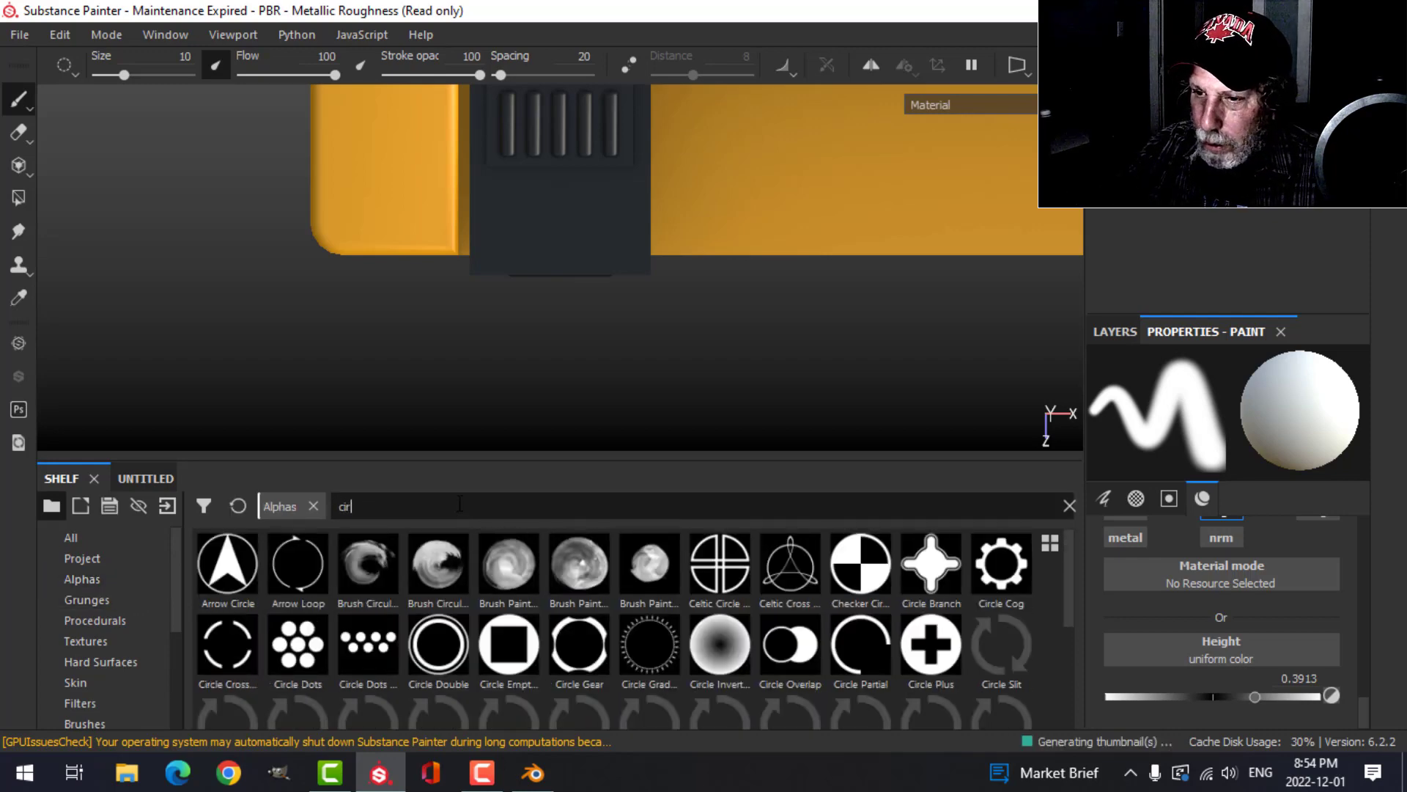
pyautogui.scroll(-1, 784, 691)
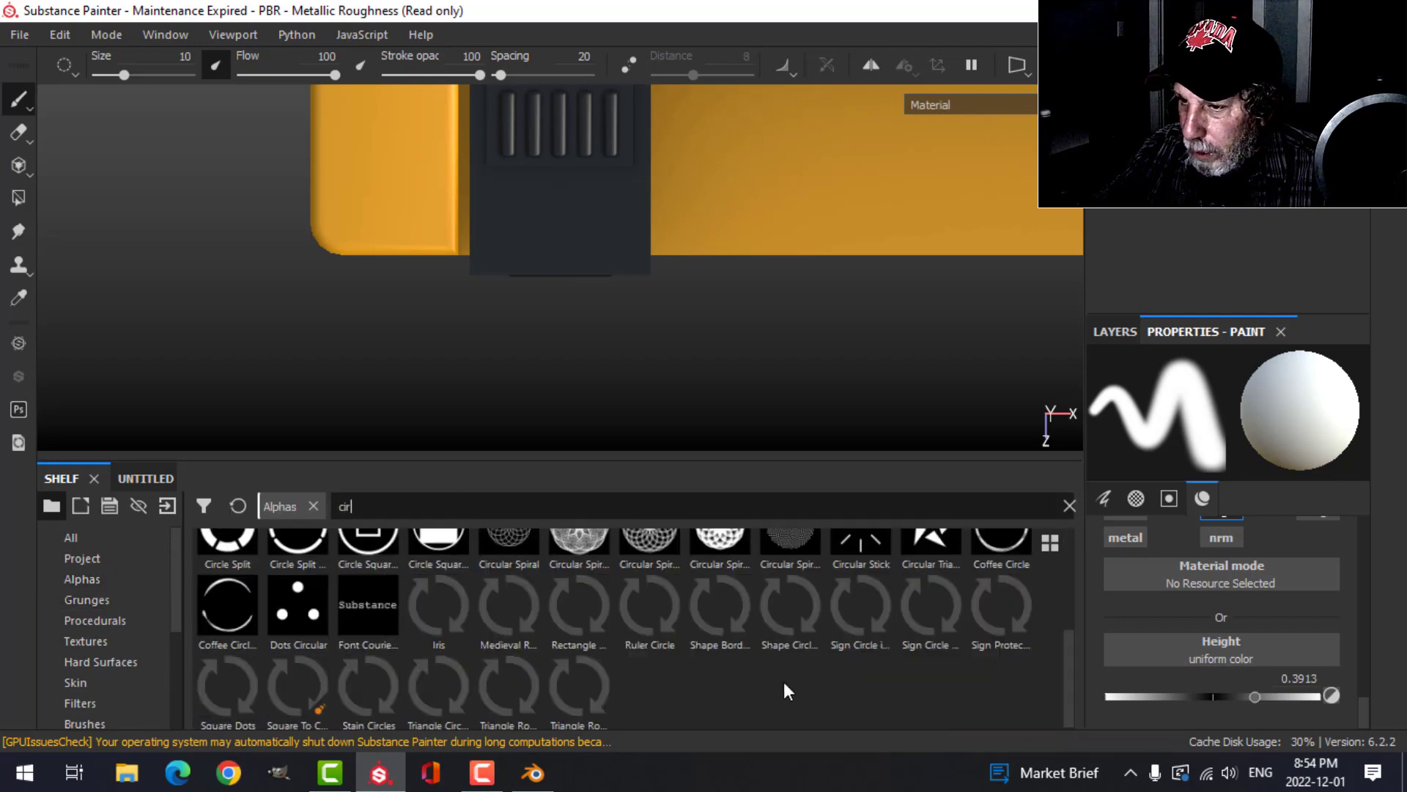
pyautogui.click(706, 623)
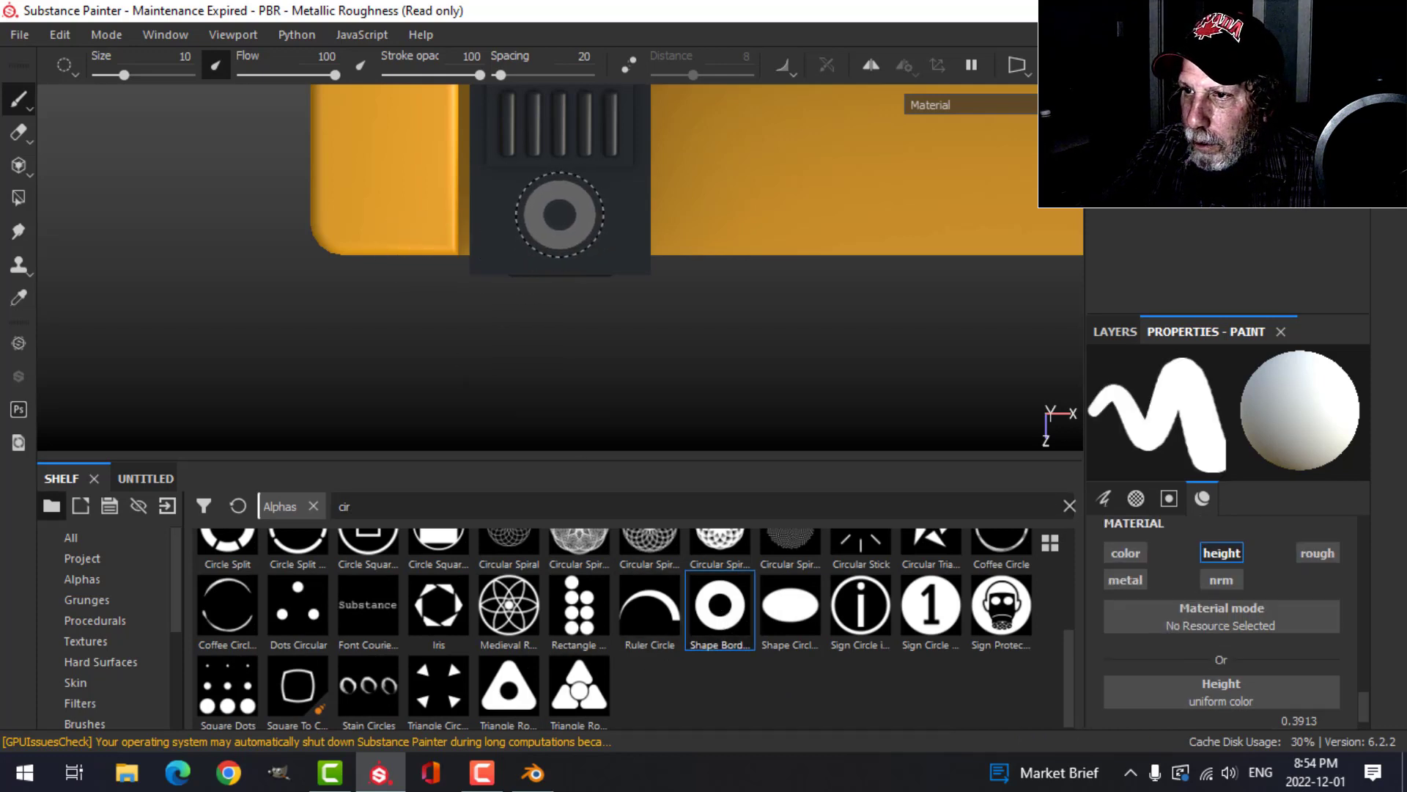
# Stamp the ring alpha at size 10 on the black block in the front tray, centered just below its vertical ridges.
pyautogui.moveTo(665, 257)
pyautogui.keyDown('alt'); pyautogui.mouseDown()
pyautogui.moveTo(641, 324)
pyautogui.moveTo(716, 207)
pyautogui.moveTo(664, 286)
pyautogui.mouseUp(); pyautogui.keyUp('alt')
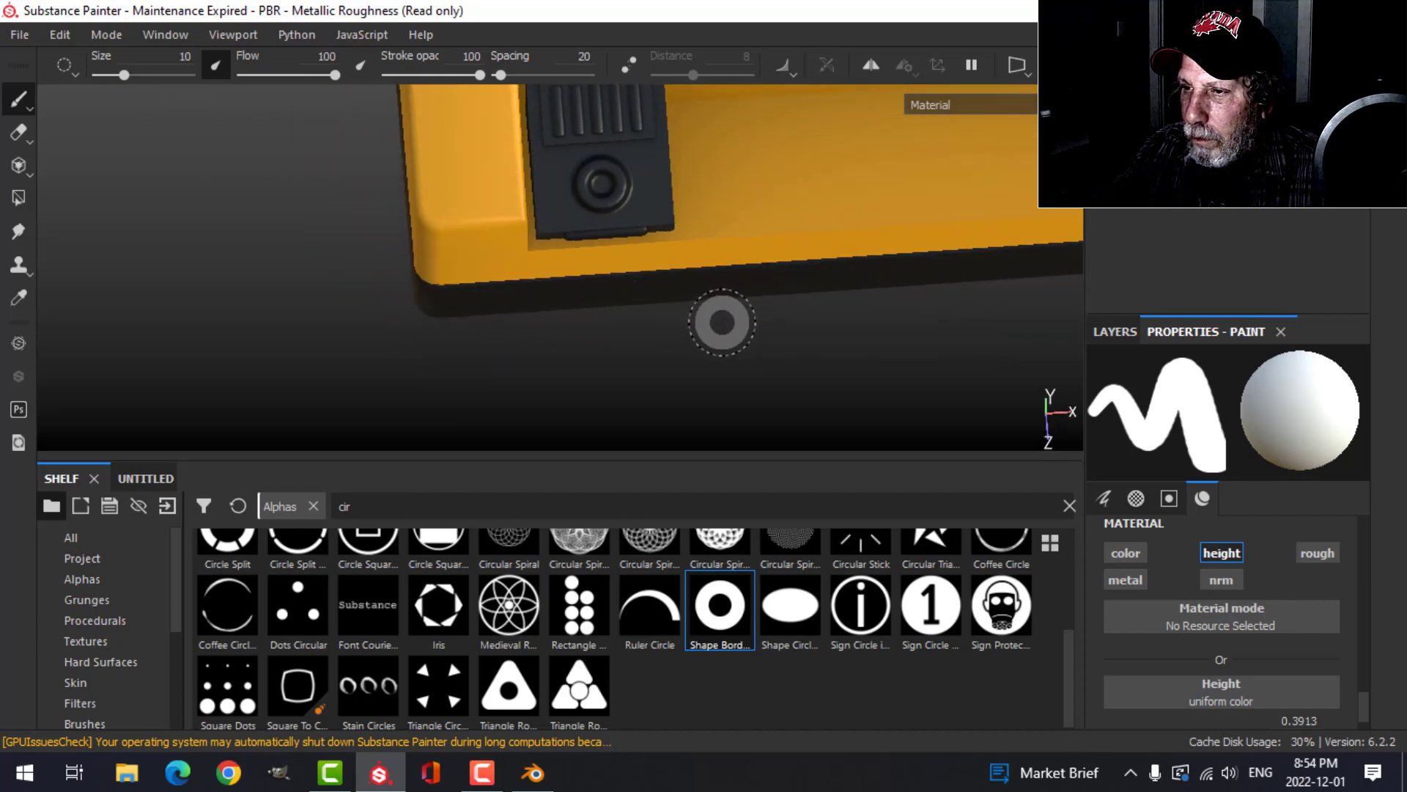
pyautogui.moveTo(722, 322)
pyautogui.keyDown('alt'); pyautogui.keyDown('shift'); pyautogui.mouseDown()
pyautogui.moveTo(667, 324)
pyautogui.moveTo(685, 337)
pyautogui.mouseUp(); pyautogui.keyUp('shift'); pyautogui.keyUp('alt')
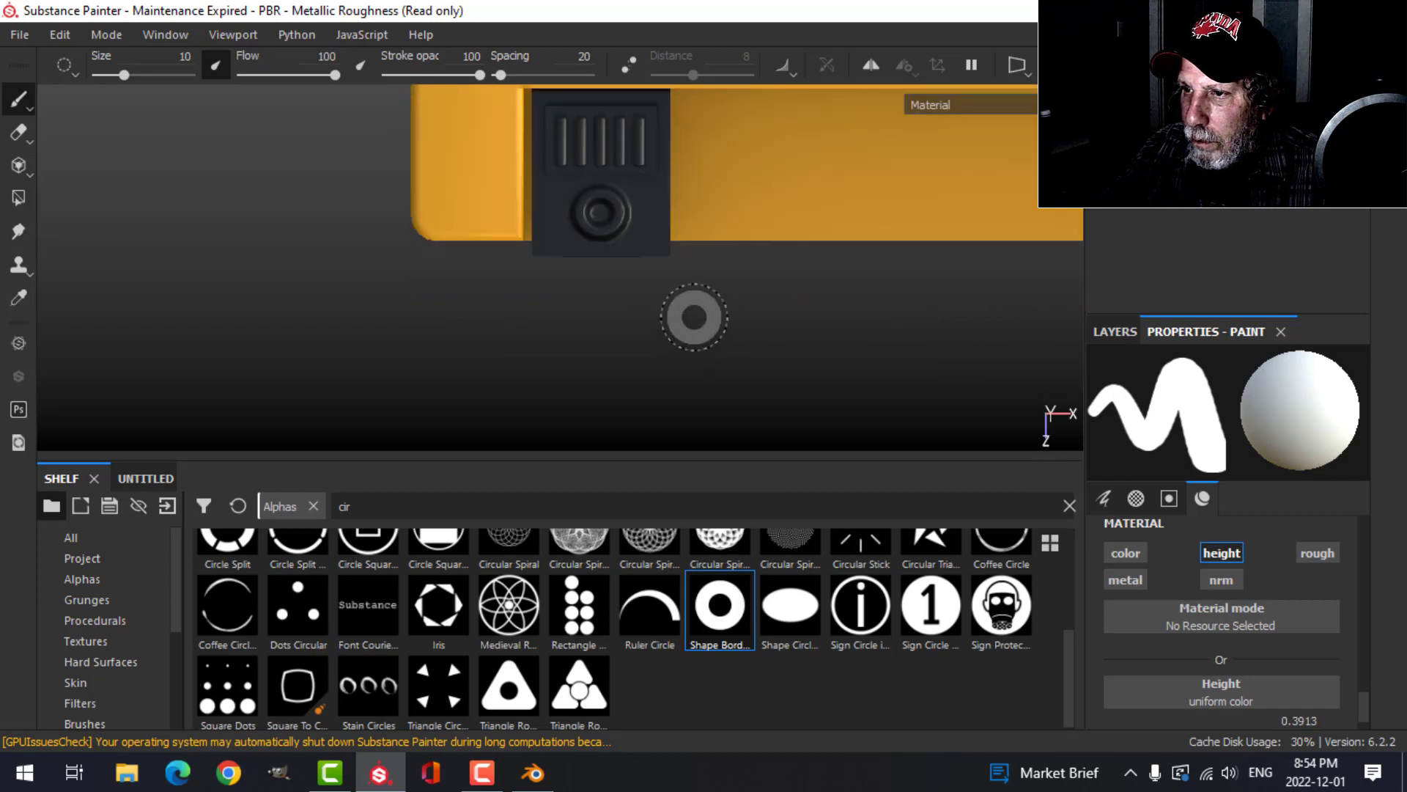
pyautogui.scroll(2, 694, 317)
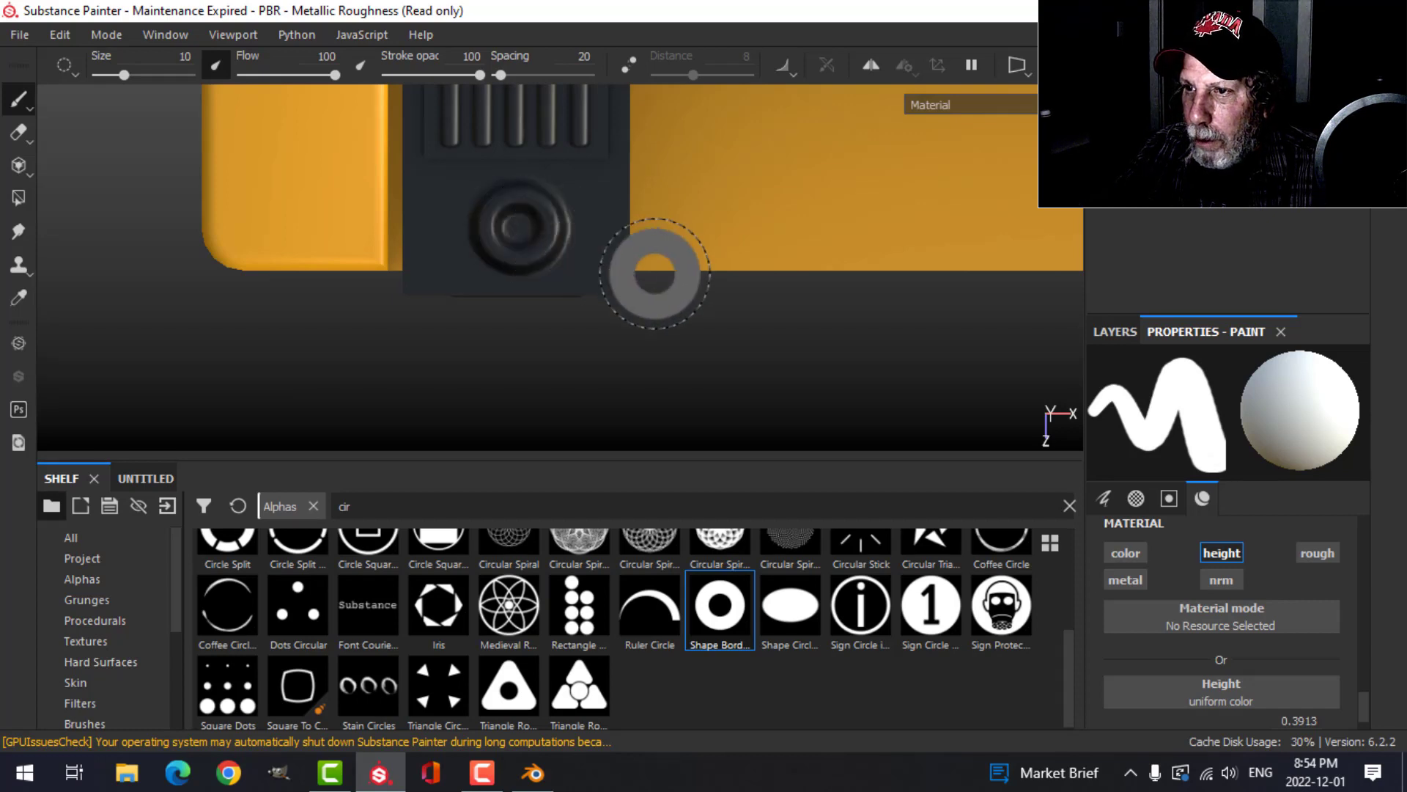
pyautogui.scroll(-3, 664, 331)
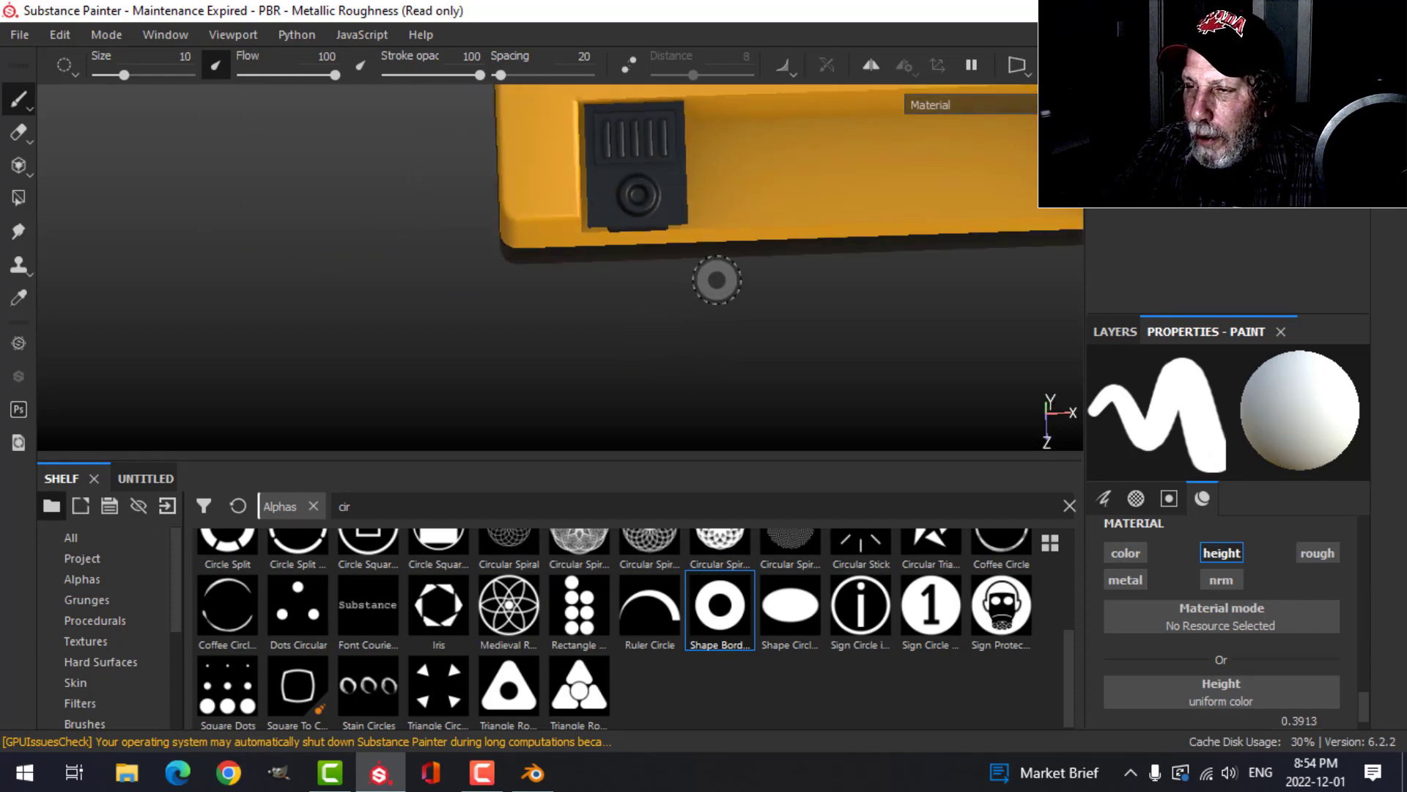
pyautogui.moveTo(717, 277); pyautogui.dragTo(481, 236, button='middle')
pyautogui.moveTo(738, 236)
pyautogui.mouseDown(button='middle')
pyautogui.moveTo(803, 277)
pyautogui.moveTo(834, 274)
pyautogui.mouseUp(button='middle')
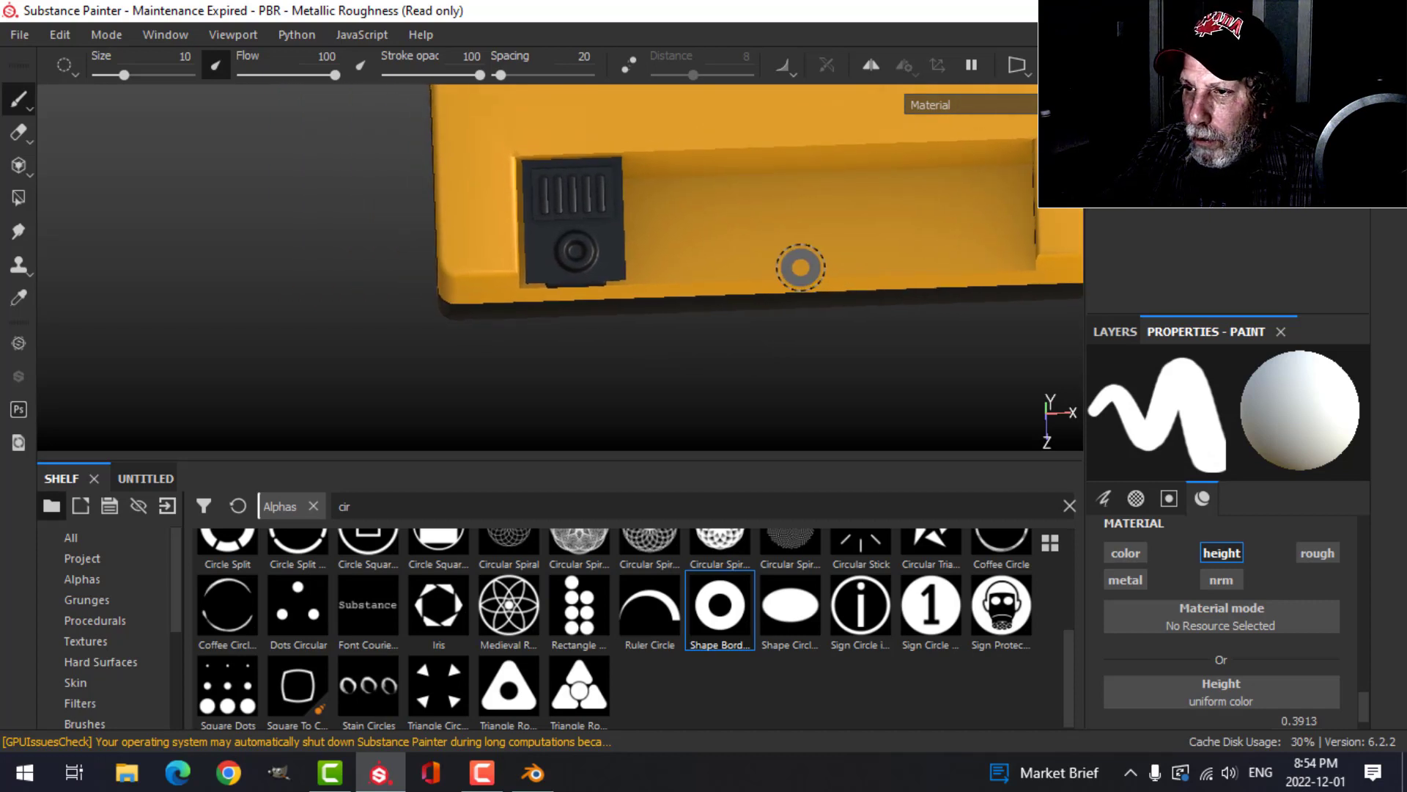
pyautogui.keyDown('alt'); pyautogui.keyDown('shift'); pyautogui.moveTo(801, 266); pyautogui.dragTo(779, 286); pyautogui.keyUp('shift'); pyautogui.keyUp('alt')
pyautogui.moveTo(764, 291)
pyautogui.keyDown('alt'); pyautogui.mouseDown(button='middle')
pyautogui.moveTo(738, 302)
pyautogui.moveTo(816, 283)
pyautogui.mouseUp(button='middle'); pyautogui.keyUp('alt')
pyautogui.scroll(3, 739, 296)
pyautogui.keyDown('alt'); pyautogui.moveTo(710, 288); pyautogui.dragTo(787, 277, button='middle'); pyautogui.keyUp('alt')
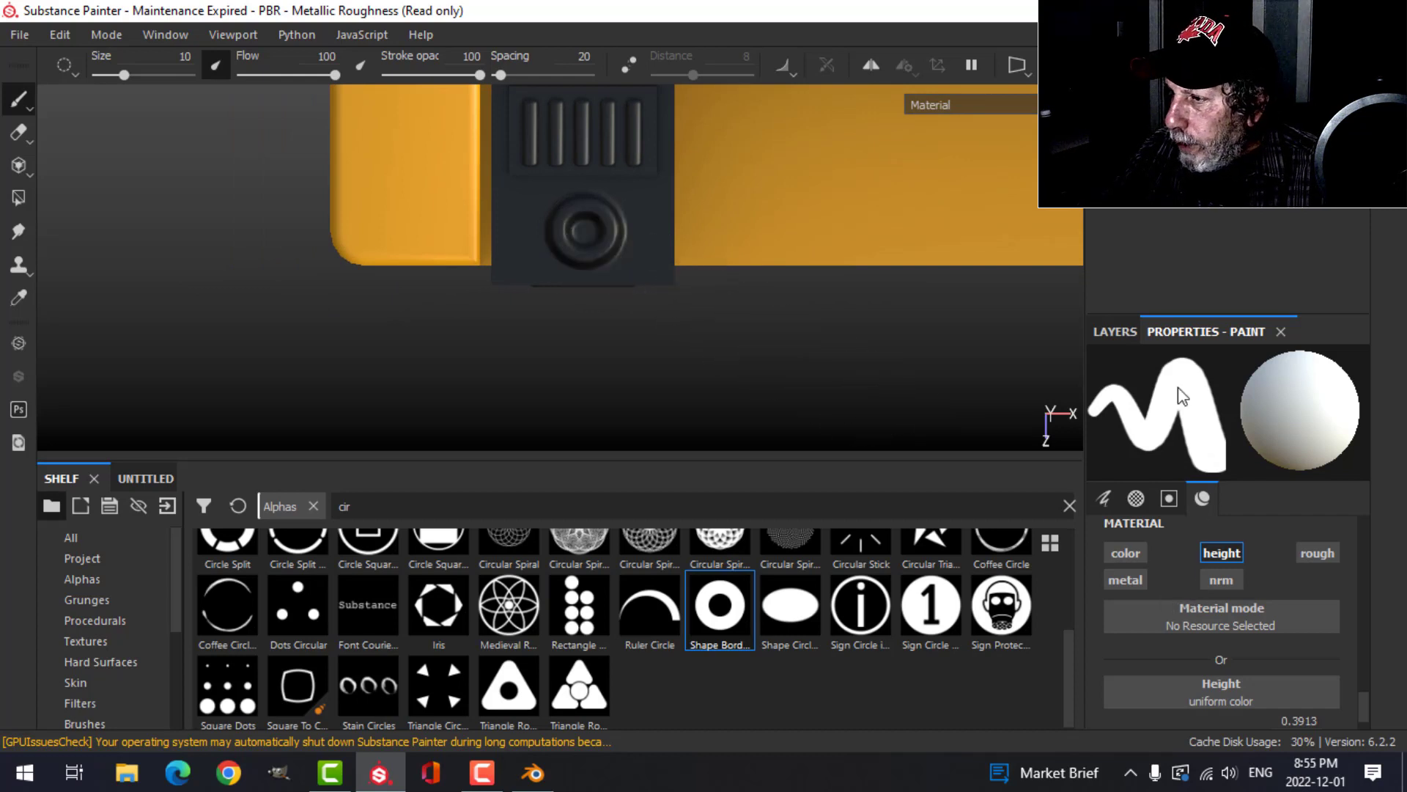
# Rename the new paint layer as indent.
pyautogui.click(1126, 329)
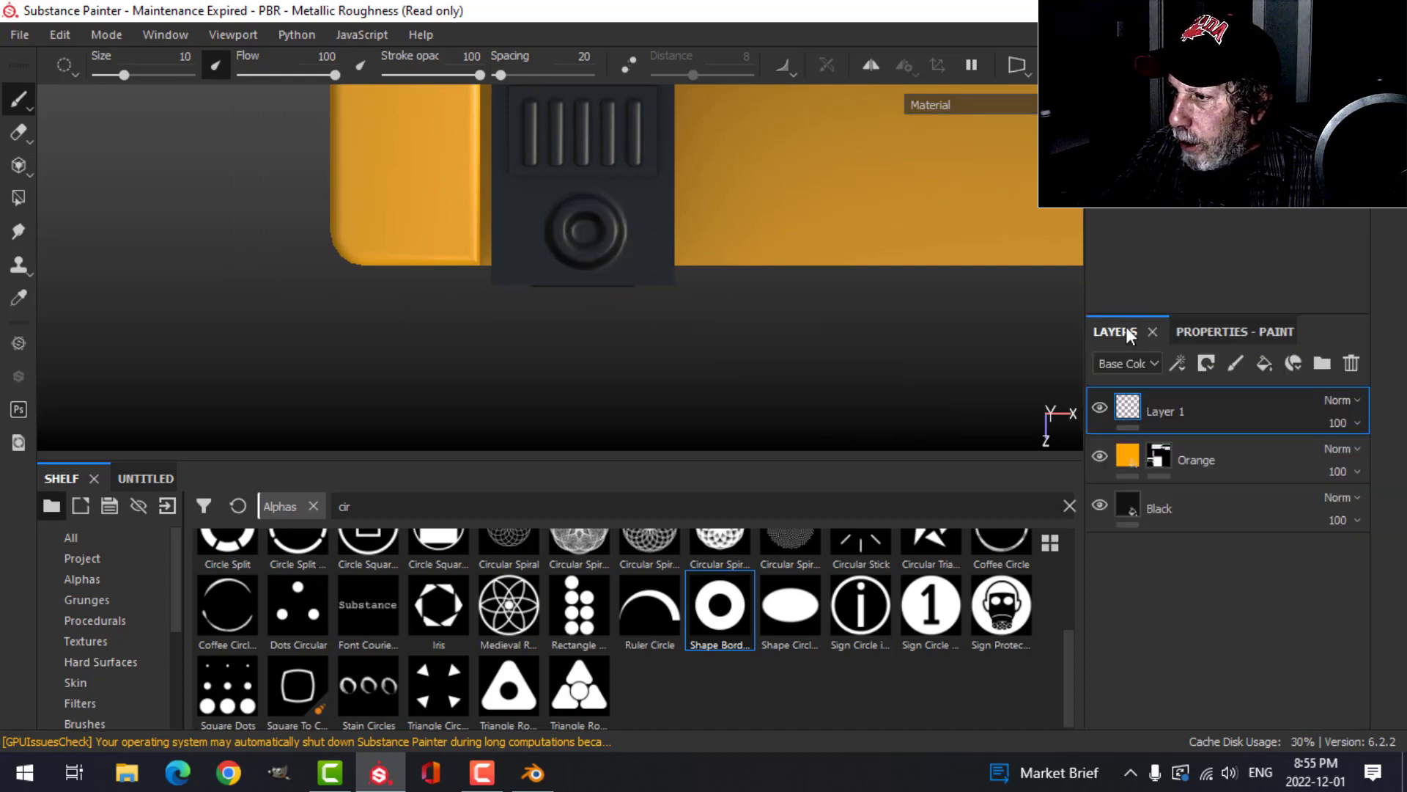
pyautogui.doubleClick(1180, 412)
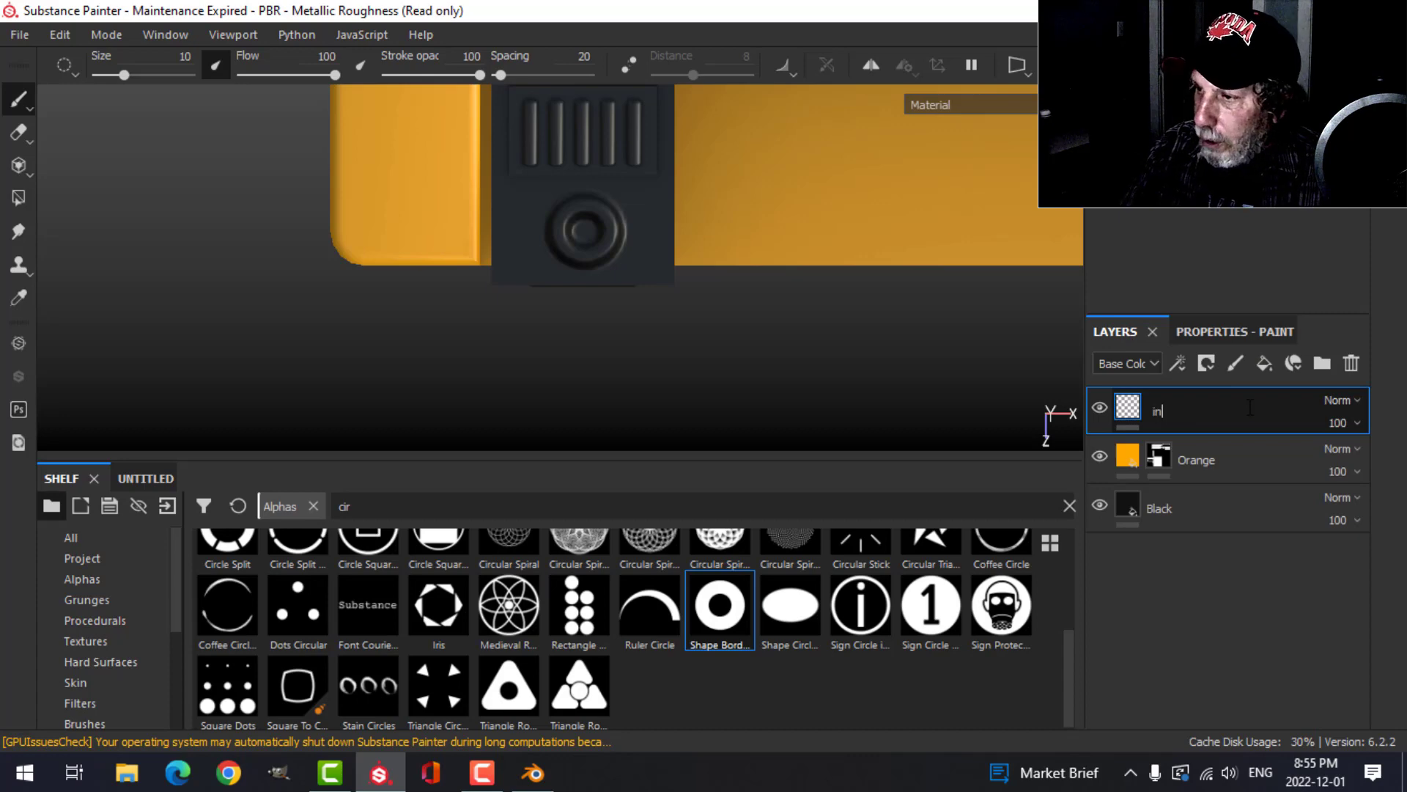
pyautogui.write('indent')
pyautogui.press('Return')
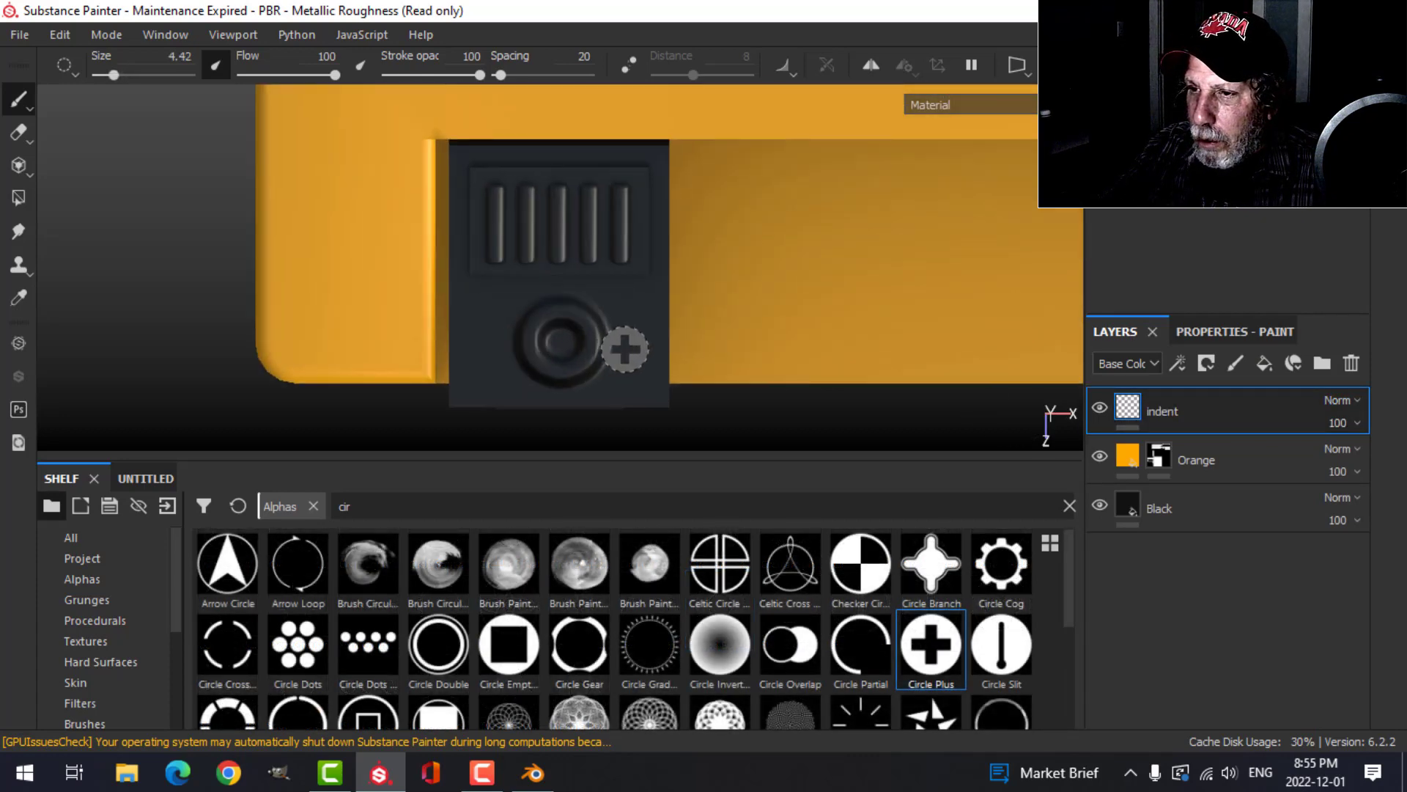
# Add a new paint layer above the indent layer and name it emissive.
pyautogui.keyDown('alt'); pyautogui.moveTo(626, 349); pyautogui.dragTo(587, 310, button='middle'); pyautogui.keyUp('alt')
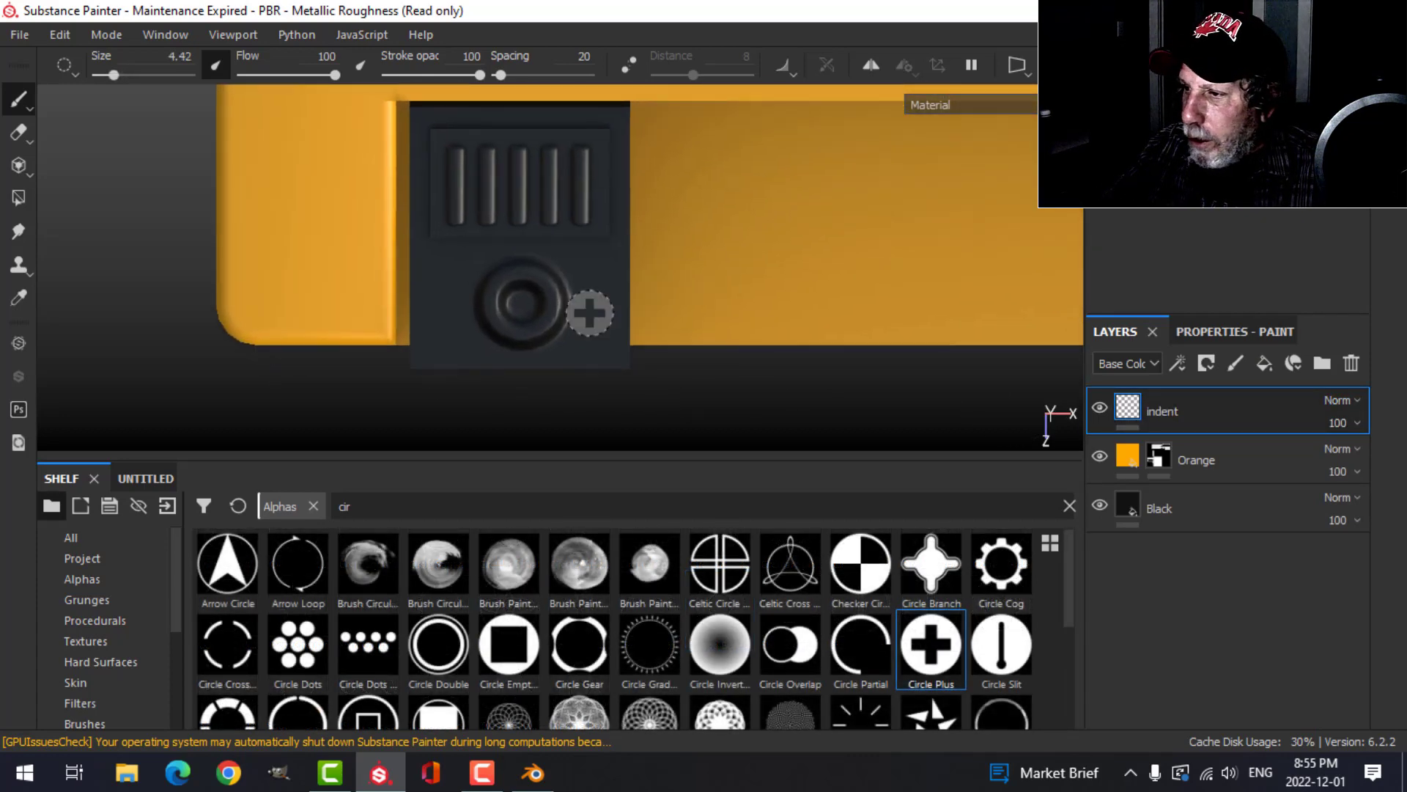
pyautogui.click(1238, 364)
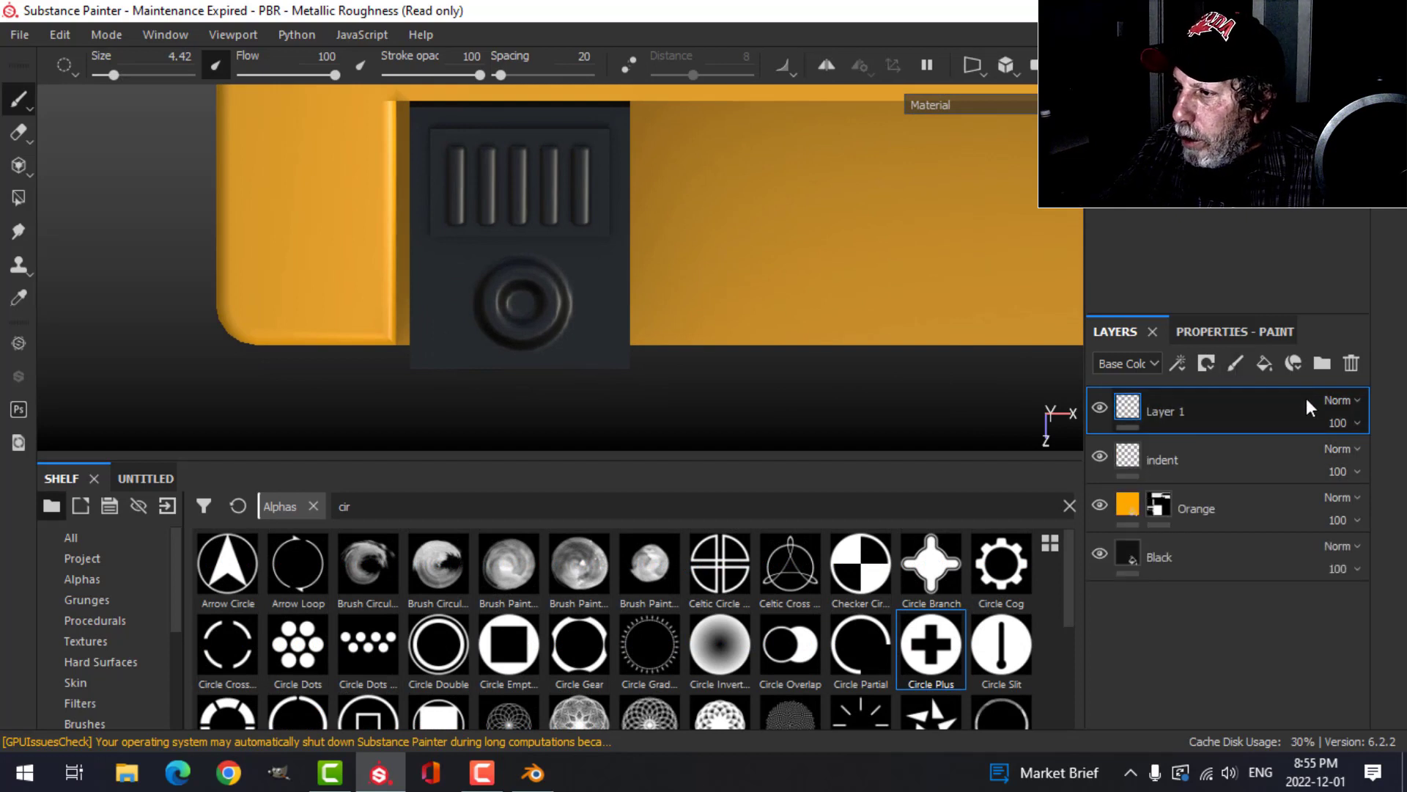
pyautogui.doubleClick(1194, 400)
pyautogui.write('emisive')
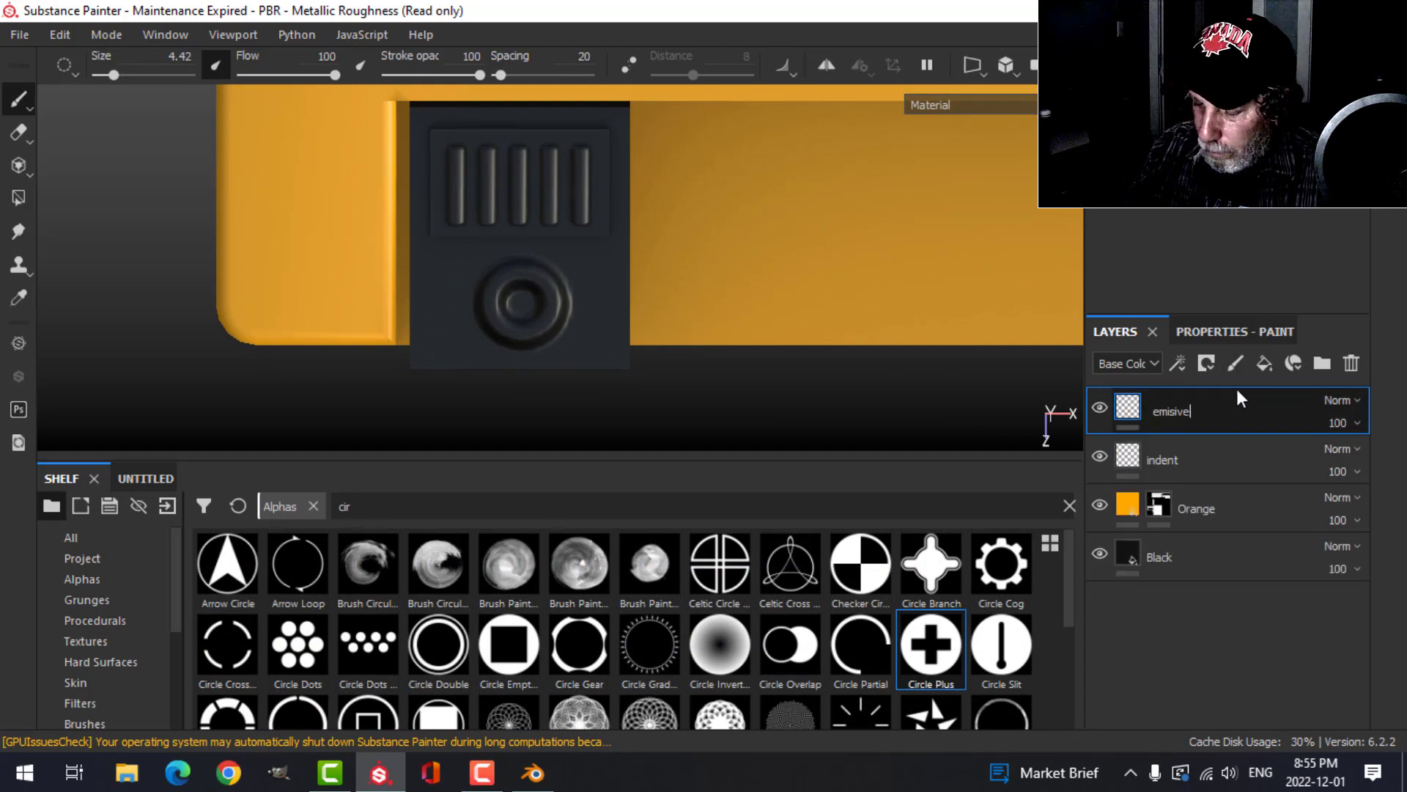
pyautogui.press('Return')
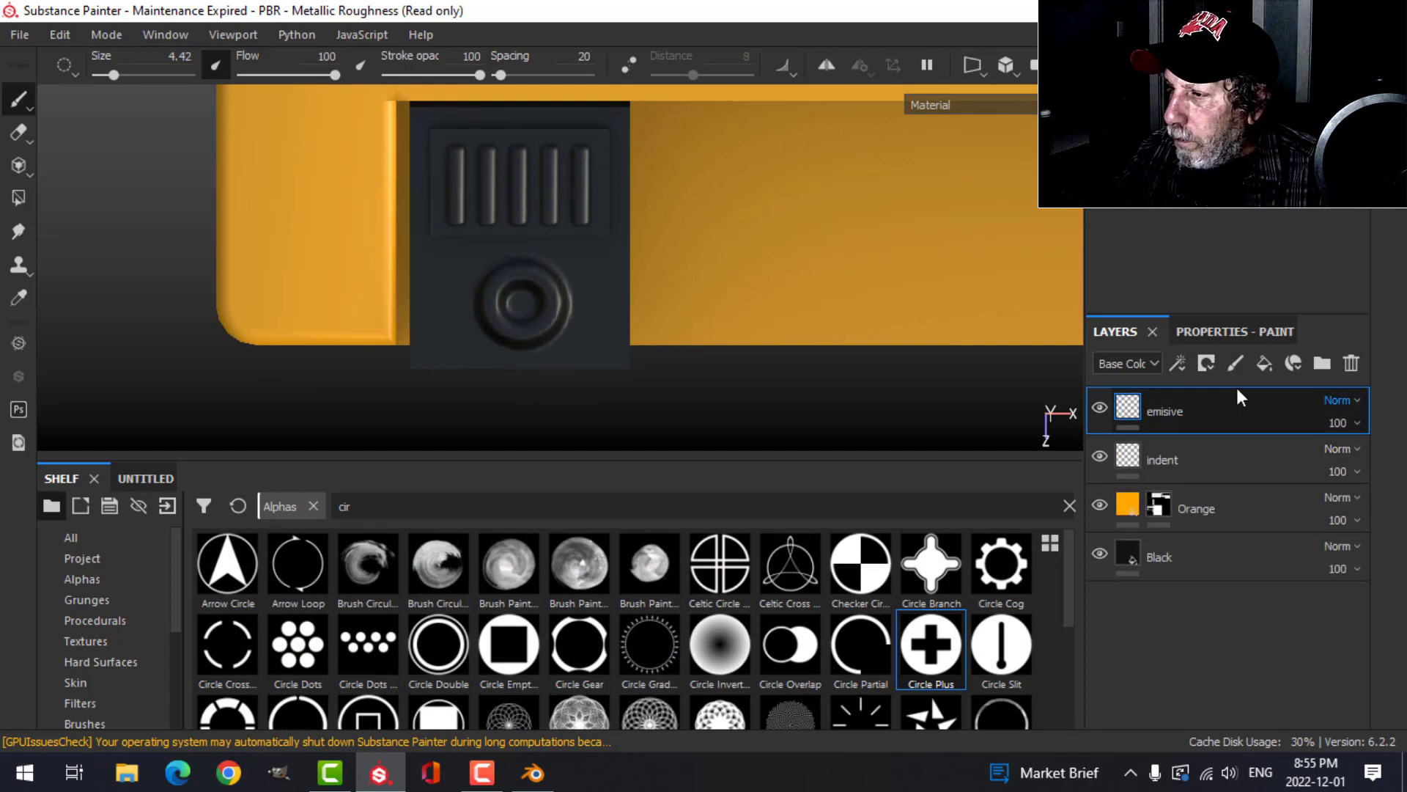
pyautogui.doubleClick(1171, 410)
pyautogui.write('s')
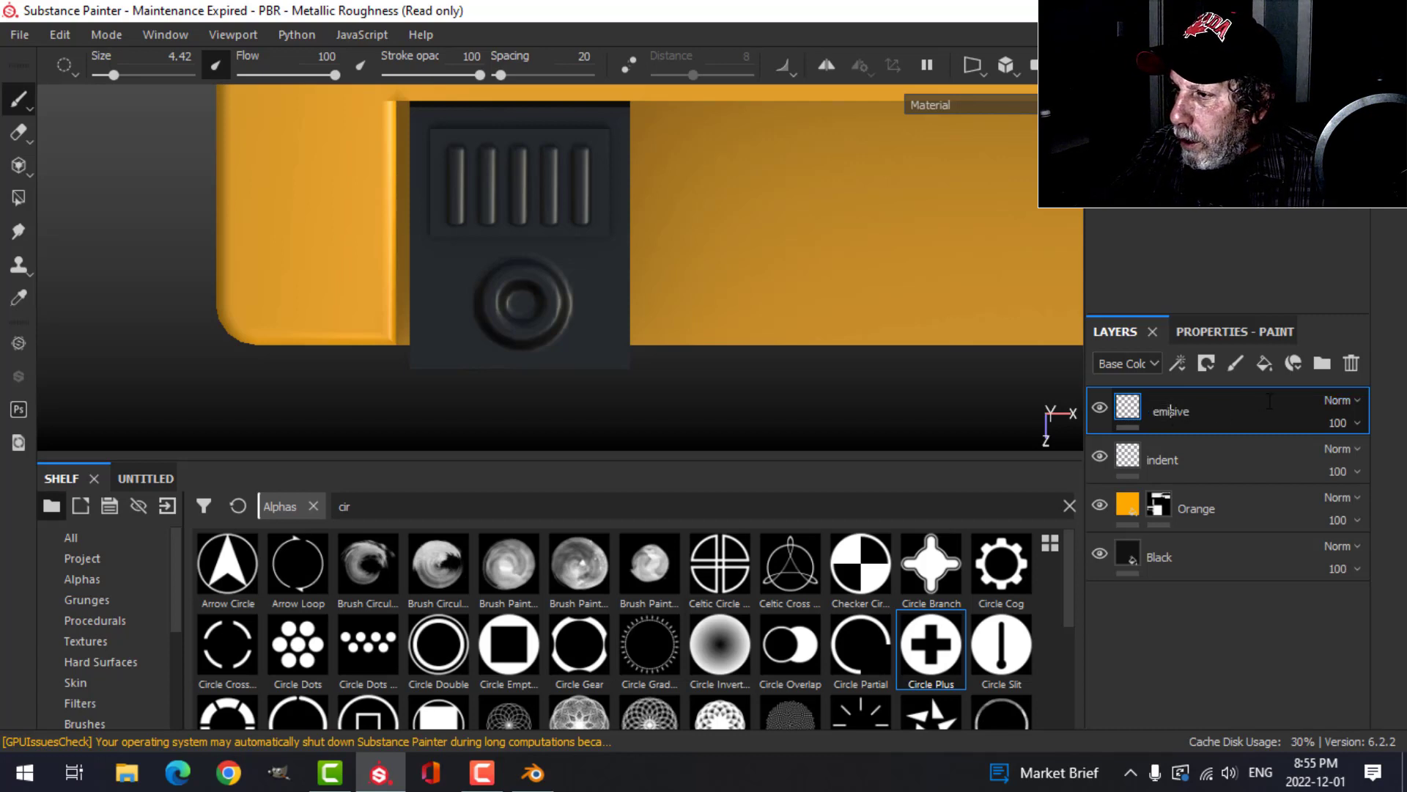
pyautogui.press('Return')
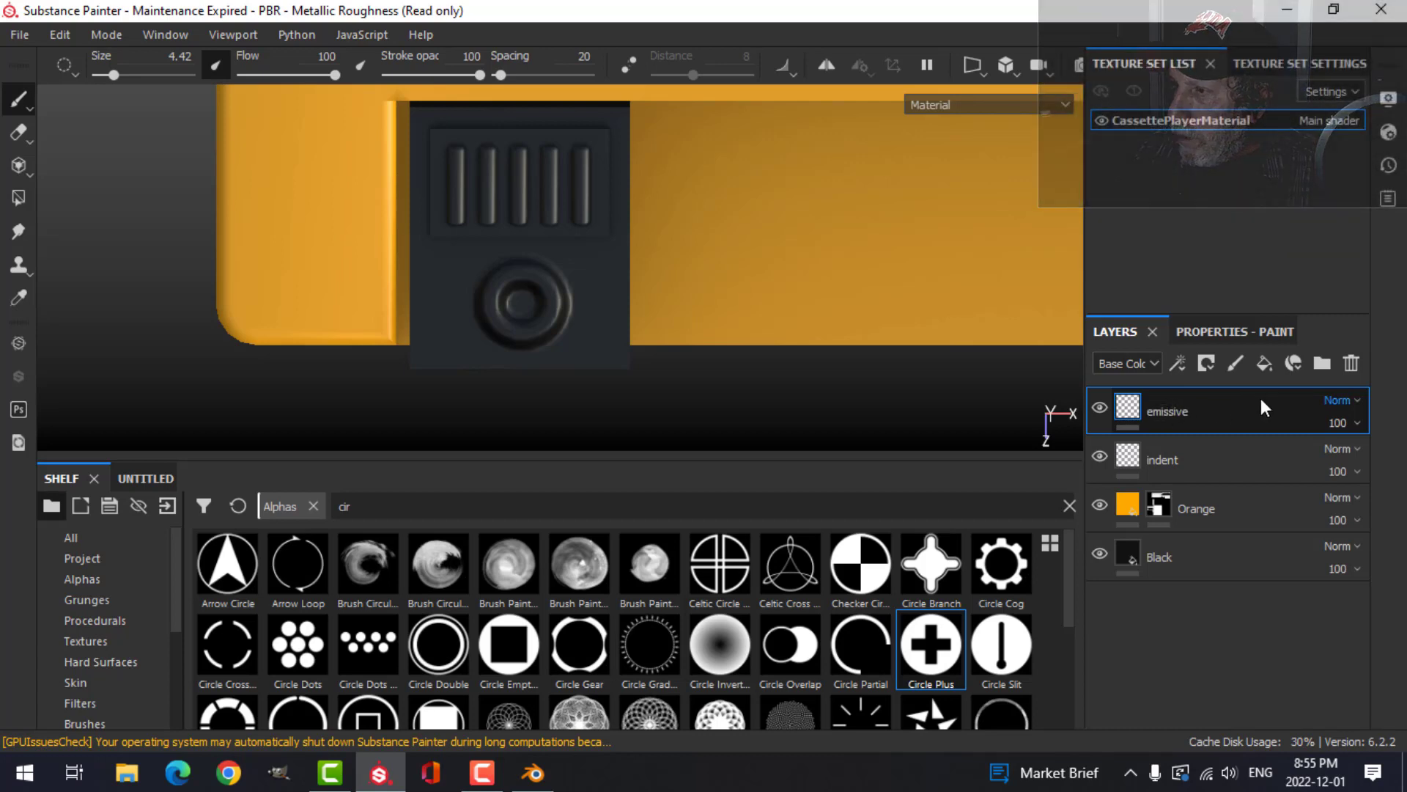
# Raise the main shader's emissive intensity to 9.74.
pyautogui.click(1389, 134)
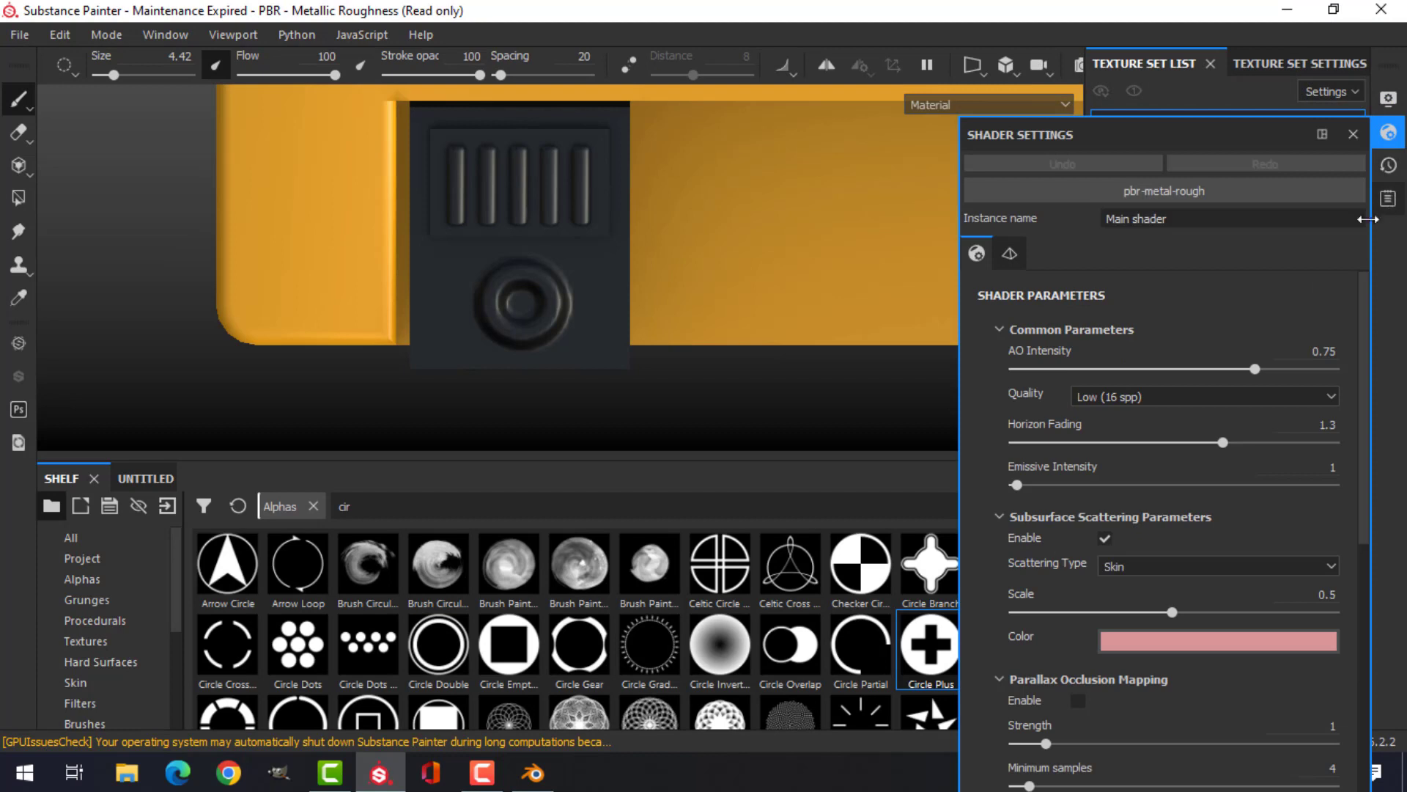
pyautogui.moveTo(1018, 485); pyautogui.dragTo(1044, 484)
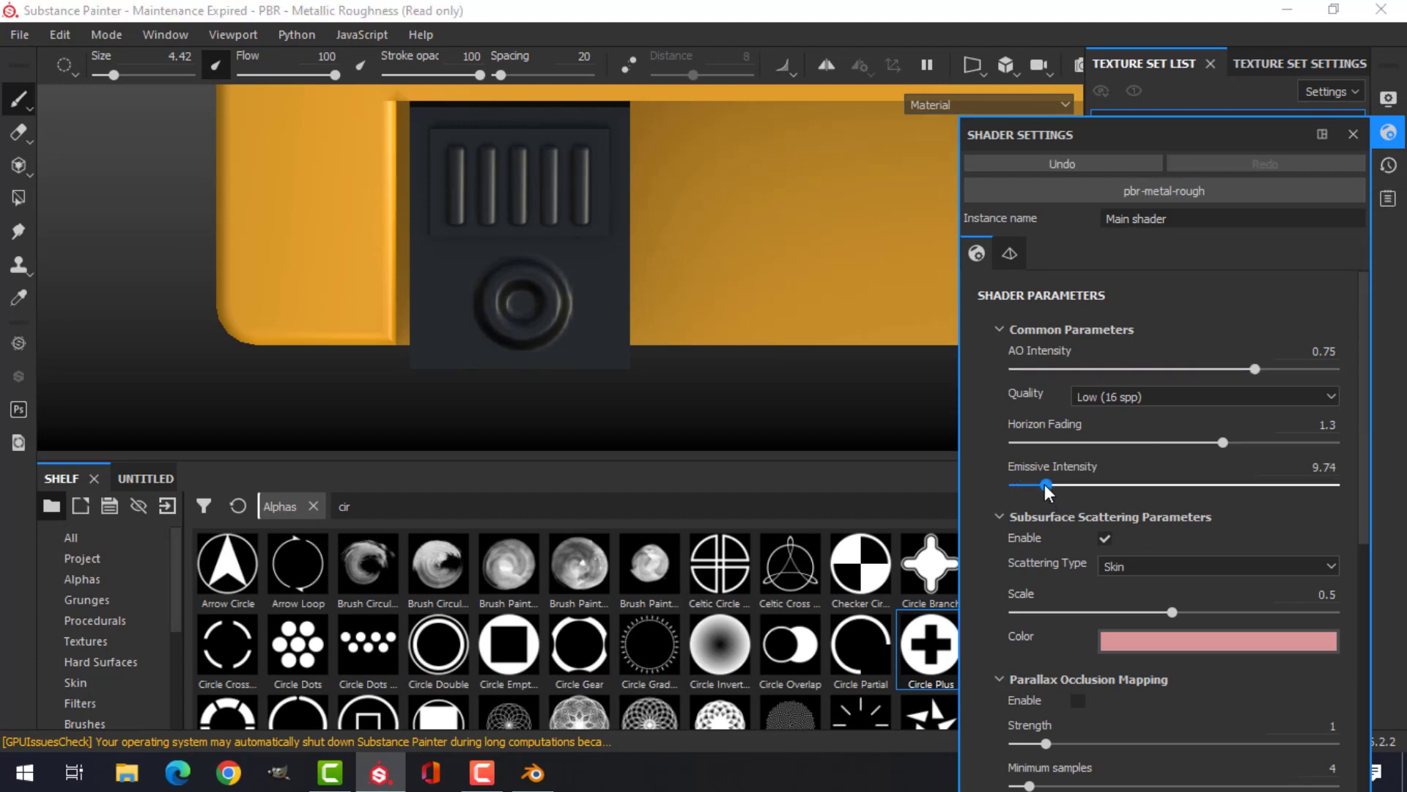
pyautogui.click(1390, 134)
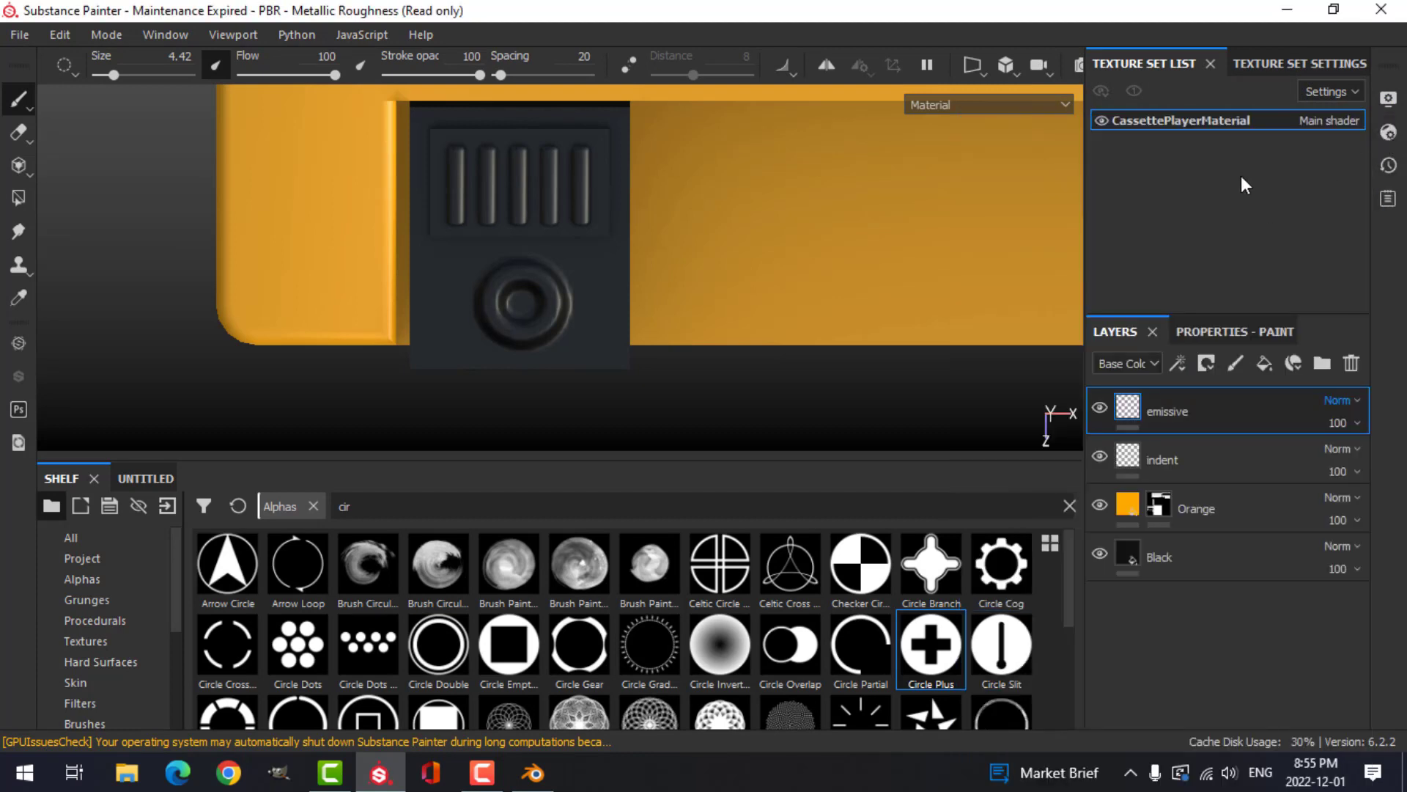
# Add an Emissive channel to the cassette player's texture set.
pyautogui.click(1262, 65)
pyautogui.scroll(-3, 1302, 190)
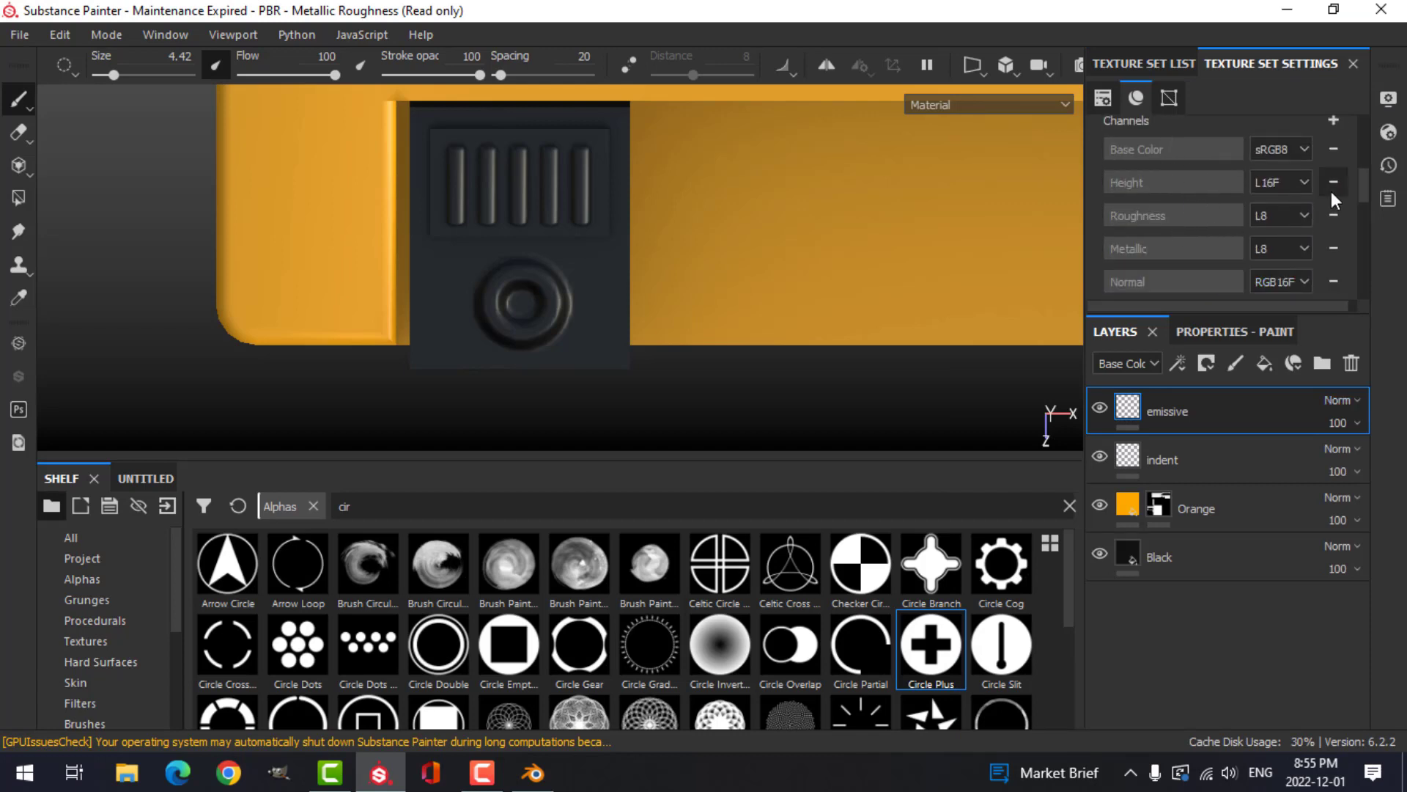
pyautogui.click(1332, 121)
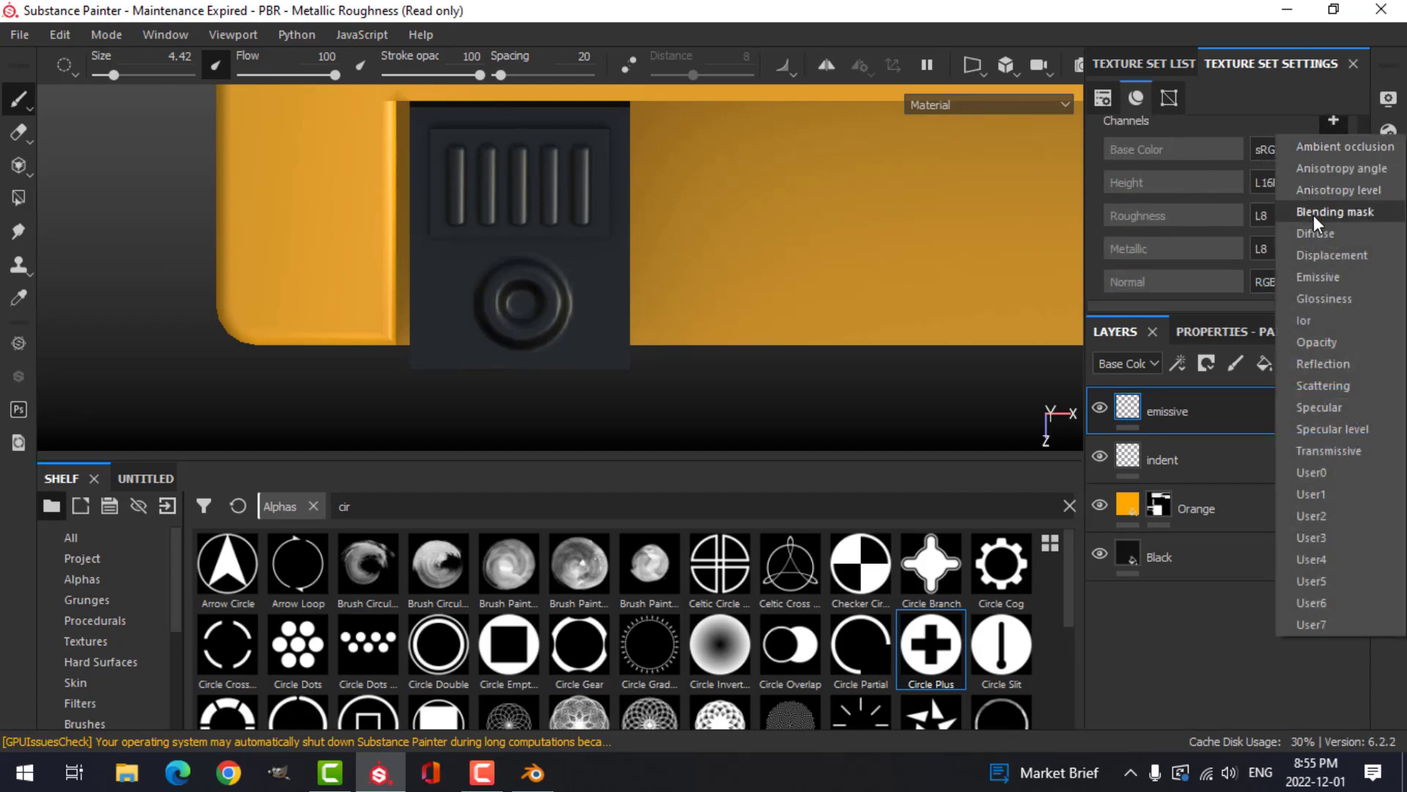
pyautogui.click(1318, 278)
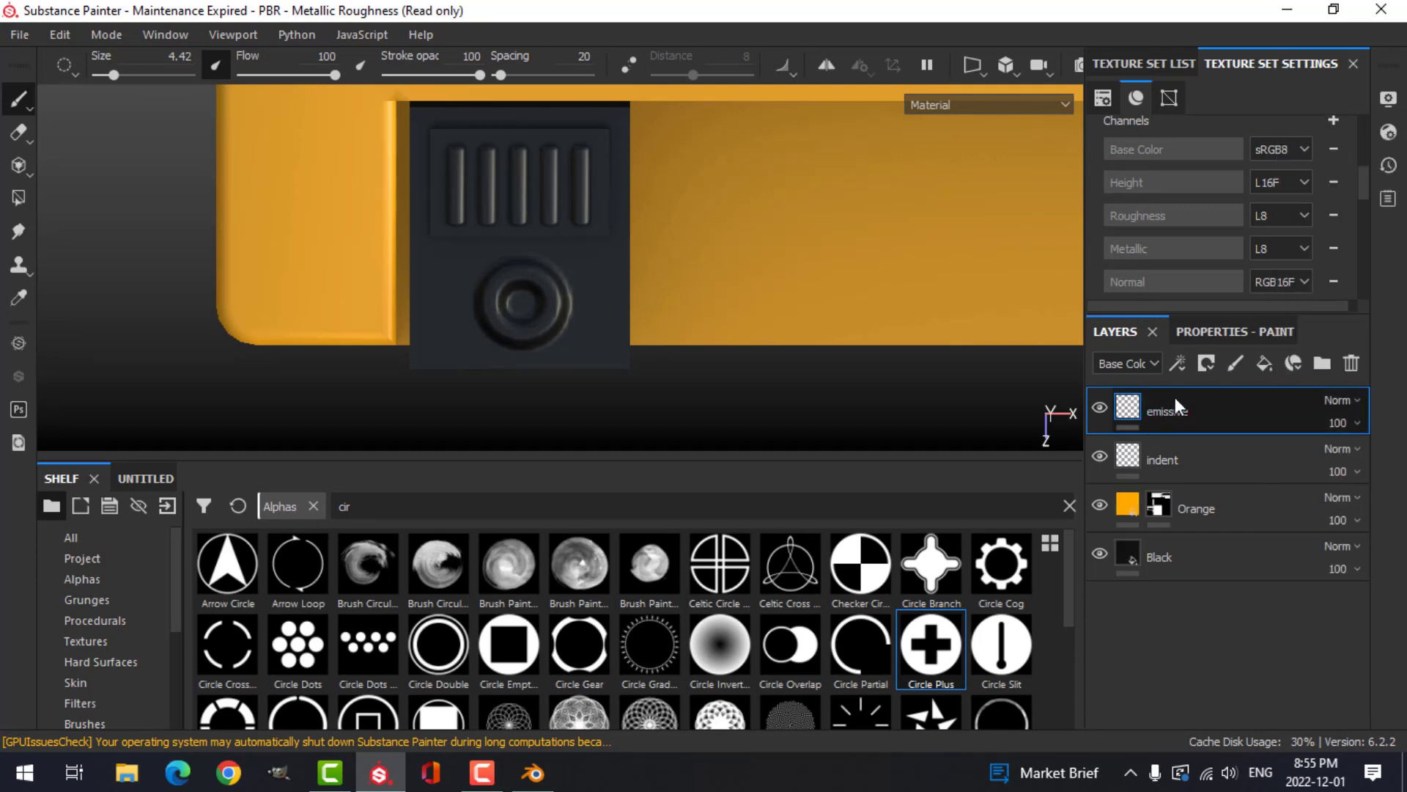
# Limit the brush material to the emissive channel only and set its emissive color to a bright mint green.
pyautogui.click(1225, 329)
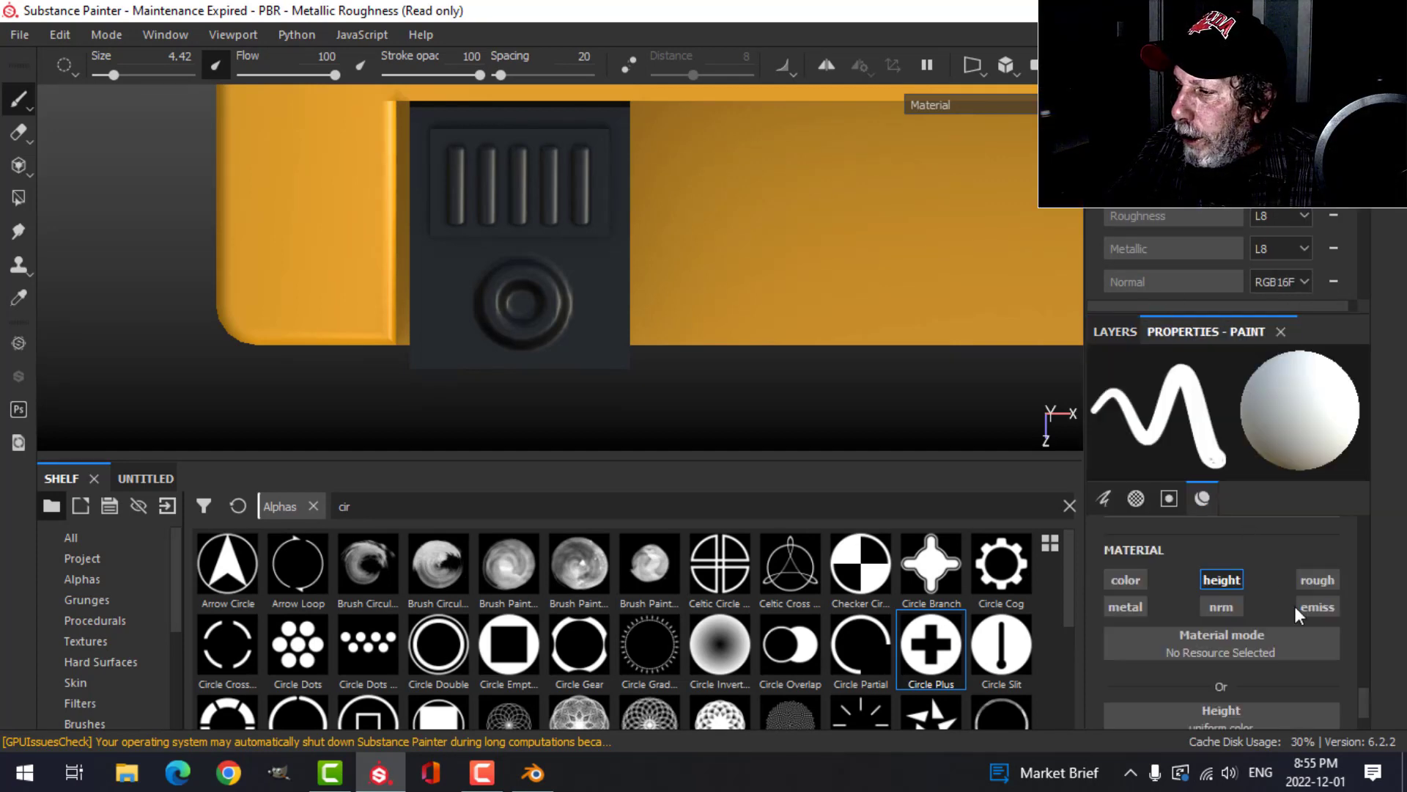
pyautogui.click(1319, 608)
pyautogui.scroll(-1, 1237, 613)
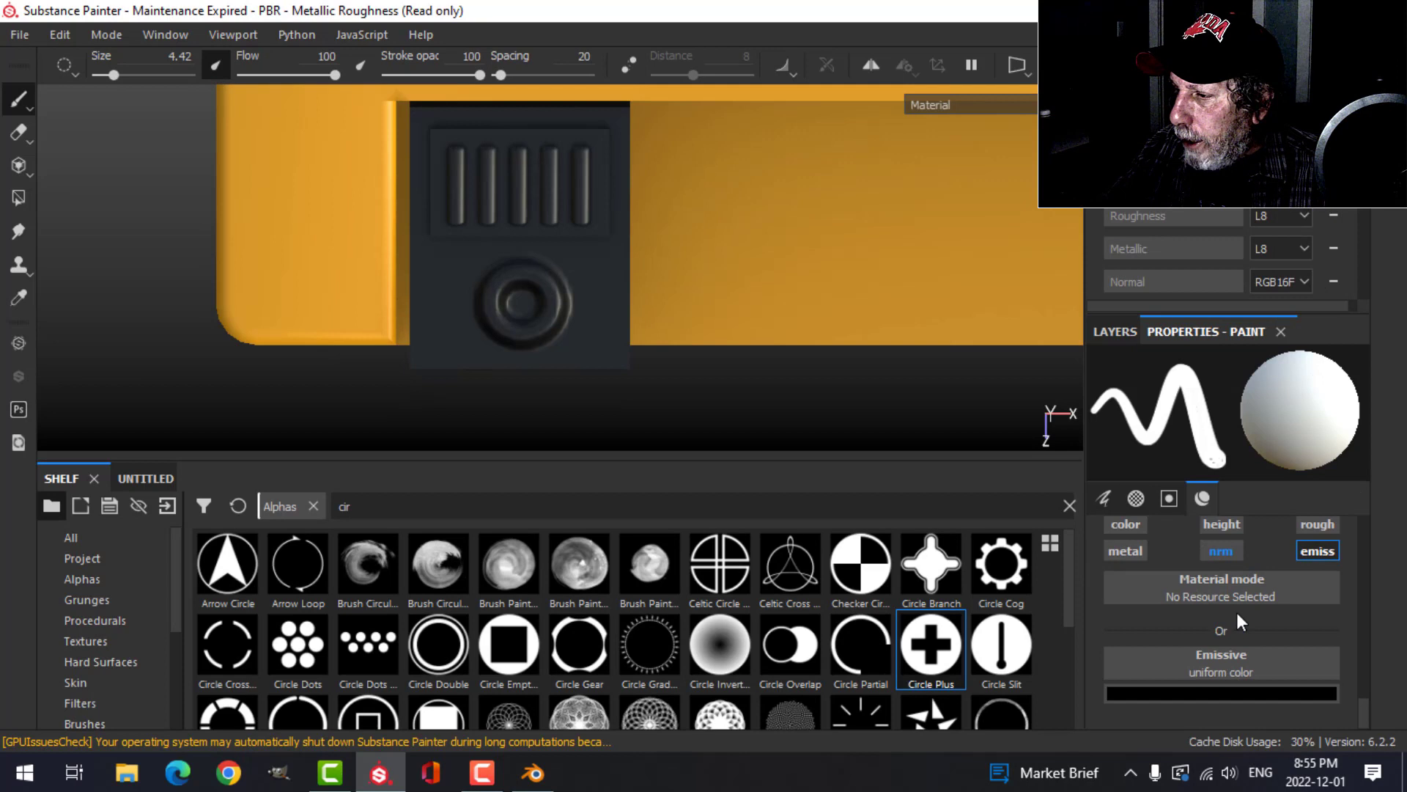
pyautogui.click(1237, 690)
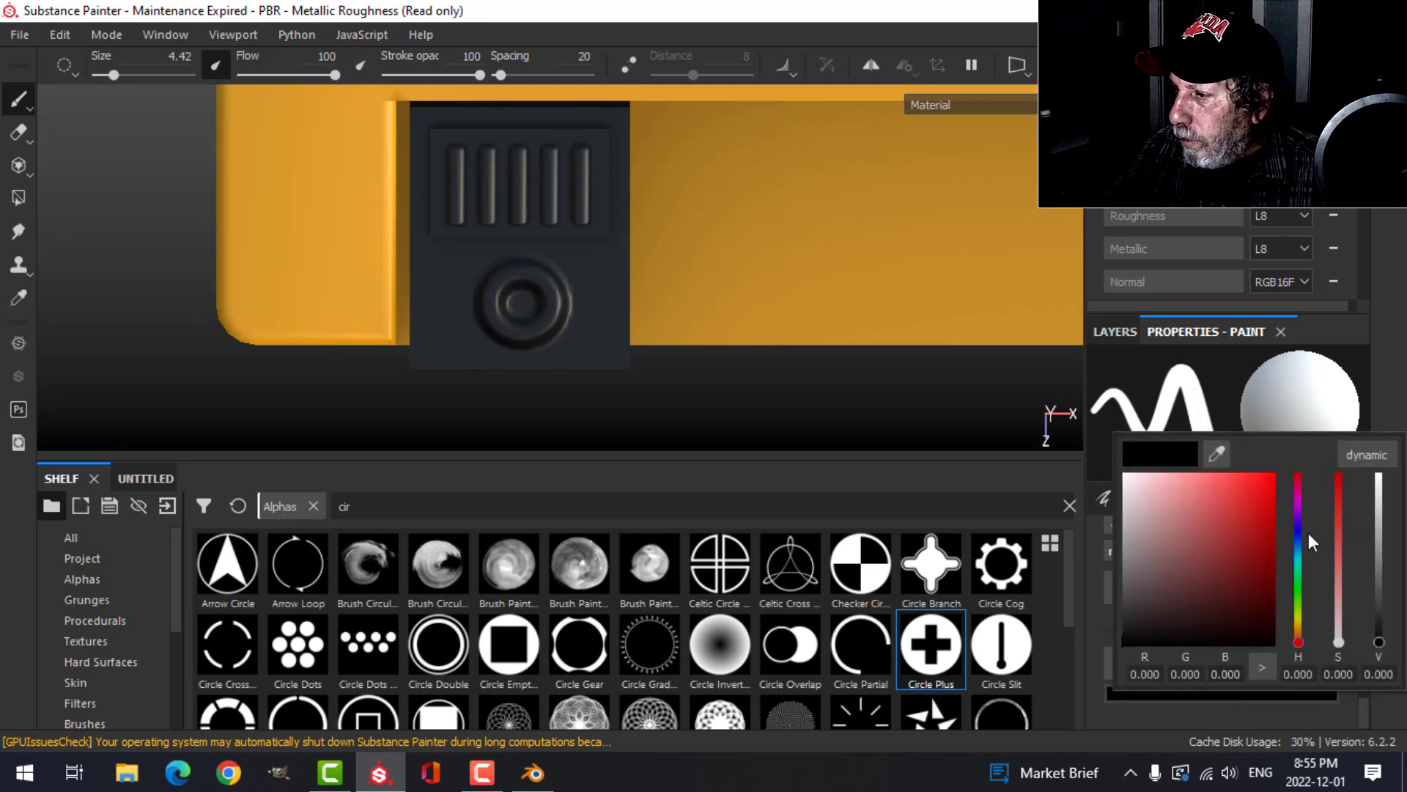
pyautogui.click(1298, 579)
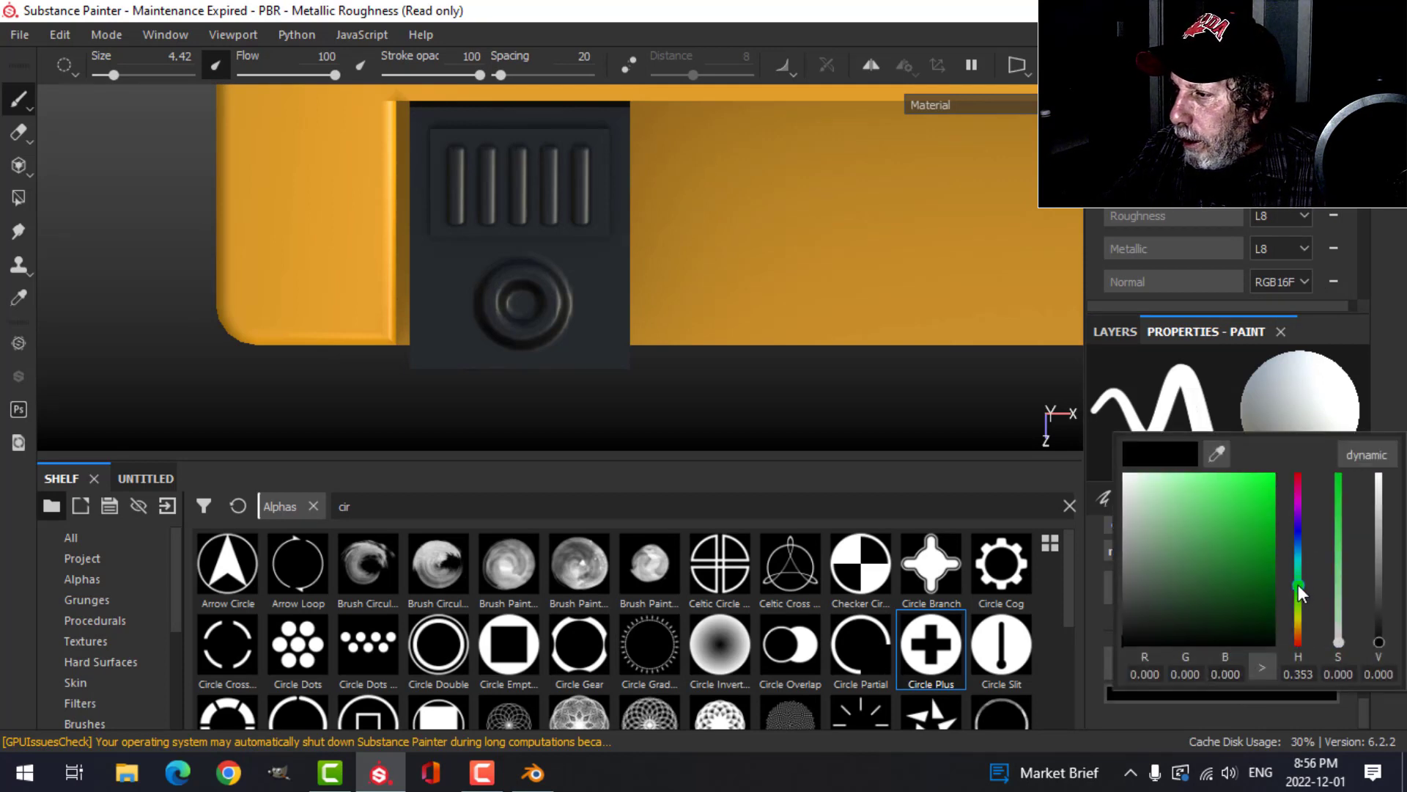
pyautogui.click(1232, 511)
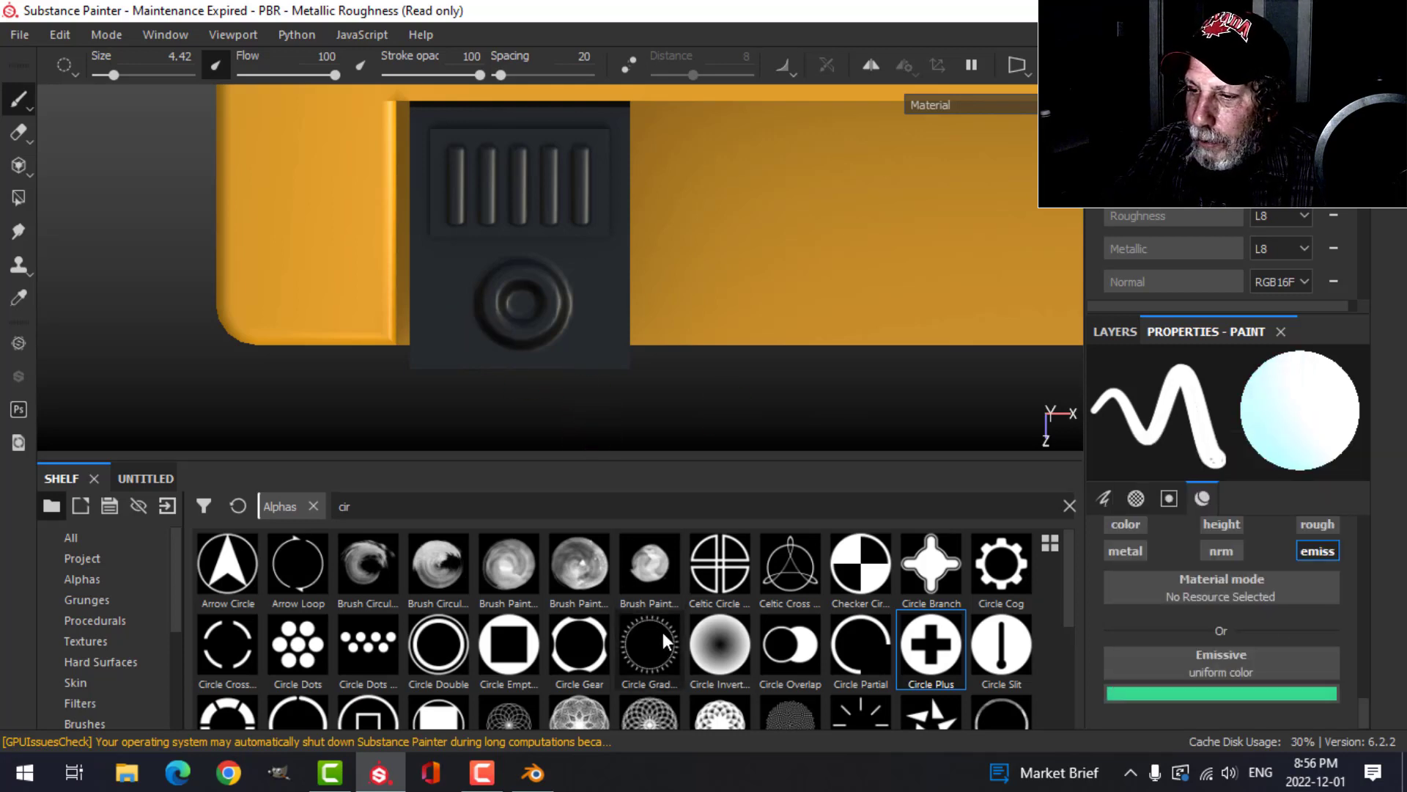
# Load the Shape Circle Squeeze alpha onto the brush and set its squeeze to 1 to make a full circle.
pyautogui.scroll(-3, 745, 650)
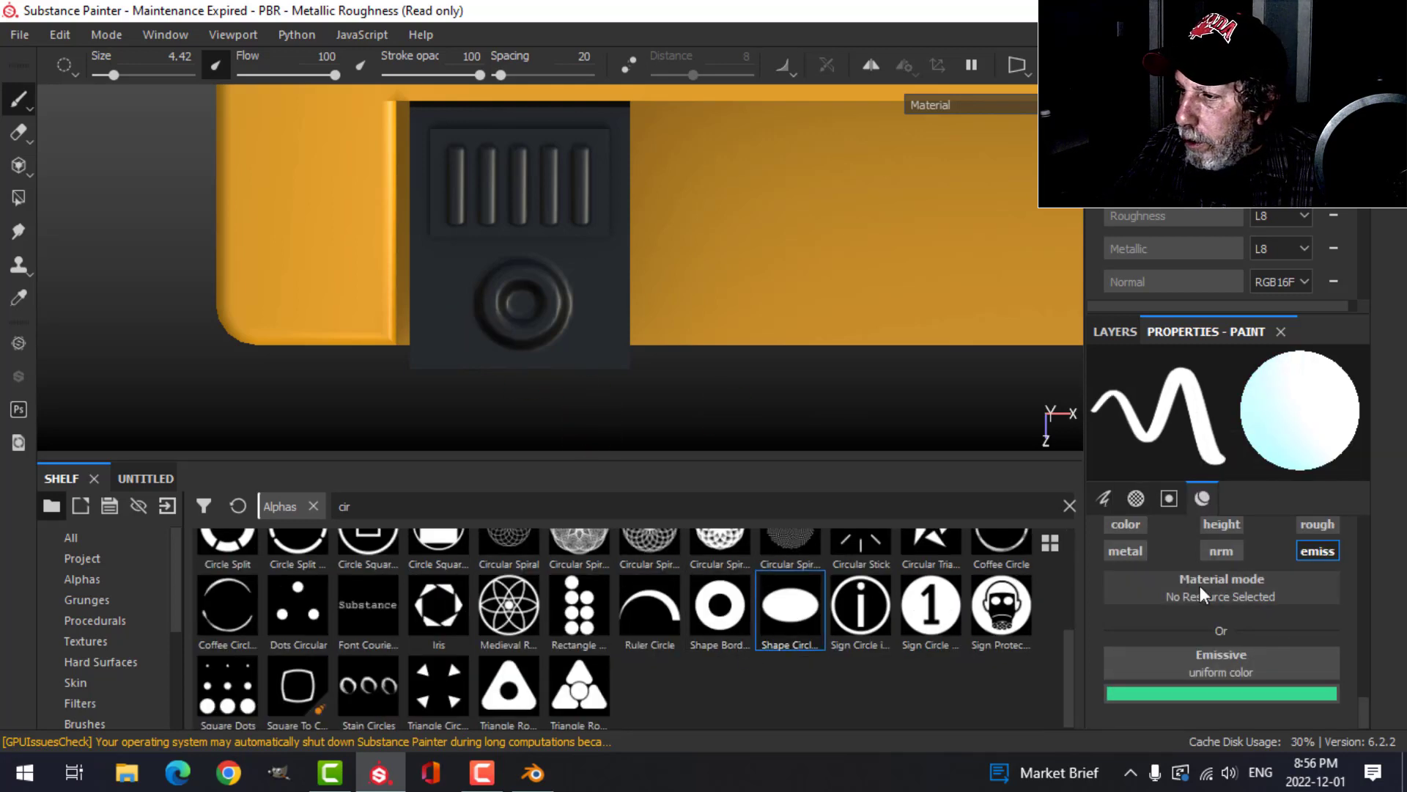
pyautogui.scroll(3, 1199, 586)
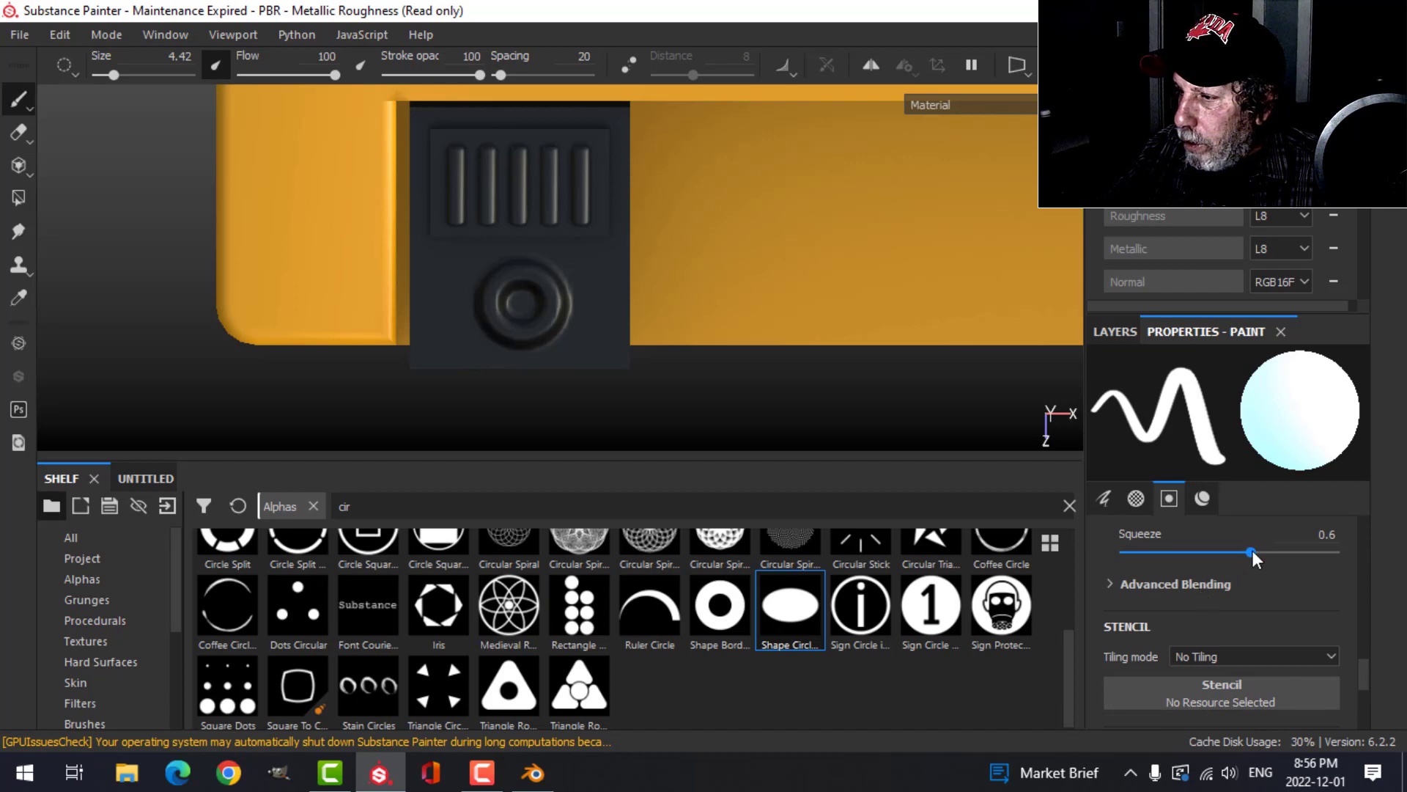
pyautogui.moveTo(1252, 552); pyautogui.dragTo(1335, 551)
pyautogui.scroll(2, 1214, 549)
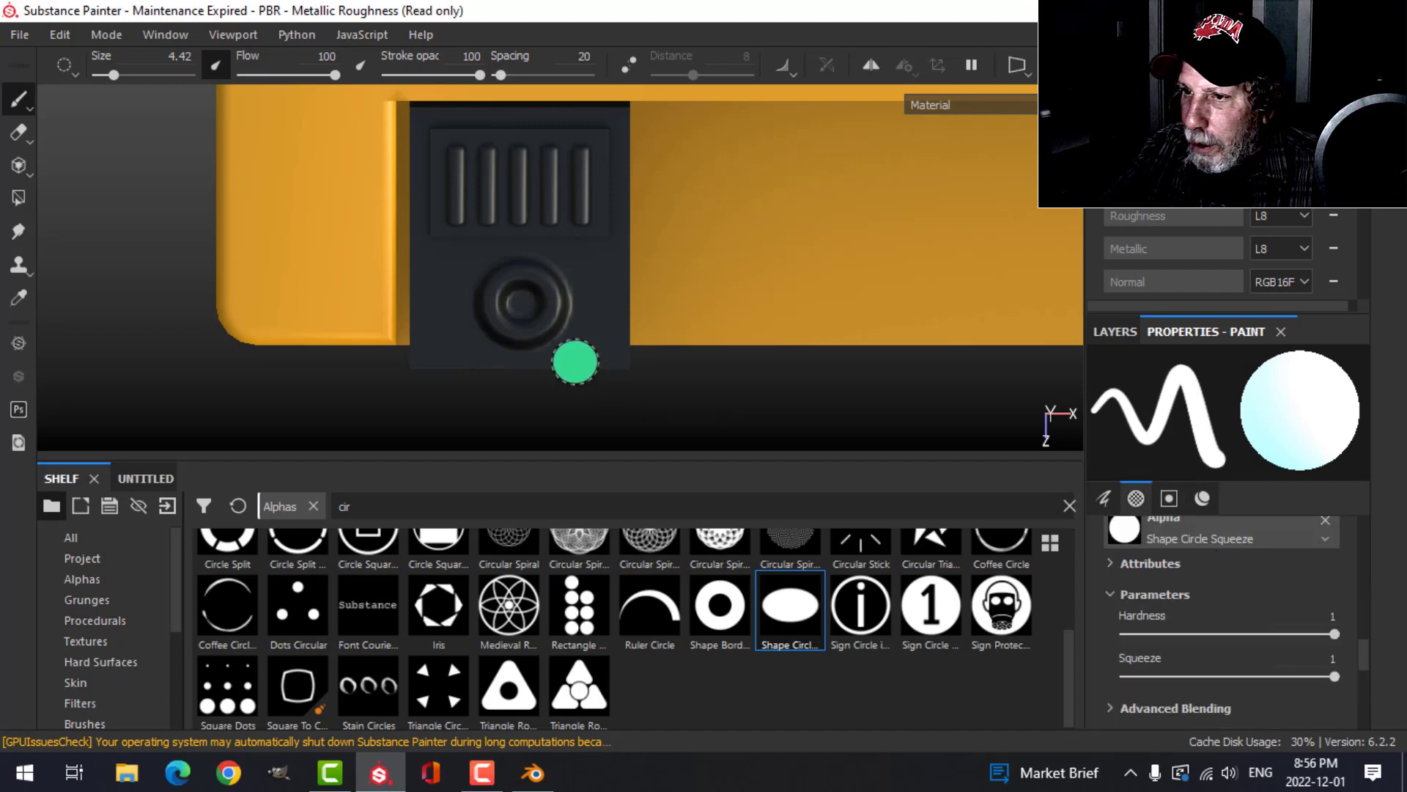
# Stamp the green emissive circle at brush size 3.06 in the center of the indented rings on the black block.
pyautogui.scroll(5, 525, 346)
pyautogui.scroll(2, 541, 342)
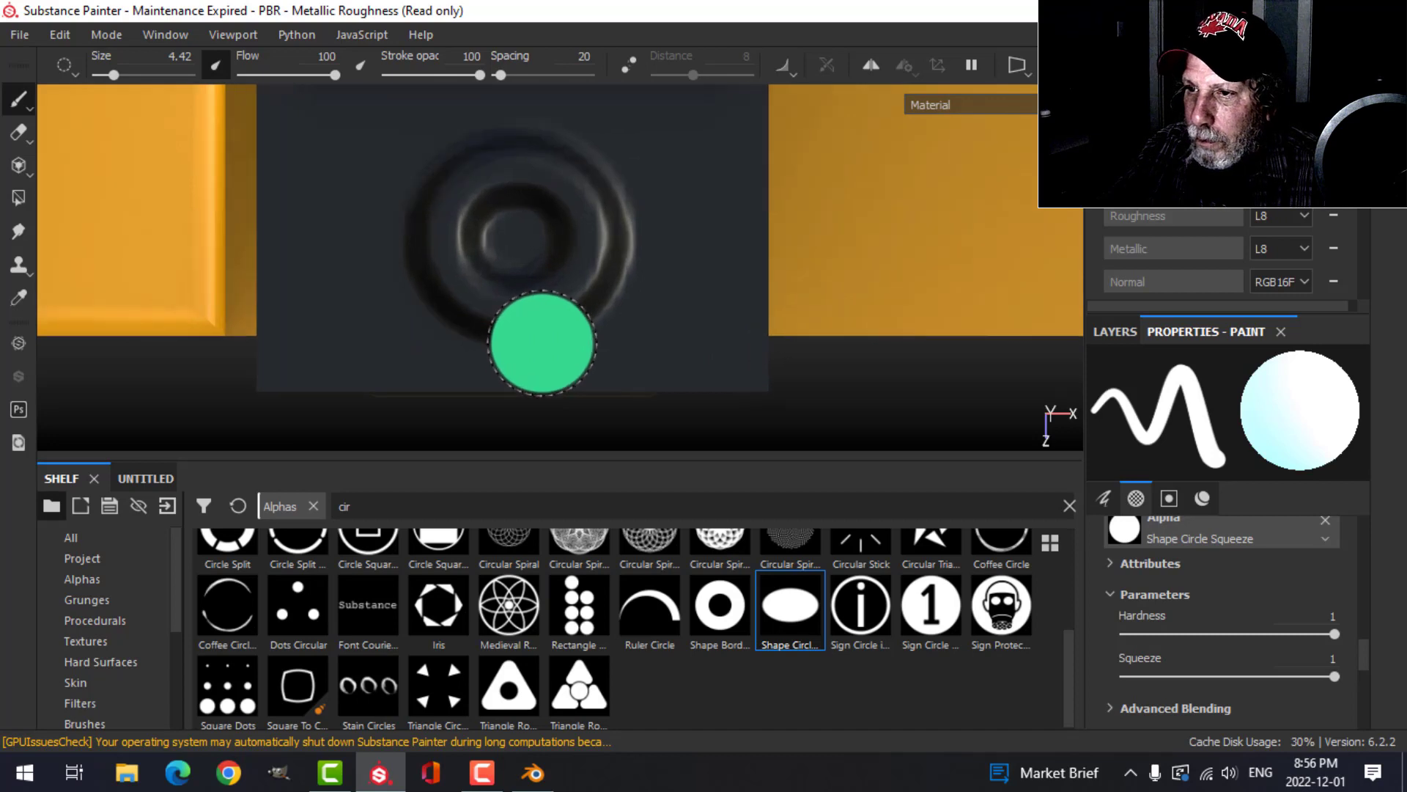
pyautogui.press('[')
pyautogui.press('[')
pyautogui.press('[')
pyautogui.press('[')
pyautogui.press('[')
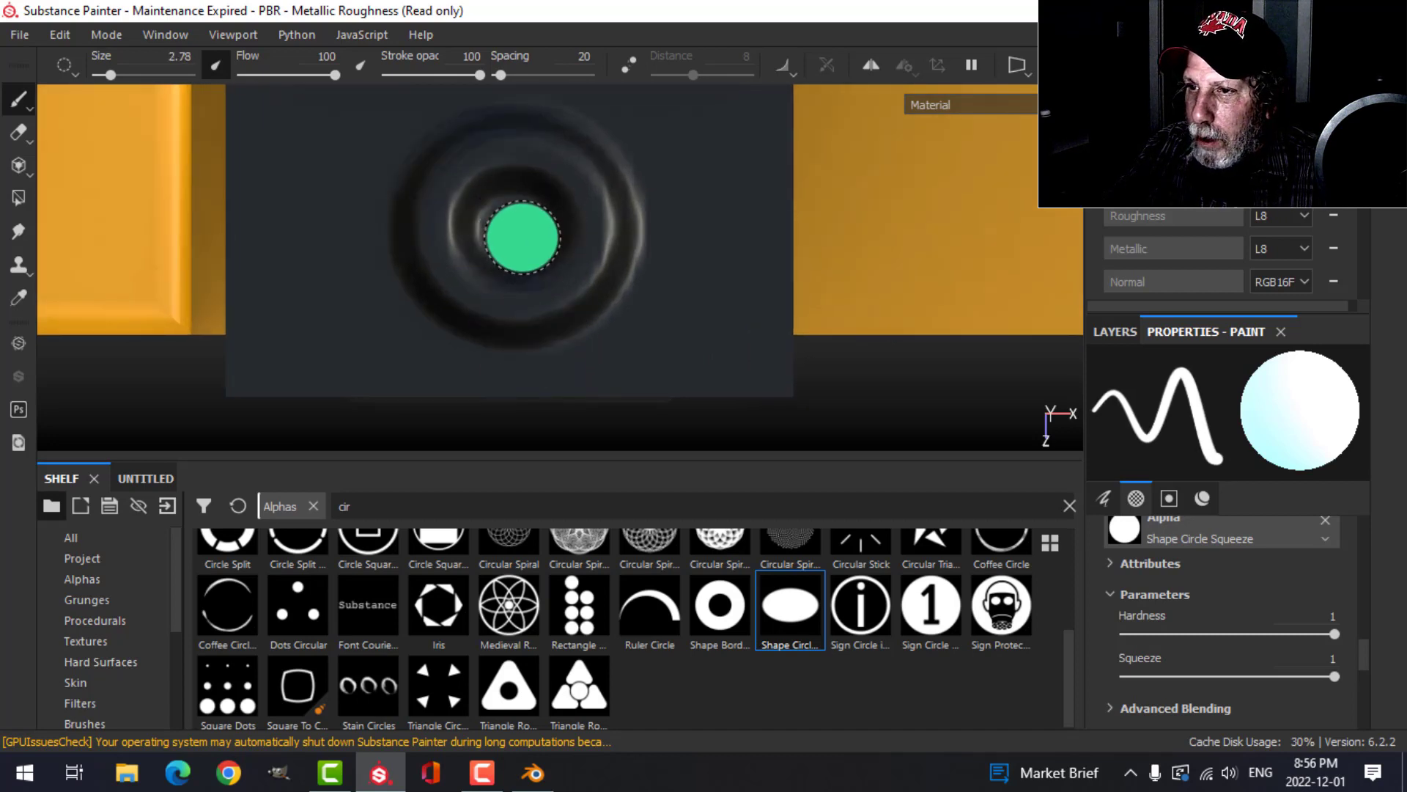
pyautogui.press(']')
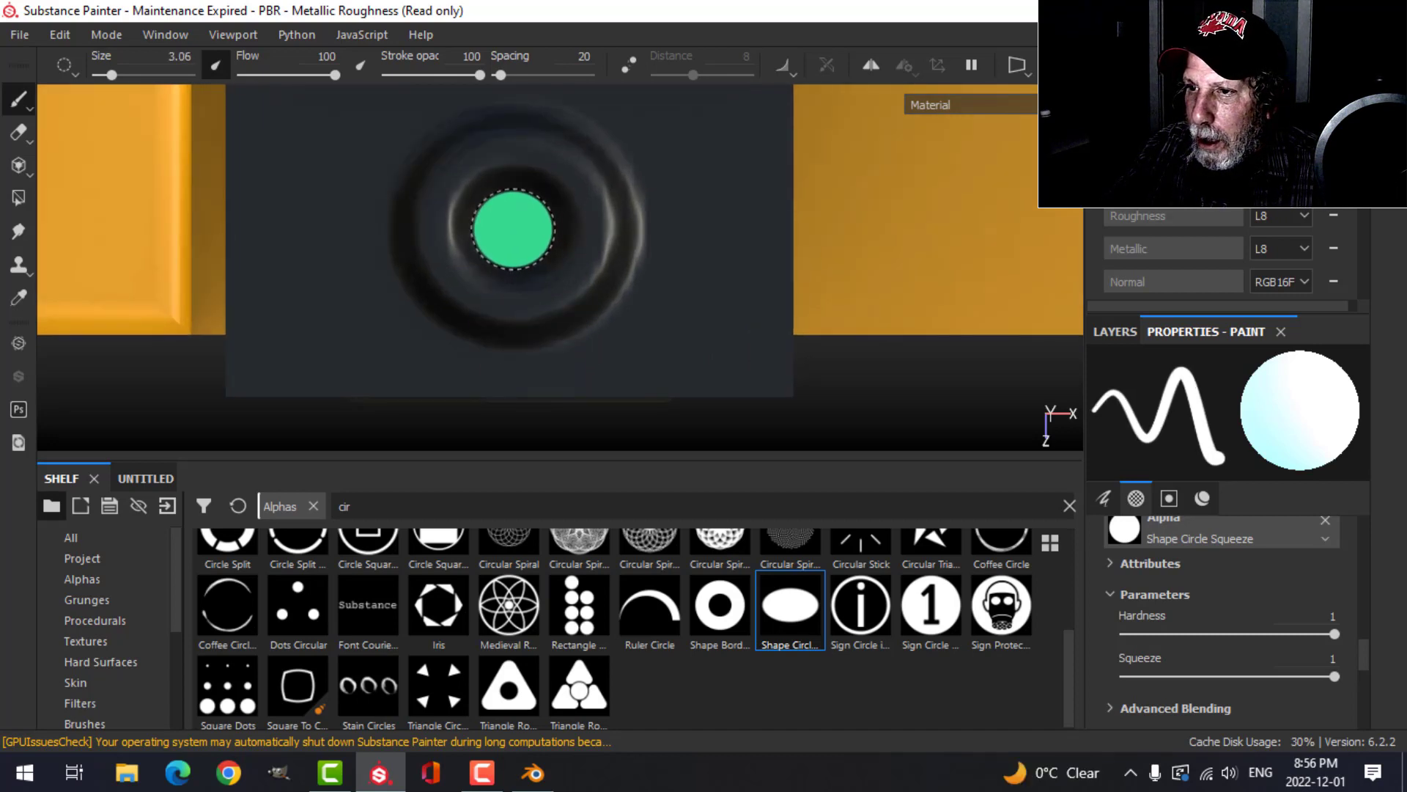
pyautogui.scroll(-3, 657, 323)
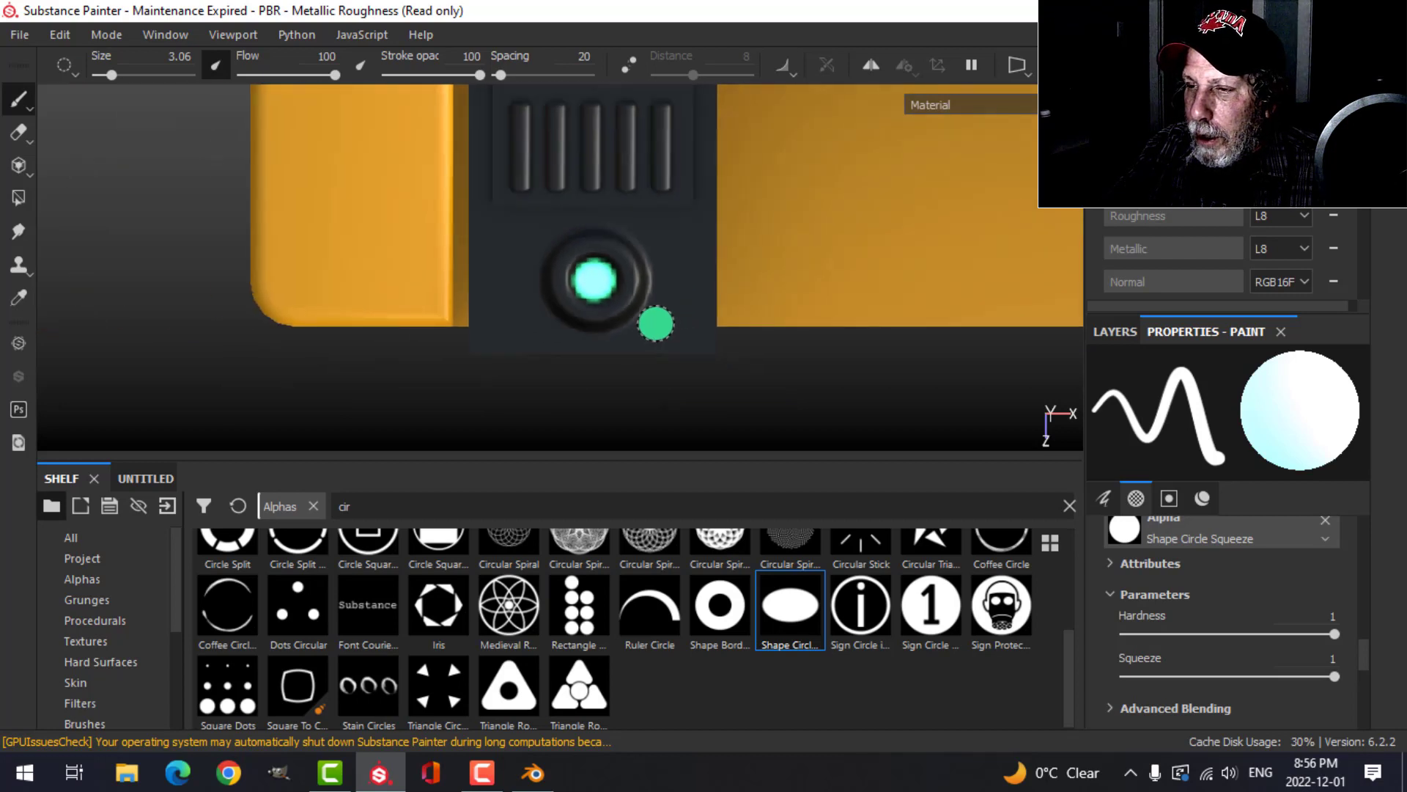
pyautogui.scroll(-3, 691, 346)
pyautogui.keyDown('alt'); pyautogui.moveTo(704, 349); pyautogui.dragTo(774, 281); pyautogui.keyUp('alt')
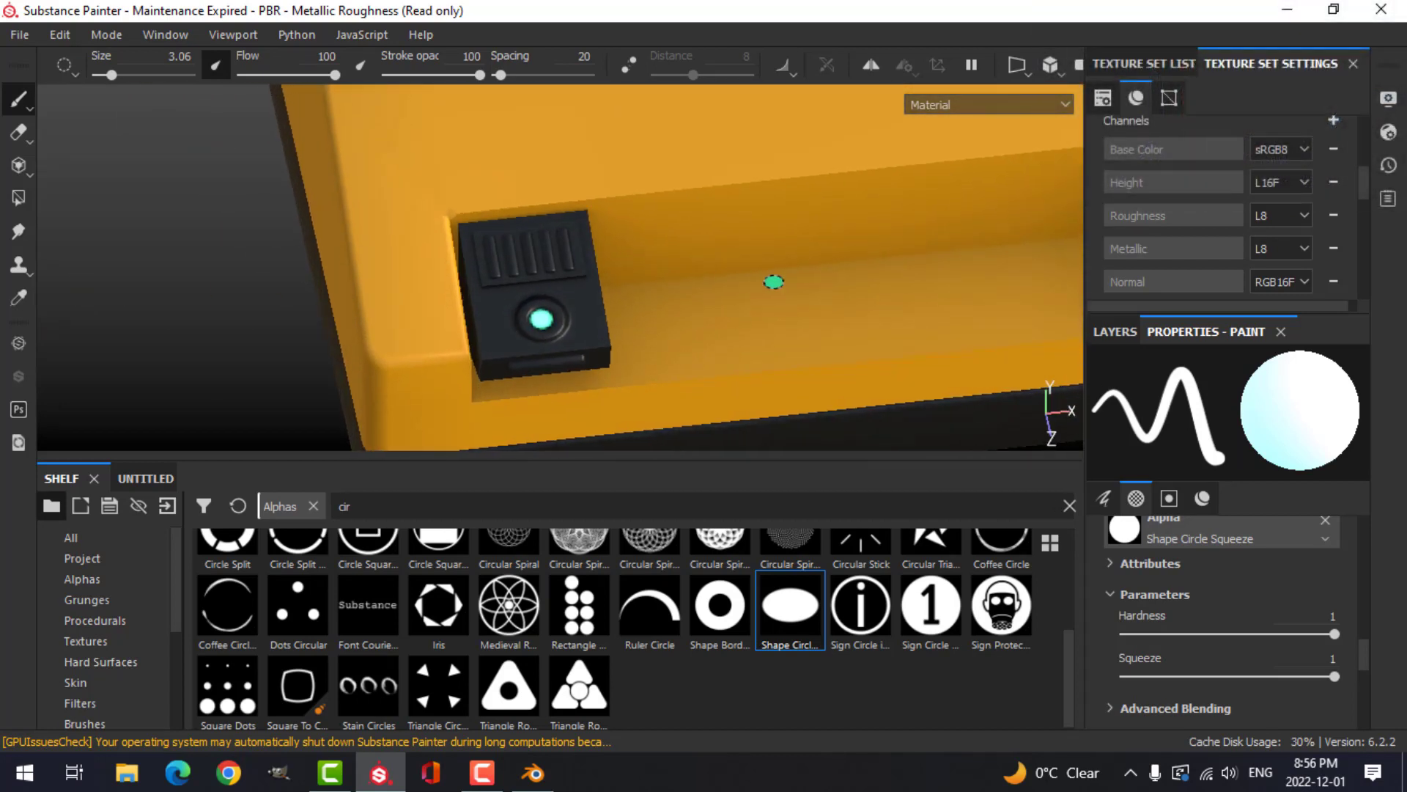
# Activate post effects for the viewport camera, restore all their defaults and enable Glare.
pyautogui.click(1388, 99)
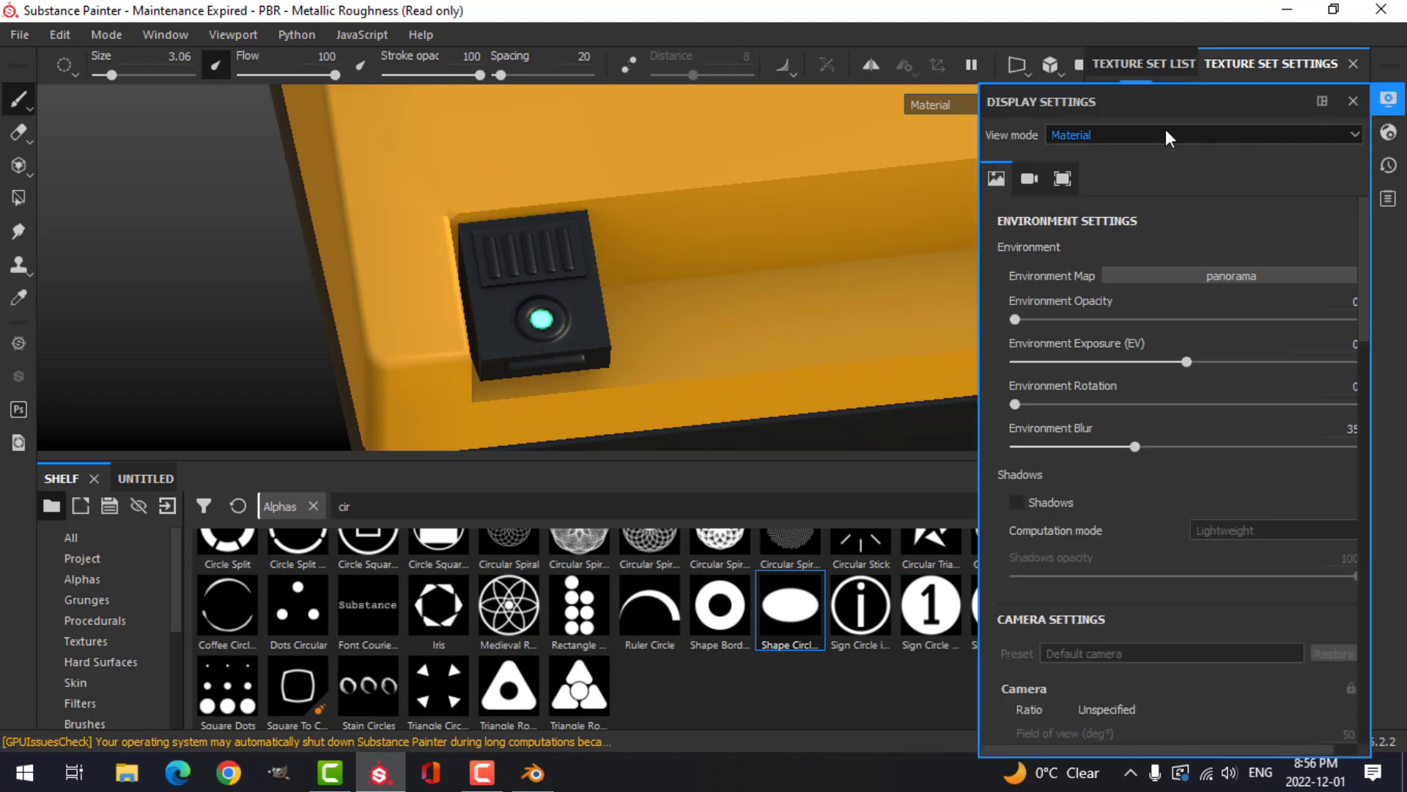
pyautogui.scroll(-3, 1064, 463)
pyautogui.scroll(-8, 1063, 461)
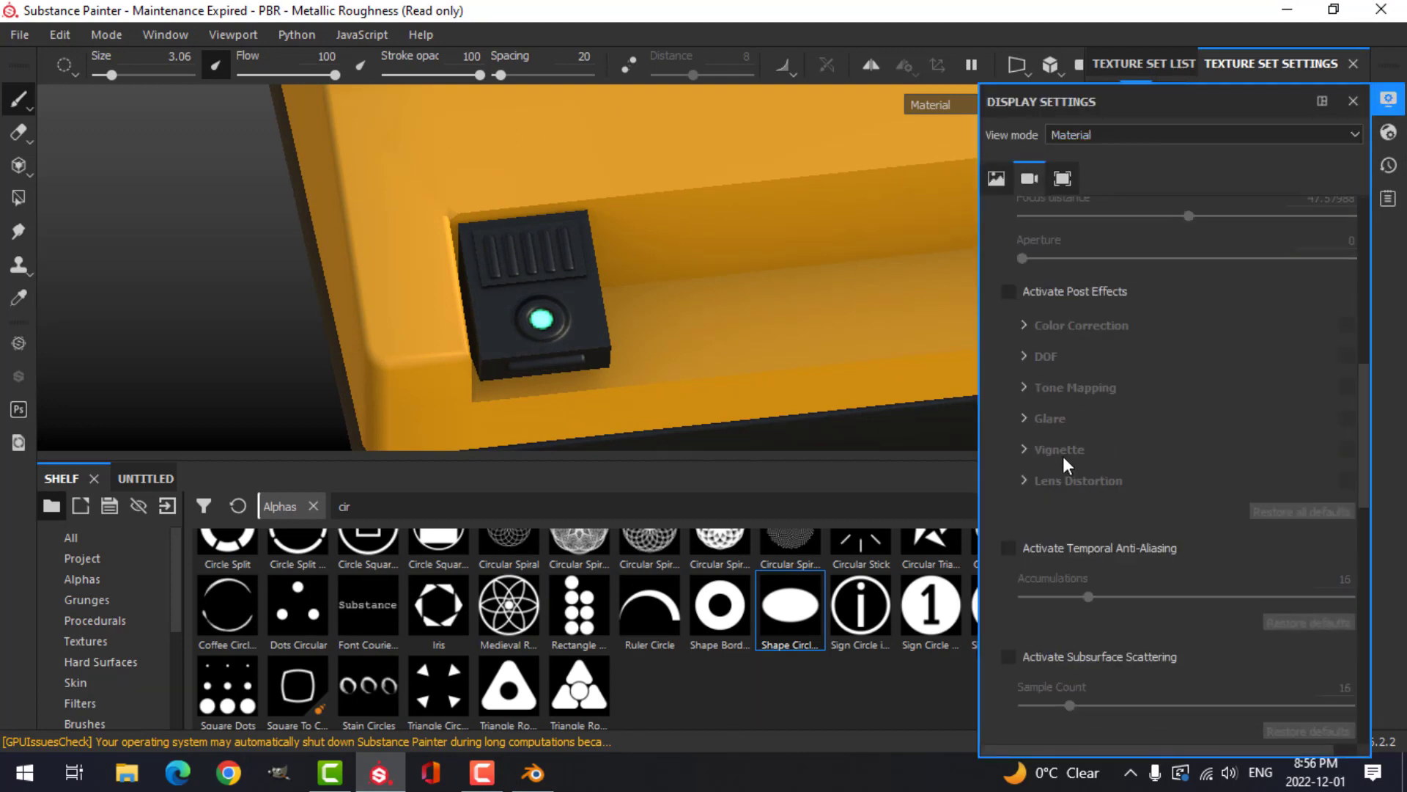
pyautogui.click(1008, 292)
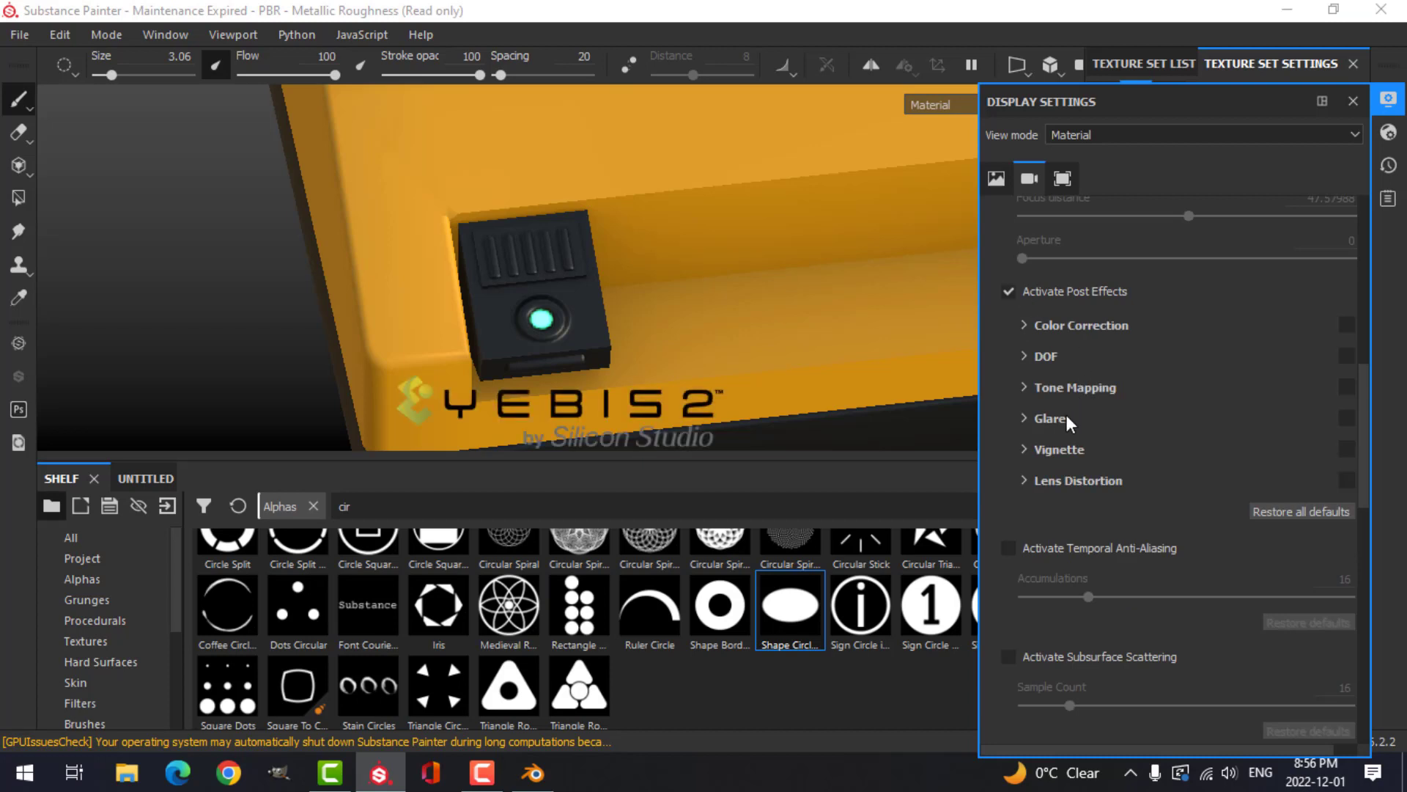
pyautogui.click(1348, 417)
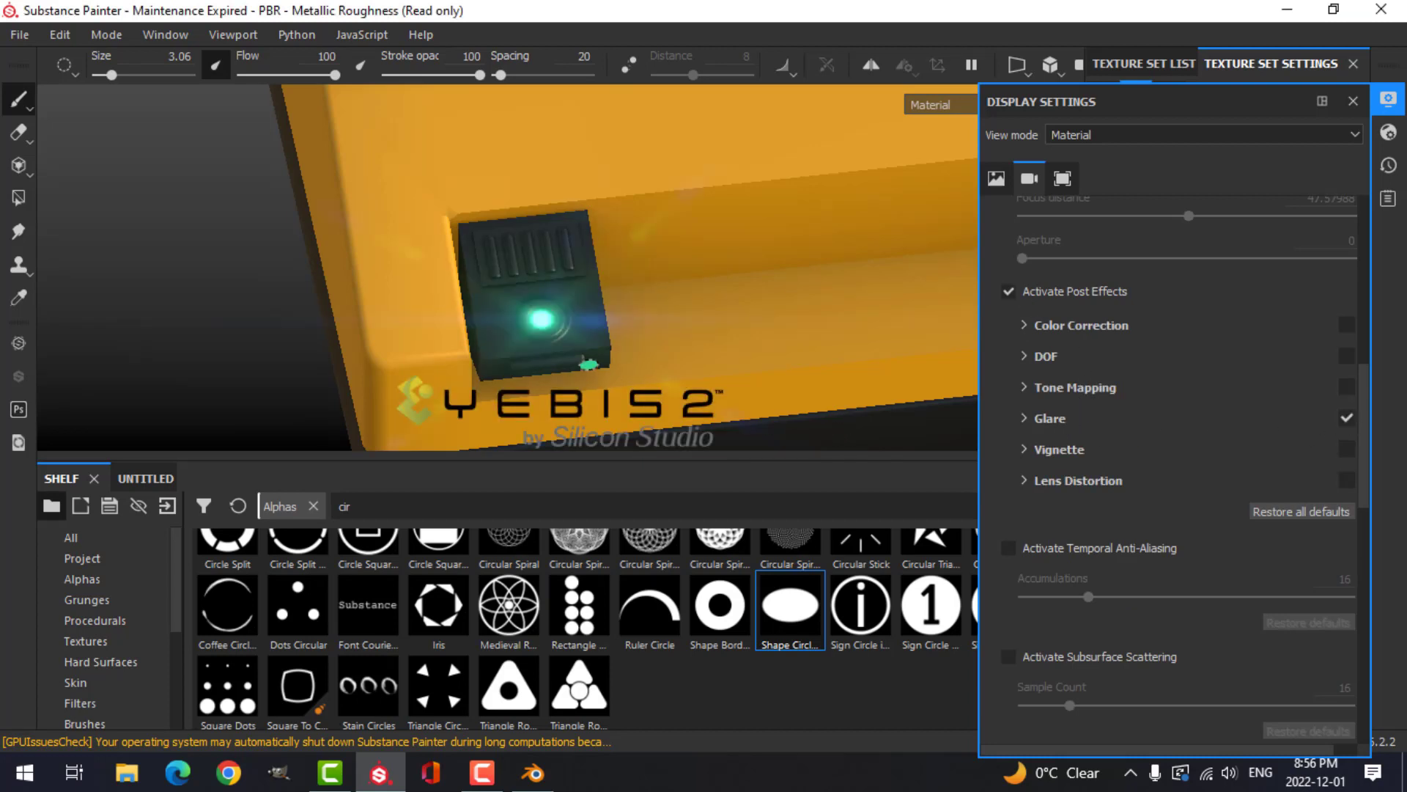
pyautogui.click(1296, 510)
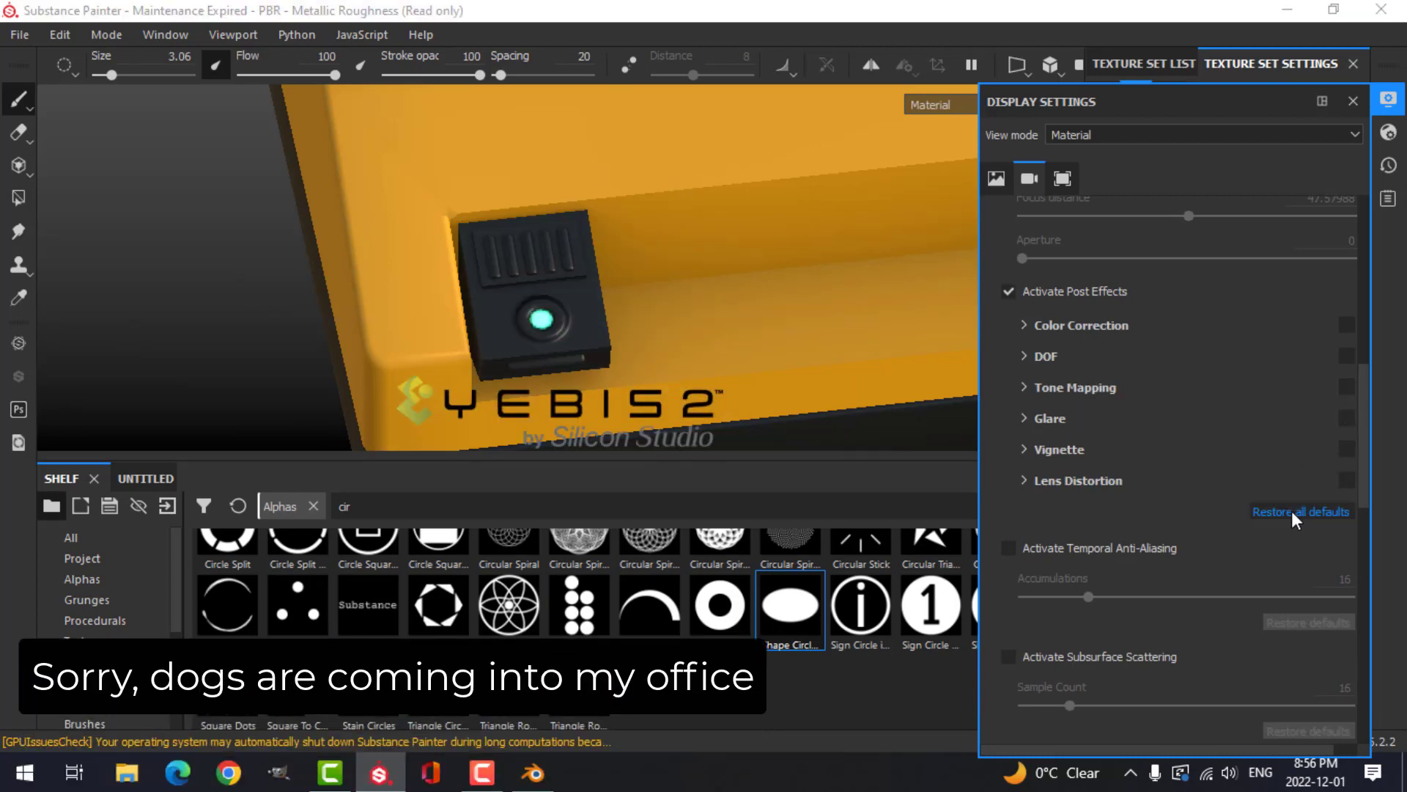
pyautogui.click(1347, 418)
# Set the glare shape to Bloom and its luminance to 0.7, then orbit around the glowing light.
pyautogui.scroll(-1, 1276, 593)
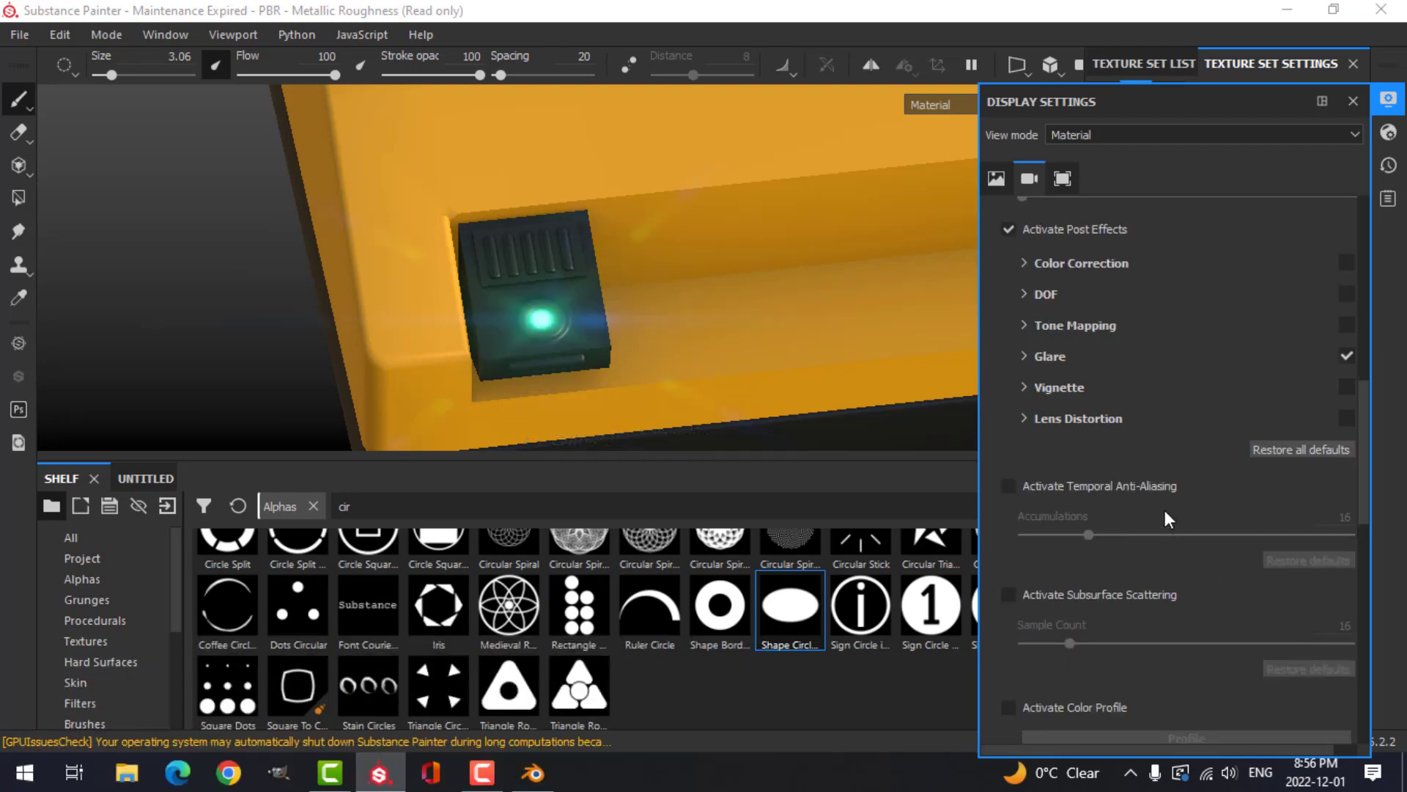
pyautogui.click(1024, 356)
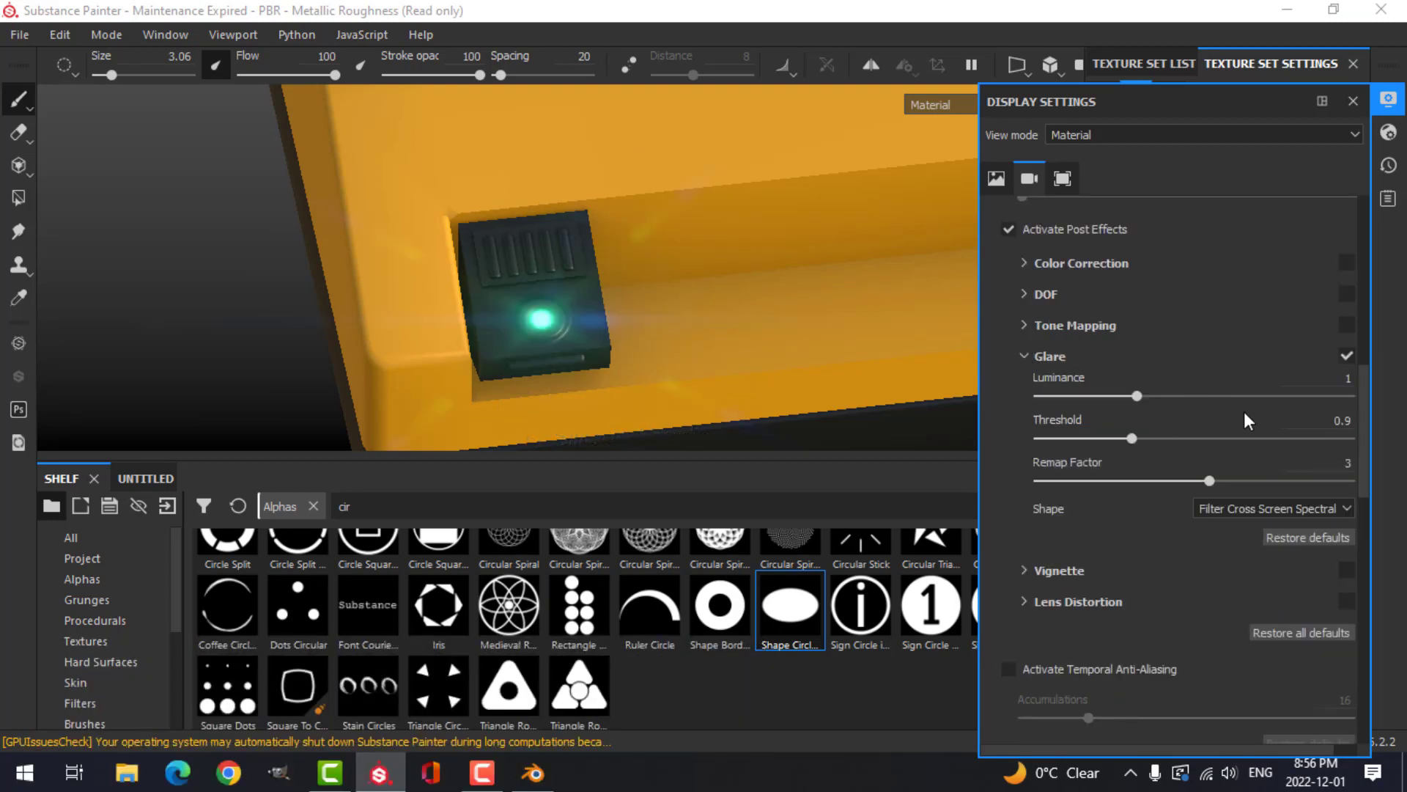
pyautogui.click(1299, 508)
pyautogui.click(1271, 524)
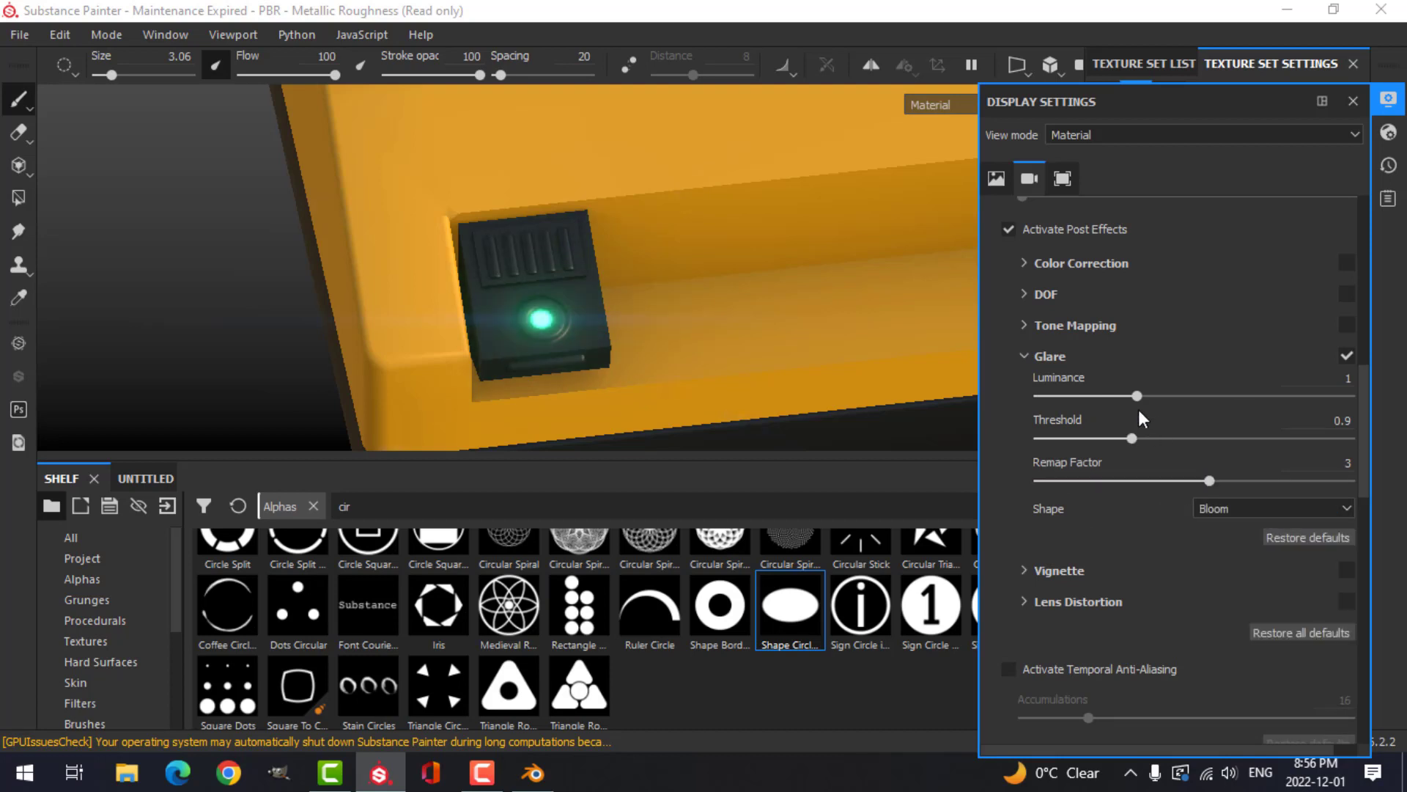
pyautogui.moveTo(1134, 398); pyautogui.dragTo(1120, 398)
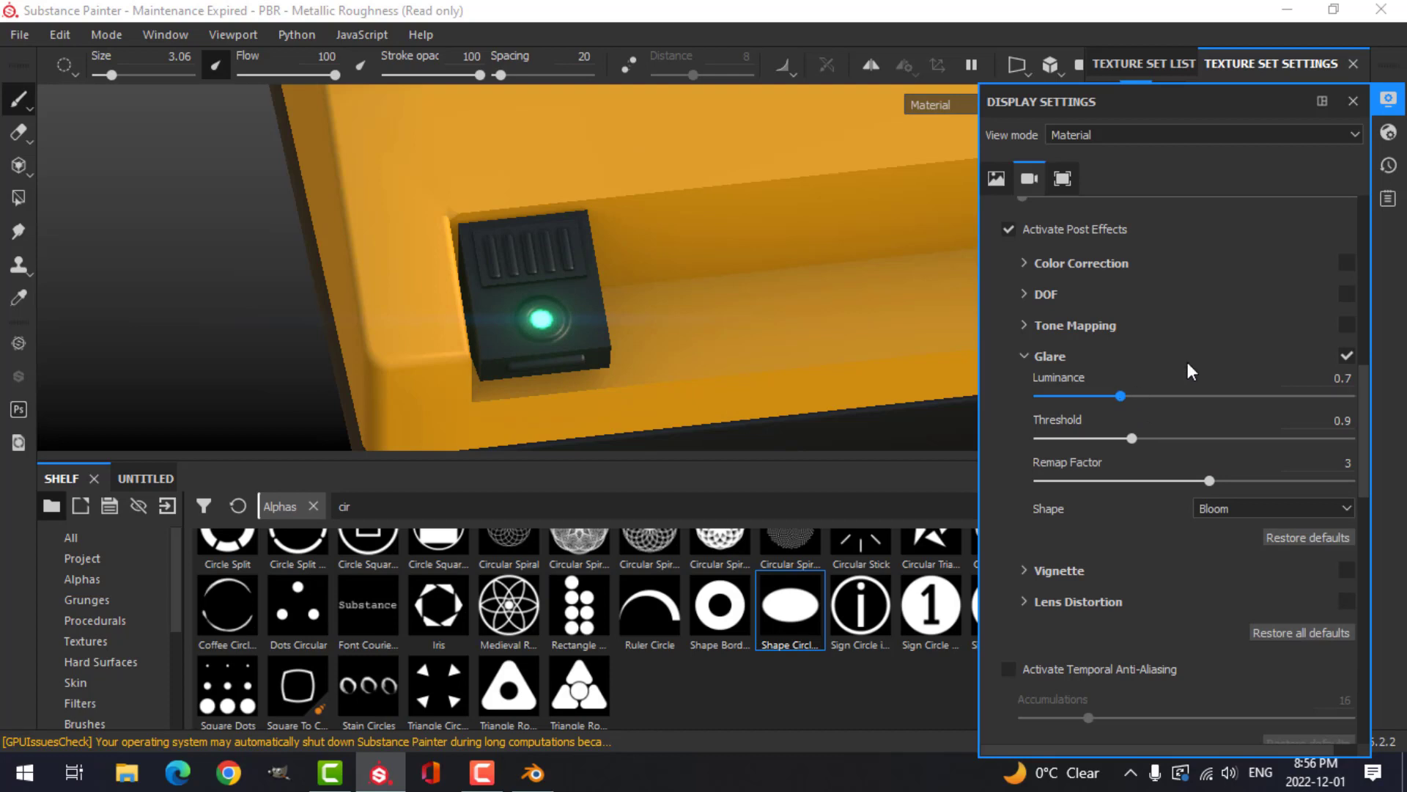
pyautogui.click(1388, 98)
pyautogui.keyDown('alt'); pyautogui.moveTo(923, 275); pyautogui.dragTo(895, 277); pyautogui.keyUp('alt')
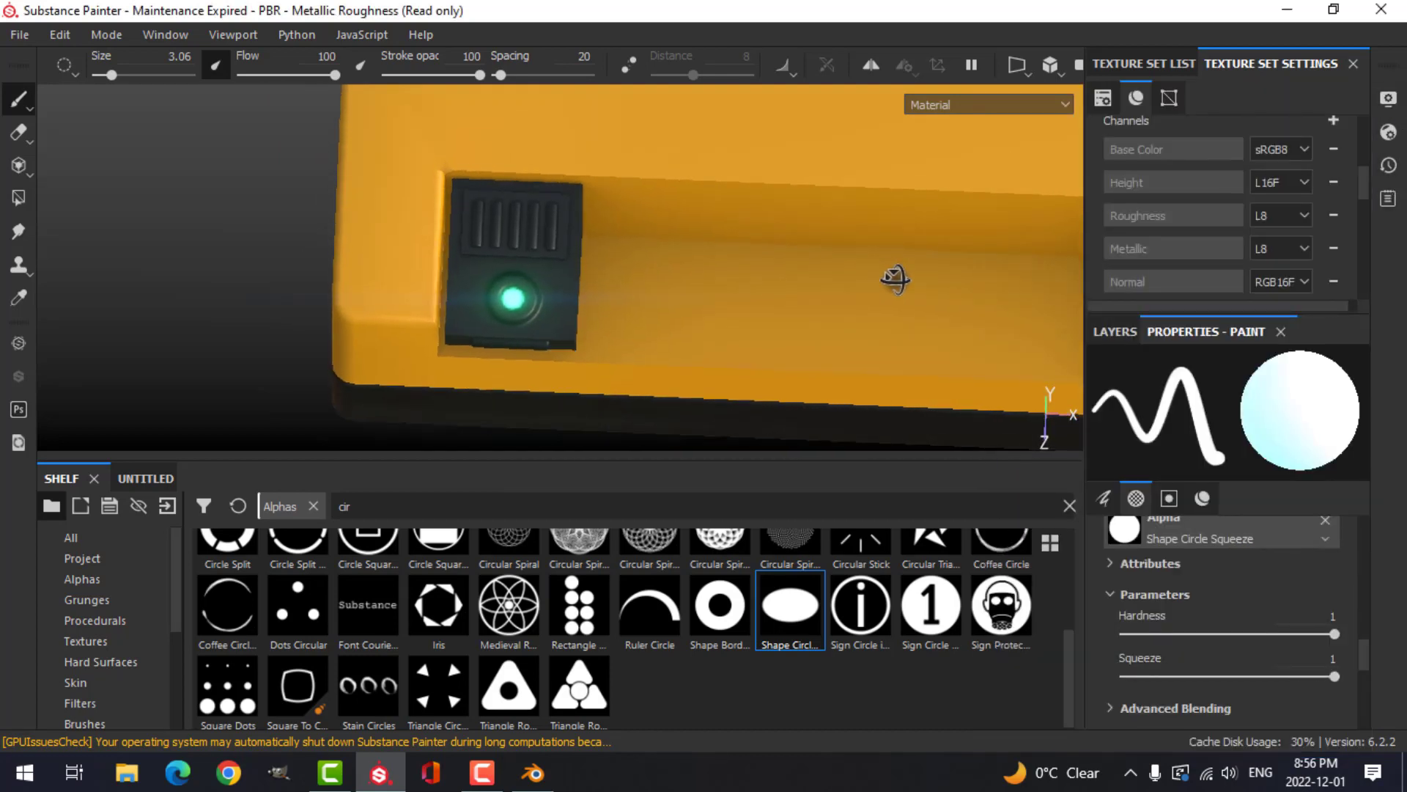
# Try the texture set at a size of 2048 to compare the light's sharpness, and return it to 1024.
pyautogui.scroll(4, 880, 298)
pyautogui.keyDown('alt'); pyautogui.moveTo(732, 323); pyautogui.dragTo(788, 327); pyautogui.keyUp('alt')
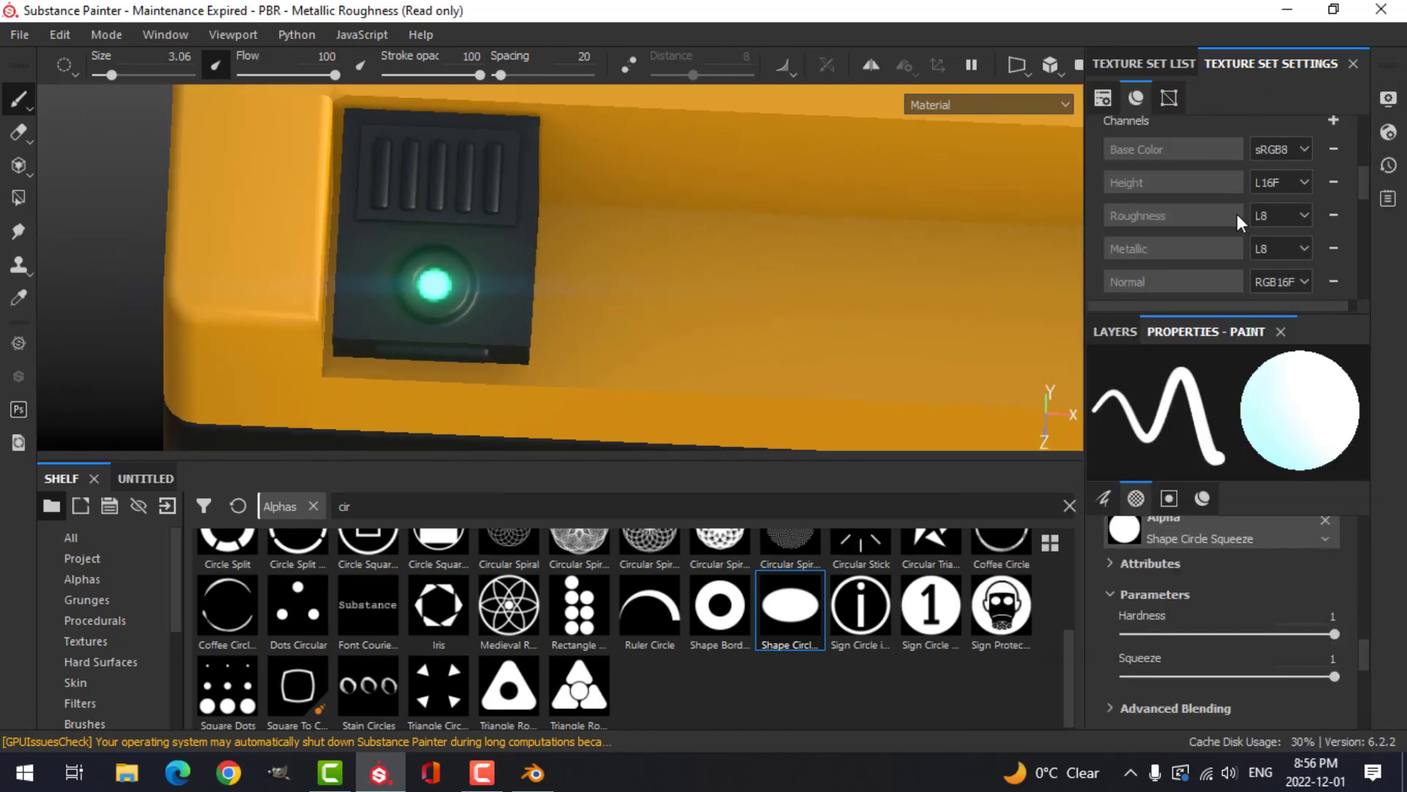
pyautogui.scroll(4, 1237, 206)
pyautogui.click(1241, 259)
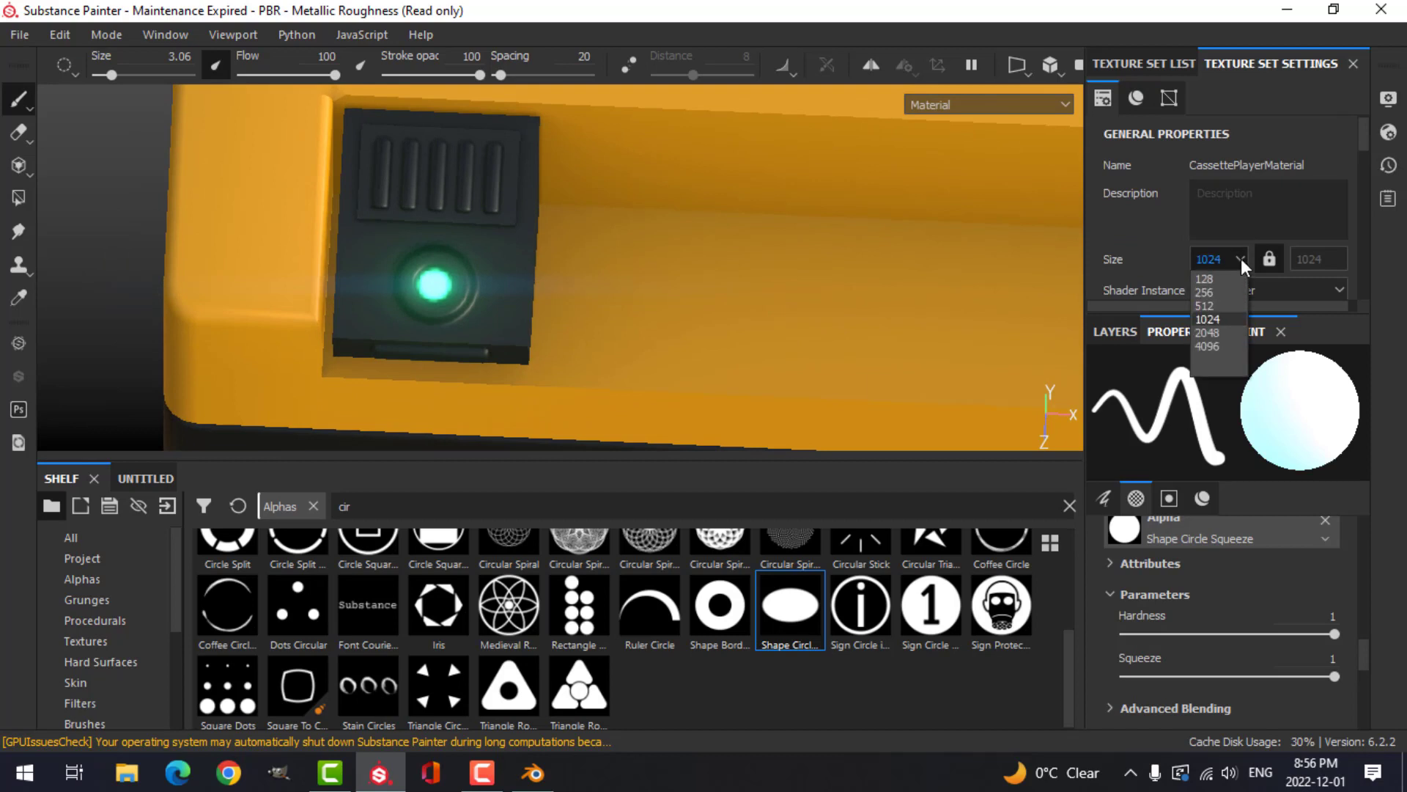
pyautogui.click(1208, 332)
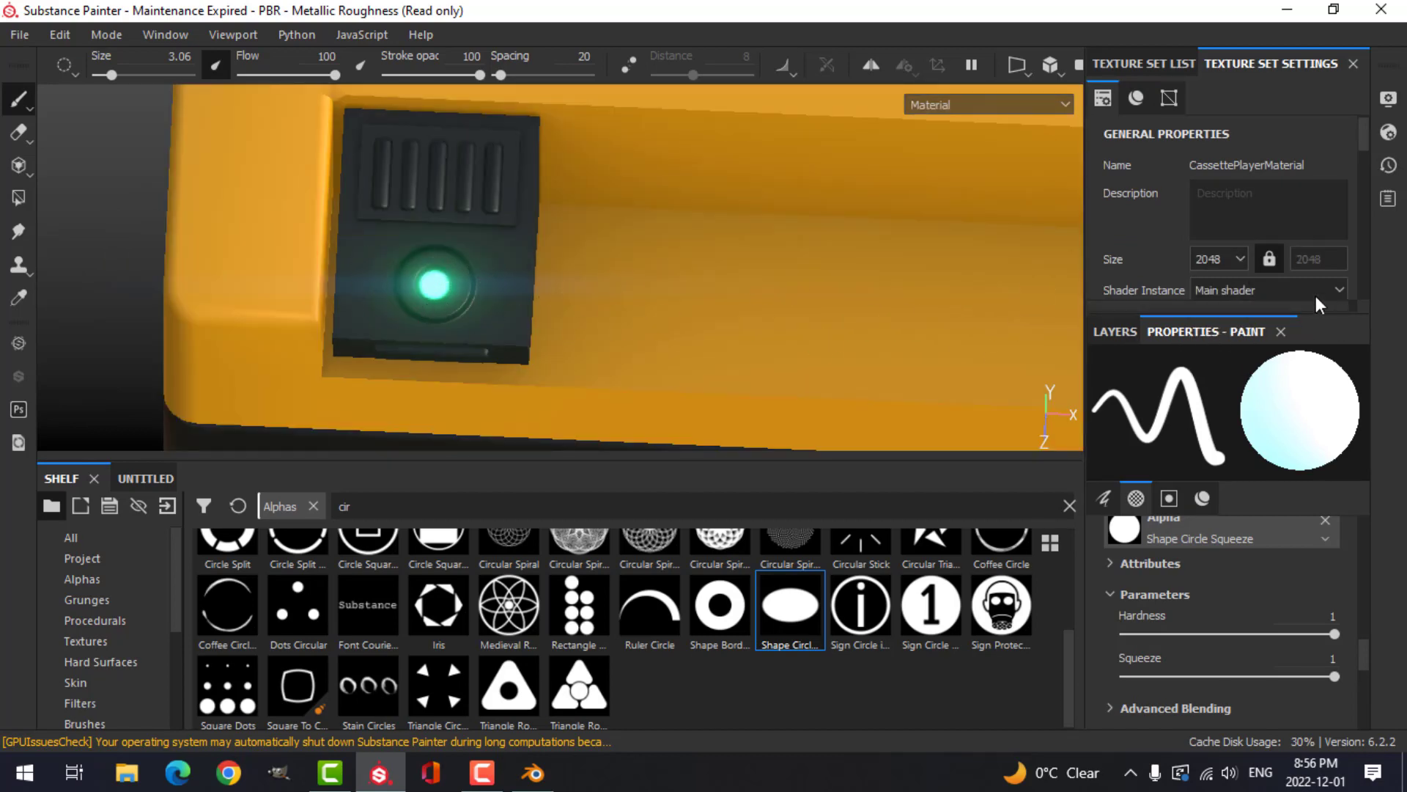
pyautogui.click(1238, 258)
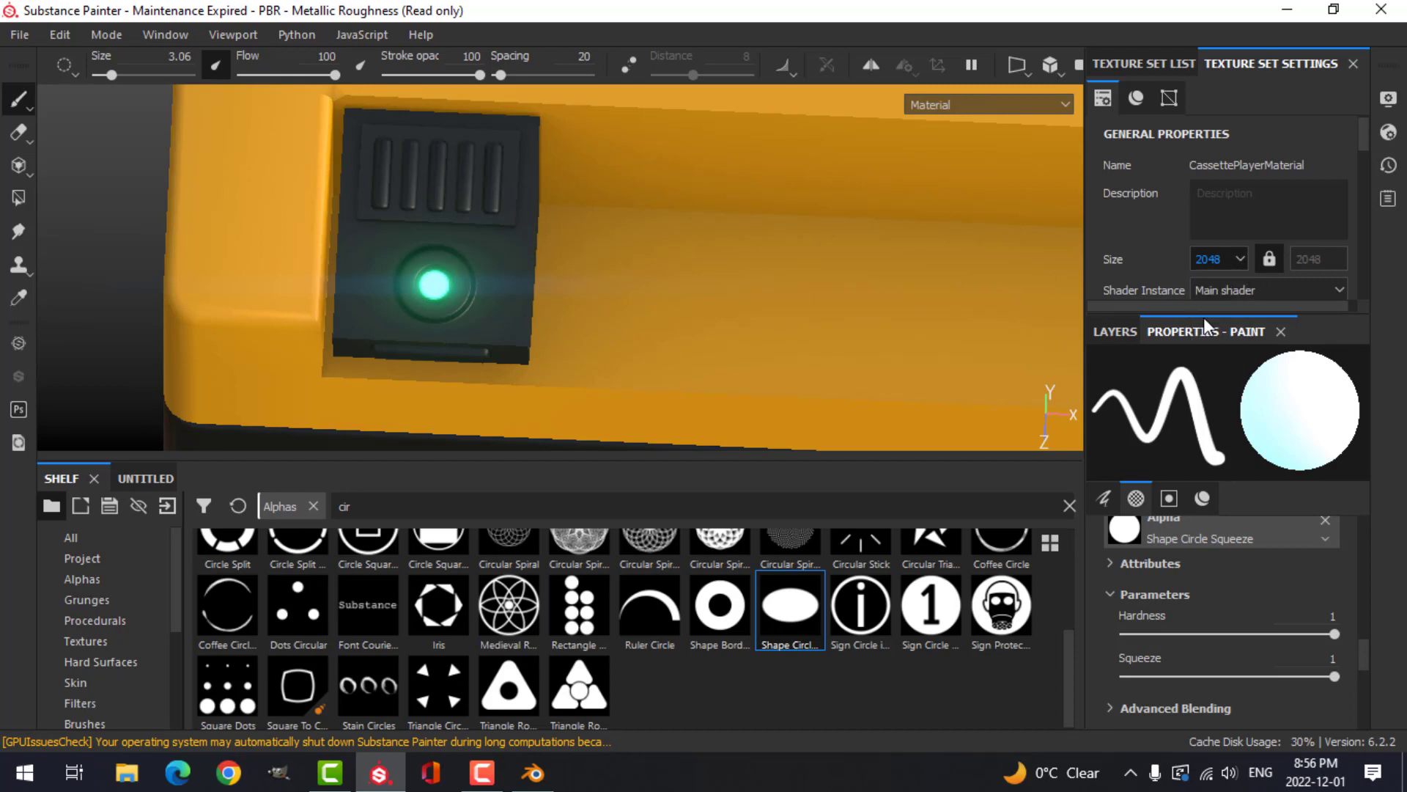
# Enable symmetry for painting and add a new paint layer above the emissive layer.
pyautogui.keyDown('alt'); pyautogui.moveTo(660, 333); pyautogui.dragTo(737, 242); pyautogui.keyUp('alt')
pyautogui.moveTo(697, 287)
pyautogui.keyDown('alt'); pyautogui.mouseDown()
pyautogui.moveTo(745, 235)
pyautogui.moveTo(704, 302)
pyautogui.mouseUp(); pyautogui.keyUp('alt')
pyautogui.keyDown('alt'); pyautogui.moveTo(666, 228); pyautogui.dragTo(688, 298, button='middle'); pyautogui.keyUp('alt')
pyautogui.scroll(-5, 691, 286)
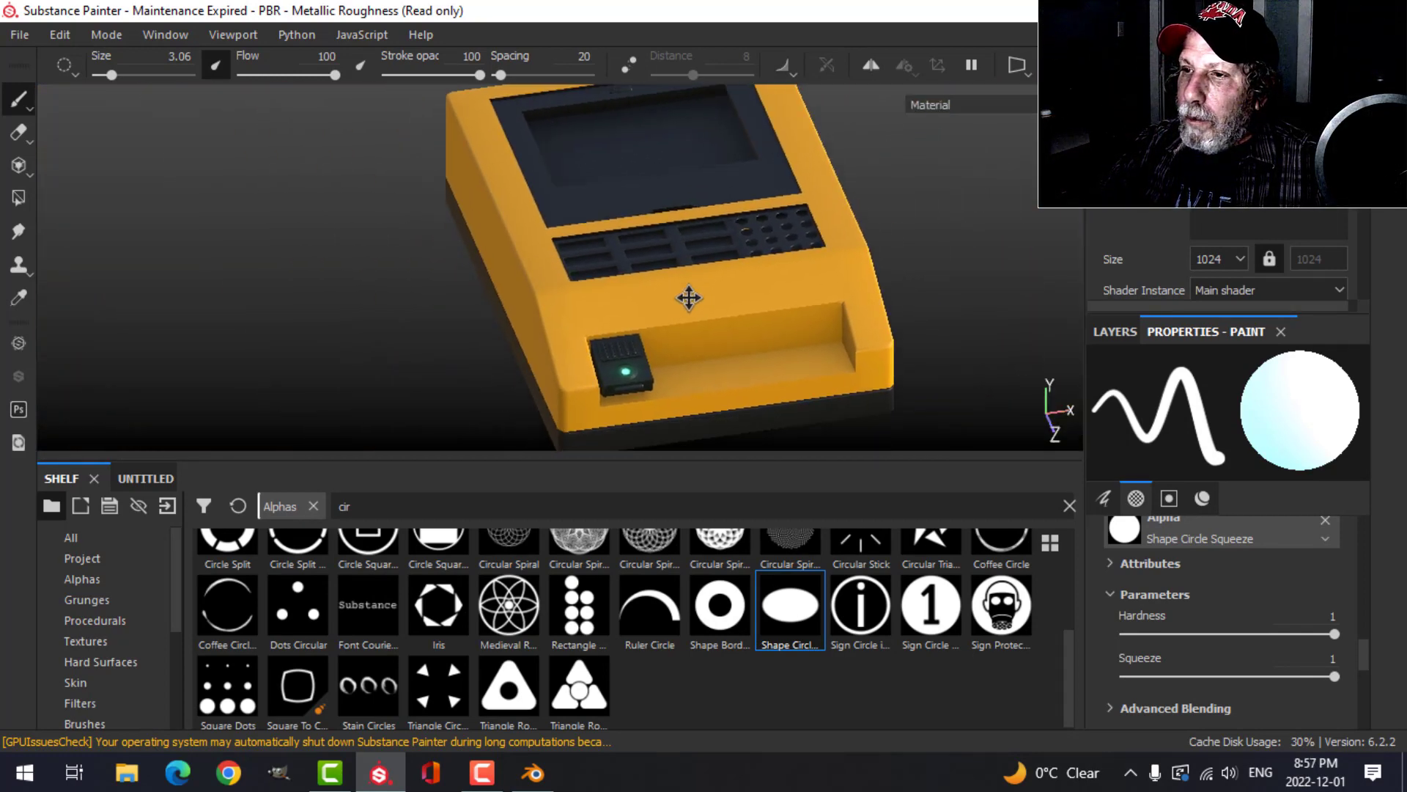
pyautogui.keyDown('alt'); pyautogui.moveTo(688, 299); pyautogui.dragTo(894, 284); pyautogui.keyUp('alt')
pyautogui.keyDown('alt'); pyautogui.moveTo(835, 326); pyautogui.dragTo(829, 302); pyautogui.keyUp('alt')
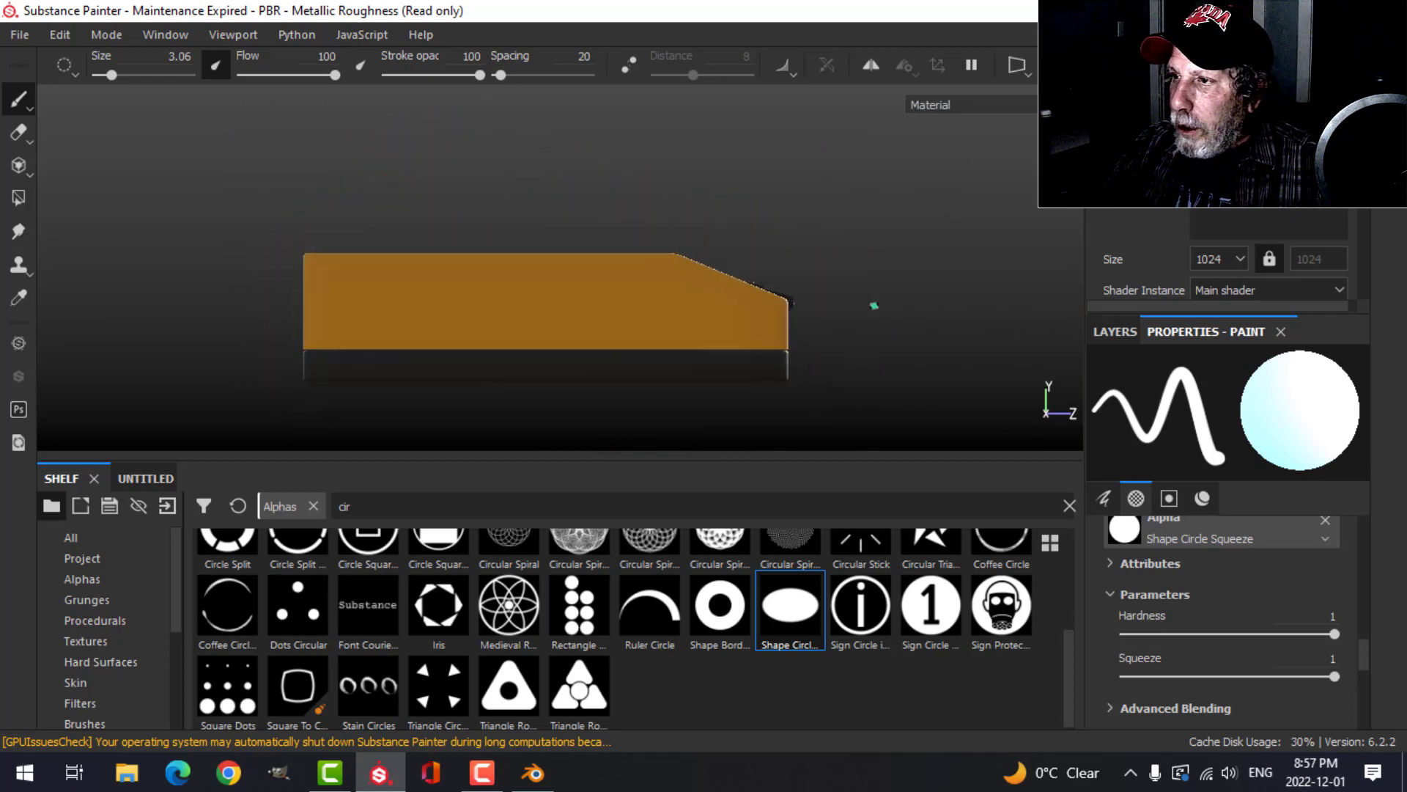
pyautogui.click(870, 66)
pyautogui.keyDown('alt'); pyautogui.moveTo(880, 236); pyautogui.dragTo(895, 284); pyautogui.keyUp('alt')
pyautogui.click(1096, 337)
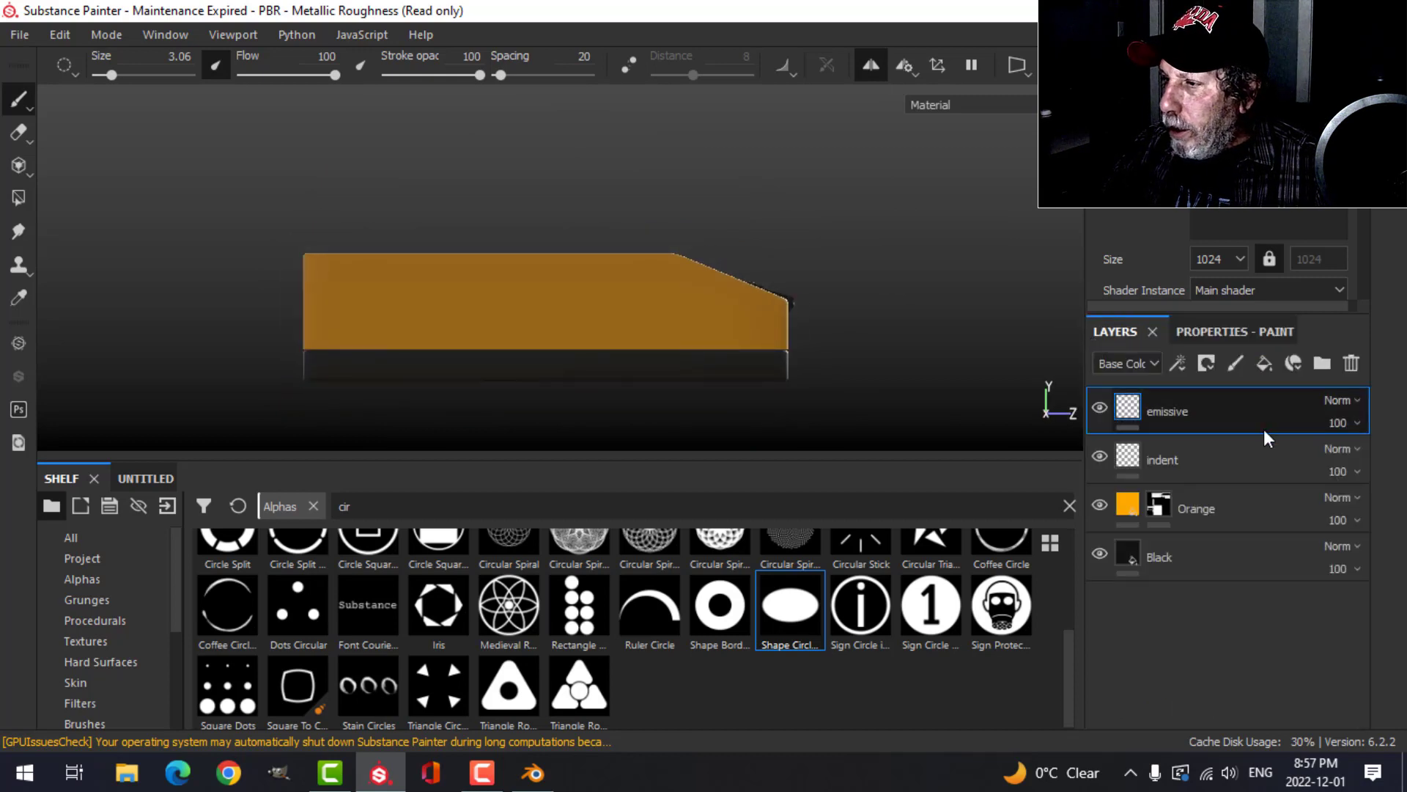
pyautogui.click(1236, 363)
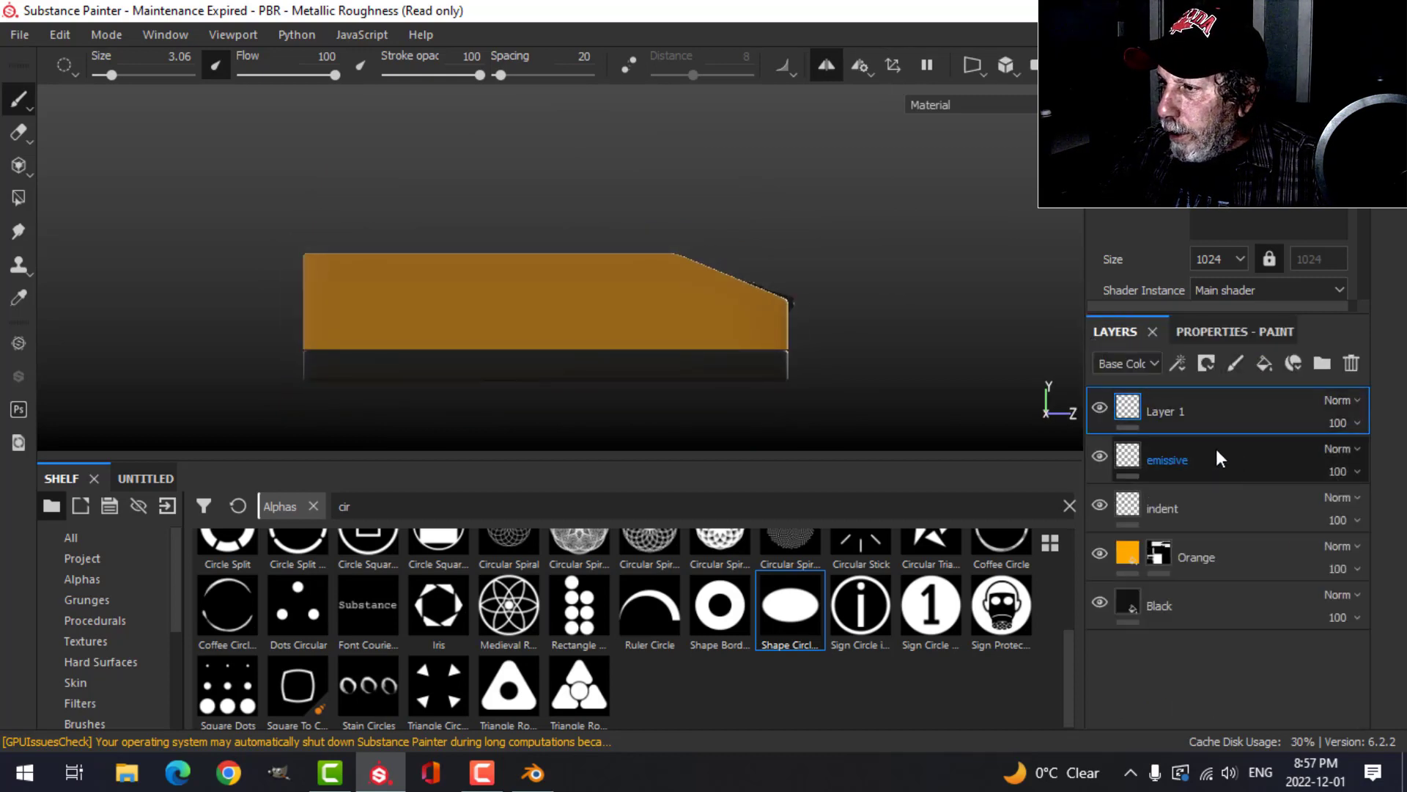
# Limit the brush material to color and height, with a near-black base color and a slightly negative height.
pyautogui.click(1226, 332)
pyautogui.scroll(10, 1195, 593)
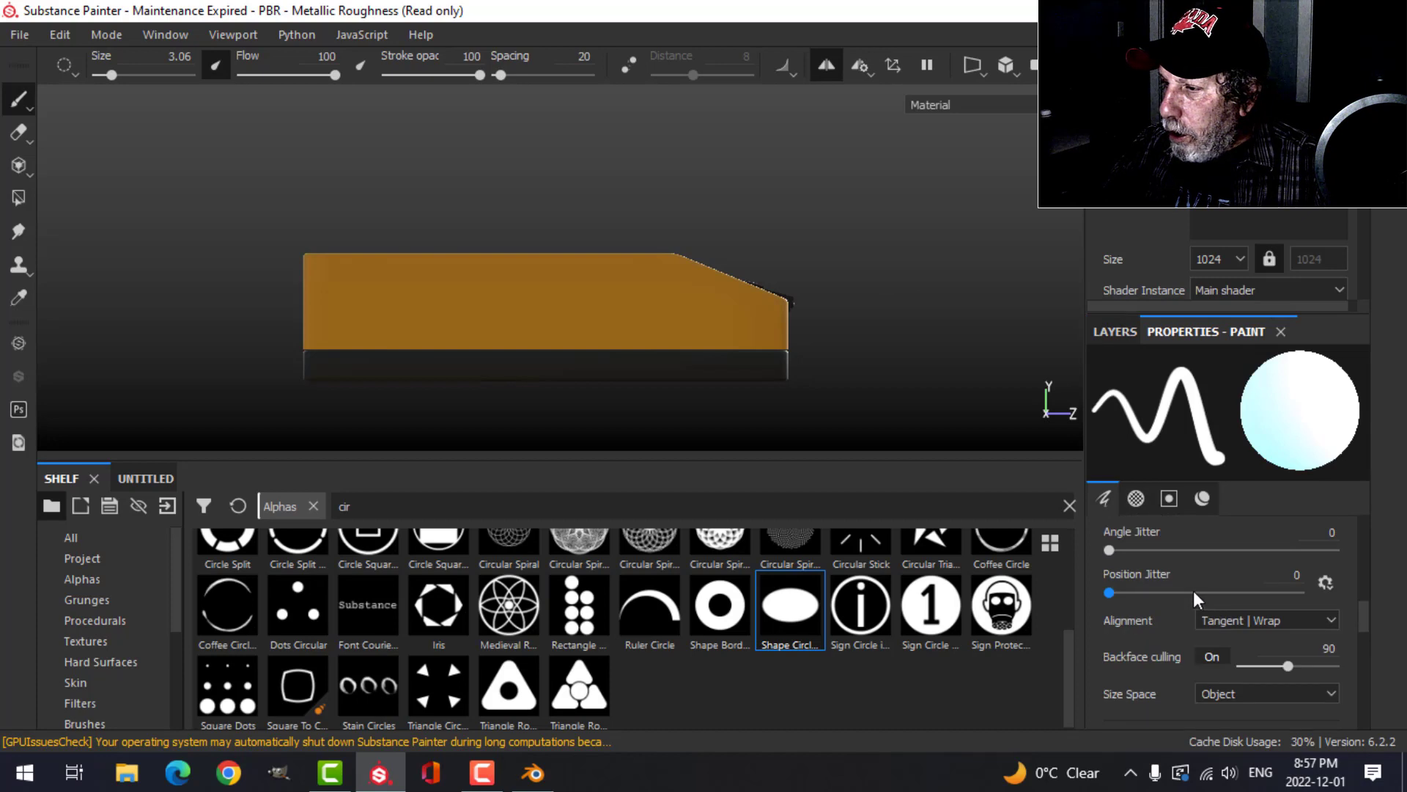
pyautogui.scroll(-10, 1180, 588)
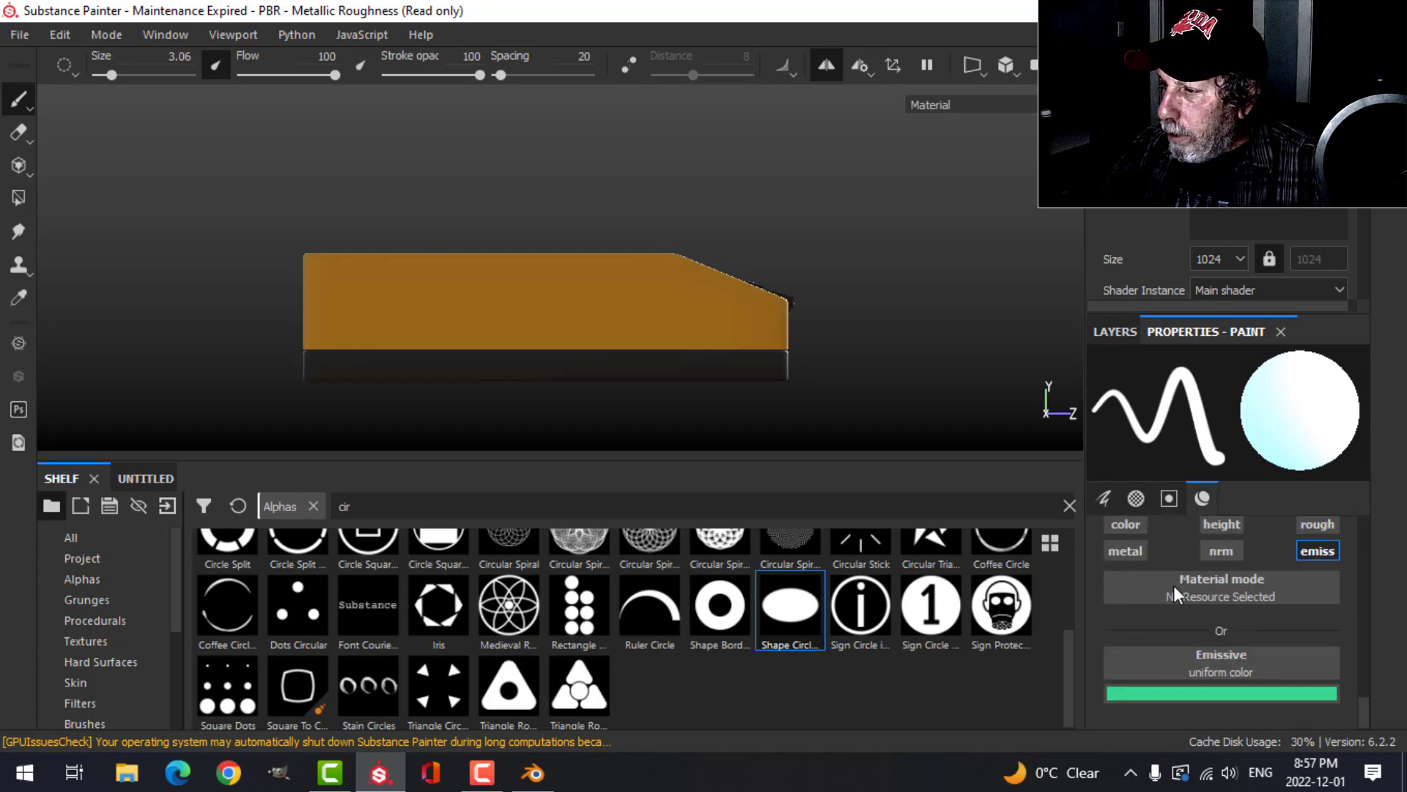
pyautogui.scroll(1, 1167, 581)
pyautogui.click(1128, 585)
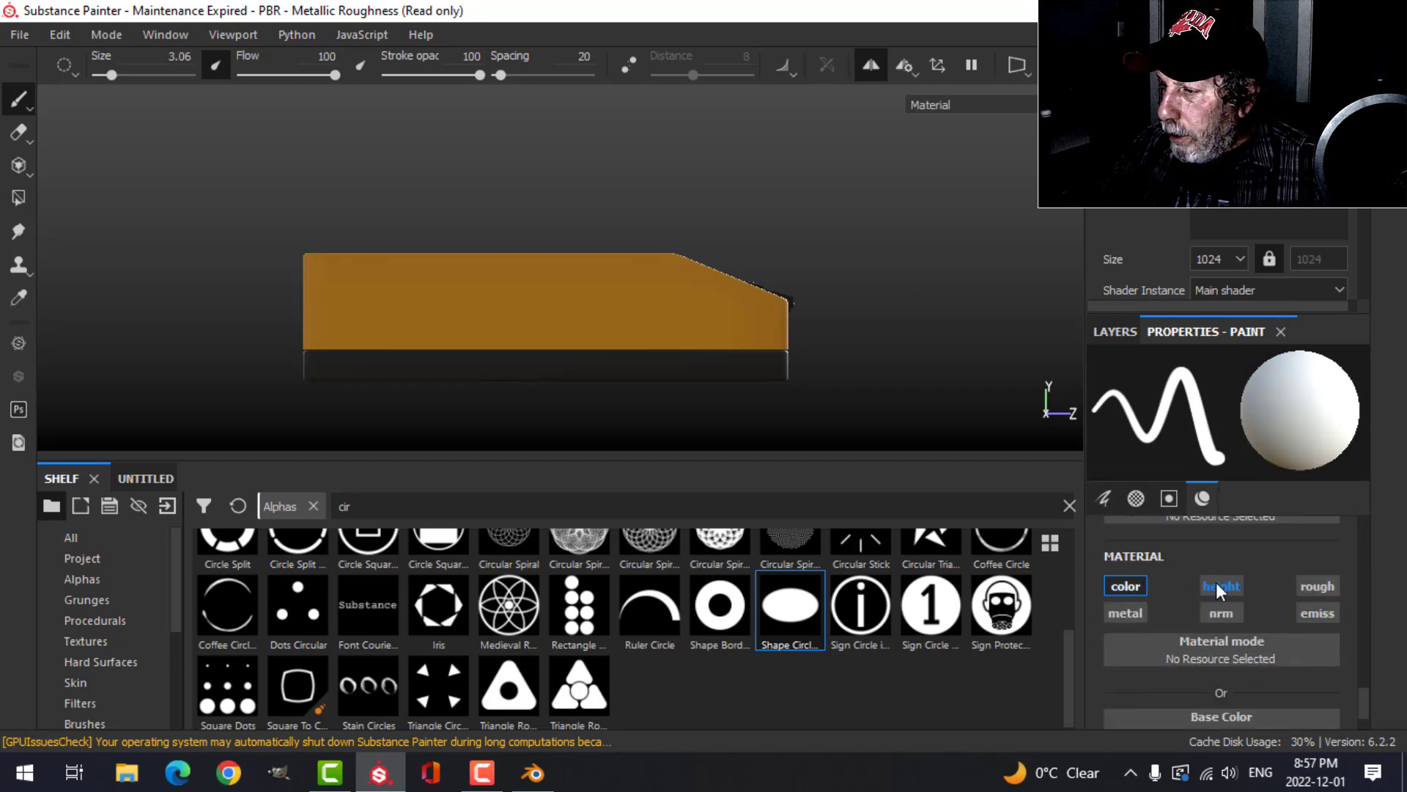
pyautogui.click(1219, 585)
pyautogui.scroll(-3, 1249, 637)
pyautogui.click(1227, 603)
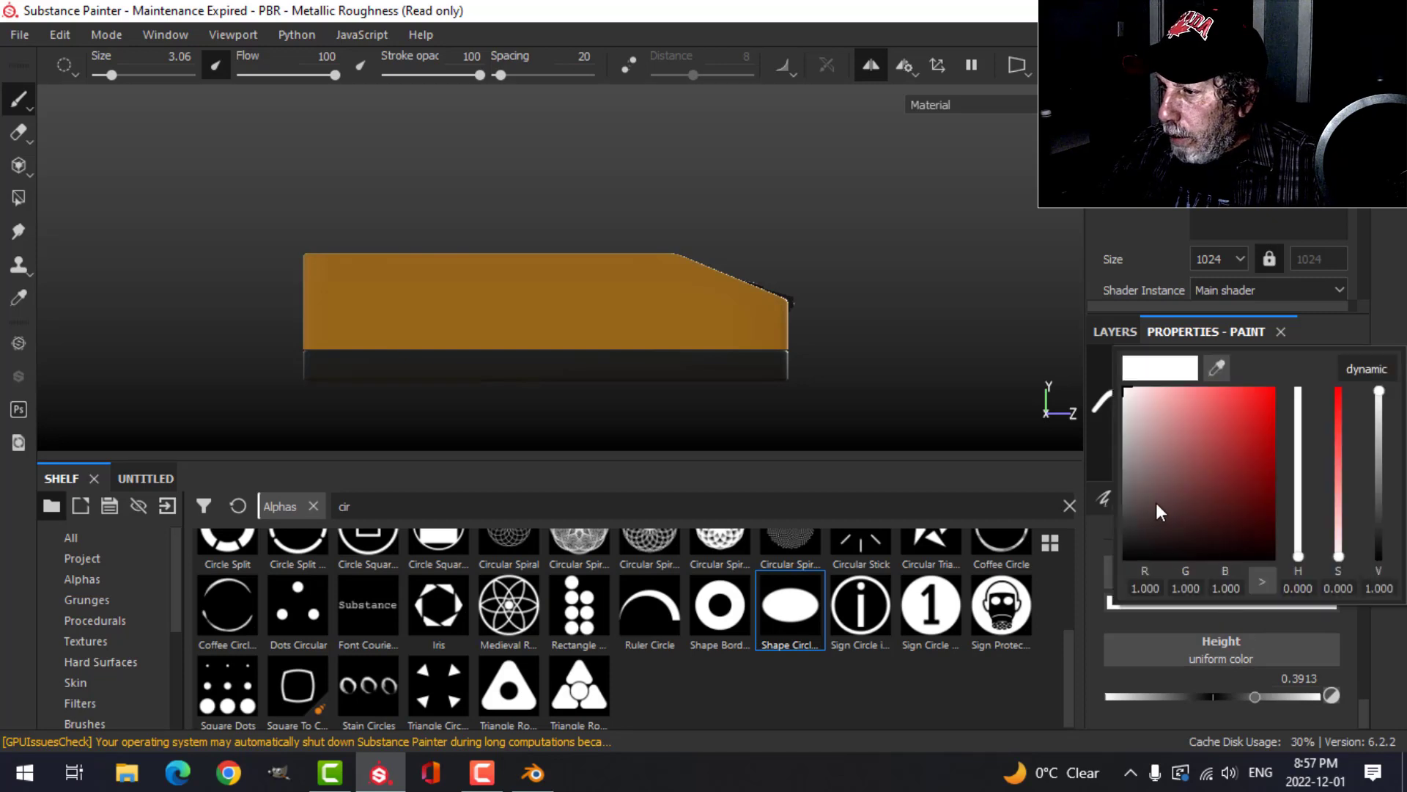
pyautogui.moveTo(1155, 503); pyautogui.dragTo(1123, 547)
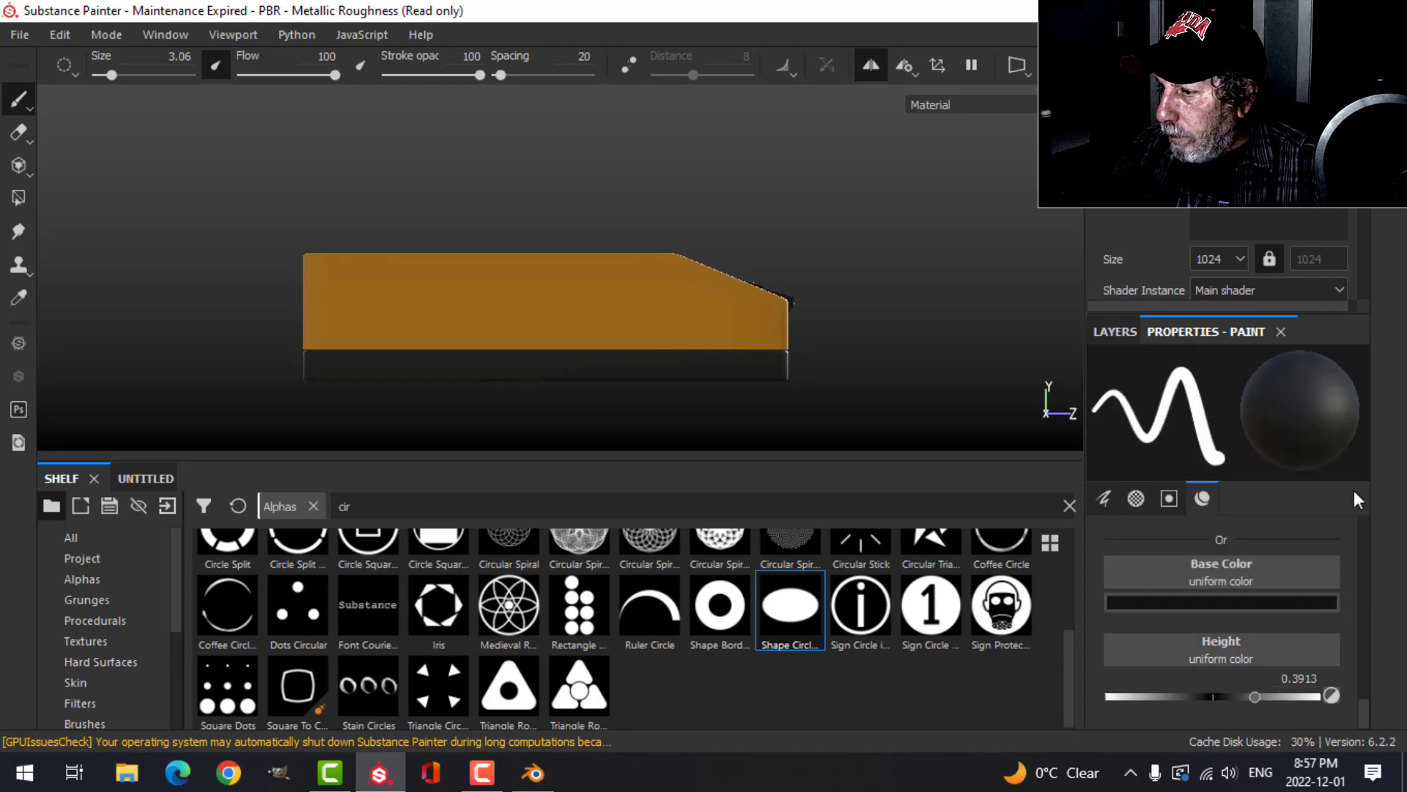
pyautogui.moveTo(1255, 698); pyautogui.dragTo(1195, 700)
# Stamp the Circle Plus alpha at brush size 4.88 as four bolts around the corners of the orange side face.
pyautogui.click(1115, 334)
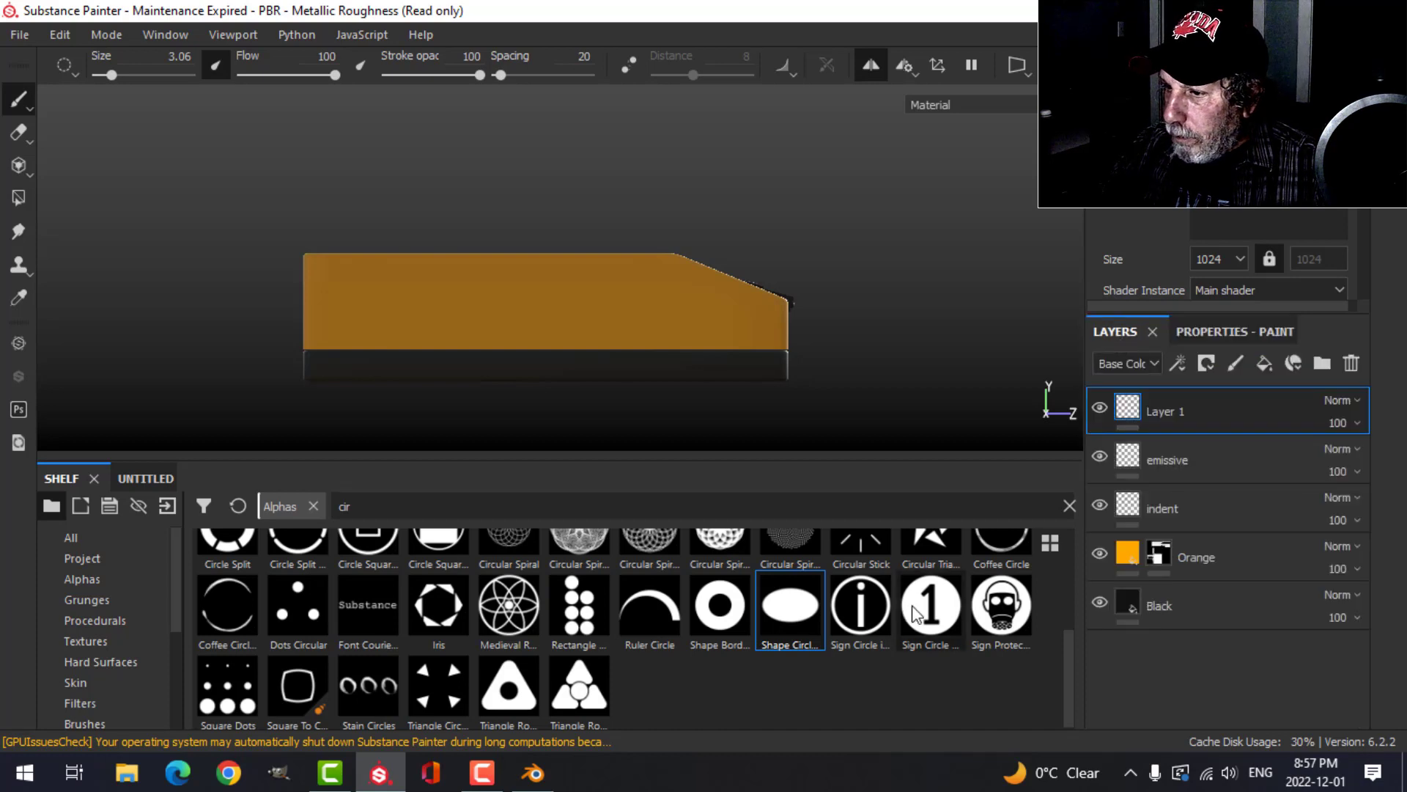
pyautogui.scroll(2, 865, 612)
pyautogui.click(927, 636)
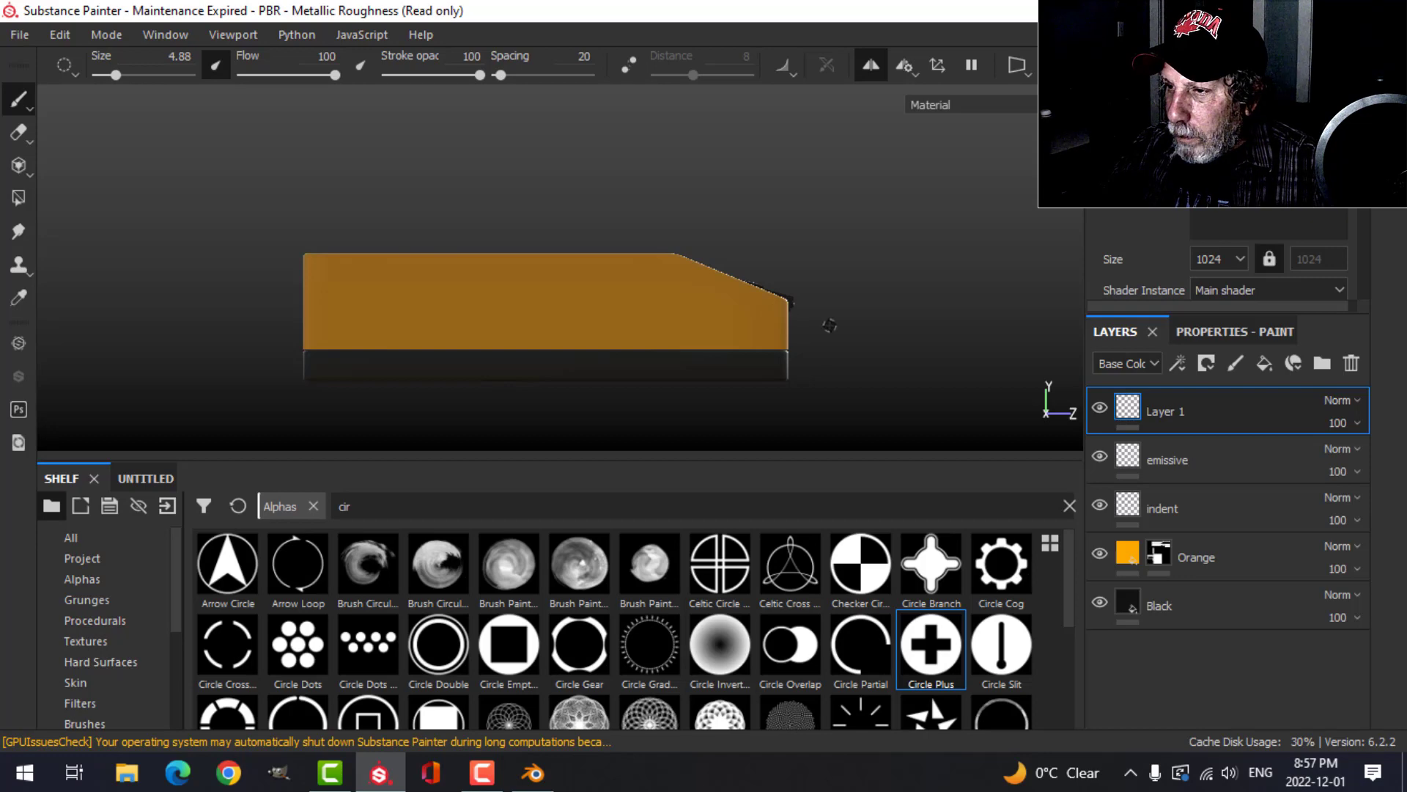
pyautogui.scroll(3, 829, 324)
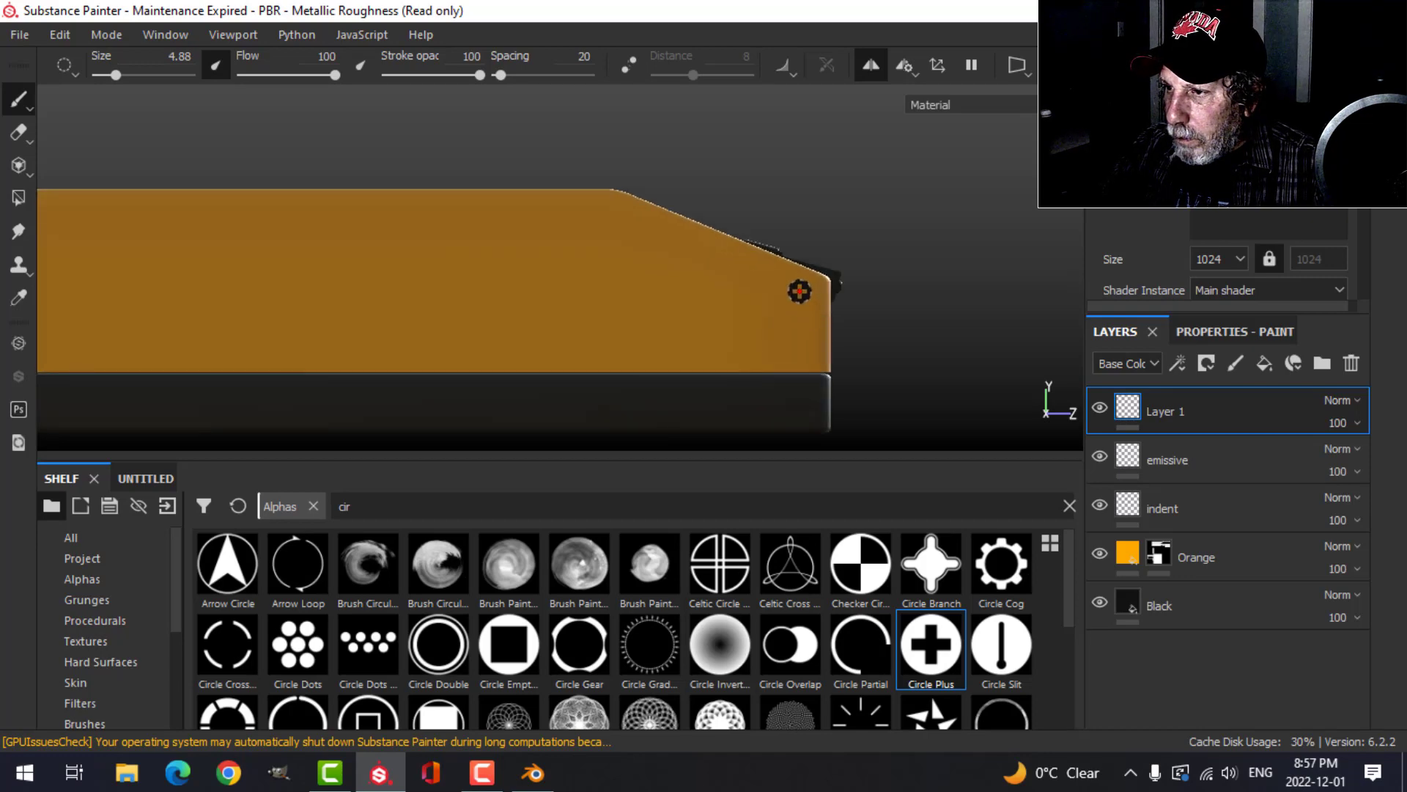
pyautogui.scroll(-5, 926, 317)
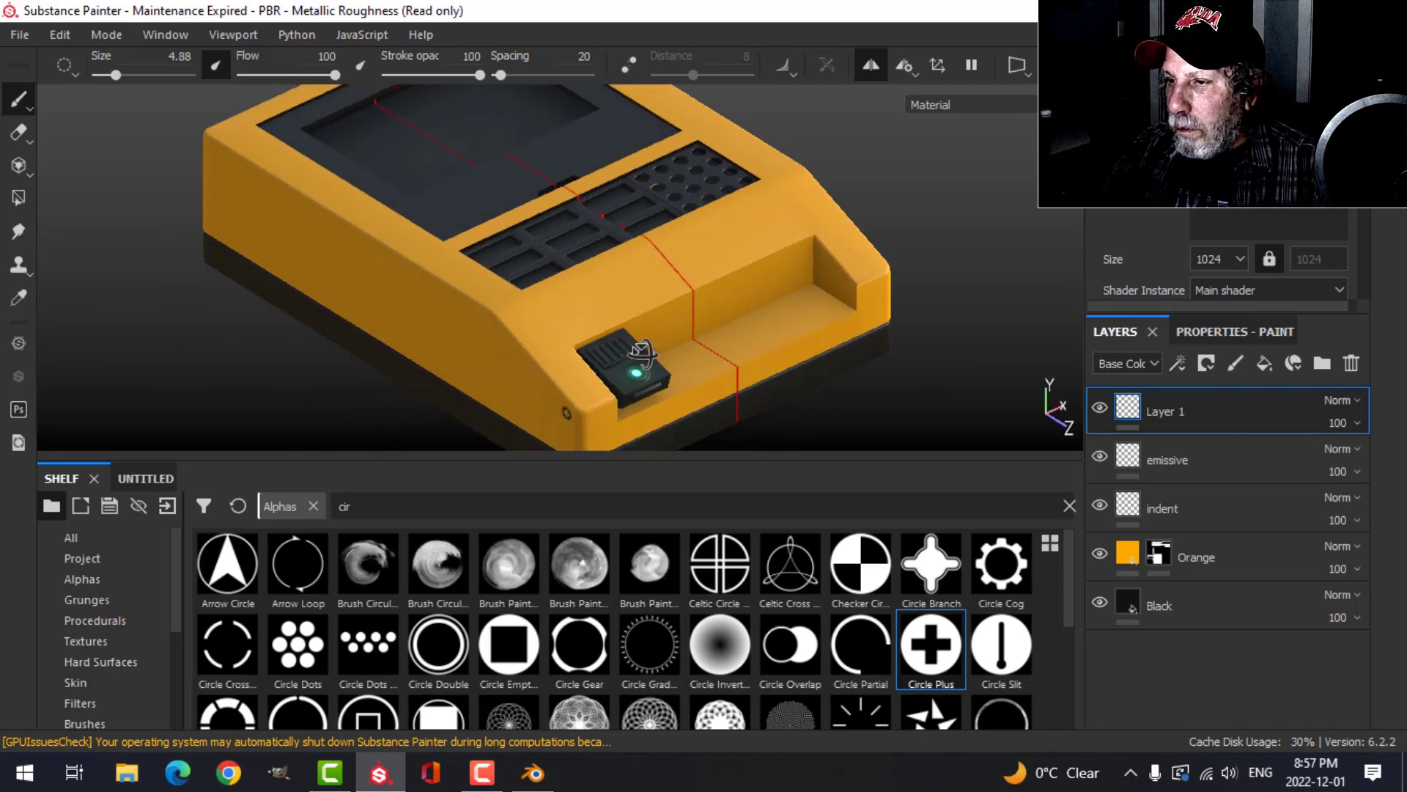
pyautogui.keyDown('alt'); pyautogui.moveTo(925, 317); pyautogui.dragTo(877, 318); pyautogui.keyUp('alt')
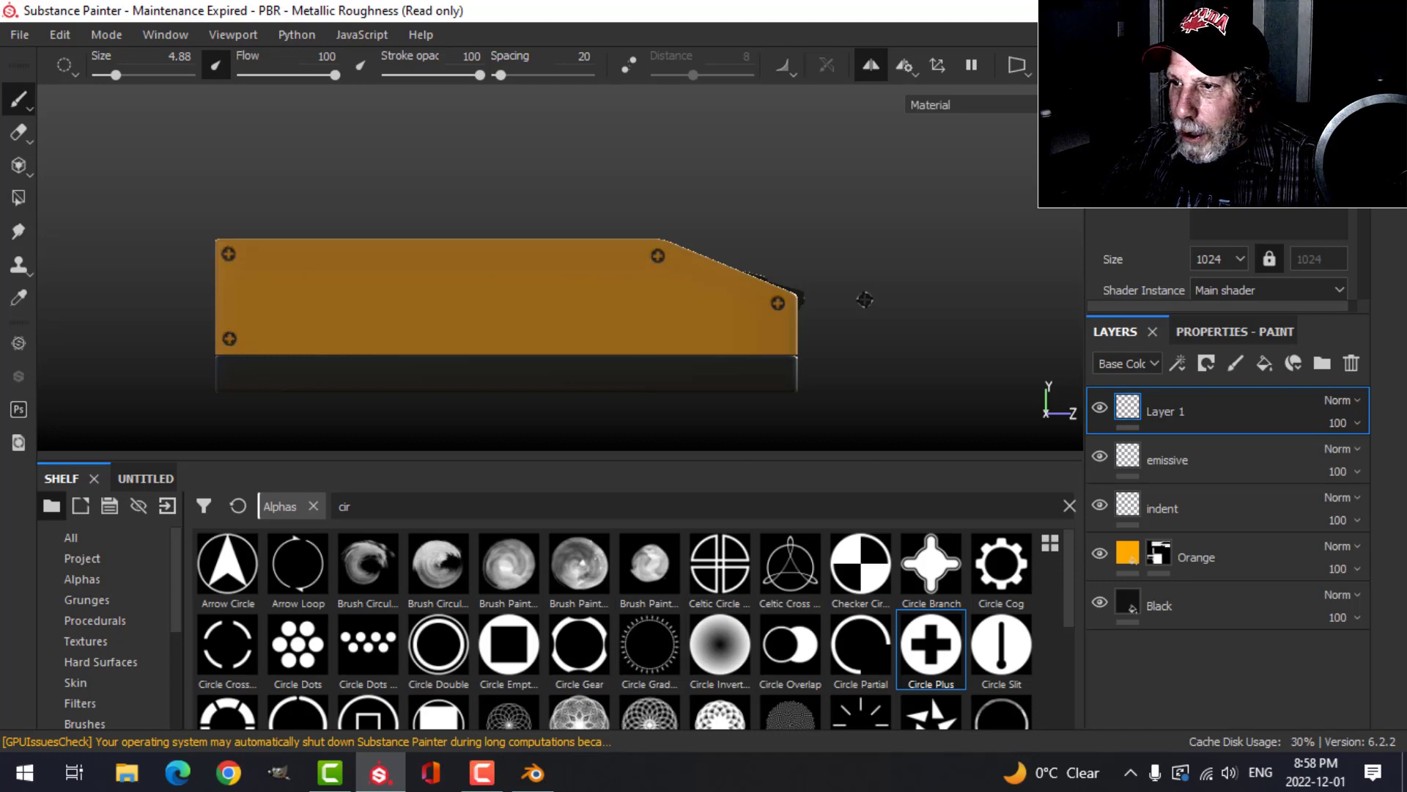
# Compare the bolts close up with the texture set size at 2048, and switch it back to 1024.
pyautogui.keyDown('alt'); pyautogui.moveTo(864, 299); pyautogui.dragTo(764, 345); pyautogui.keyUp('alt')
pyautogui.scroll(5, 763, 345)
pyautogui.moveTo(653, 345)
pyautogui.keyDown('alt'); pyautogui.mouseDown(button='middle')
pyautogui.moveTo(793, 321)
pyautogui.moveTo(679, 317)
pyautogui.moveTo(757, 321)
pyautogui.mouseUp(button='middle'); pyautogui.keyUp('alt')
pyautogui.click(1241, 259)
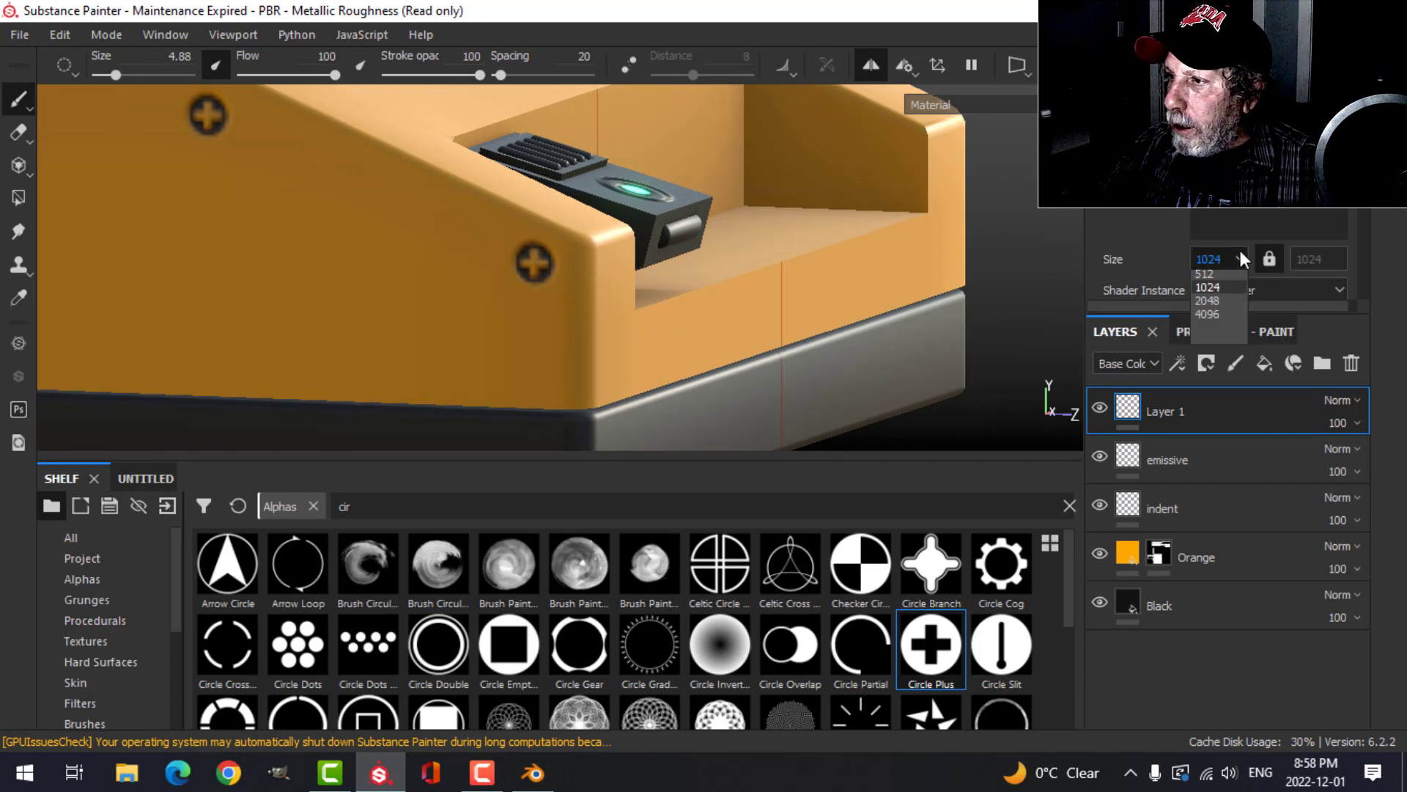
pyautogui.click(1212, 330)
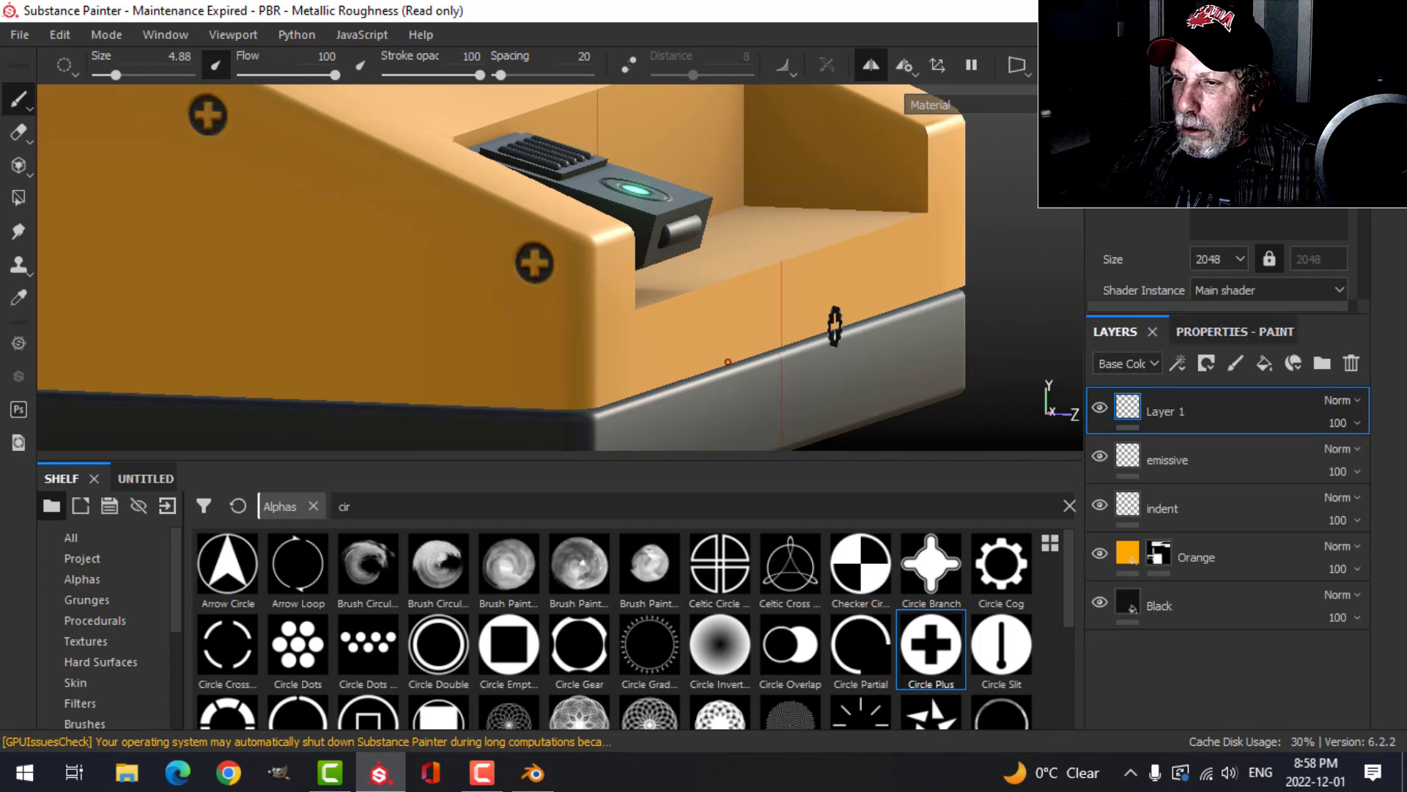
pyautogui.click(1241, 259)
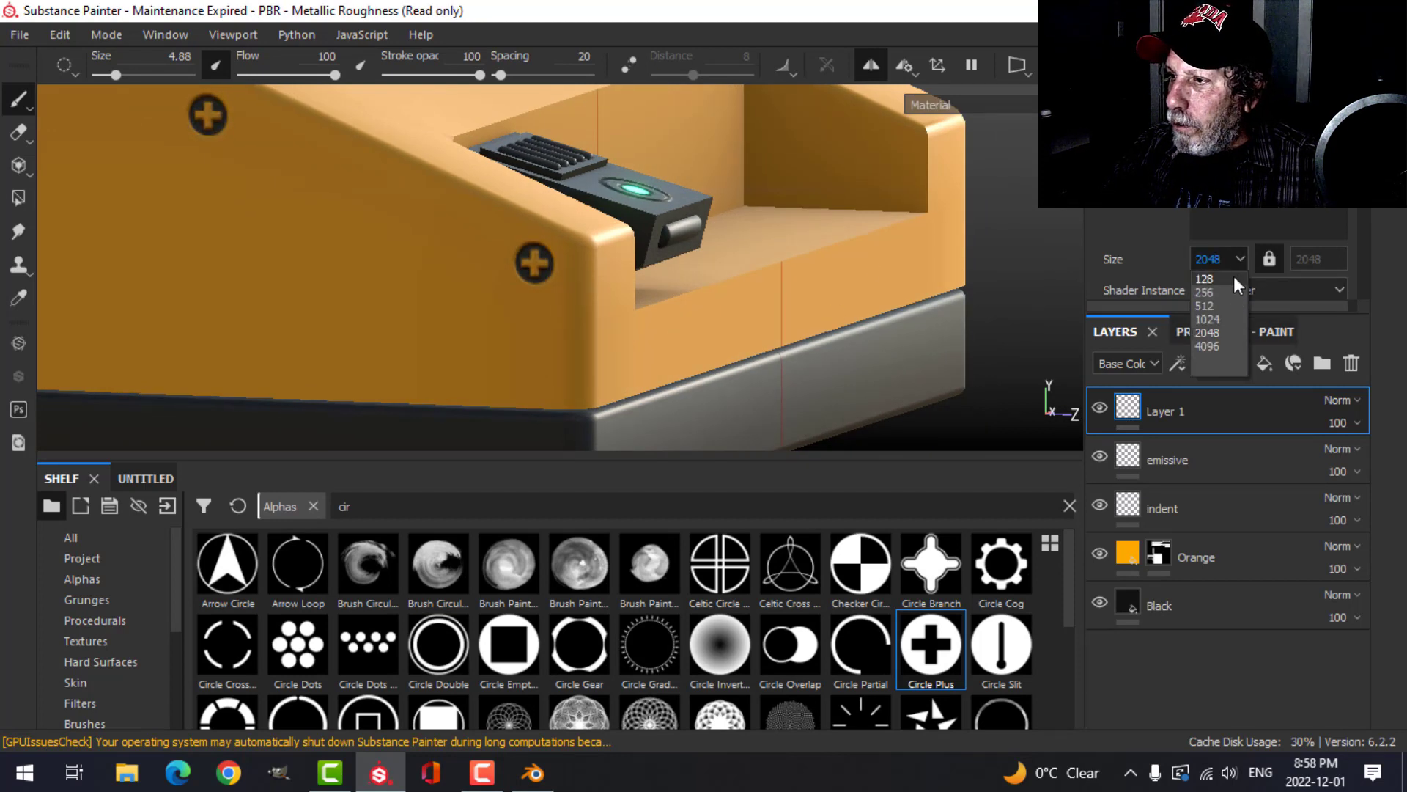
pyautogui.click(1214, 315)
# Rename the new paint layer as bolts and turn off symmetry.
pyautogui.keyDown('alt'); pyautogui.moveTo(684, 317); pyautogui.dragTo(865, 264); pyautogui.keyUp('alt')
pyautogui.doubleClick(1165, 411)
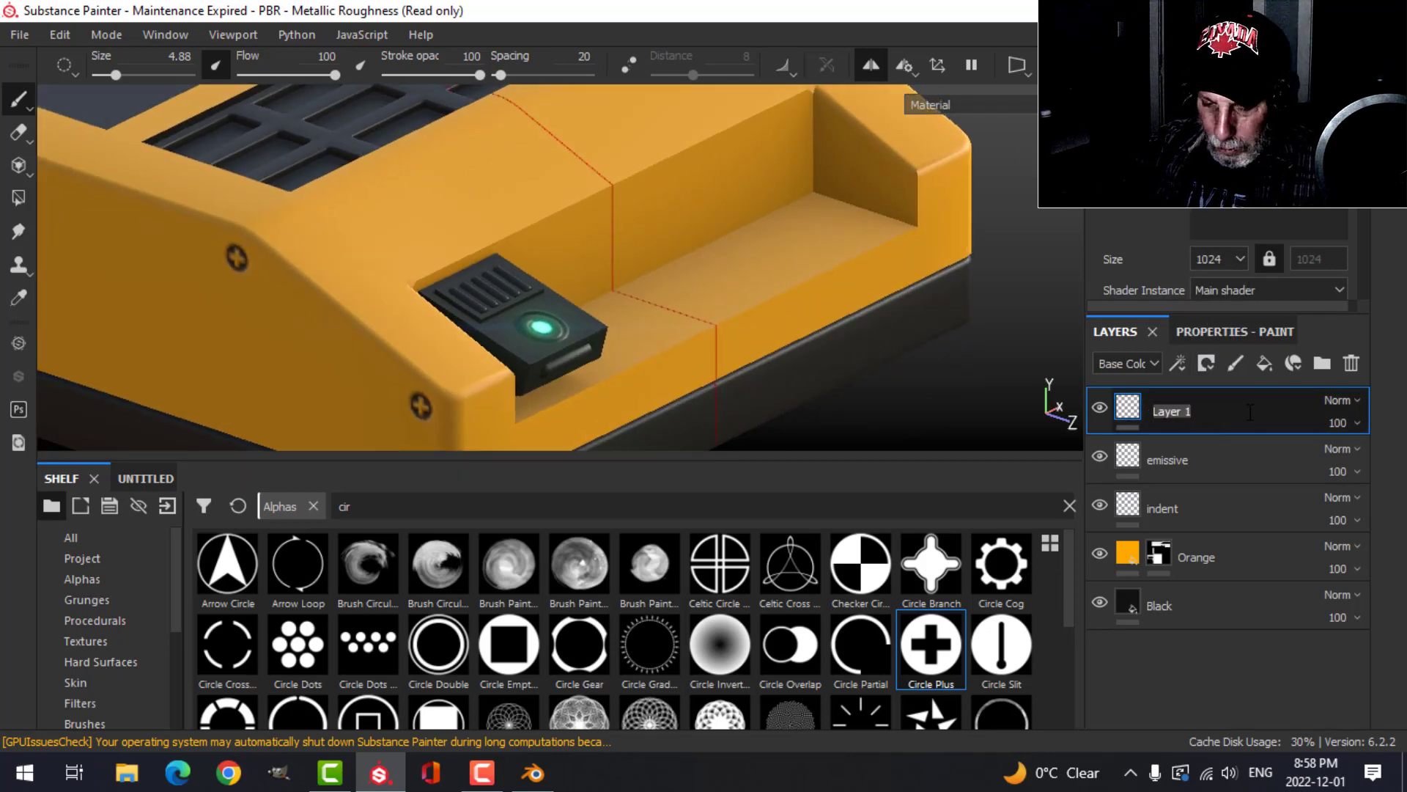
pyautogui.write('bolts')
pyautogui.press('Return')
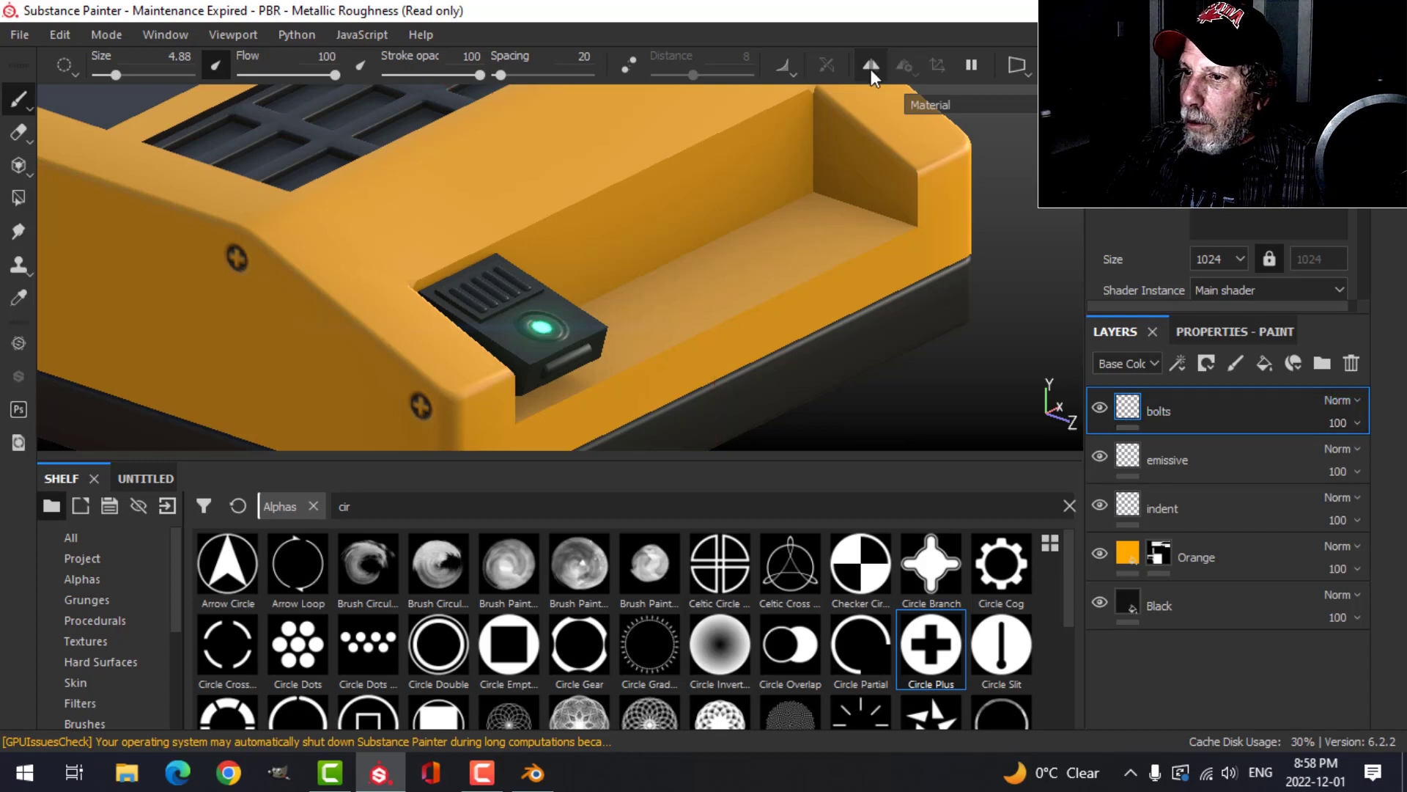
pyautogui.moveTo(782, 249)
pyautogui.keyDown('alt'); pyautogui.mouseDown()
pyautogui.moveTo(796, 300)
pyautogui.moveTo(724, 288)
pyautogui.moveTo(757, 283)
pyautogui.moveTo(740, 315)
pyautogui.moveTo(739, 295)
pyautogui.mouseUp(); pyautogui.keyUp('alt')
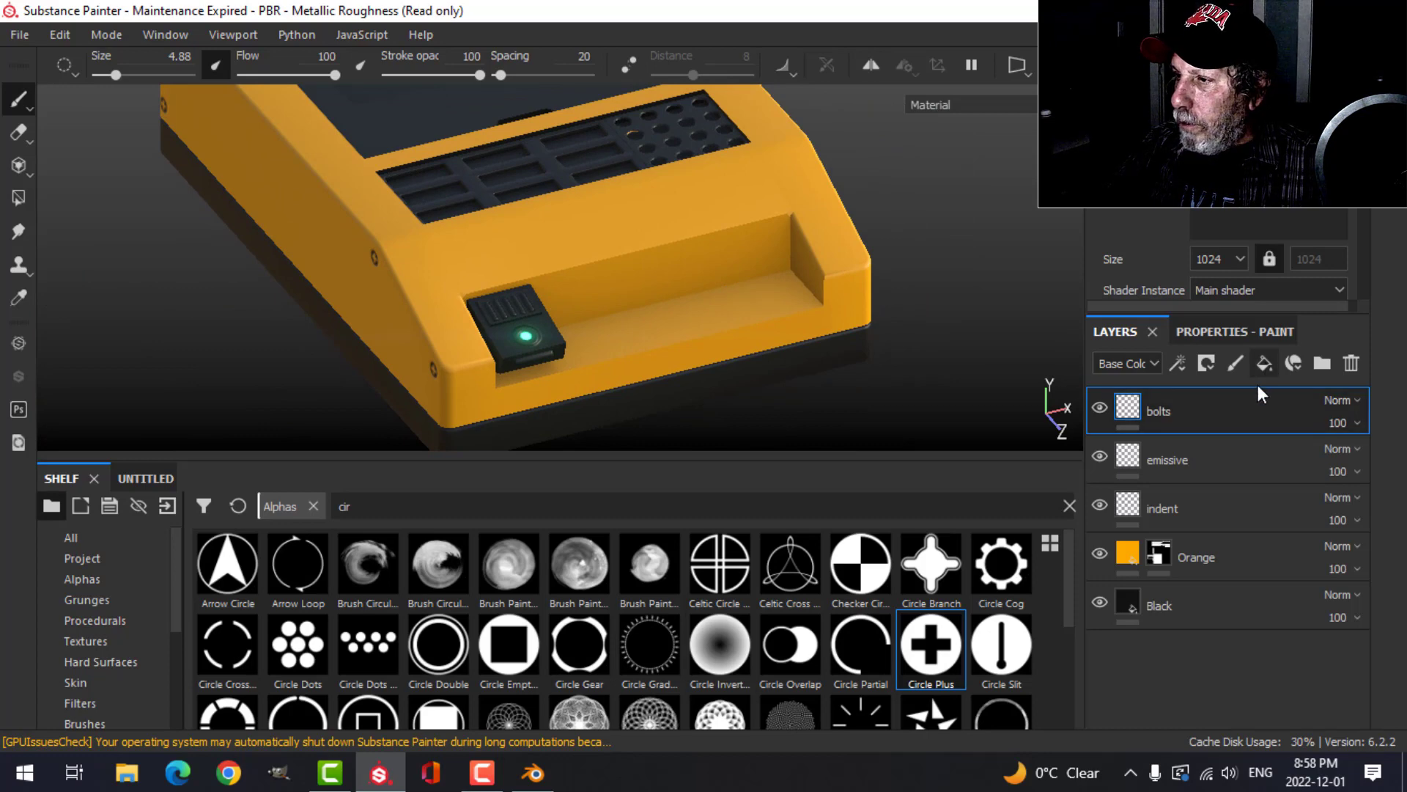
# Add a fill layer with a black mask above the bolts layer.
pyautogui.click(1264, 363)
pyautogui.click(1211, 363)
pyautogui.press('1')
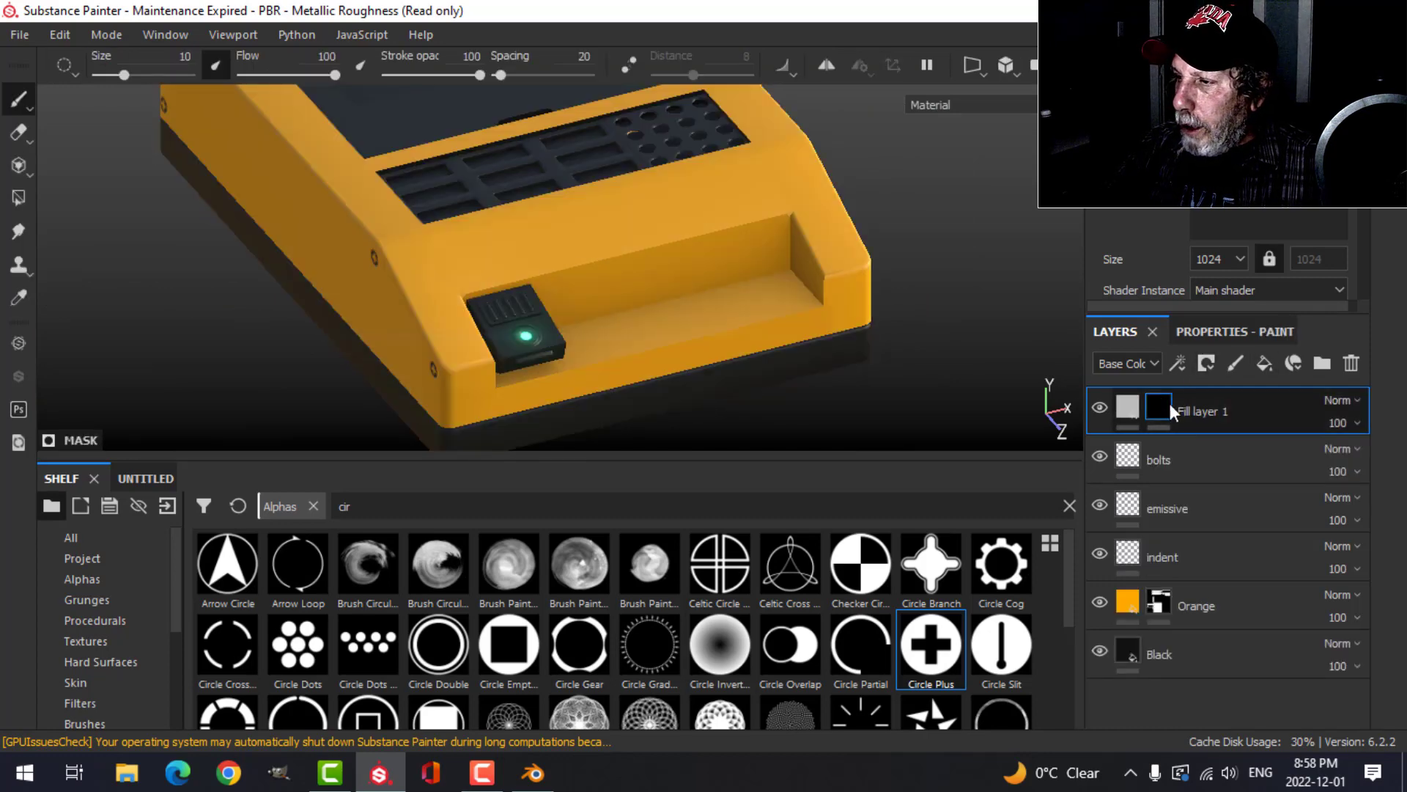
pyautogui.click(1189, 330)
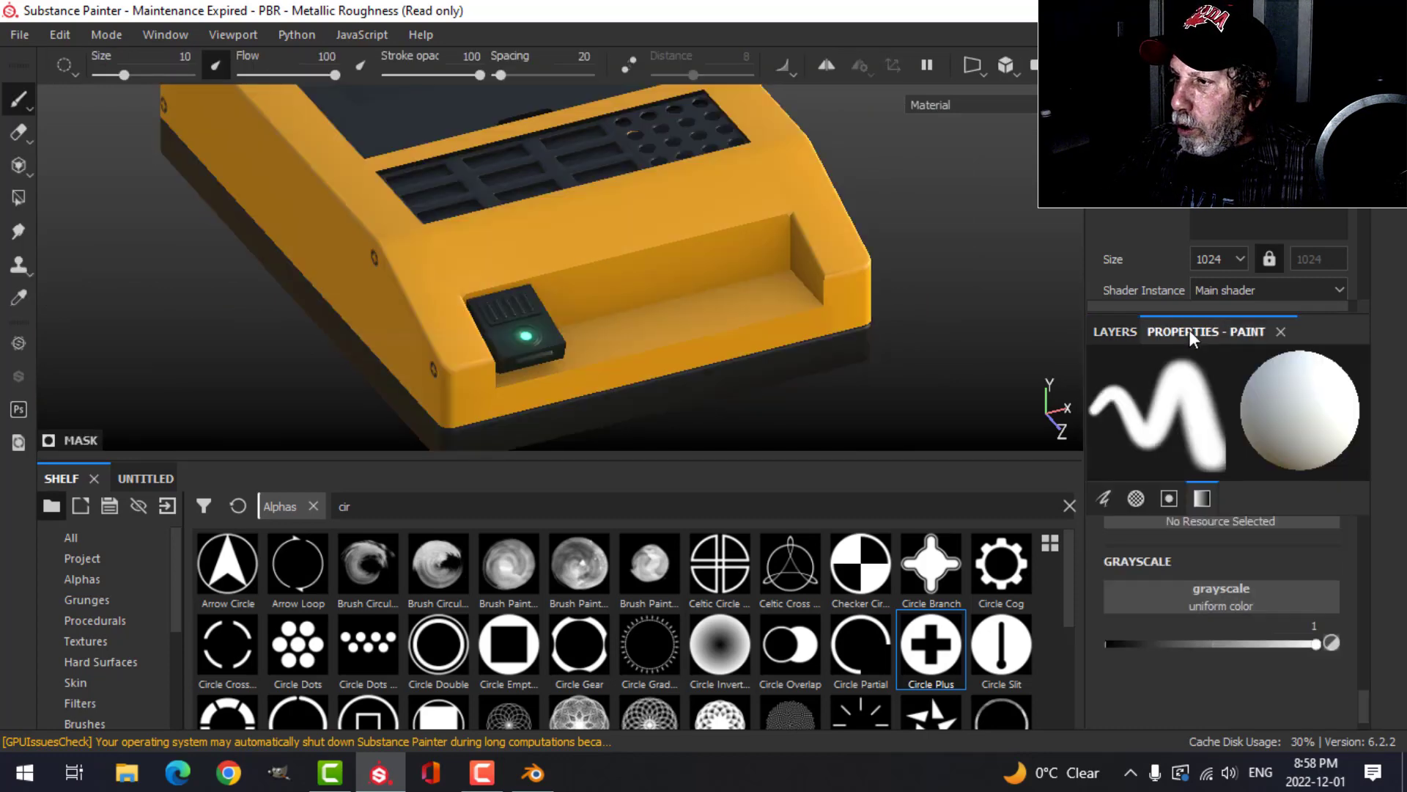
pyautogui.click(1120, 332)
# Add a generator to the fill layer's mask and load the Dirt generator into it.
pyautogui.click(1178, 362)
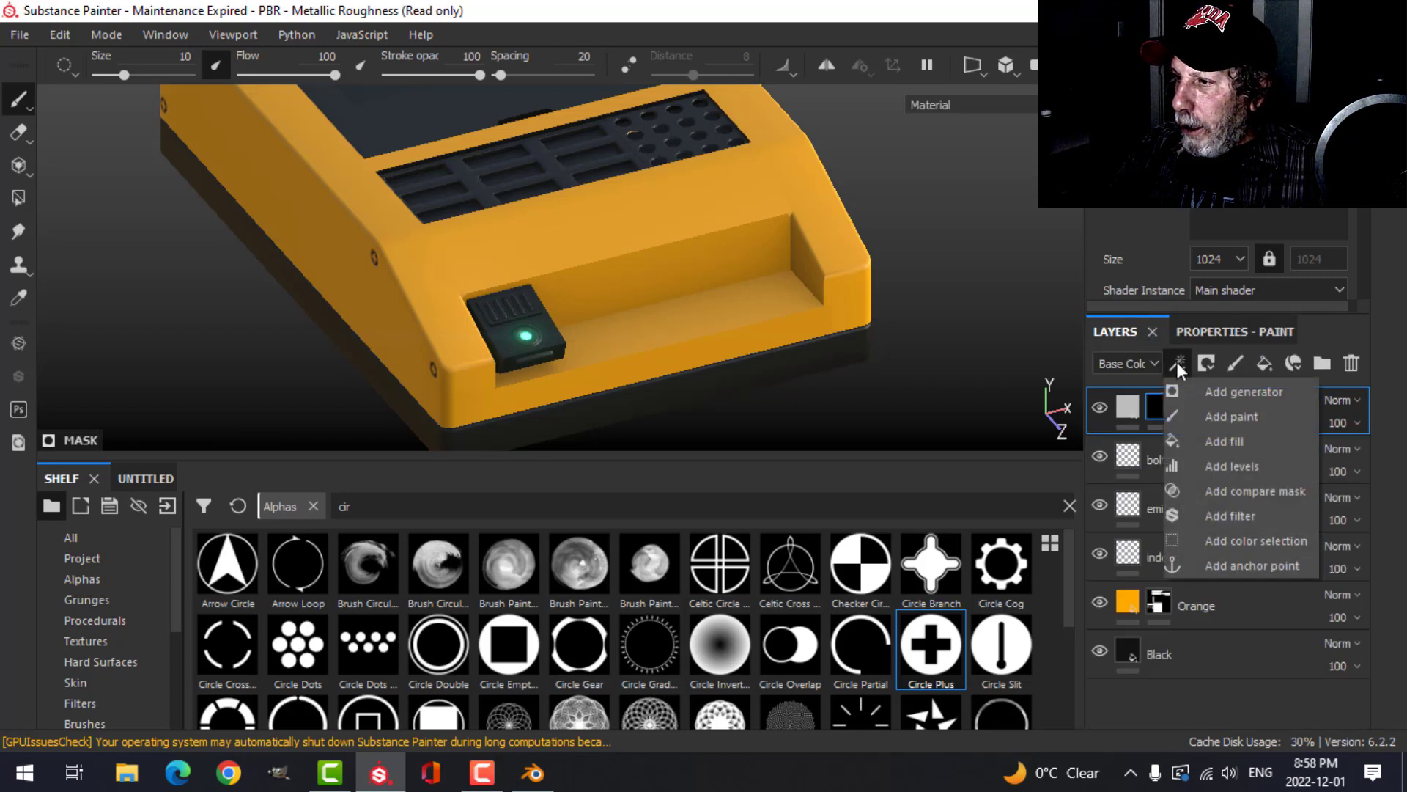
pyautogui.click(1203, 391)
pyautogui.click(1218, 331)
pyautogui.click(1203, 408)
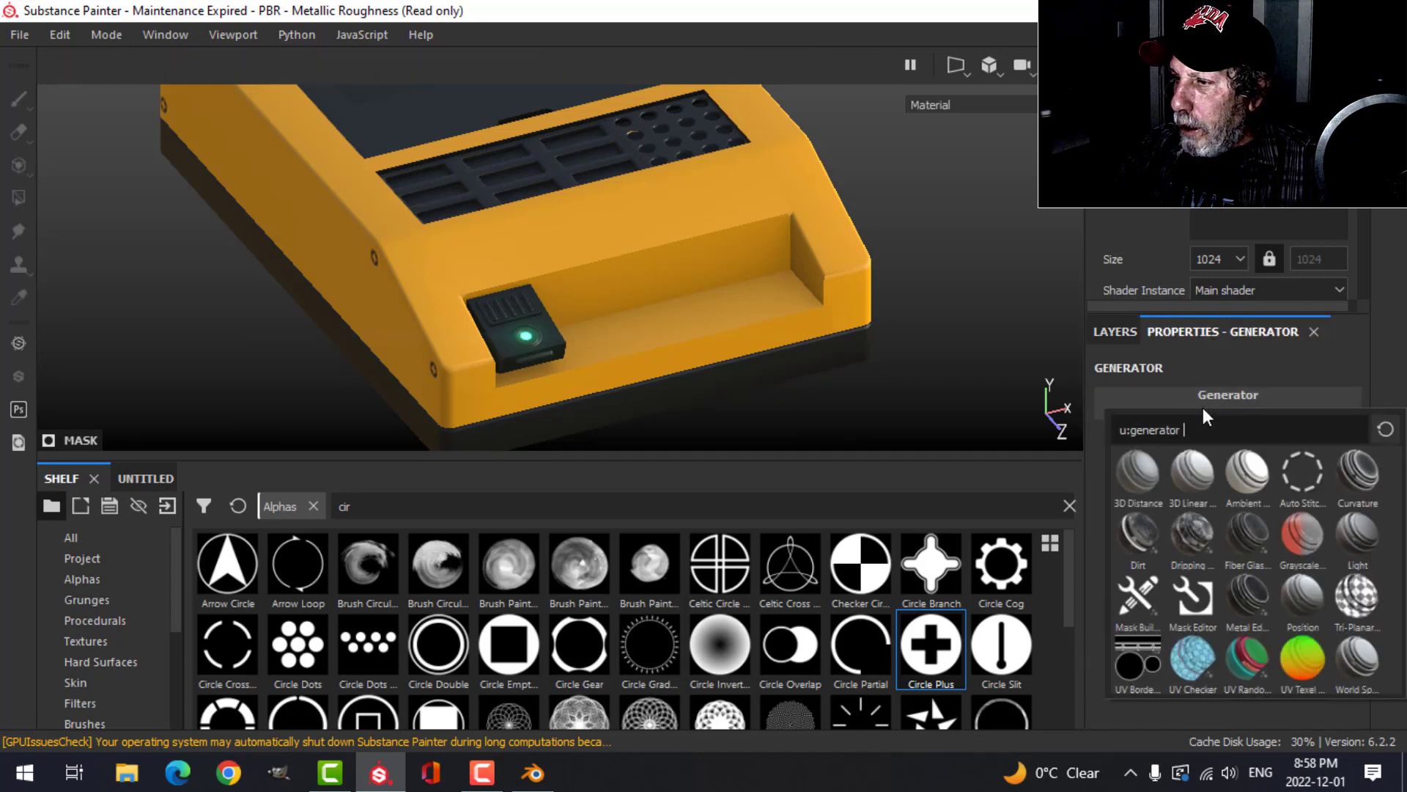
pyautogui.click(1136, 531)
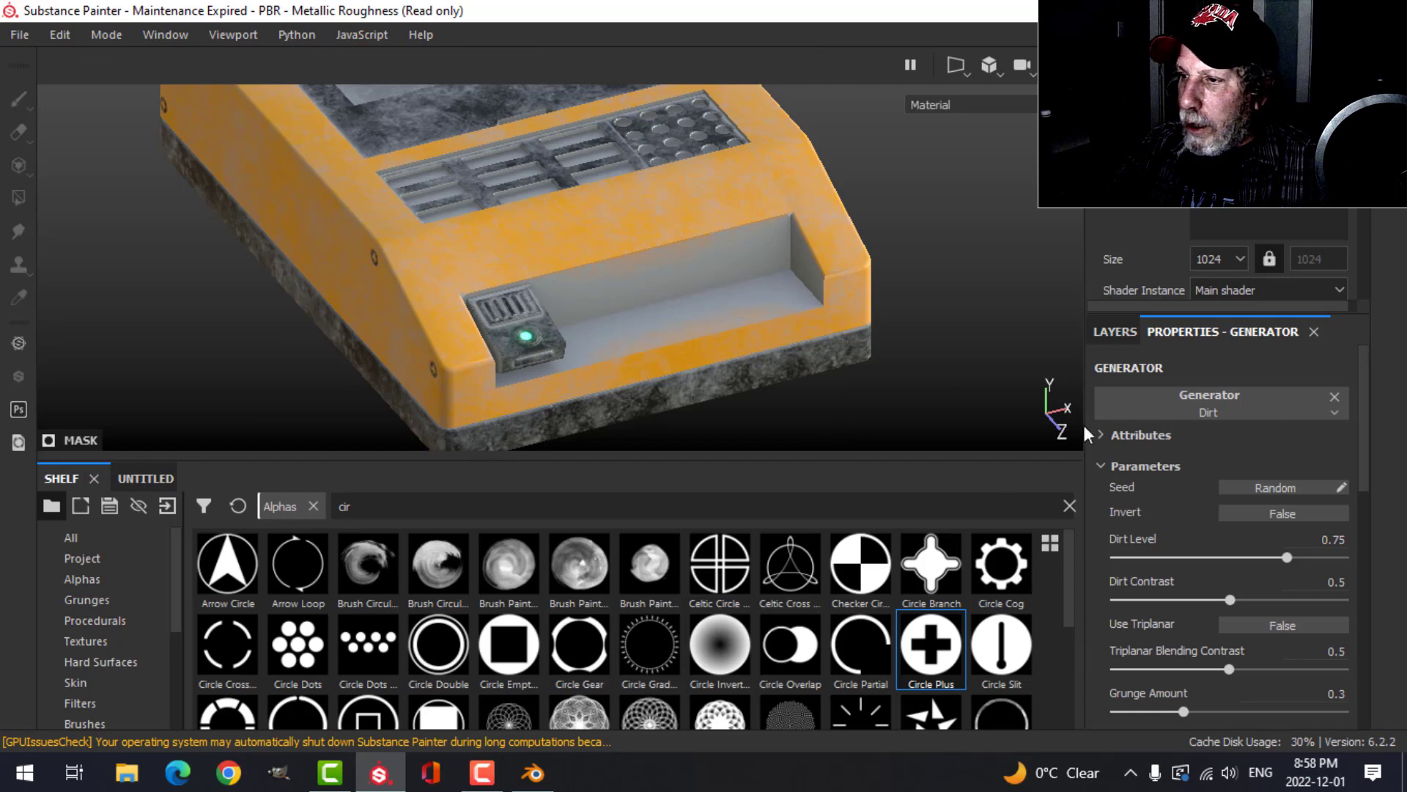
# Reduce the generator's Dirt Level to 0.15 for a subtle layer of dirt.
pyautogui.moveTo(1287, 558); pyautogui.dragTo(1155, 557)
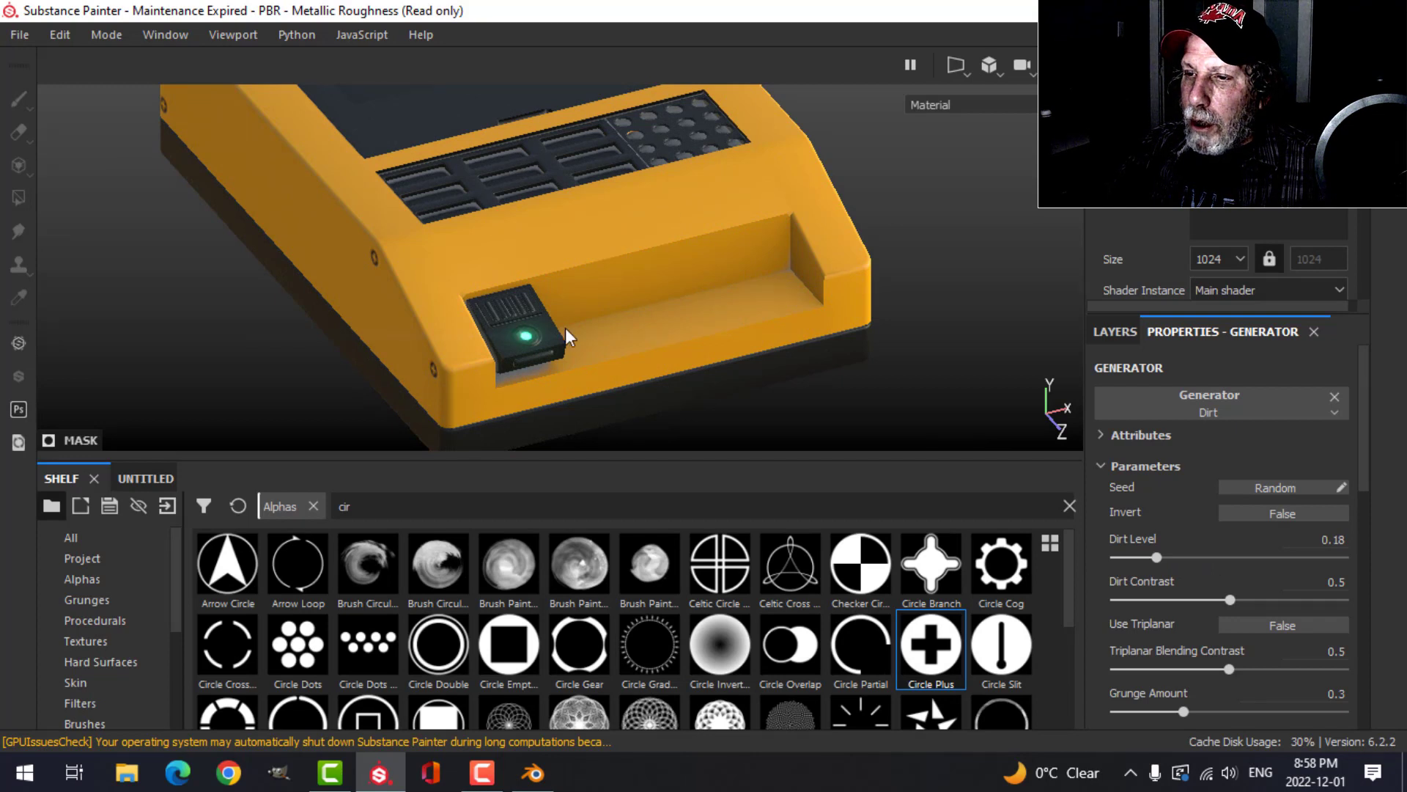
pyautogui.scroll(-2, 639, 324)
pyautogui.keyDown('alt'); pyautogui.moveTo(635, 219); pyautogui.dragTo(695, 268, button='middle'); pyautogui.keyUp('alt')
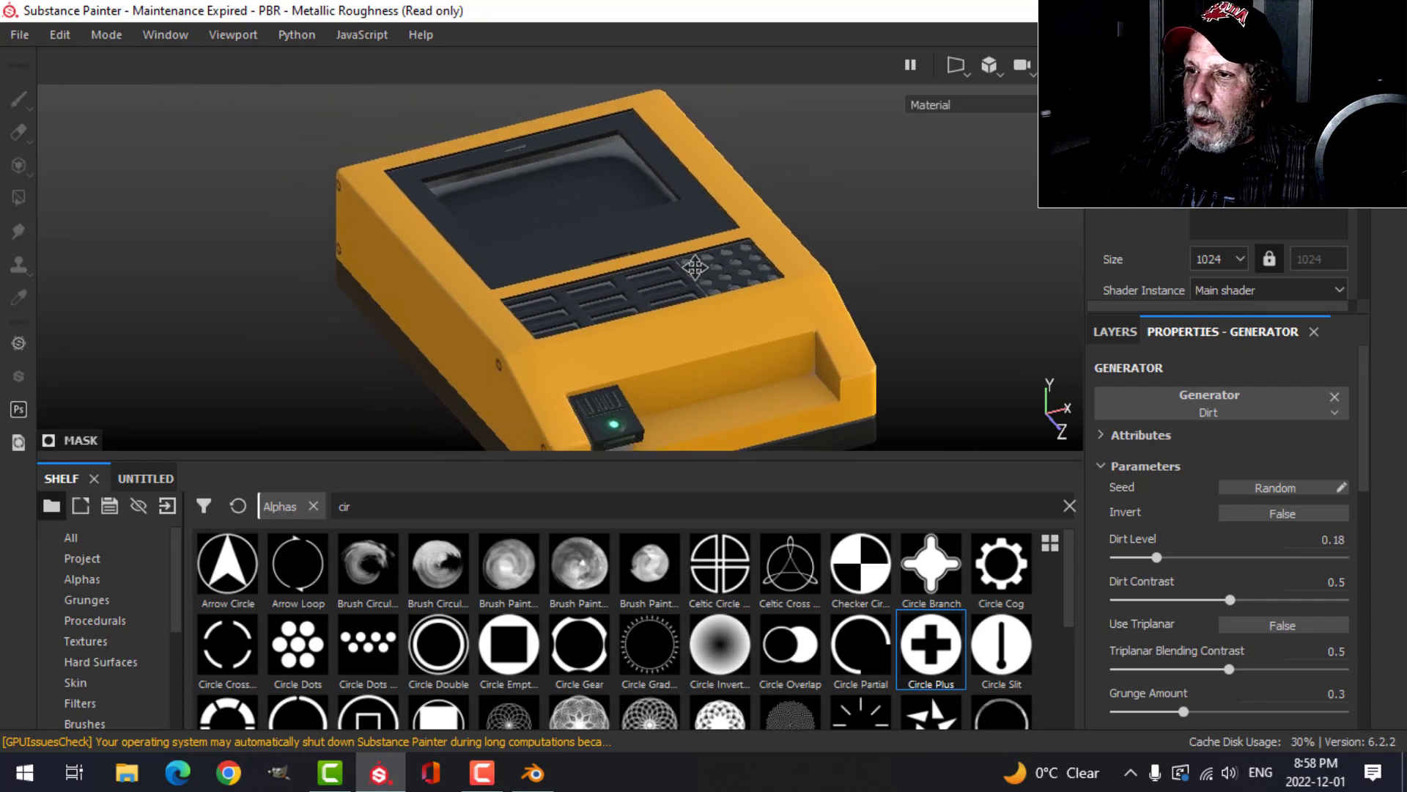
pyautogui.moveTo(1154, 555); pyautogui.dragTo(1147, 554)
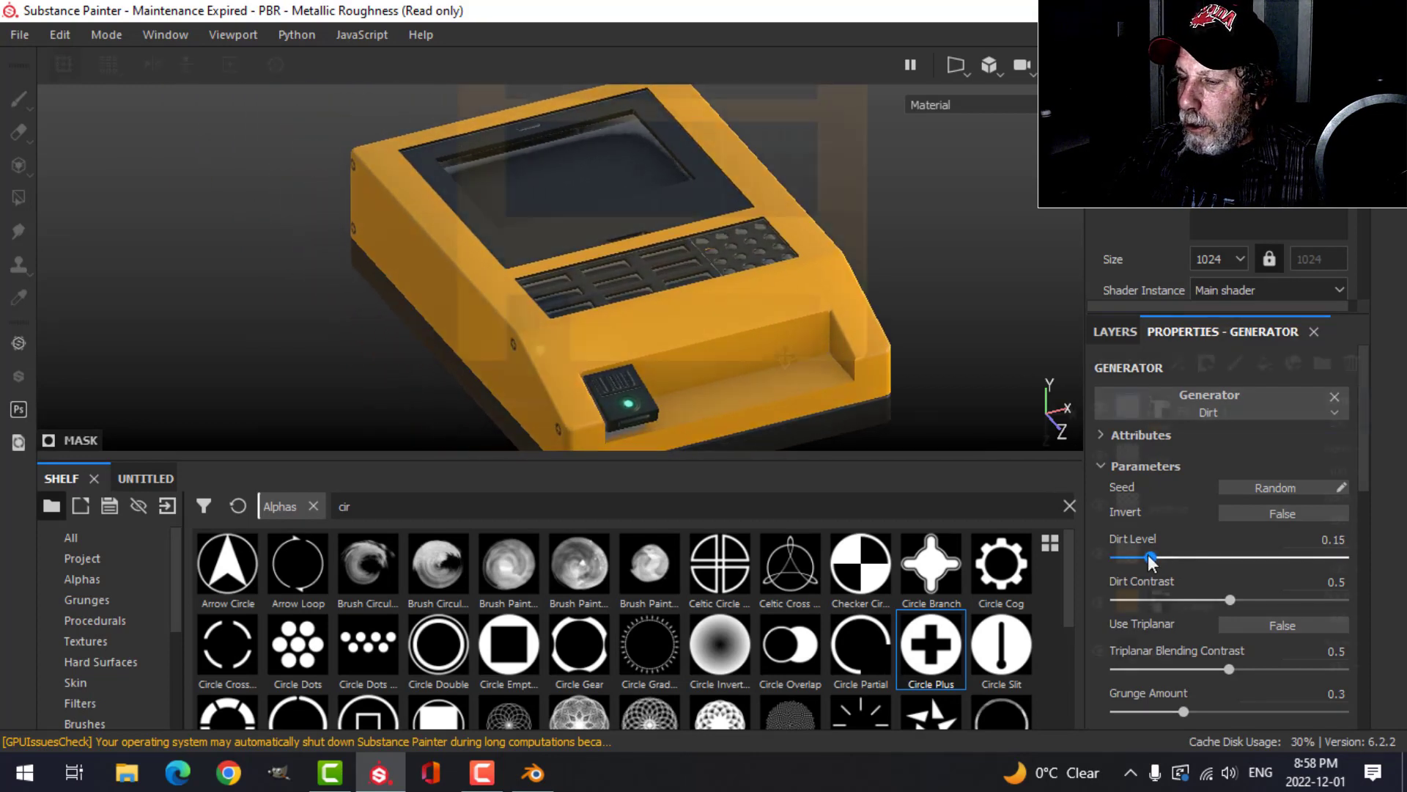
# Rename the masked fill layer as dust.
pyautogui.scroll(1, 776, 351)
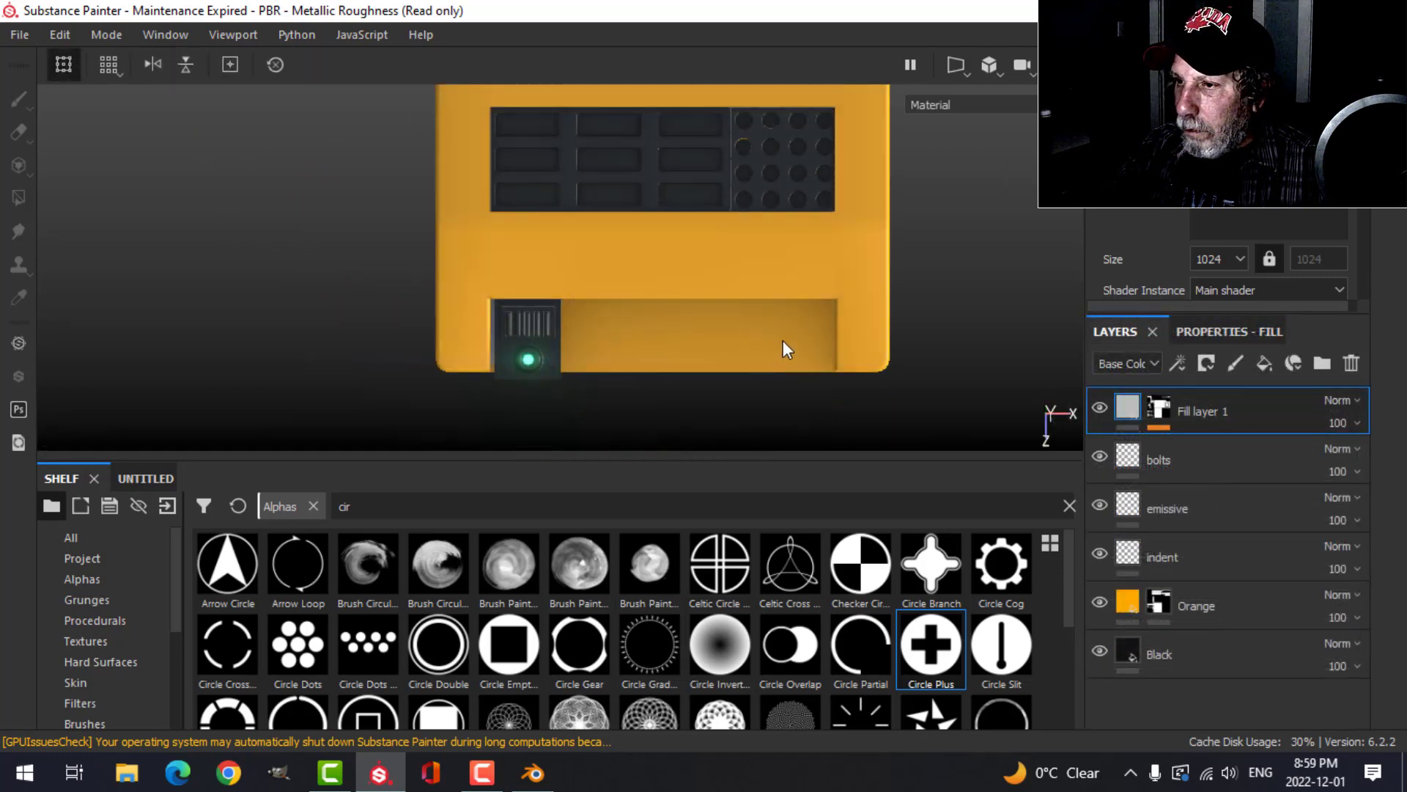
pyautogui.keyDown('alt'); pyautogui.moveTo(782, 342); pyautogui.dragTo(745, 371, button='middle'); pyautogui.keyUp('alt')
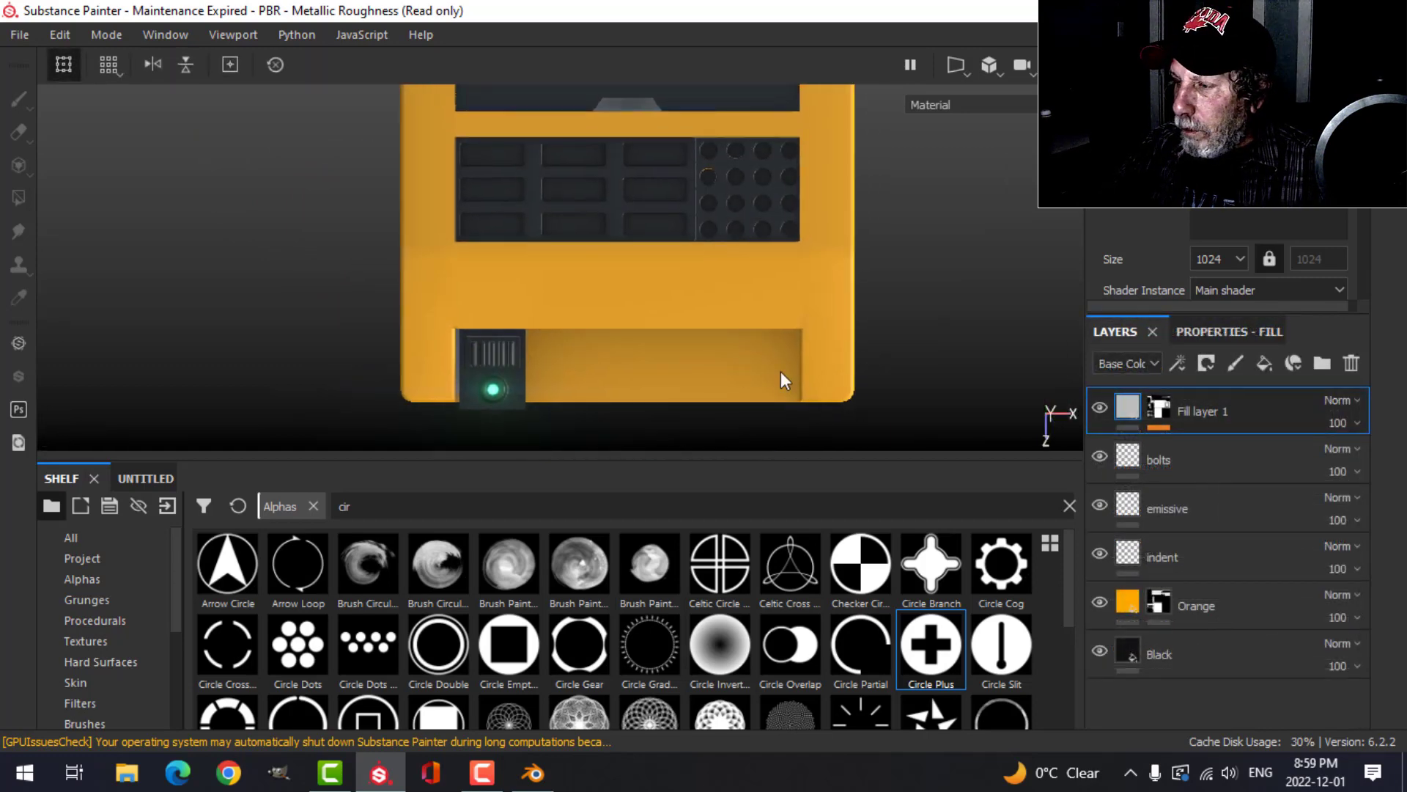
pyautogui.doubleClick(1184, 413)
pyautogui.write('dust')
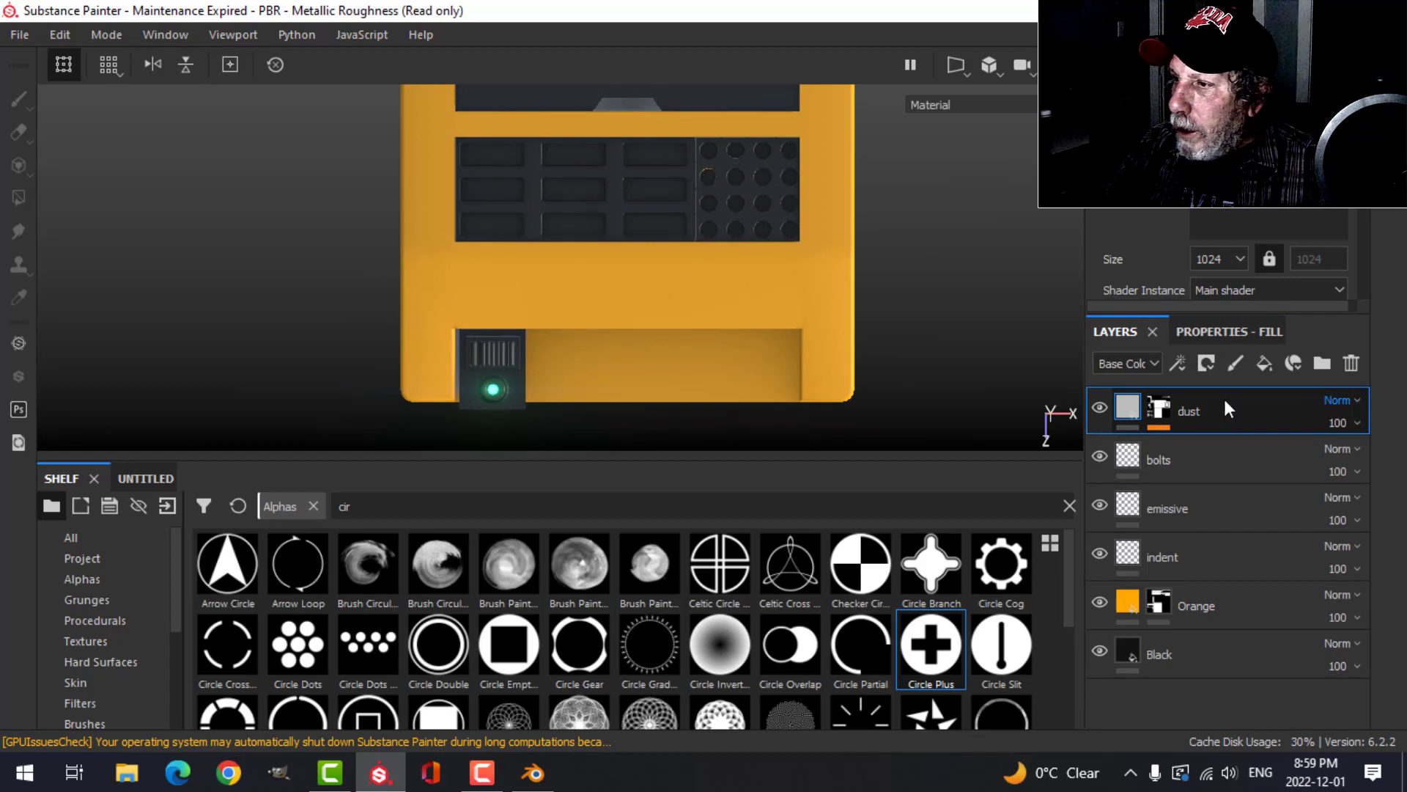
# Add a paint layer above the dust layer and set the brush's base color to light grey, RGB 0.772.
pyautogui.click(1233, 366)
pyautogui.click(1213, 332)
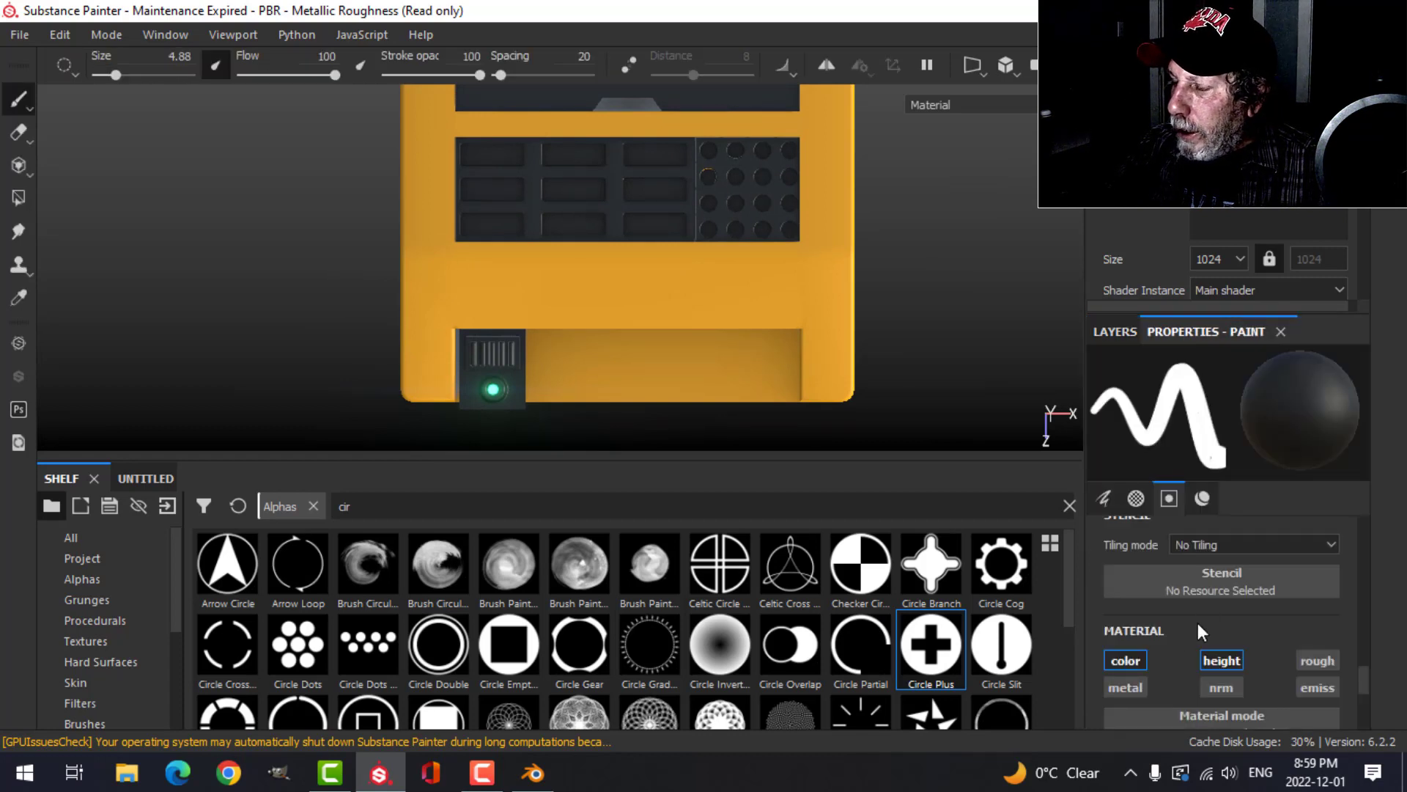
pyautogui.scroll(-1, 1193, 650)
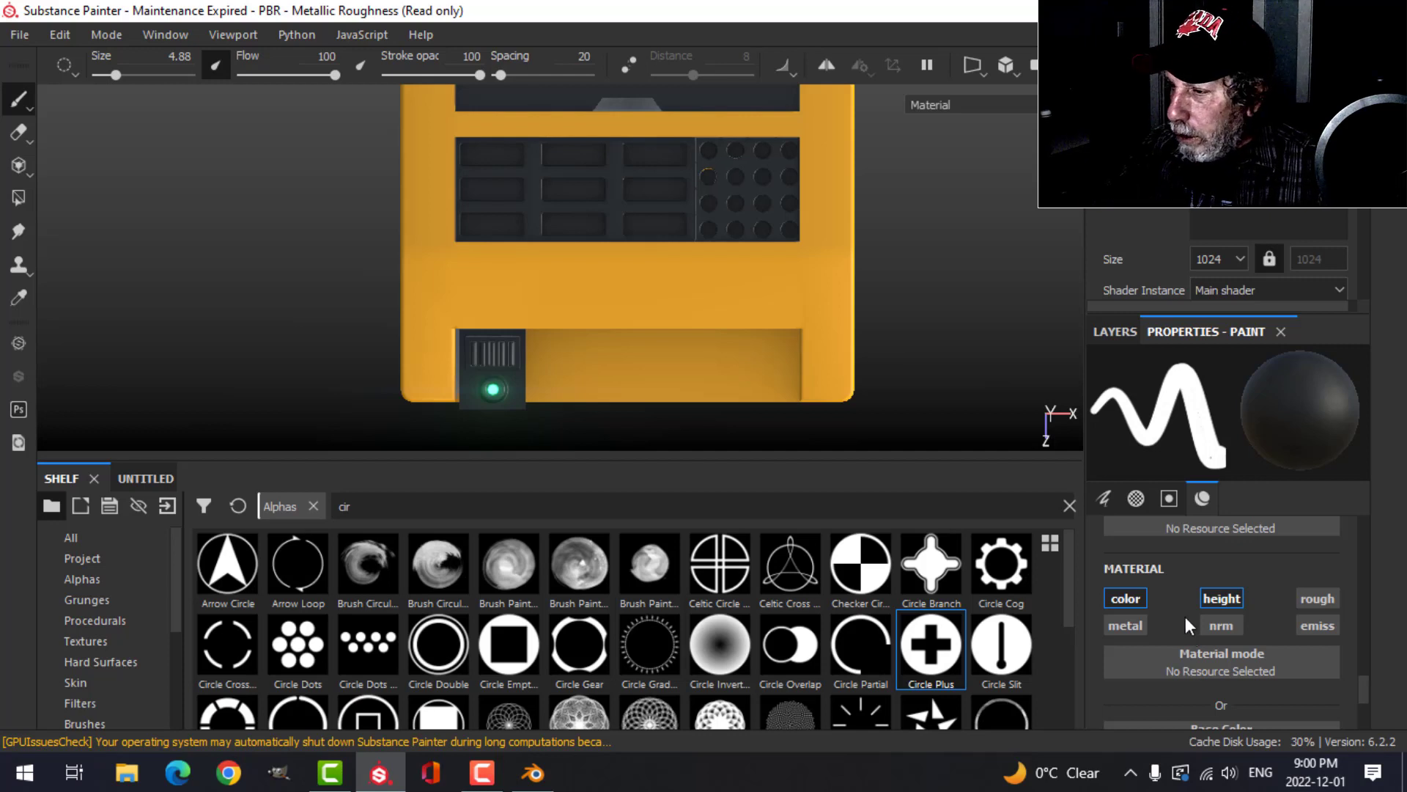
pyautogui.scroll(-3, 1181, 607)
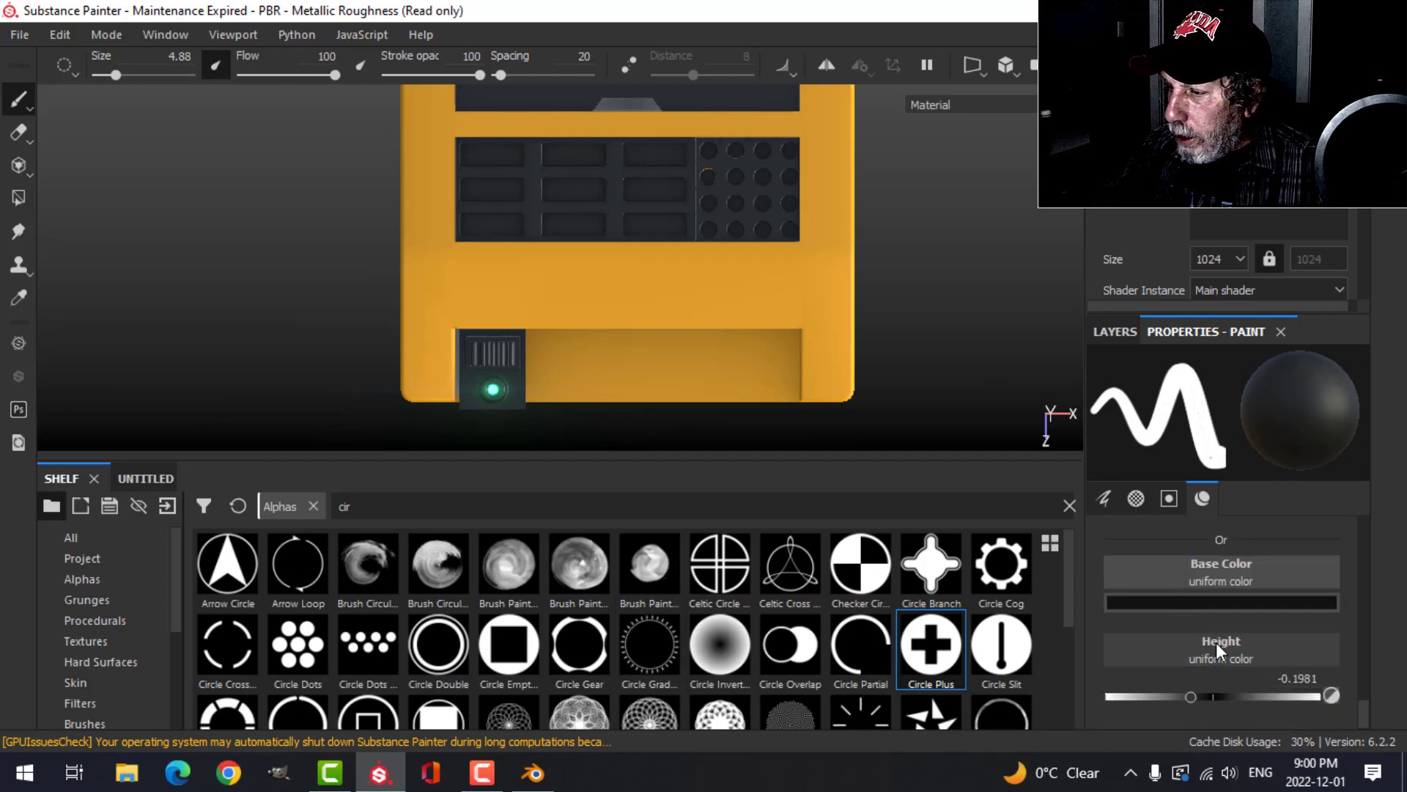
pyautogui.click(1198, 605)
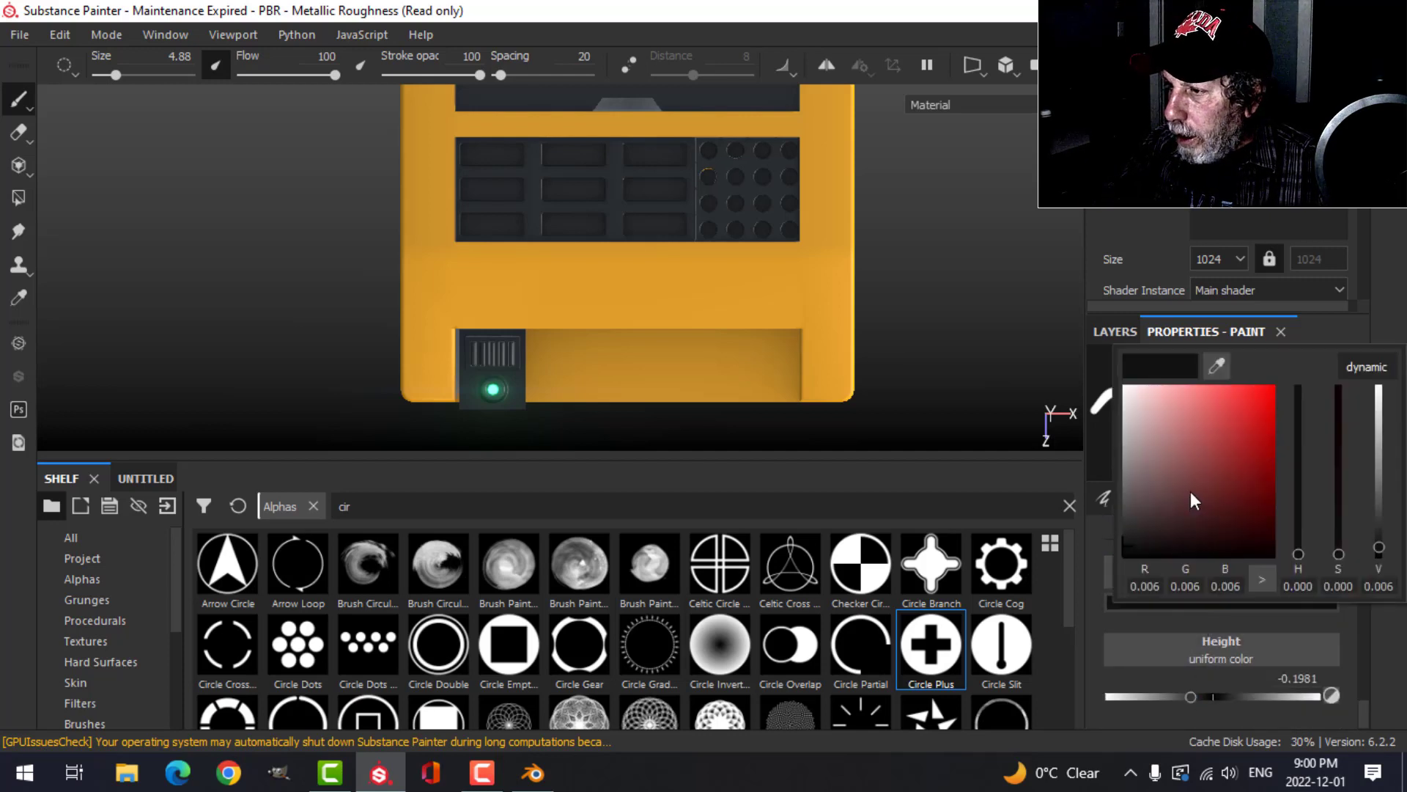
pyautogui.moveTo(1142, 427); pyautogui.dragTo(1123, 407)
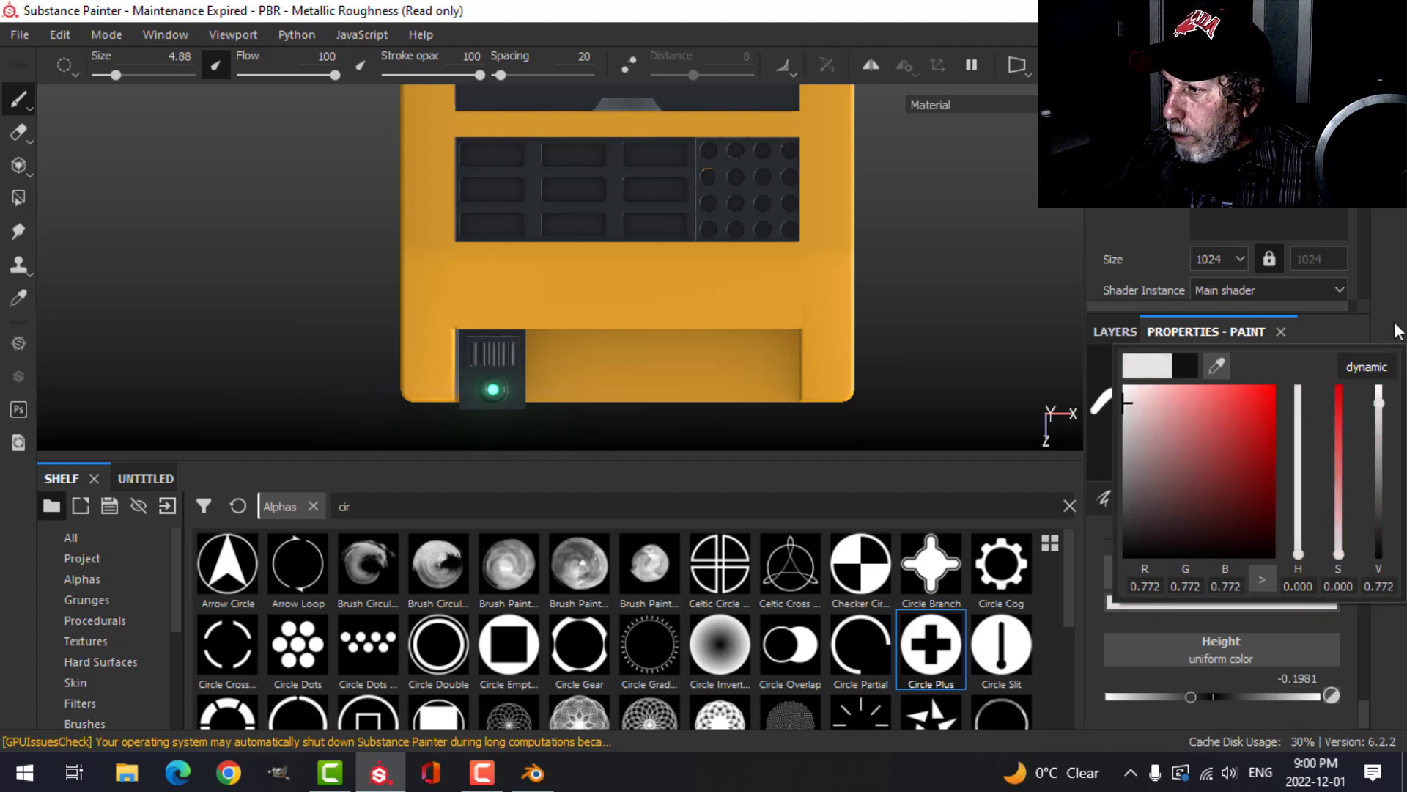
# Filter the shelf's alphas by "font" to find a text alpha for the player's front.
pyautogui.scroll(-2, 718, 375)
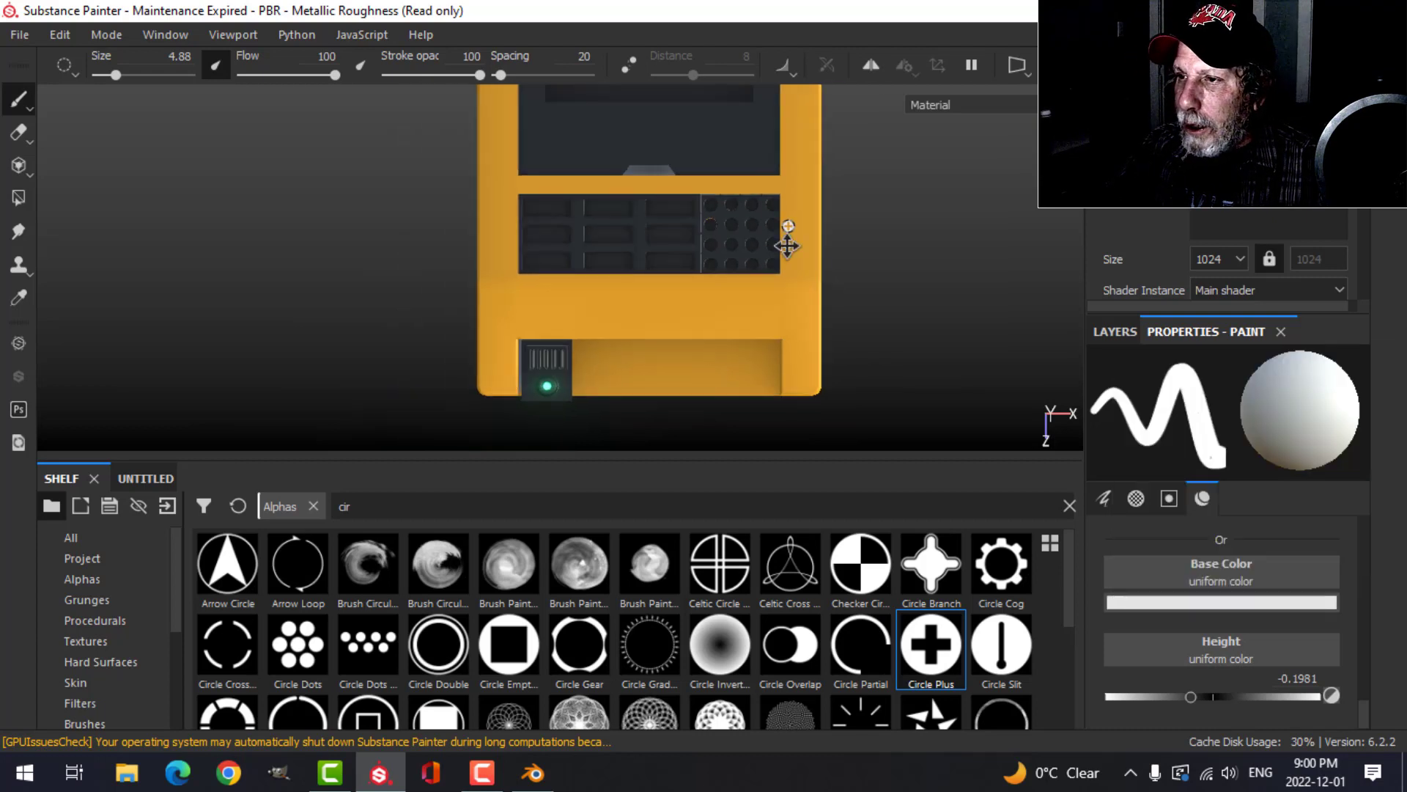
pyautogui.keyDown('alt'); pyautogui.moveTo(788, 246); pyautogui.dragTo(571, 405, button='middle'); pyautogui.keyUp('alt')
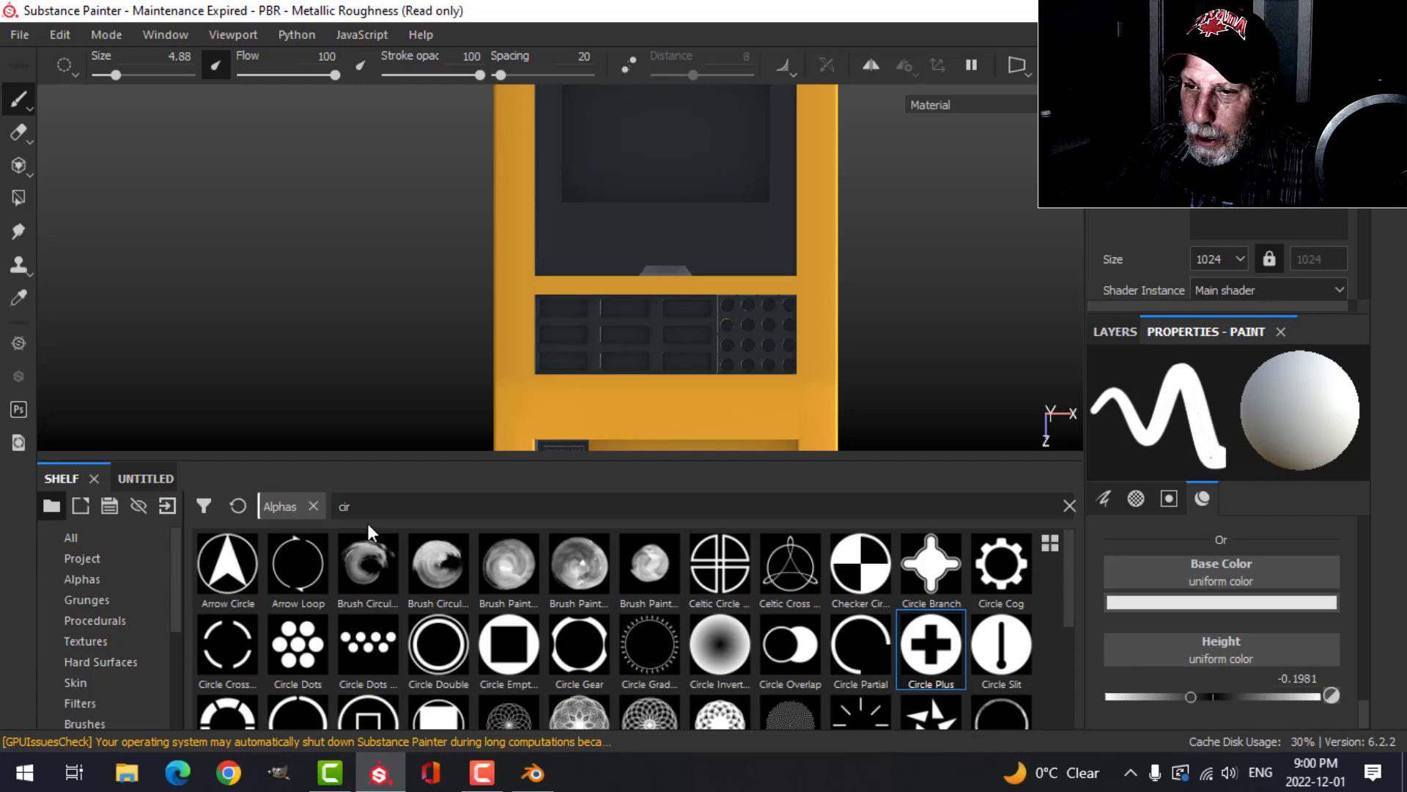
pyautogui.click(82, 579)
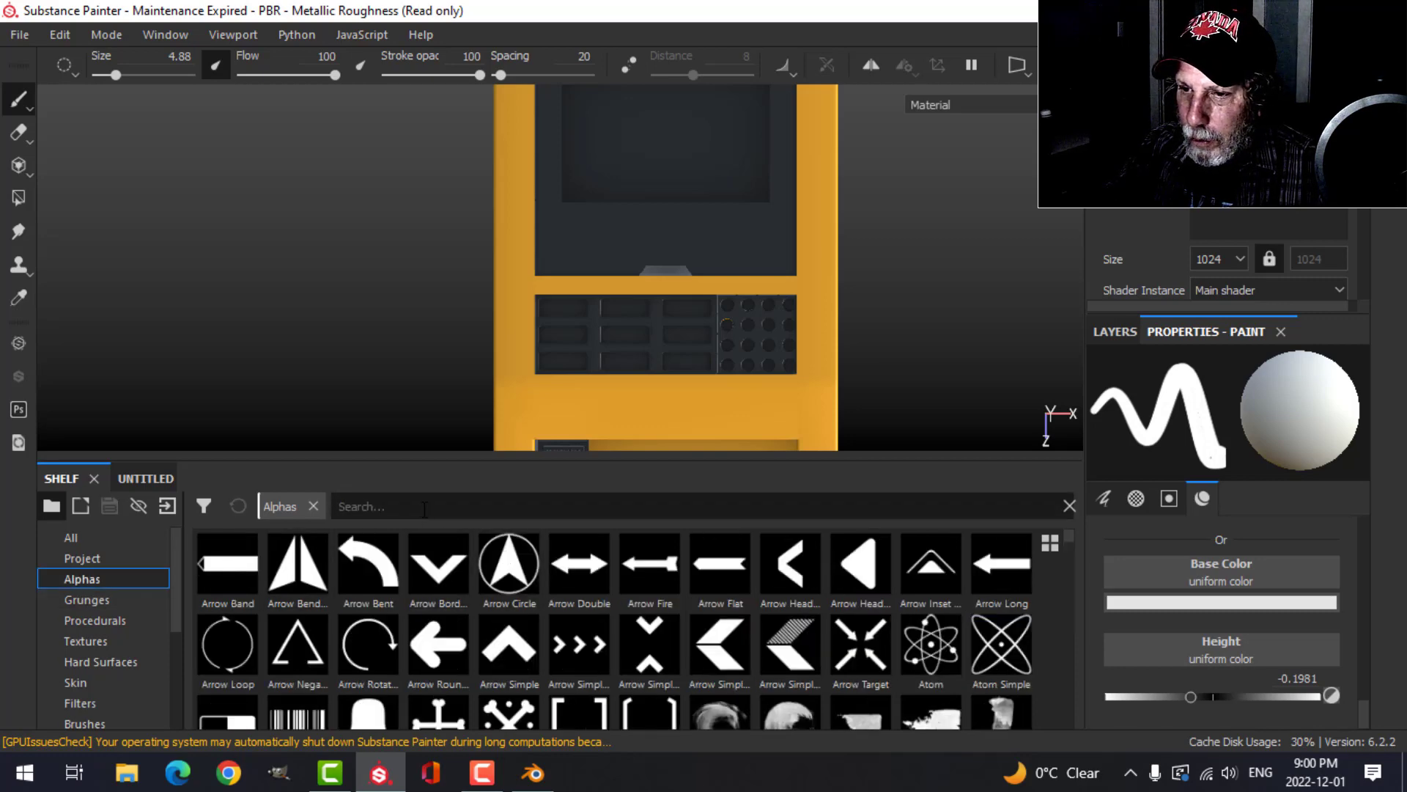
pyautogui.write('font')
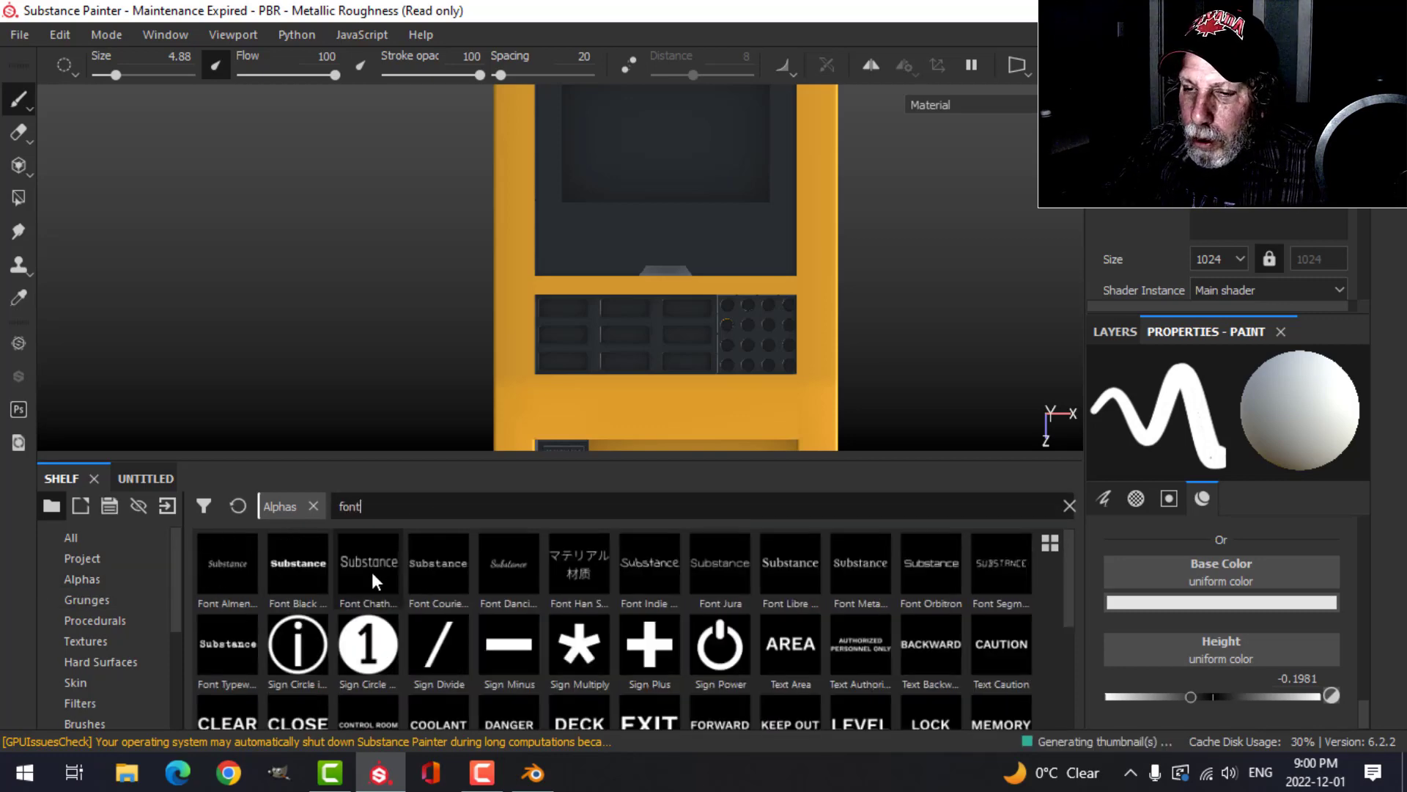
# Load the "Font Chath..." alpha into the brush and set its text to ACOUSTIX.
pyautogui.click(372, 572)
pyautogui.scroll(1, 1301, 579)
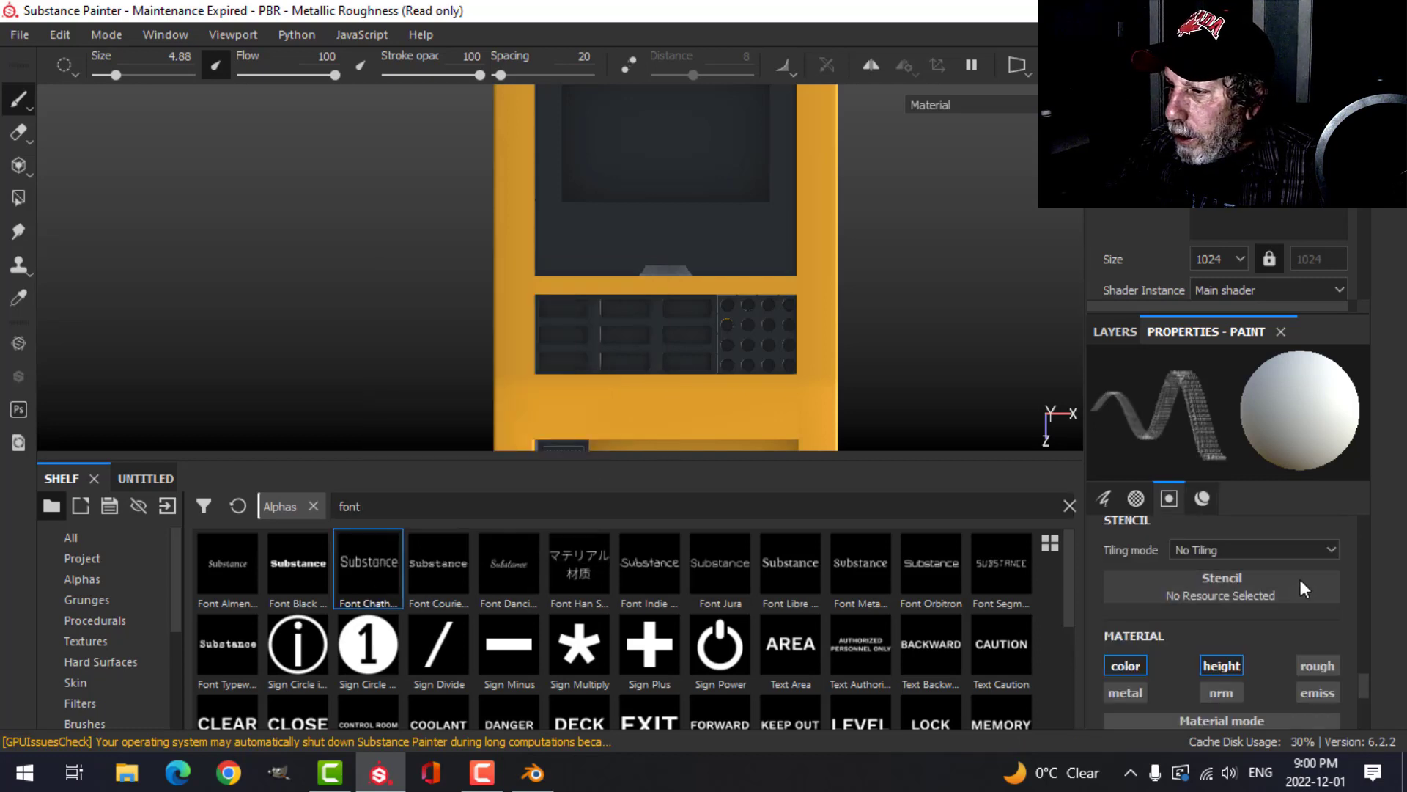
pyautogui.scroll(-3, 1299, 586)
pyautogui.scroll(6, 1291, 586)
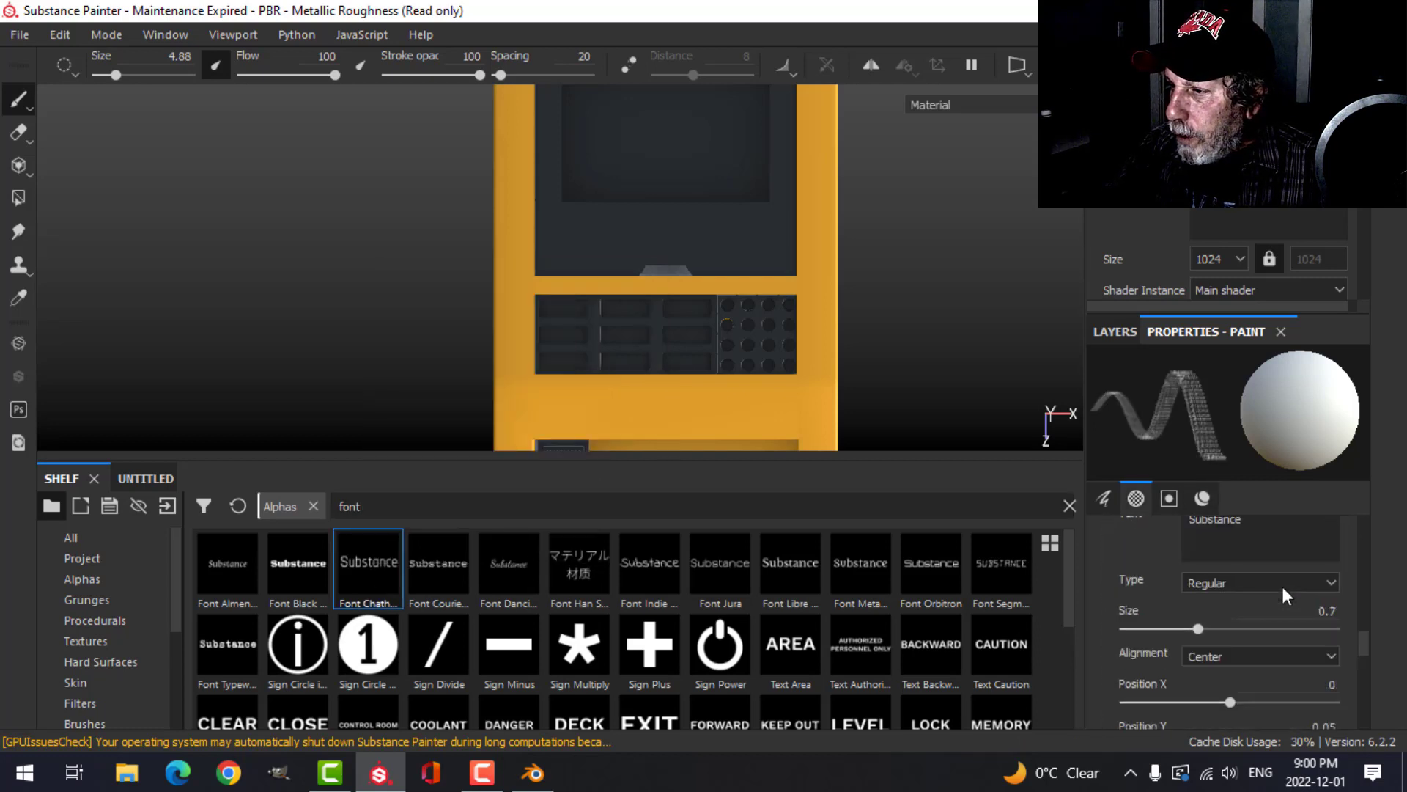
pyautogui.click(1281, 586)
pyautogui.moveTo(1243, 581); pyautogui.dragTo(1191, 581)
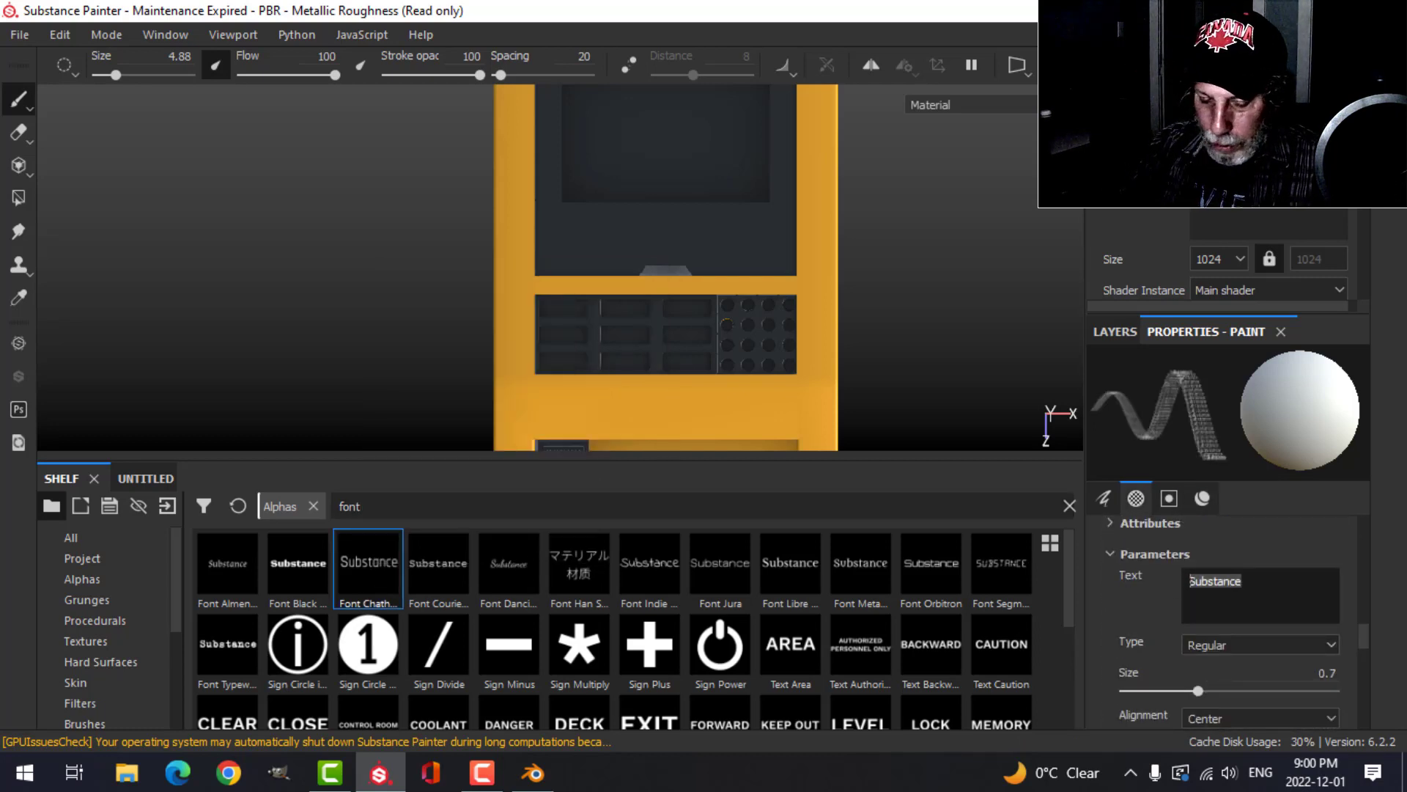
pyautogui.press('capslock')
pyautogui.write('ACOUSTIX')
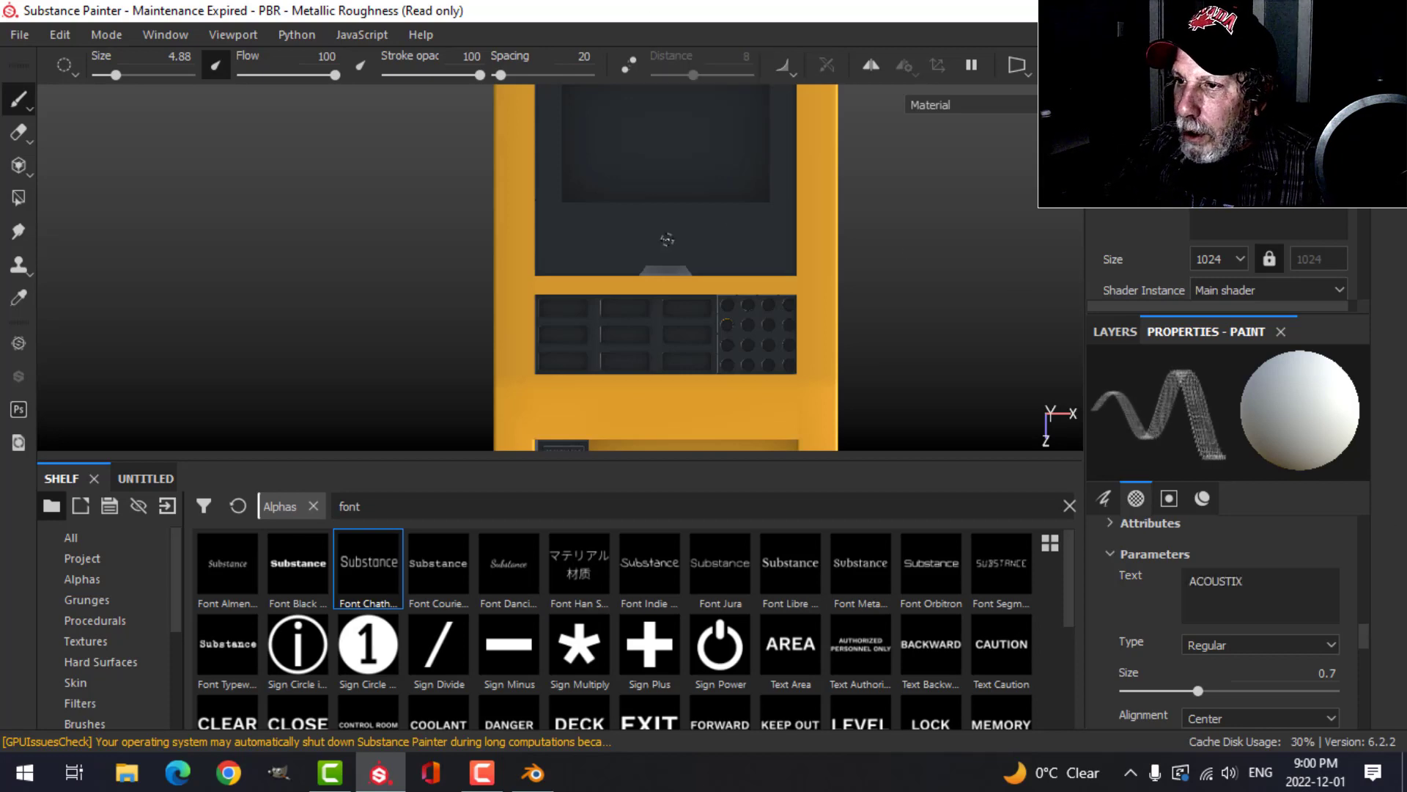
# Enlarge the brush to about 39.81 and stamp the ACOUSTIX logo on the dark panel, centred below the cassette window.
pyautogui.moveTo(667, 239)
pyautogui.keyDown('ctrl'); pyautogui.mouseDown(button='right')
pyautogui.moveTo(733, 239)
pyautogui.moveTo(693, 239)
pyautogui.moveTo(705, 239)
pyautogui.mouseUp(button='right'); pyautogui.keyUp('ctrl')
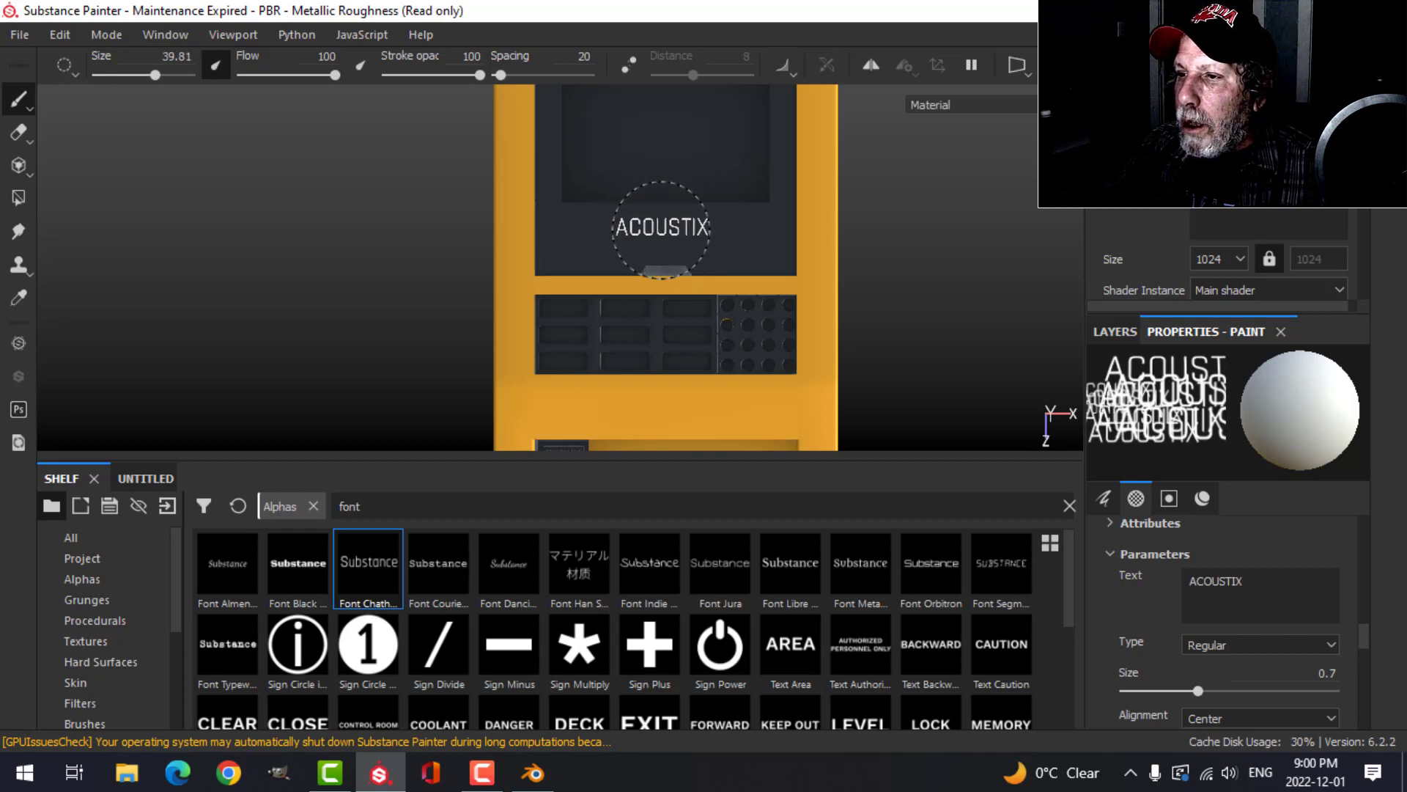
pyautogui.click(661, 228)
pyautogui.scroll(5, 770, 299)
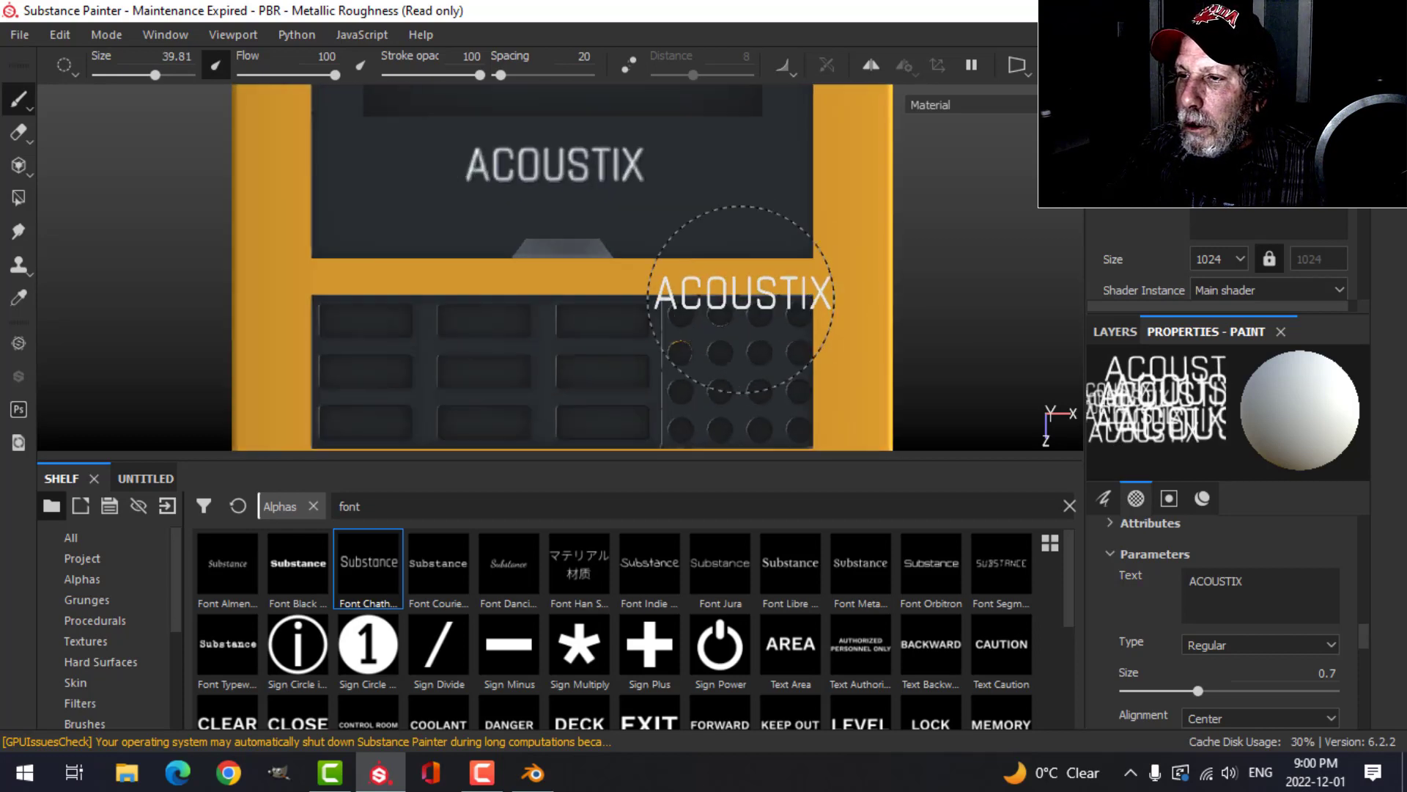
# Set the texture set size to 2048 and check the logo's sharpness on the model.
pyautogui.keyDown('alt'); pyautogui.moveTo(740, 298); pyautogui.dragTo(777, 289); pyautogui.keyUp('alt')
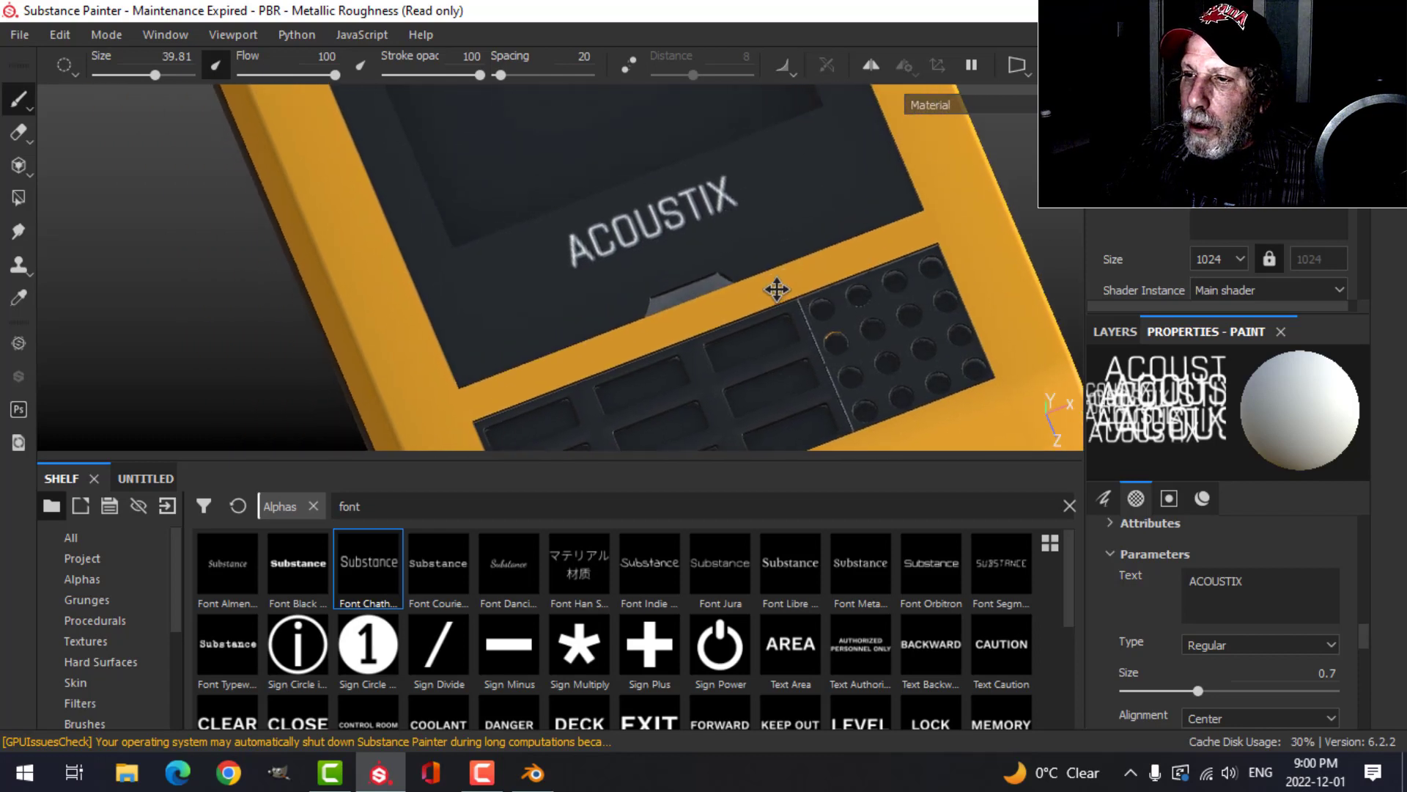
pyautogui.keyDown('alt'); pyautogui.moveTo(776, 290); pyautogui.dragTo(780, 297, button='middle'); pyautogui.keyUp('alt')
pyautogui.moveTo(780, 297)
pyautogui.keyDown('alt'); pyautogui.mouseDown()
pyautogui.moveTo(767, 286)
pyautogui.moveTo(784, 293)
pyautogui.mouseUp(); pyautogui.keyUp('alt')
pyautogui.moveTo(786, 295)
pyautogui.keyDown('alt'); pyautogui.mouseDown(button='middle')
pyautogui.moveTo(794, 304)
pyautogui.moveTo(774, 304)
pyautogui.mouseUp(button='middle'); pyautogui.keyUp('alt')
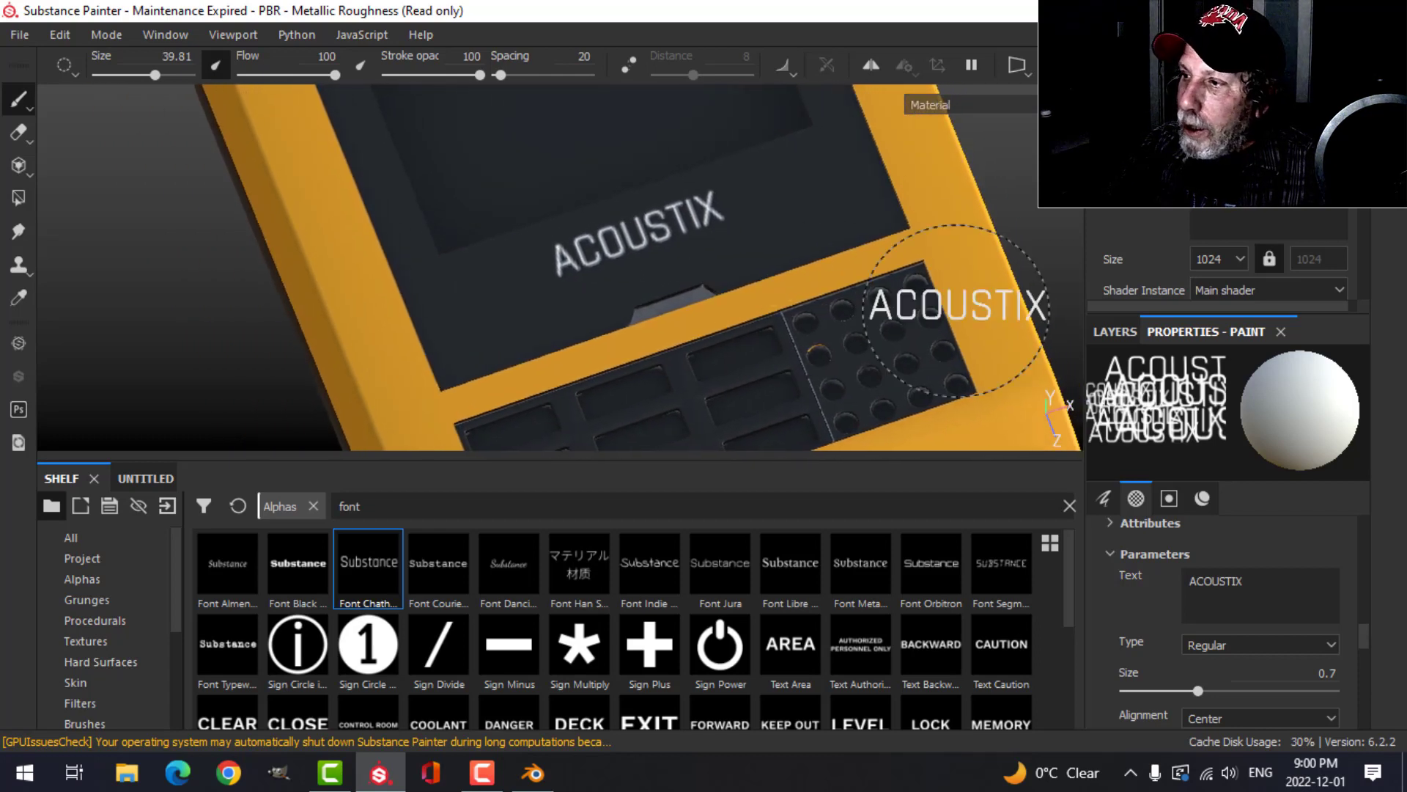
pyautogui.click(1241, 257)
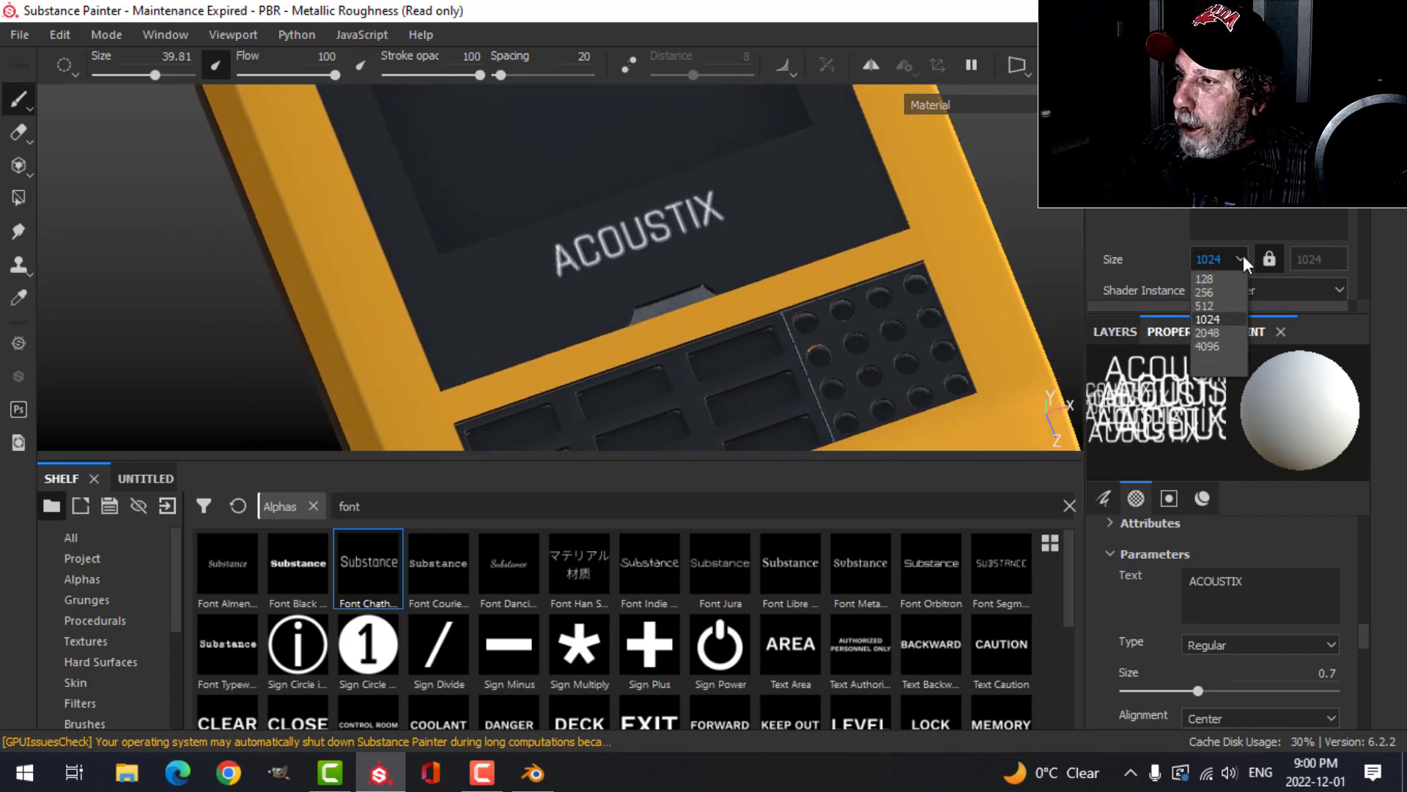
pyautogui.click(1209, 332)
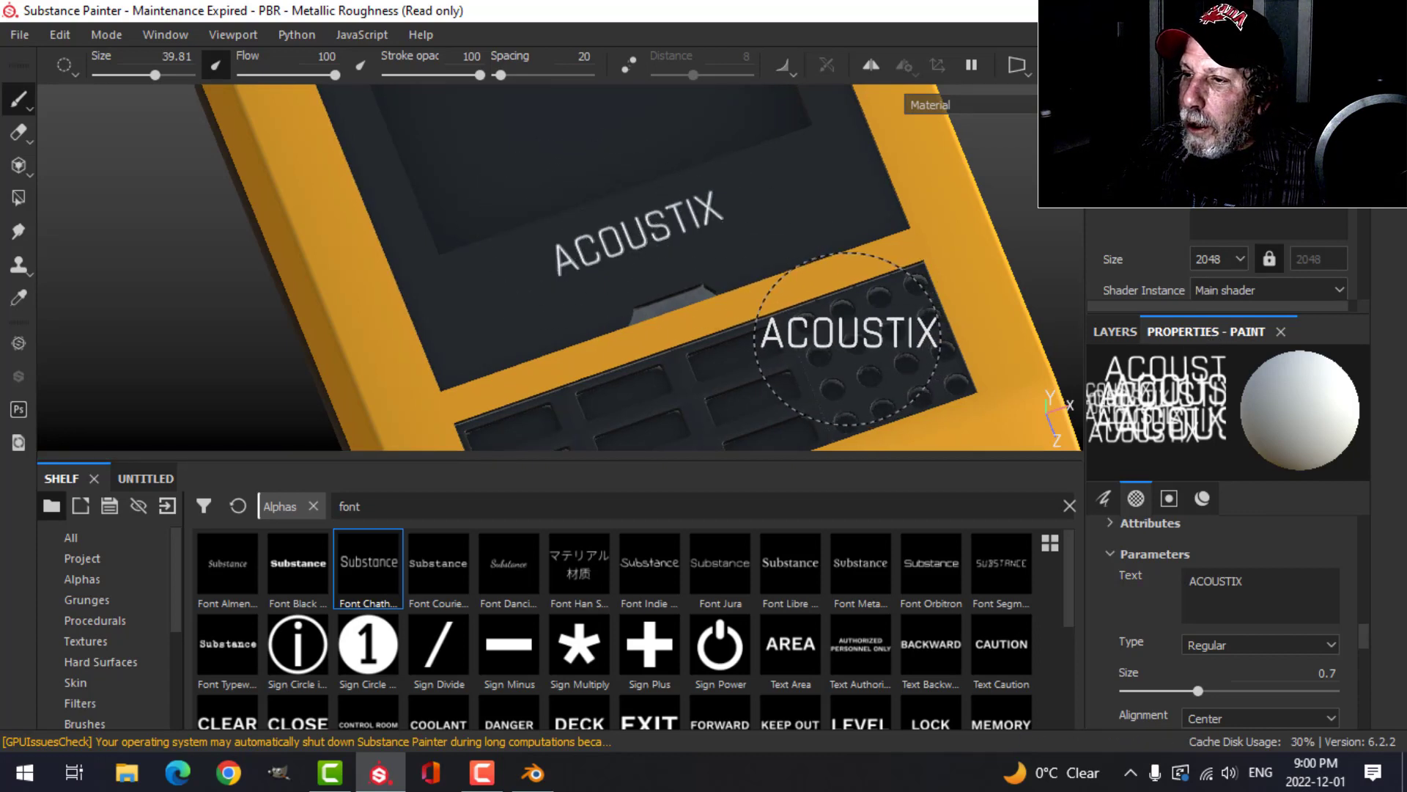
pyautogui.scroll(-3, 849, 339)
pyautogui.keyDown('alt'); pyautogui.moveTo(854, 352); pyautogui.dragTo(816, 295, button='middle'); pyautogui.keyUp('alt')
pyautogui.moveTo(816, 295)
pyautogui.keyDown('alt'); pyautogui.mouseDown()
pyautogui.moveTo(774, 257)
pyautogui.moveTo(880, 236)
pyautogui.moveTo(914, 267)
pyautogui.moveTo(901, 283)
pyautogui.mouseUp(); pyautogui.keyUp('alt')
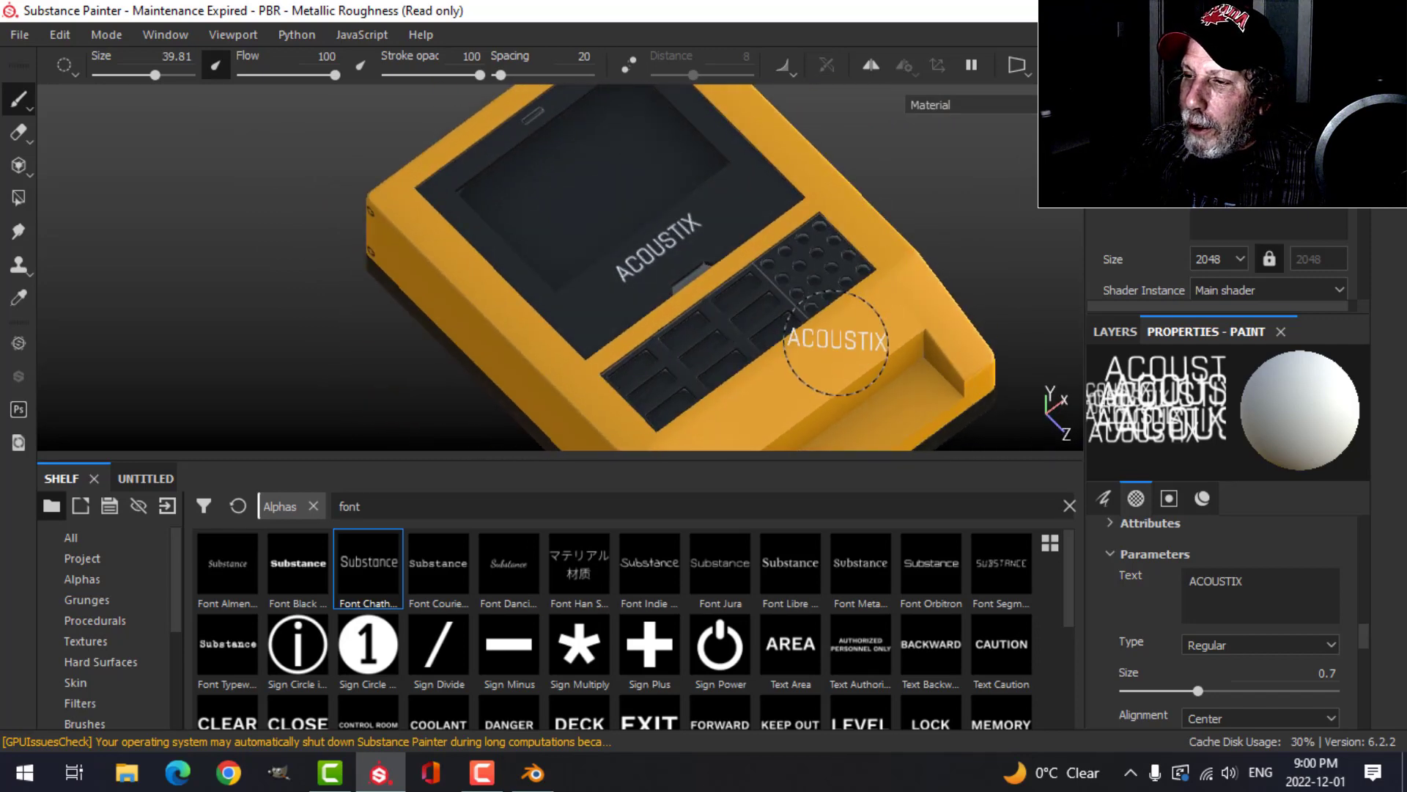
pyautogui.moveTo(836, 341)
pyautogui.keyDown('alt'); pyautogui.mouseDown()
pyautogui.moveTo(804, 214)
pyautogui.moveTo(798, 299)
pyautogui.moveTo(792, 255)
pyautogui.moveTo(832, 260)
pyautogui.moveTo(770, 282)
pyautogui.moveTo(807, 298)
pyautogui.moveTo(792, 316)
pyautogui.moveTo(785, 299)
pyautogui.mouseUp(); pyautogui.keyUp('alt')
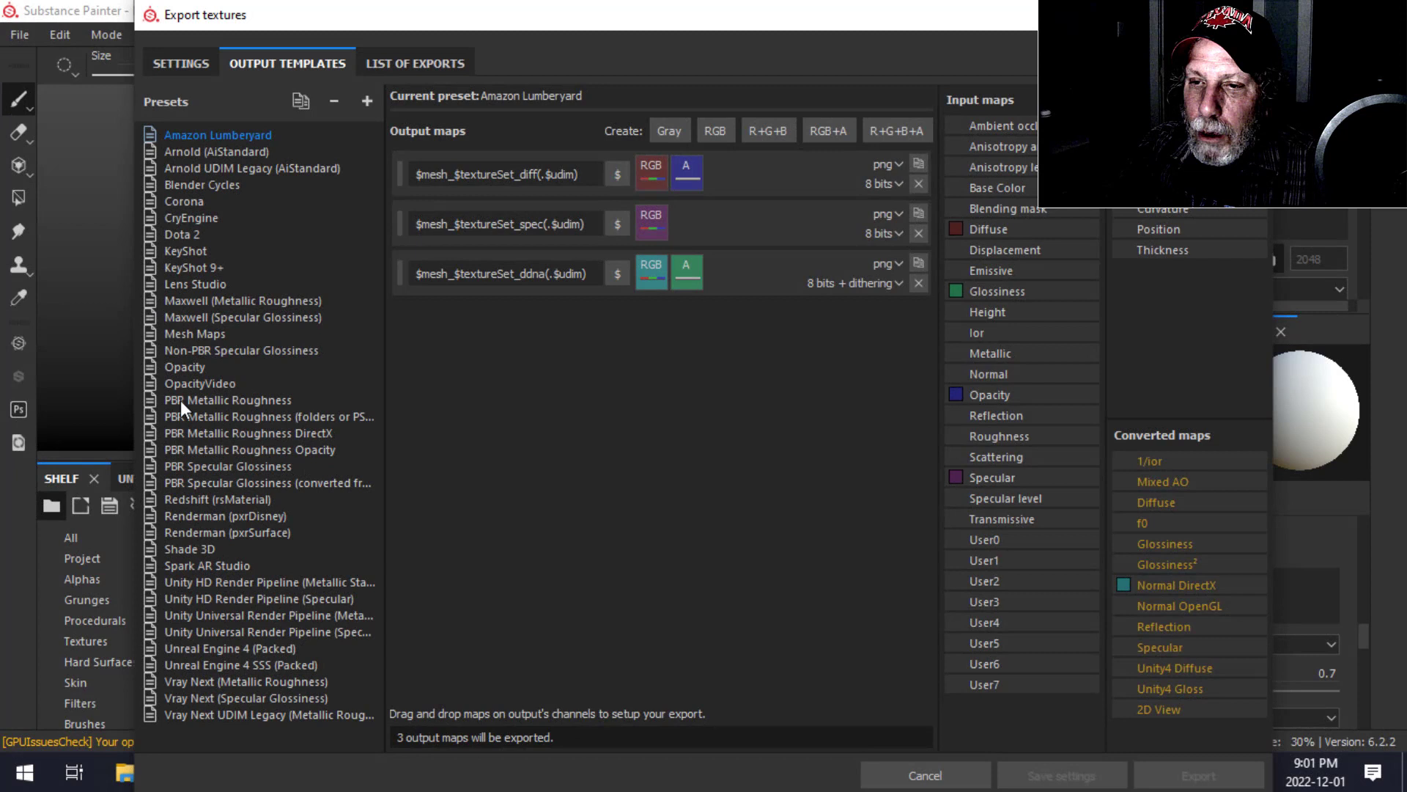
# Review the output maps of the PBR Metallic Roughness preset and choose it as the export's output template.
pyautogui.click(231, 402)
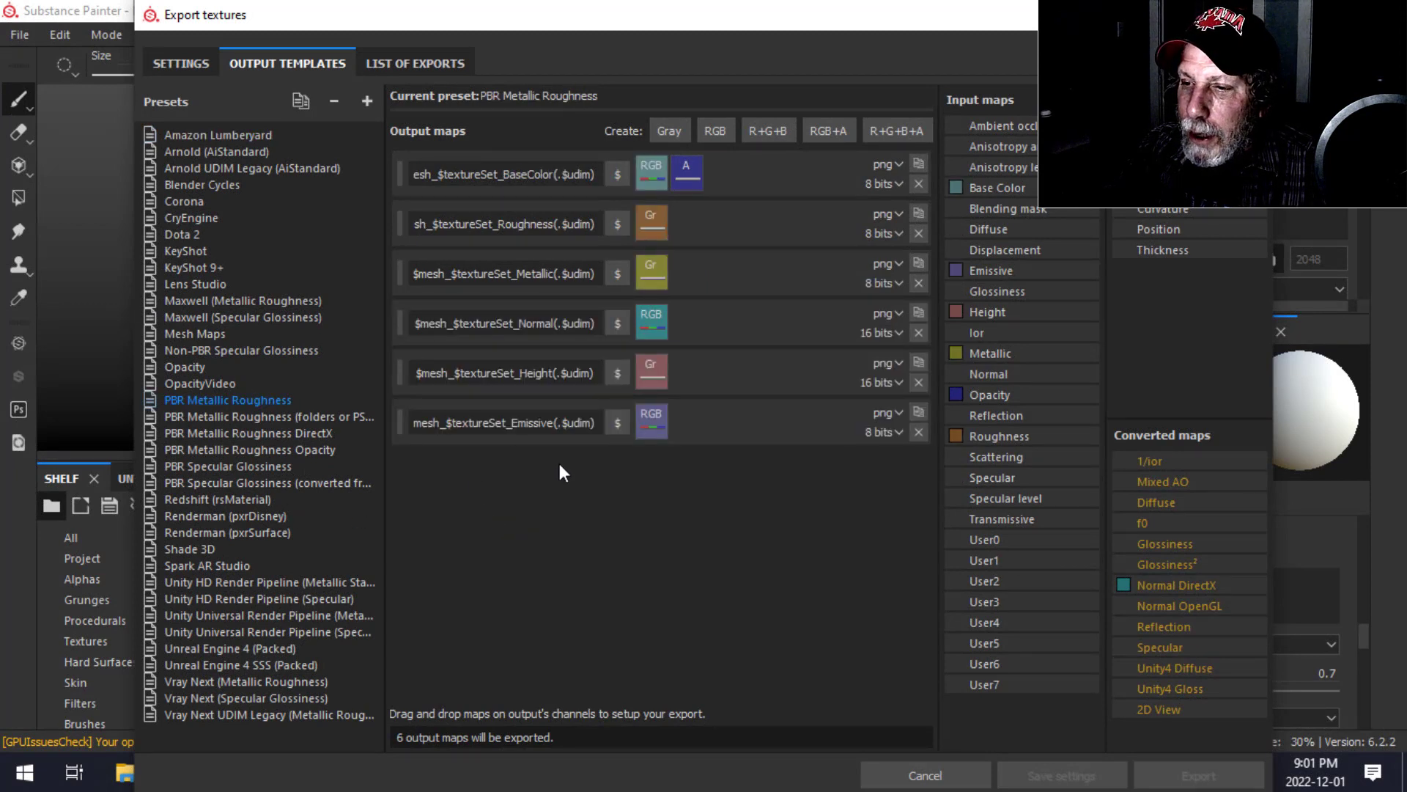
pyautogui.click(437, 424)
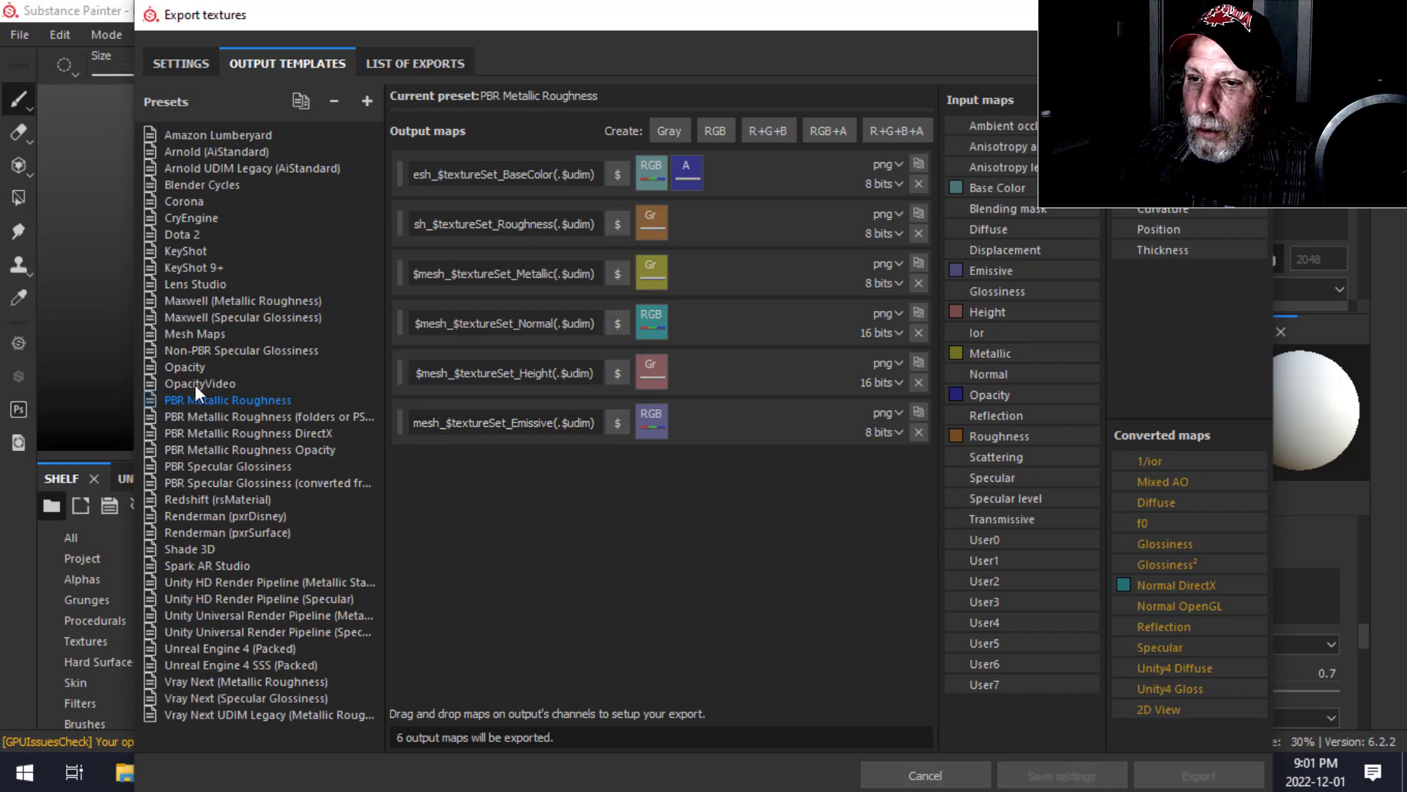
pyautogui.click(191, 62)
pyautogui.click(781, 174)
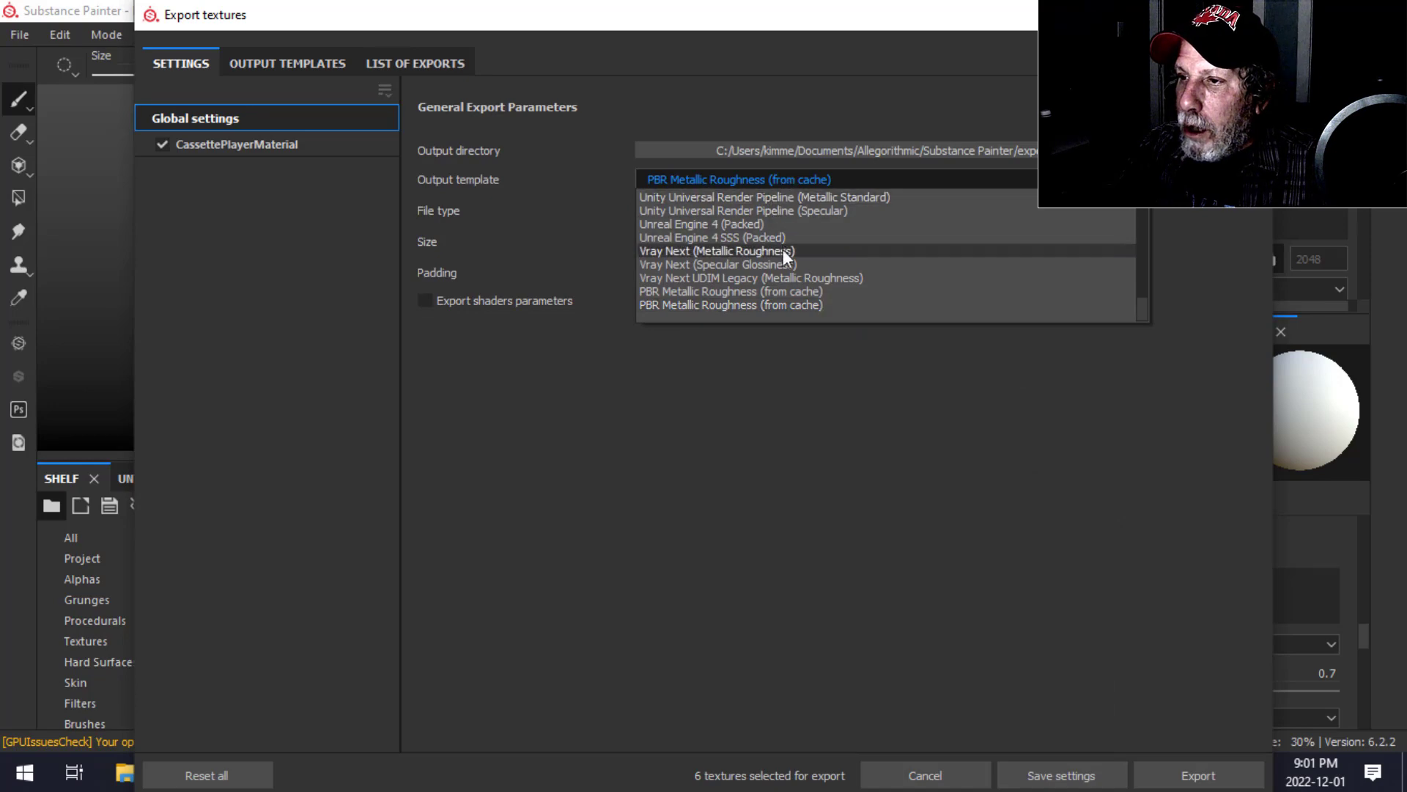
pyautogui.scroll(5, 777, 250)
pyautogui.click(732, 220)
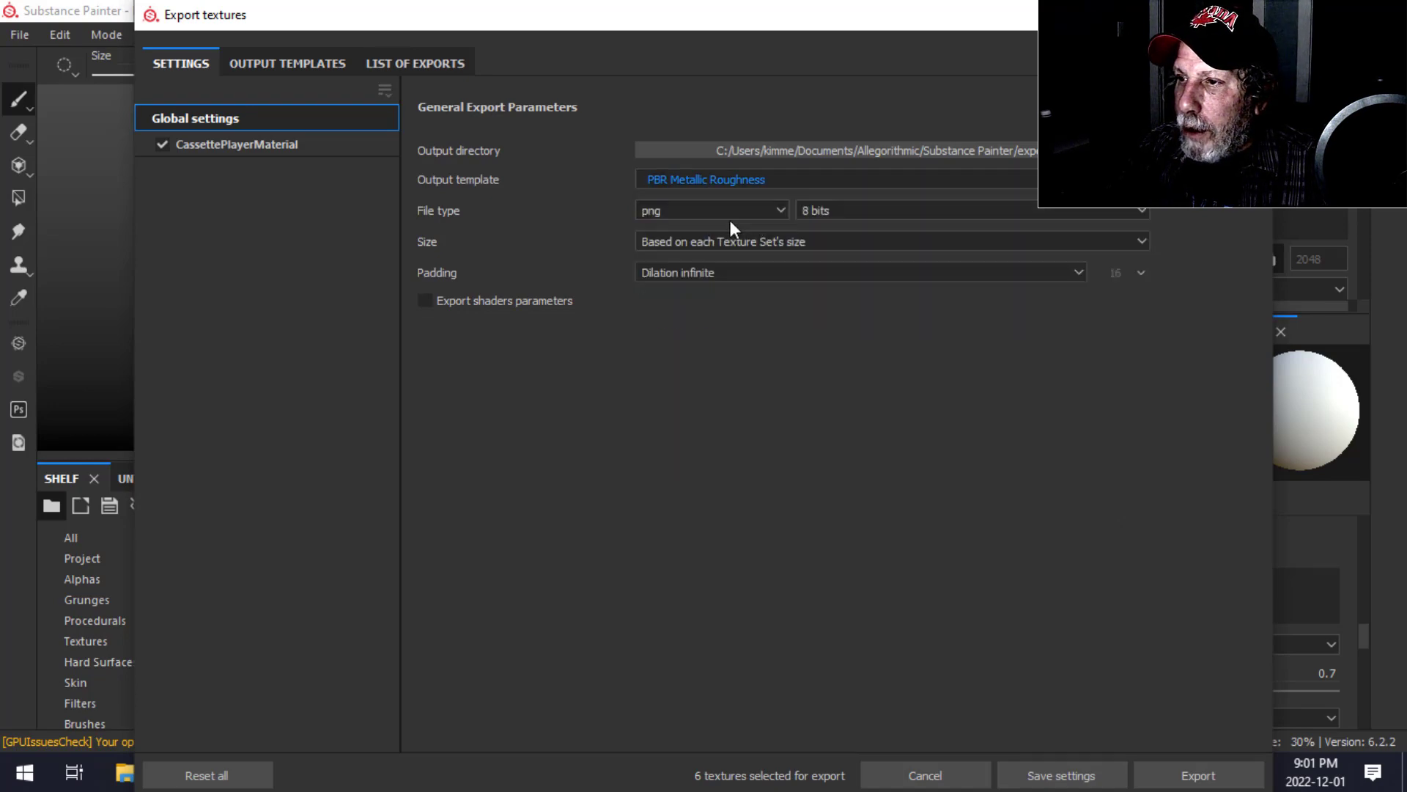
# Export the textures as 8-bit png to D:/DOCUMENTS/BLENDER/MODELS/INTERROGATION ROOM/TEXTURES and close the export window.
pyautogui.click(874, 152)
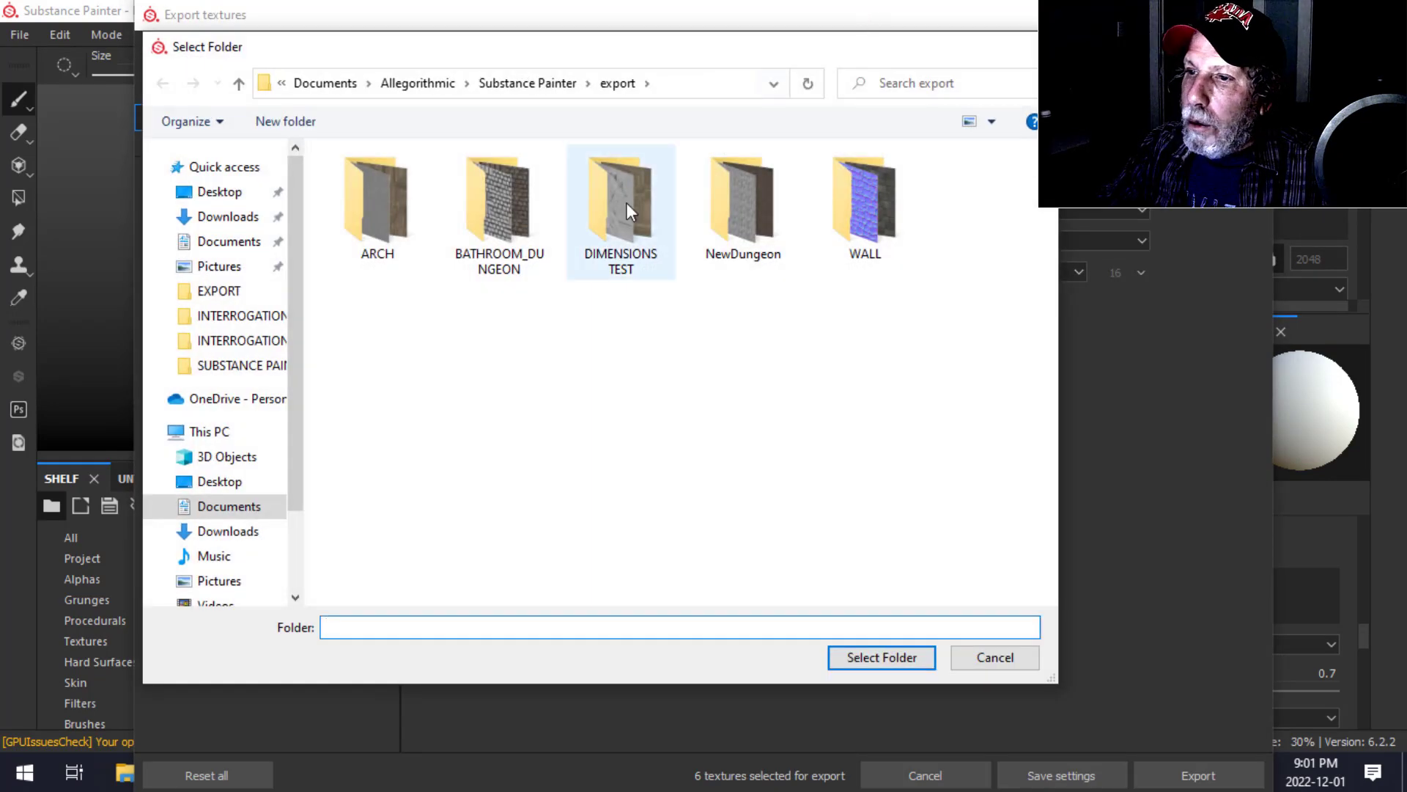
pyautogui.click(995, 657)
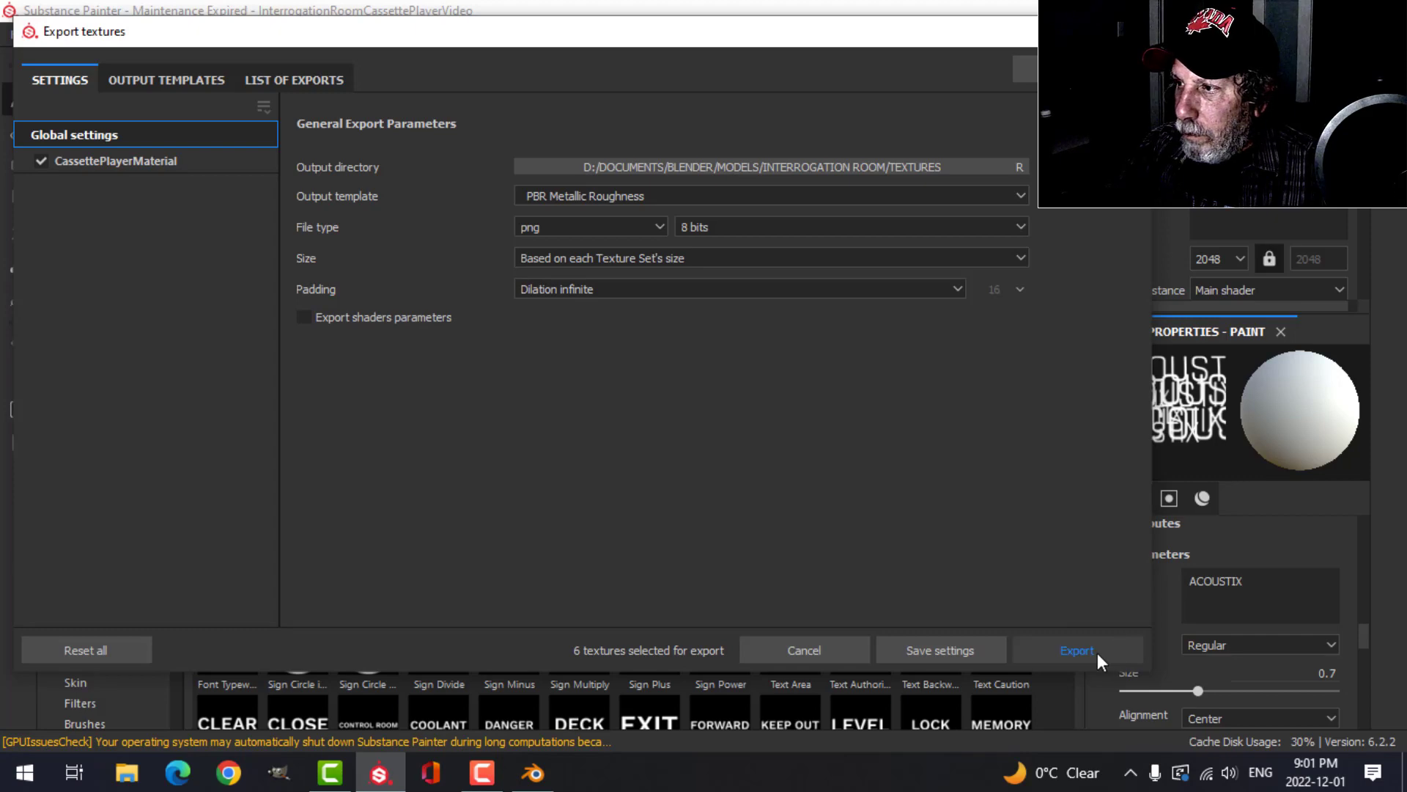
pyautogui.click(1076, 650)
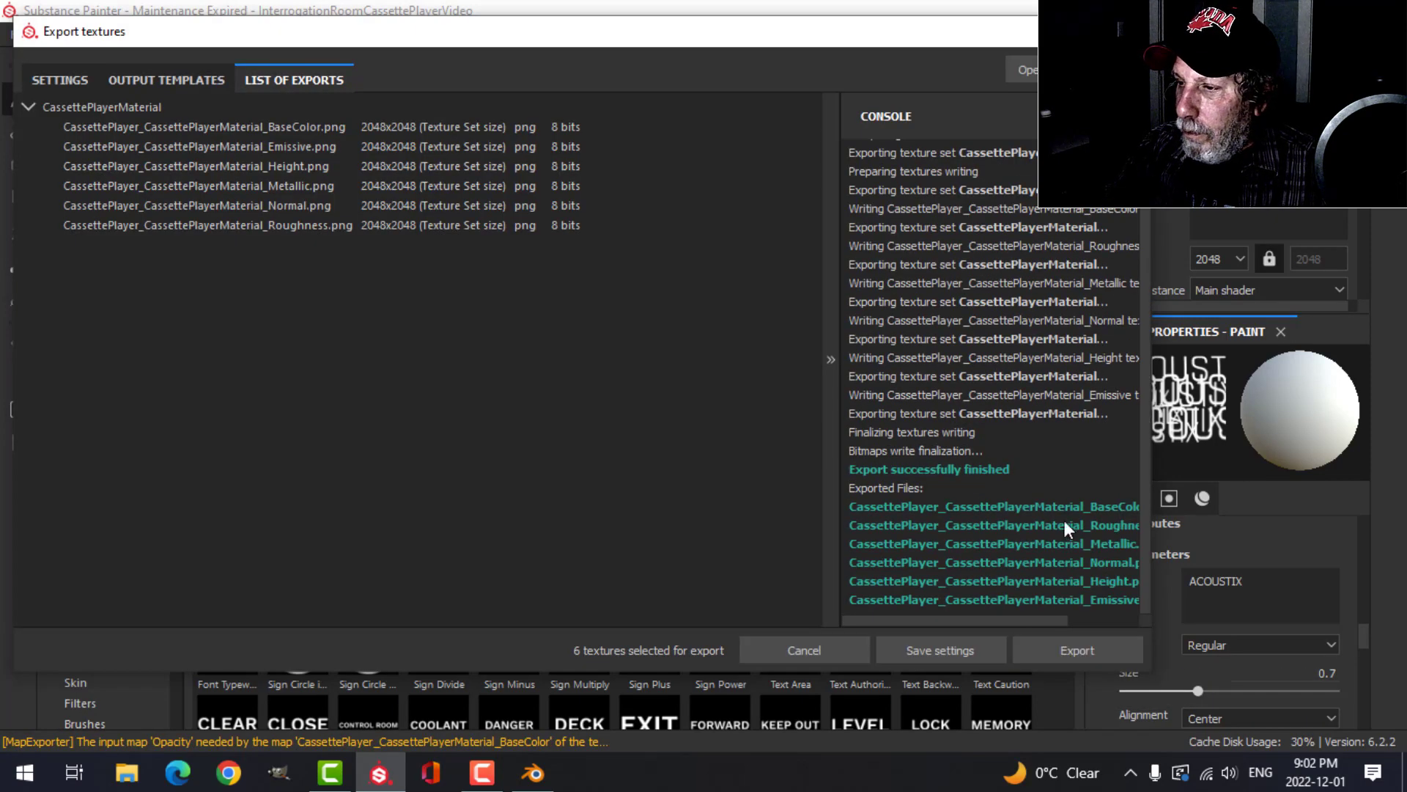
pyautogui.moveTo(1009, 622); pyautogui.dragTo(1083, 610)
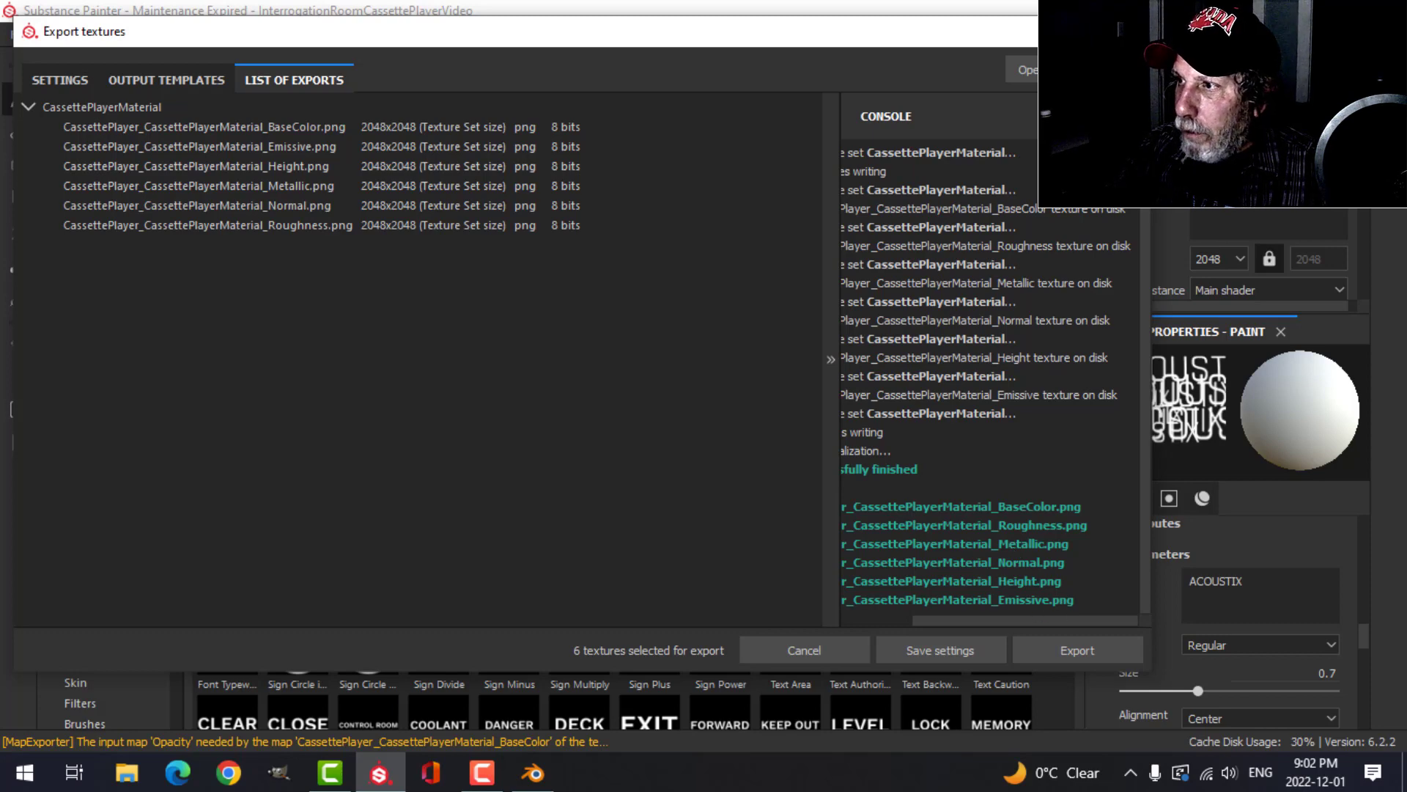
pyautogui.press('Escape')
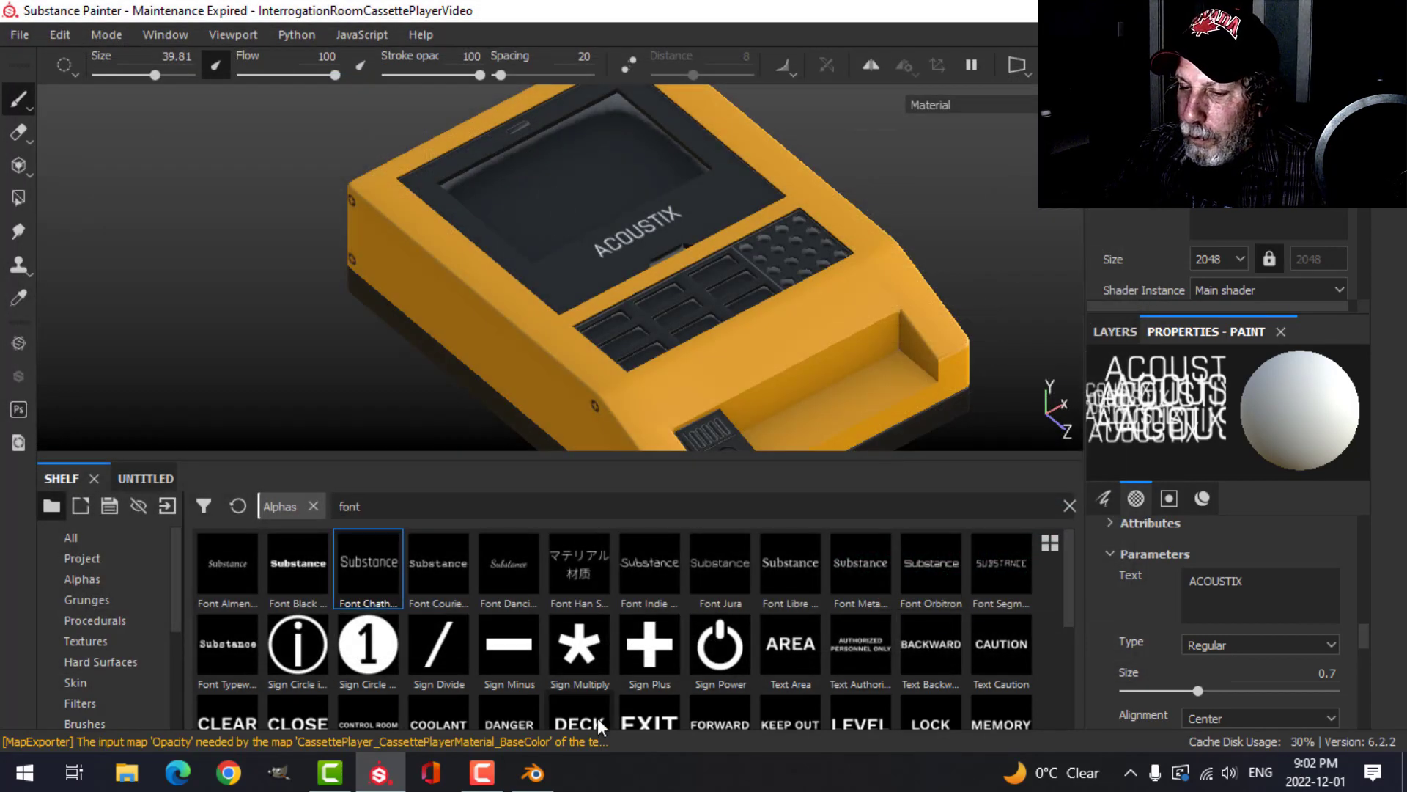
# Switch to the Shading workspace in Blender and save the interrogation room scene.
pyautogui.click(533, 773)
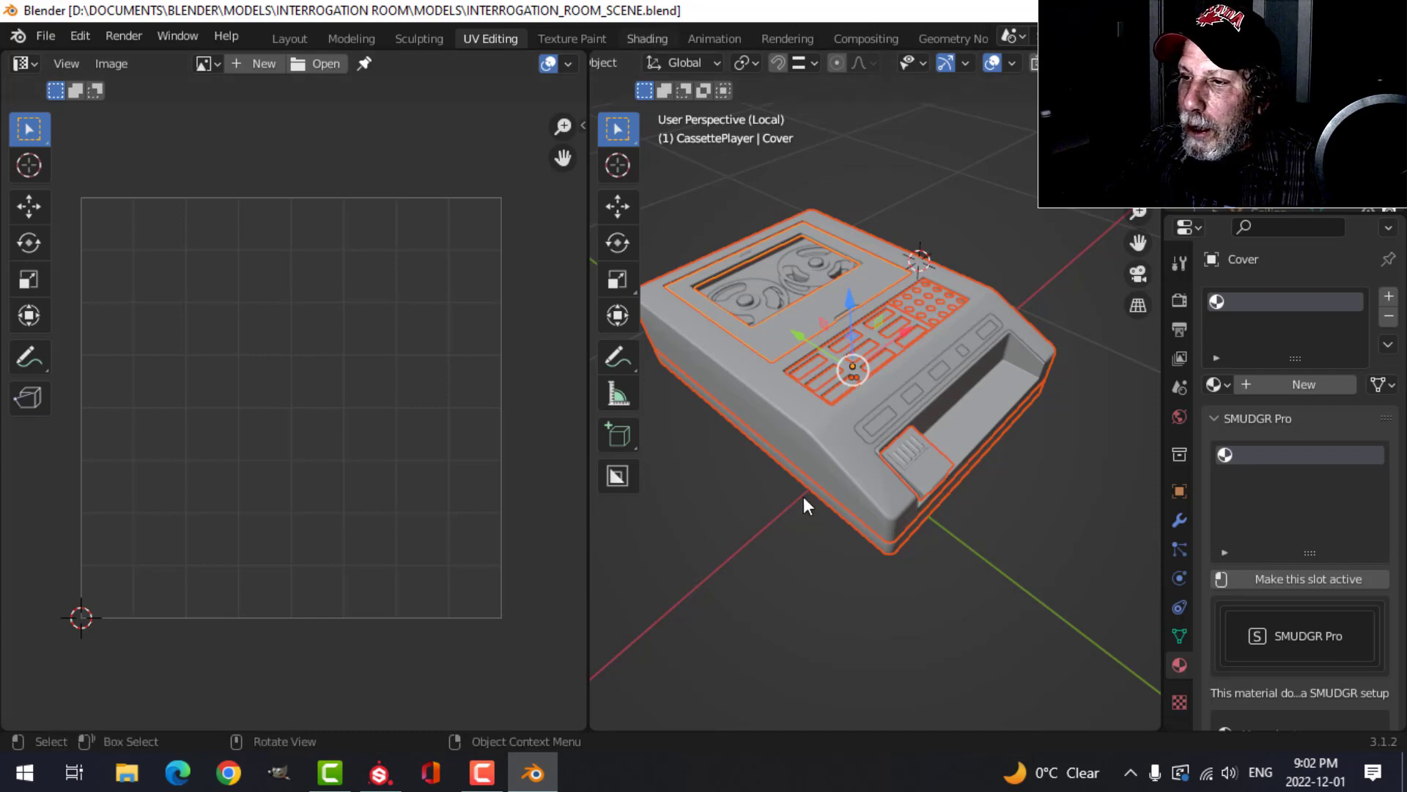
pyautogui.hotkey('ctrl', 'pagedown')
pyautogui.hotkey('ctrl', 'pagedown')
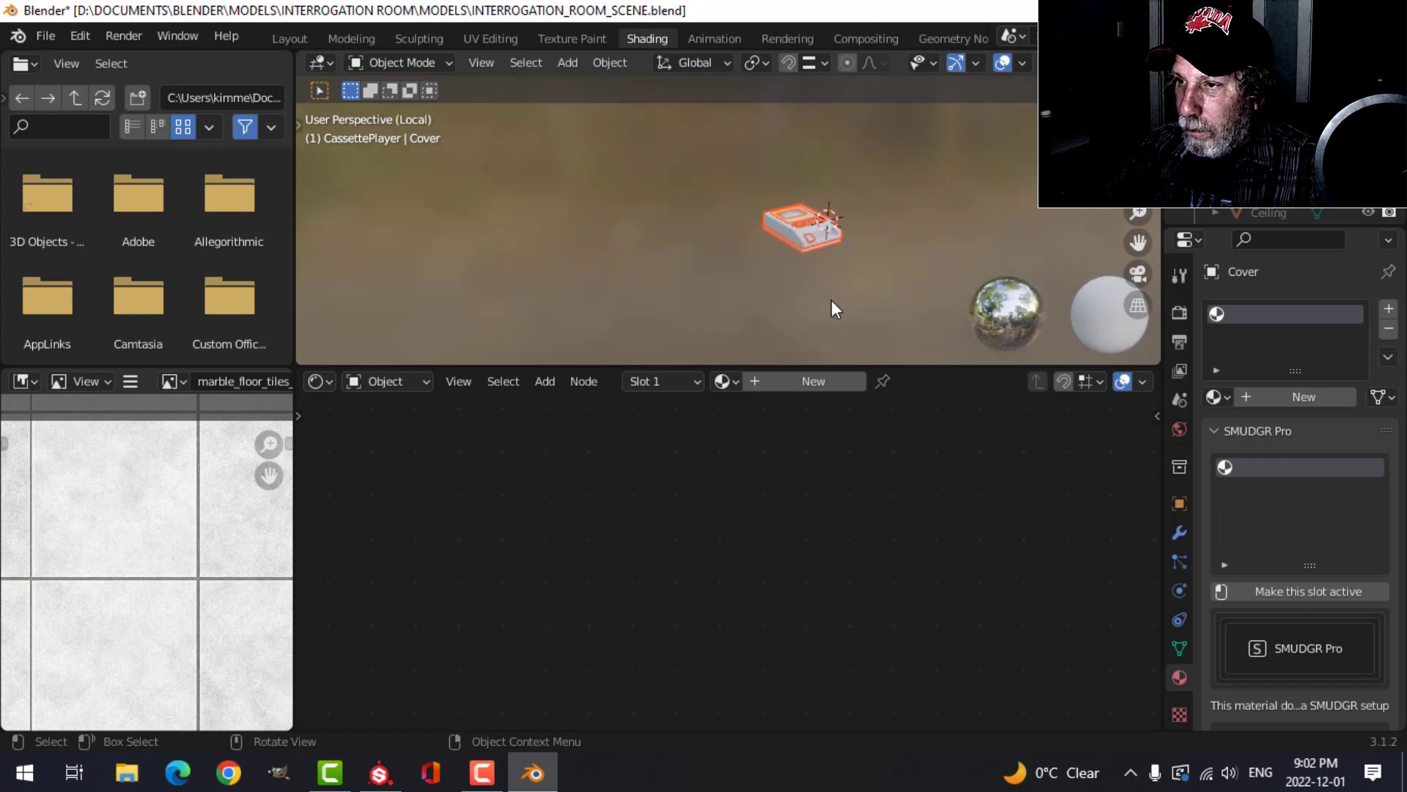
pyautogui.scroll(5, 769, 296)
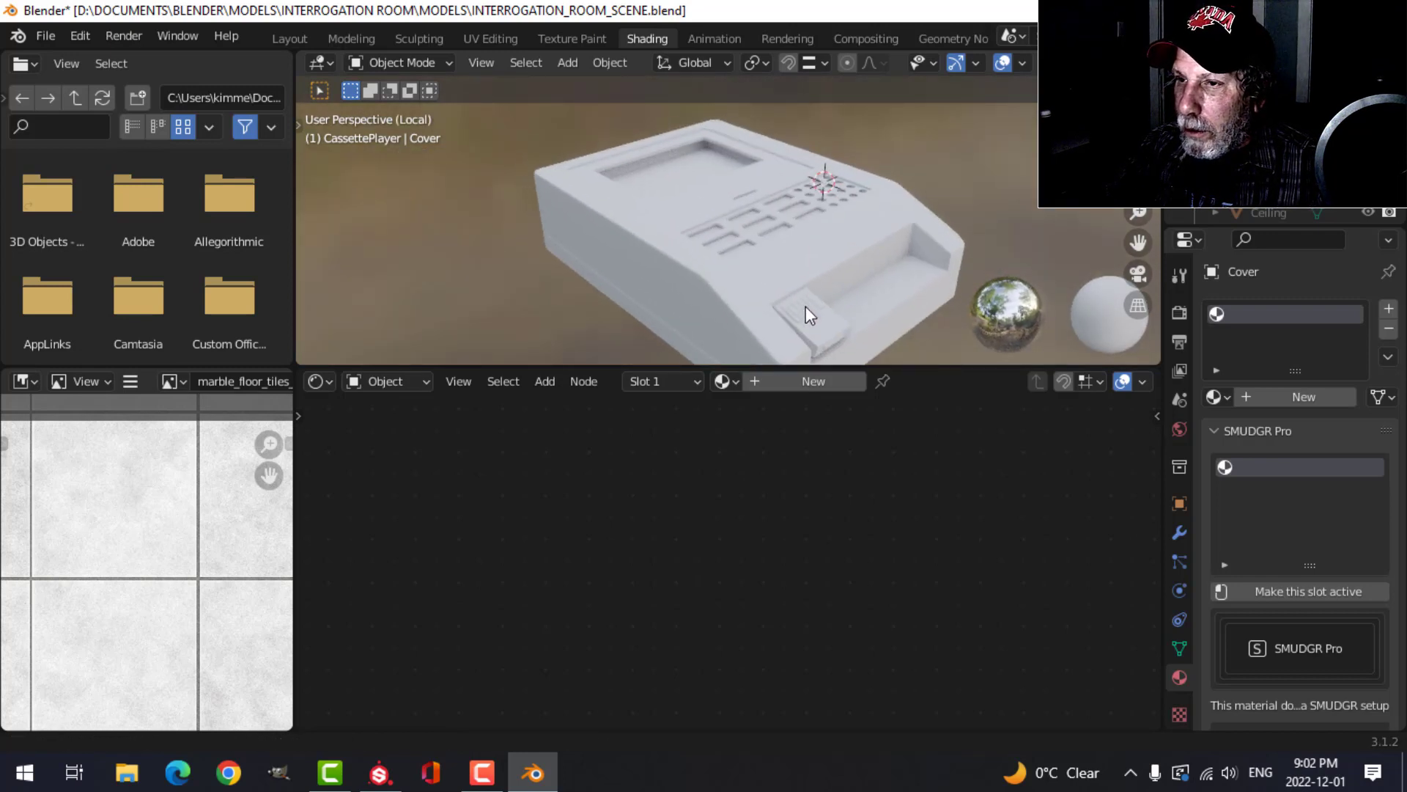
pyautogui.hotkey('ctrl', 's')
# Create a new material on the cassette player's top body and name it CassettePlayer.
pyautogui.moveTo(732, 263); pyautogui.dragTo(784, 196, button='middle')
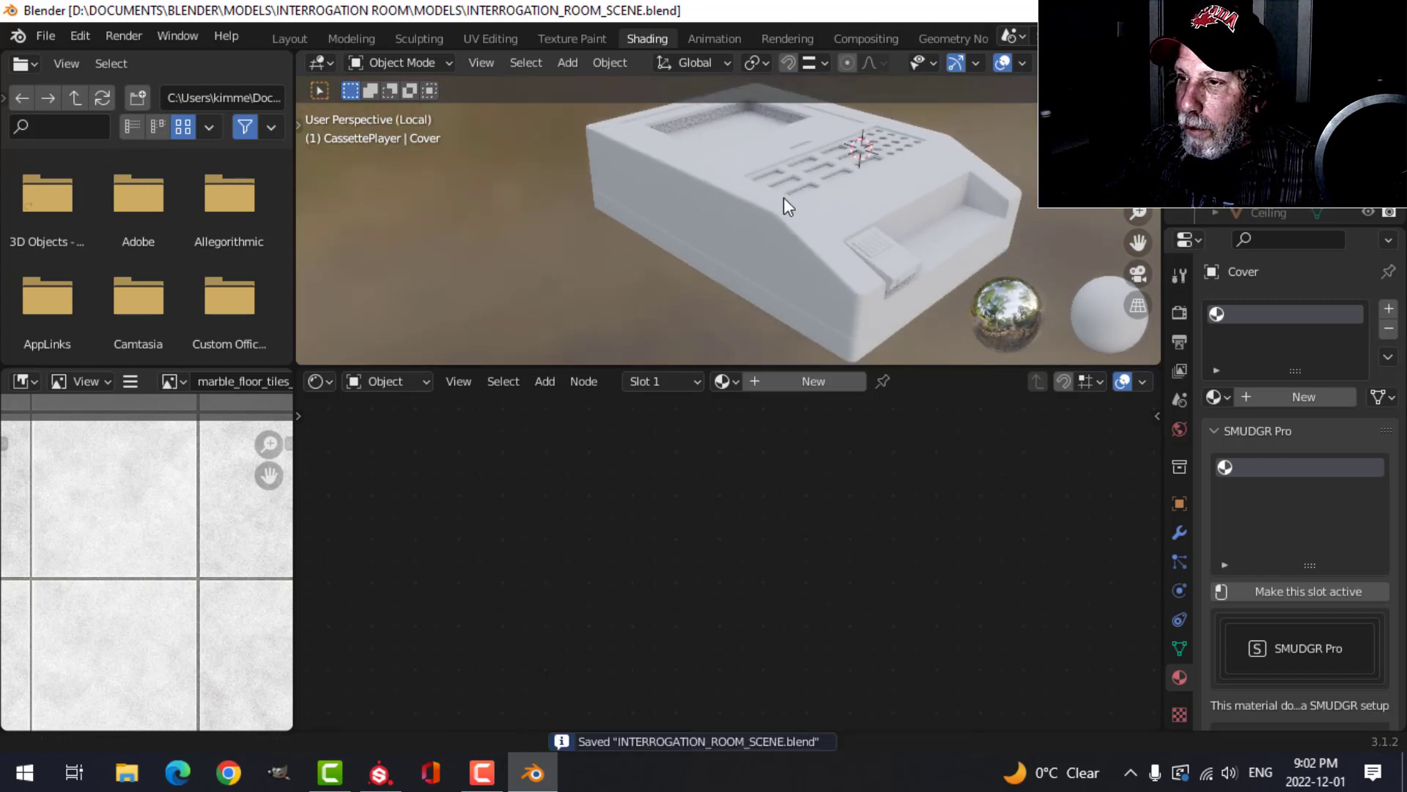
pyautogui.click(782, 231)
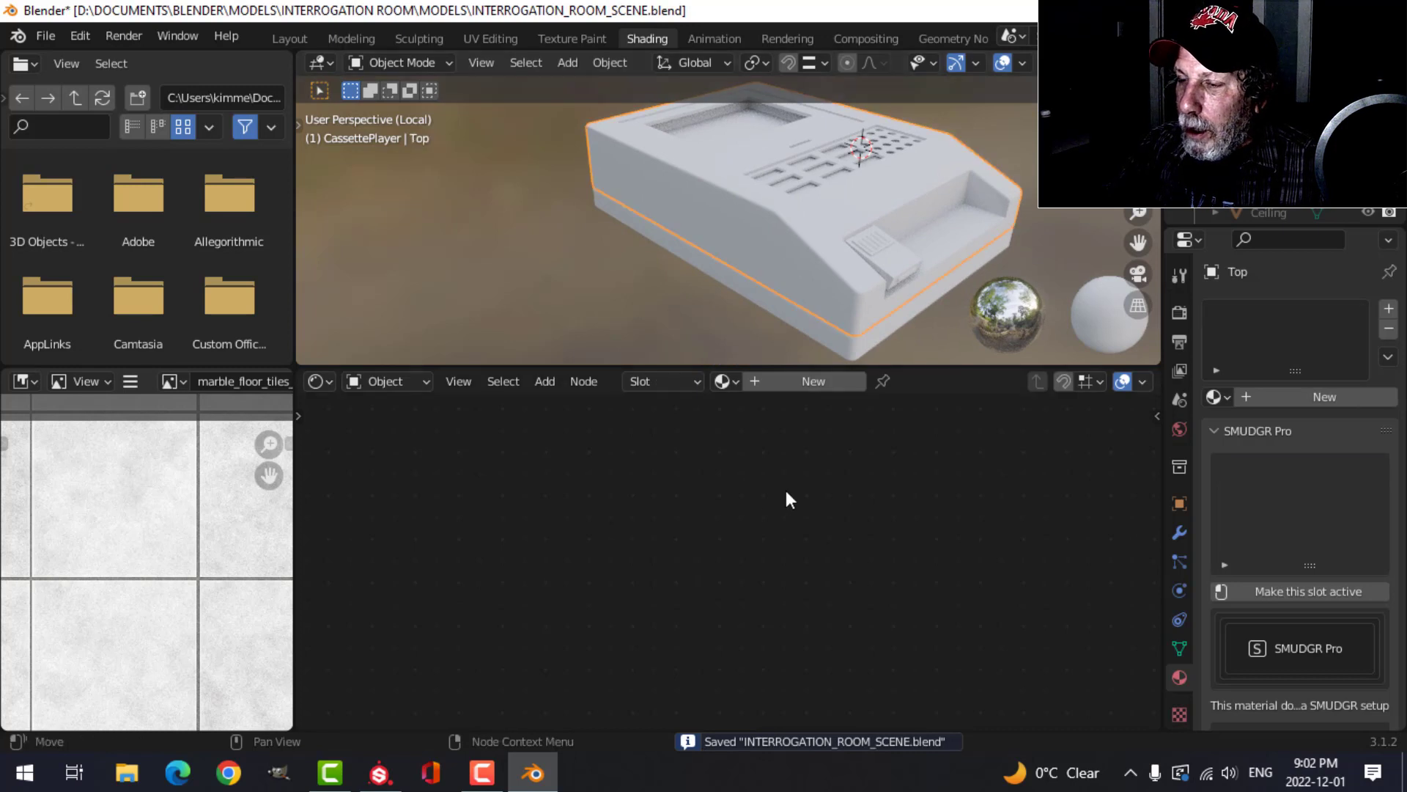
pyautogui.click(786, 387)
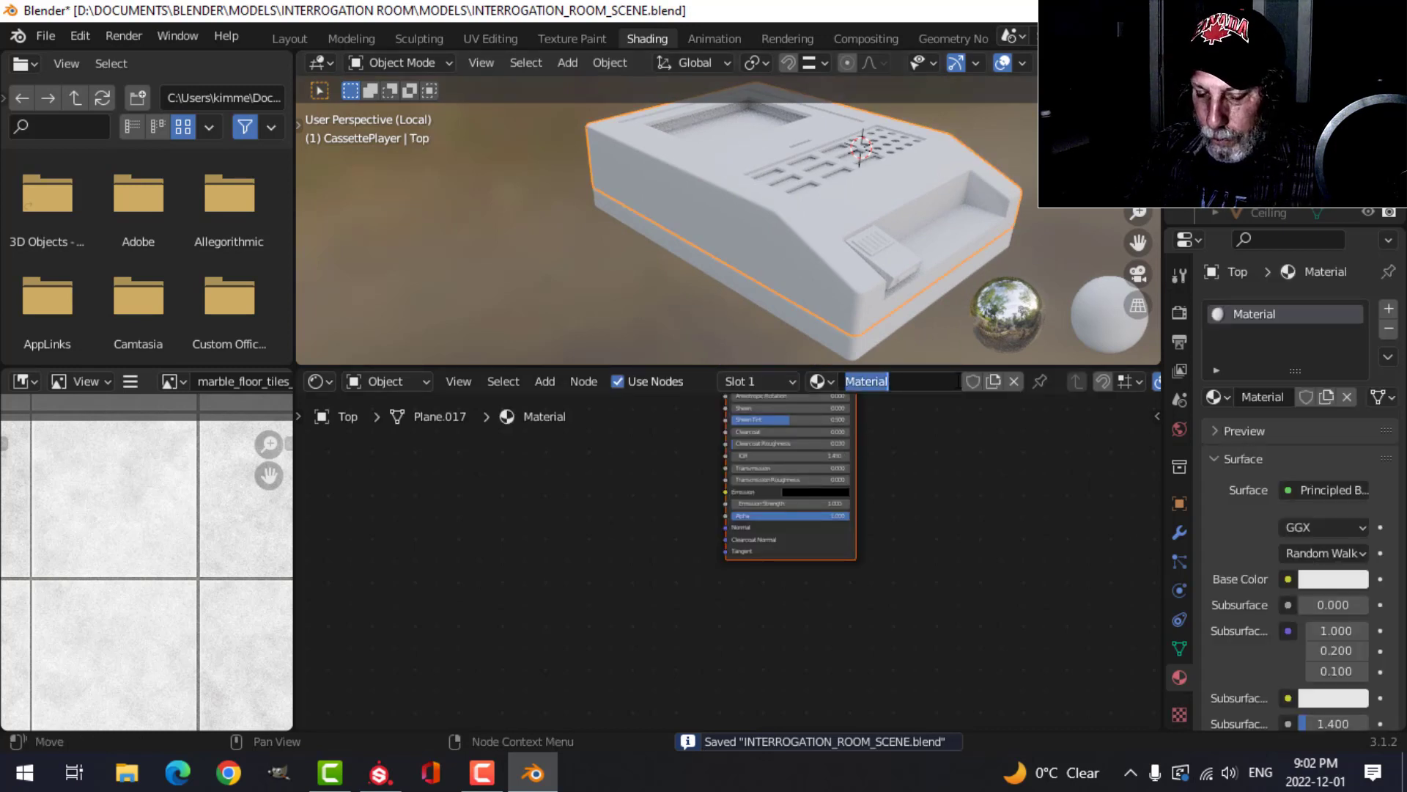
pyautogui.write('Ca')
pyautogui.press('capslock')
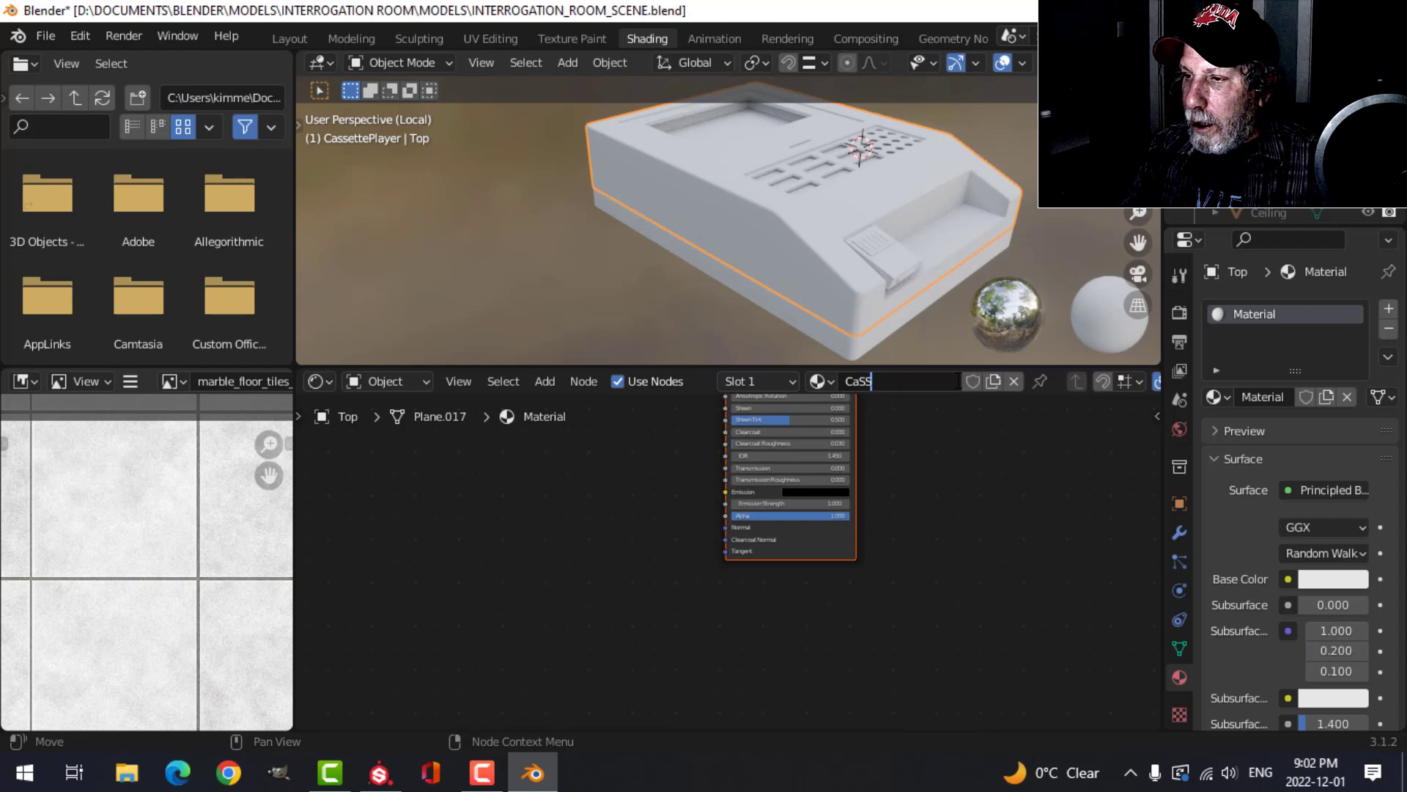
pyautogui.press('capslock')
pyautogui.write('sse')
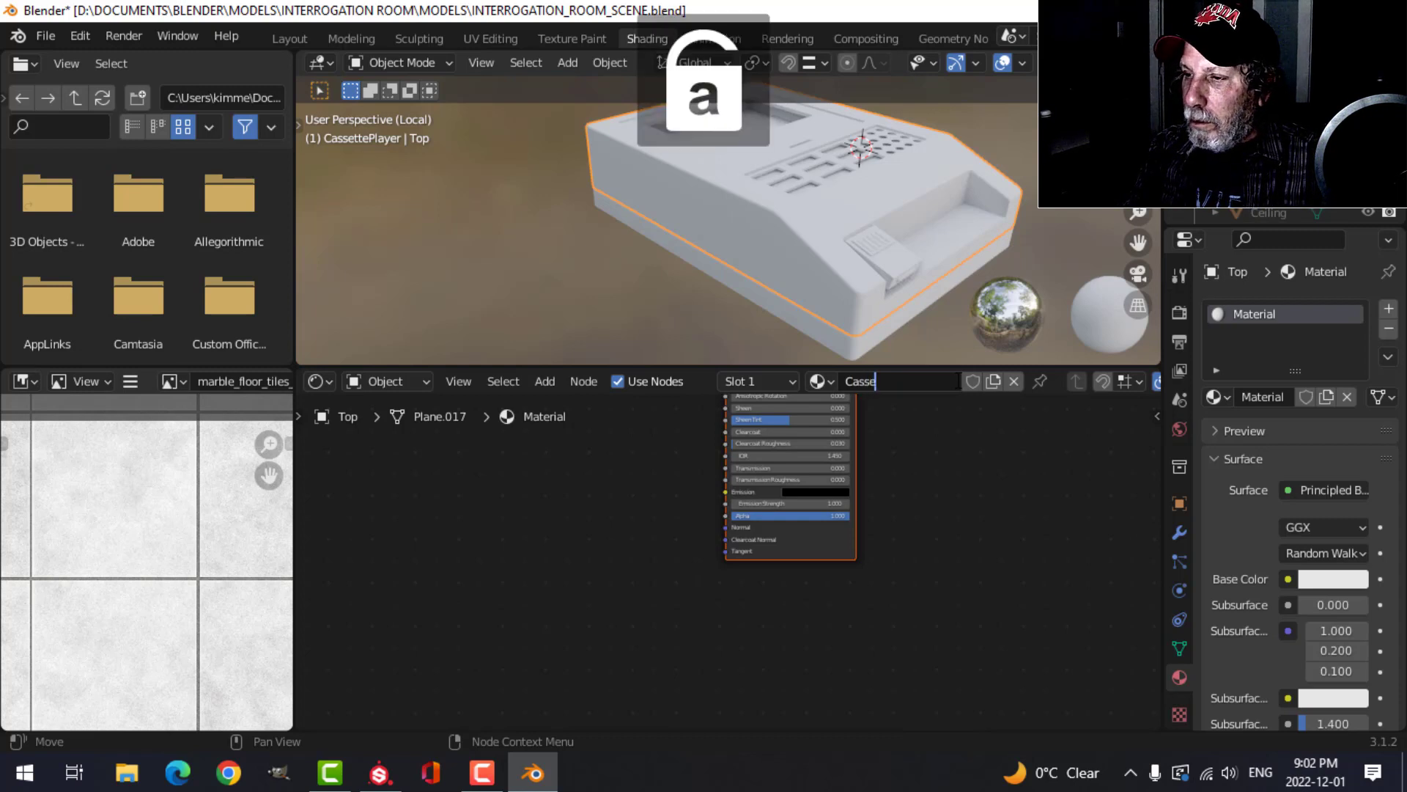
pyautogui.write('tt')
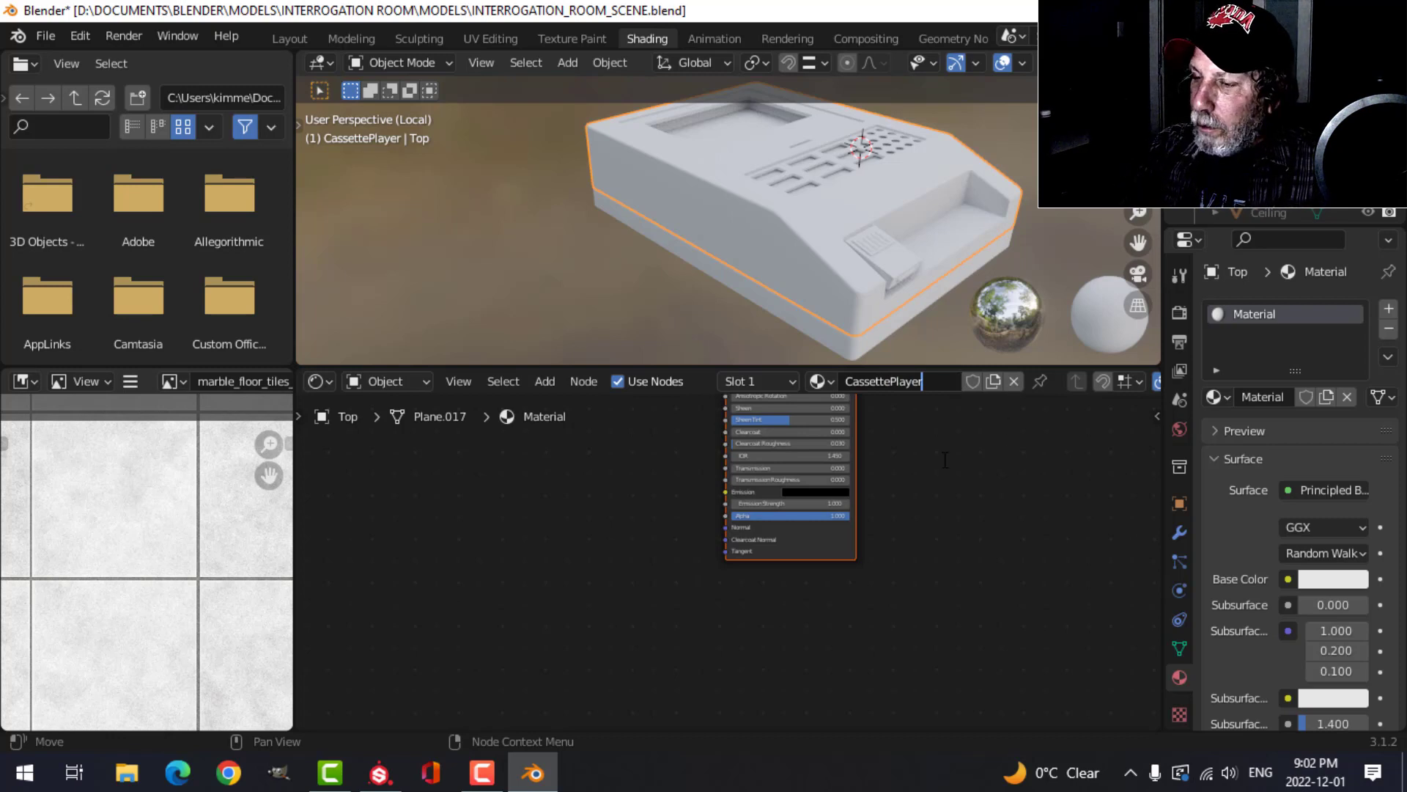
pyautogui.write('ePlayer')
pyautogui.press('Return')
# Run Principled Texture Setup on the CassettePlayer shader with the BaseColor, Height, Metallic, Normal and Roughness maps from the TEXTURES folder, leaving out Emissive.
pyautogui.keyDown('shift'); pyautogui.scroll(5, 946, 460); pyautogui.keyUp('shift')
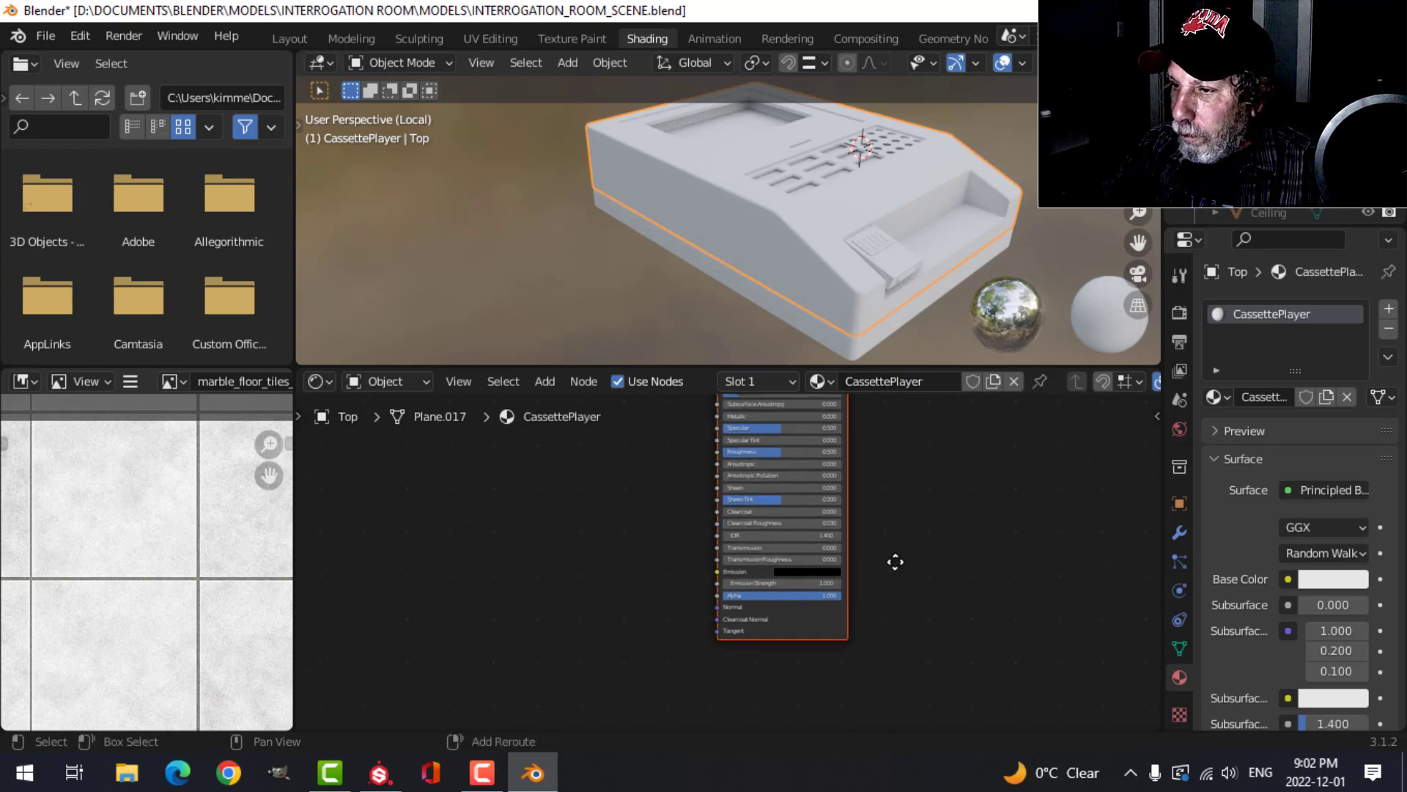
pyautogui.click(801, 453)
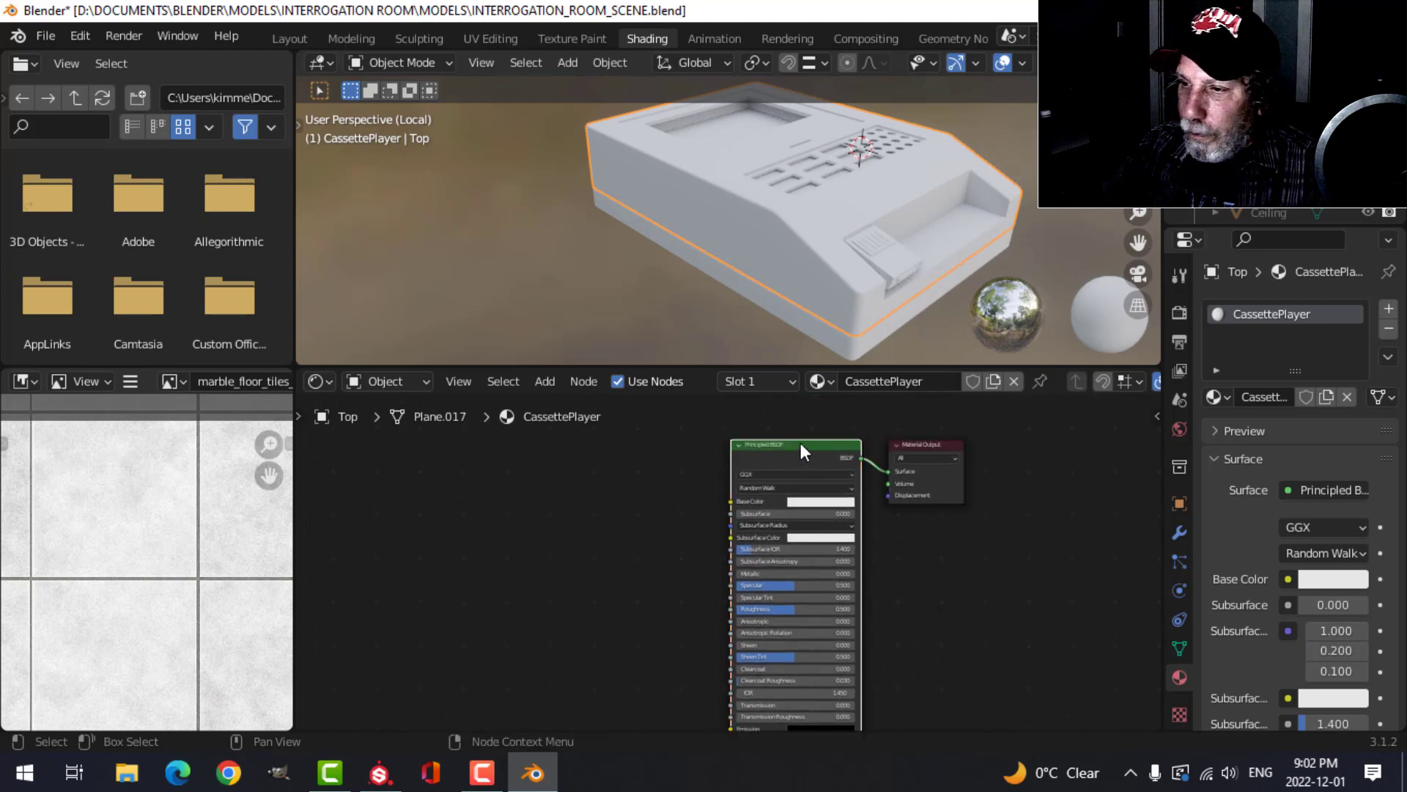
pyautogui.hotkey('ctrl', 'shift', 't')
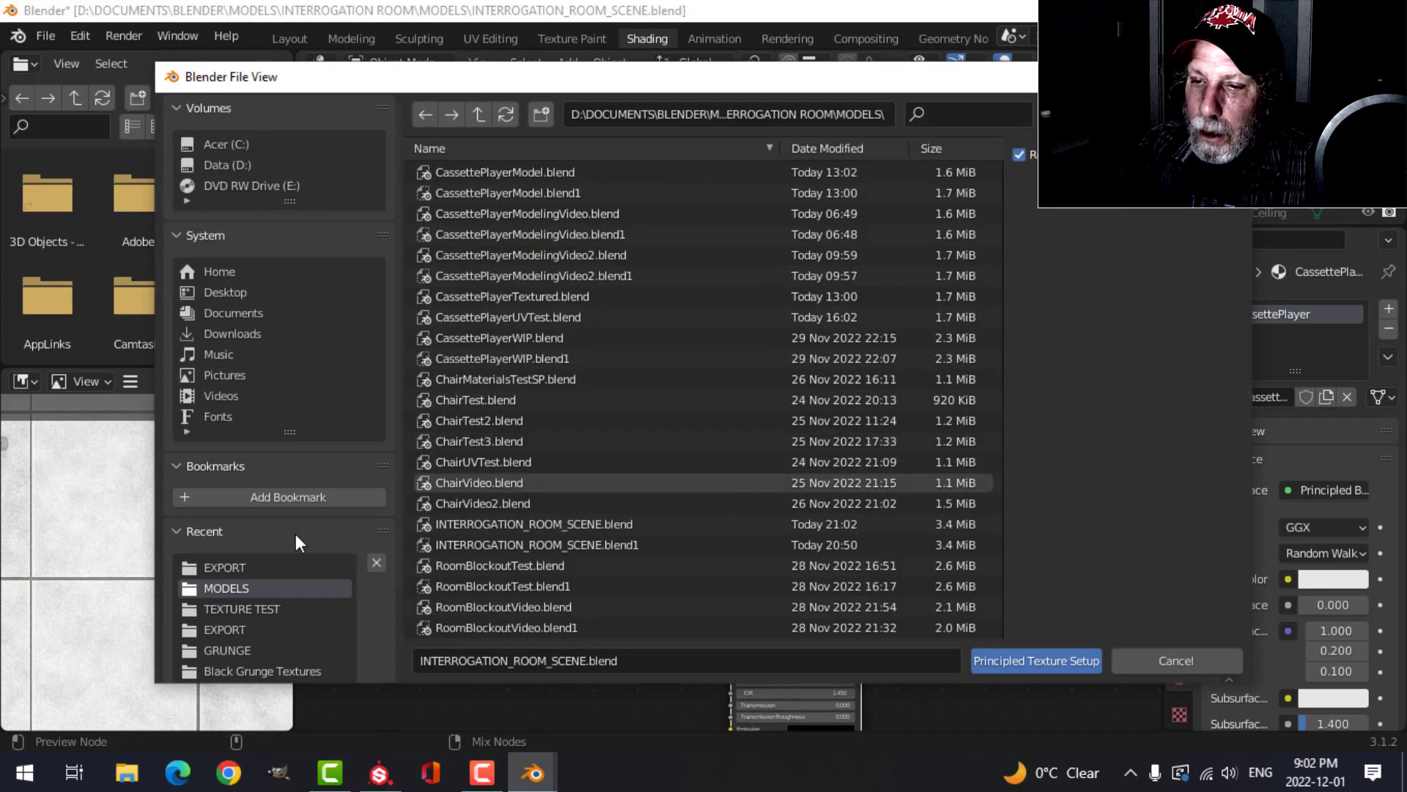
pyautogui.scroll(-2, 248, 645)
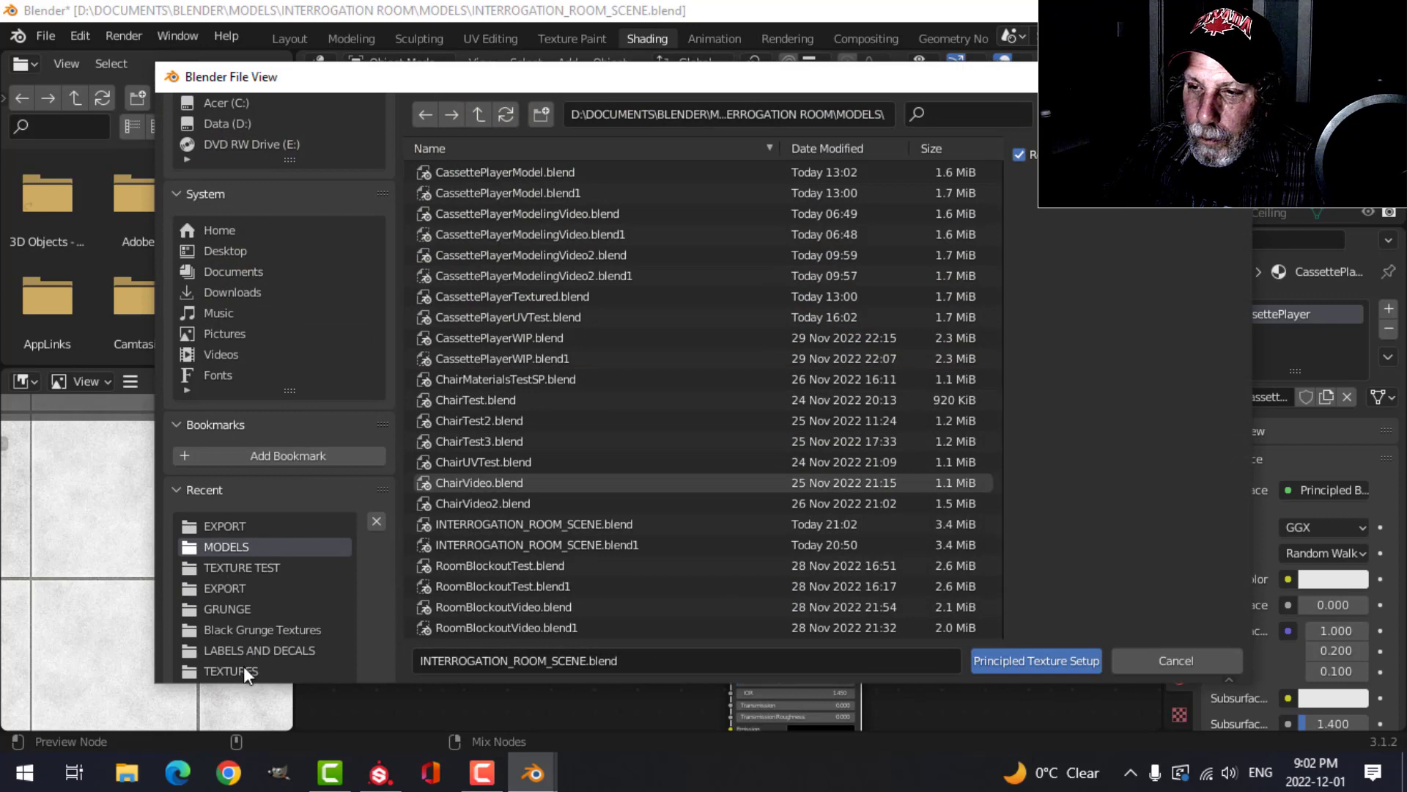
pyautogui.click(243, 665)
pyautogui.click(679, 172)
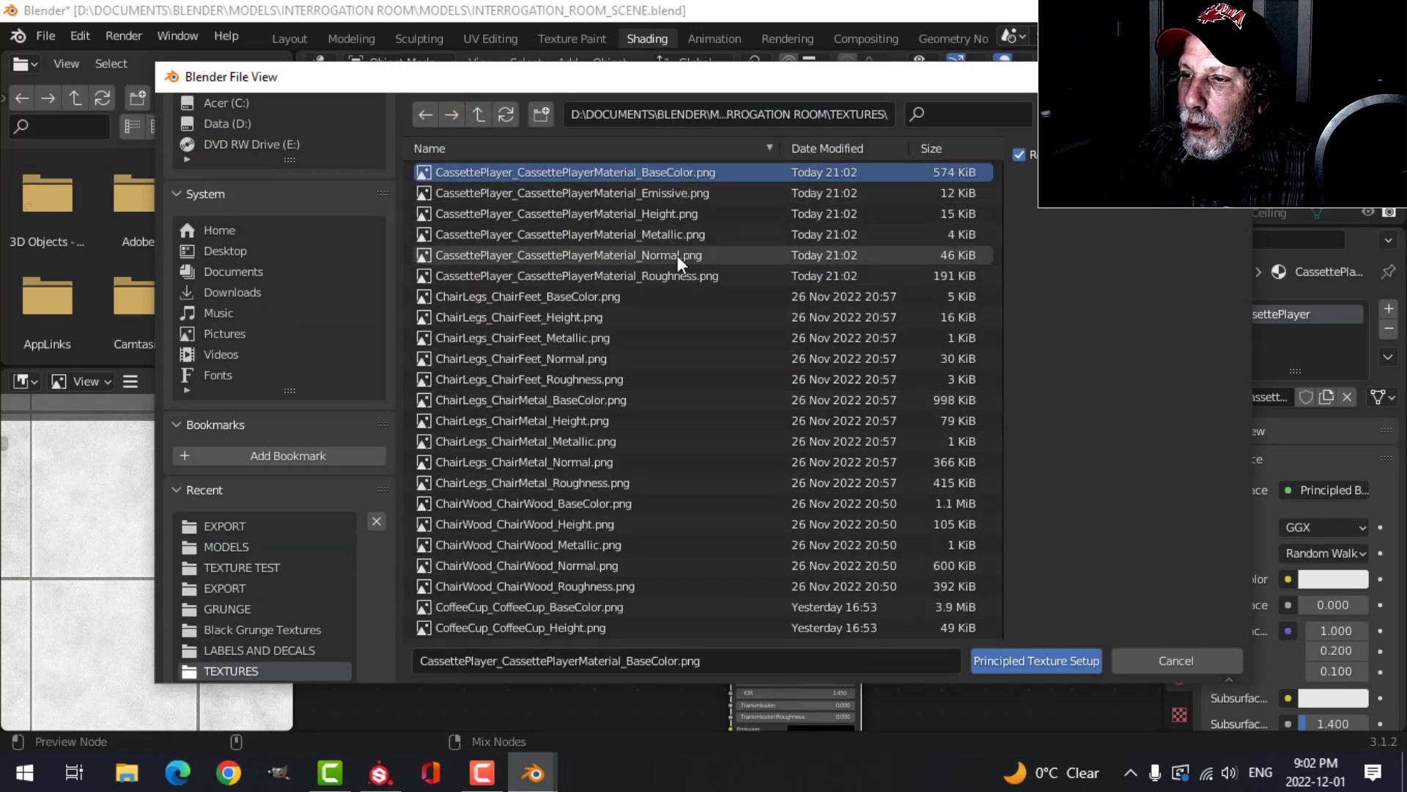
pyautogui.keyDown('shift'); pyautogui.click(665, 275); pyautogui.keyUp('shift')
pyautogui.keyDown('ctrl'); pyautogui.click(685, 193); pyautogui.keyUp('ctrl')
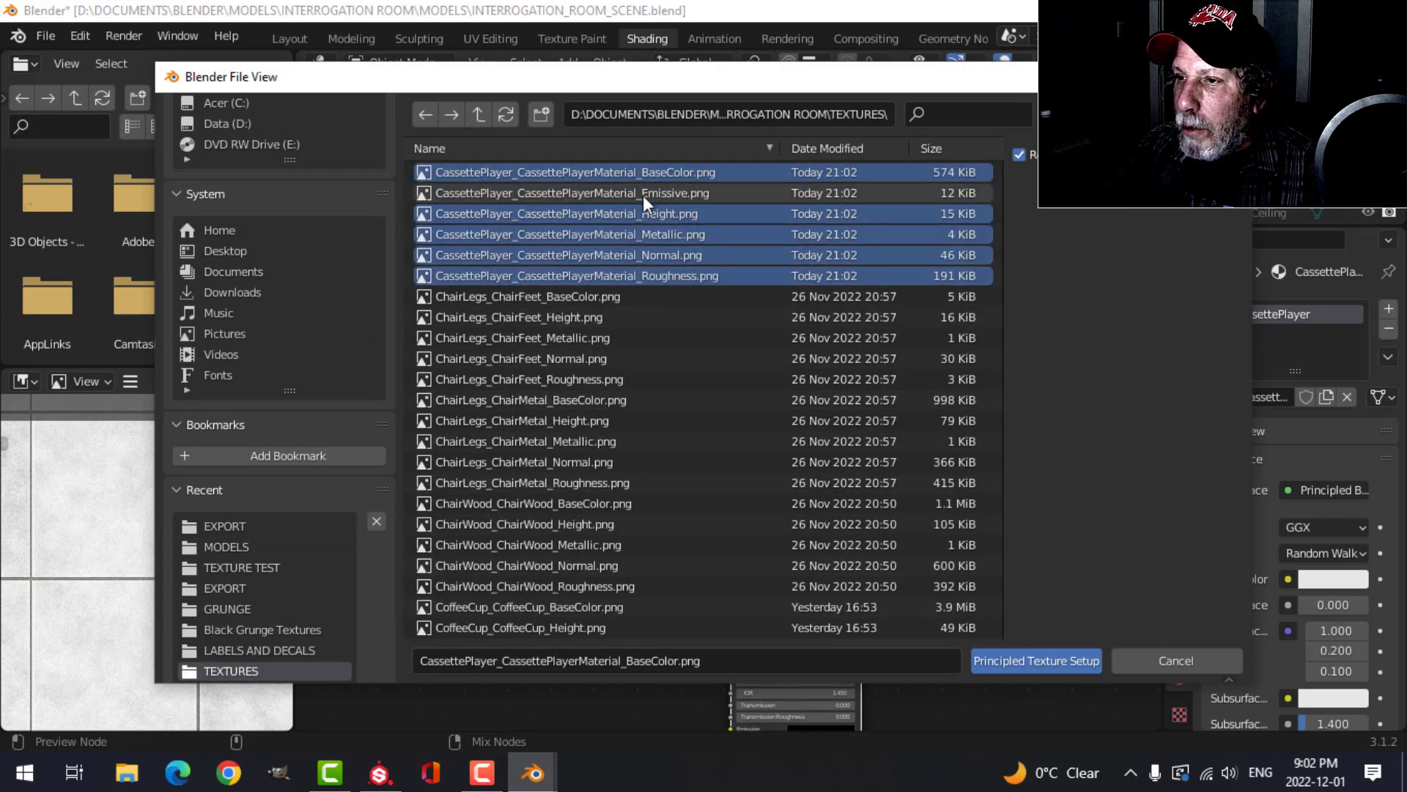
pyautogui.click(985, 664)
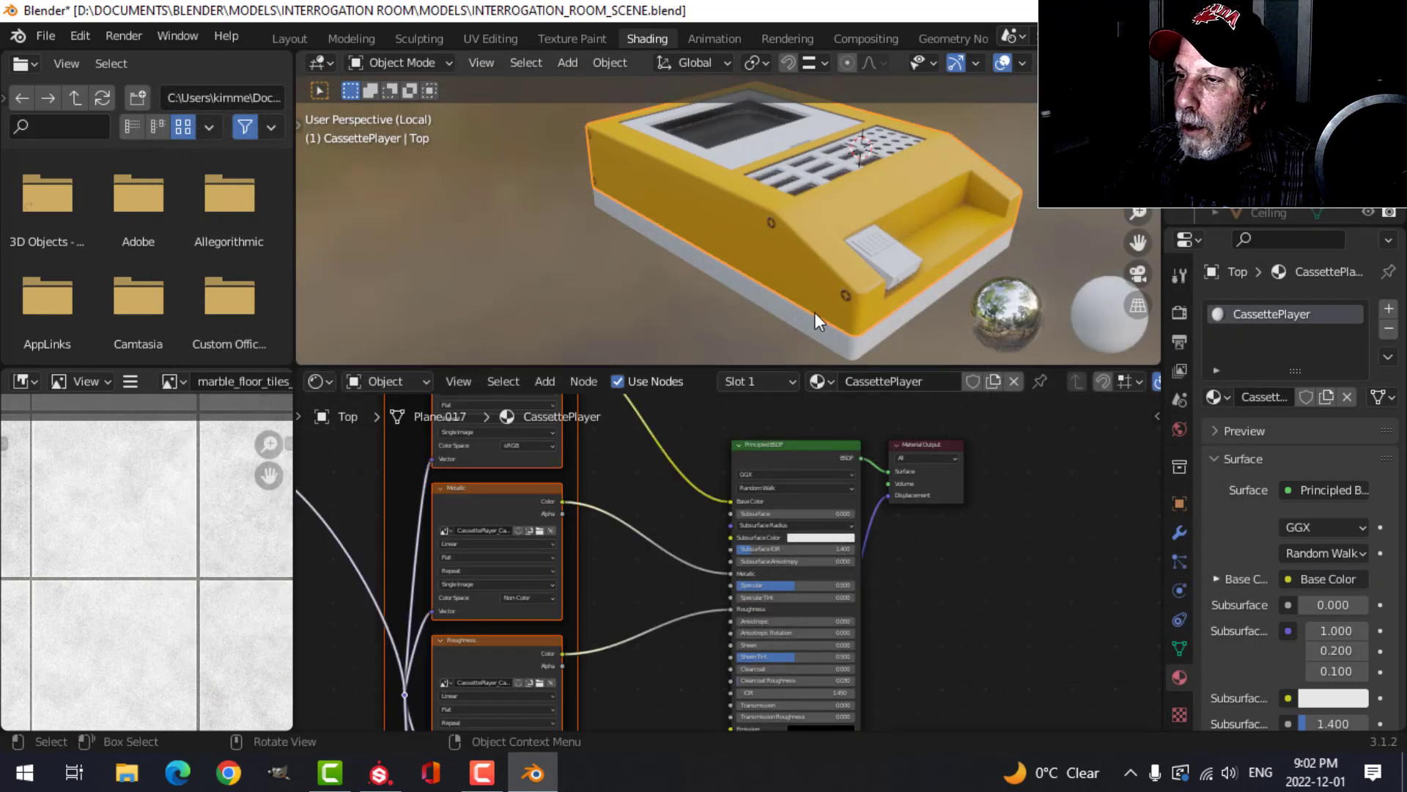
# Assign the existing CassettePlayer material to the player's bottom body and to the button object.
pyautogui.click(796, 327)
pyautogui.click(724, 381)
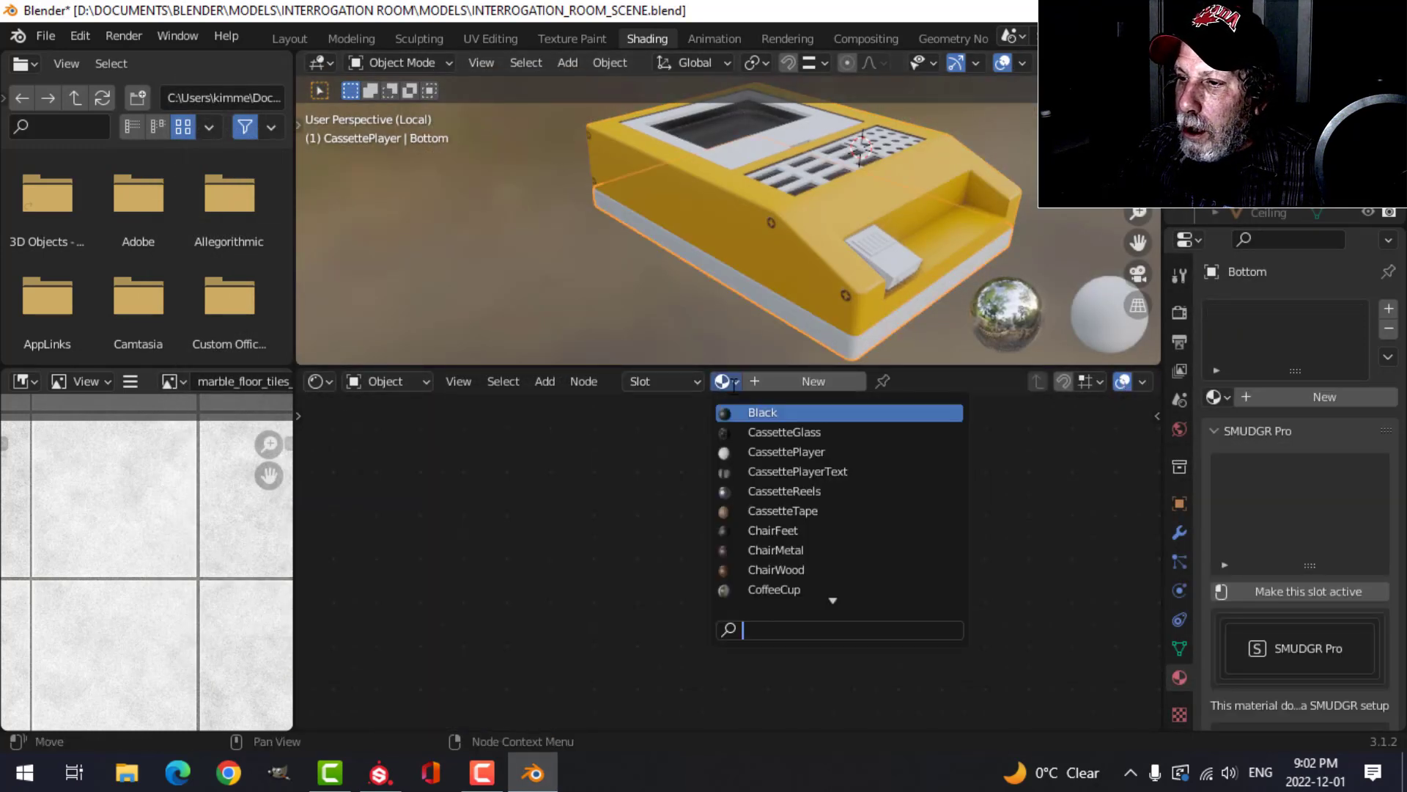
pyautogui.click(763, 451)
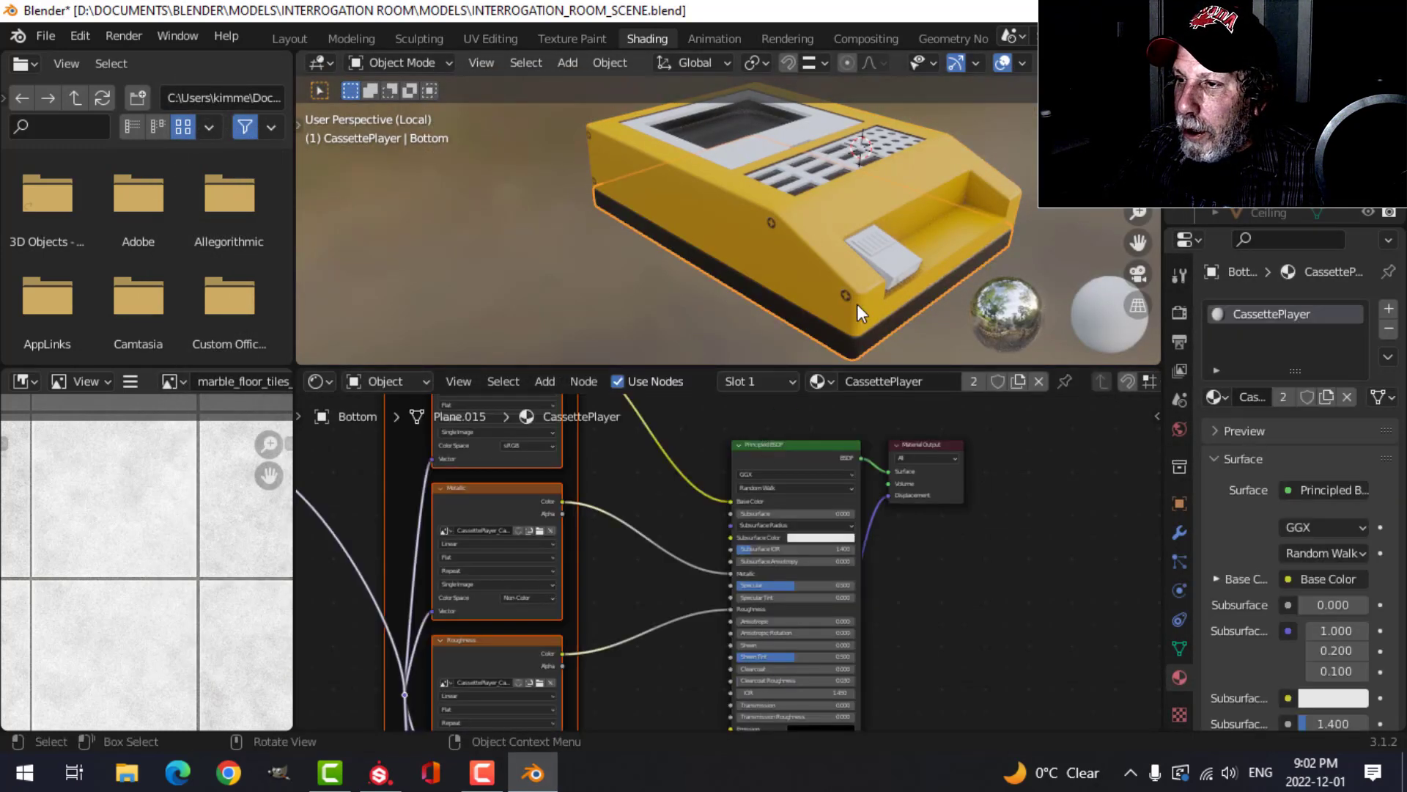
pyautogui.click(901, 263)
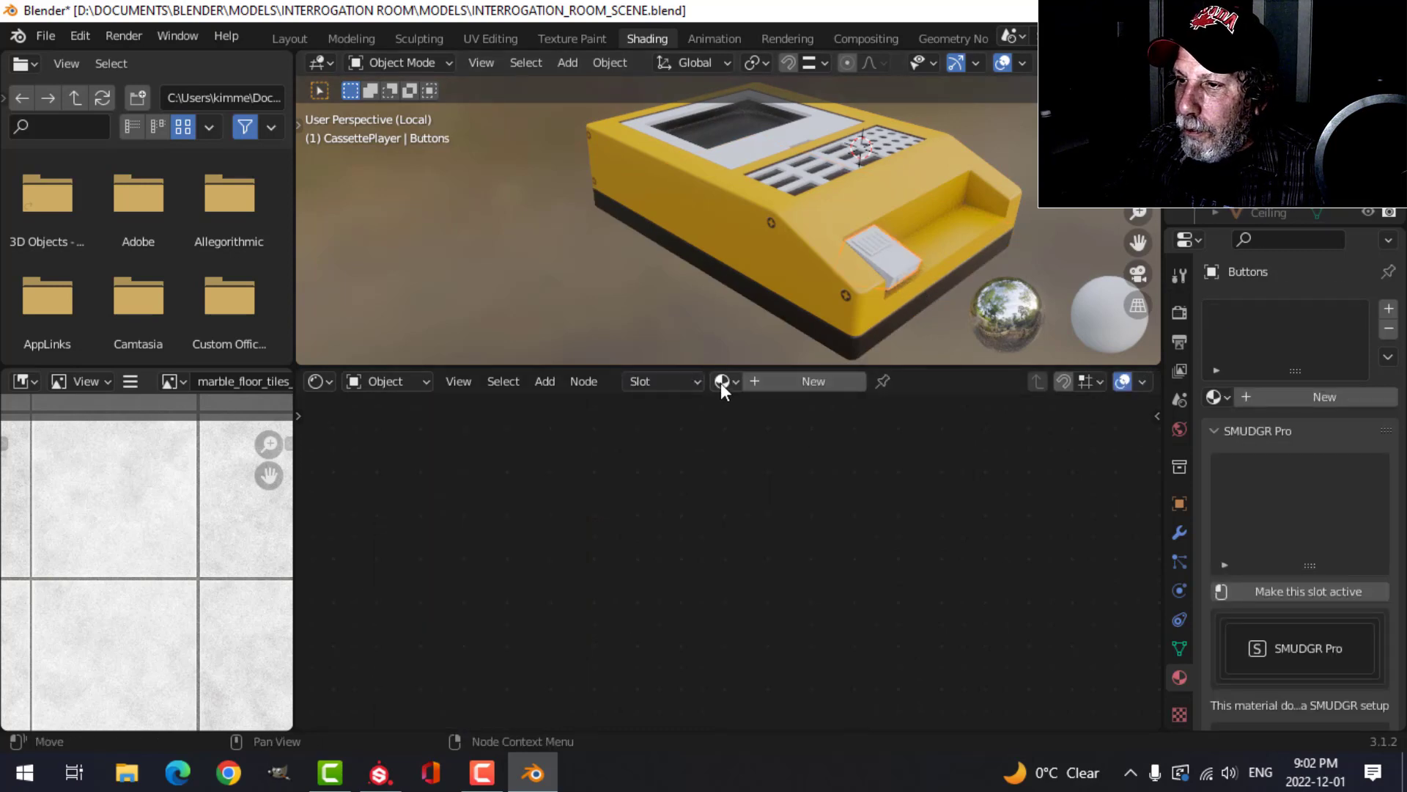
pyautogui.click(723, 381)
pyautogui.click(763, 451)
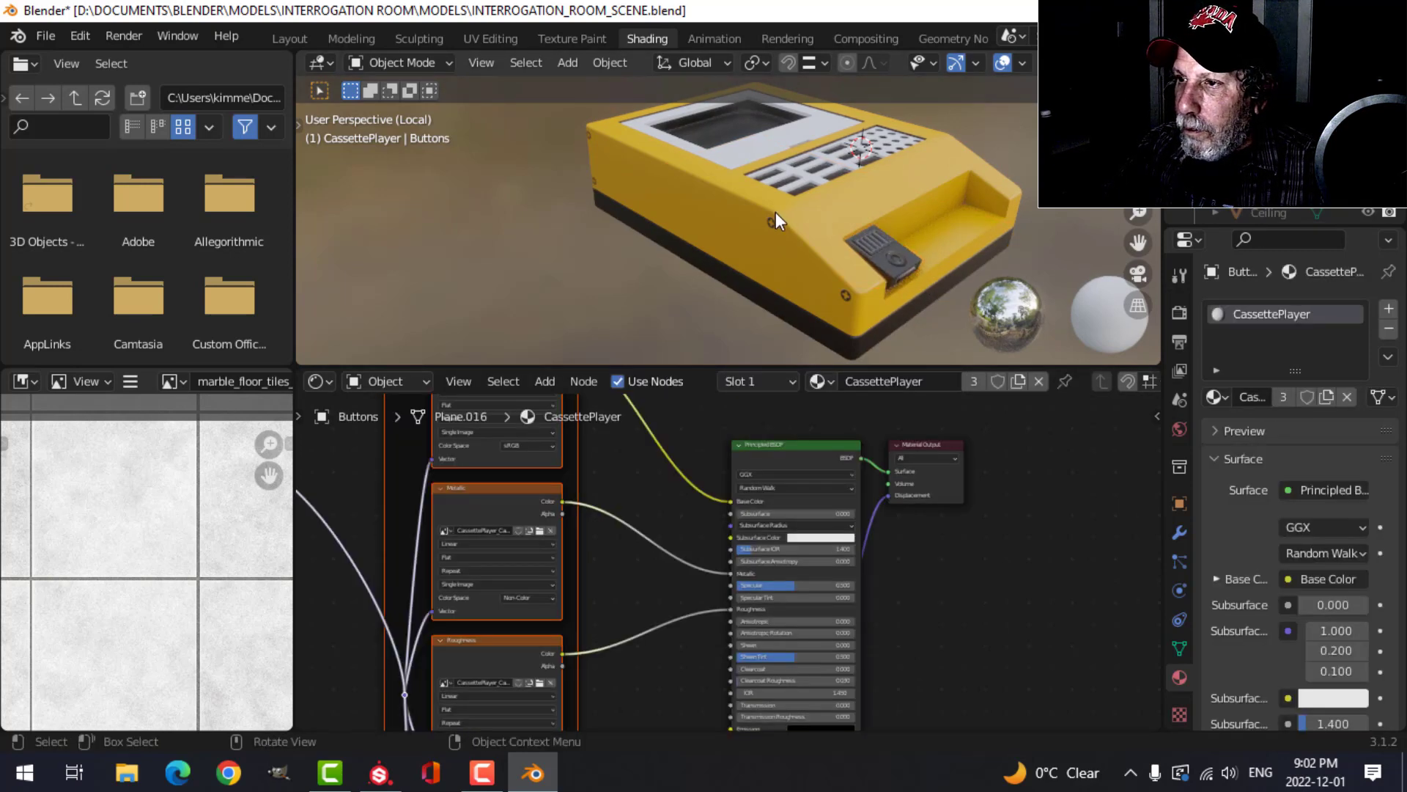
# Assign the CassettePlayer material to the rectangular-hole grille and the round-hole grille.
pyautogui.moveTo(776, 220); pyautogui.dragTo(765, 284, button='middle')
pyautogui.click(812, 227)
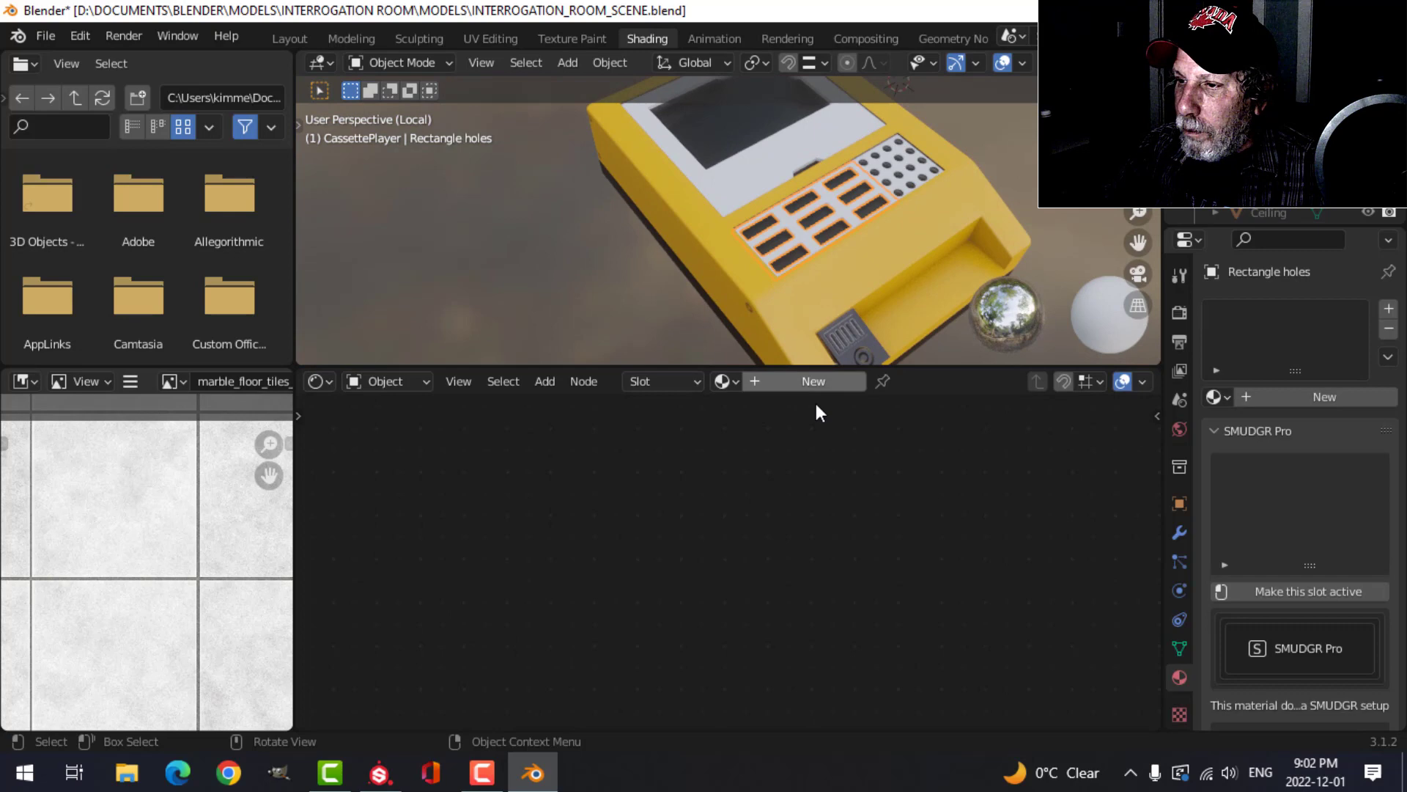
pyautogui.click(722, 381)
pyautogui.click(763, 450)
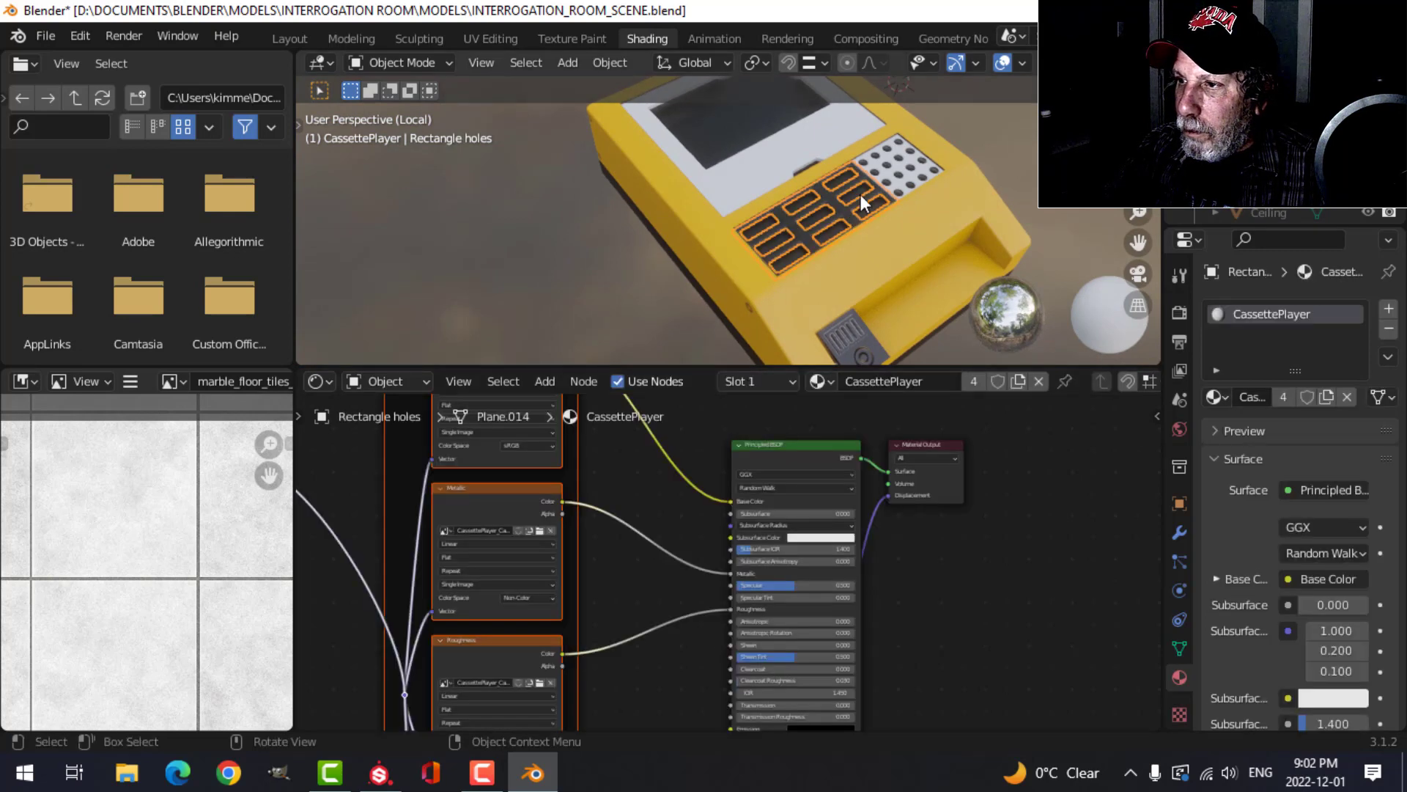
pyautogui.click(894, 170)
pyautogui.click(724, 381)
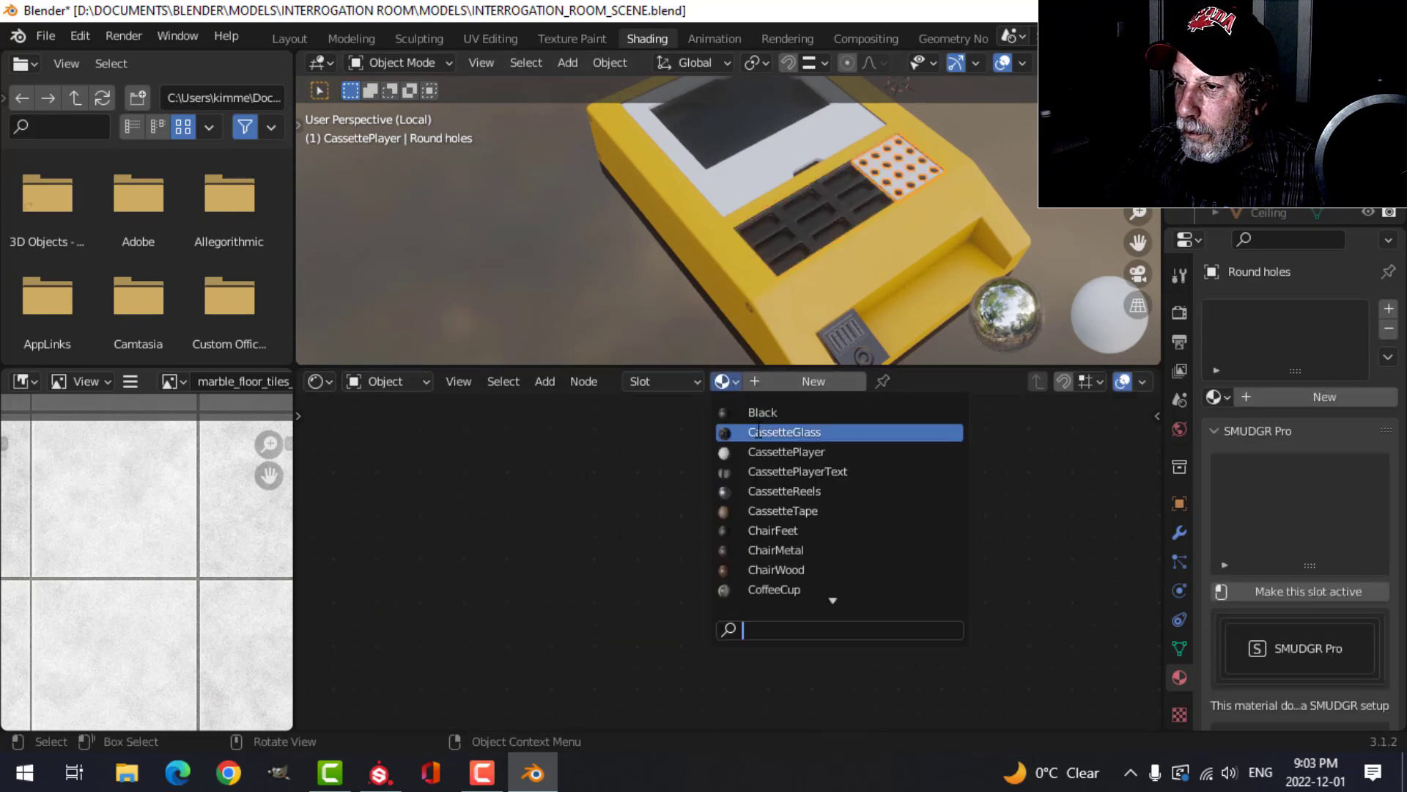
pyautogui.click(777, 452)
# Assign the CassettePlayer material to the cassette cover.
pyautogui.click(742, 189)
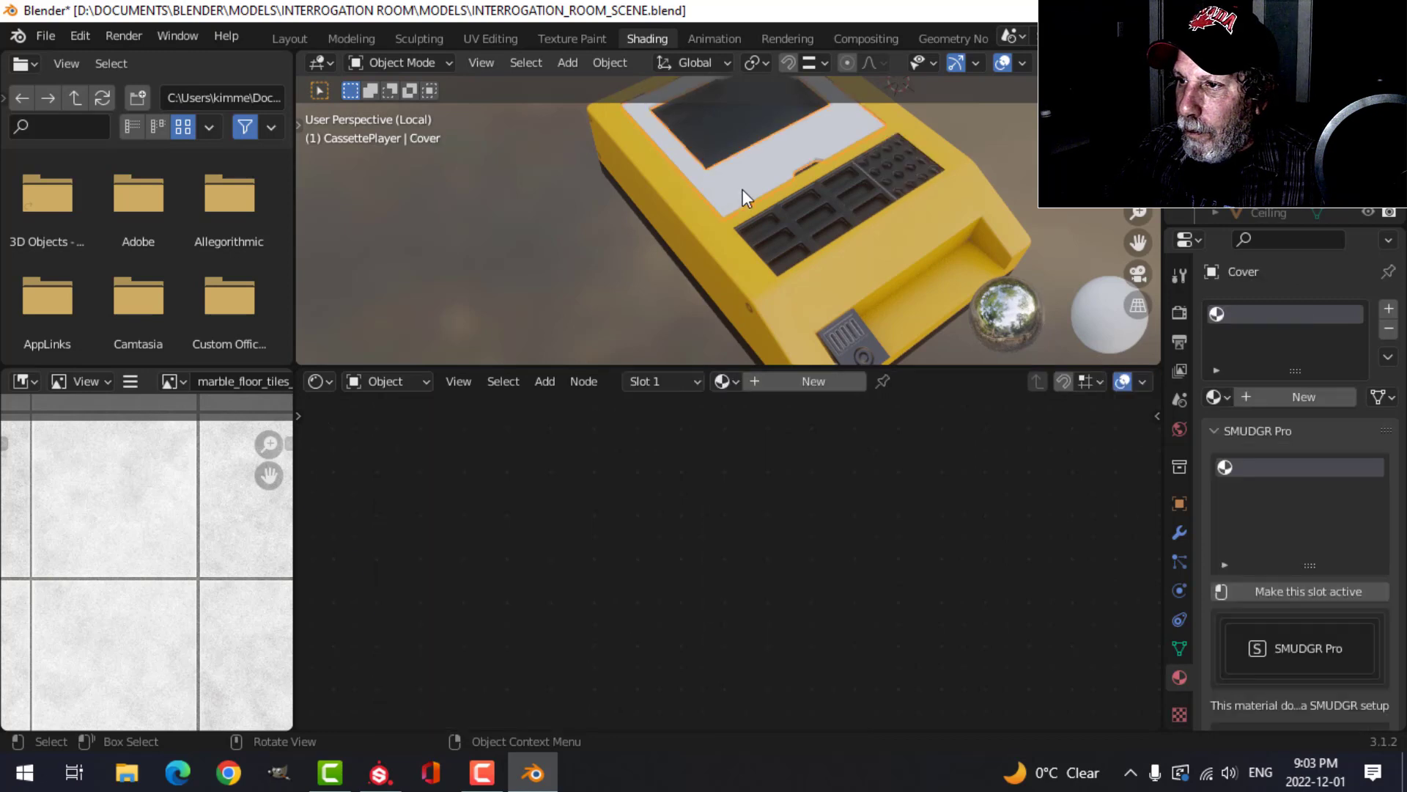
pyautogui.click(726, 382)
pyautogui.click(766, 451)
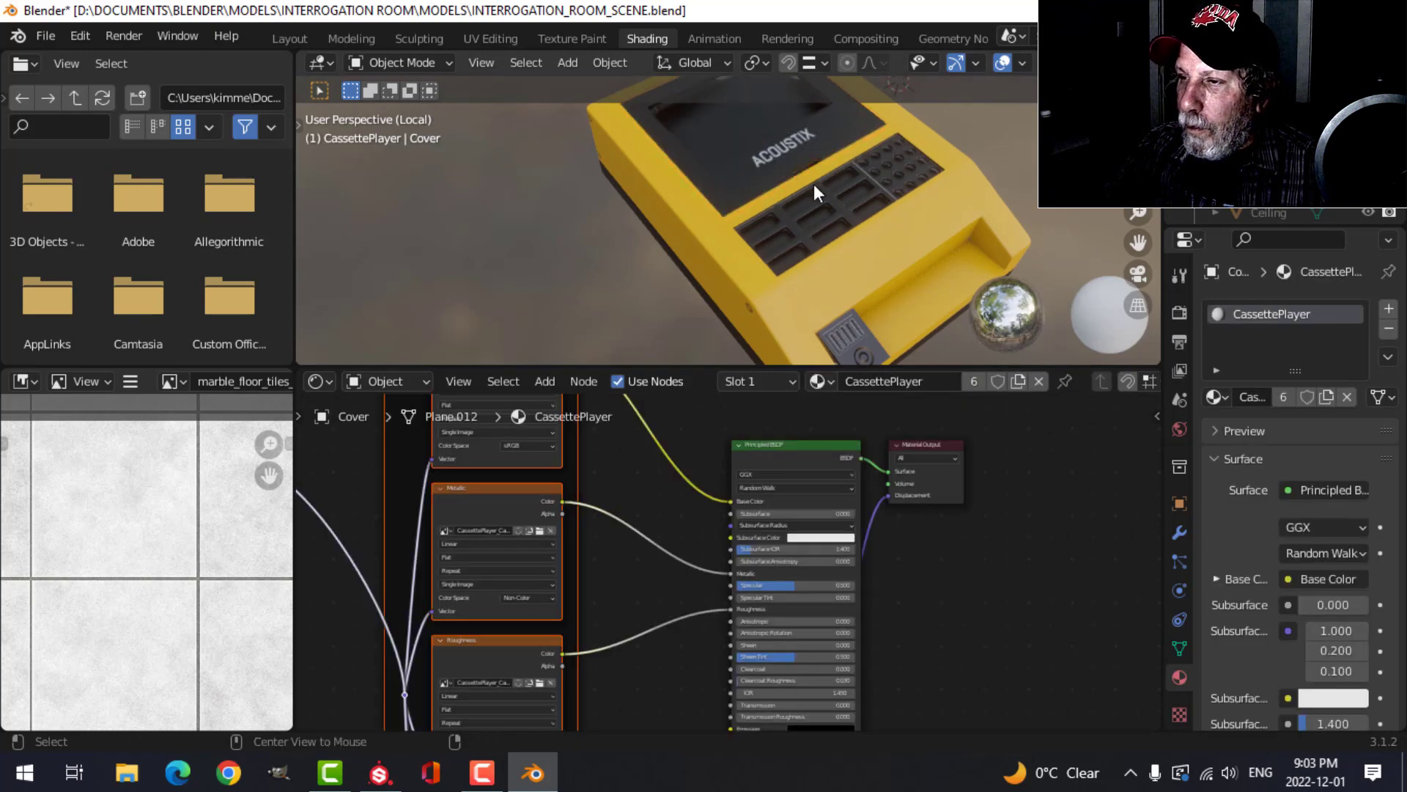
# Turn on viewport display of the Bevel, Weighted Normal and Array modifiers on the button object.
pyautogui.moveTo(814, 183); pyautogui.dragTo(833, 160, button='middle')
pyautogui.scroll(6, 869, 221)
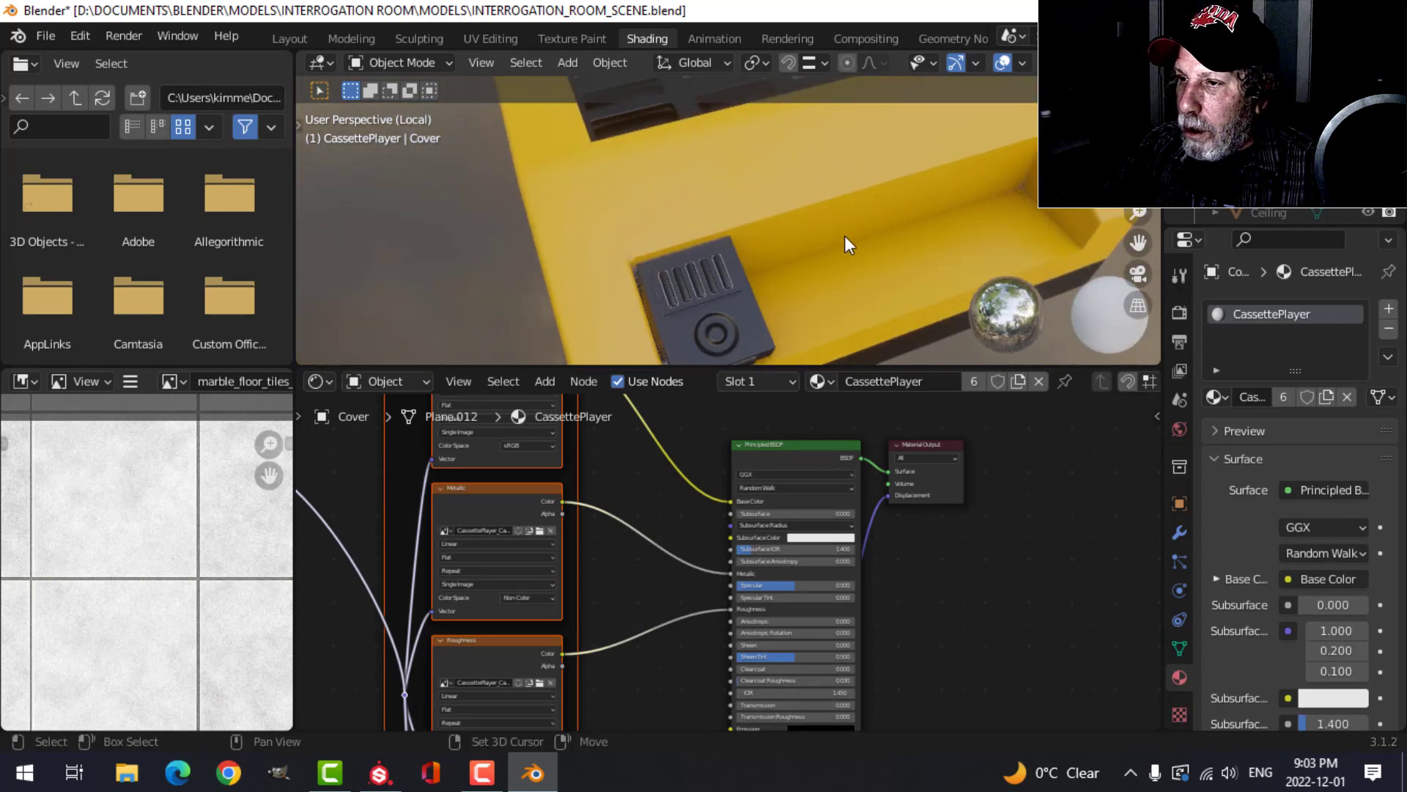
pyautogui.keyDown('shift'); pyautogui.scroll(-4, 858, 206); pyautogui.keyUp('shift')
pyautogui.keyDown('shift'); pyautogui.scroll(3, 859, 209); pyautogui.keyUp('shift')
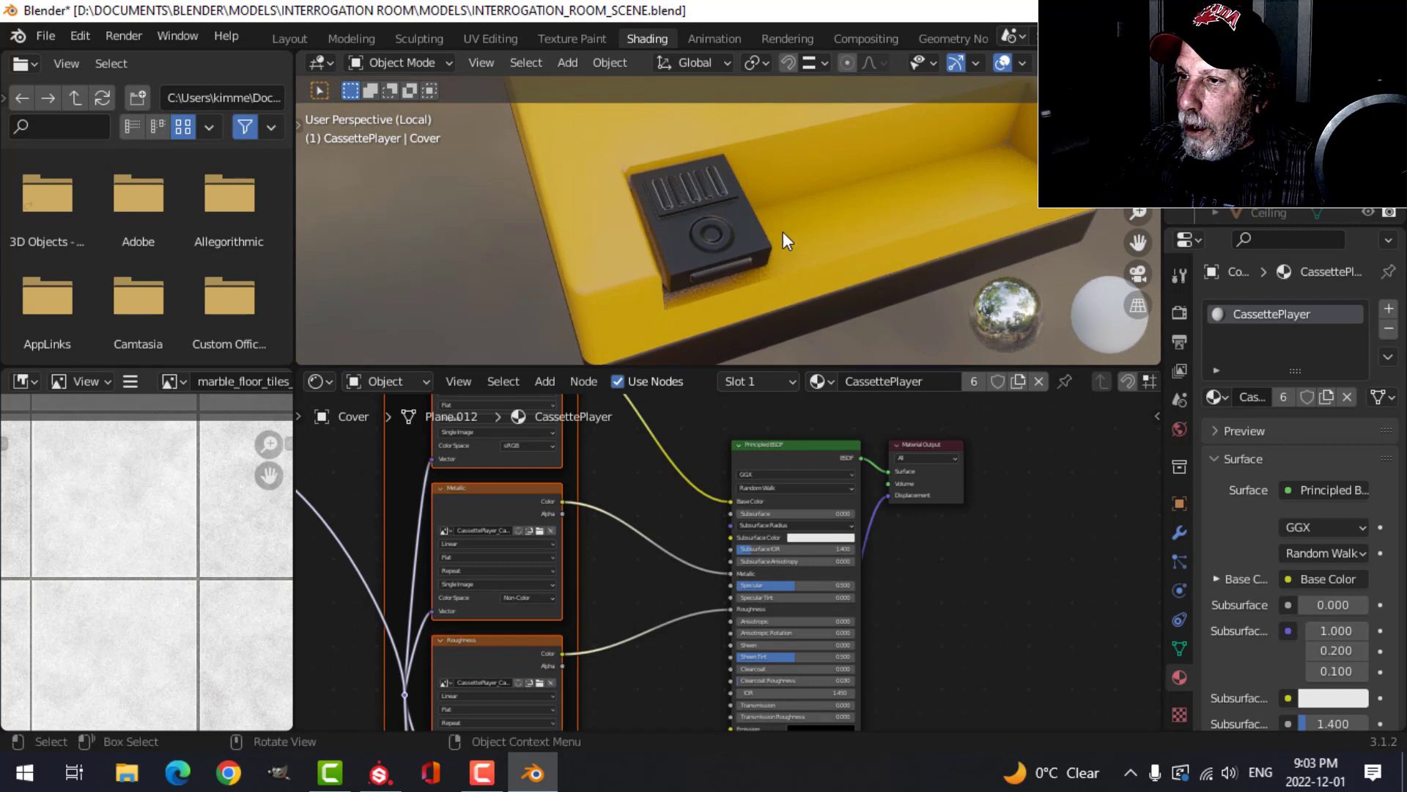
pyautogui.click(755, 230)
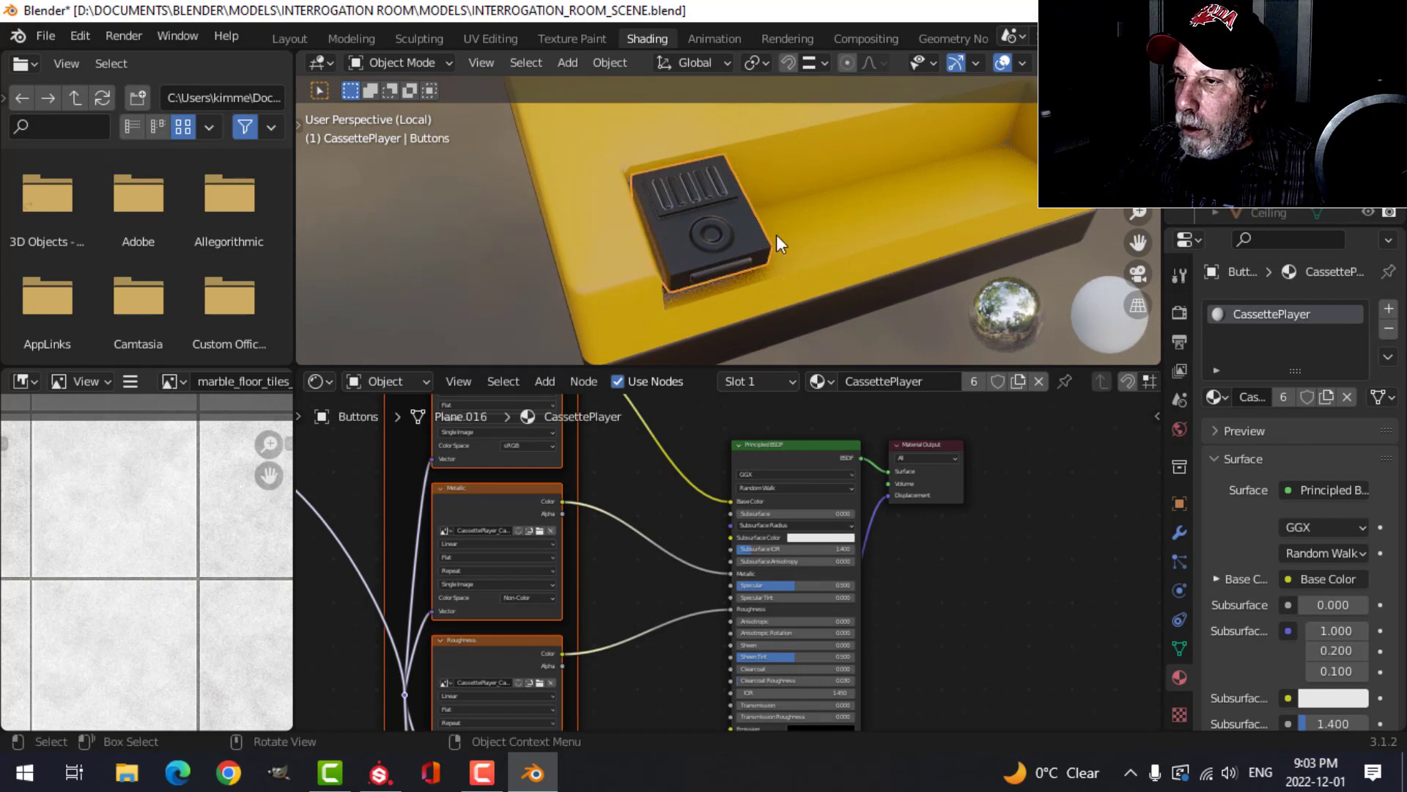
pyautogui.click(1180, 531)
pyautogui.click(1296, 343)
pyautogui.click(1297, 370)
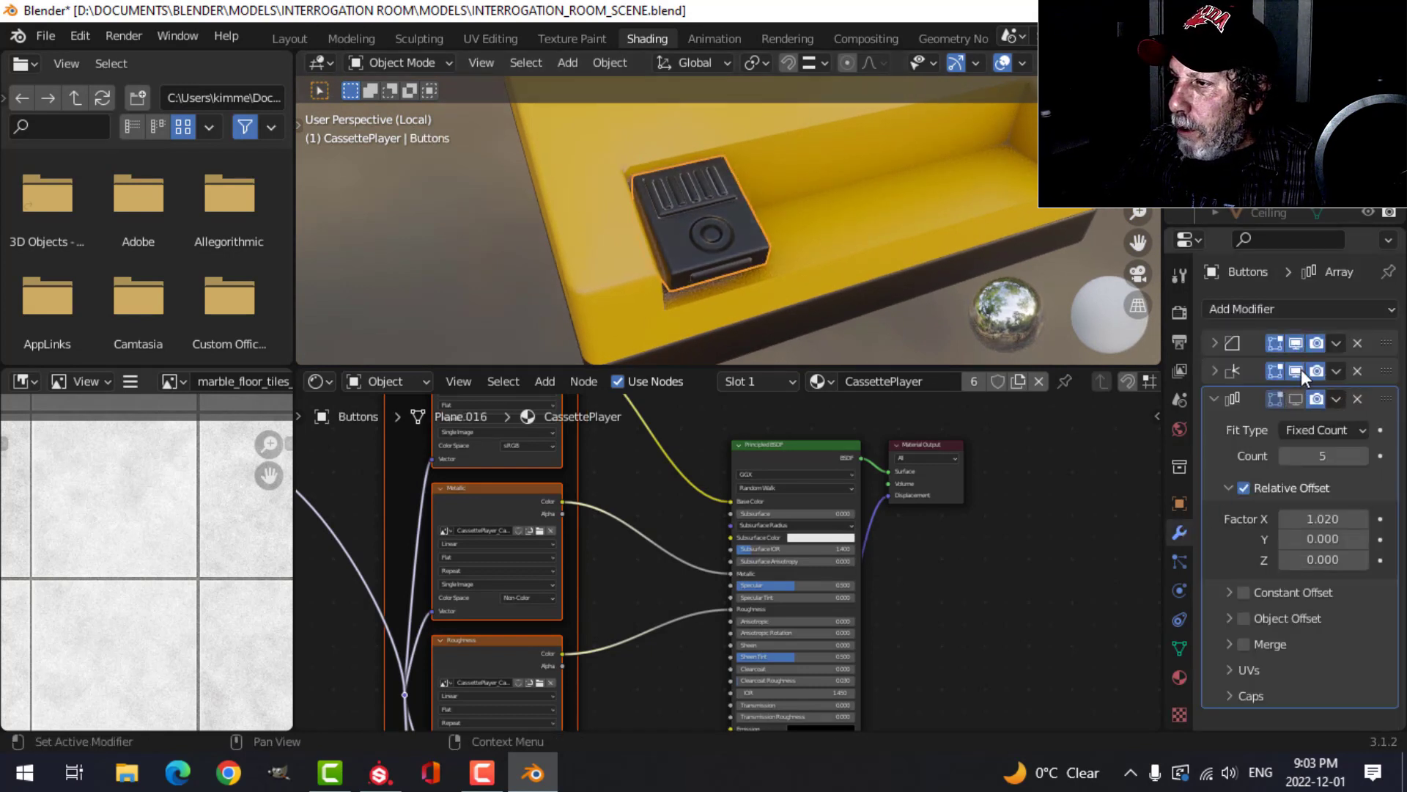
pyautogui.click(1297, 398)
# Turn on viewport display of the Bevel and Weighted Normal modifiers on the player's top and bottom bodies.
pyautogui.moveTo(793, 295); pyautogui.dragTo(802, 232, button='middle')
pyautogui.click(802, 232)
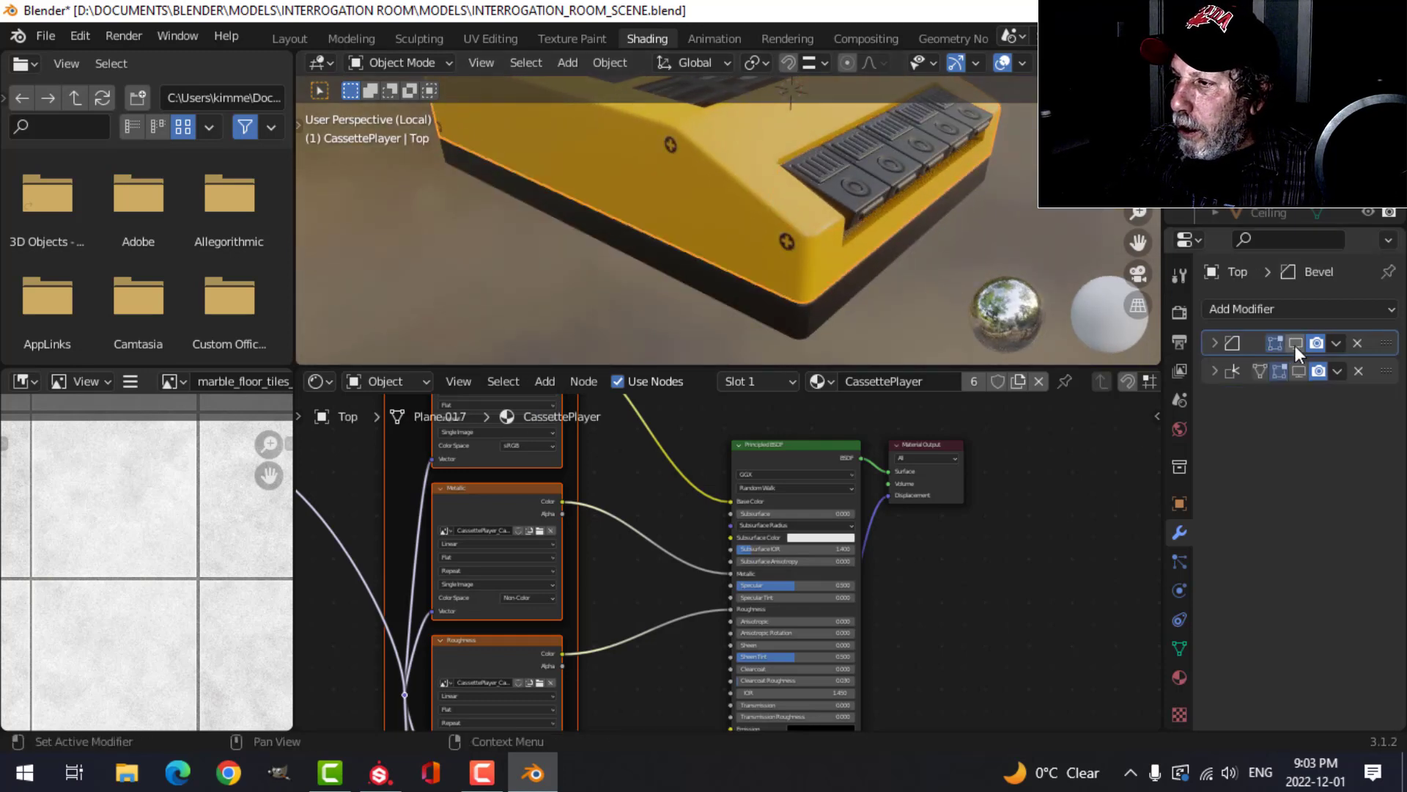
pyautogui.click(1296, 371)
pyautogui.click(834, 305)
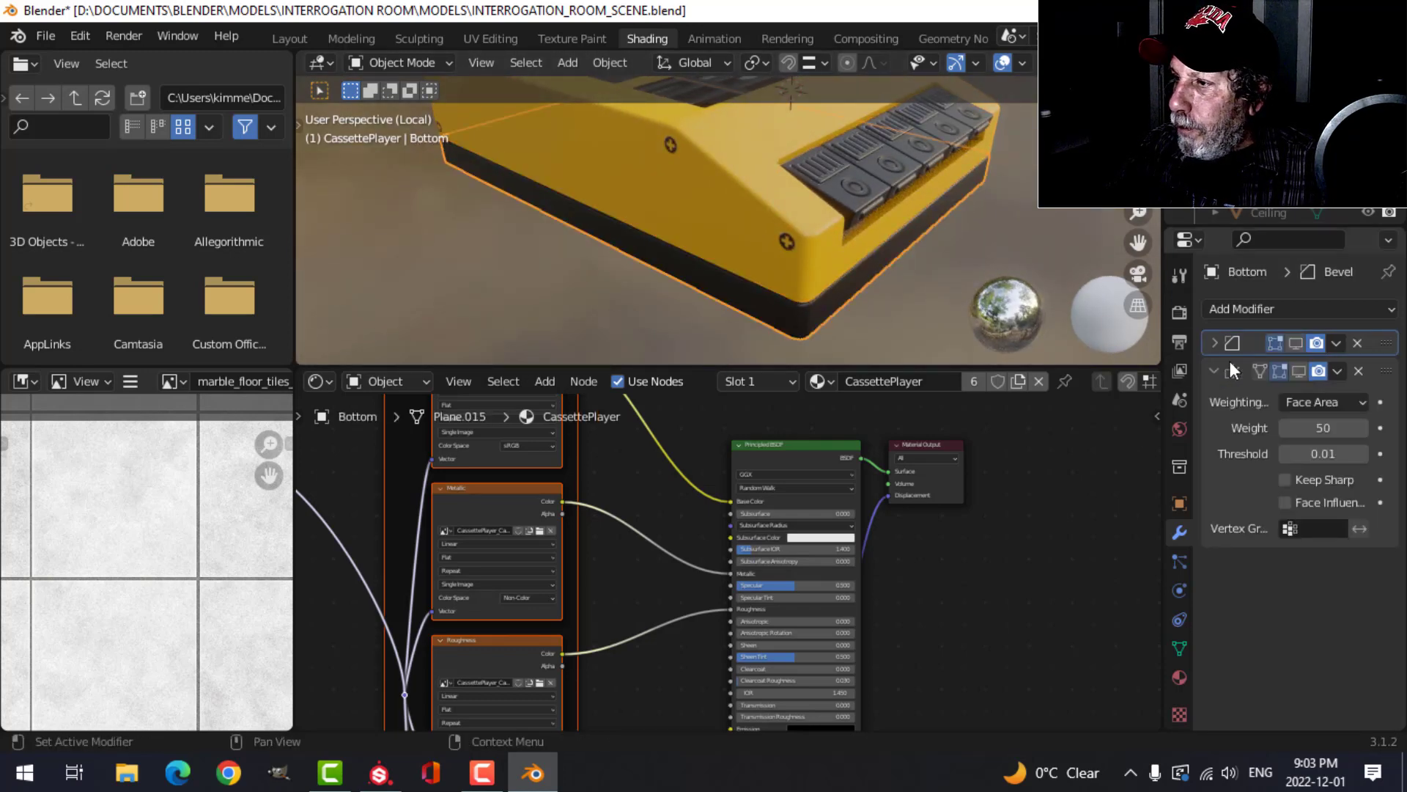
# Turn on viewport display of the Bevel and Weighted Normal modifiers on the rectangular-hole and round-hole grilles.
pyautogui.moveTo(922, 267); pyautogui.dragTo(799, 279, button='middle')
pyautogui.click(799, 279)
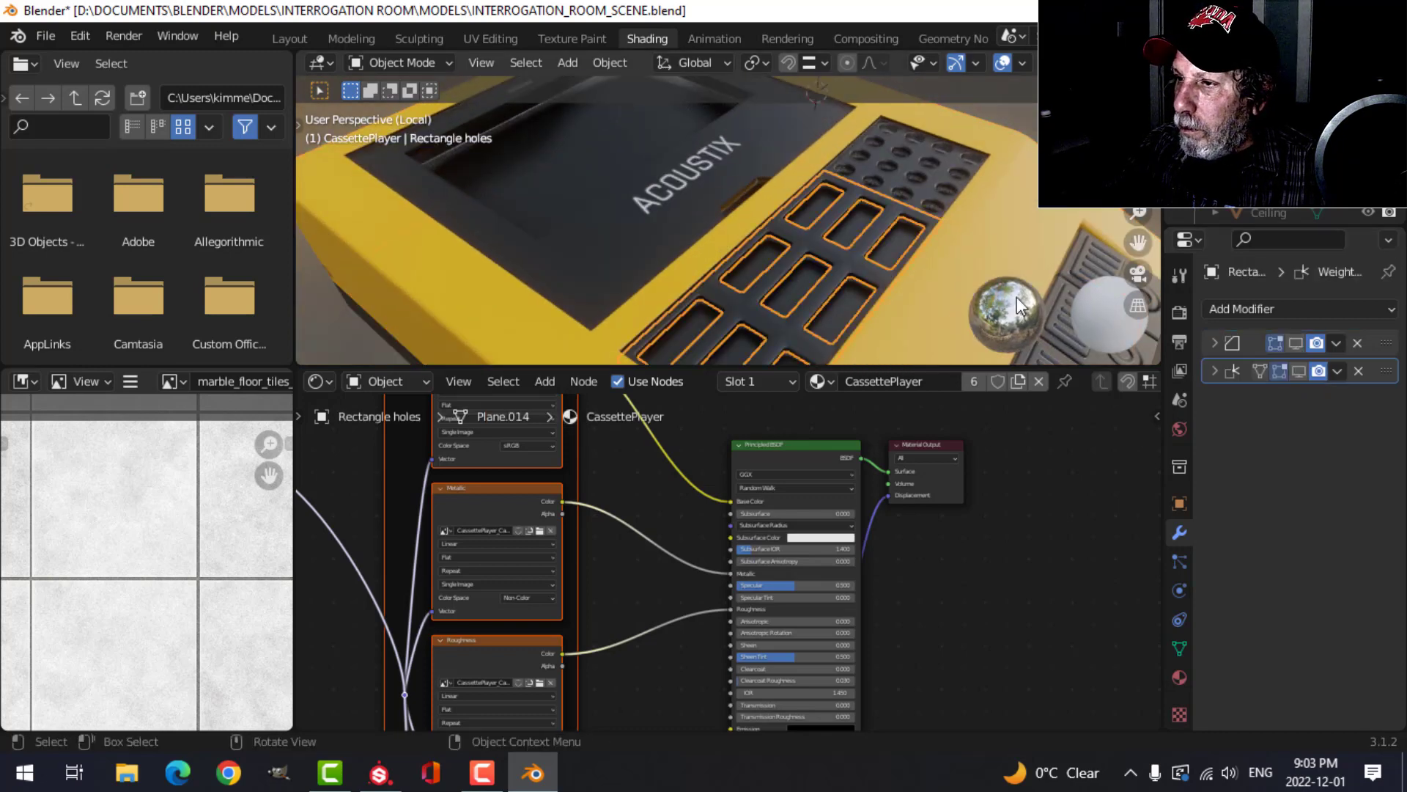
pyautogui.click(1299, 369)
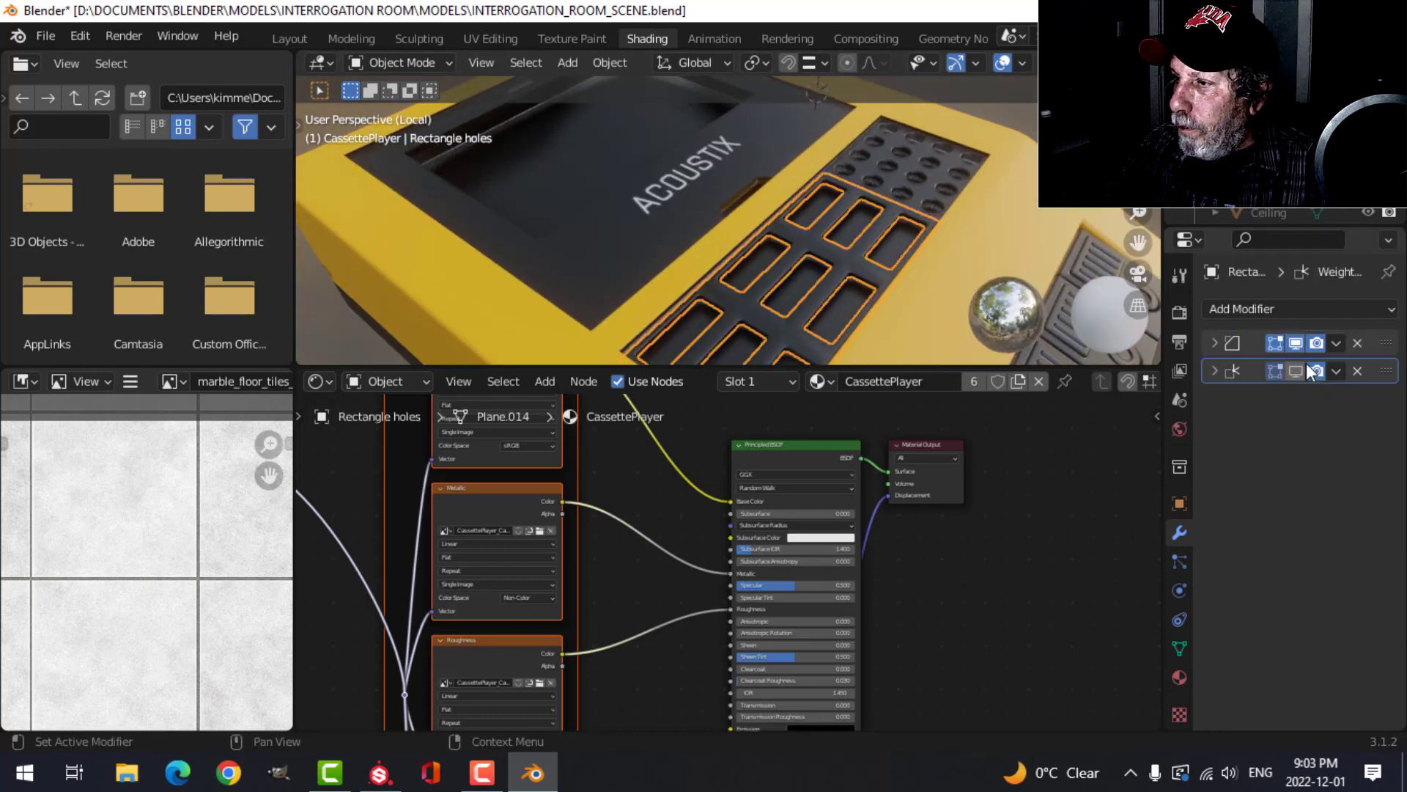
pyautogui.click(947, 195)
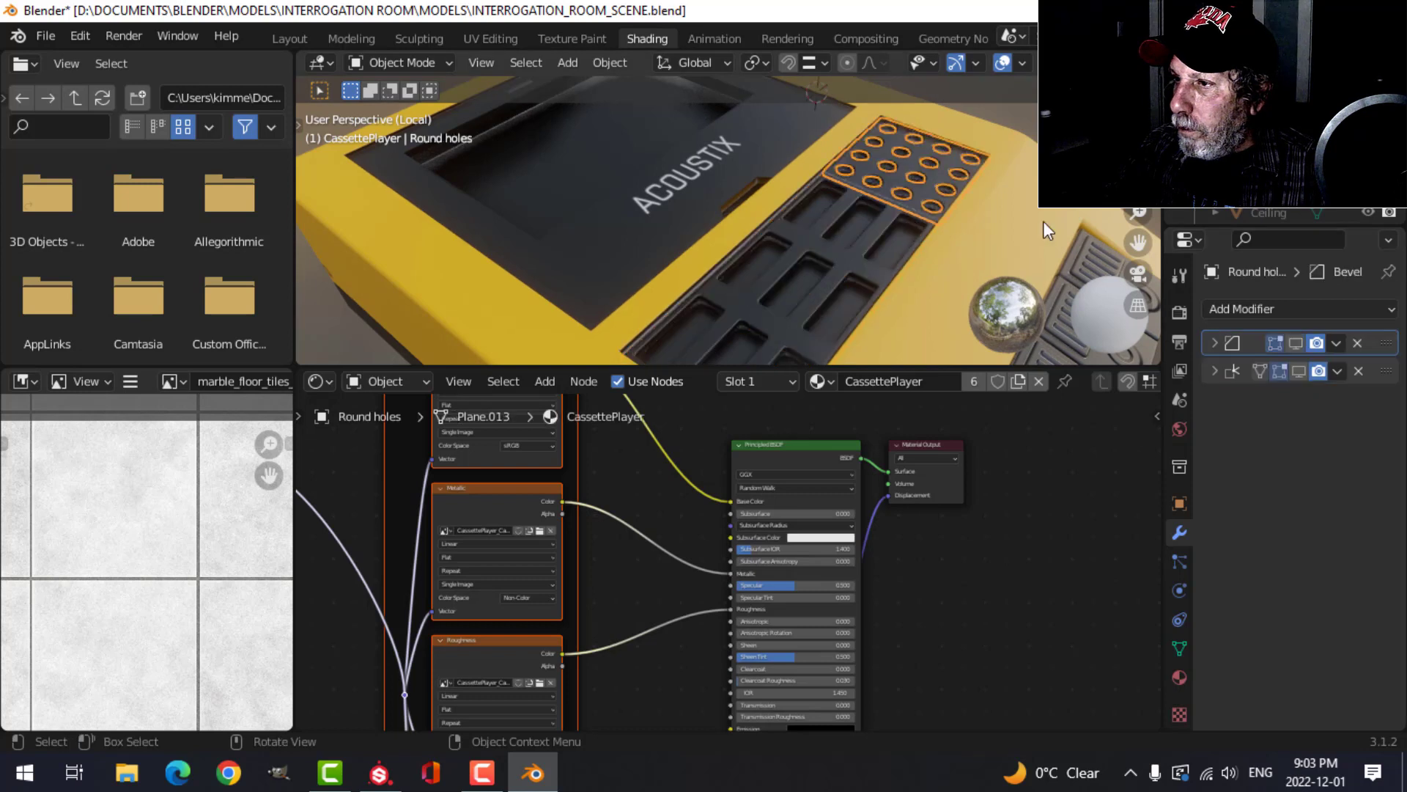
pyautogui.click(1295, 371)
# Turn on viewport display of the cover's Bevel and Weighted Normal modifiers, and check the textured row of buttons.
pyautogui.click(596, 266)
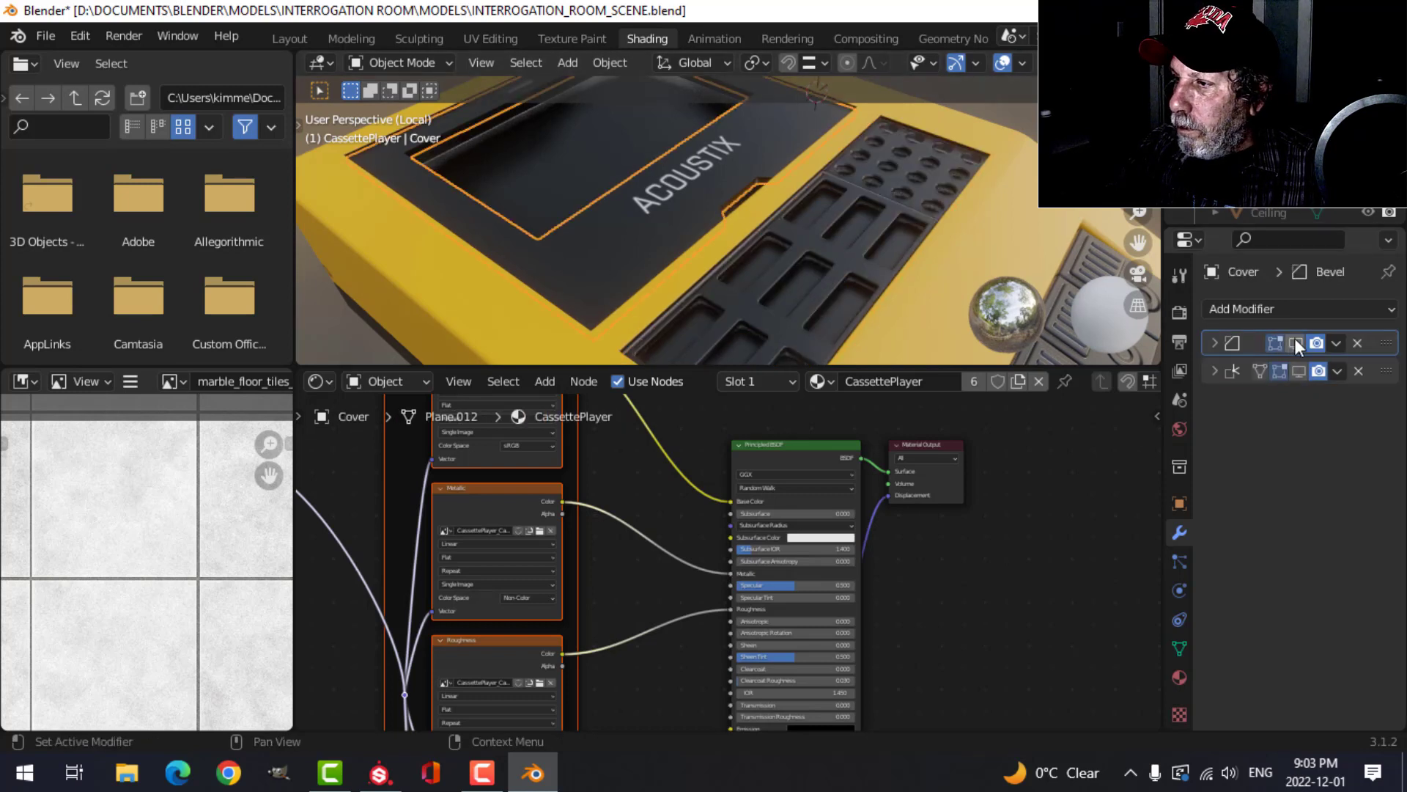
pyautogui.click(1296, 371)
pyautogui.moveTo(613, 270); pyautogui.dragTo(711, 263, button='middle')
pyautogui.click(744, 230)
pyautogui.scroll(3, 579, 226)
pyautogui.scroll(-3, 573, 227)
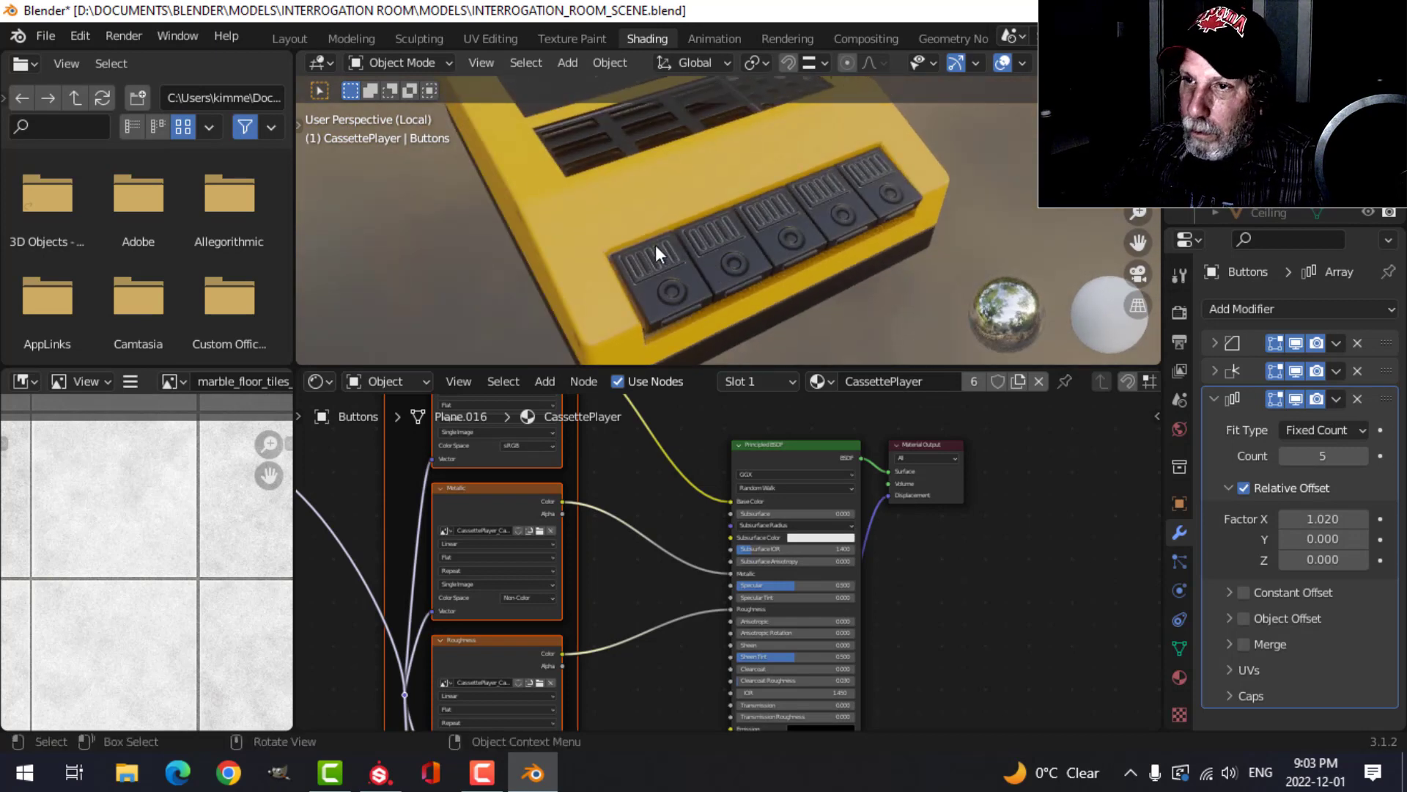
# Switch to the Layout workspace, unhide the player's hidden parts and display the model with its materials.
pyautogui.click(293, 40)
pyautogui.hotkey('alt', 'a')
pyautogui.scroll(3, 790, 438)
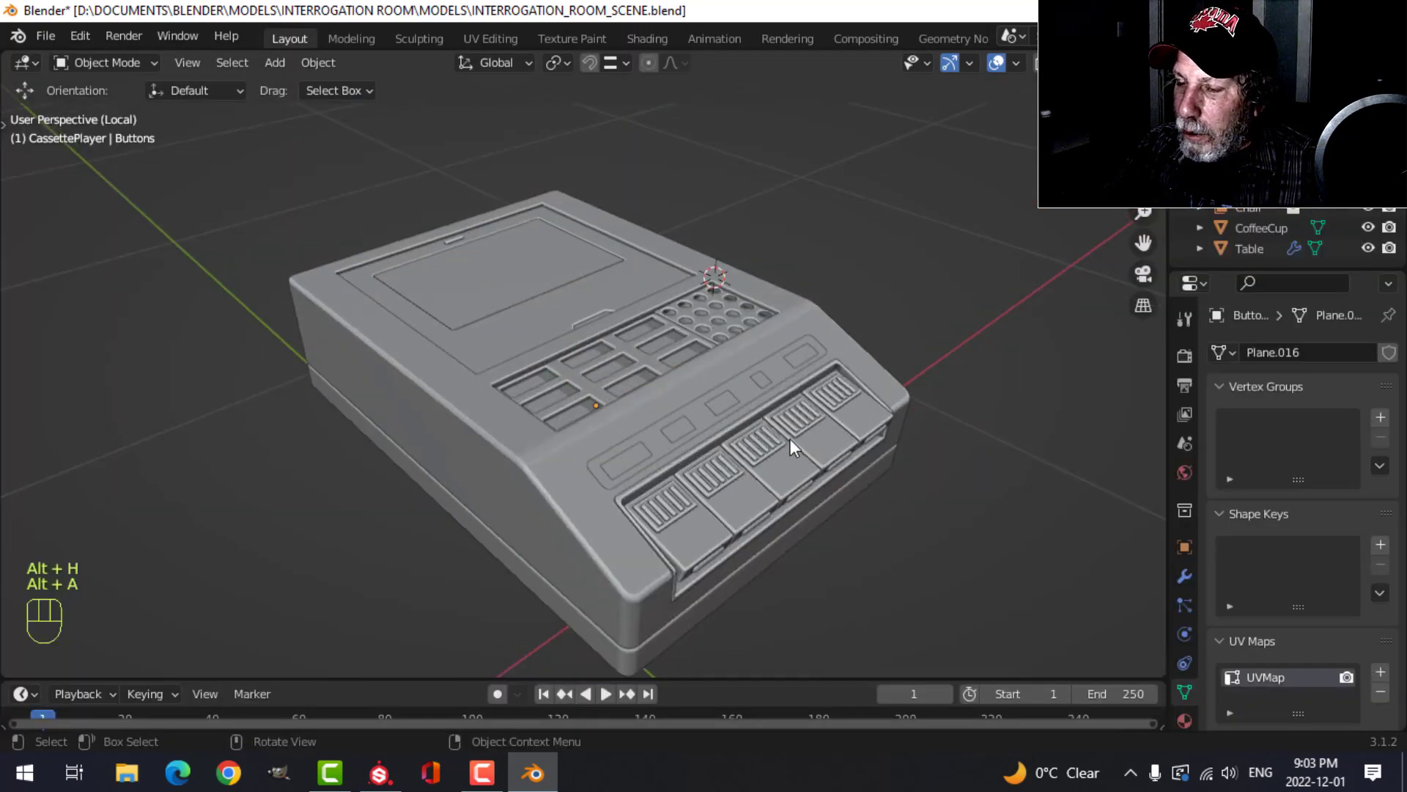
pyautogui.keyDown('shift'); pyautogui.moveTo(786, 441); pyautogui.dragTo(758, 377, button='middle'); pyautogui.keyUp('shift')
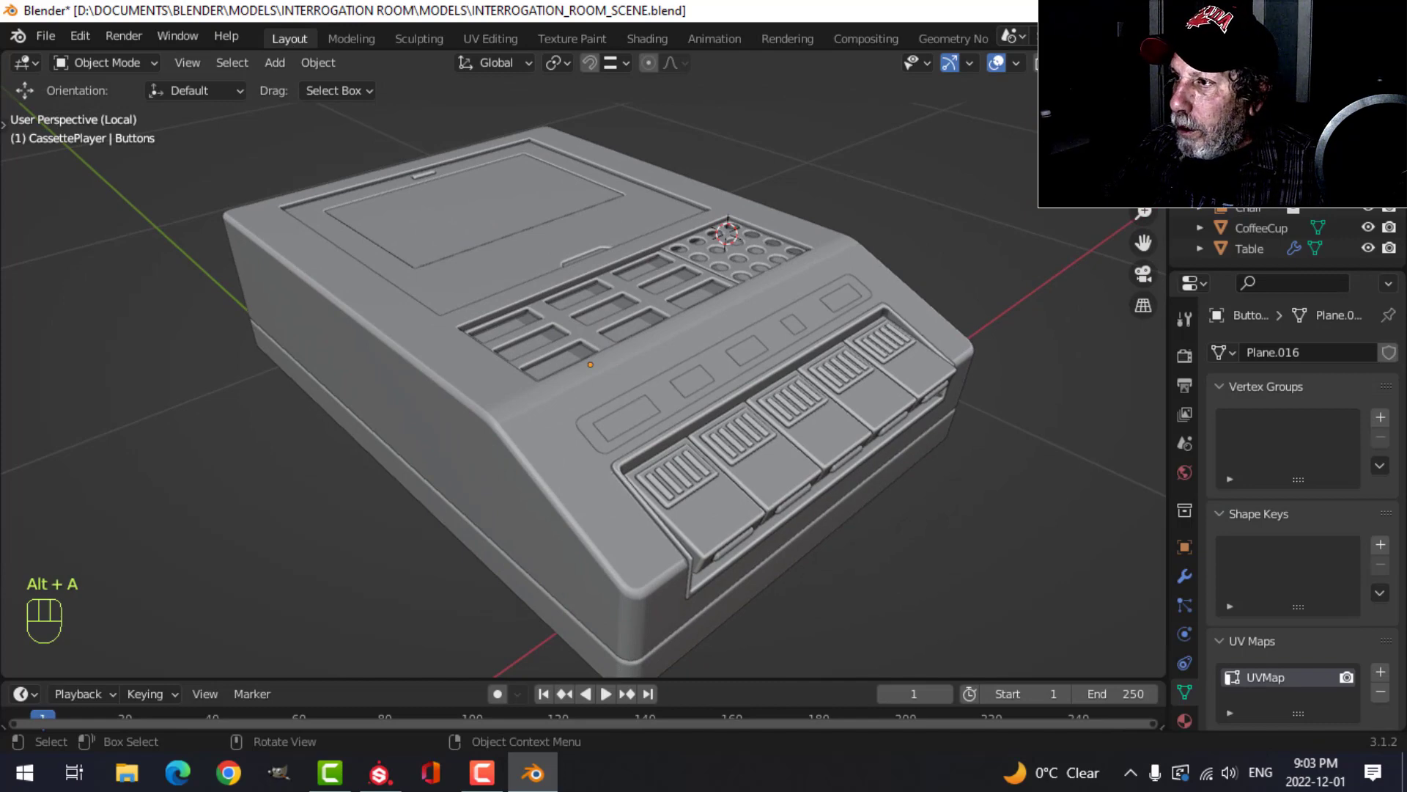
pyautogui.click(1114, 63)
# Assign the existing Black material to the recessed button zone surrounding the buttons and deselect everything.
pyautogui.click(716, 410)
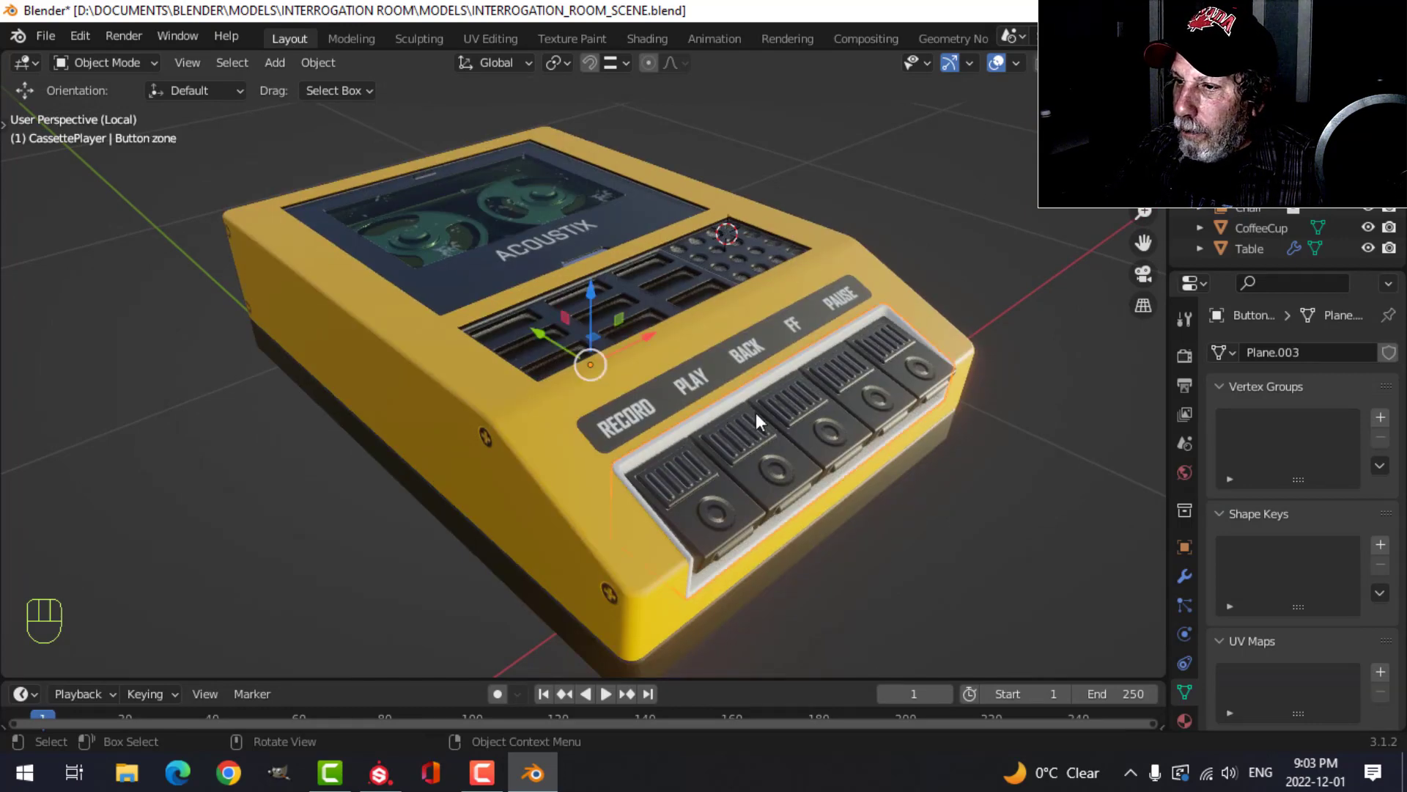
pyautogui.moveTo(755, 412)
pyautogui.keyDown('shift'); pyautogui.mouseDown(button='middle')
pyautogui.moveTo(781, 410)
pyautogui.moveTo(768, 399)
pyautogui.mouseUp(button='middle'); pyautogui.keyUp('shift')
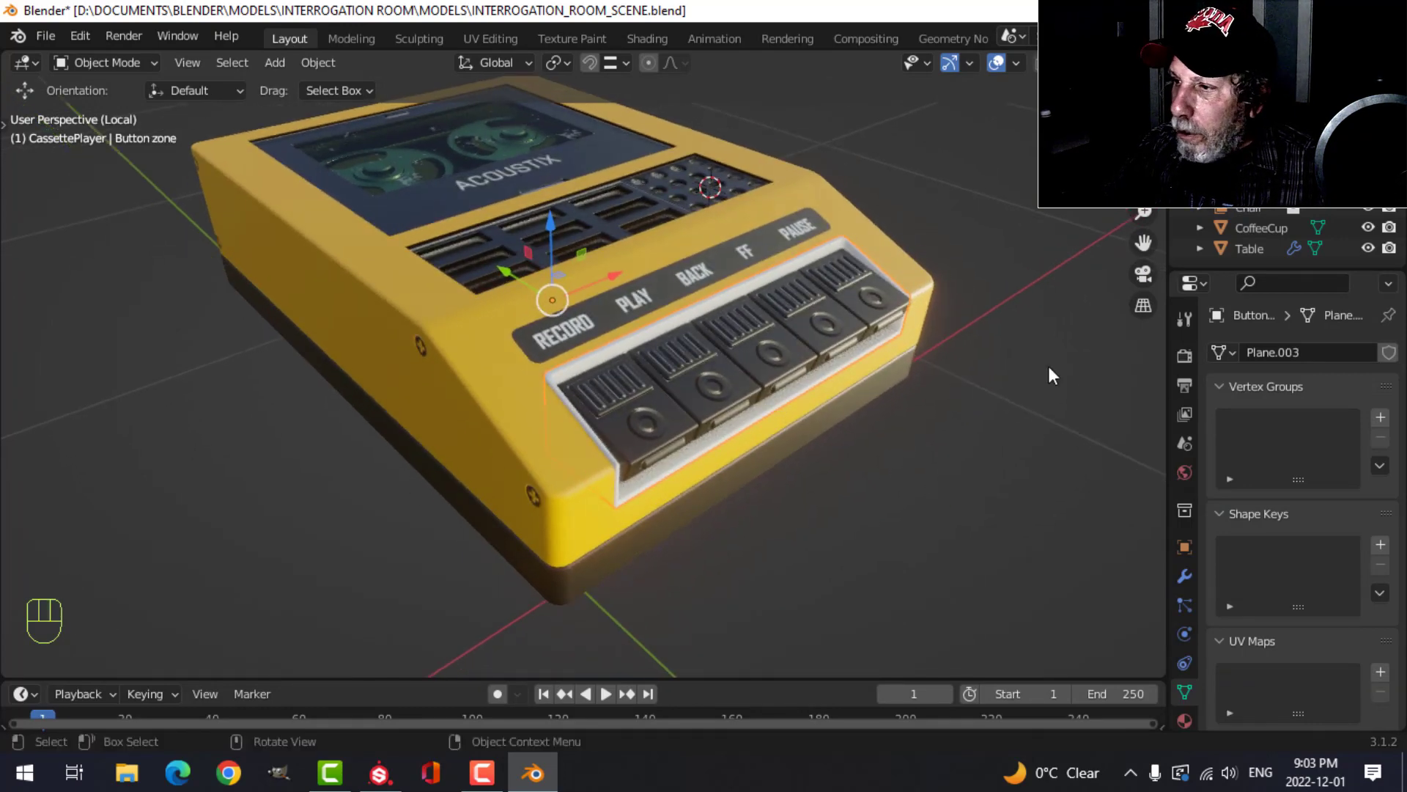
pyautogui.click(1184, 720)
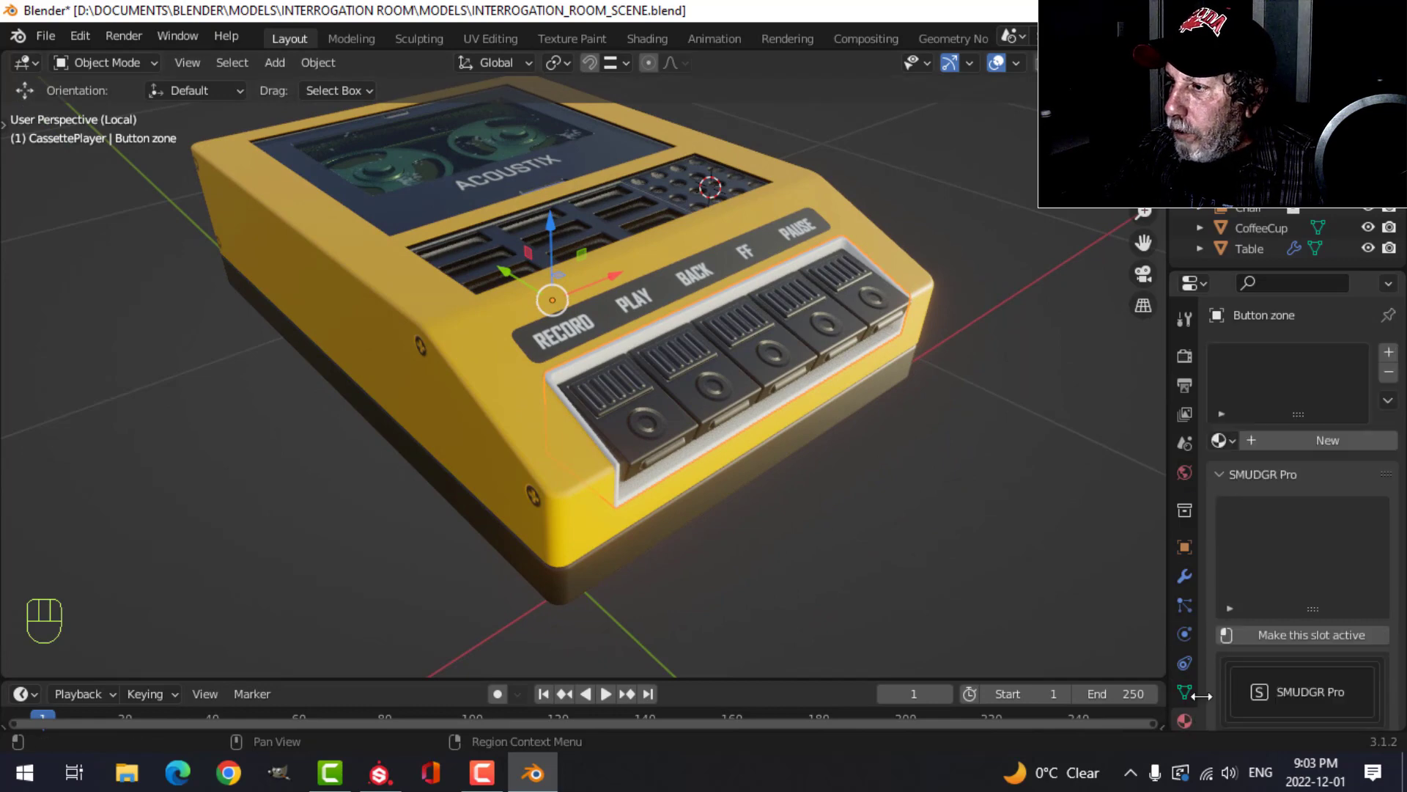
pyautogui.click(1219, 440)
pyautogui.click(1027, 465)
pyautogui.hotkey('alt', 'a')
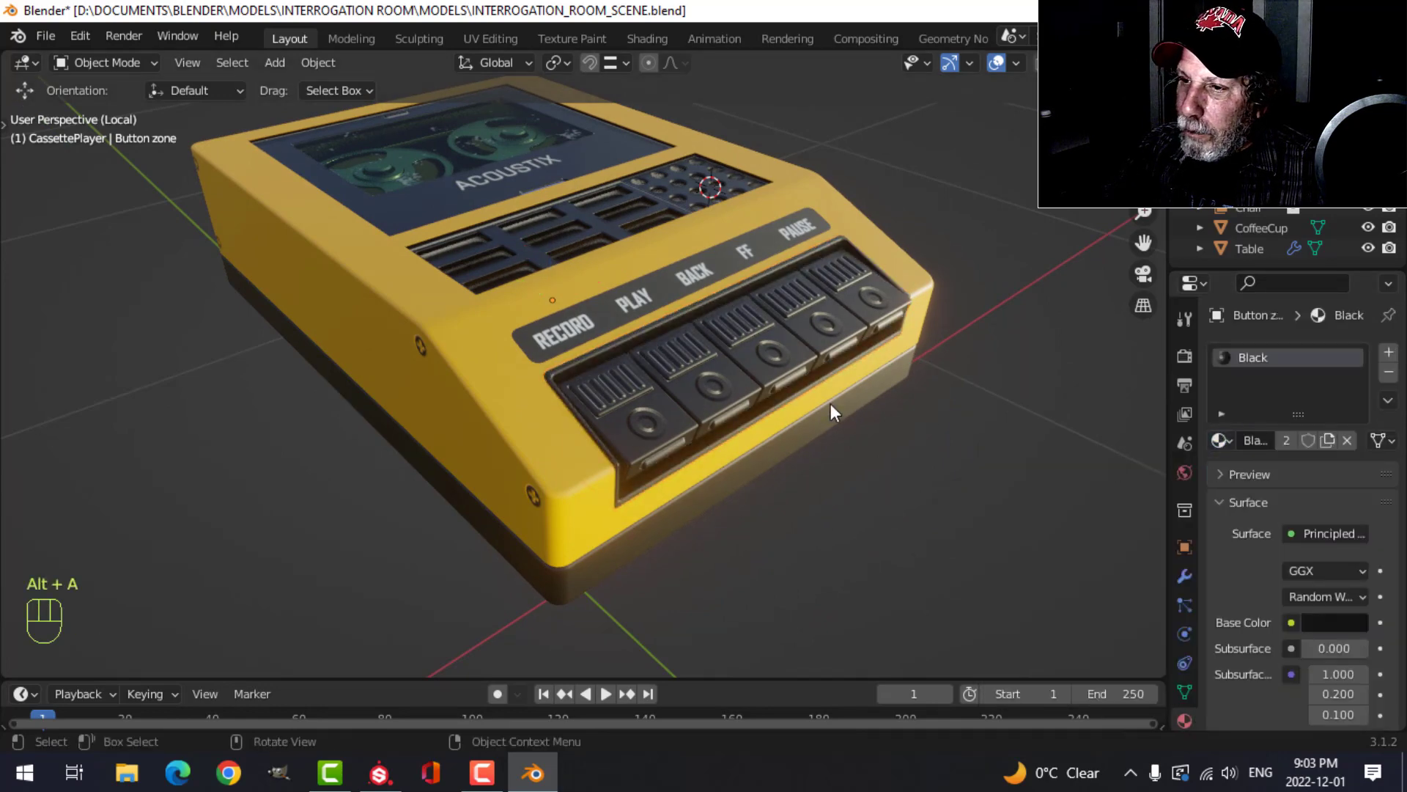
pyautogui.scroll(3, 638, 358)
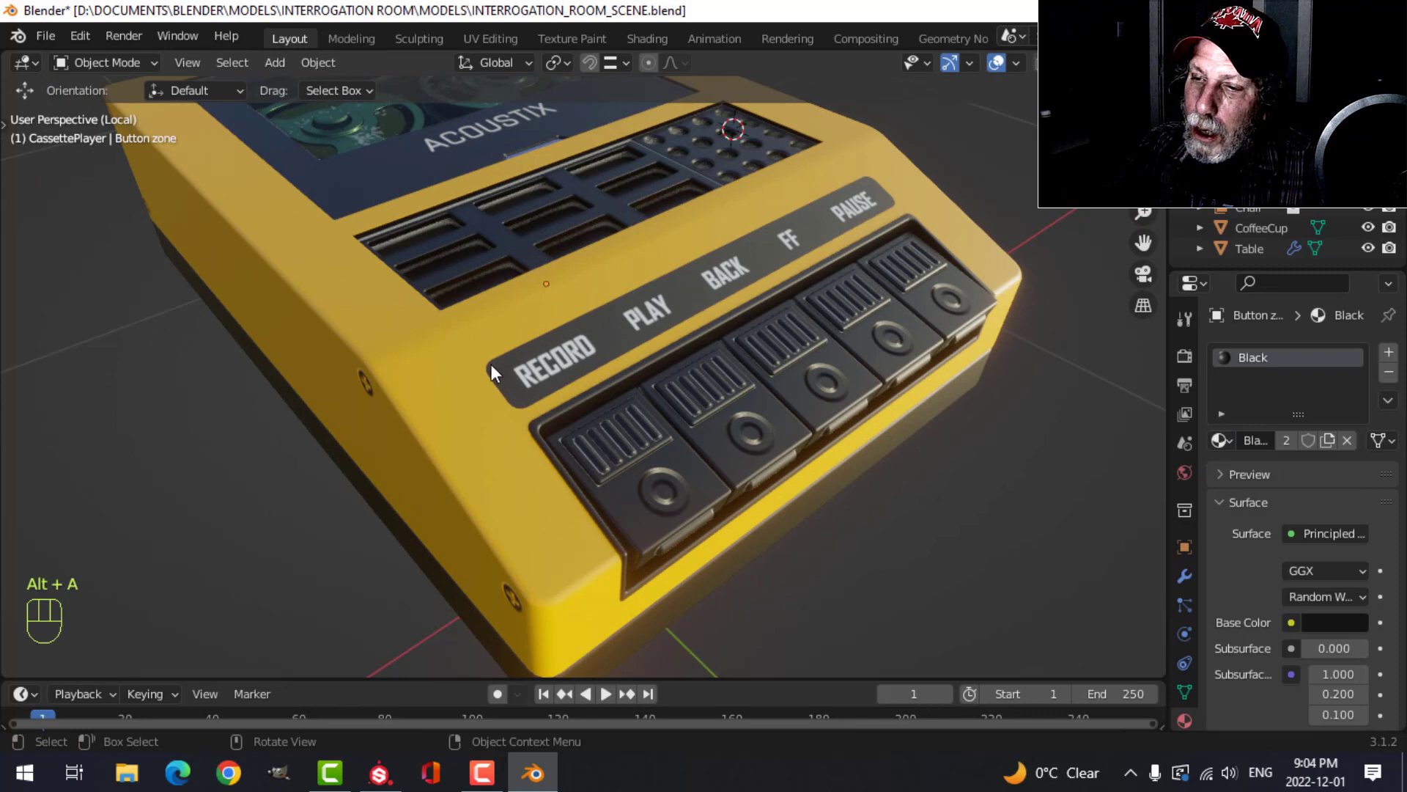
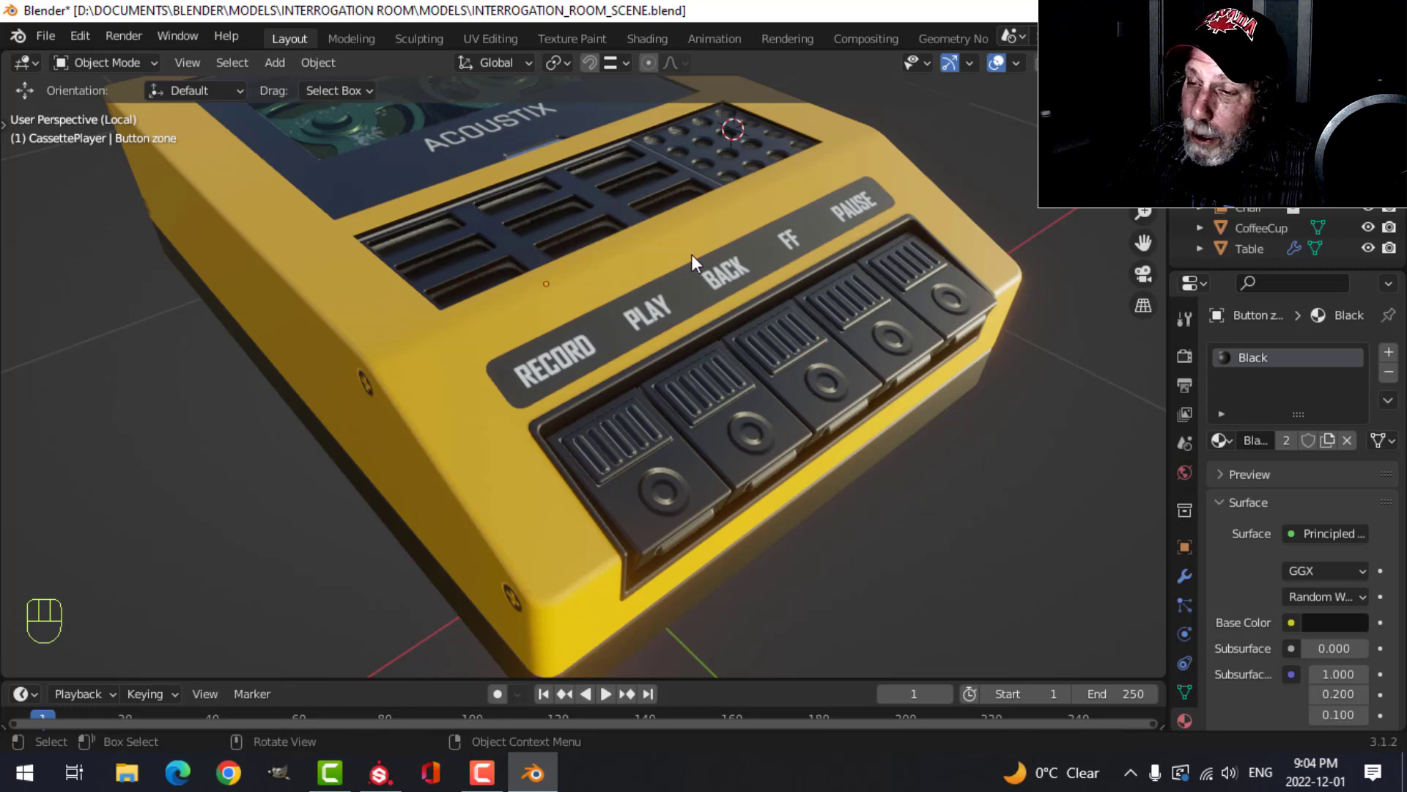
# Assign the existing Black material to the cassette player's feet.
pyautogui.moveTo(616, 225); pyautogui.dragTo(598, 335, button='middle')
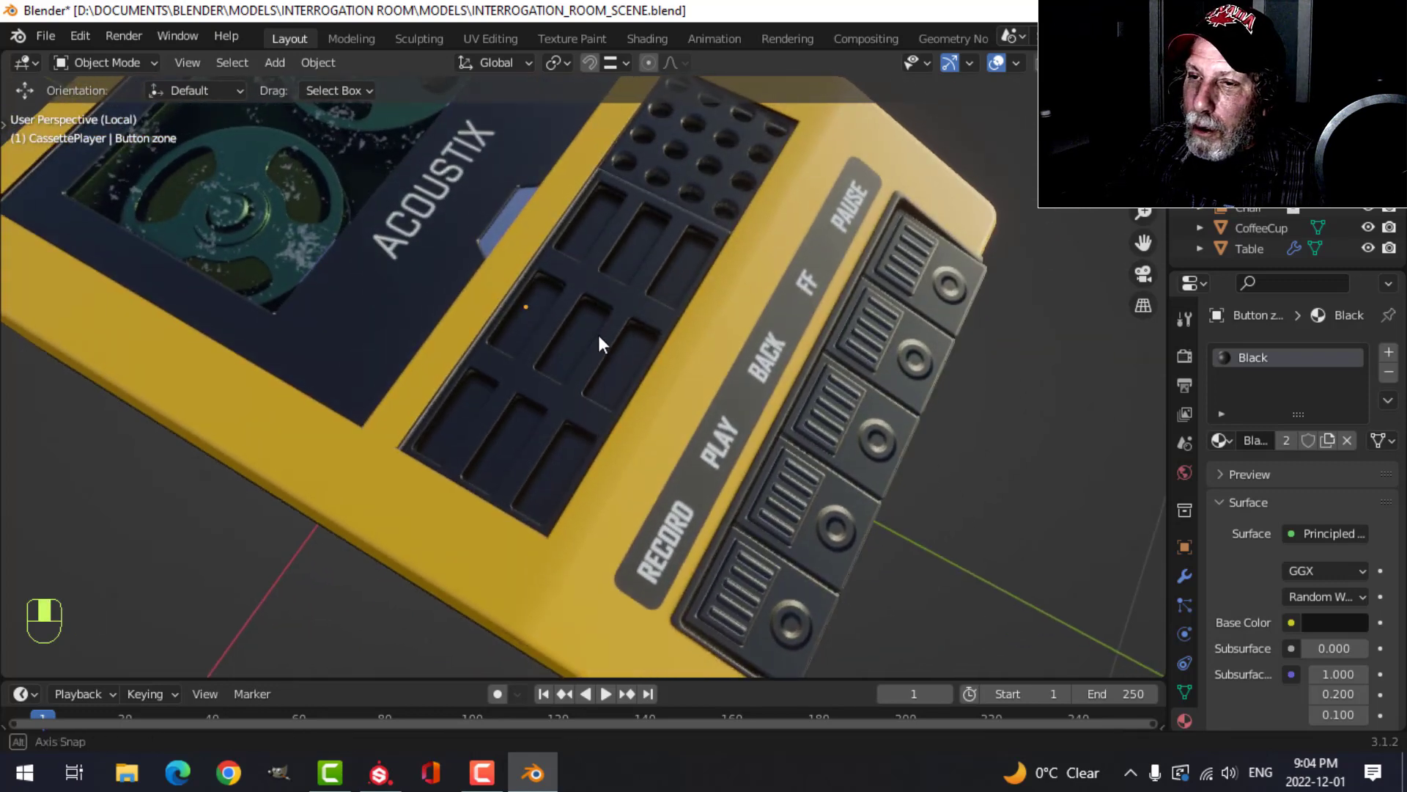
pyautogui.scroll(3, 572, 341)
pyautogui.scroll(-6, 544, 357)
pyautogui.moveTo(437, 306); pyautogui.dragTo(693, 418, button='middle')
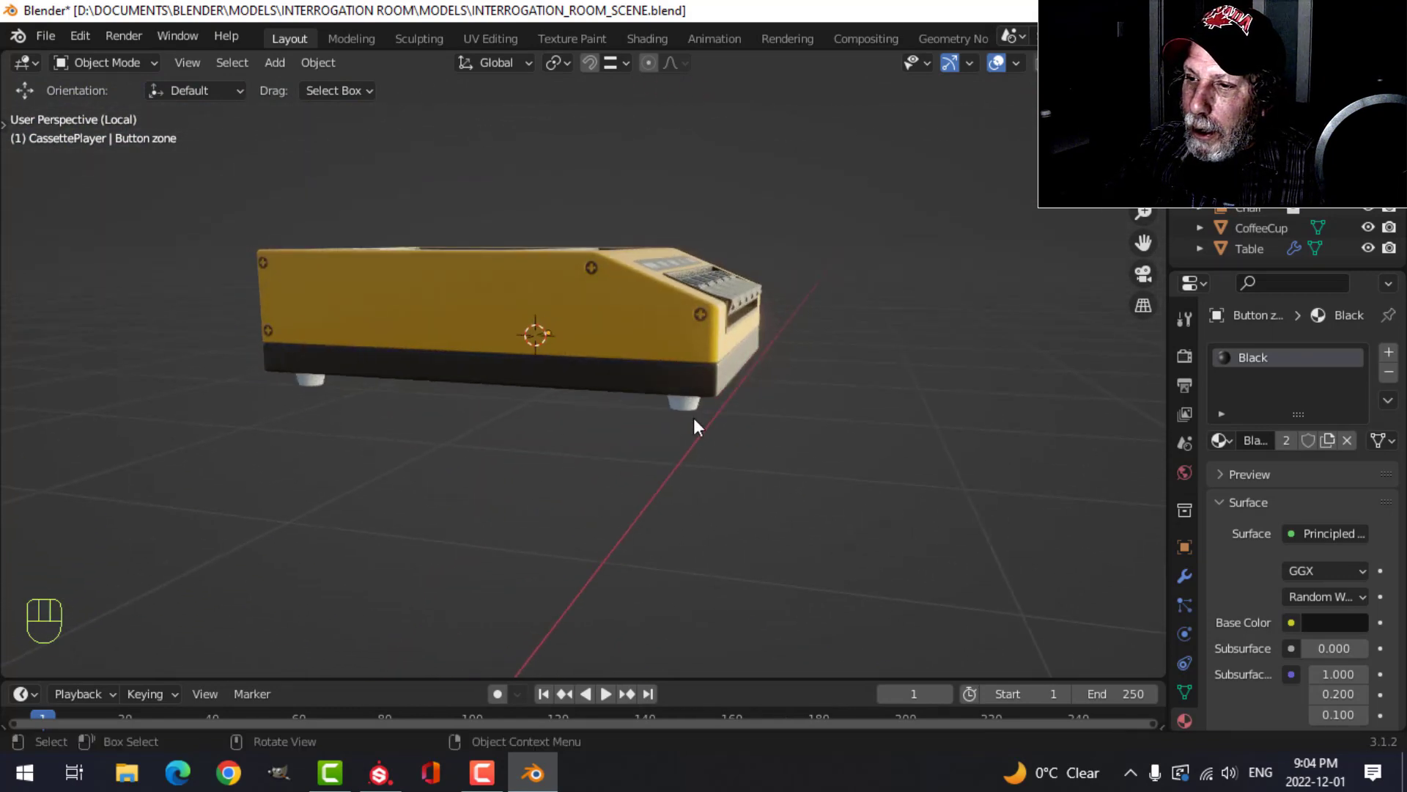
pyautogui.click(692, 414)
pyautogui.click(1219, 440)
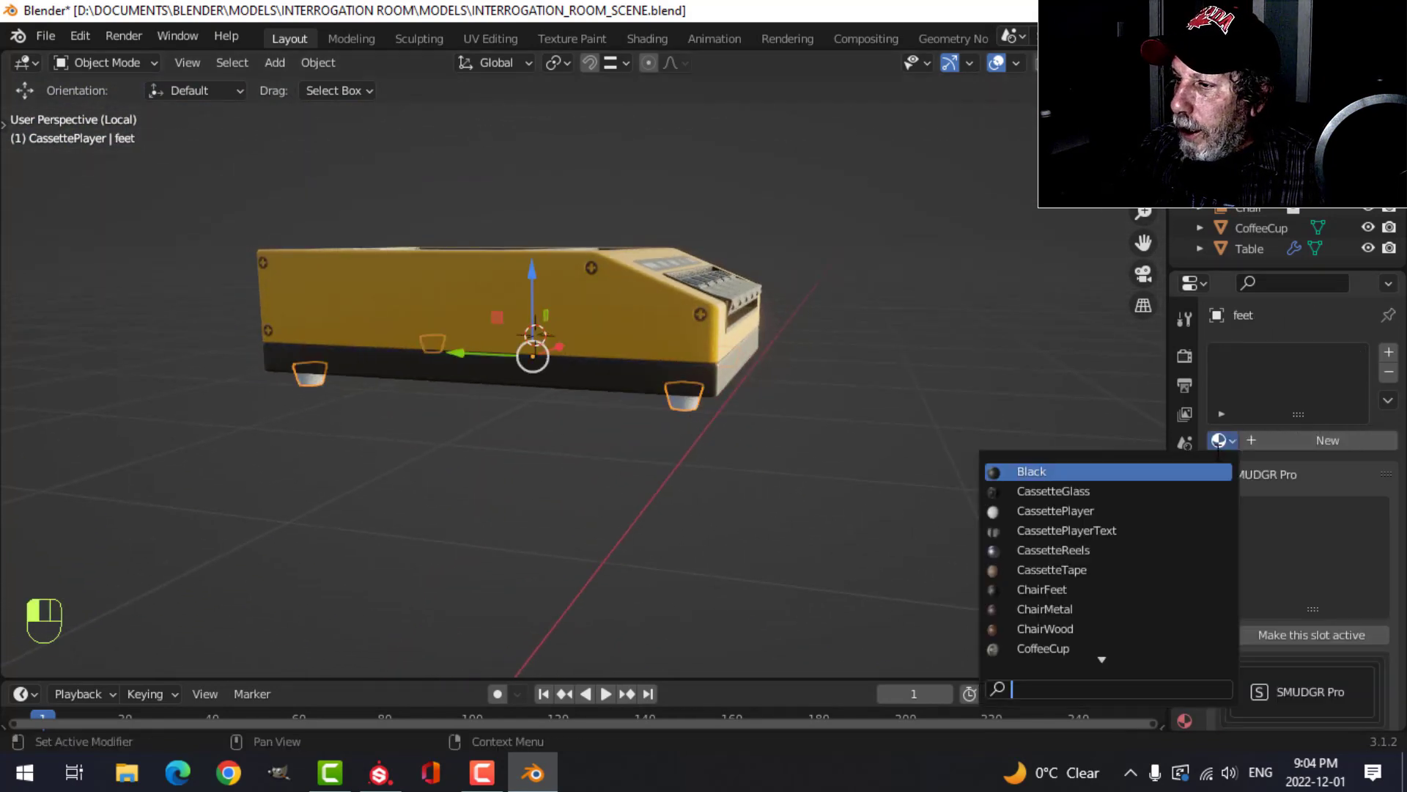
pyautogui.click(1141, 471)
# Assign the existing Black material to the RCA jacks on the back of the player and deselect everything.
pyautogui.moveTo(183, 335); pyautogui.dragTo(443, 354, button='middle')
pyautogui.scroll(4, 669, 433)
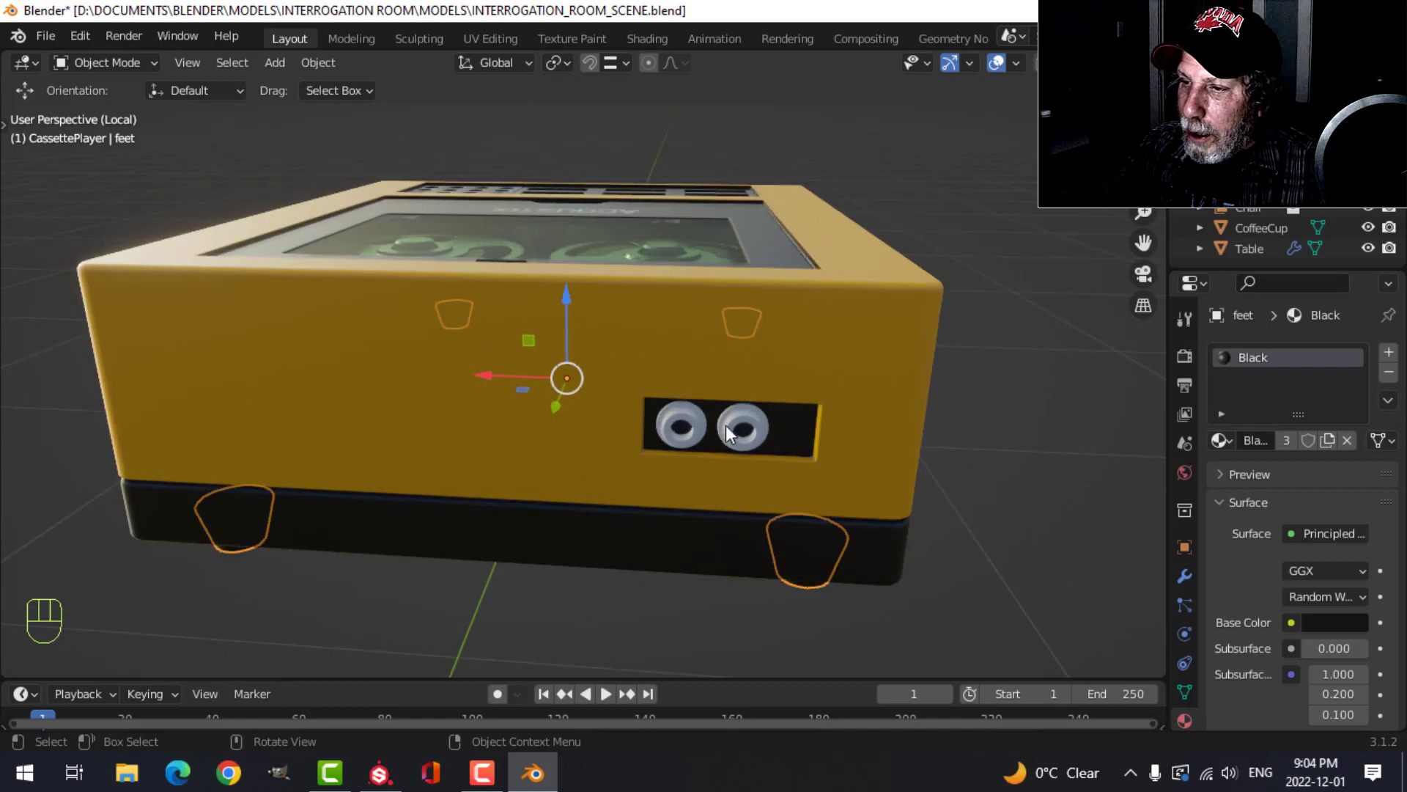
pyautogui.click(767, 429)
pyautogui.click(1220, 439)
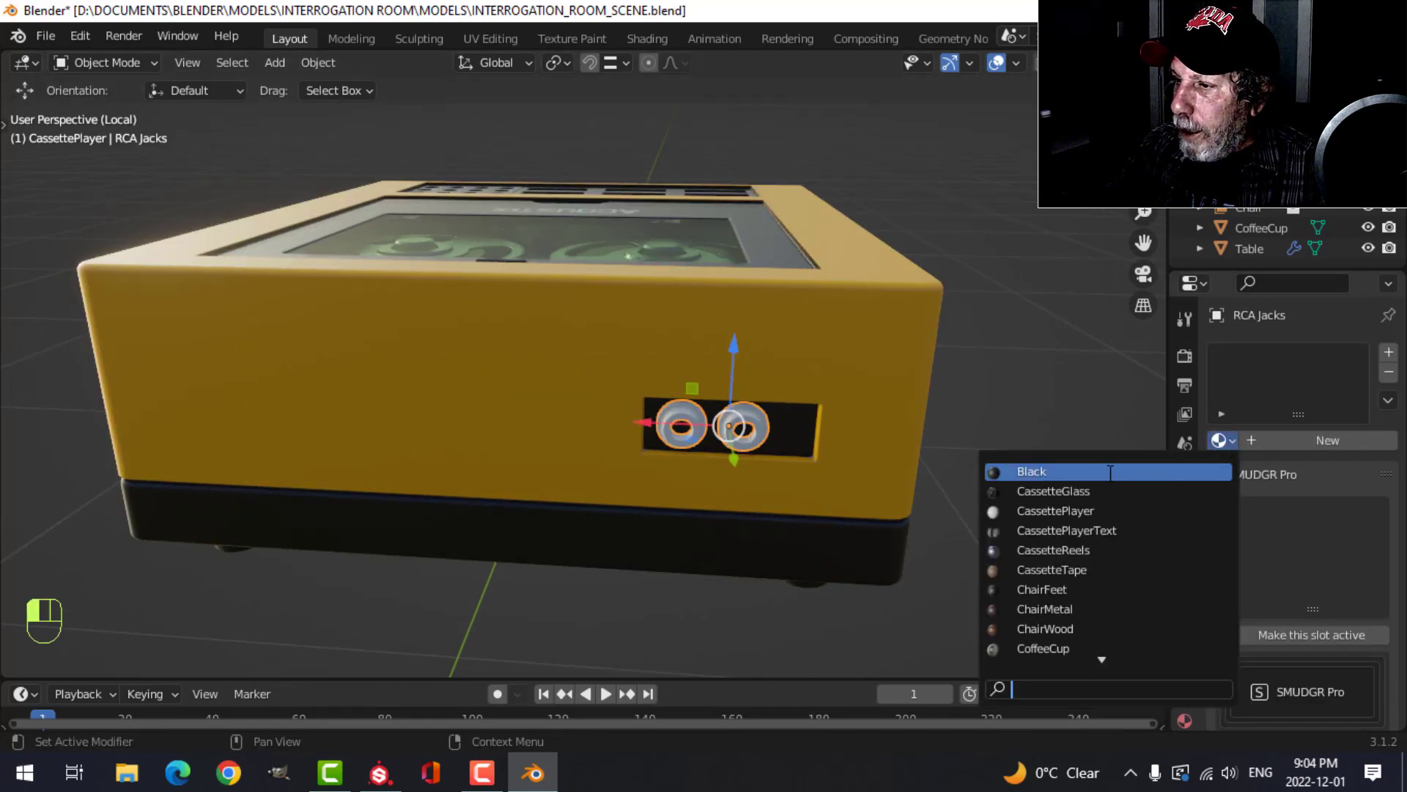
pyautogui.click(1142, 469)
pyautogui.hotkey('alt', 'a')
pyautogui.moveTo(939, 441); pyautogui.dragTo(736, 420, button='middle')
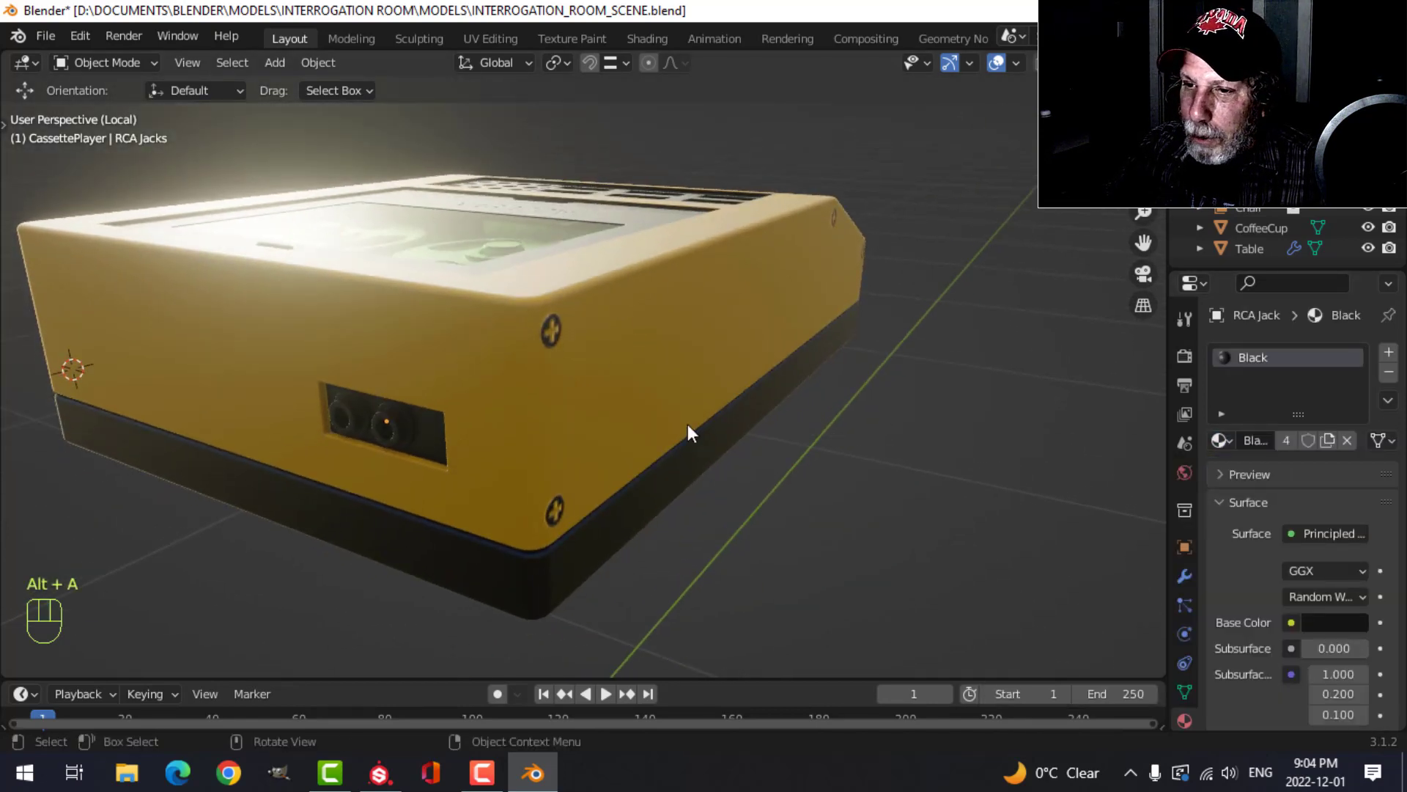
# Enter face editing on the RCA jacks and turn off the Subdivision modifier's viewport display.
pyautogui.scroll(2, 688, 424)
pyautogui.moveTo(371, 440); pyautogui.dragTo(493, 430, button='middle')
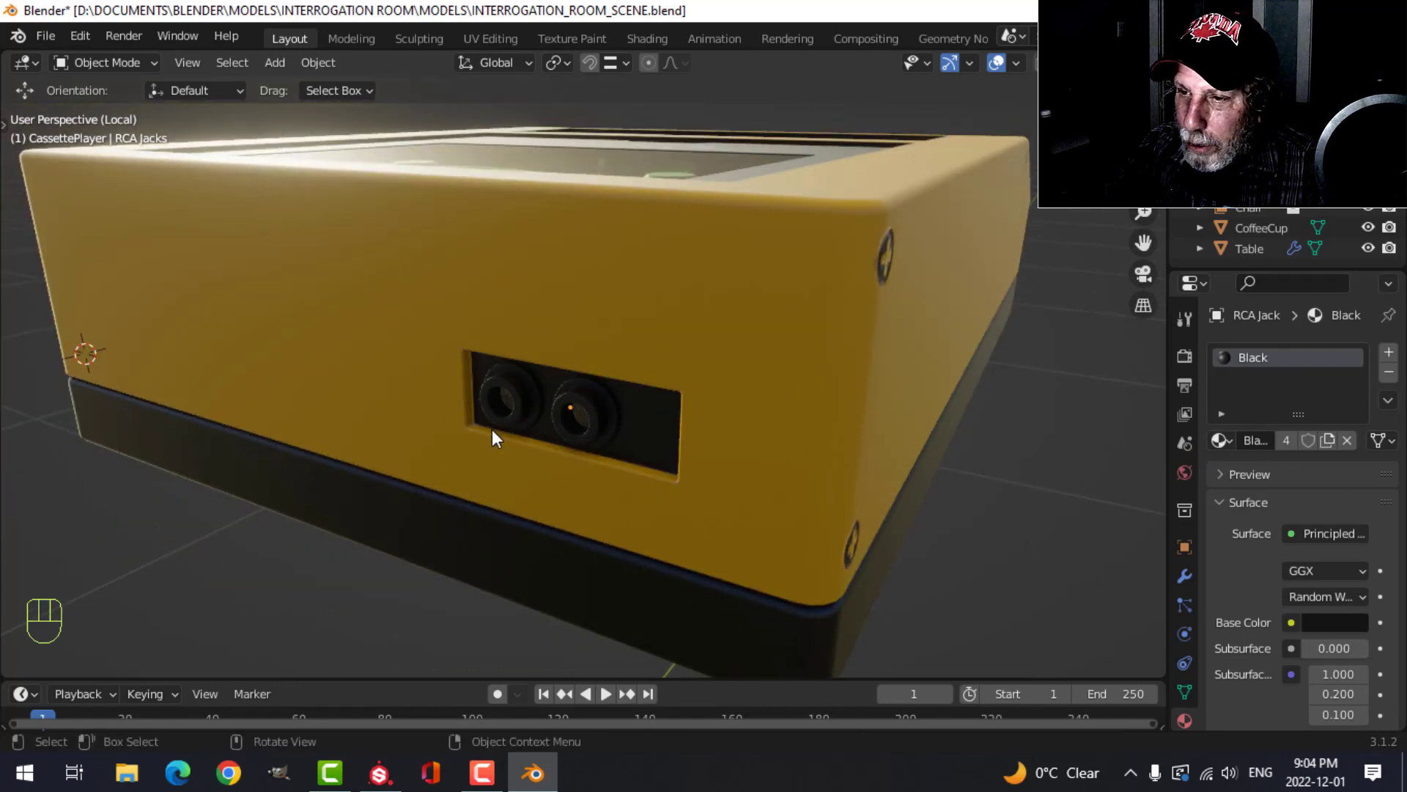
pyautogui.scroll(4, 491, 429)
pyautogui.press('Tab')
pyautogui.moveTo(607, 434); pyautogui.dragTo(563, 431, button='middle')
pyautogui.keyDown('shift'); pyautogui.moveTo(312, 419); pyautogui.dragTo(375, 404, button='middle'); pyautogui.keyUp('shift')
pyautogui.scroll(3, 382, 411)
pyautogui.press('3')
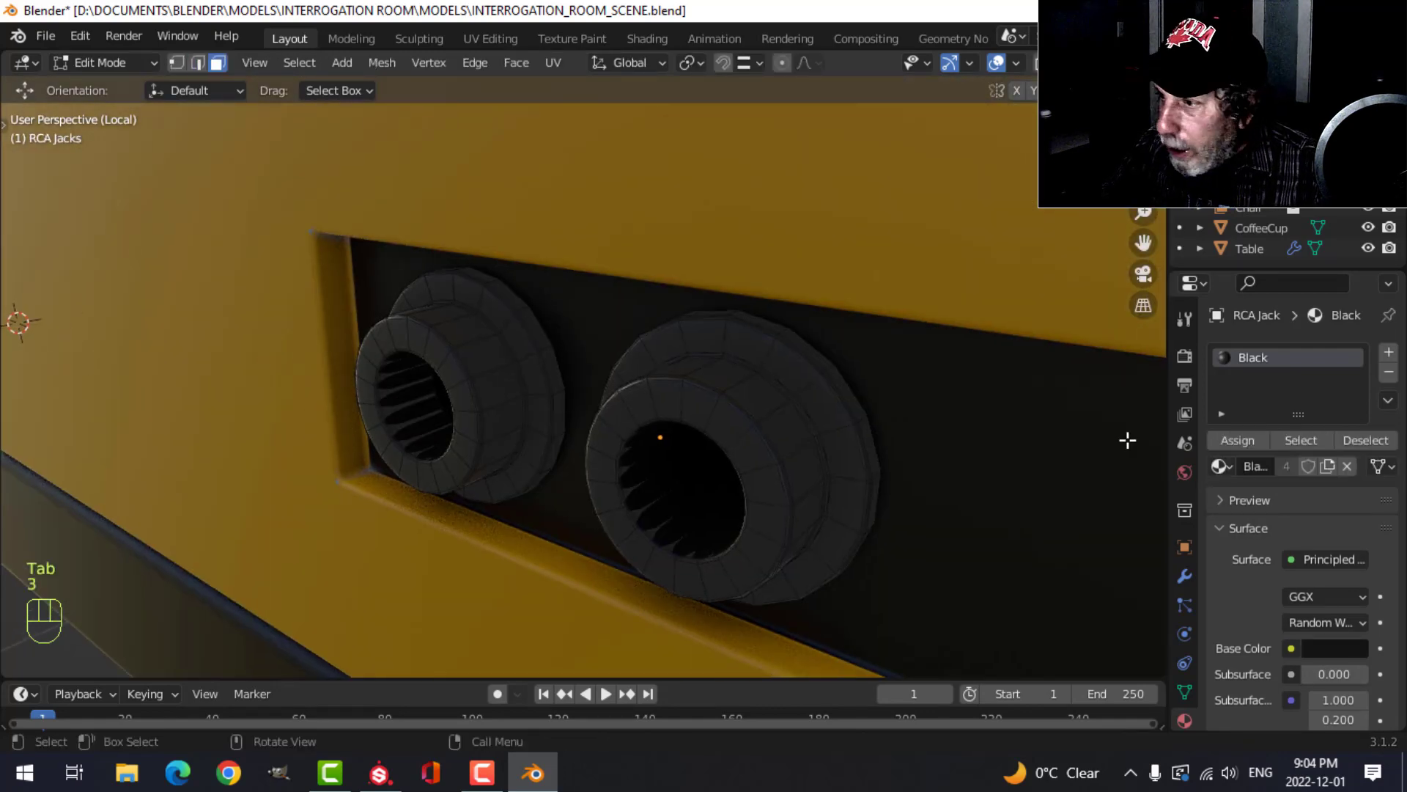
pyautogui.click(1185, 576)
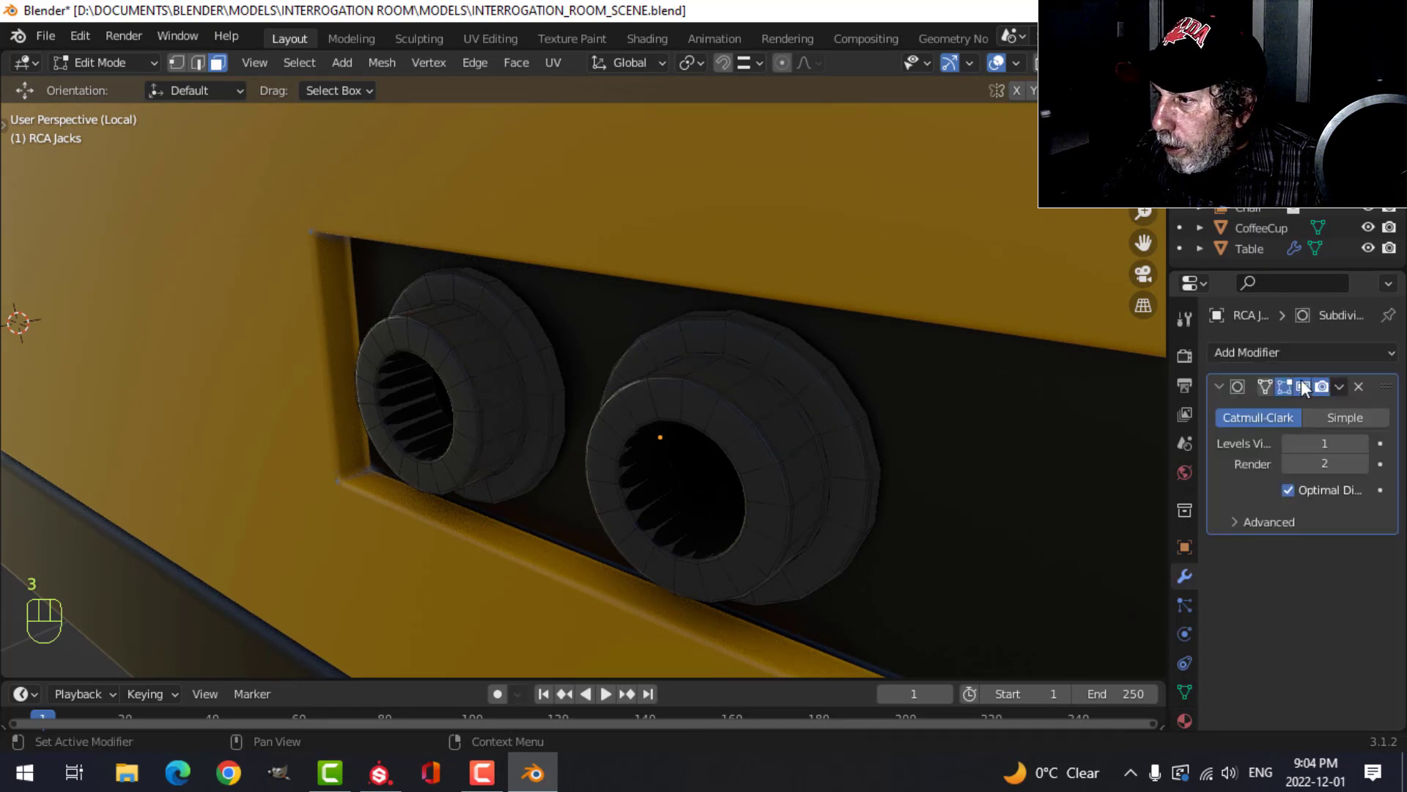
pyautogui.click(1302, 387)
# Select both jacks' inner face loops, grow the selection six times over the protruding rings, and turn the Subdivision viewport display back on.
pyautogui.keyDown('alt'); pyautogui.keyDown('shift'); pyautogui.click(440, 400); pyautogui.keyUp('shift'); pyautogui.keyUp('alt')
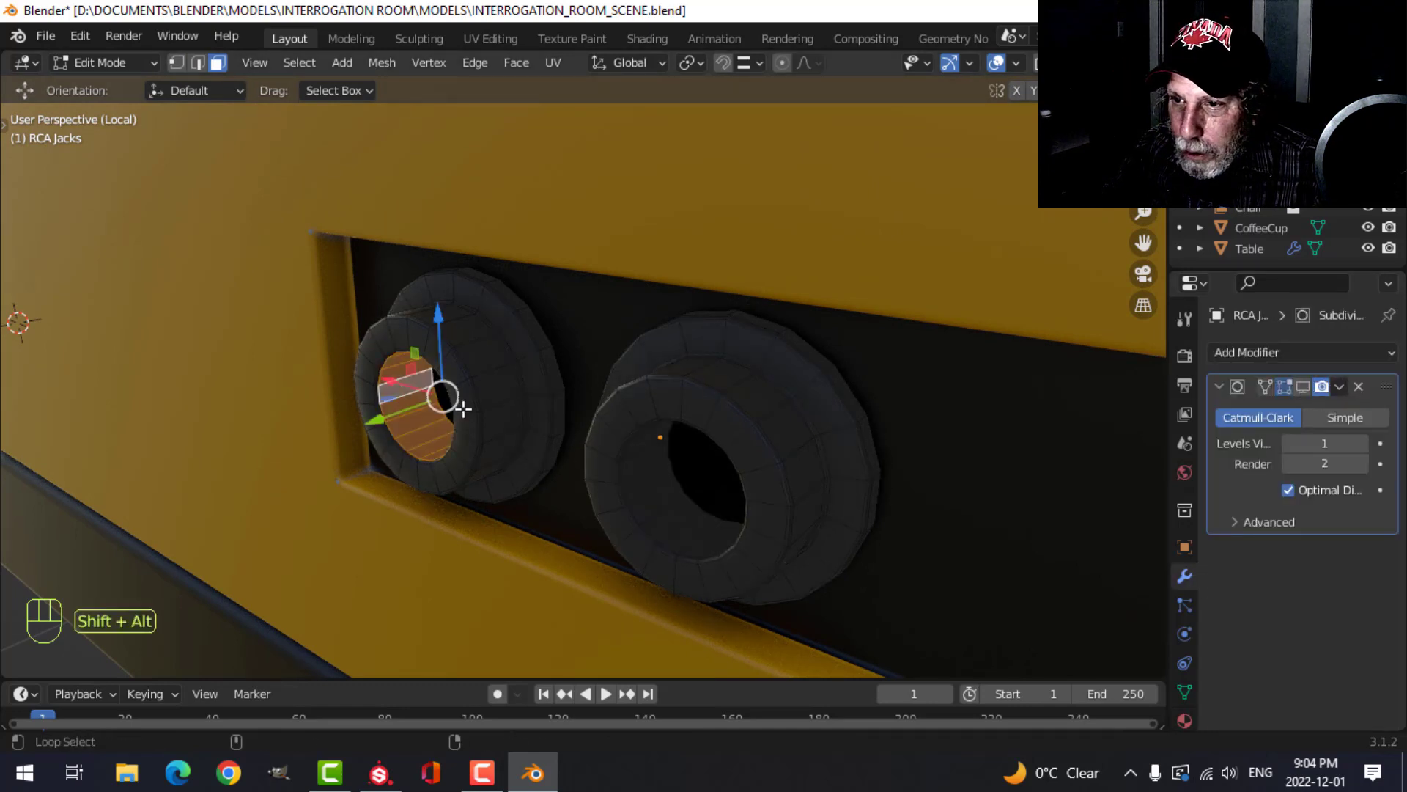
pyautogui.keyDown('alt'); pyautogui.keyDown('shift'); pyautogui.click(660, 476); pyautogui.keyUp('shift'); pyautogui.keyUp('alt')
pyautogui.press('ctrl+KP_Add')
pyautogui.press('ctrl+KP_Add')
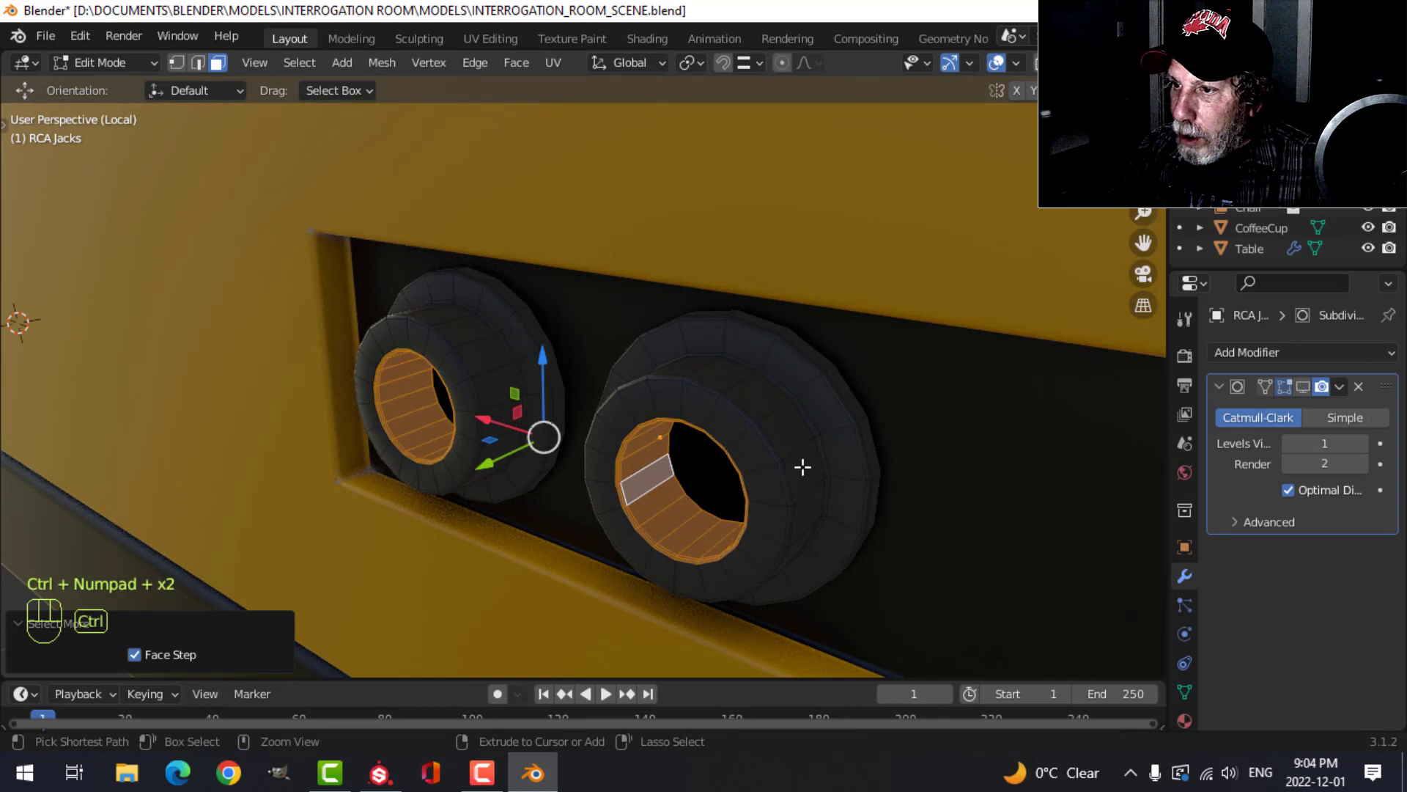
pyautogui.press('ctrl+KP_Add')
pyautogui.press('ctrl+KP_Add')
pyautogui.press('ctrl+KP_Add')
pyautogui.press('ctrl+KP_Add')
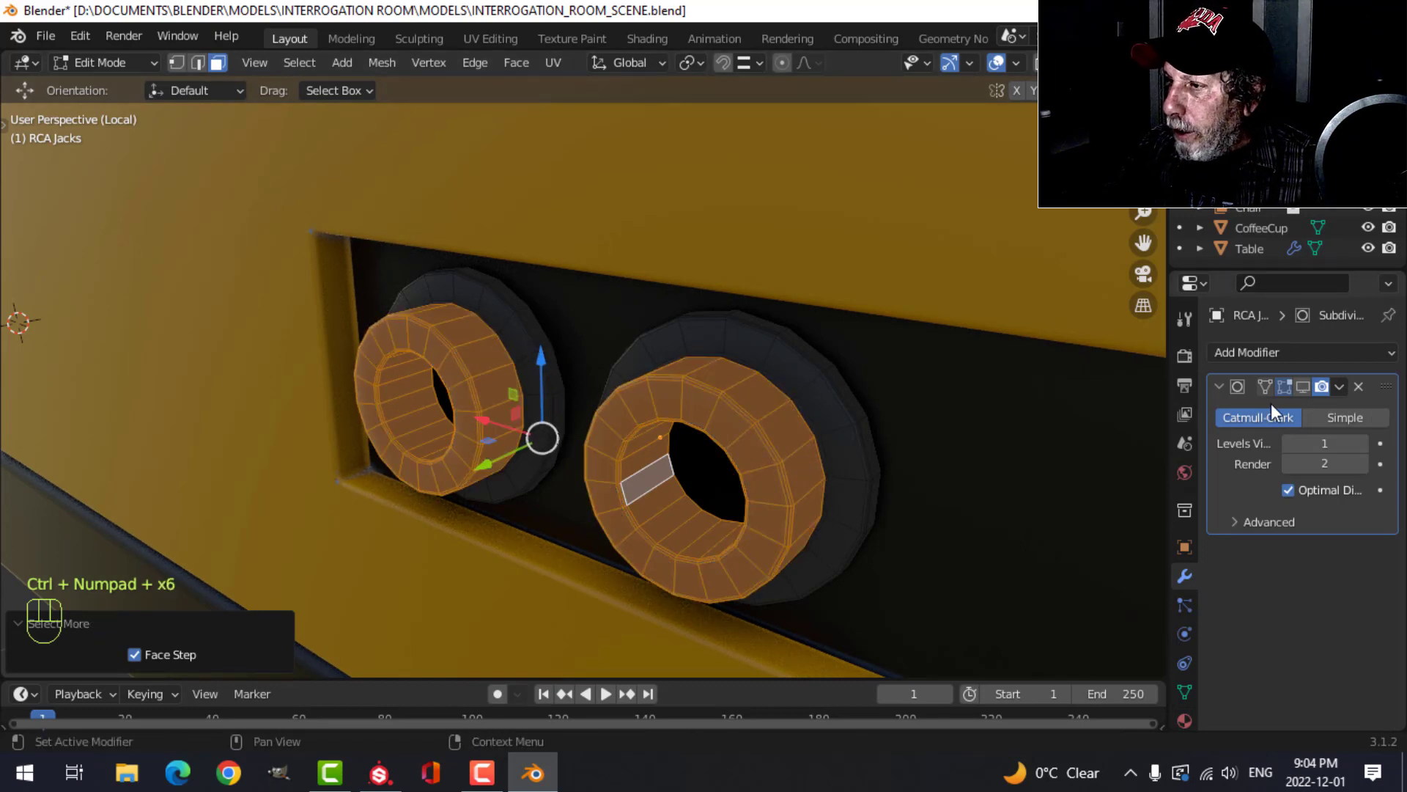
pyautogui.click(1304, 389)
# Add a second material slot to the RCA jacks, assign CassetteReels to the selected ring faces, and return to Object Mode with nothing selected.
pyautogui.click(1186, 720)
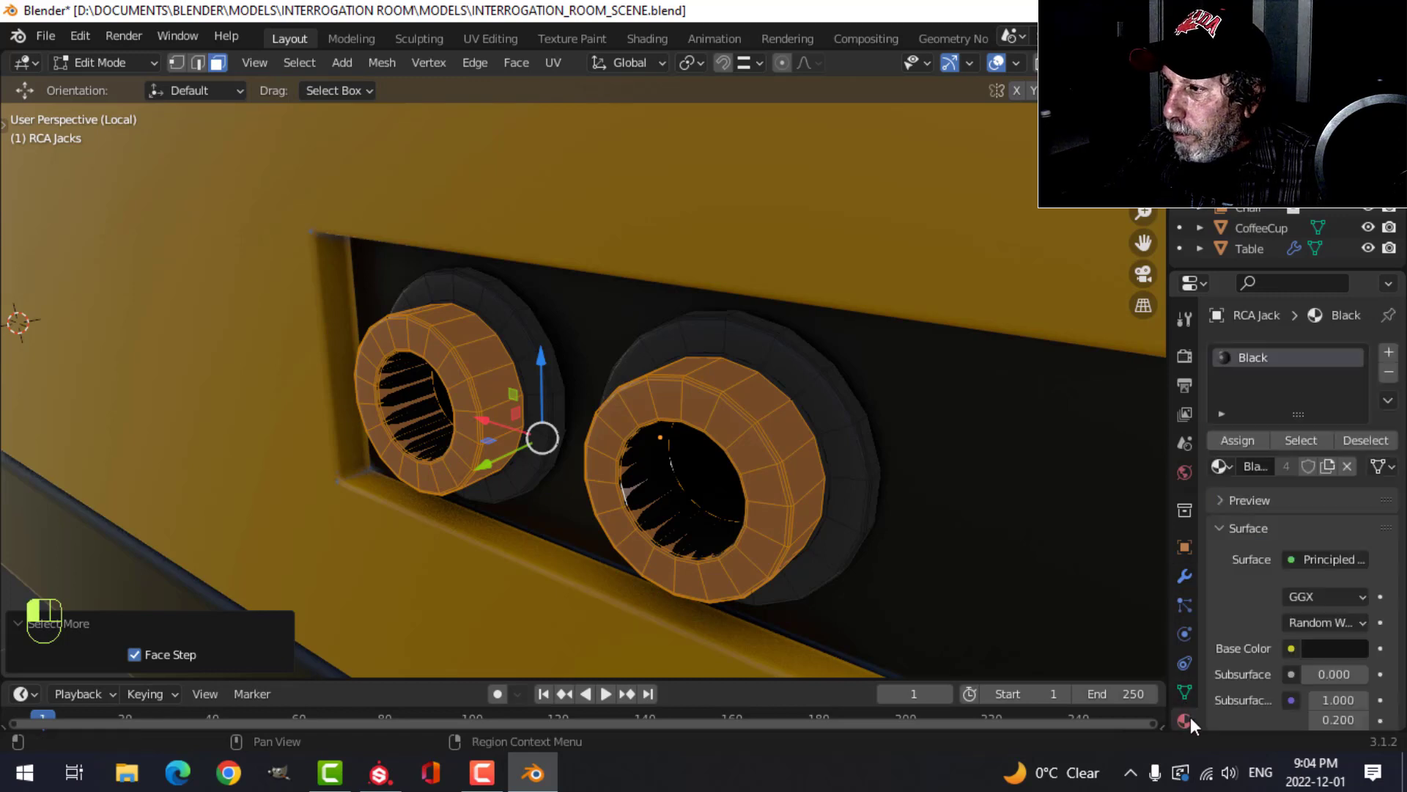
pyautogui.click(1389, 353)
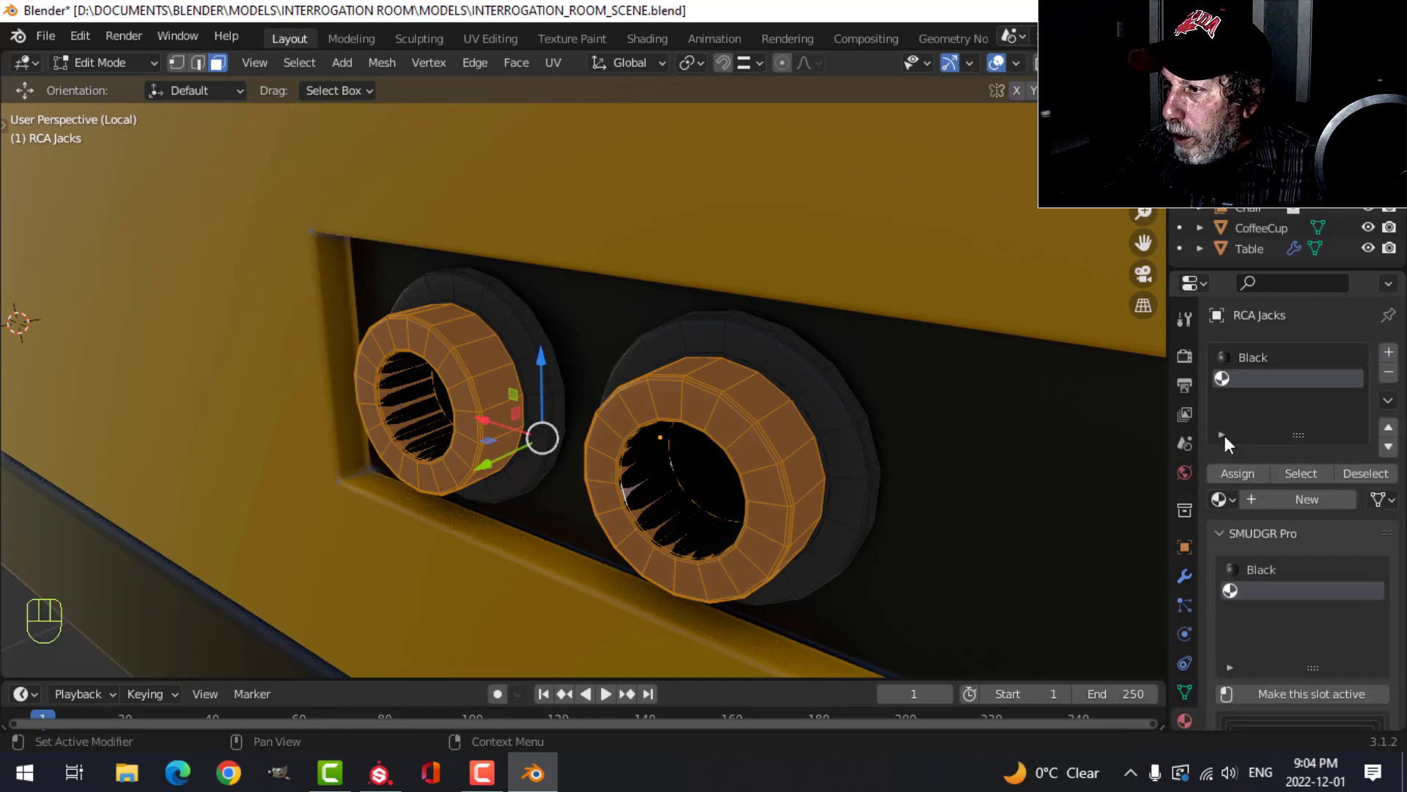
pyautogui.click(1223, 497)
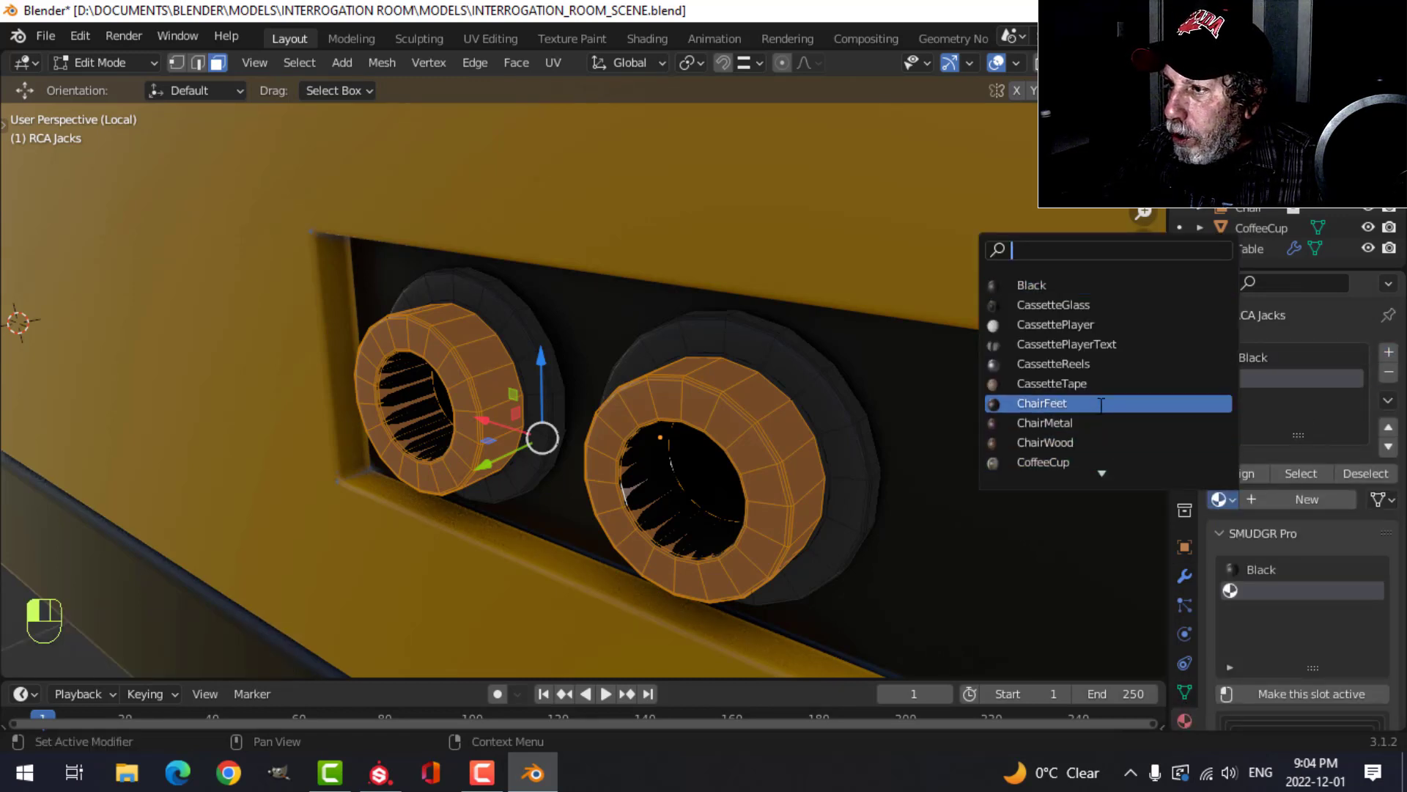
pyautogui.scroll(-9, 1083, 406)
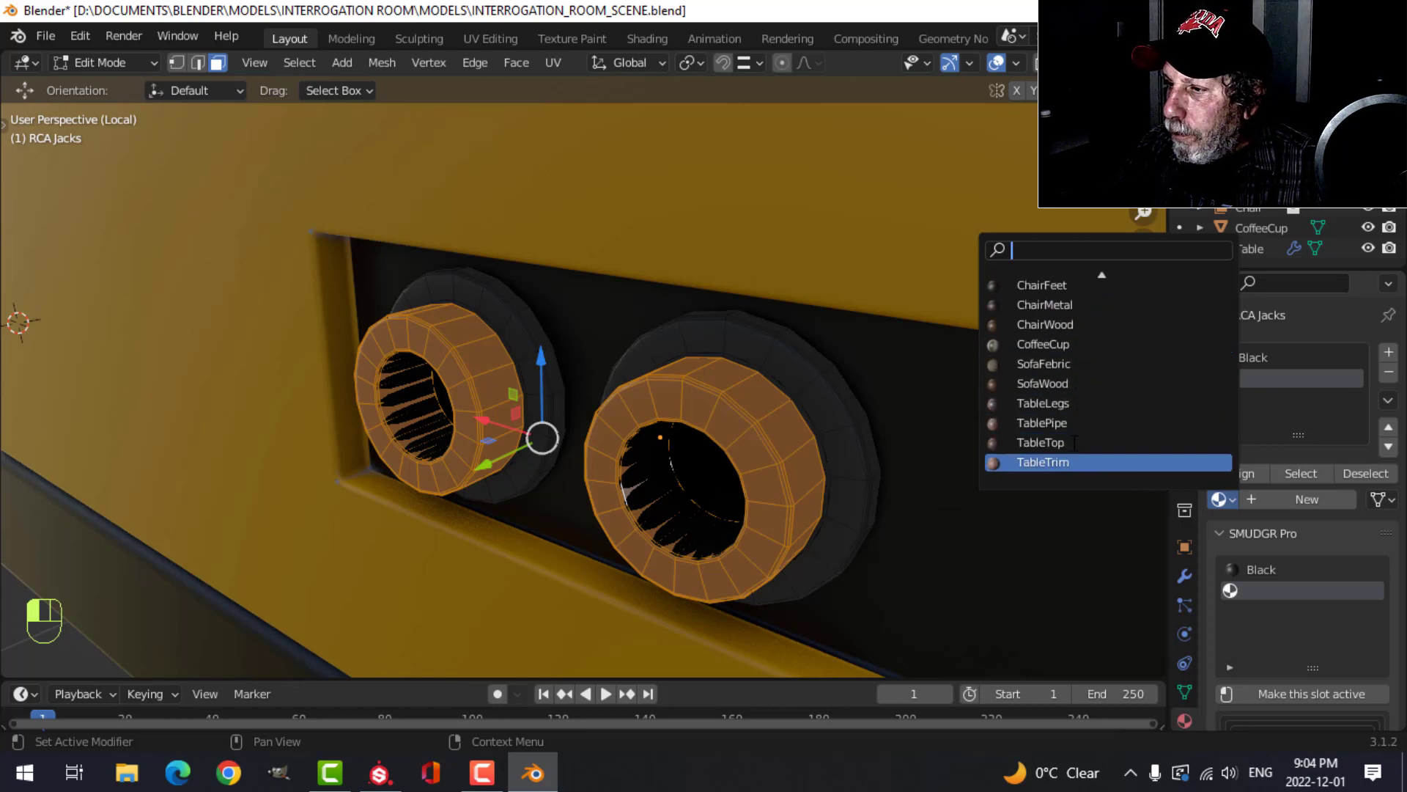
pyautogui.scroll(2, 1069, 359)
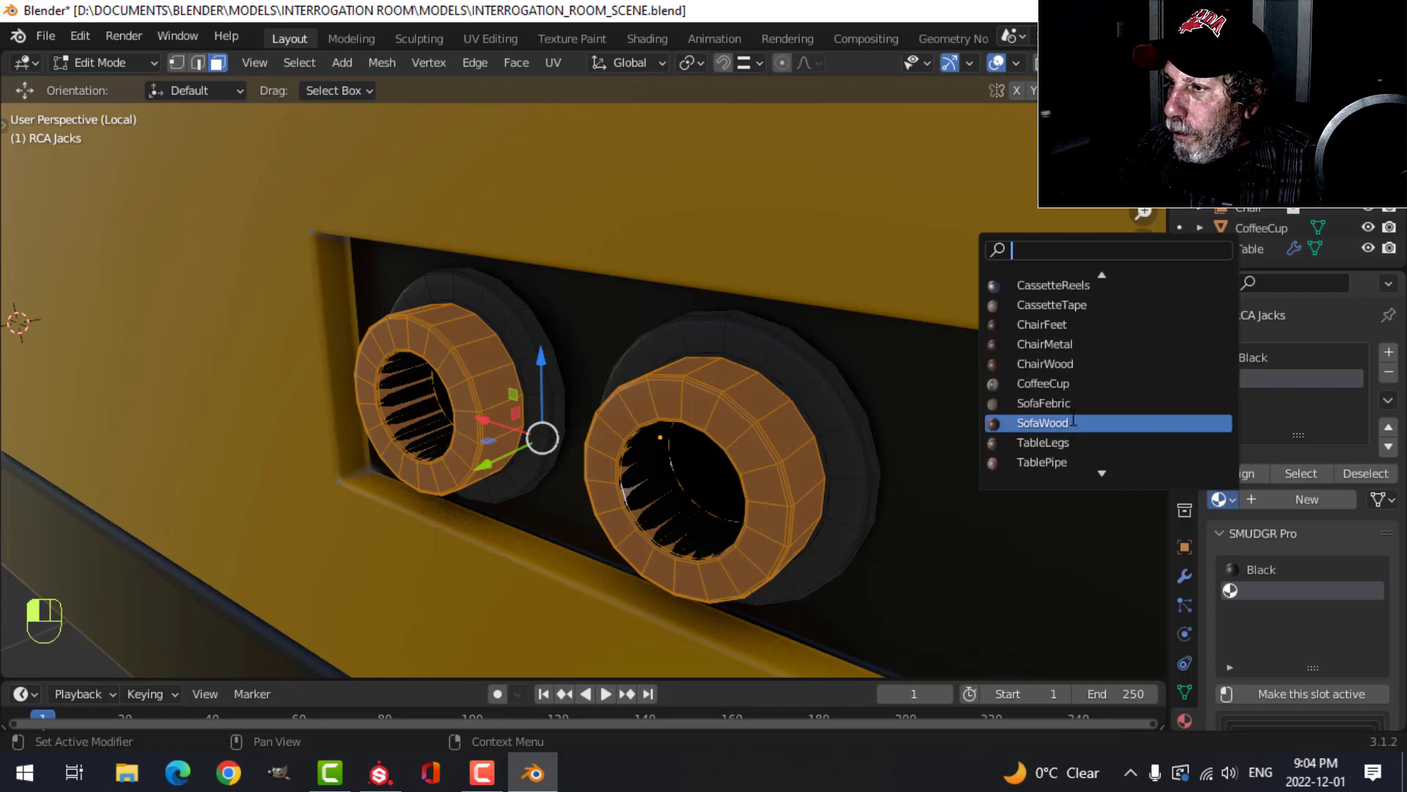
pyautogui.click(1067, 345)
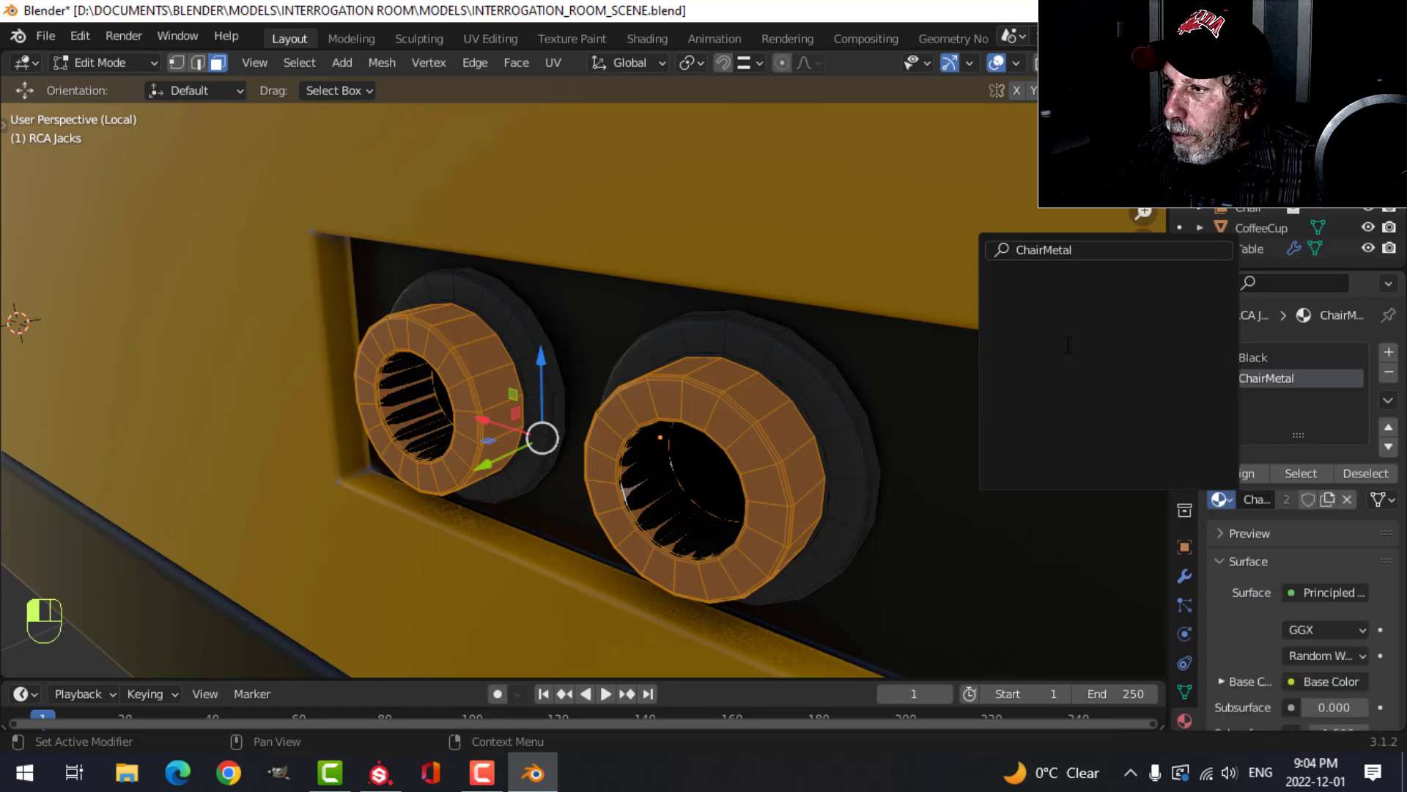
pyautogui.click(1220, 498)
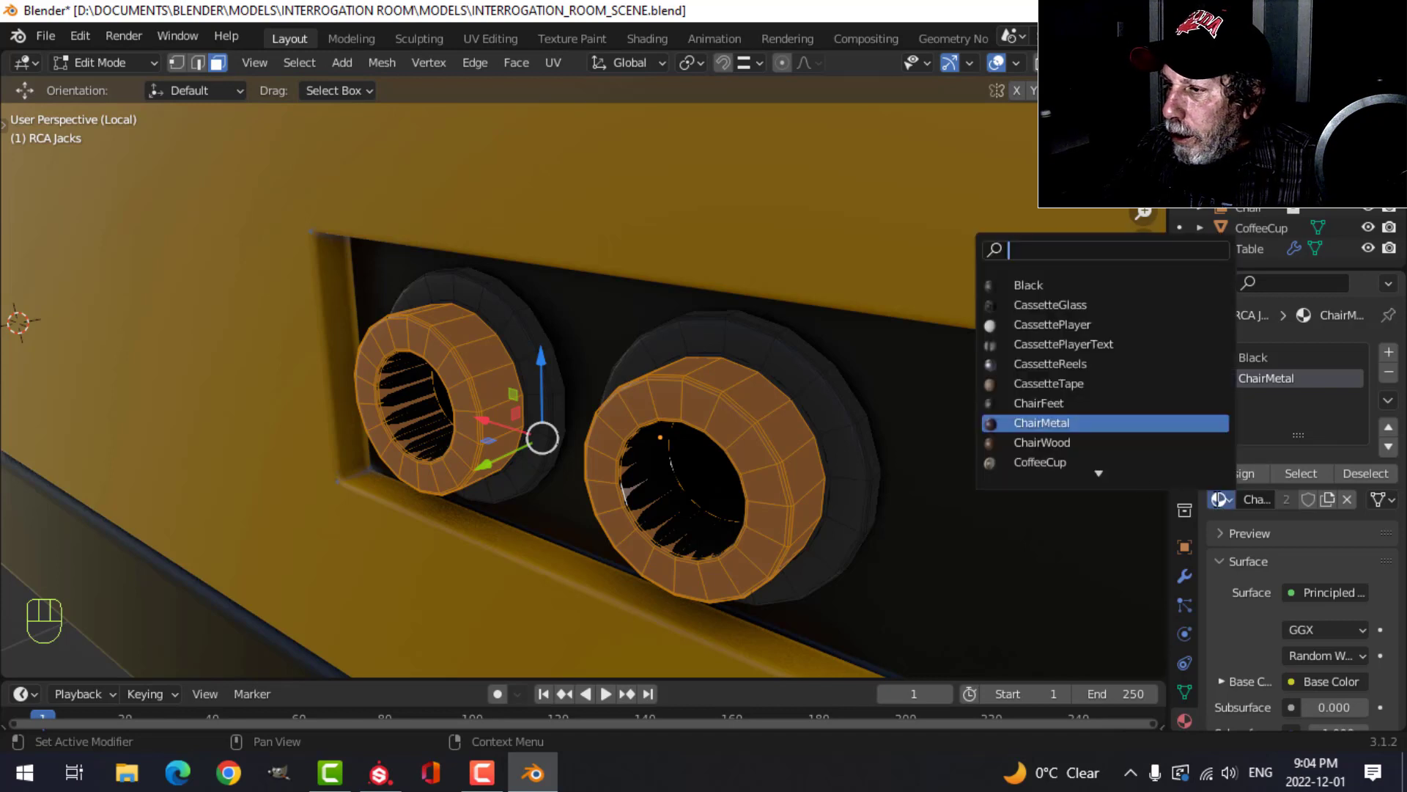
pyautogui.click(1076, 363)
pyautogui.click(1246, 472)
pyautogui.hotkey('alt', 'a')
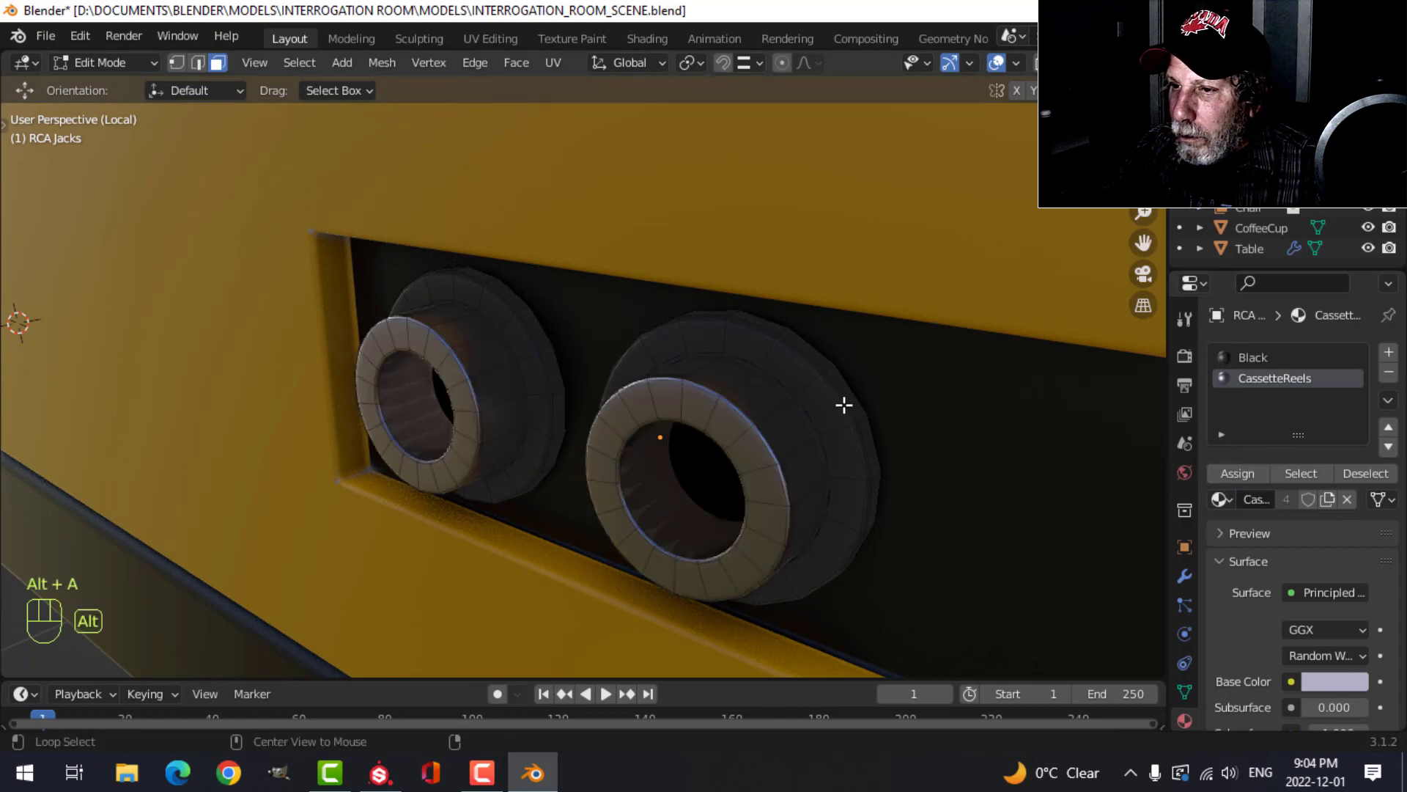
pyautogui.press('Tab')
pyautogui.scroll(-5, 806, 405)
pyautogui.hotkey('alt', 'a')
pyautogui.scroll(4, 688, 400)
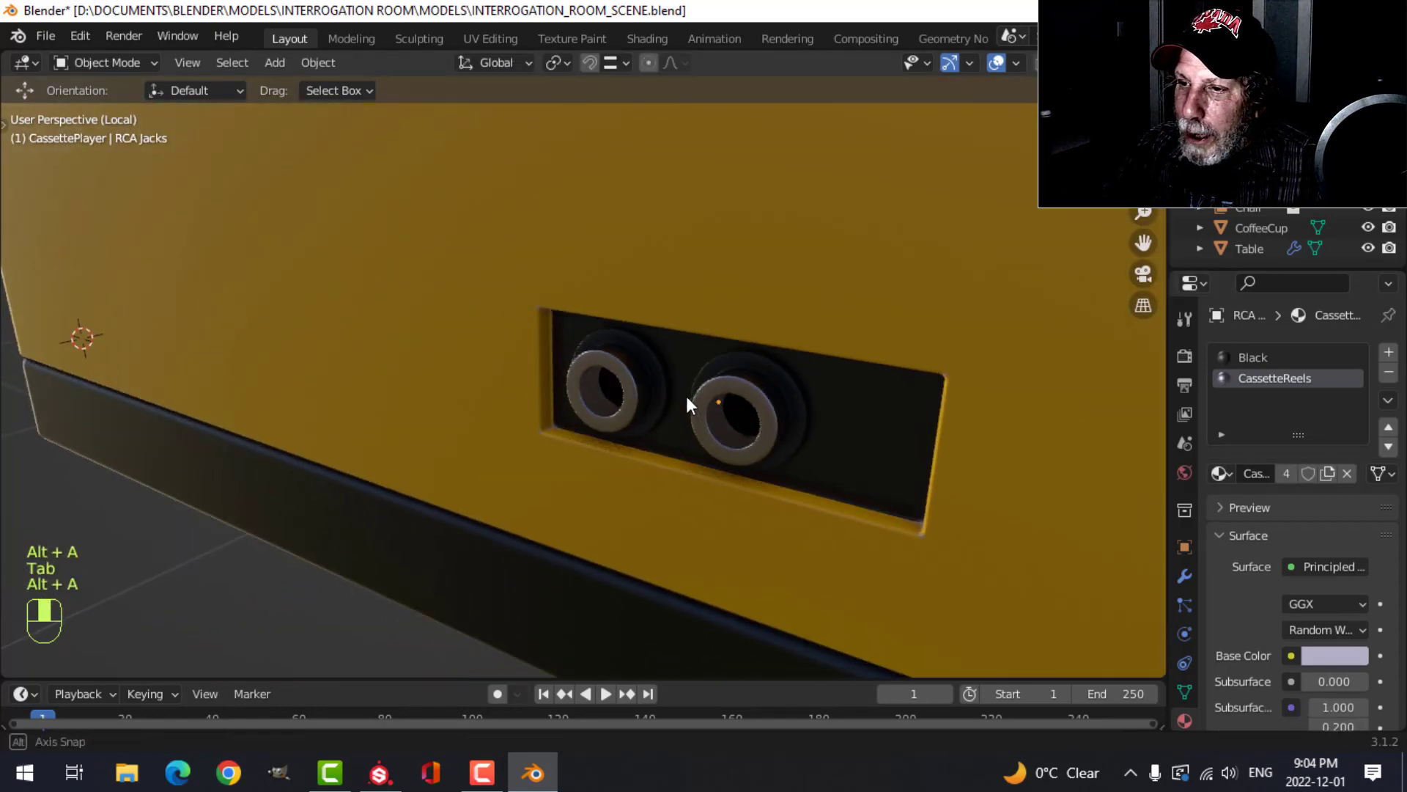
# Select the row of buttons and, in the Shading workspace, move the Material Output node farther from the Principled BSDF.
pyautogui.moveTo(686, 396); pyautogui.dragTo(493, 437, button='middle')
pyautogui.scroll(-5, 604, 397)
pyautogui.scroll(4, 522, 395)
pyautogui.click(493, 436)
pyautogui.moveTo(580, 444); pyautogui.dragTo(622, 404, button='middle')
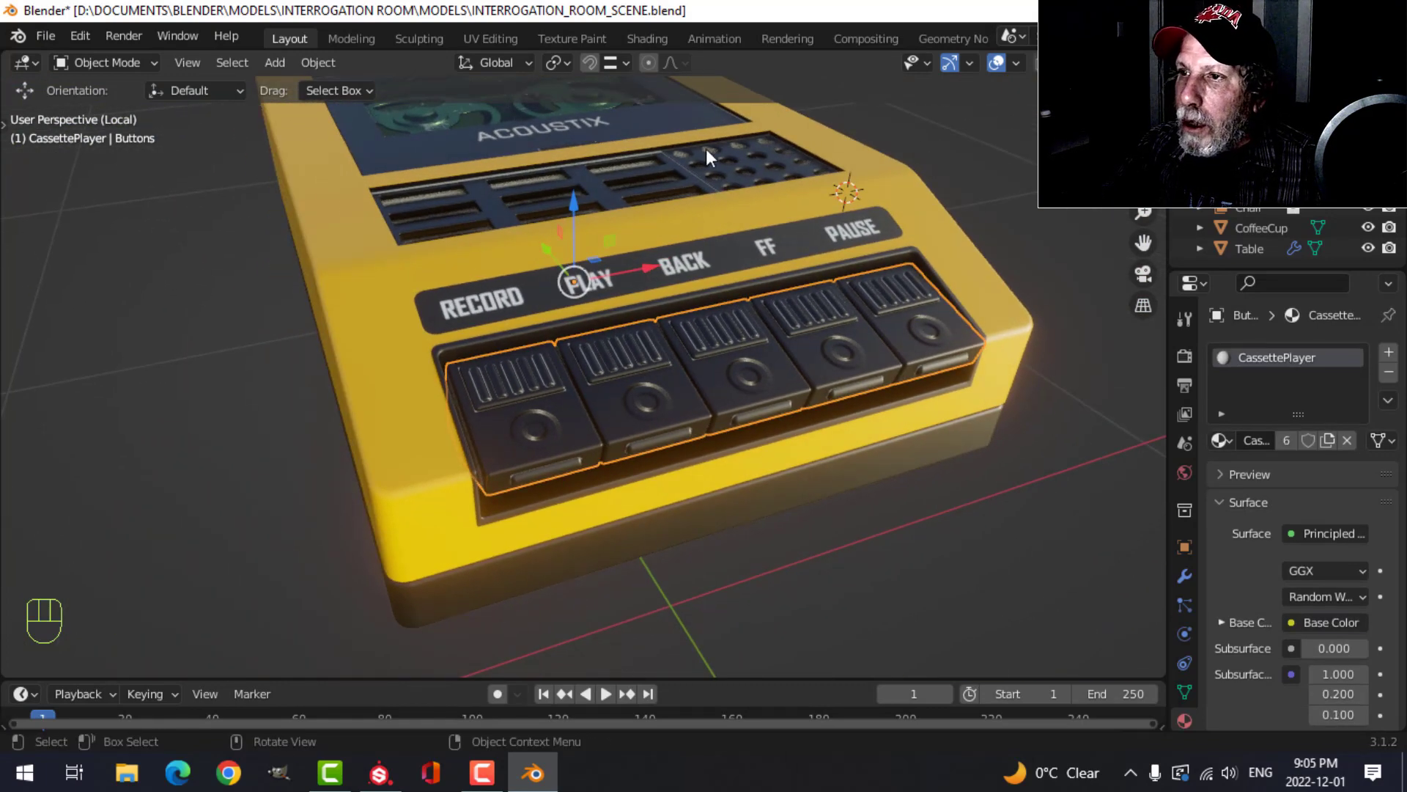
pyautogui.click(647, 38)
pyautogui.scroll(-2, 969, 542)
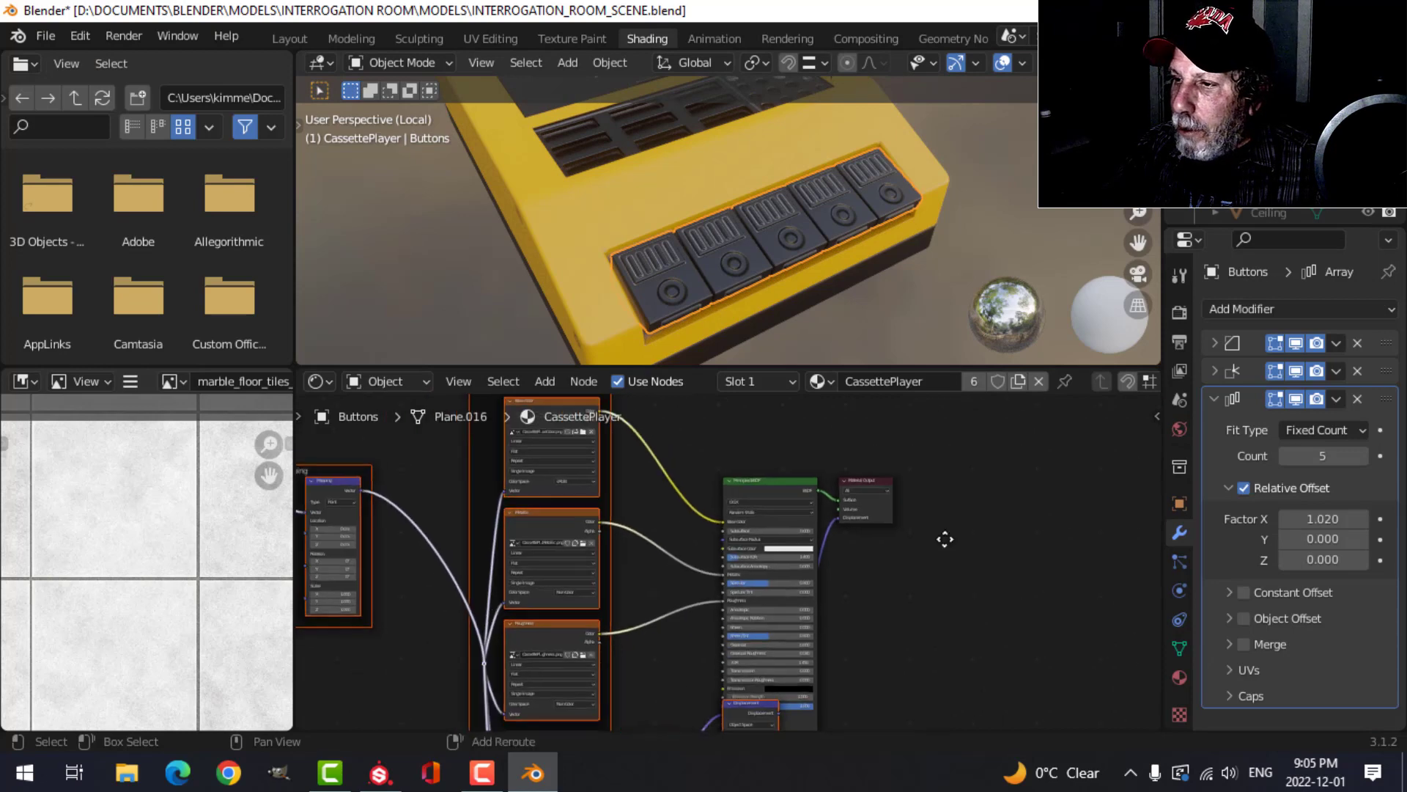
pyautogui.moveTo(942, 540); pyautogui.dragTo(814, 529, button='middle')
pyautogui.moveTo(767, 492); pyautogui.dragTo(1086, 483)
pyautogui.moveTo(957, 497); pyautogui.dragTo(828, 469, button='middle')
pyautogui.scroll(2, 815, 494)
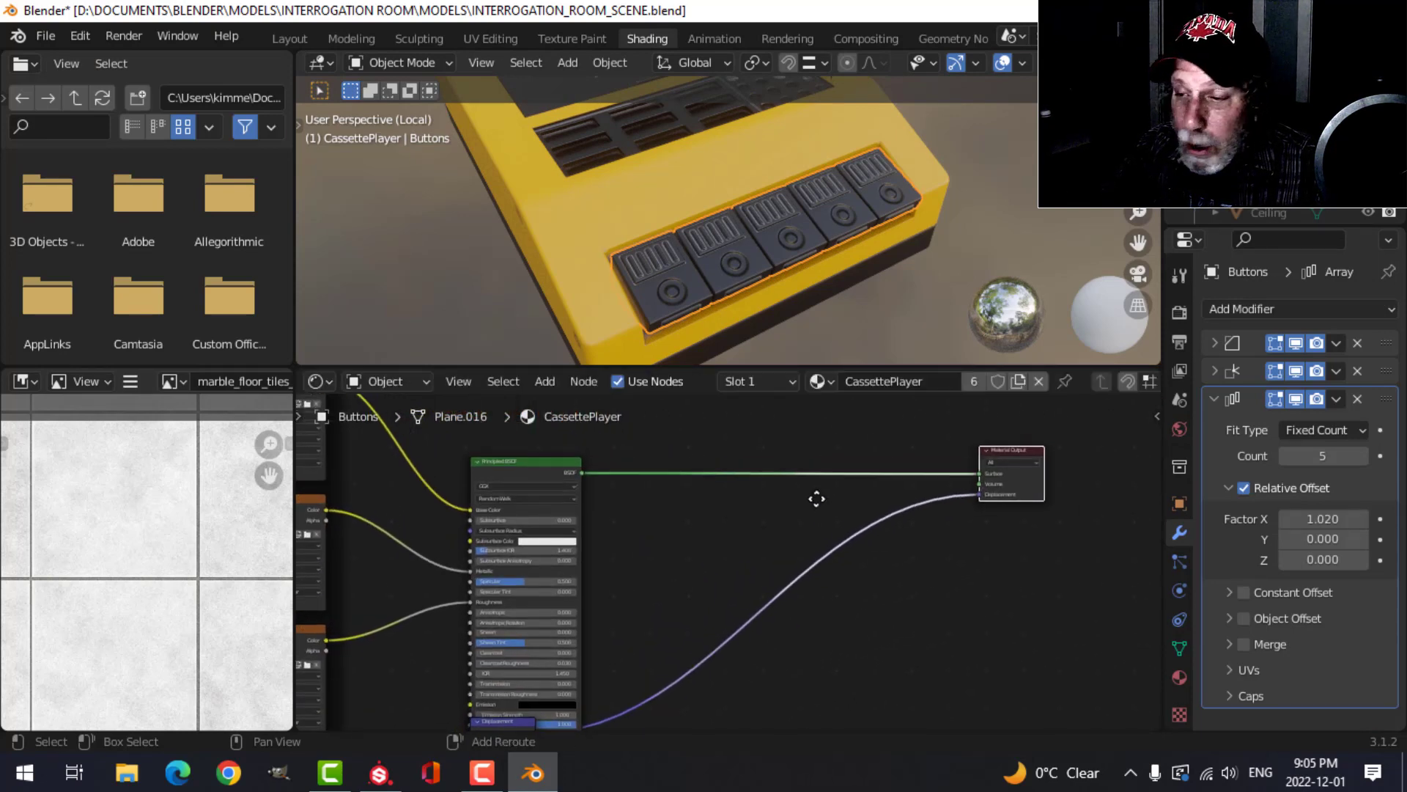
# Insert an Add Shader between the Principled BSDF and Material Output, and place an Emission shader node near it.
pyautogui.hotkey('shift', 'a')
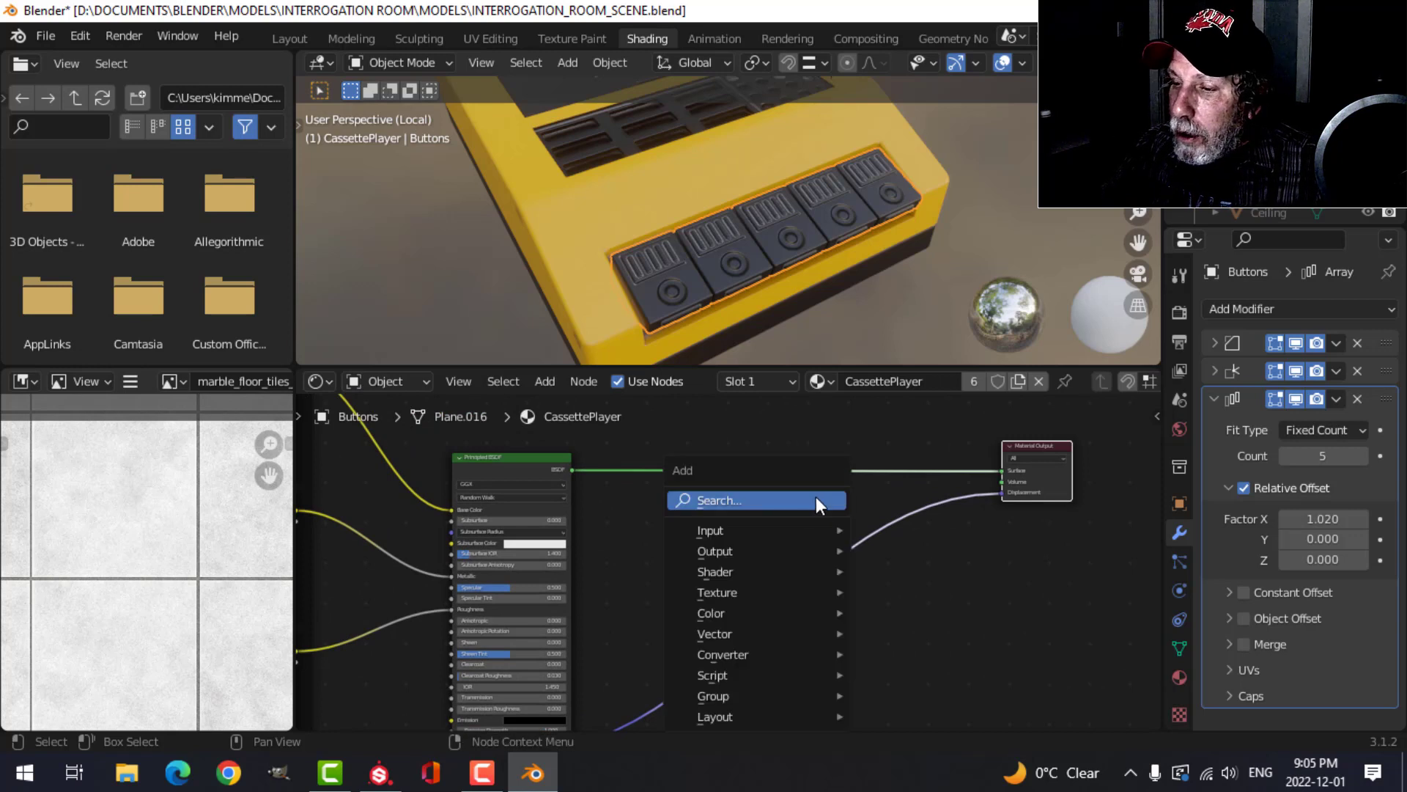
pyautogui.moveTo(772, 568)
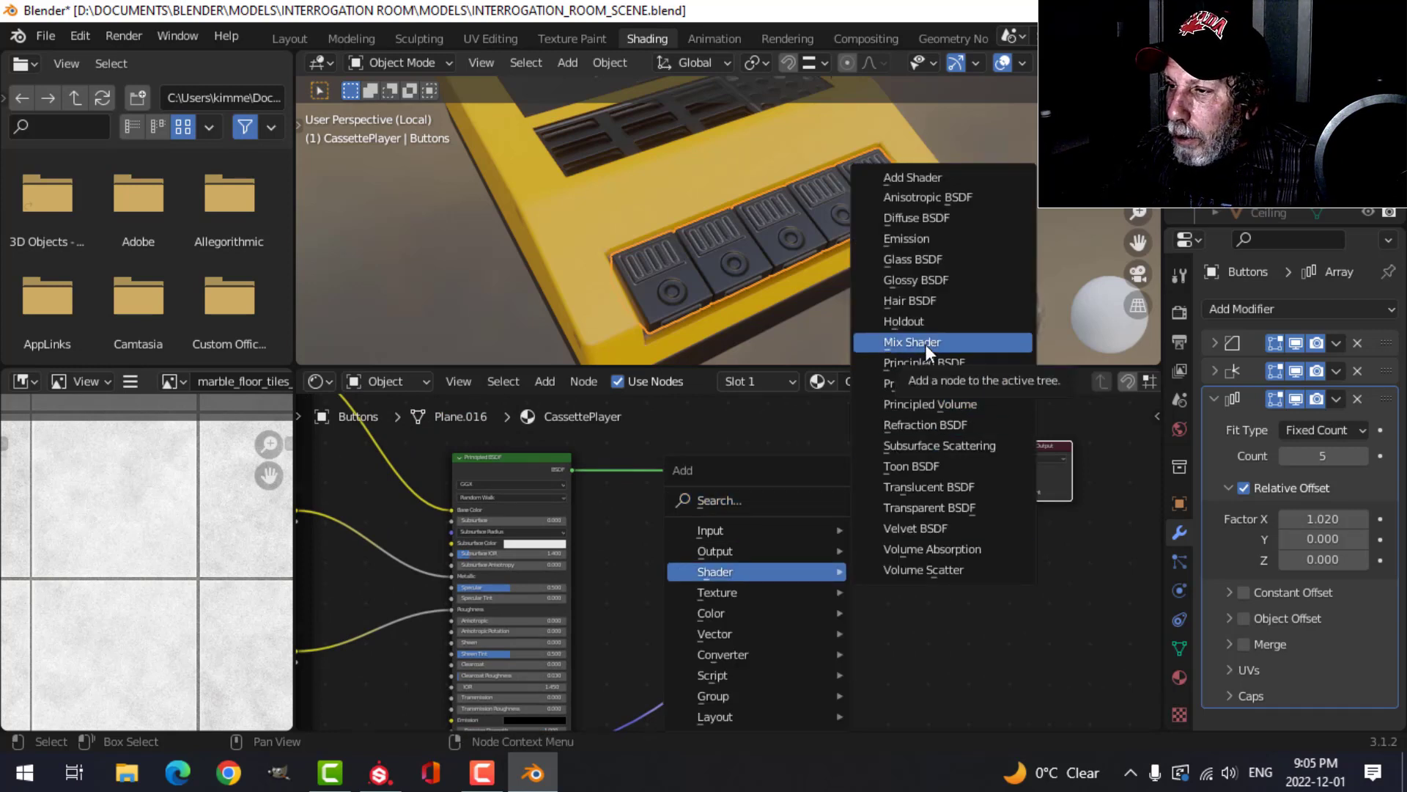
pyautogui.click(937, 178)
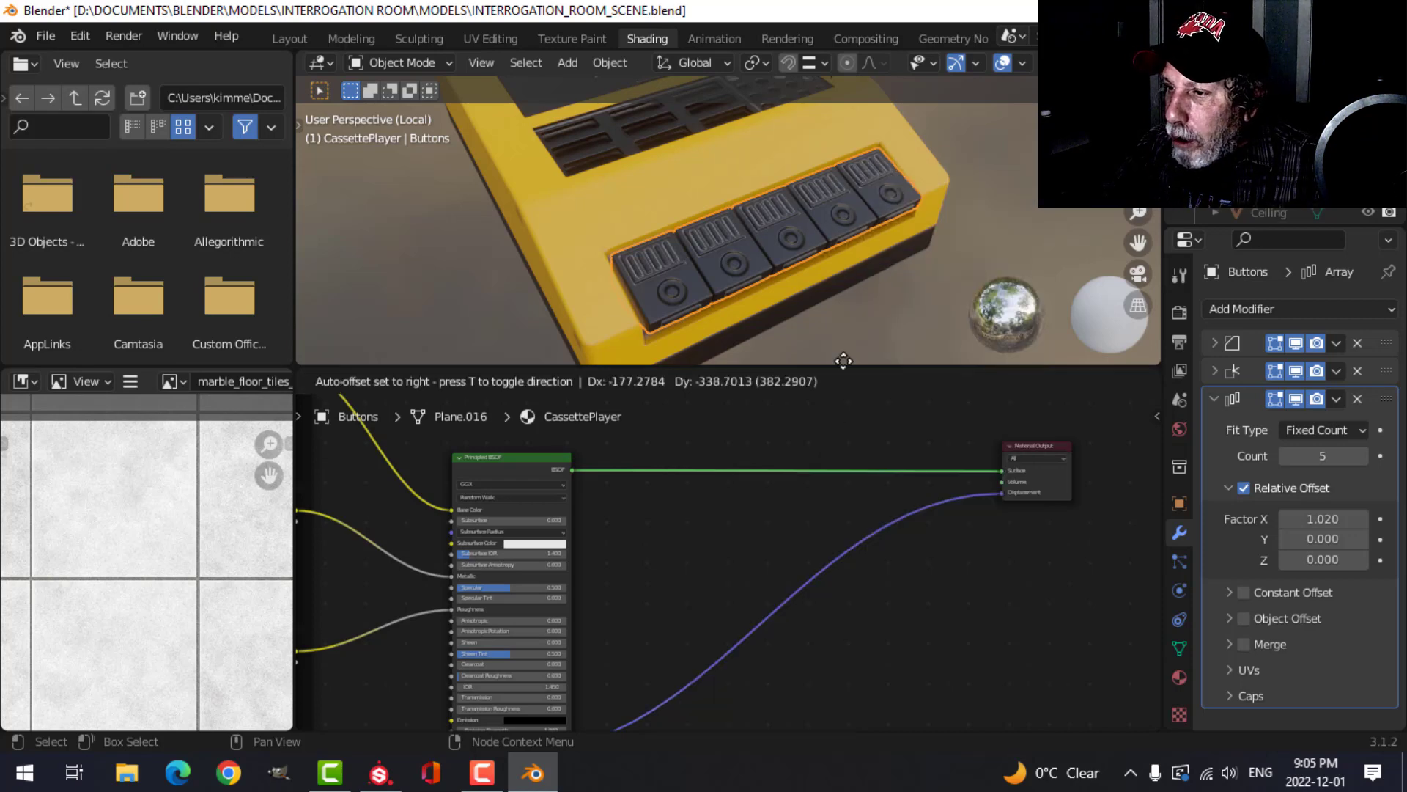
pyautogui.click(857, 448)
pyautogui.scroll(2, 786, 489)
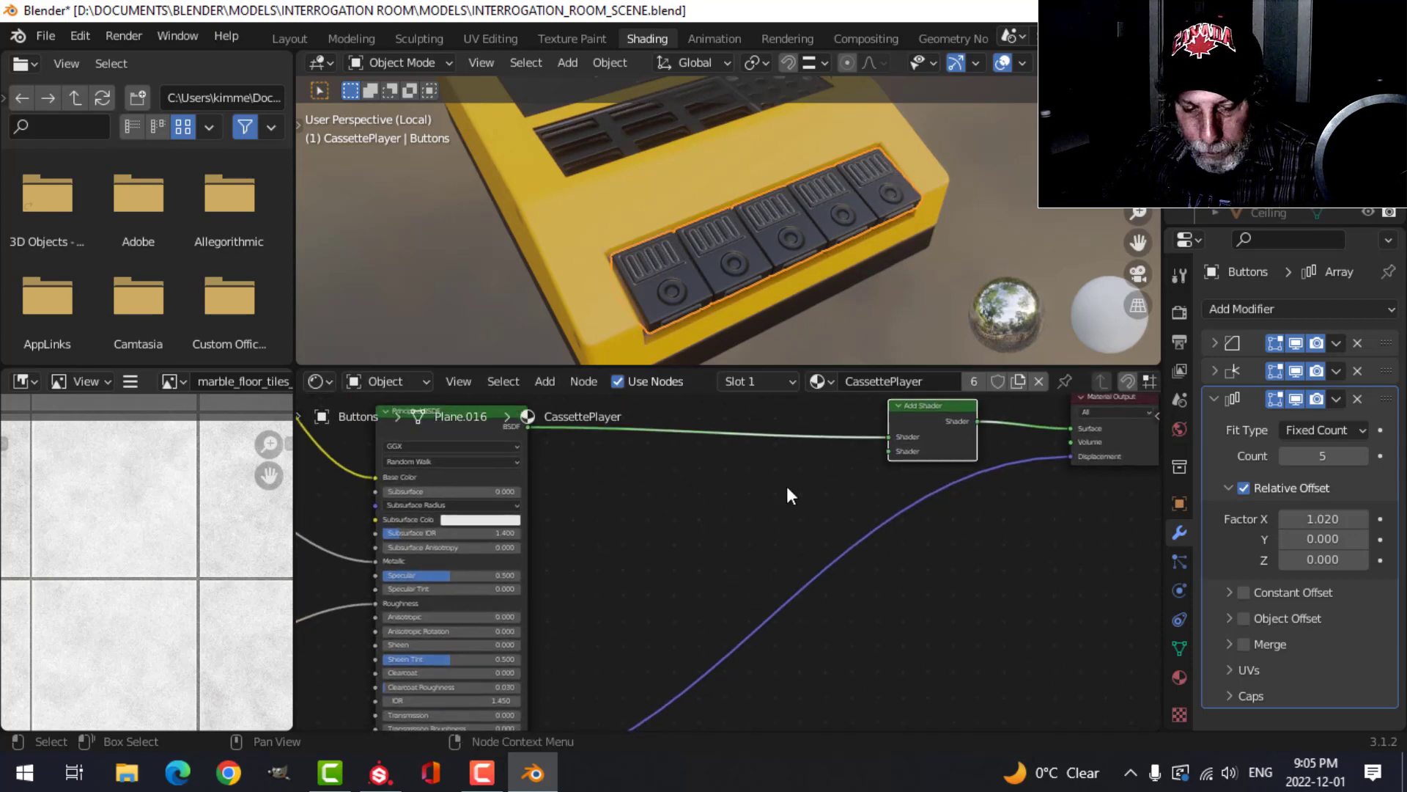
pyautogui.hotkey('shift', 'a')
pyautogui.moveTo(786, 486)
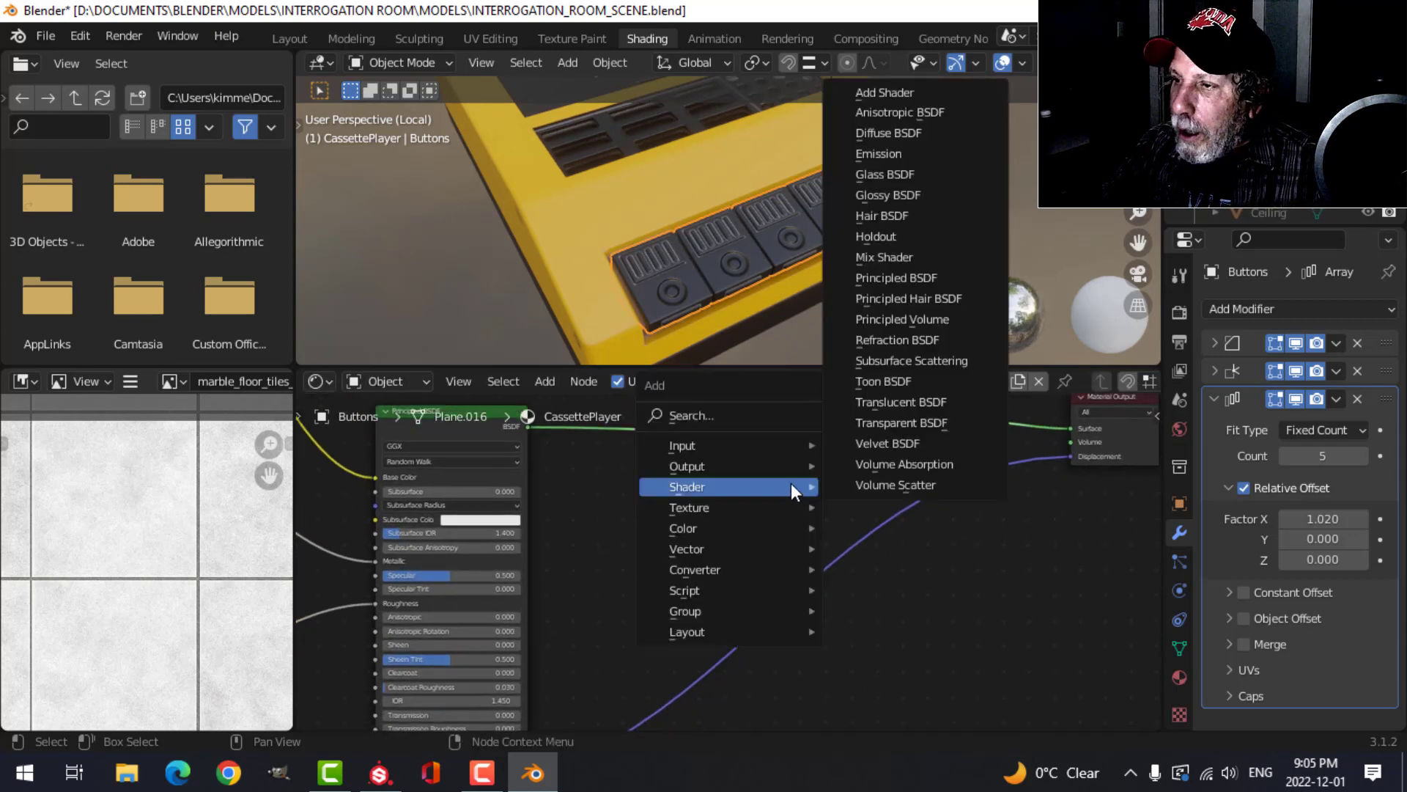
pyautogui.click(921, 155)
pyautogui.click(755, 468)
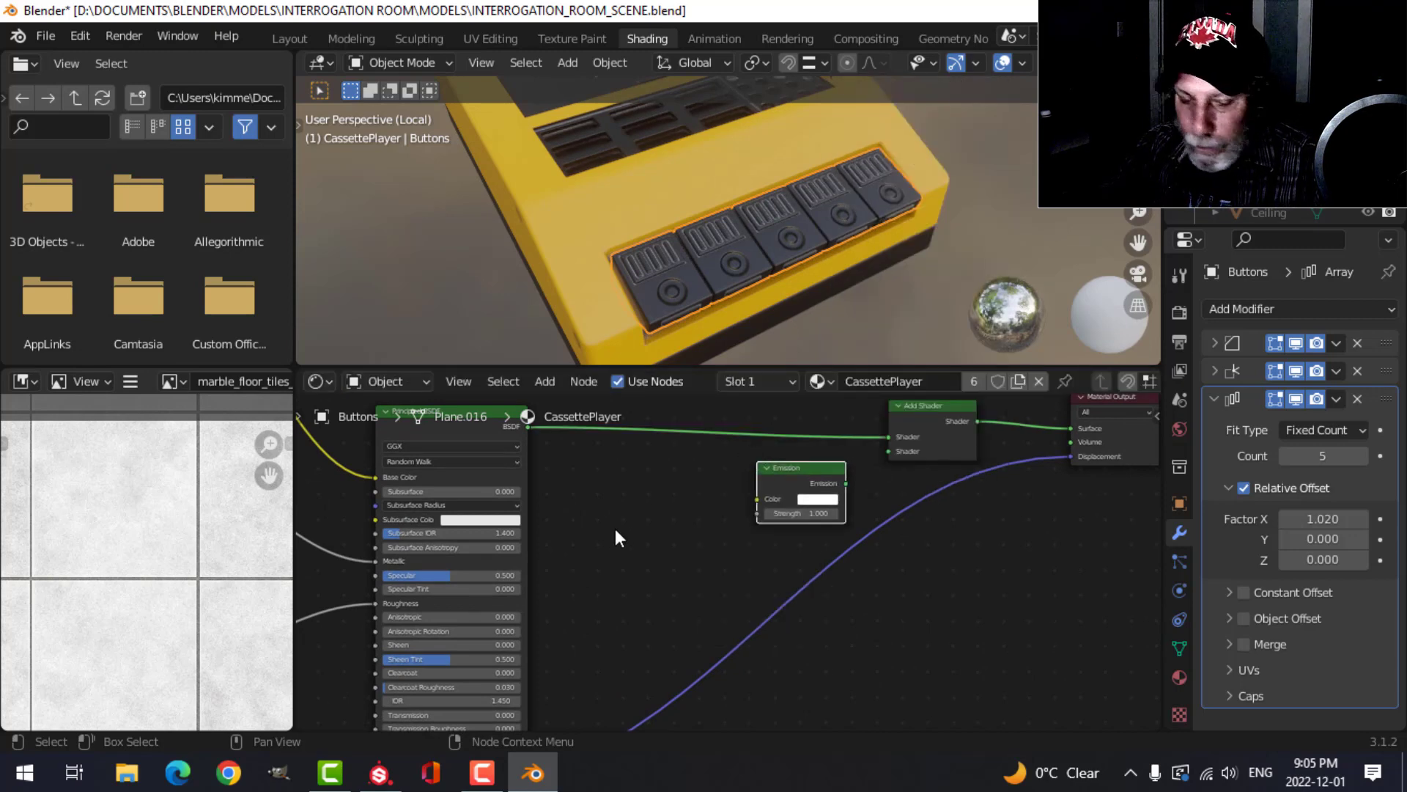
# Add an Image Texture node beside the Emission node and load CassettePlayer_CassettePlayerMaterial_Emissive.png from the TEXTURES folder.
pyautogui.hotkey('shift', 'a')
pyautogui.moveTo(598, 548)
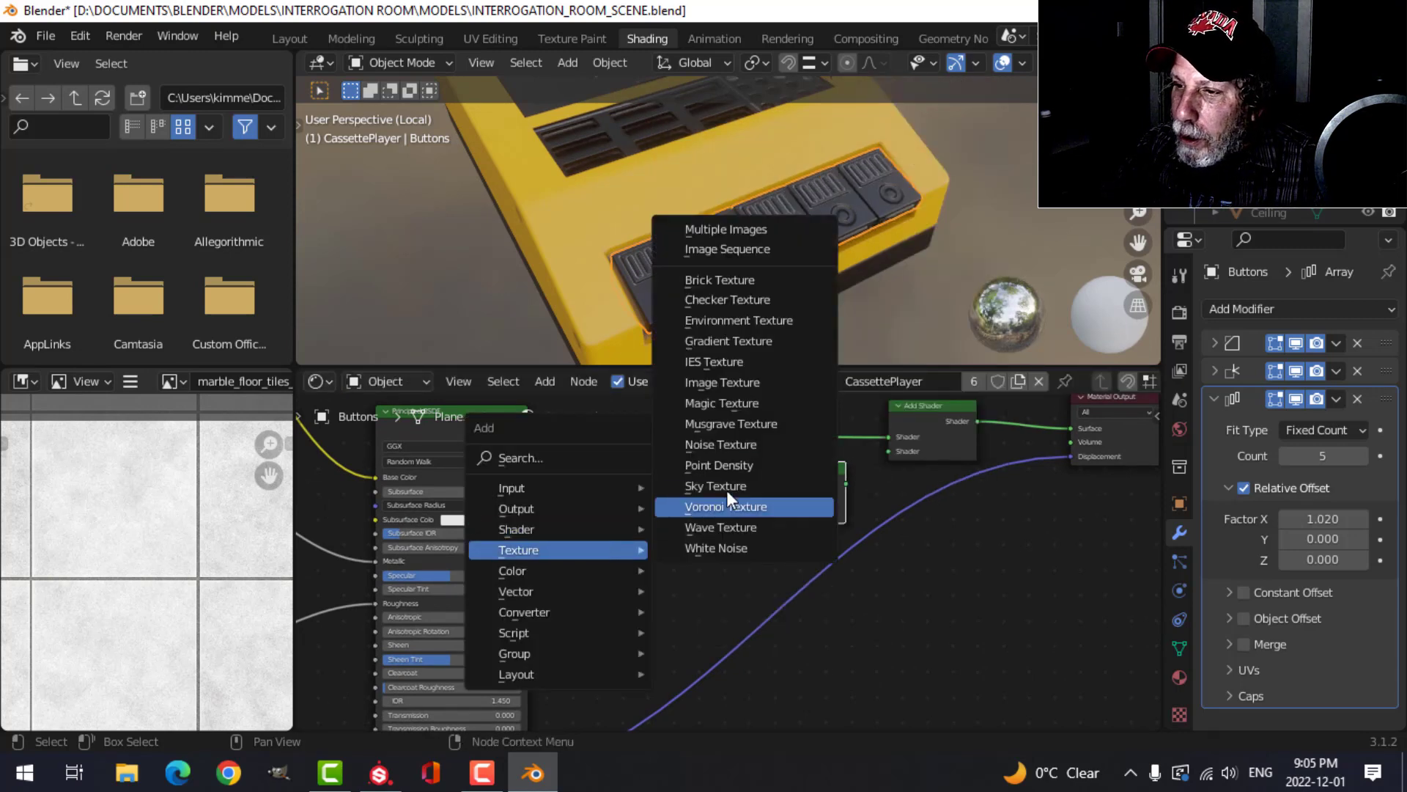
pyautogui.click(736, 382)
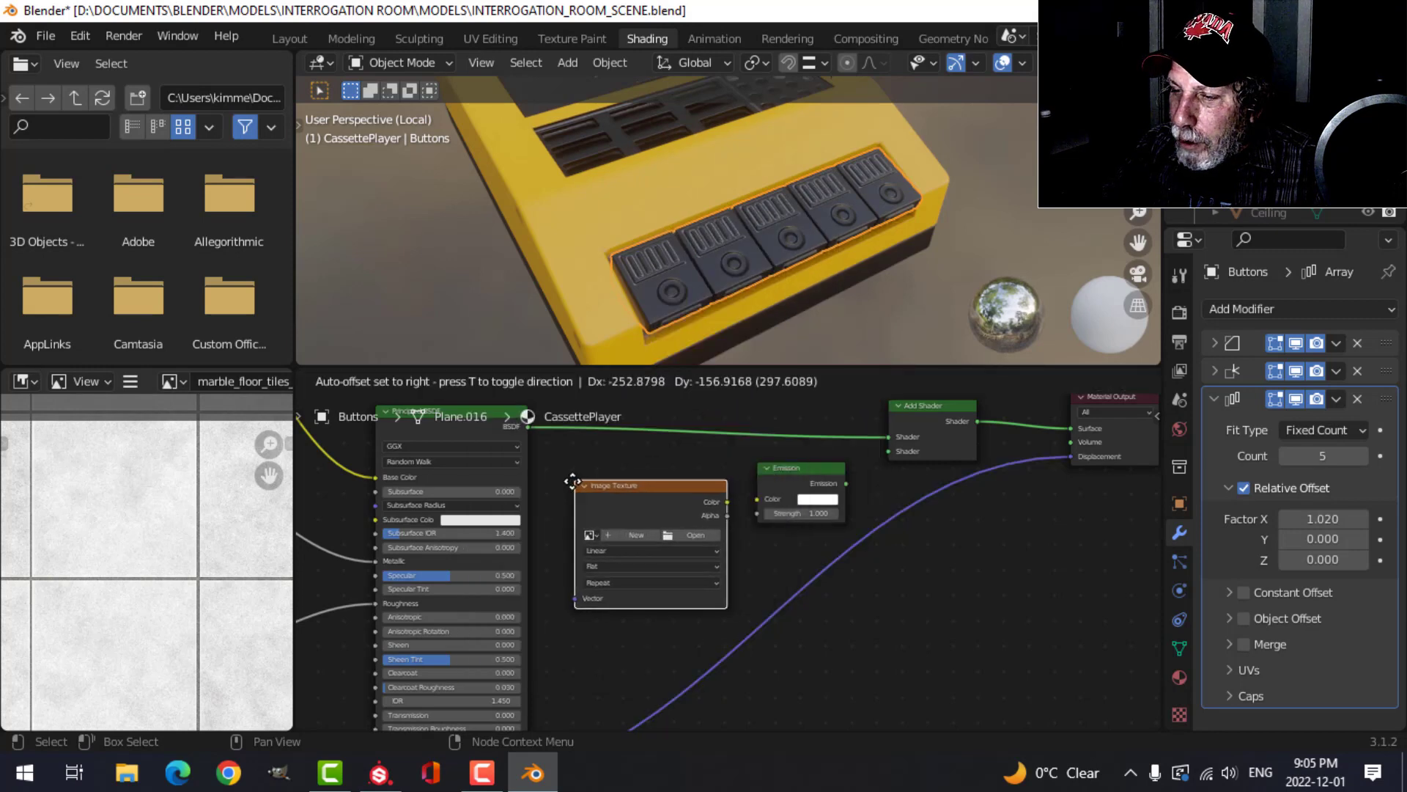
pyautogui.click(582, 490)
pyautogui.click(686, 536)
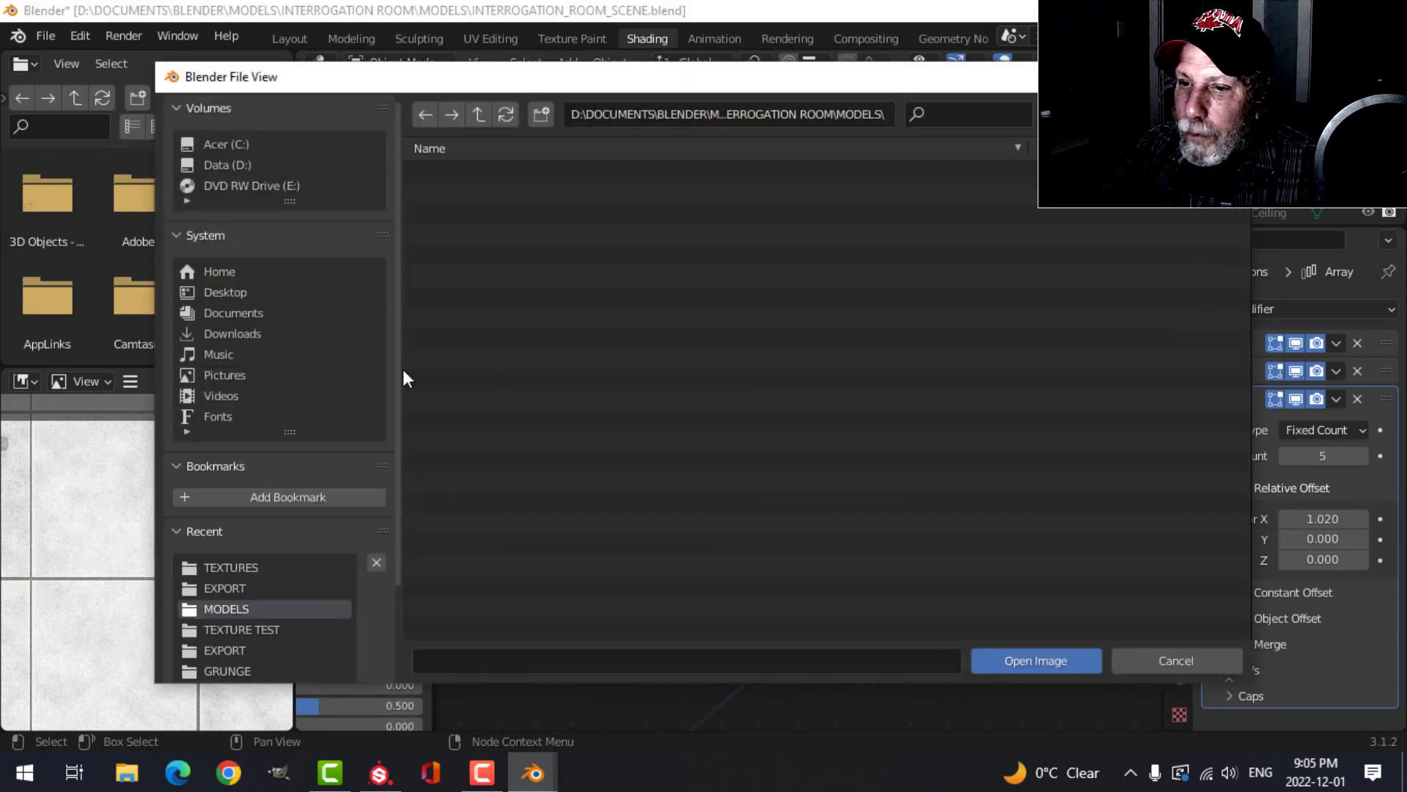
pyautogui.click(254, 570)
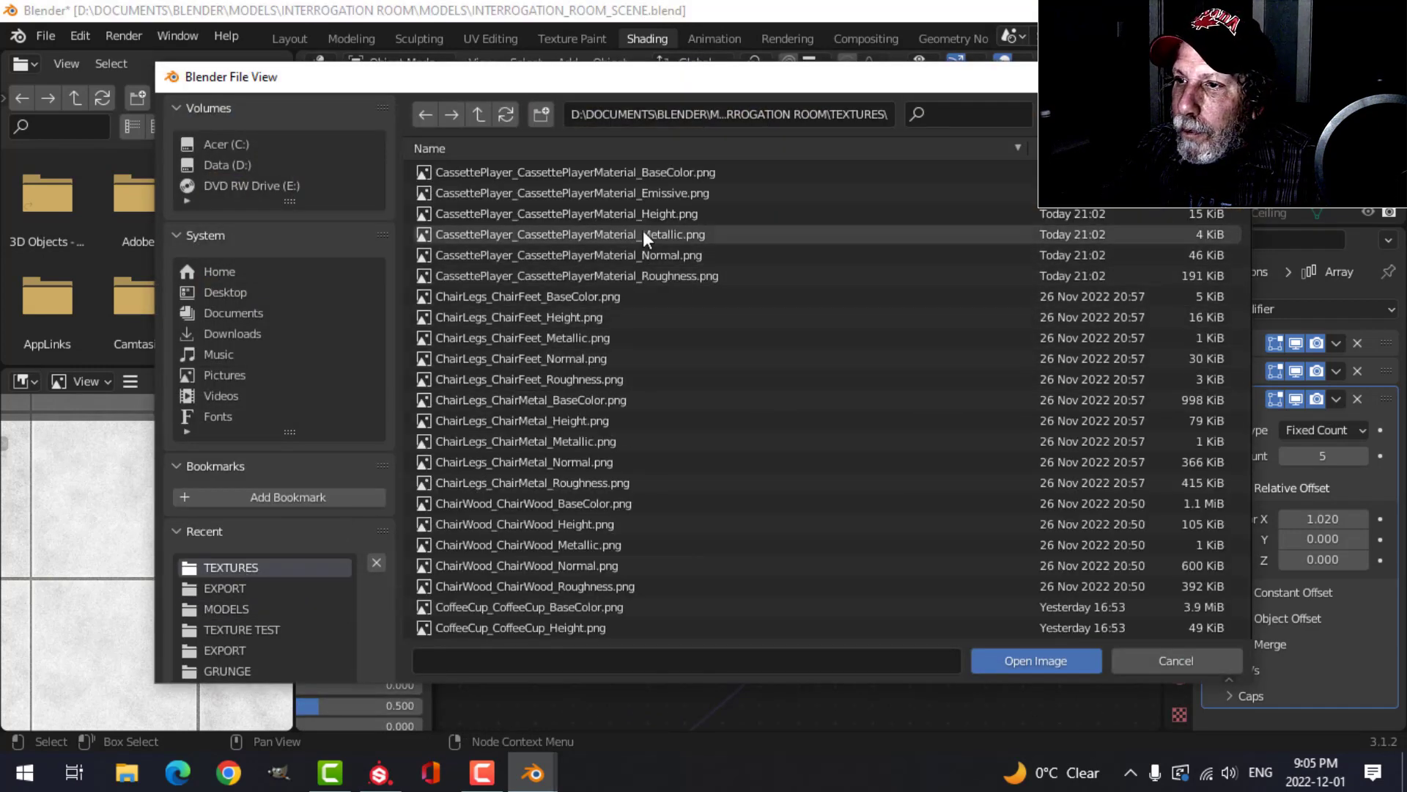
pyautogui.click(653, 192)
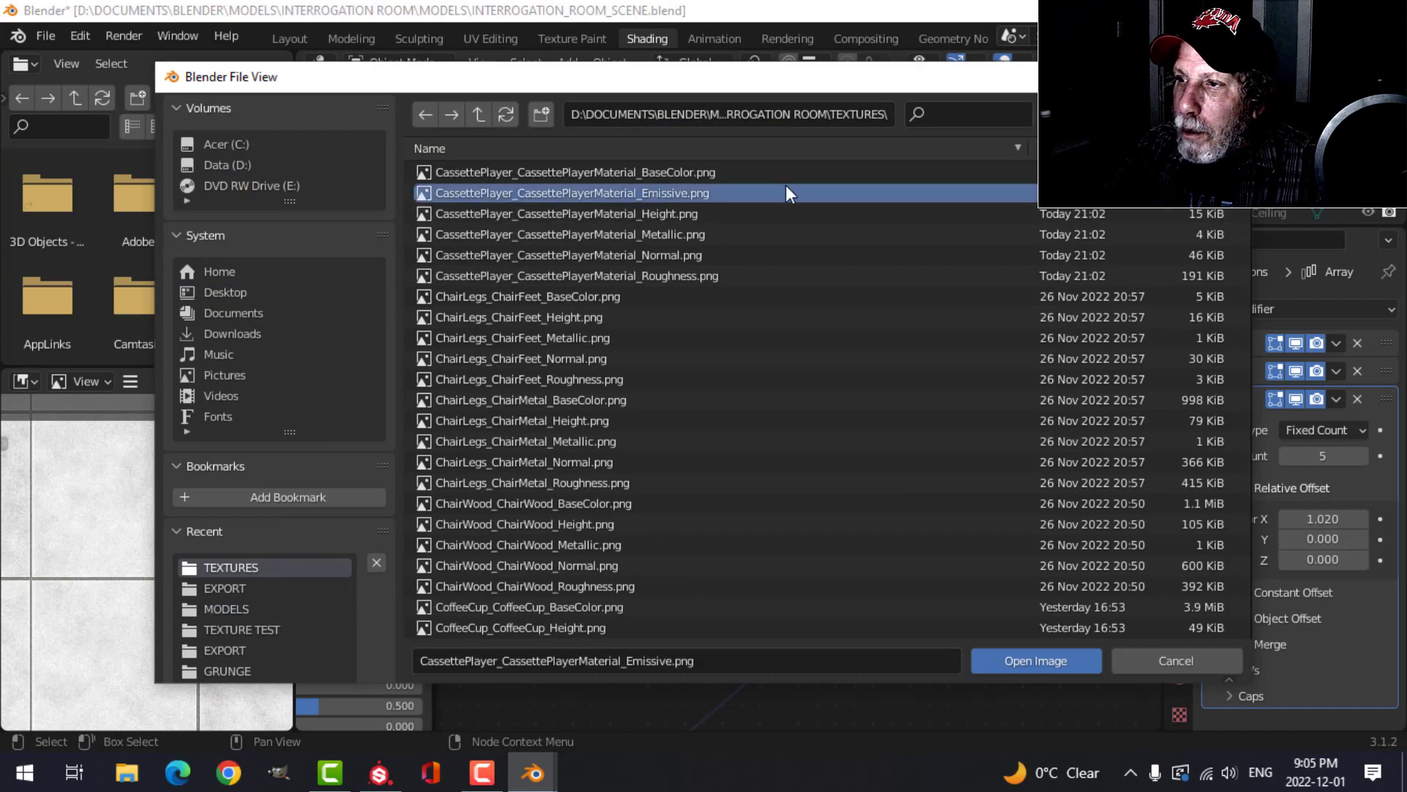
pyautogui.click(1019, 660)
# Link the emissive texture's Color to the Emission node, set Strength to 15, and connect Emission to the free Add Shader input.
pyautogui.scroll(1, 706, 495)
pyautogui.moveTo(715, 461); pyautogui.dragTo(777, 454)
pyautogui.doubleClick(909, 477)
pyautogui.write('15')
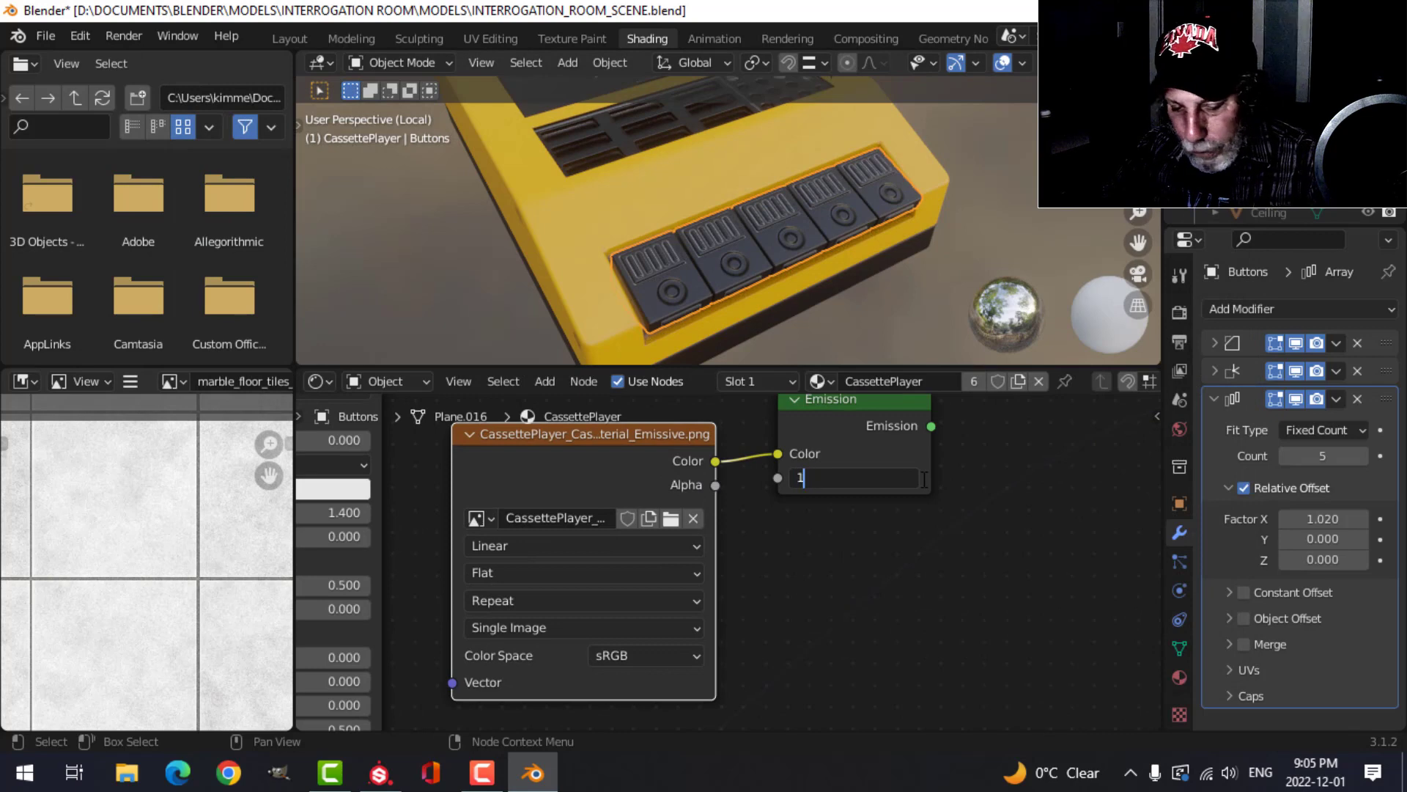
pyautogui.press('Return')
pyautogui.scroll(-2, 979, 501)
pyautogui.moveTo(979, 502); pyautogui.dragTo(850, 584, button='middle')
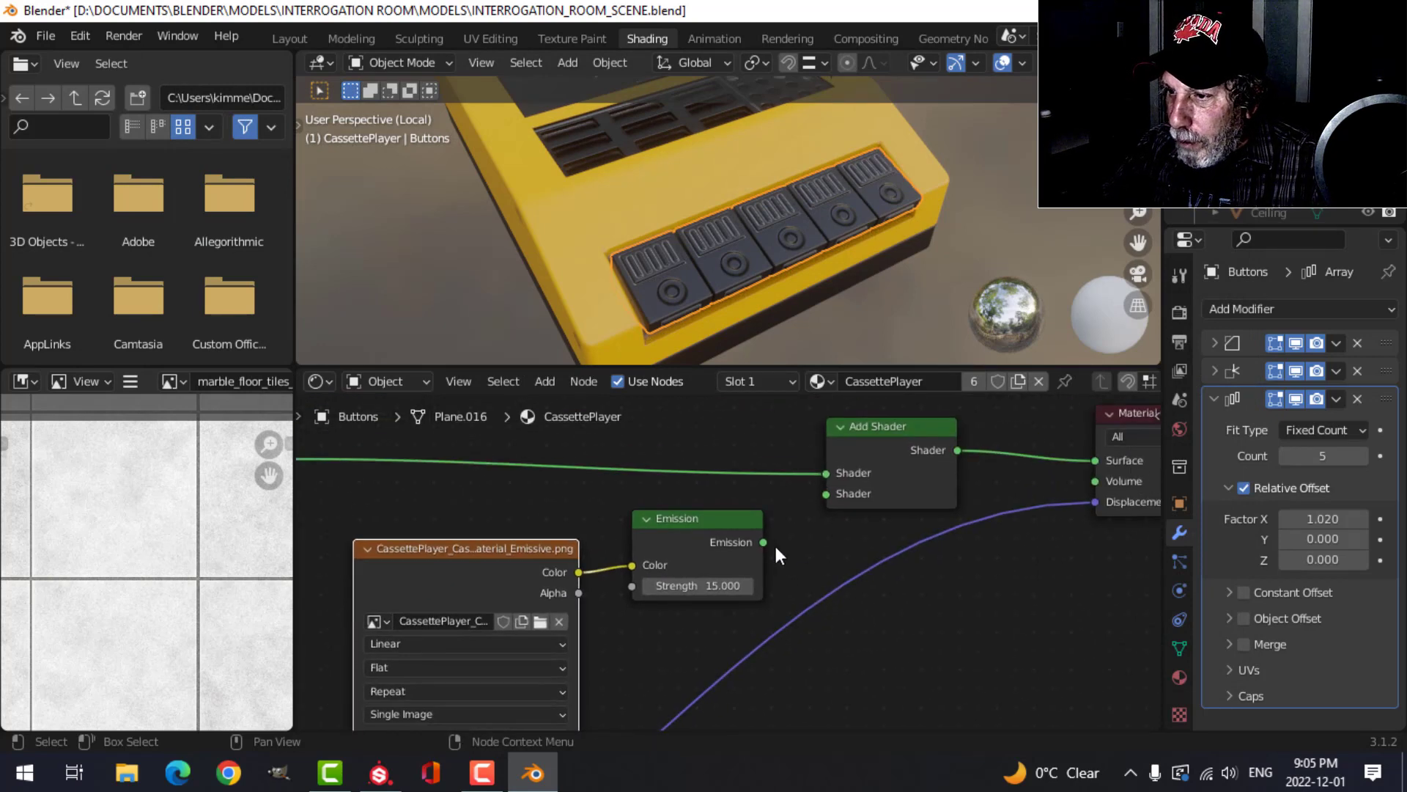
pyautogui.moveTo(763, 542); pyautogui.dragTo(826, 495)
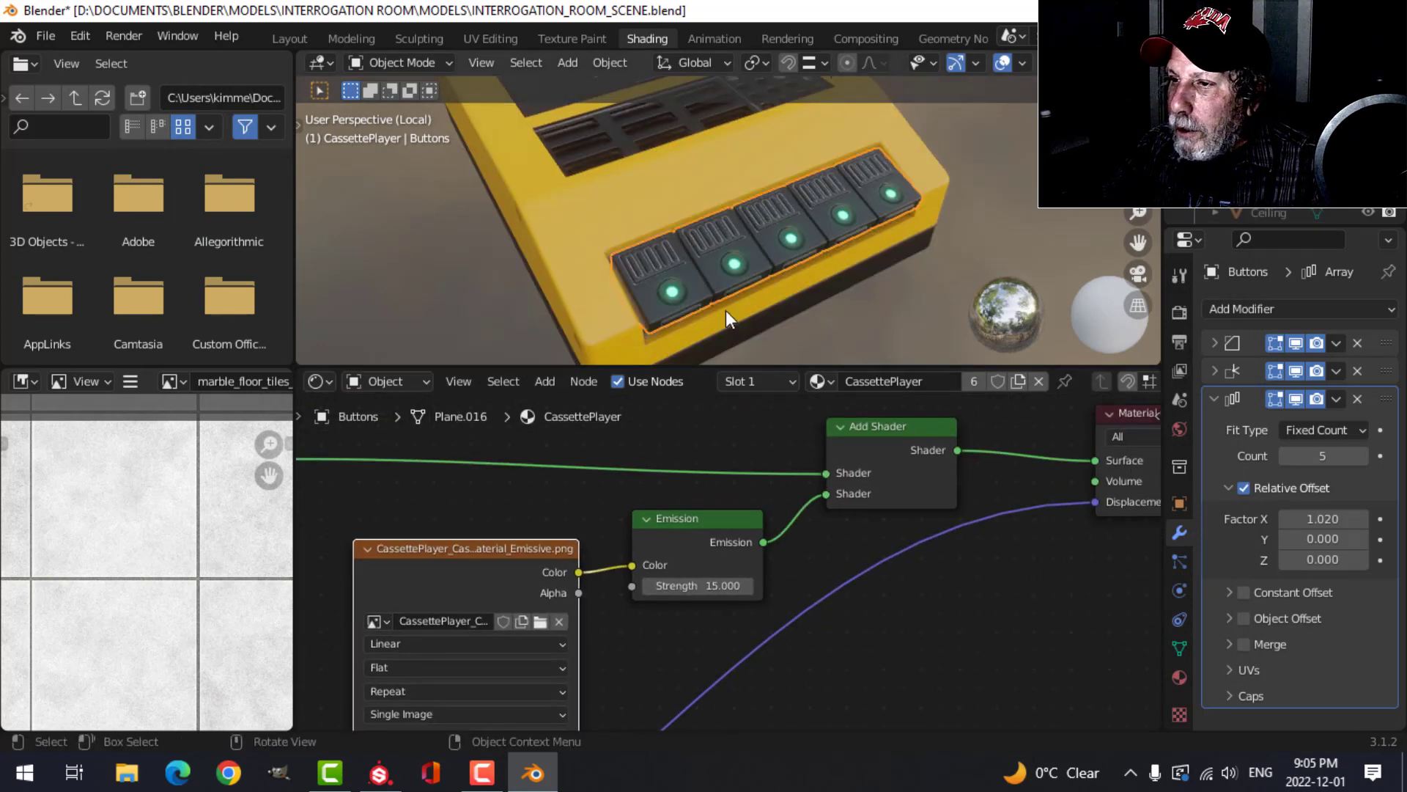
# Open the render properties, deselect everything in the Layout workspace, and inspect the glowing buttons up close.
pyautogui.click(1179, 312)
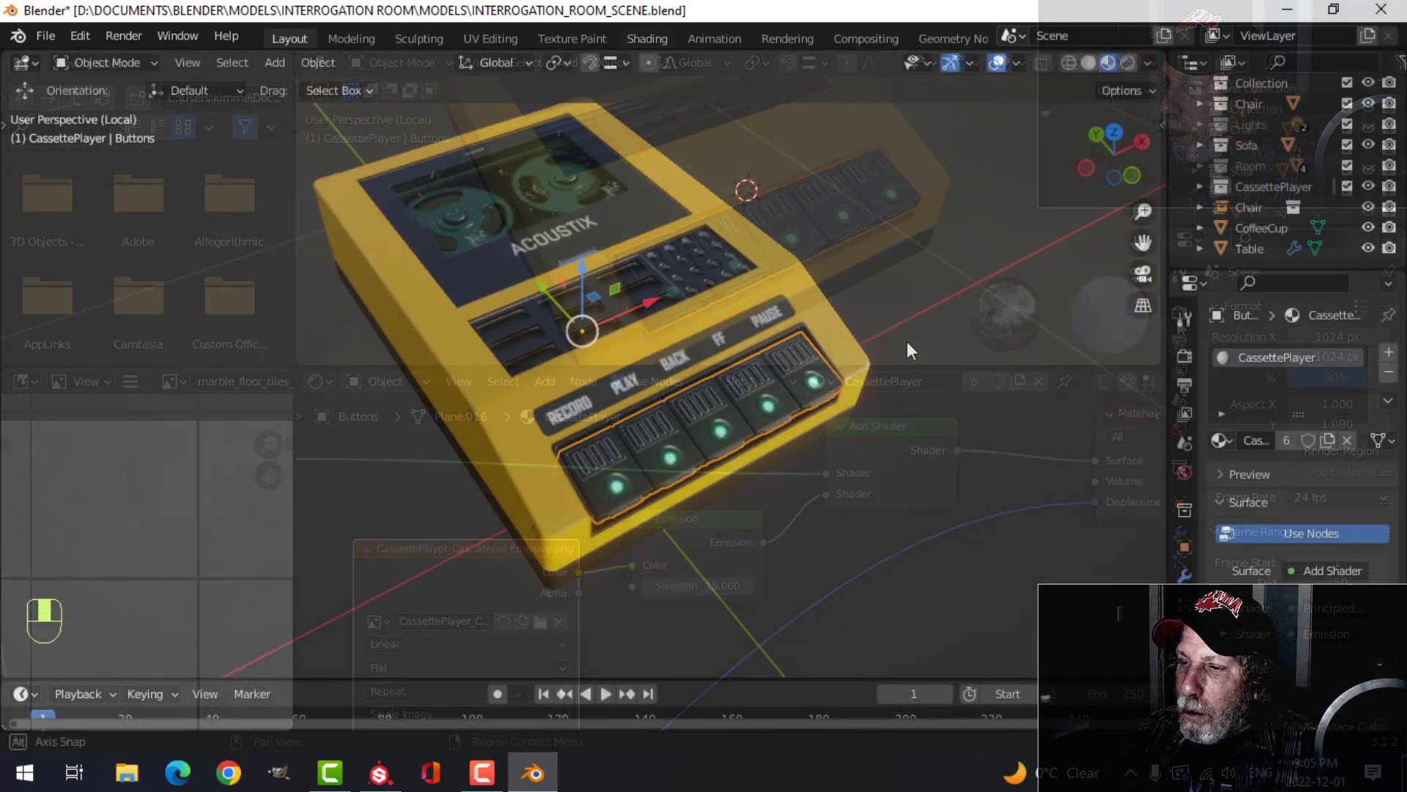
pyautogui.hotkey('alt', 'a')
pyautogui.scroll(5, 788, 429)
pyautogui.keyDown('shift'); pyautogui.moveTo(789, 429); pyautogui.dragTo(696, 367, button='middle'); pyautogui.keyUp('shift')
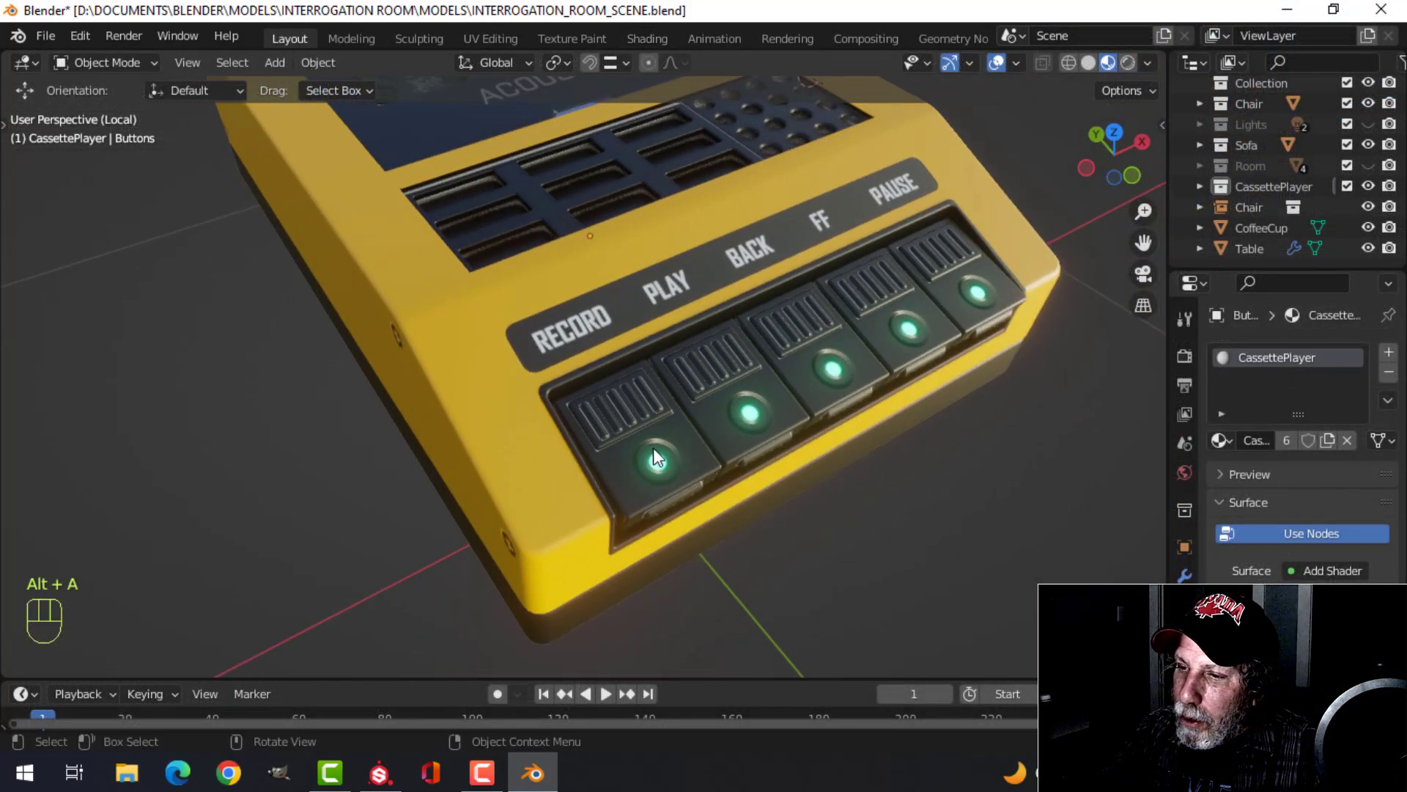
pyautogui.scroll(-4, 818, 413)
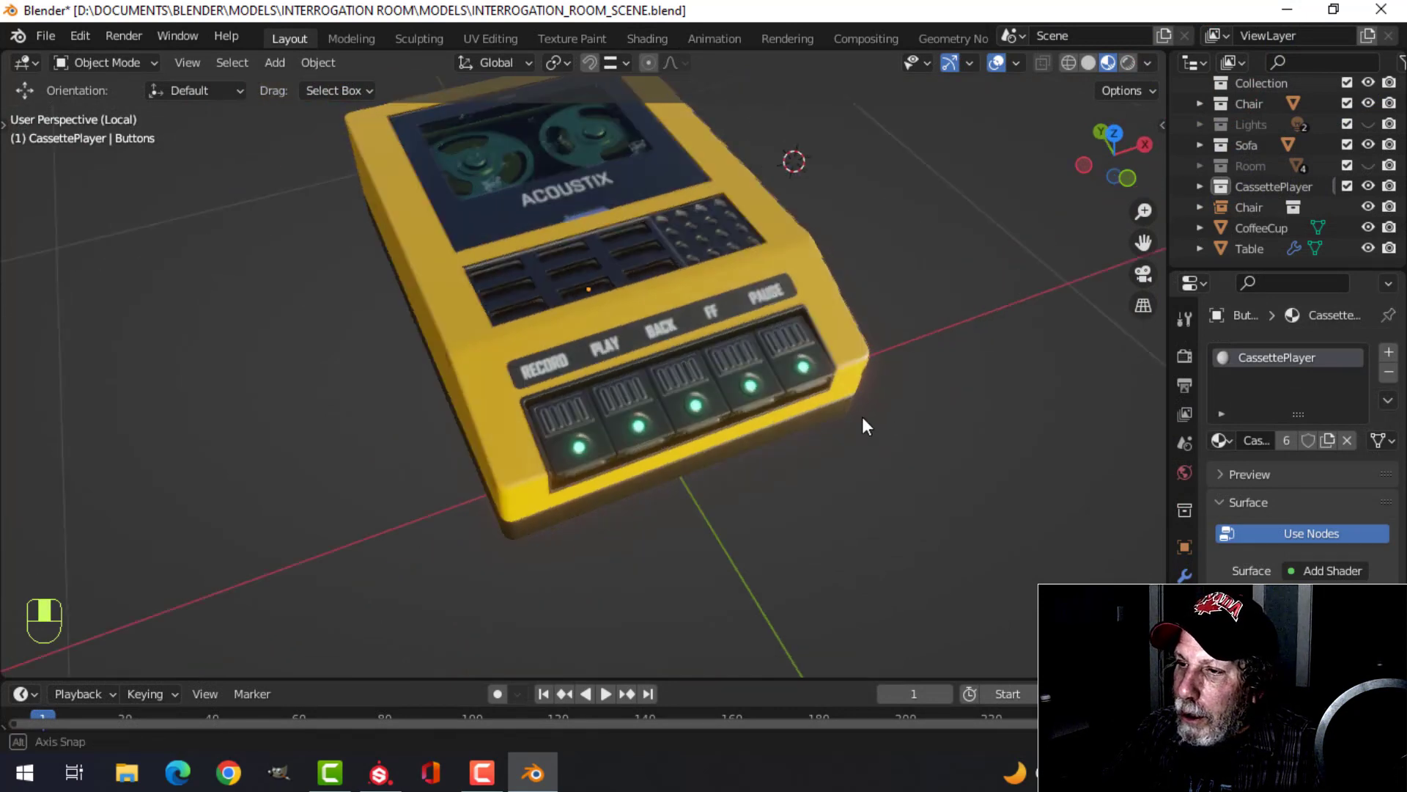
# Change the material of the tape triangle below the ACOUSTIX lettering to Black and clear the selection.
pyautogui.moveTo(862, 417); pyautogui.dragTo(737, 413, button='middle')
pyautogui.scroll(4, 841, 409)
pyautogui.scroll(3, 737, 413)
pyautogui.scroll(3, 728, 392)
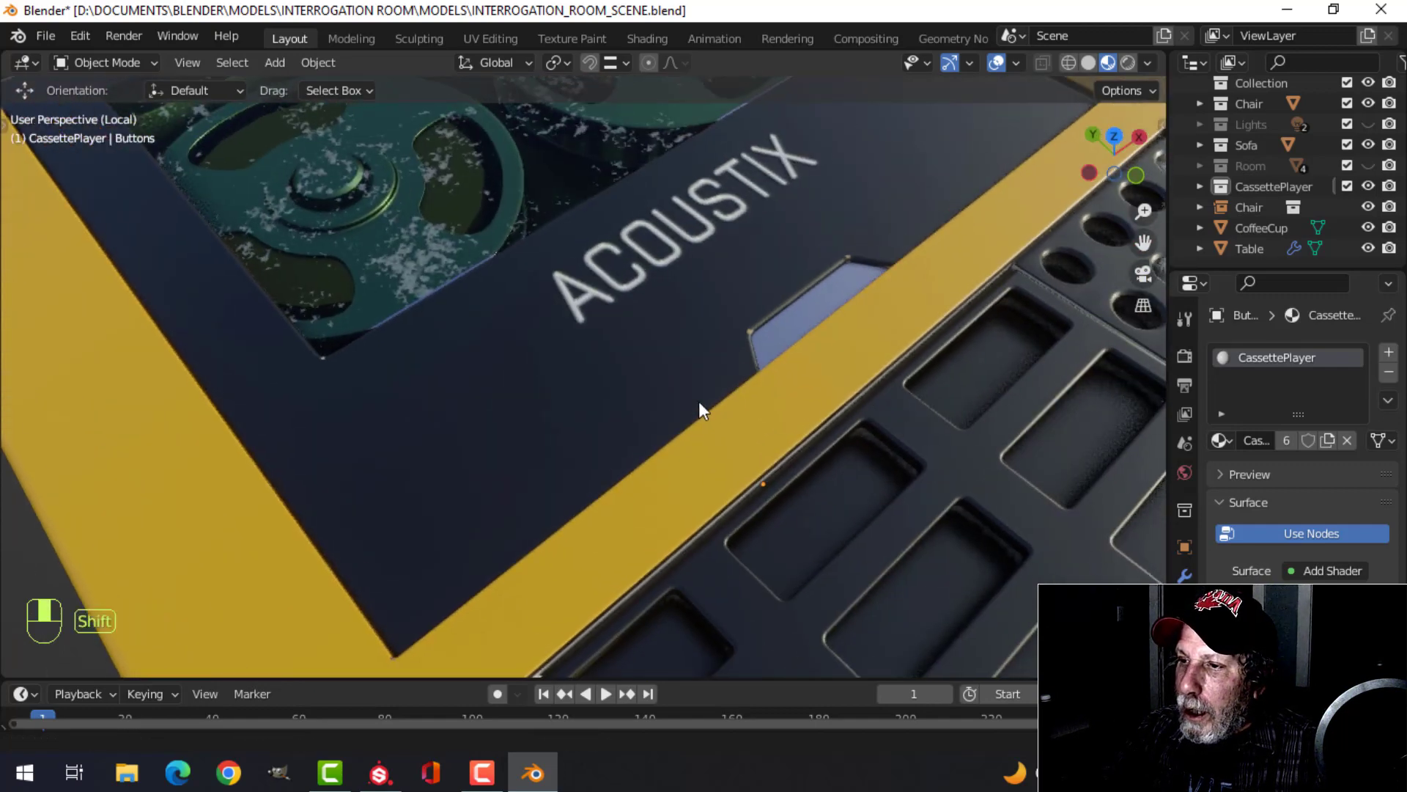
pyautogui.click(807, 314)
pyautogui.click(1223, 441)
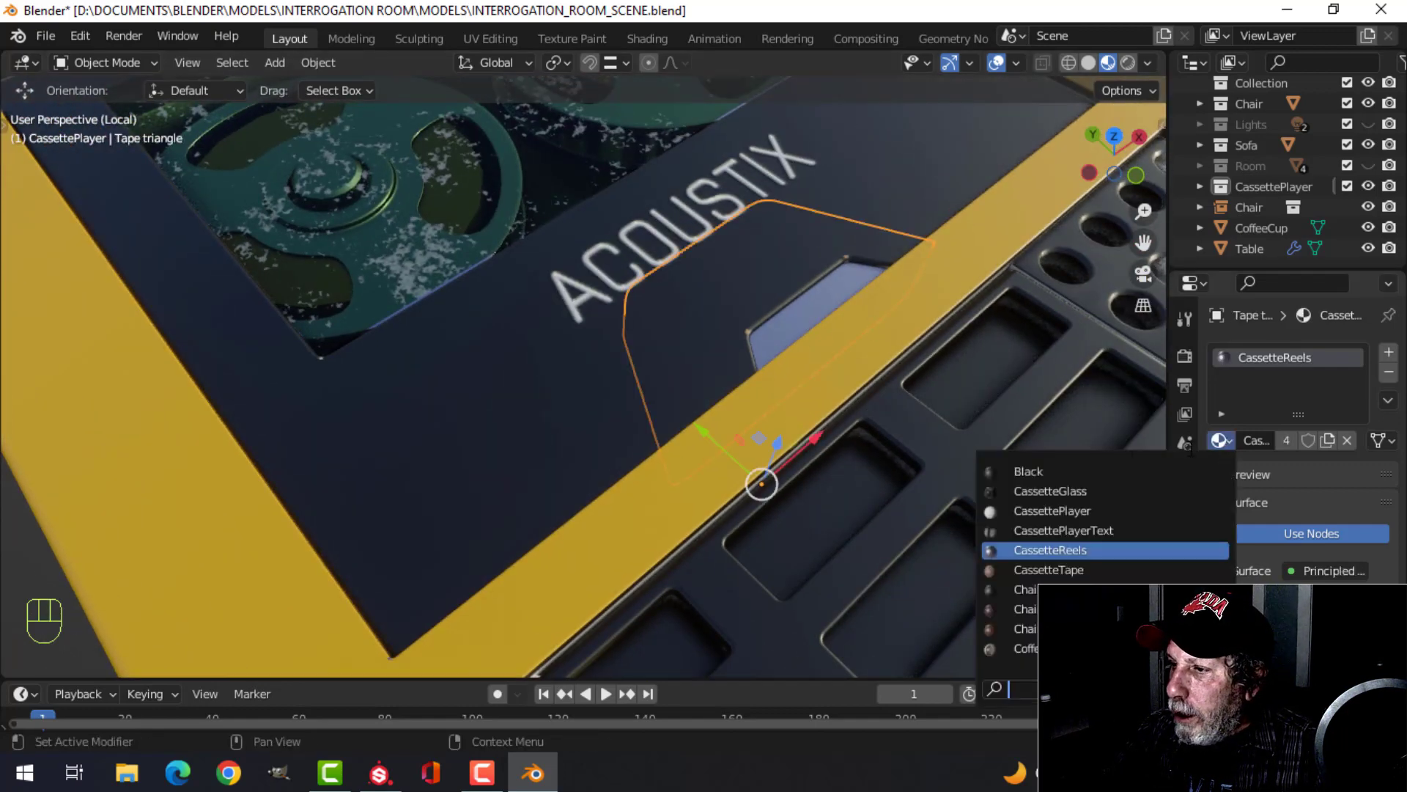
pyautogui.click(1040, 468)
pyautogui.hotkey('alt', 'a')
pyautogui.scroll(-4, 909, 379)
pyautogui.moveTo(905, 383)
pyautogui.mouseDown(button='middle')
pyautogui.moveTo(728, 415)
pyautogui.moveTo(740, 373)
pyautogui.mouseUp(button='middle')
pyautogui.scroll(1, 798, 402)
pyautogui.scroll(4, 798, 403)
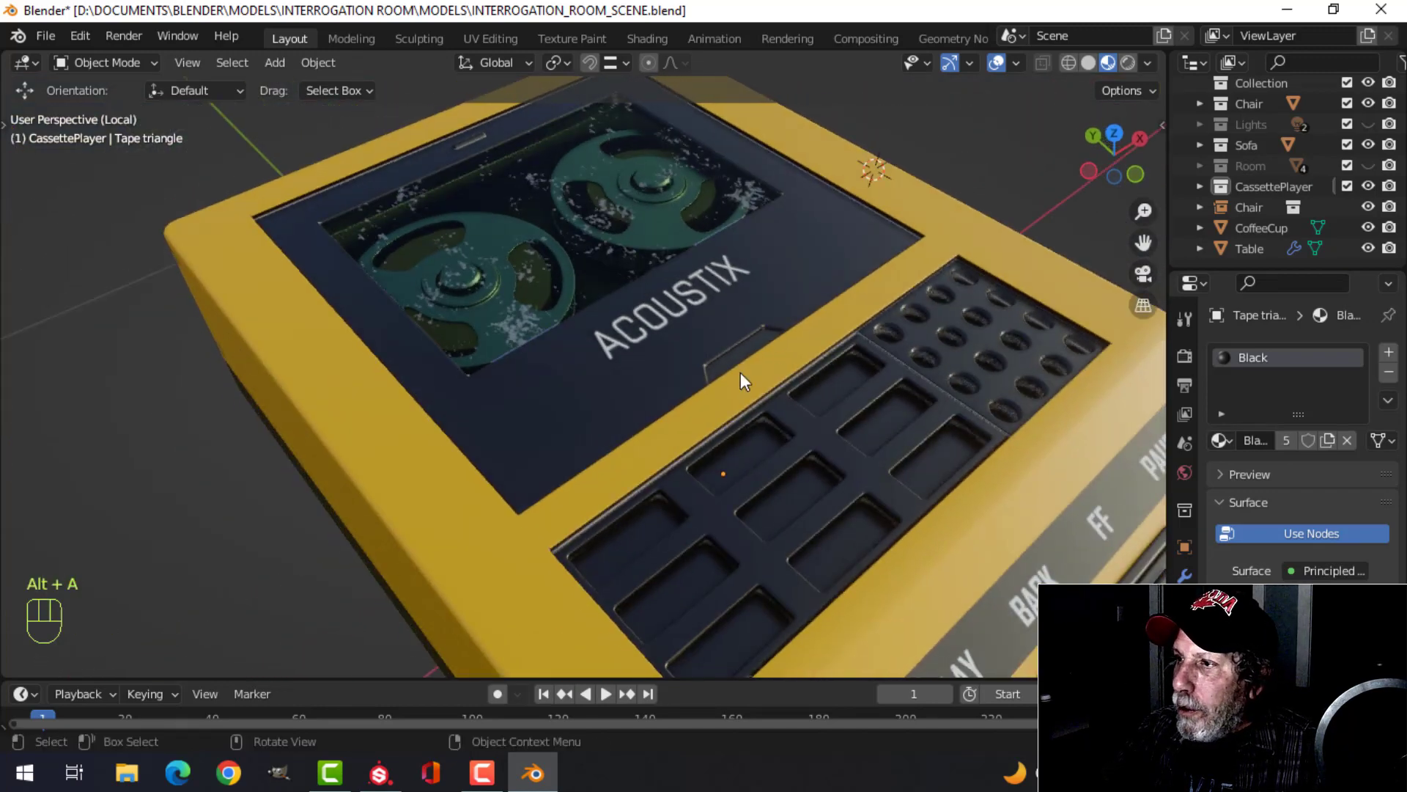
# Select the glass over the cassette reels and show its full CassetteGlass node tree maximized in the Shading workspace.
pyautogui.click(1148, 62)
pyautogui.scroll(-4, 794, 310)
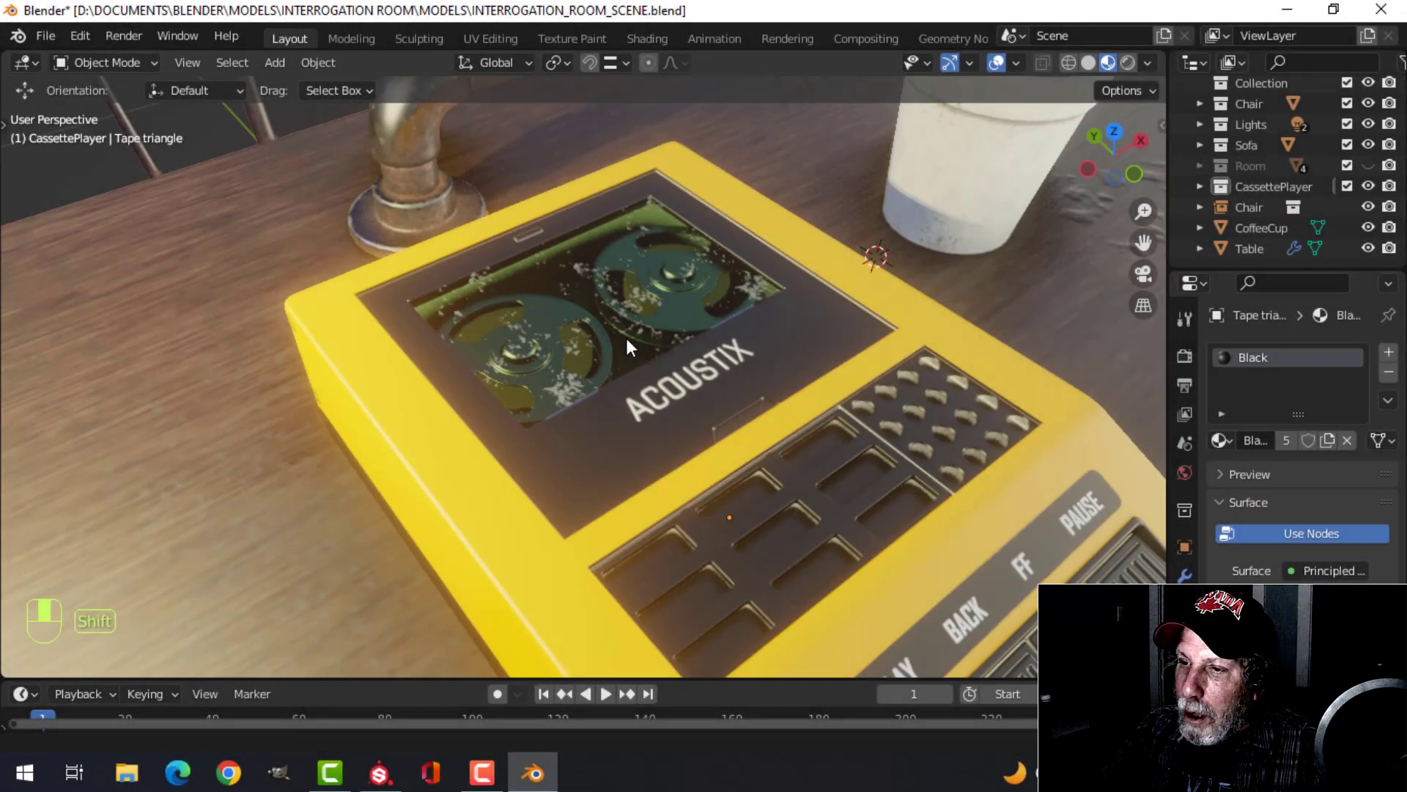
pyautogui.click(624, 322)
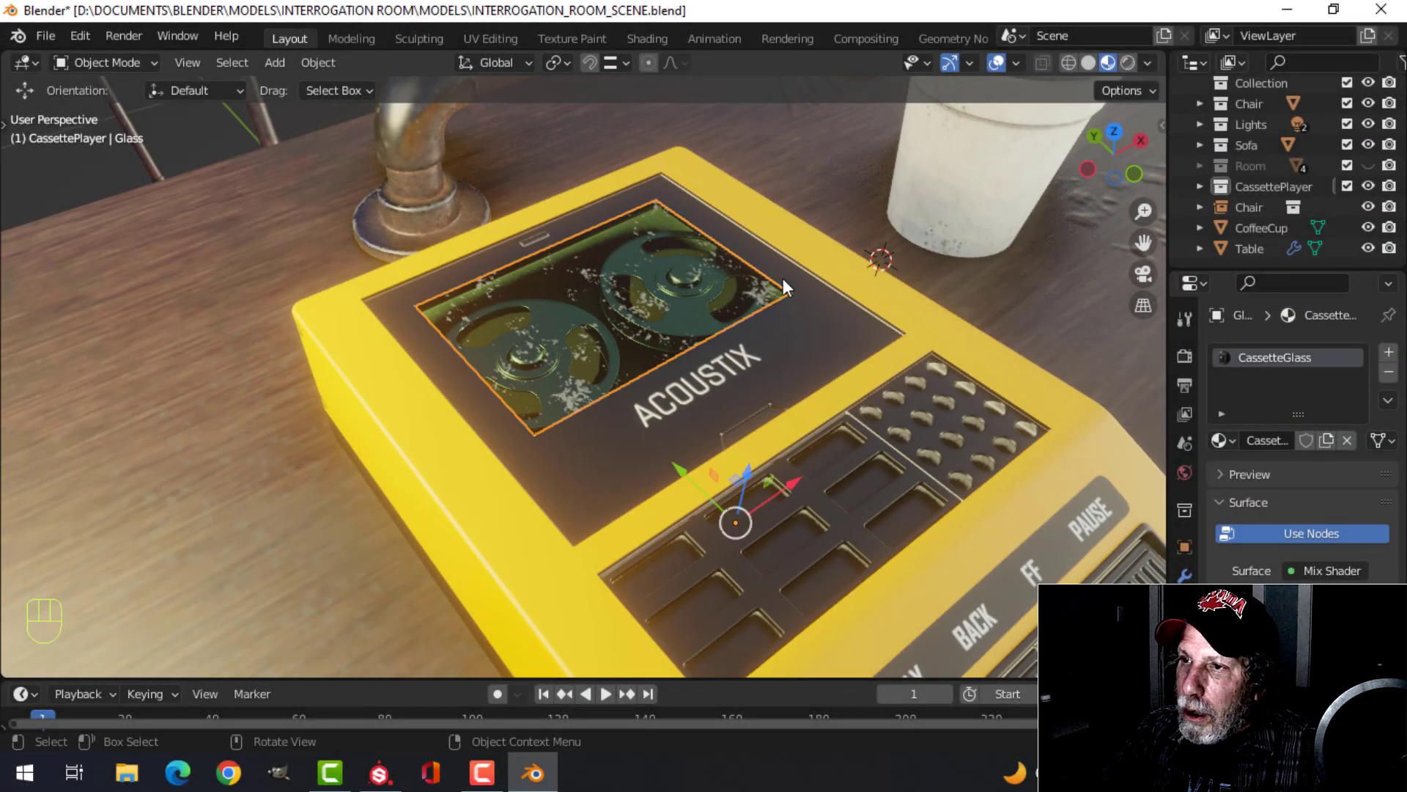
pyautogui.click(647, 38)
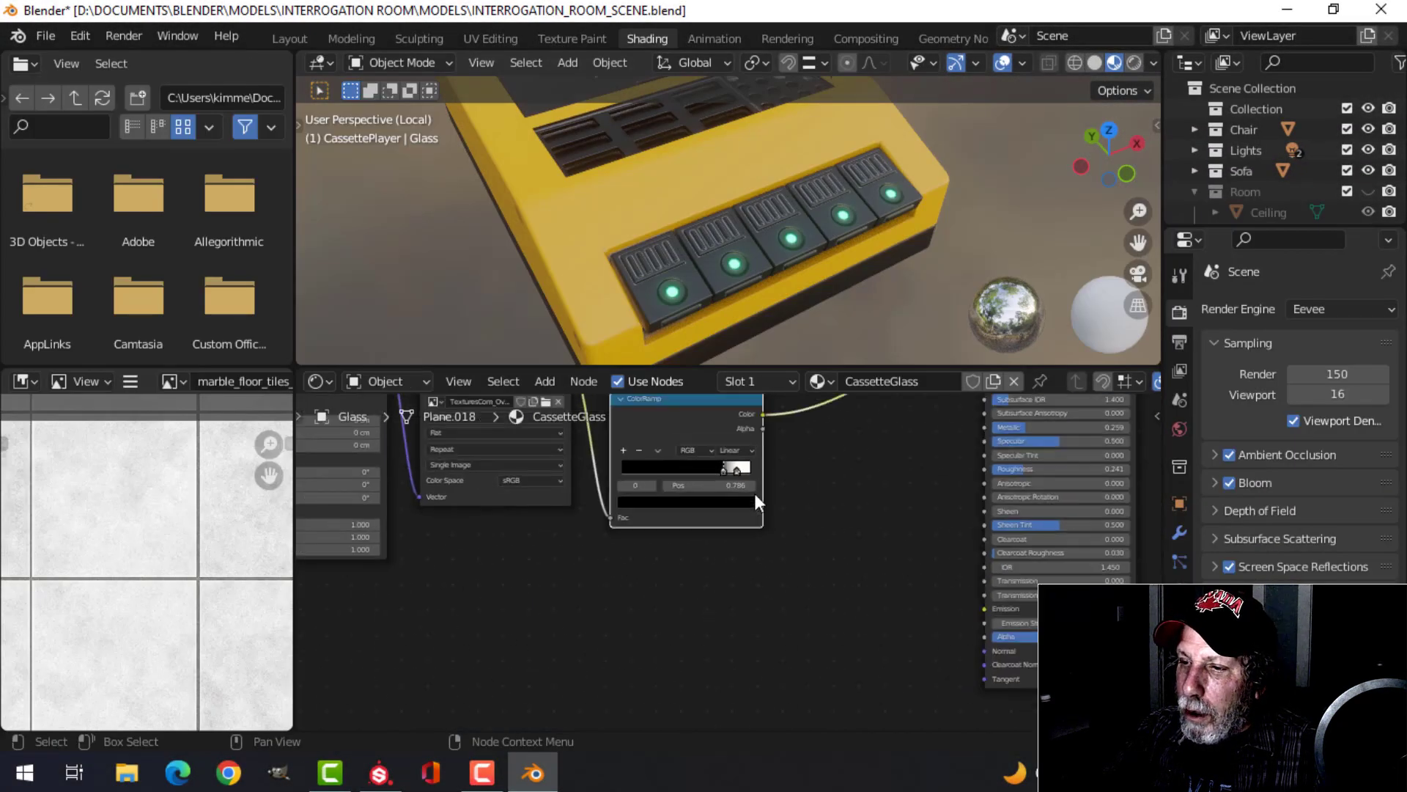
pyautogui.hotkey('ctrl', 'space')
pyautogui.press('Home')
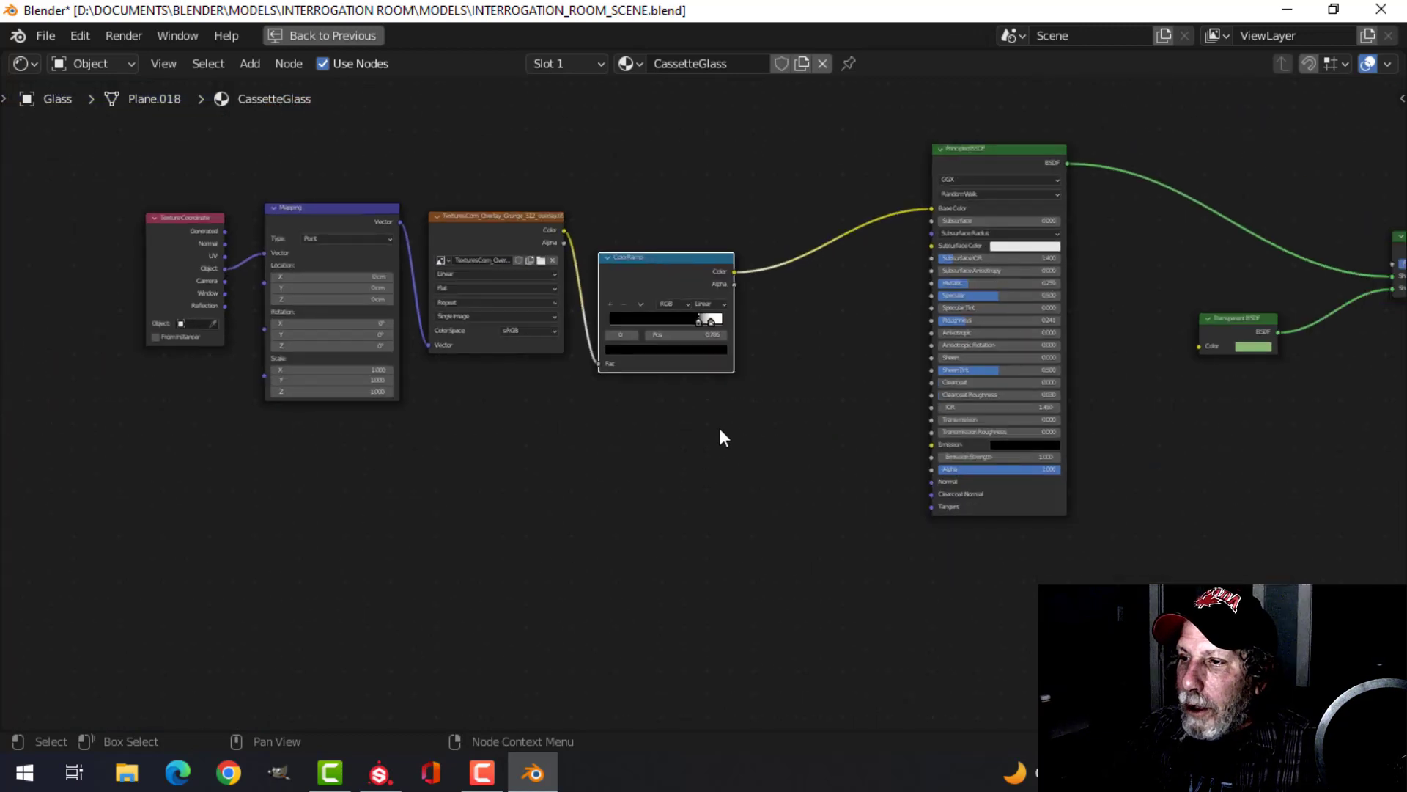
# Move the Transparent BSDF and Mix Shader nodes closer to the Principled BSDF, and the Material Output closer to the Mix Shader.
pyautogui.scroll(2, 953, 425)
pyautogui.moveTo(1085, 412); pyautogui.dragTo(848, 429, button='middle')
pyautogui.scroll(1, 865, 430)
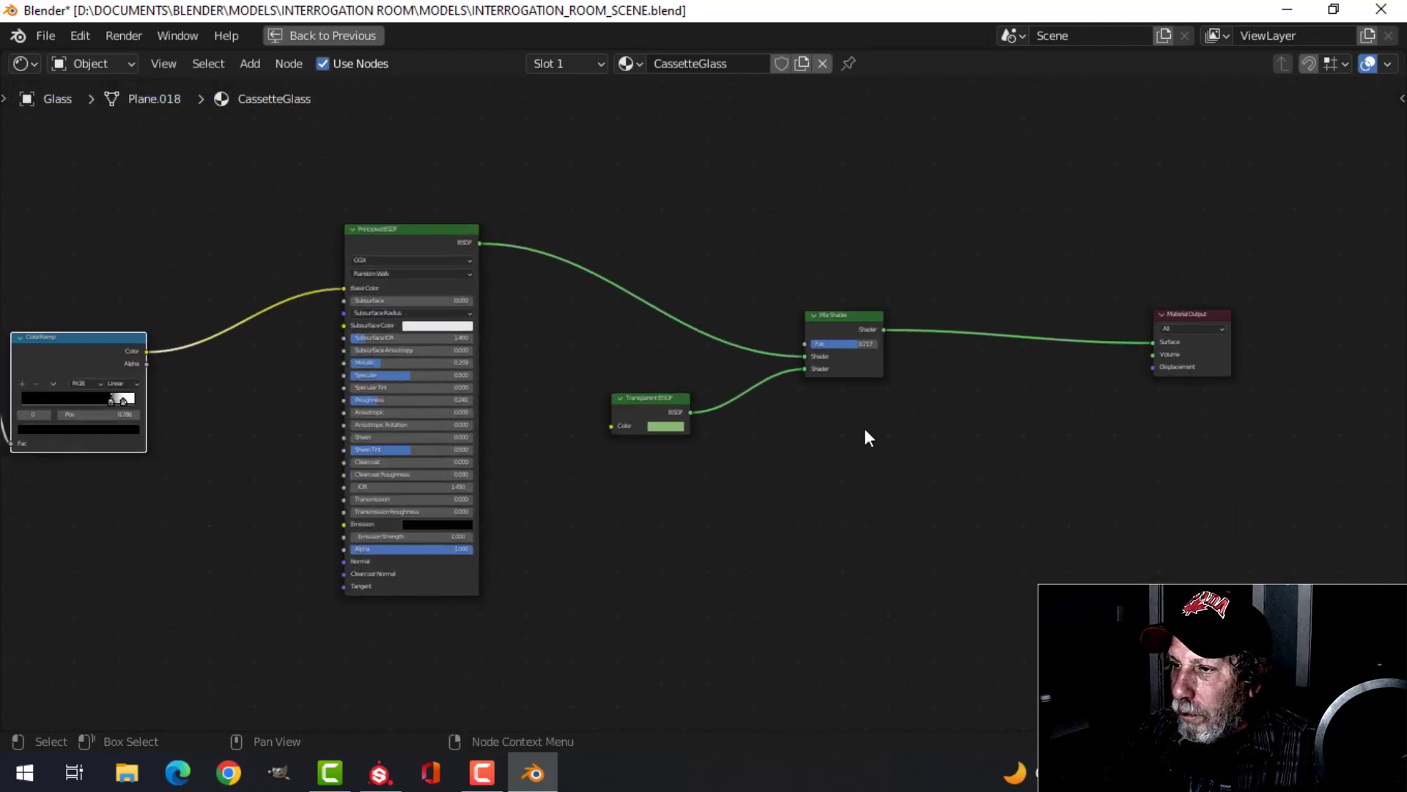
pyautogui.moveTo(557, 239); pyautogui.dragTo(957, 450)
pyautogui.press('g')
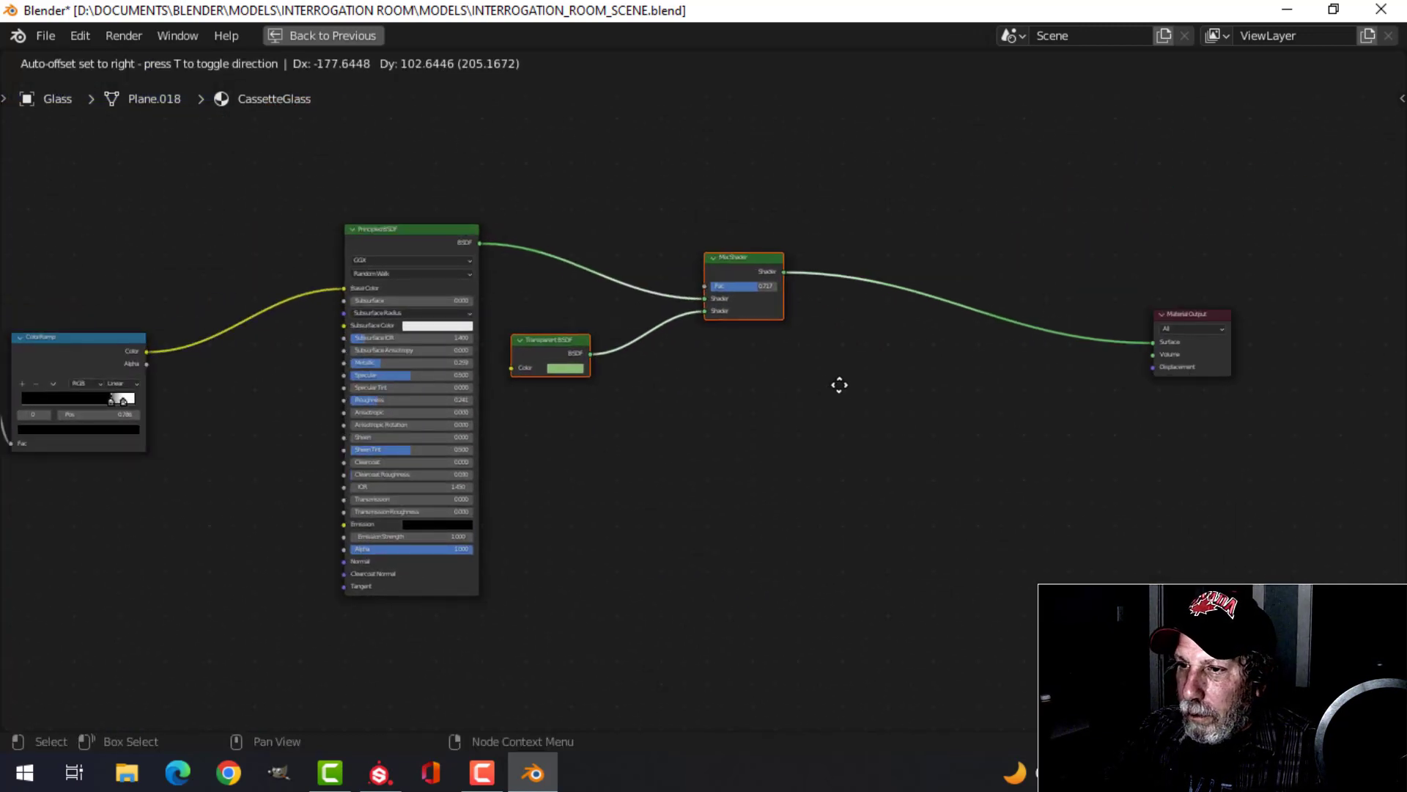
pyautogui.click(843, 379)
pyautogui.moveTo(1095, 262); pyautogui.dragTo(1286, 409)
pyautogui.press('g')
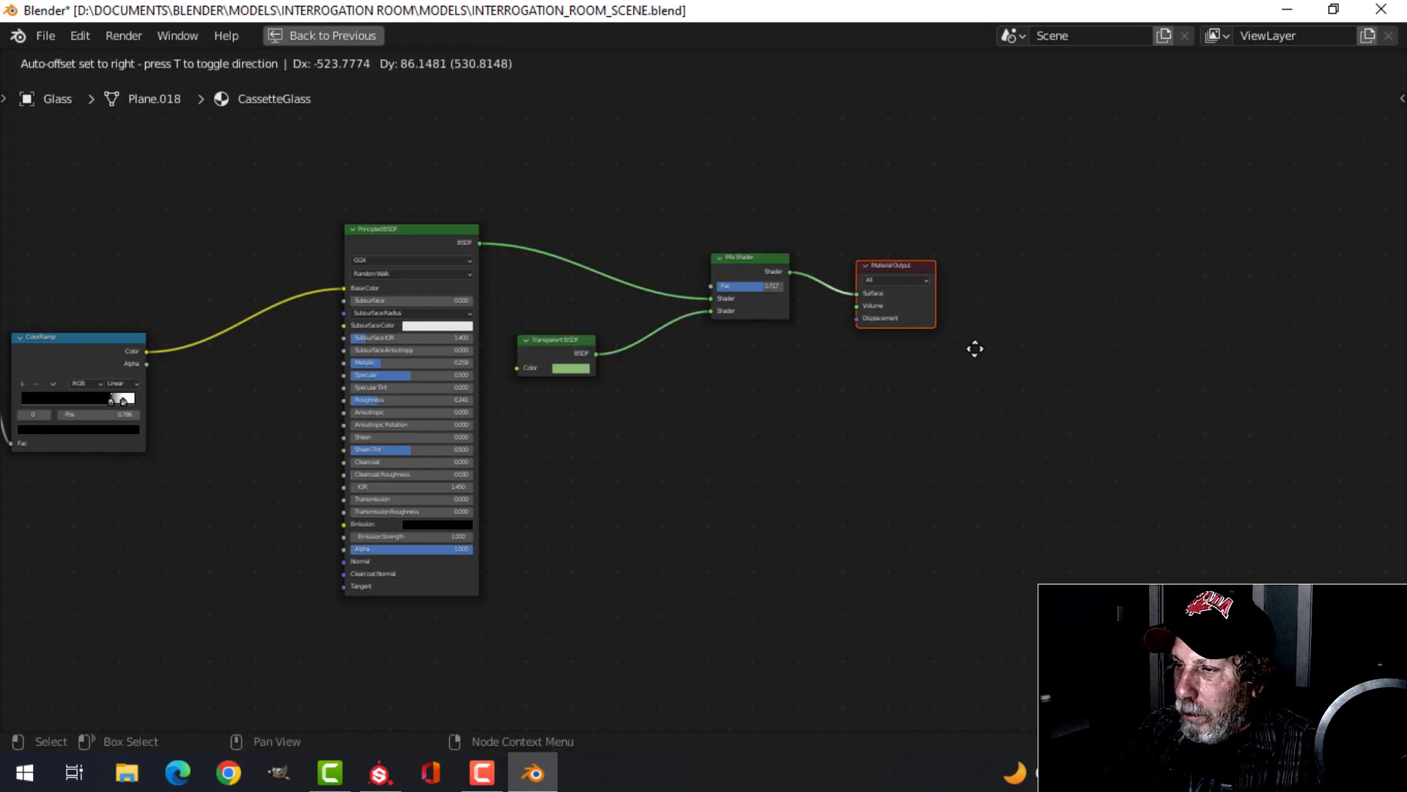
pyautogui.click(973, 349)
# Examine the CassetteGlass node setup, from the Mix Shader back through the ColorRamp, grunge texture and Mapping nodes.
pyautogui.scroll(1, 879, 373)
pyautogui.scroll(1, 878, 372)
pyautogui.scroll(1, 424, 358)
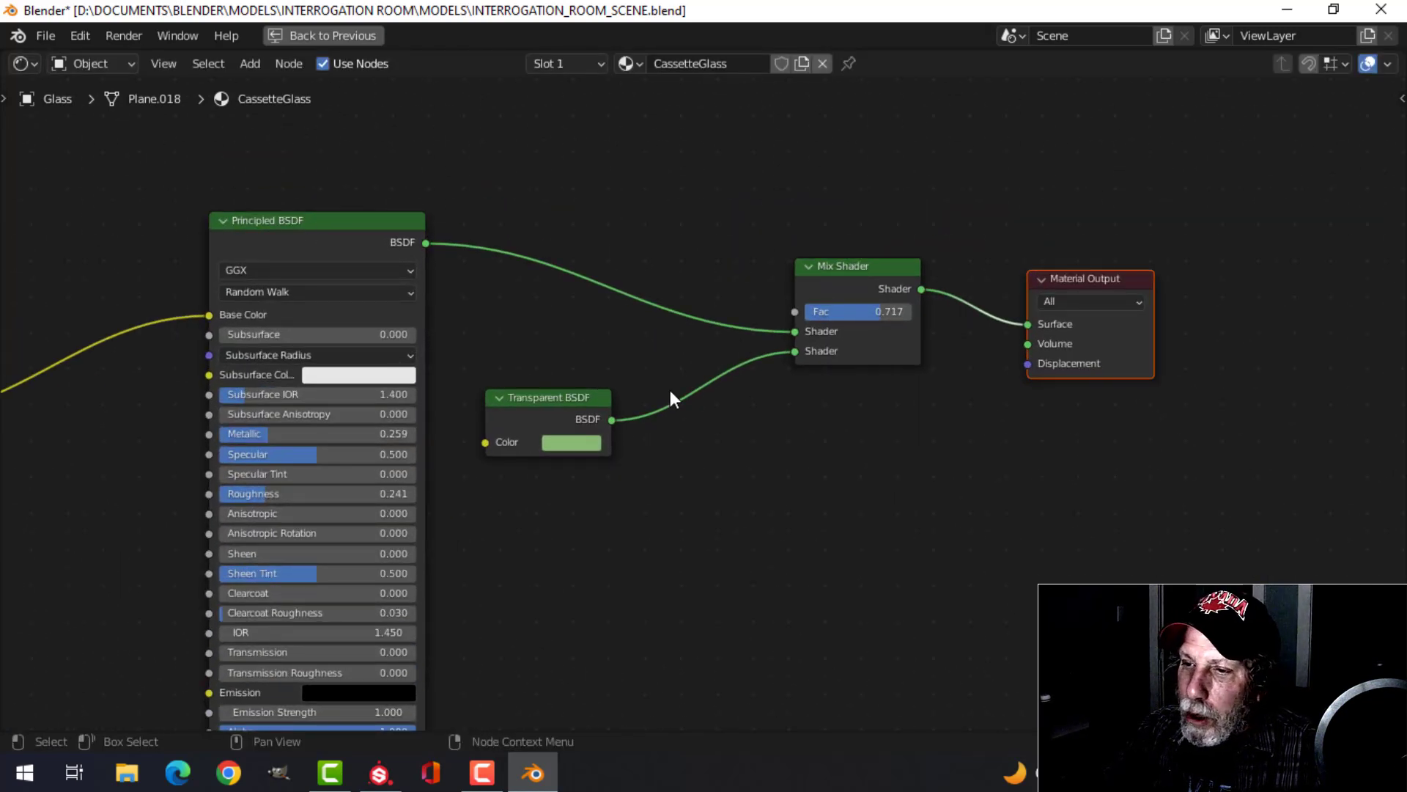
pyautogui.scroll(1, 613, 427)
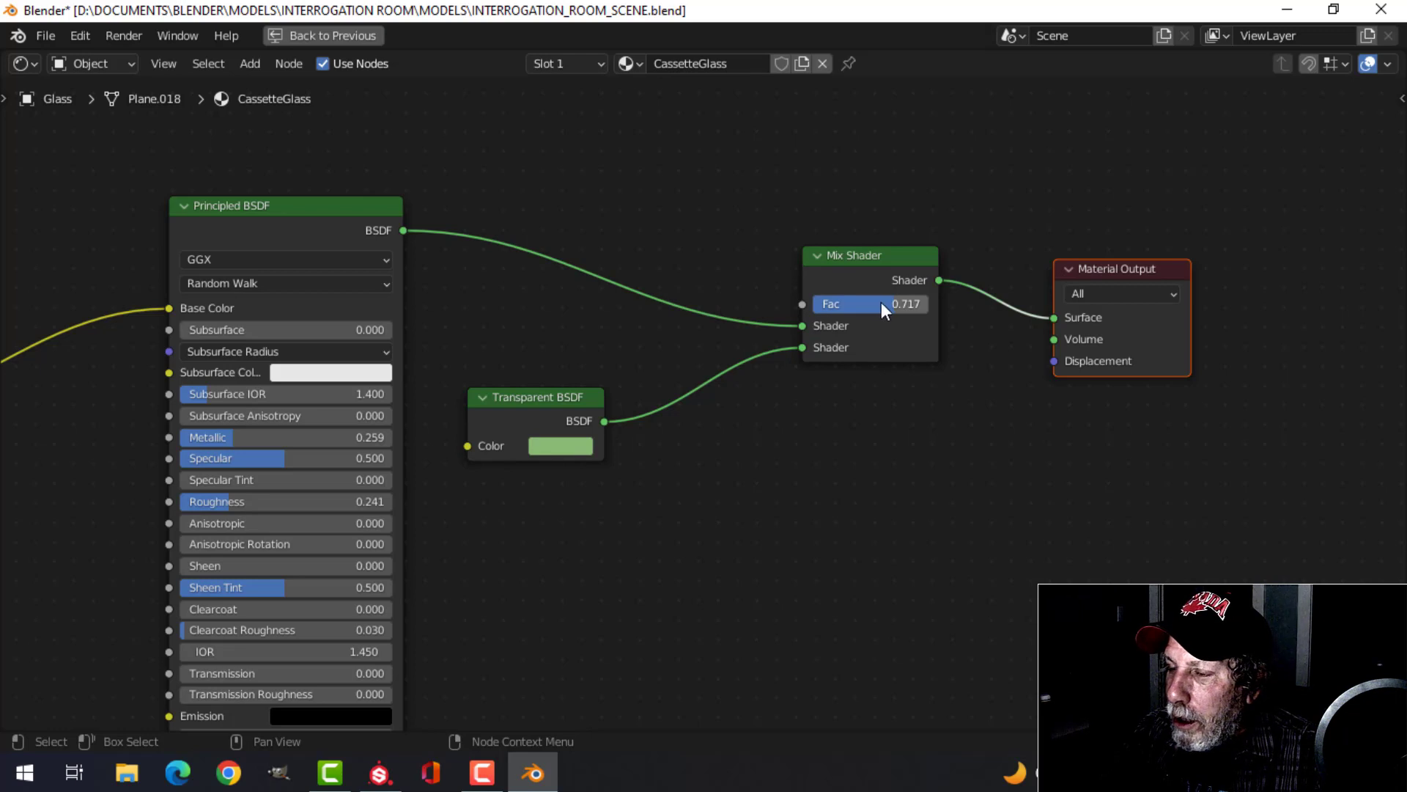
pyautogui.scroll(-2, 771, 308)
pyautogui.moveTo(199, 423); pyautogui.dragTo(897, 359, button='middle')
pyautogui.moveTo(523, 355); pyautogui.dragTo(701, 355, button='middle')
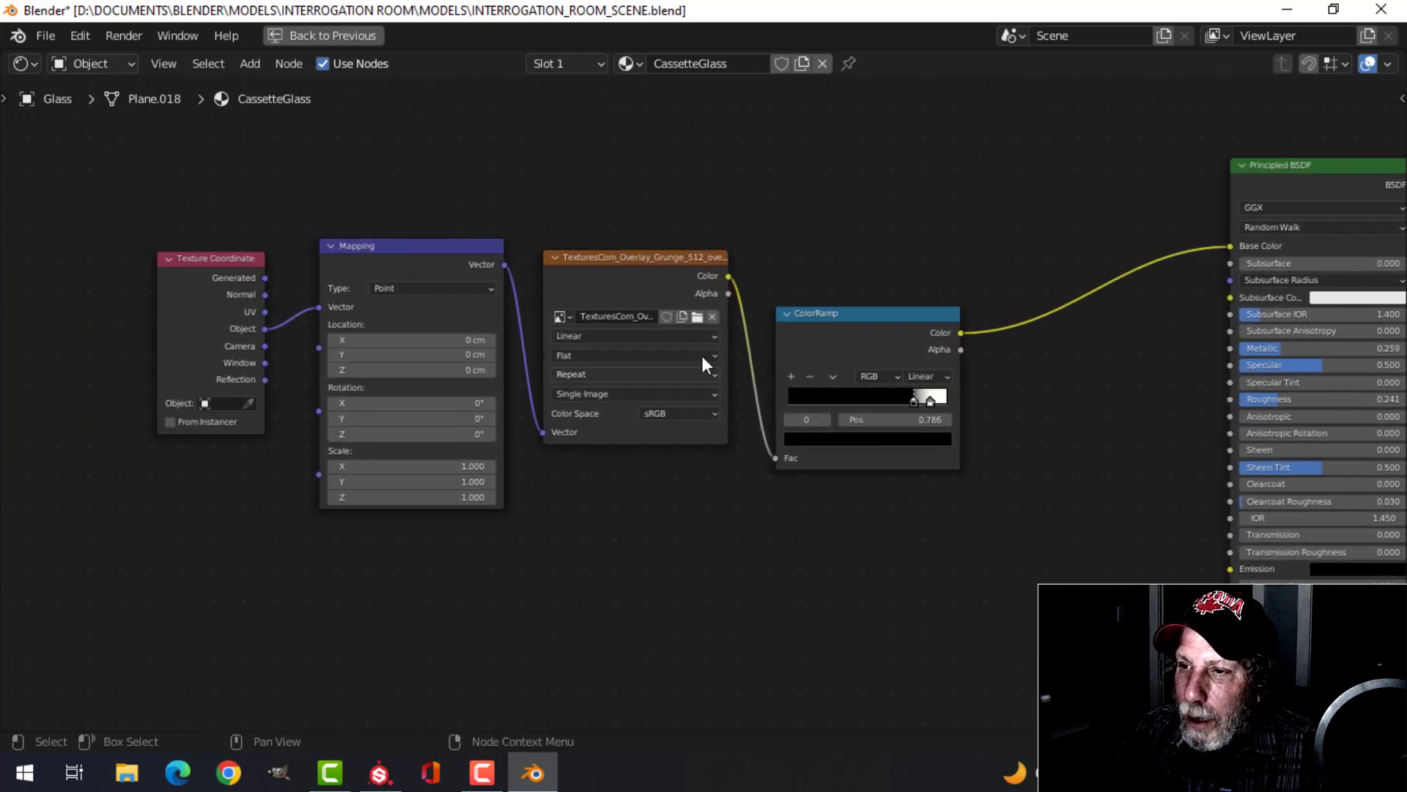
pyautogui.scroll(1, 645, 297)
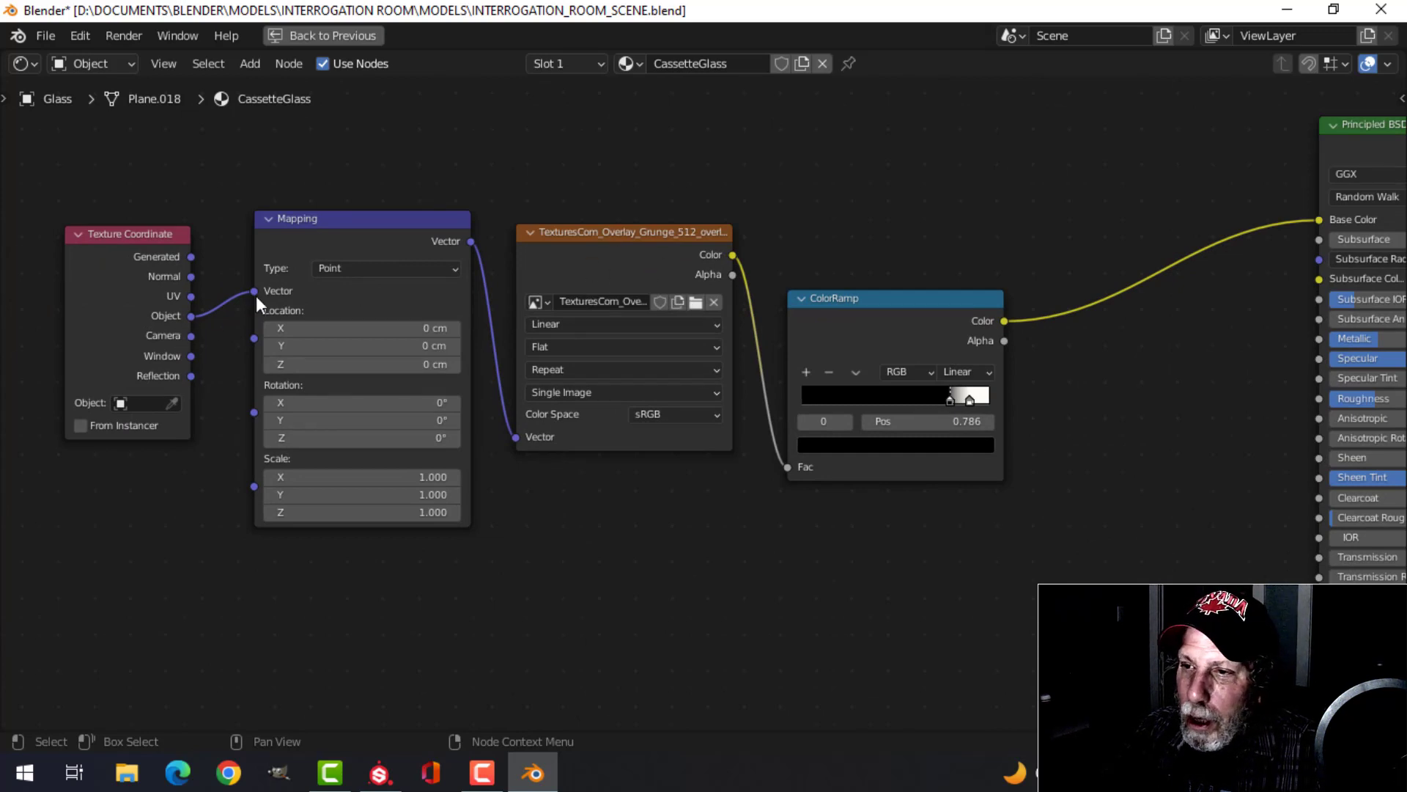
pyautogui.moveTo(1112, 397); pyautogui.dragTo(1070, 378, button='middle')
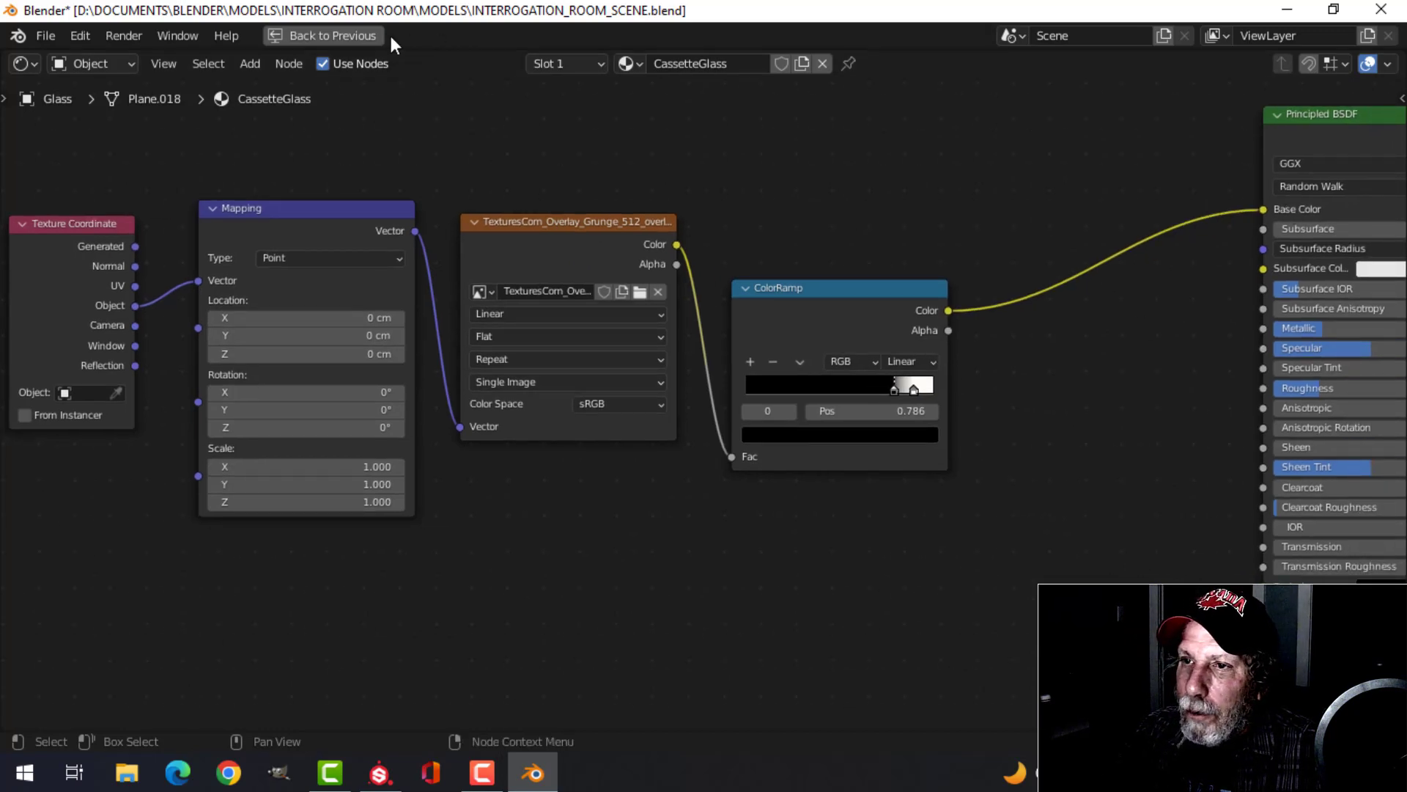
# Restore the regular Shading layout, leave local view, and frame the selected glass in the 3D viewport.
pyautogui.click(349, 38)
pyautogui.moveTo(678, 160)
pyautogui.mouseDown(button='middle')
pyautogui.moveTo(692, 237)
pyautogui.moveTo(723, 248)
pyautogui.mouseUp(button='middle')
pyautogui.scroll(5, 722, 238)
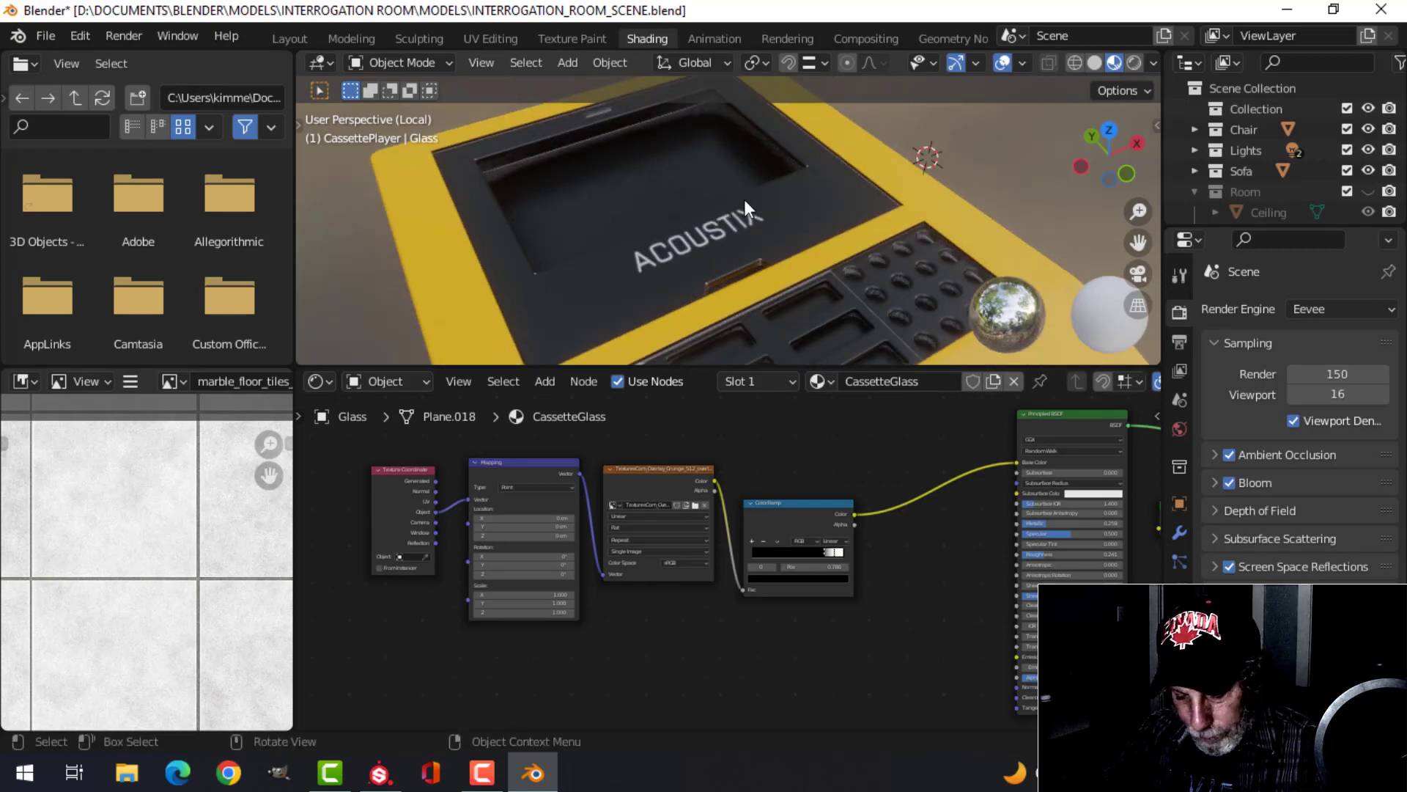
pyautogui.press('KP_Divide')
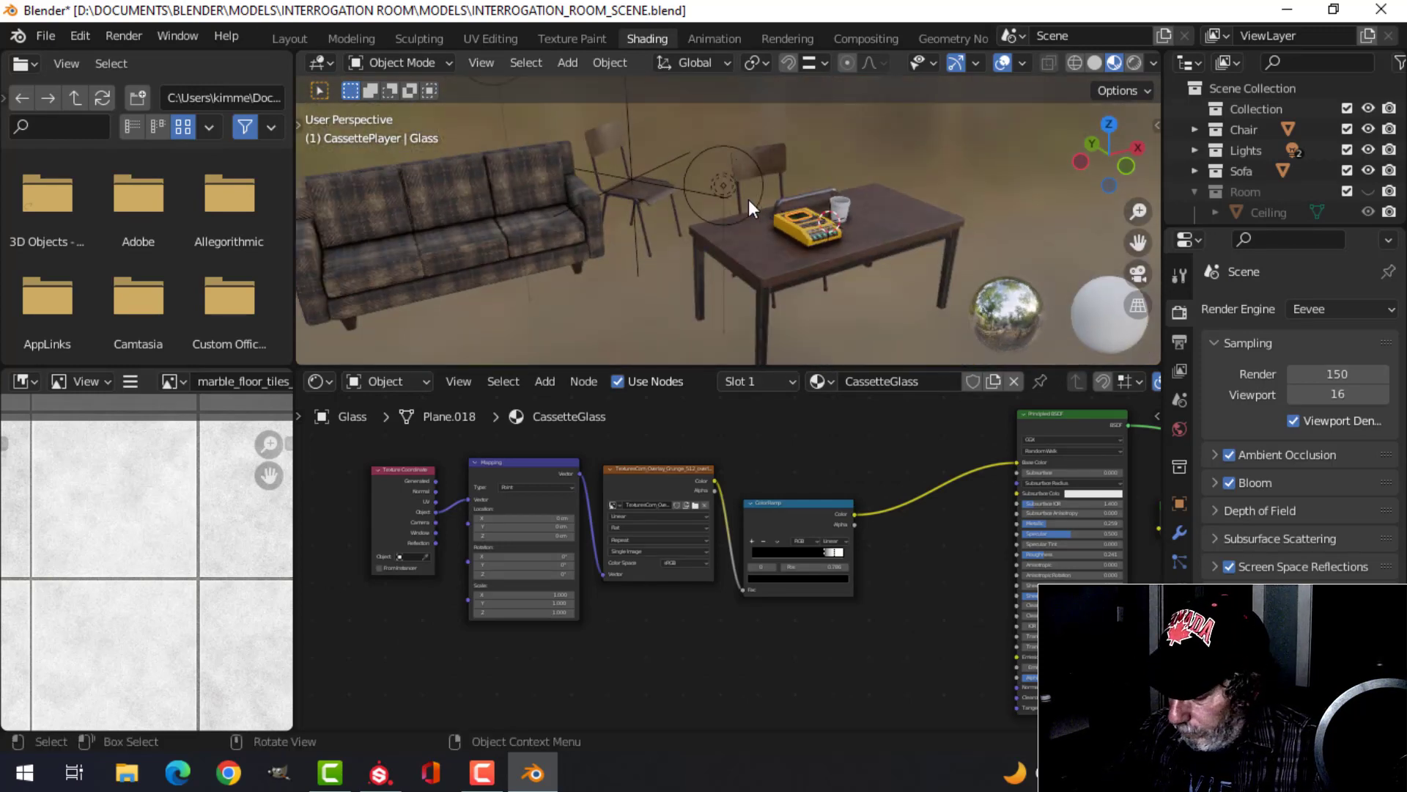
pyautogui.press('KP_Decimal')
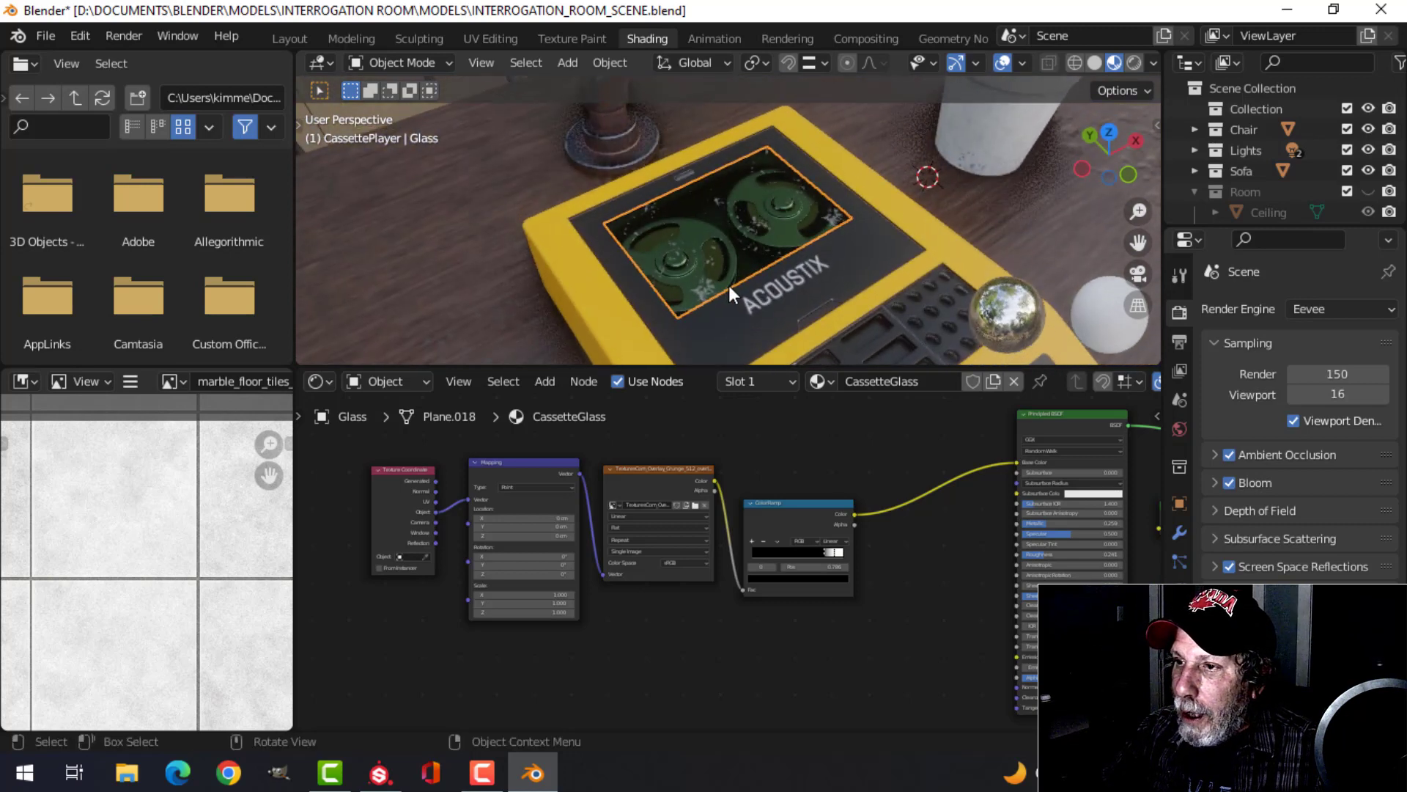
# Check the cassette reels' material nodes, and reselect the glass above them.
pyautogui.scroll(2, 728, 284)
pyautogui.click(811, 249)
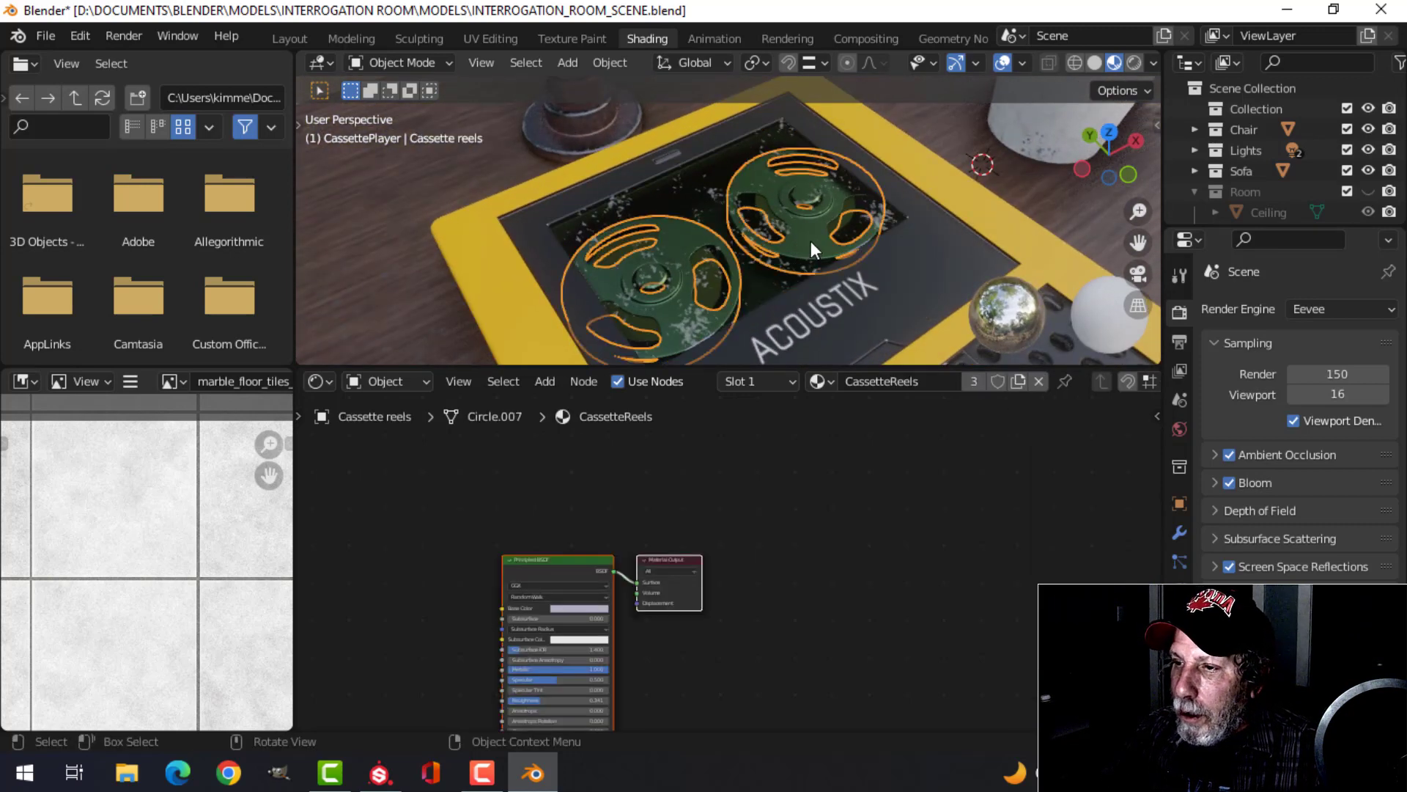
pyautogui.click(684, 192)
pyautogui.scroll(-3, 793, 297)
pyautogui.moveTo(895, 464); pyautogui.dragTo(721, 475, button='middle')
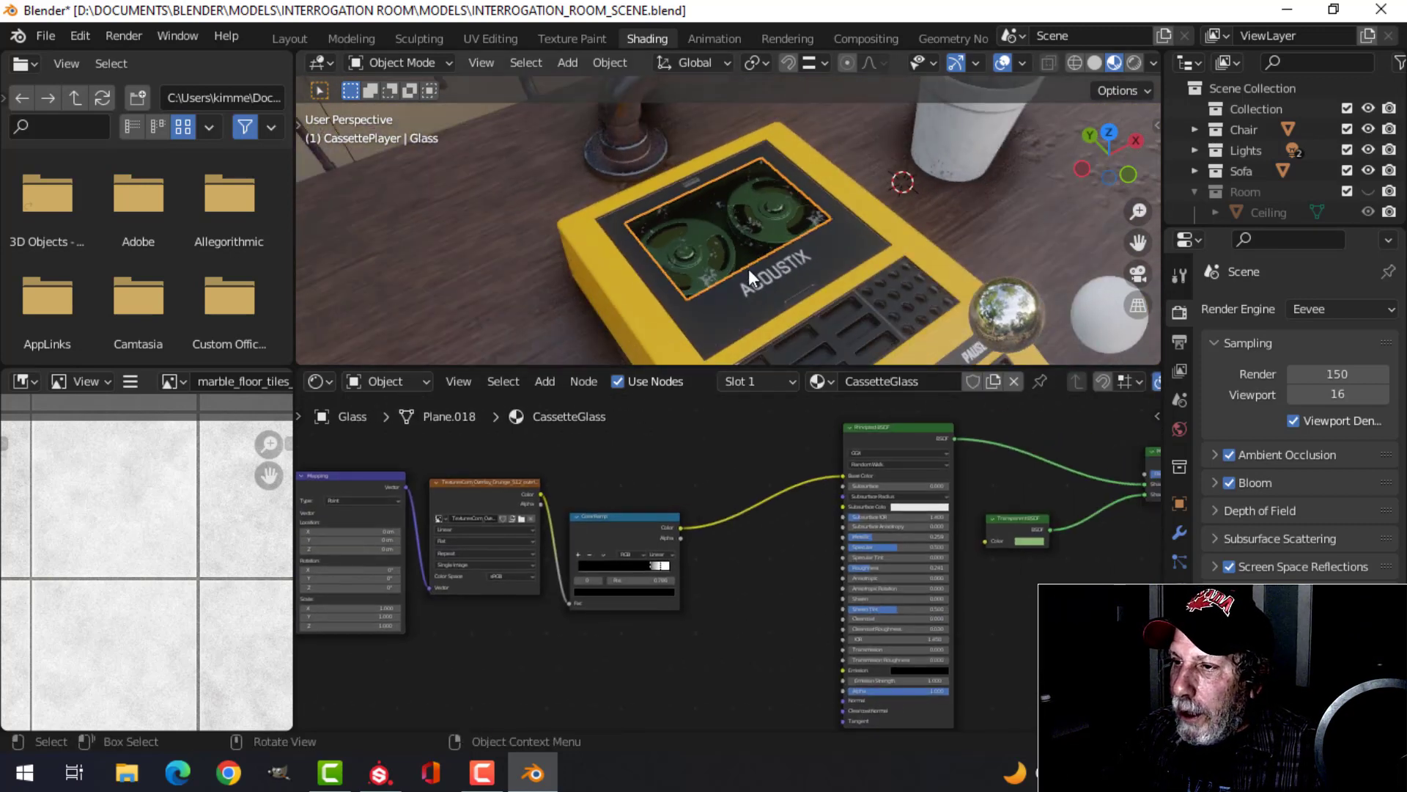
# Try a bluish tint on the glass's Transparent BSDF, settle on green at about H 0.274, S 0.653, and set the Mix Shader factor to 0.700.
pyautogui.scroll(3, 751, 269)
pyautogui.moveTo(1054, 569); pyautogui.dragTo(741, 543, button='middle')
pyautogui.scroll(5, 743, 542)
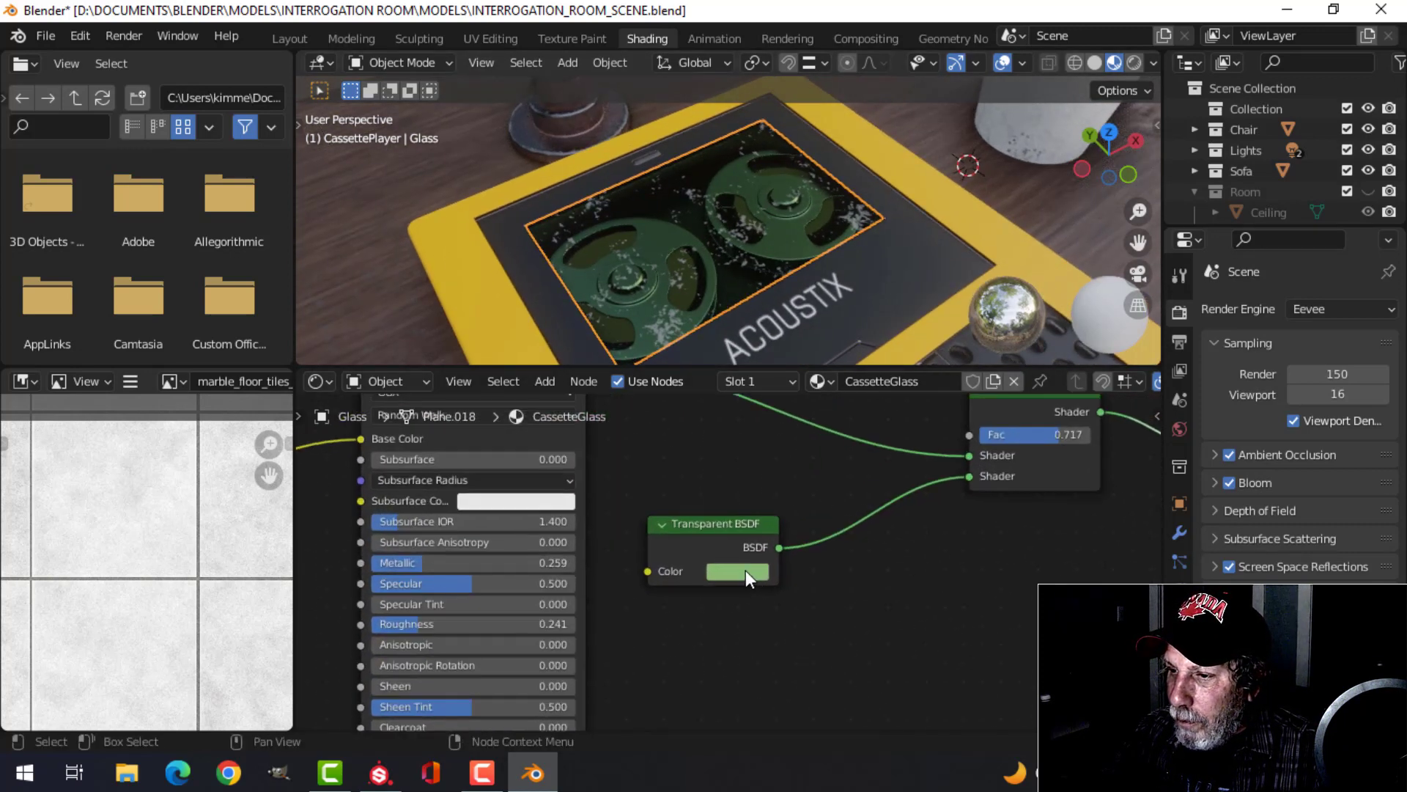
pyautogui.click(745, 570)
pyautogui.click(796, 363)
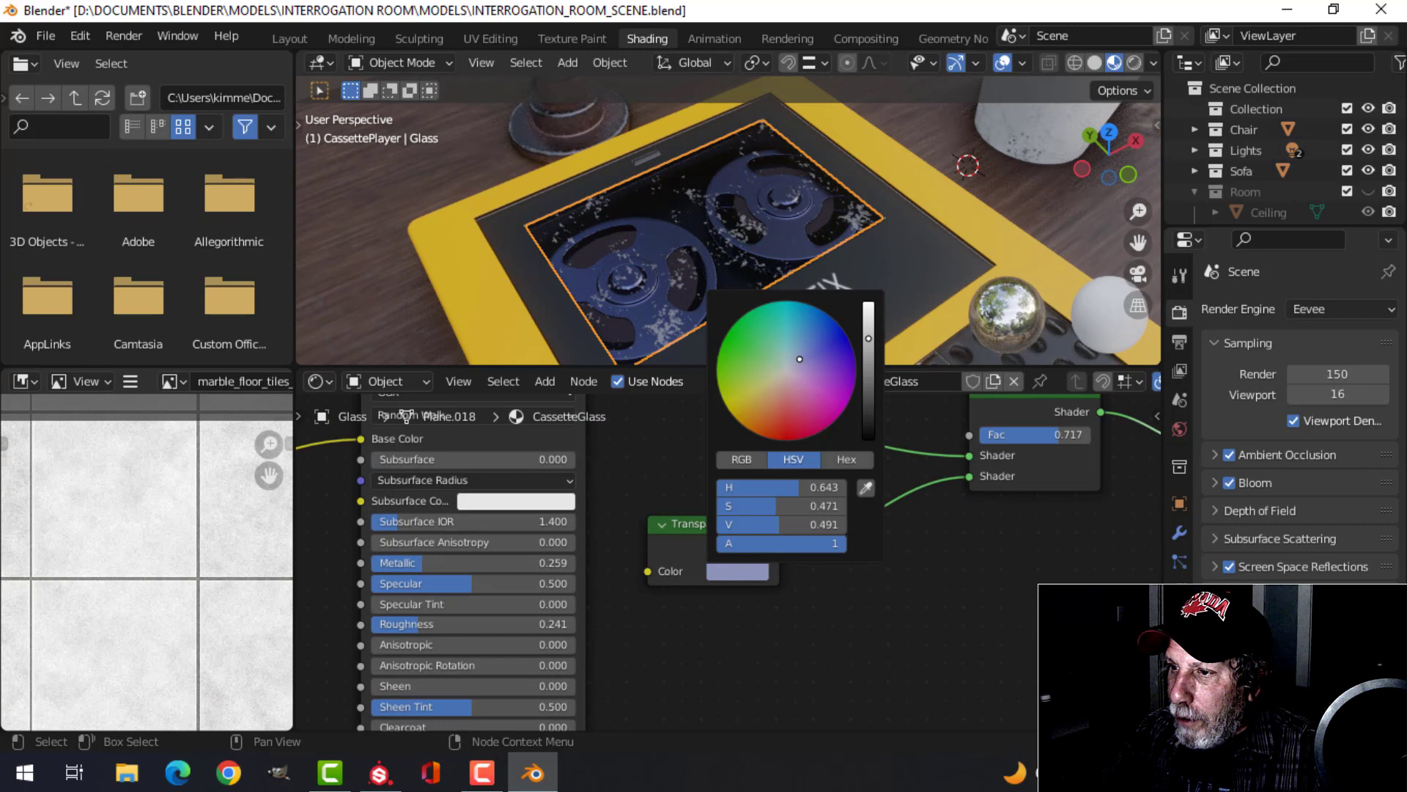
pyautogui.moveTo(798, 363); pyautogui.dragTo(778, 368)
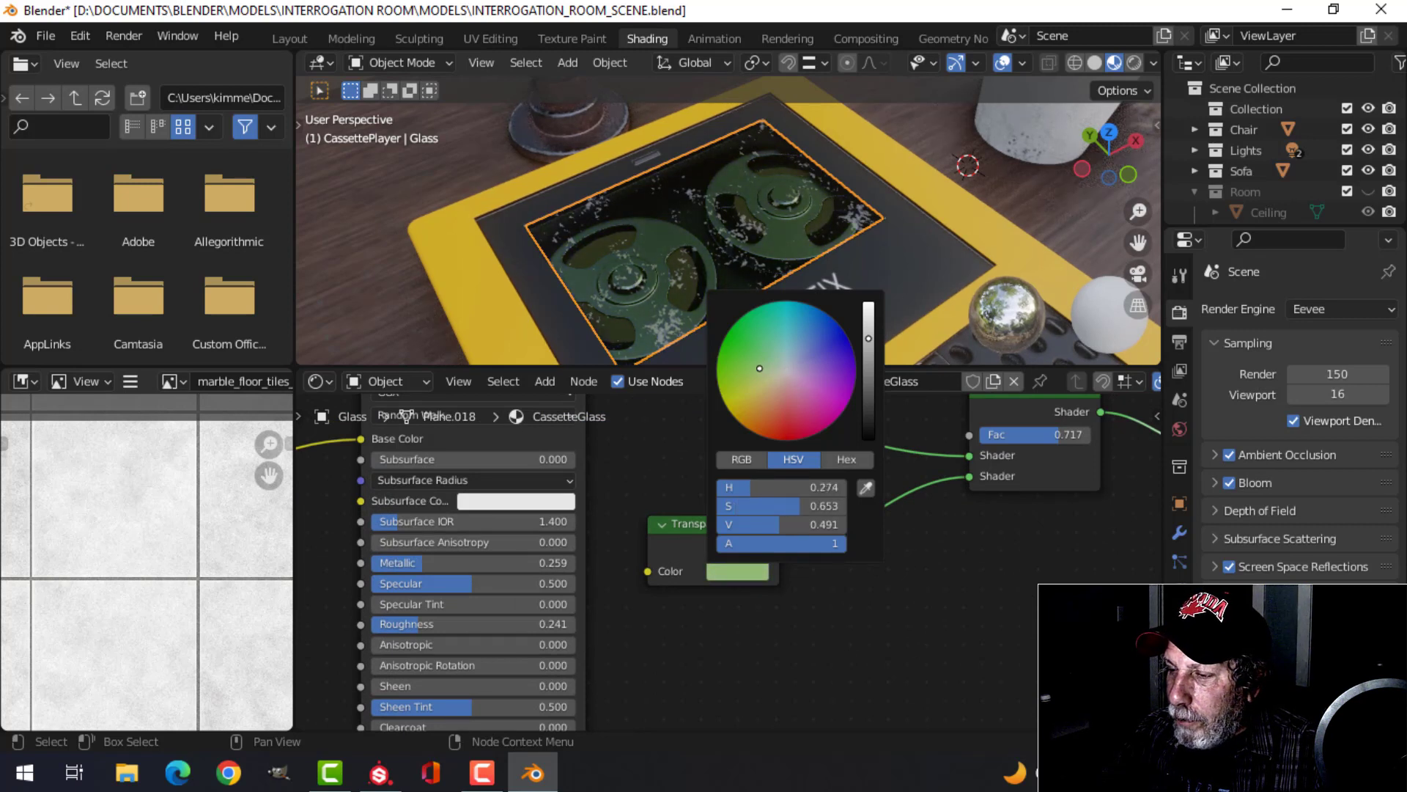
pyautogui.moveTo(1039, 433)
pyautogui.mouseDown()
pyautogui.moveTo(1013, 434)
pyautogui.moveTo(1037, 434)
pyautogui.mouseUp()
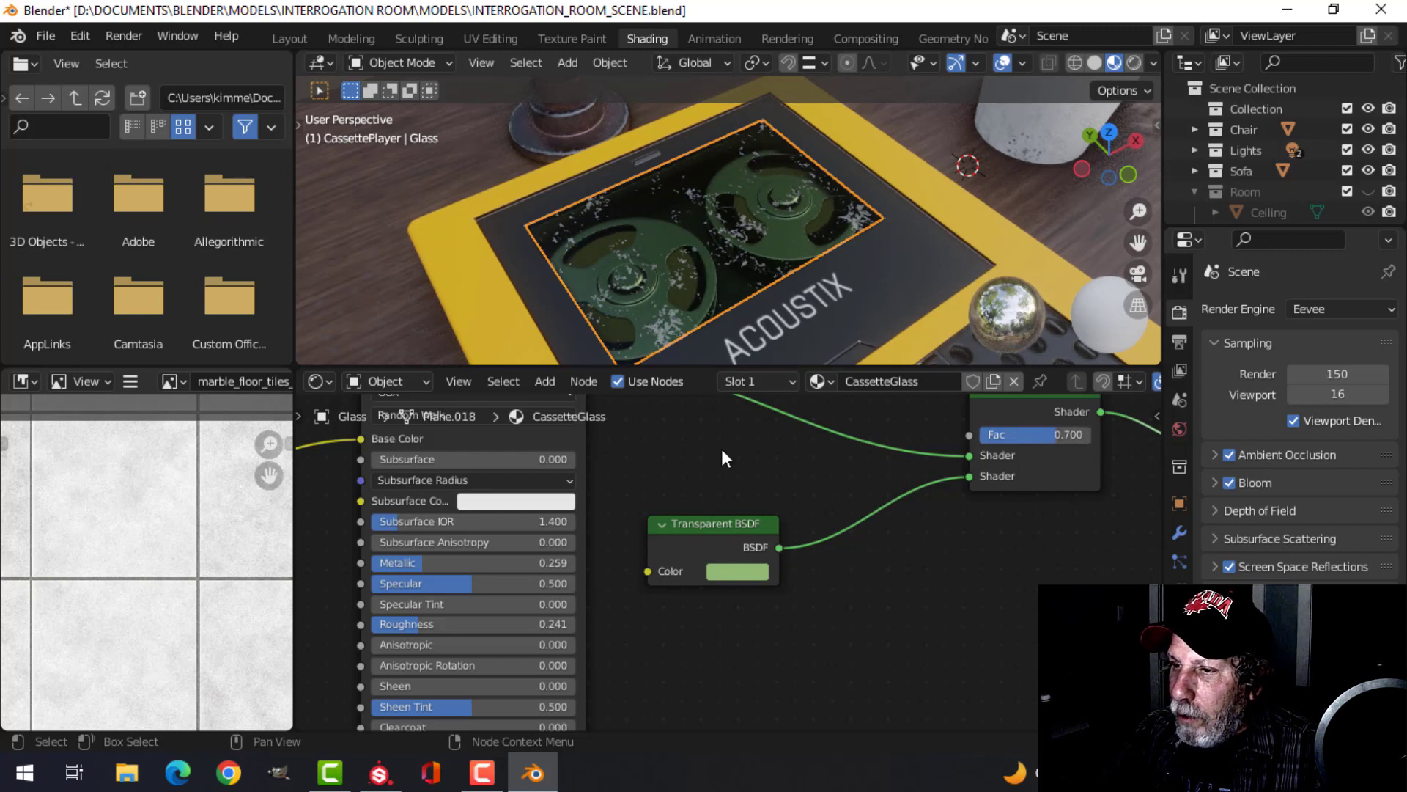
# Set the black stop of the glass material's ColorRamp to position 0.800.
pyautogui.scroll(-1, 721, 448)
pyautogui.moveTo(691, 468); pyautogui.dragTo(1068, 472, button='middle')
pyautogui.moveTo(616, 550); pyautogui.dragTo(851, 478, button='middle')
pyautogui.scroll(4, 678, 559)
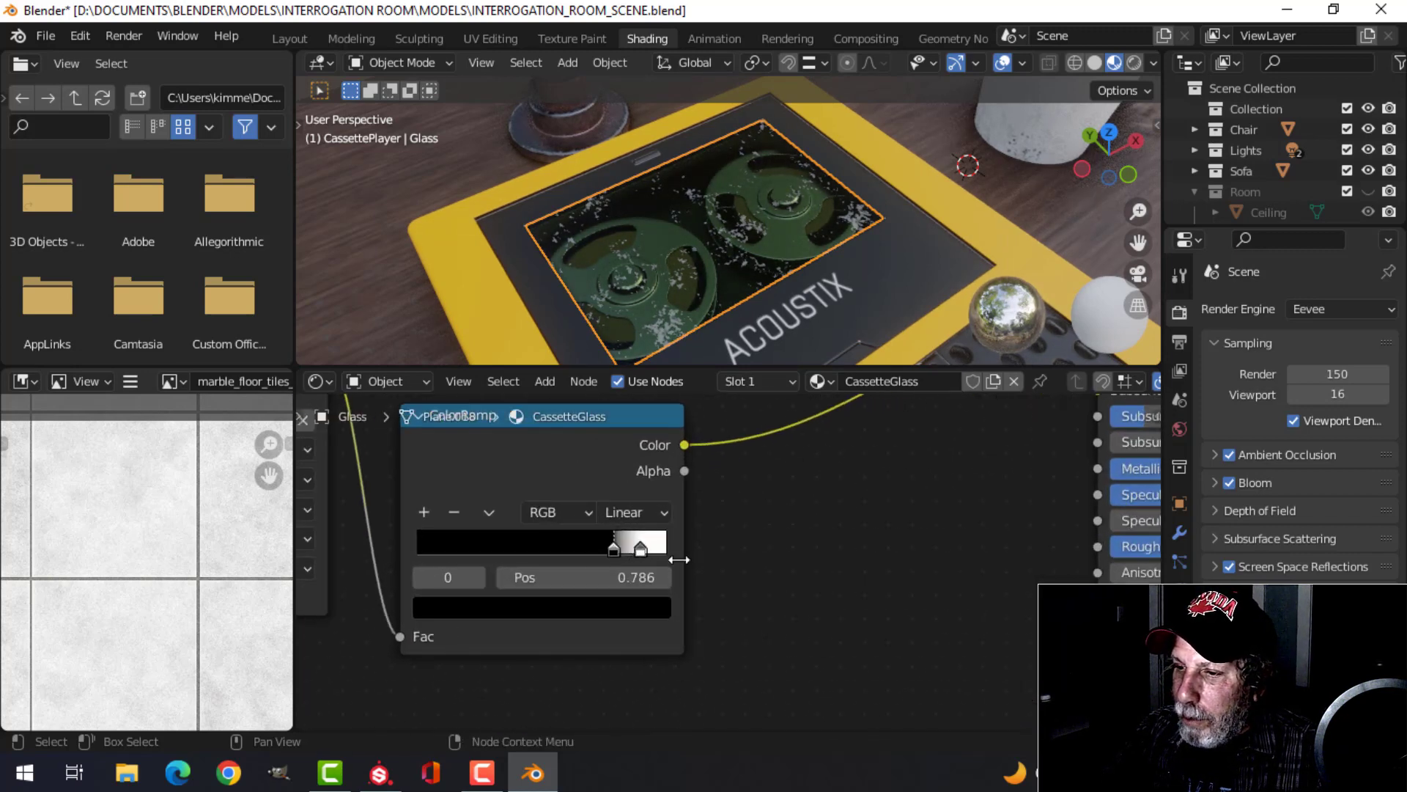
pyautogui.moveTo(612, 548)
pyautogui.mouseDown()
pyautogui.moveTo(555, 552)
pyautogui.moveTo(616, 548)
pyautogui.mouseUp()
pyautogui.moveTo(877, 239); pyautogui.dragTo(878, 266, button='middle')
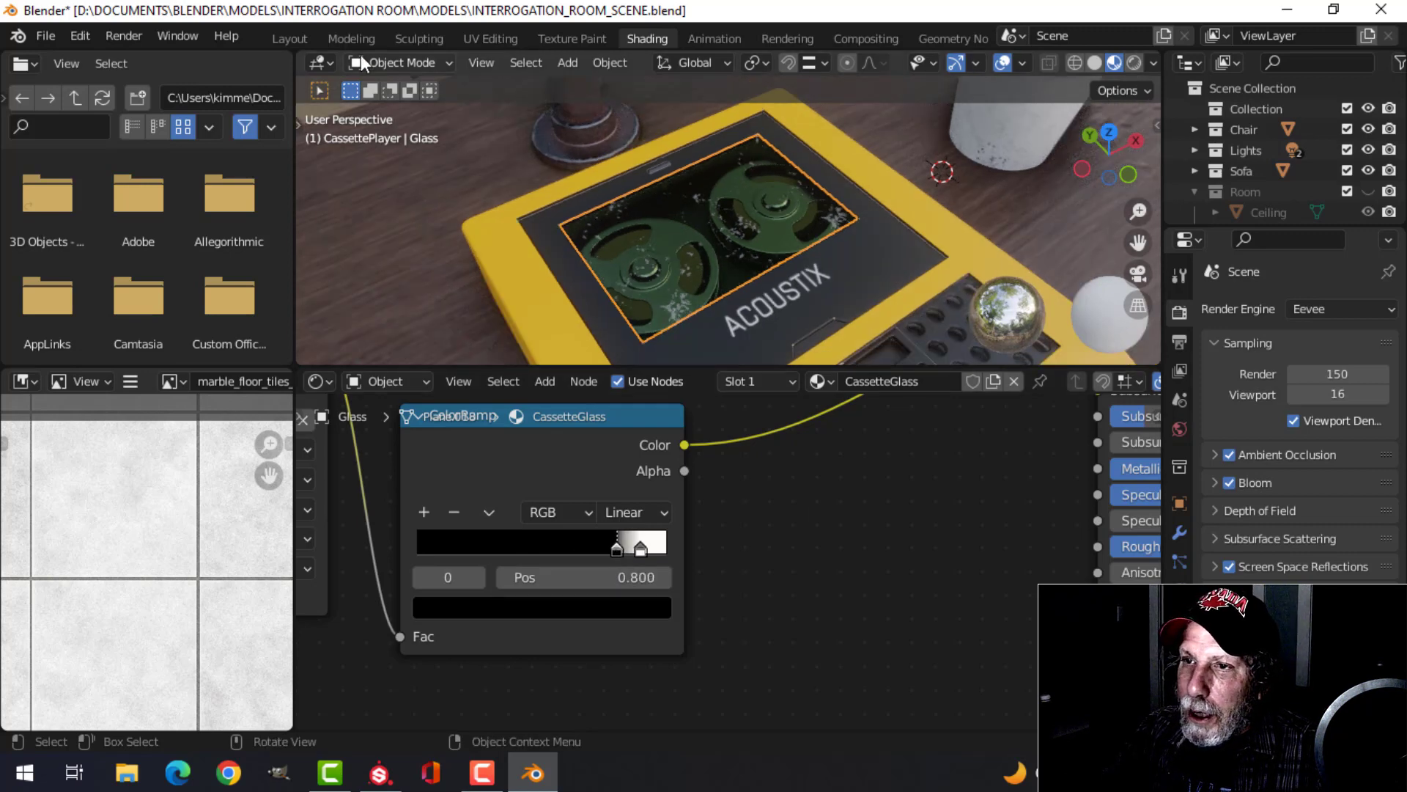
# Hide the glass object in the Layout workspace to expose the cassette reels.
pyautogui.click(290, 38)
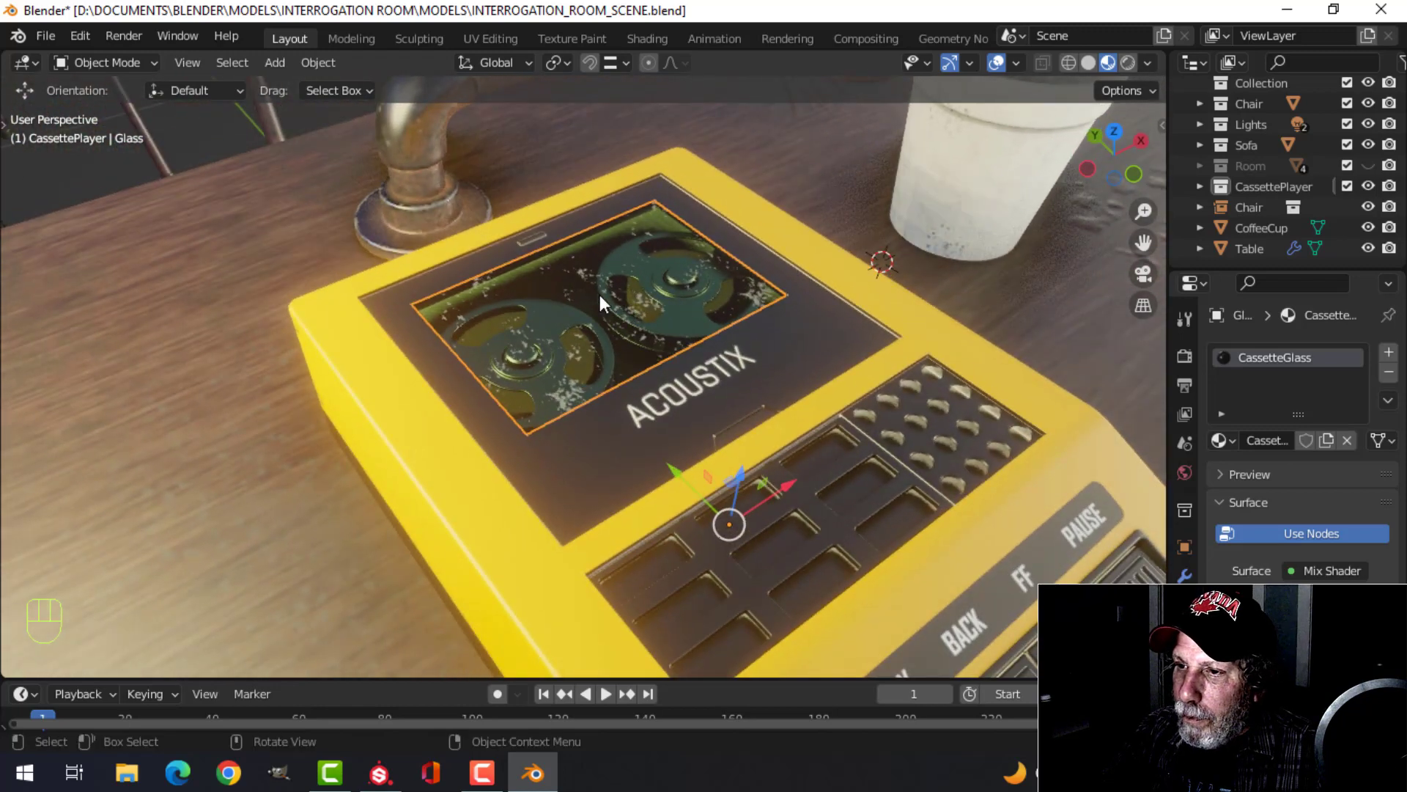
pyautogui.click(599, 294)
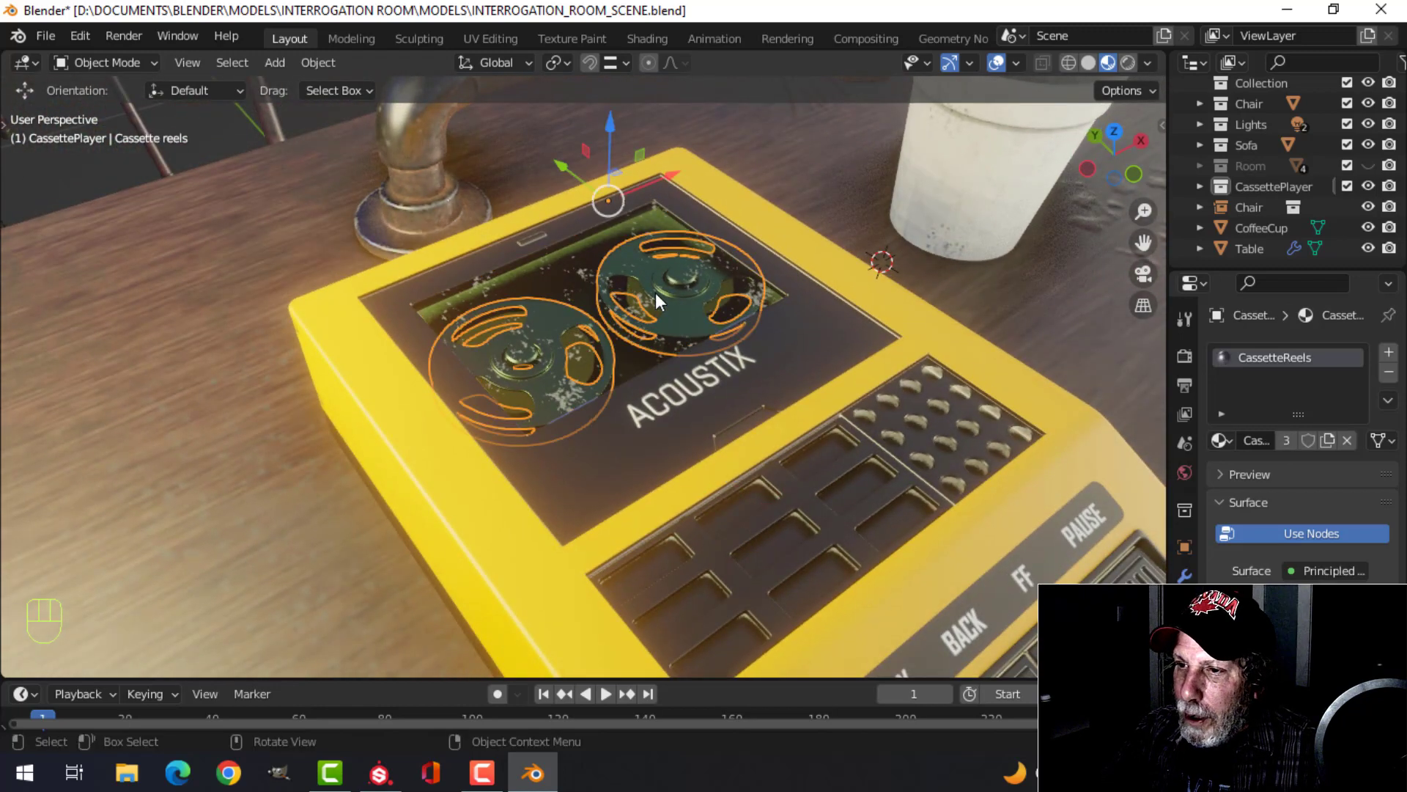
pyautogui.click(530, 266)
pyautogui.press('h')
pyautogui.scroll(4, 571, 308)
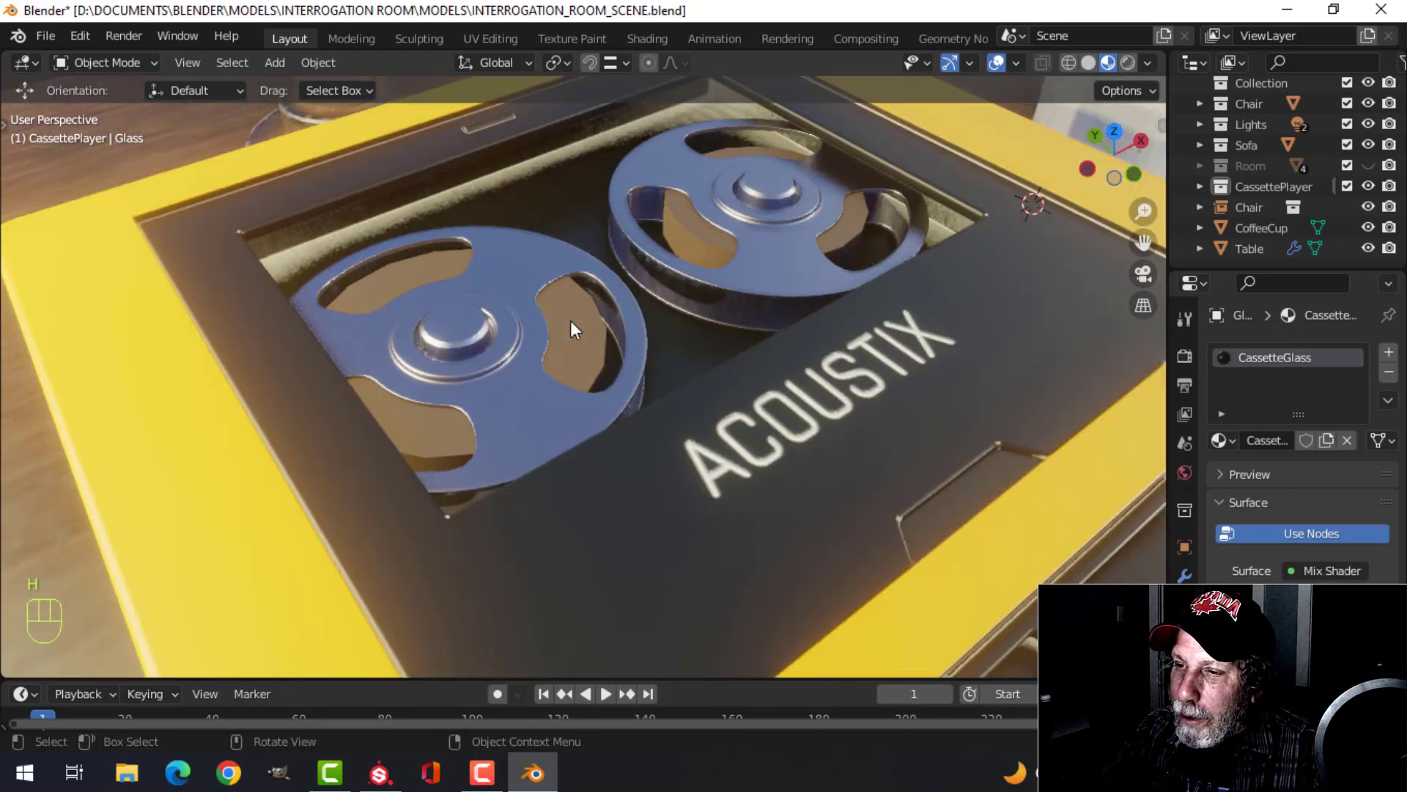
pyautogui.moveTo(570, 320)
pyautogui.mouseDown(button='middle')
pyautogui.moveTo(562, 271)
pyautogui.moveTo(561, 343)
pyautogui.moveTo(579, 340)
pyautogui.mouseUp(button='middle')
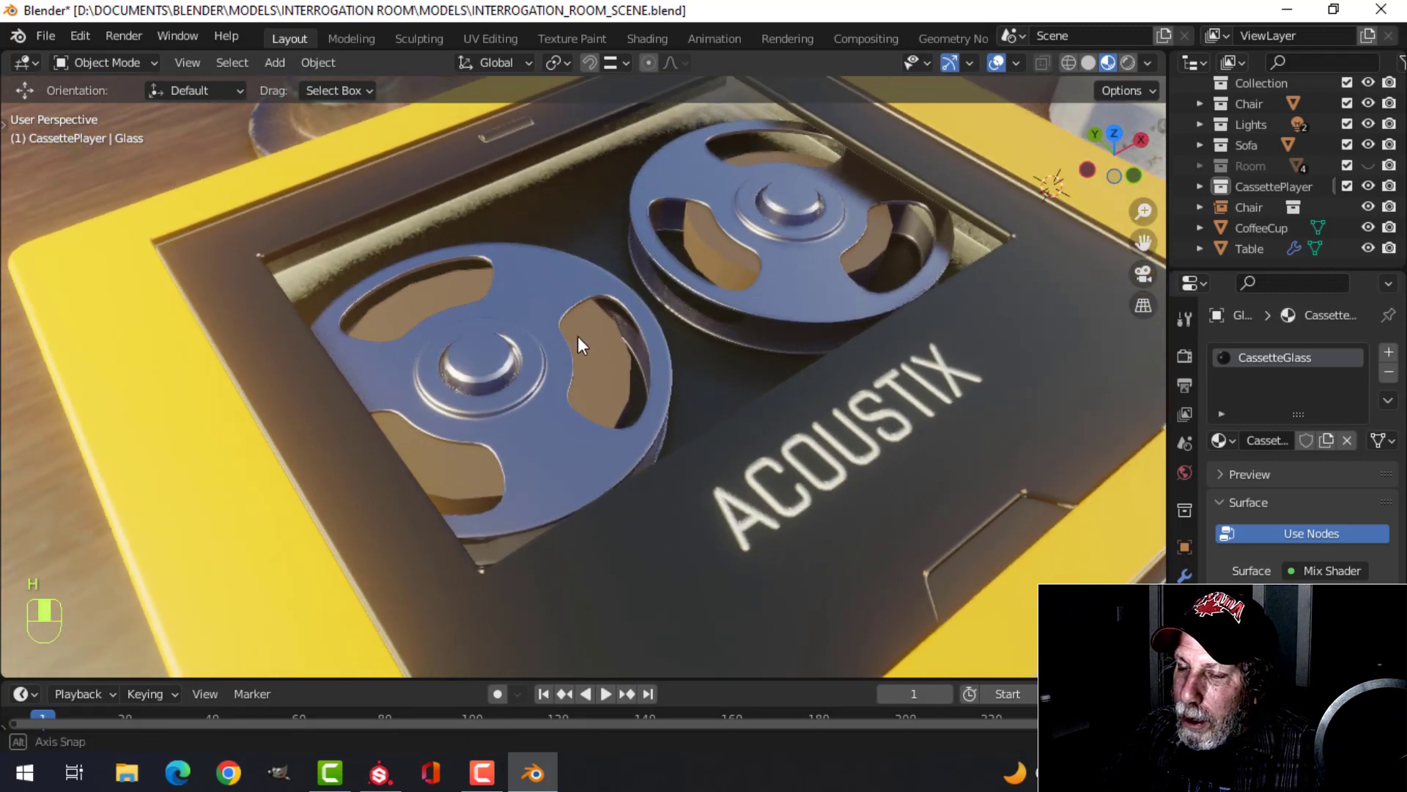
# Inspect the cassette reels' mesh in Edit Mode, return to Object Mode and deselect everything.
pyautogui.click(491, 358)
pyautogui.press('Tab')
pyautogui.press('Tab')
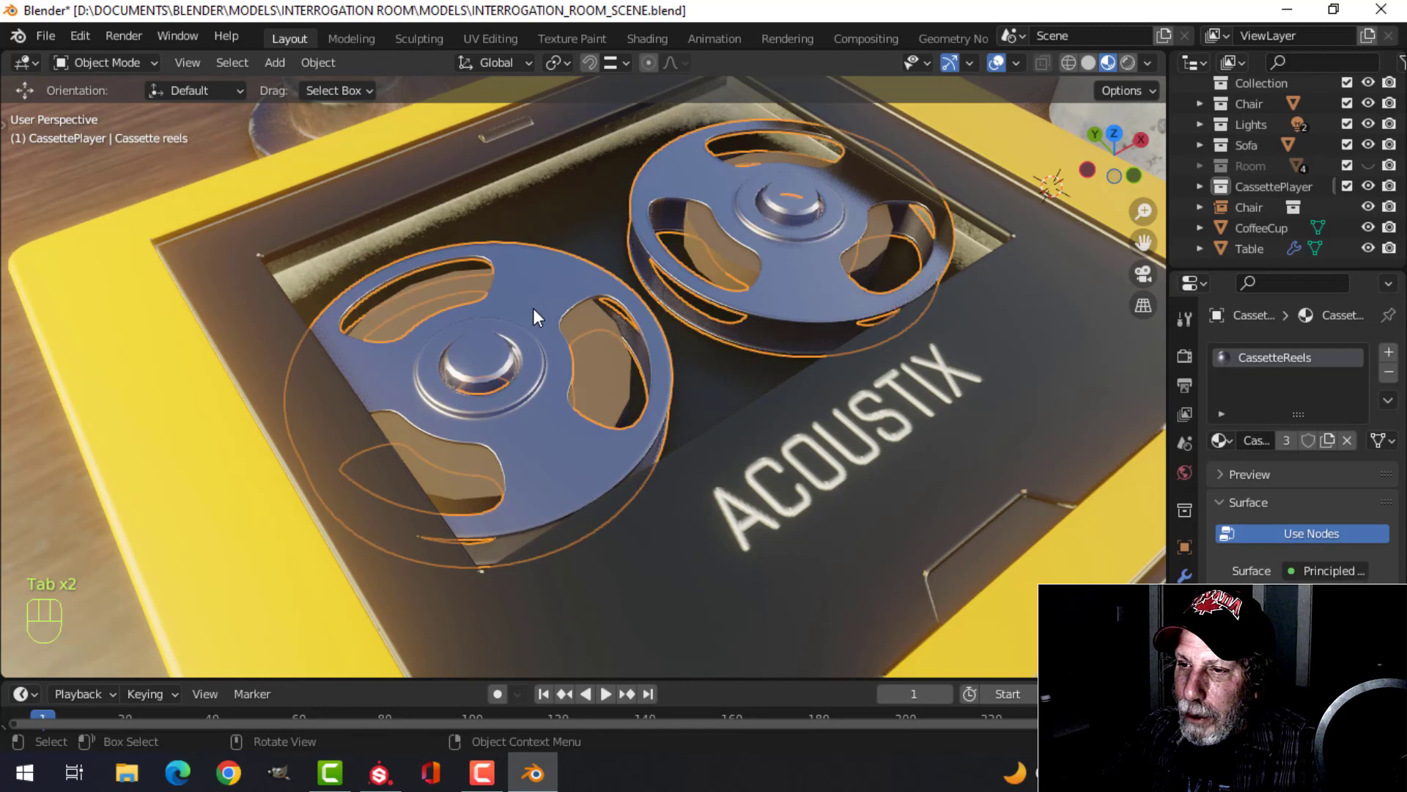
pyautogui.press('Tab')
pyautogui.scroll(3, 418, 396)
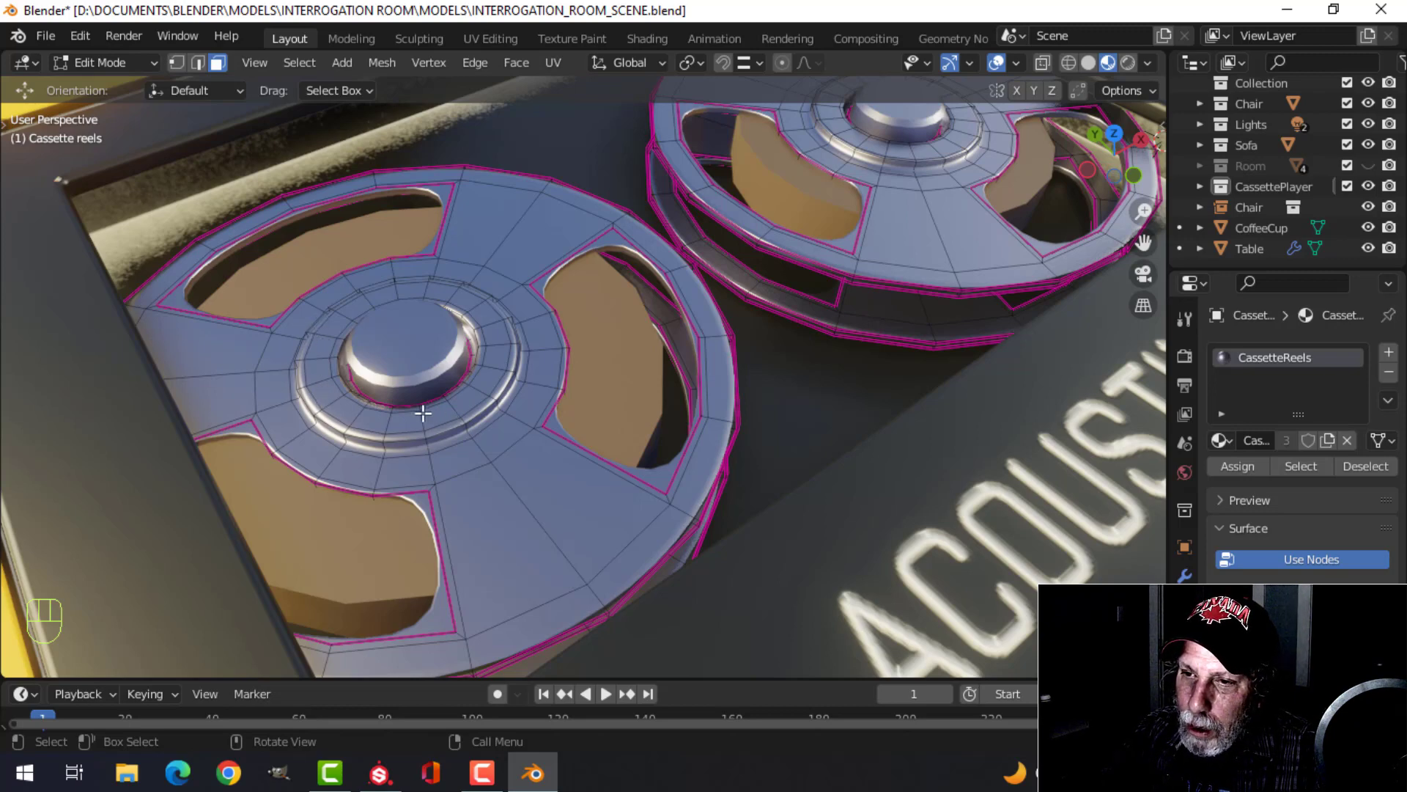
pyautogui.scroll(-5, 421, 408)
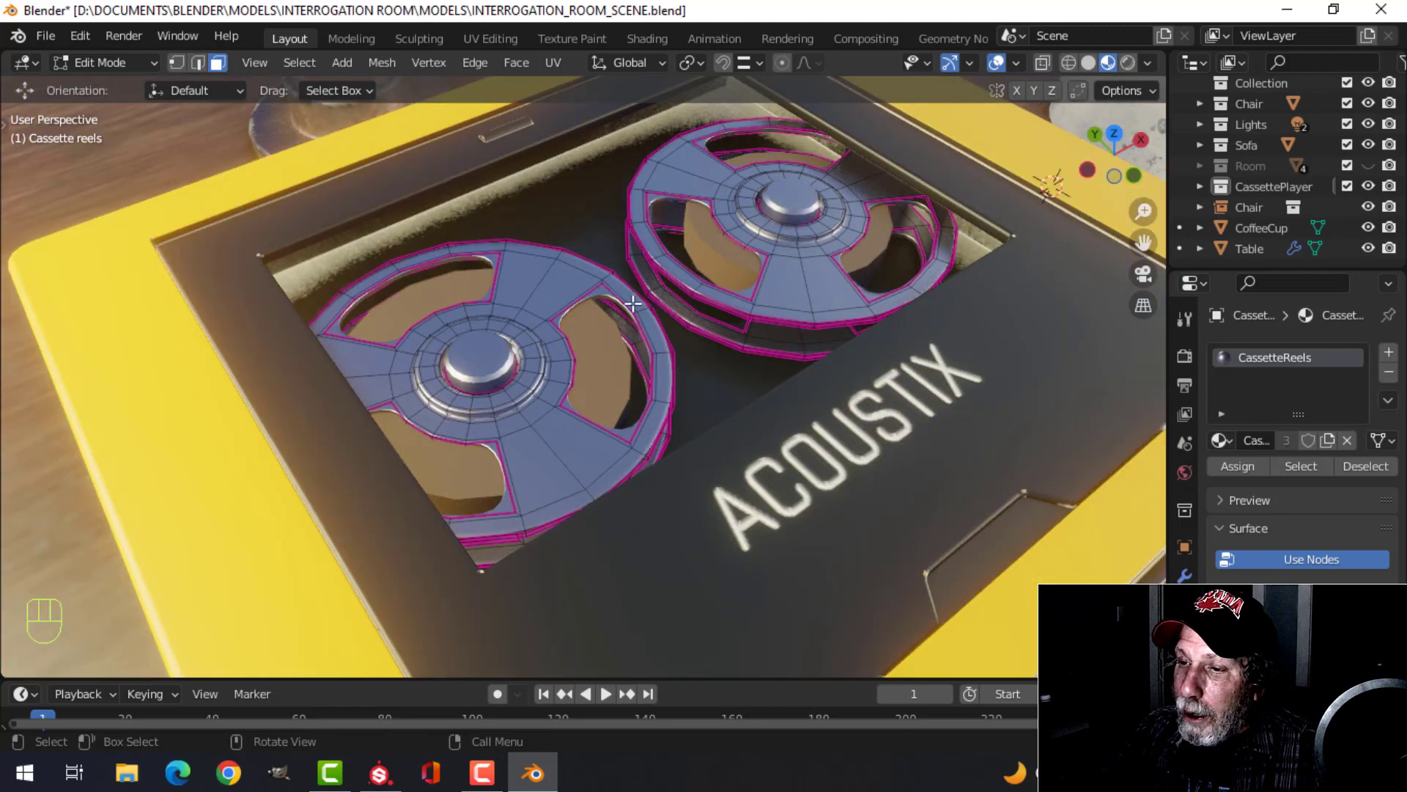
pyautogui.press('Tab')
pyautogui.scroll(-2, 620, 323)
pyautogui.hotkey('alt', 'a')
# Examine the uncovered reels and the cassette tape from several angles, and check their assigned materials.
pyautogui.moveTo(620, 324); pyautogui.dragTo(595, 349, button='middle')
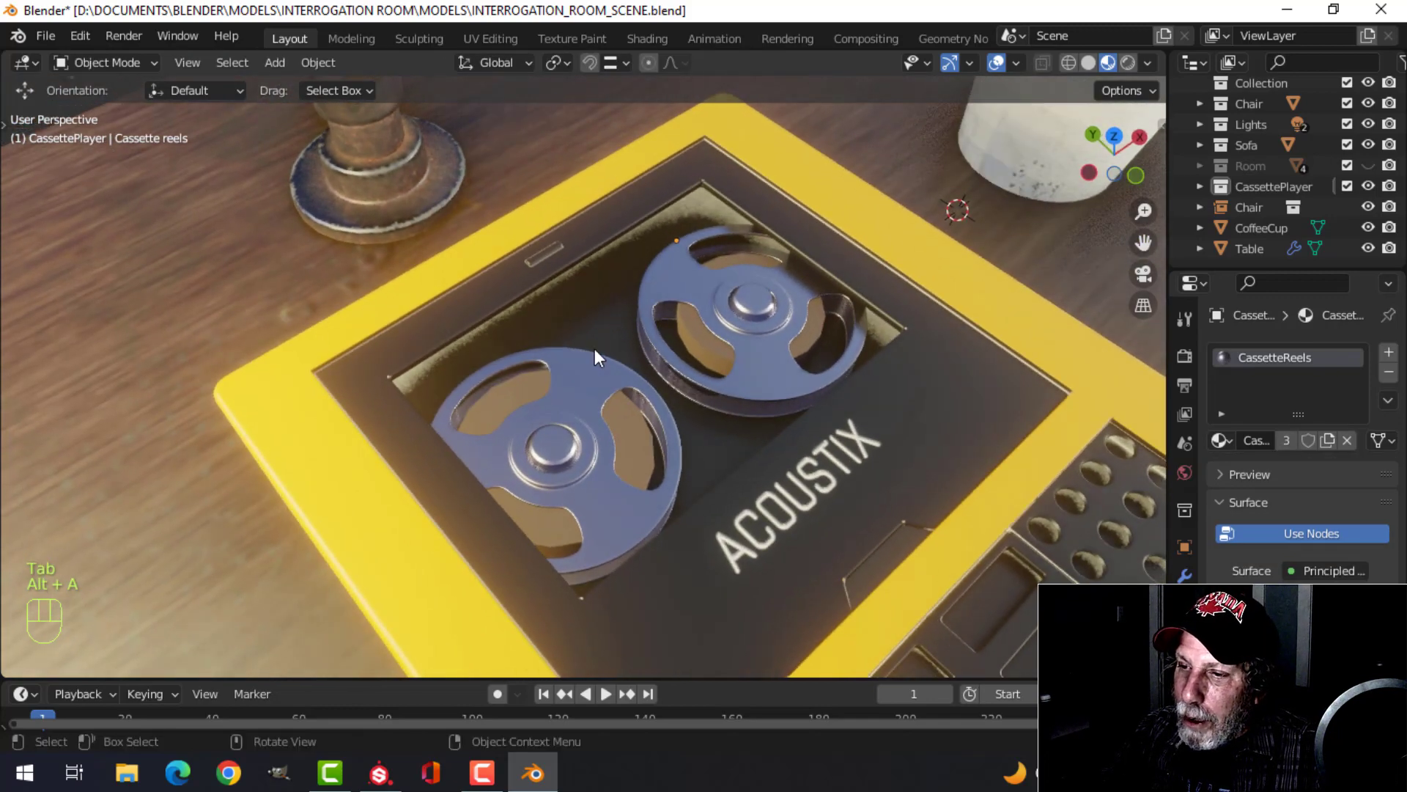
pyautogui.scroll(2, 588, 373)
pyautogui.click(667, 373)
pyautogui.scroll(-3, 644, 380)
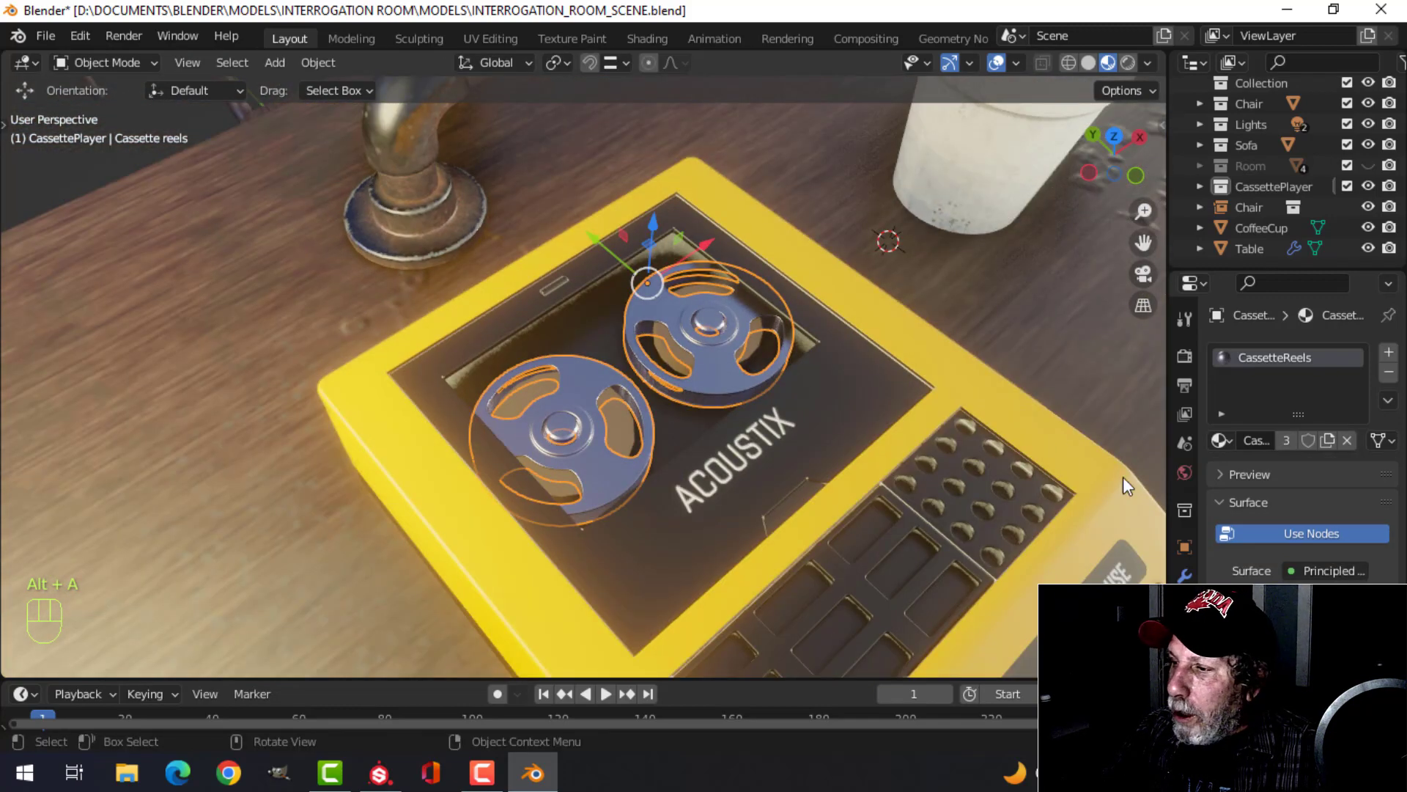
pyautogui.scroll(-3, 649, 406)
pyautogui.moveTo(562, 388); pyautogui.dragTo(823, 323, button='middle')
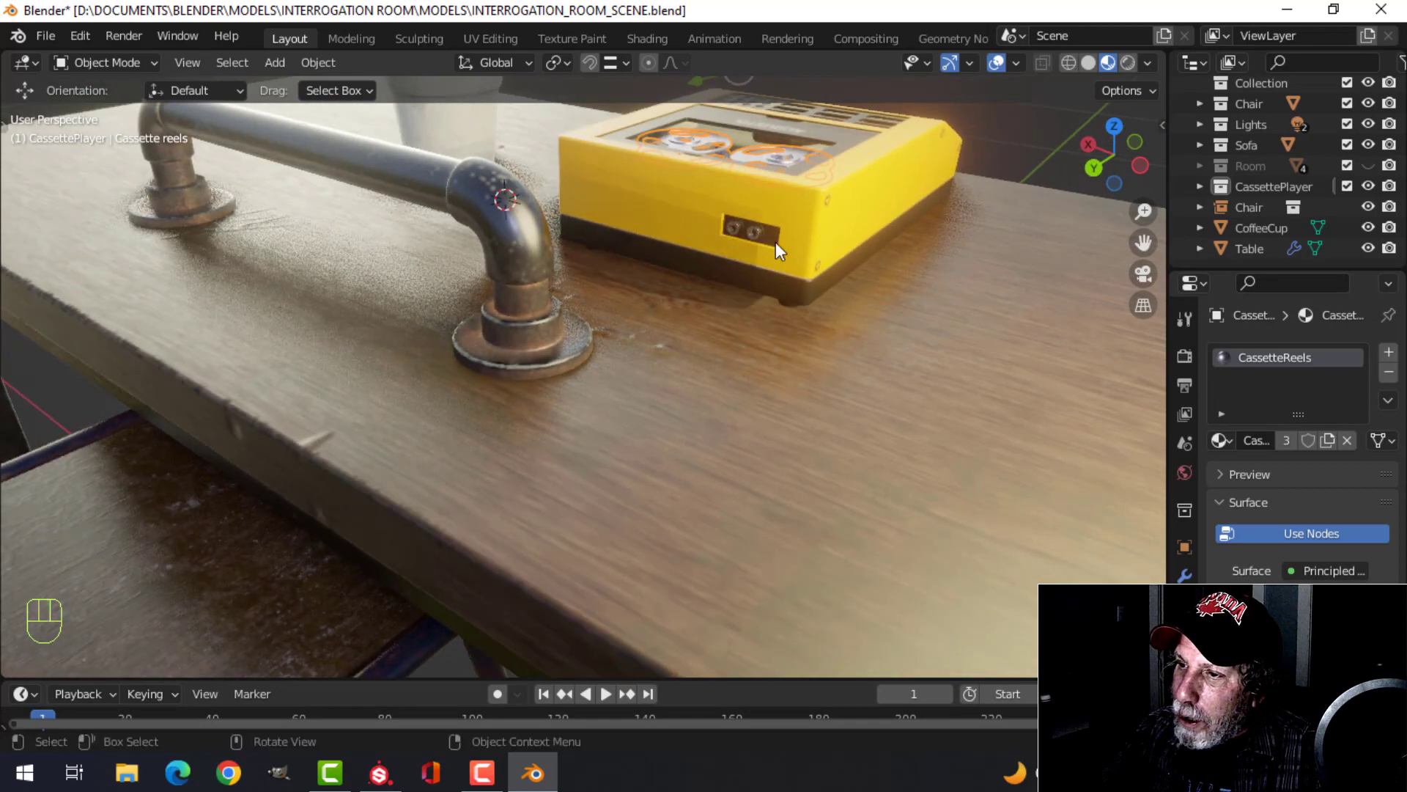
pyautogui.moveTo(864, 262); pyautogui.dragTo(592, 314, button='middle')
pyautogui.scroll(3, 593, 313)
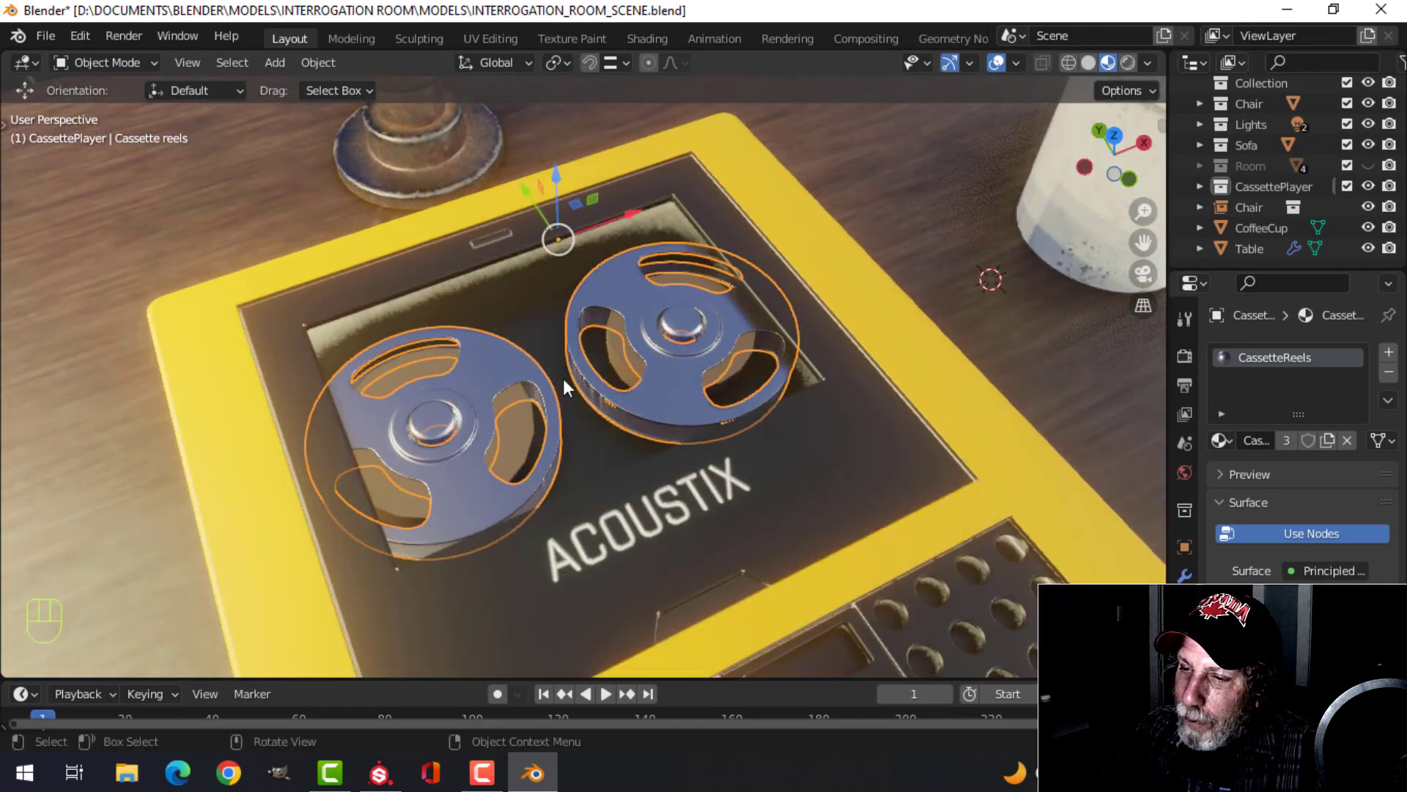
pyautogui.click(525, 425)
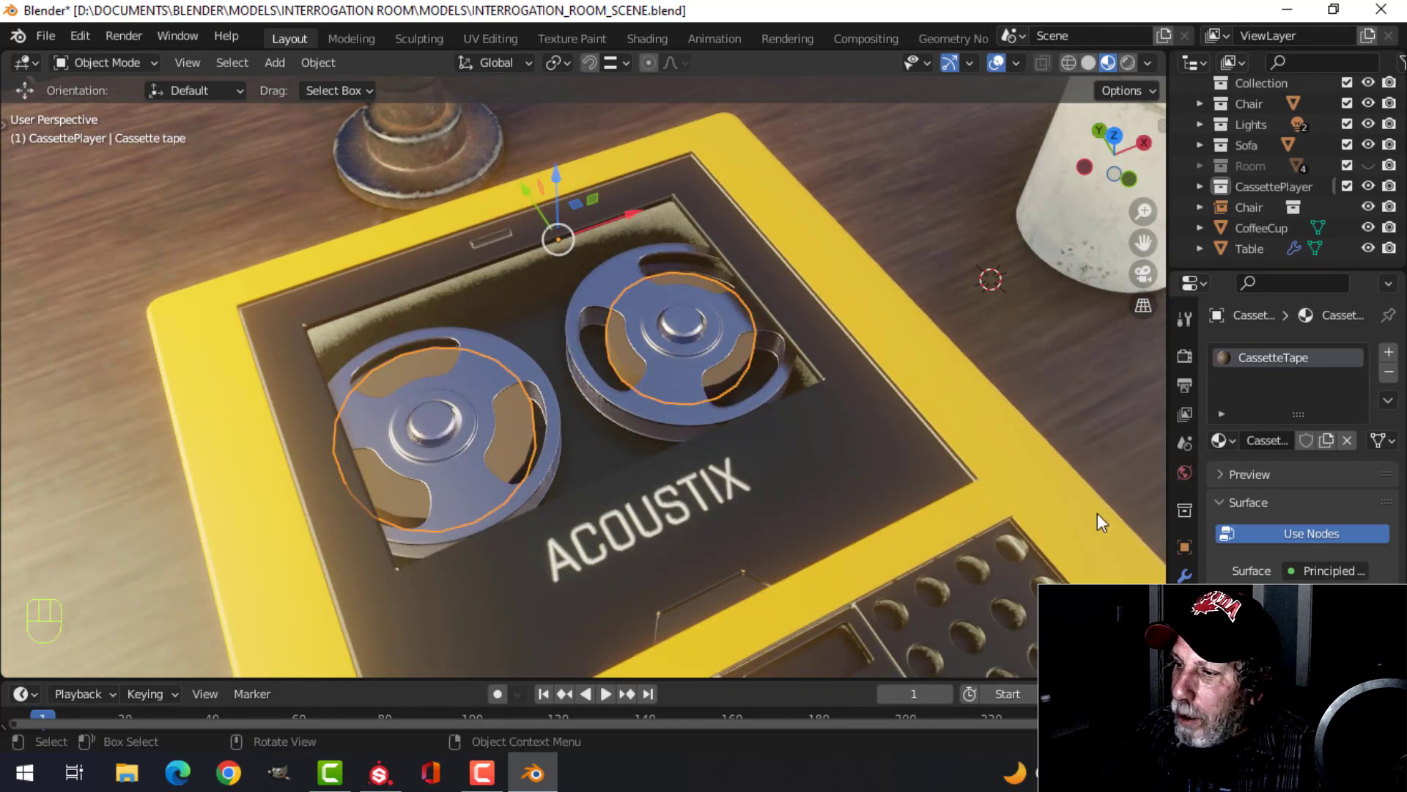
pyautogui.scroll(-2, 728, 470)
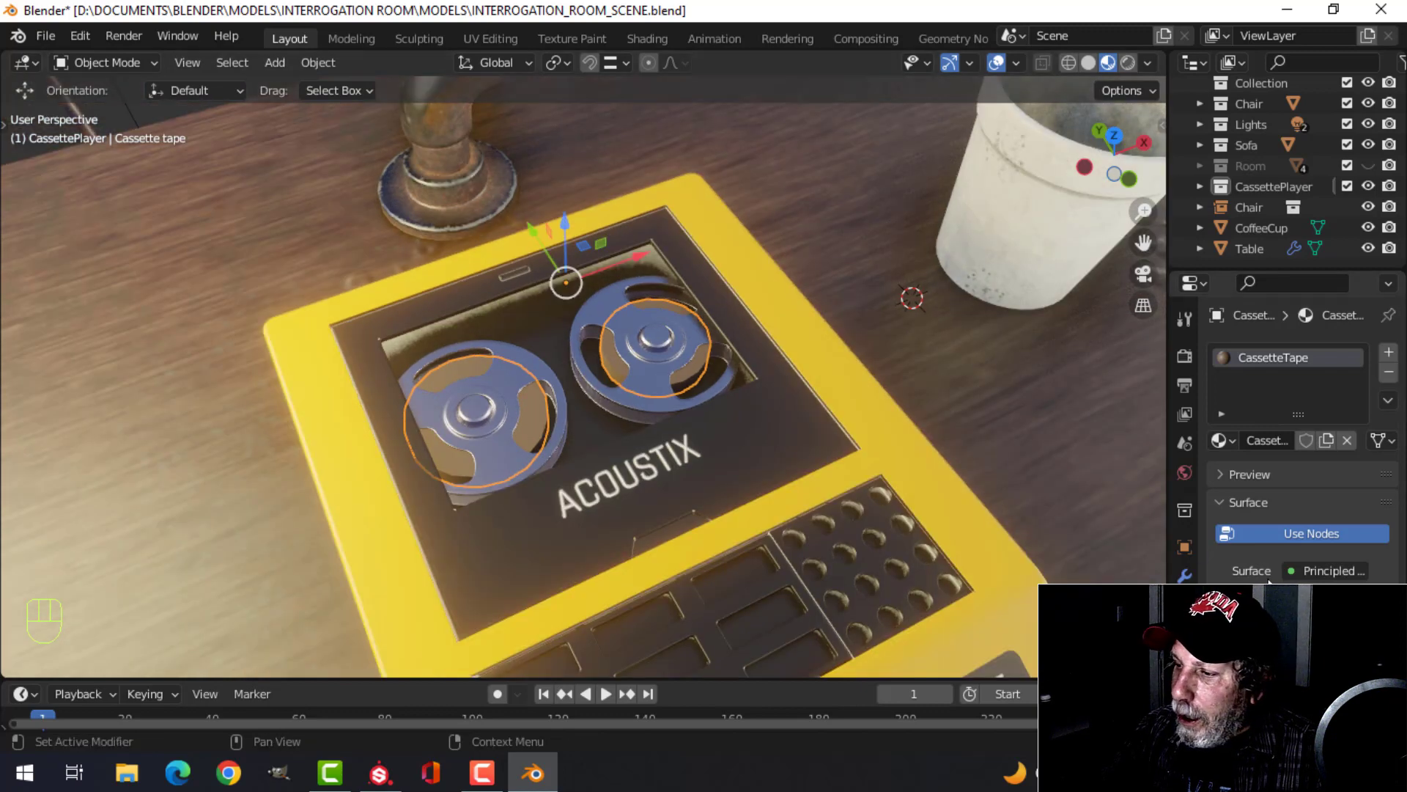
# Unhide the glass, deselect everything and examine the cassette player's top and buttons from different angles.
pyautogui.hotkey('alt', 'h')
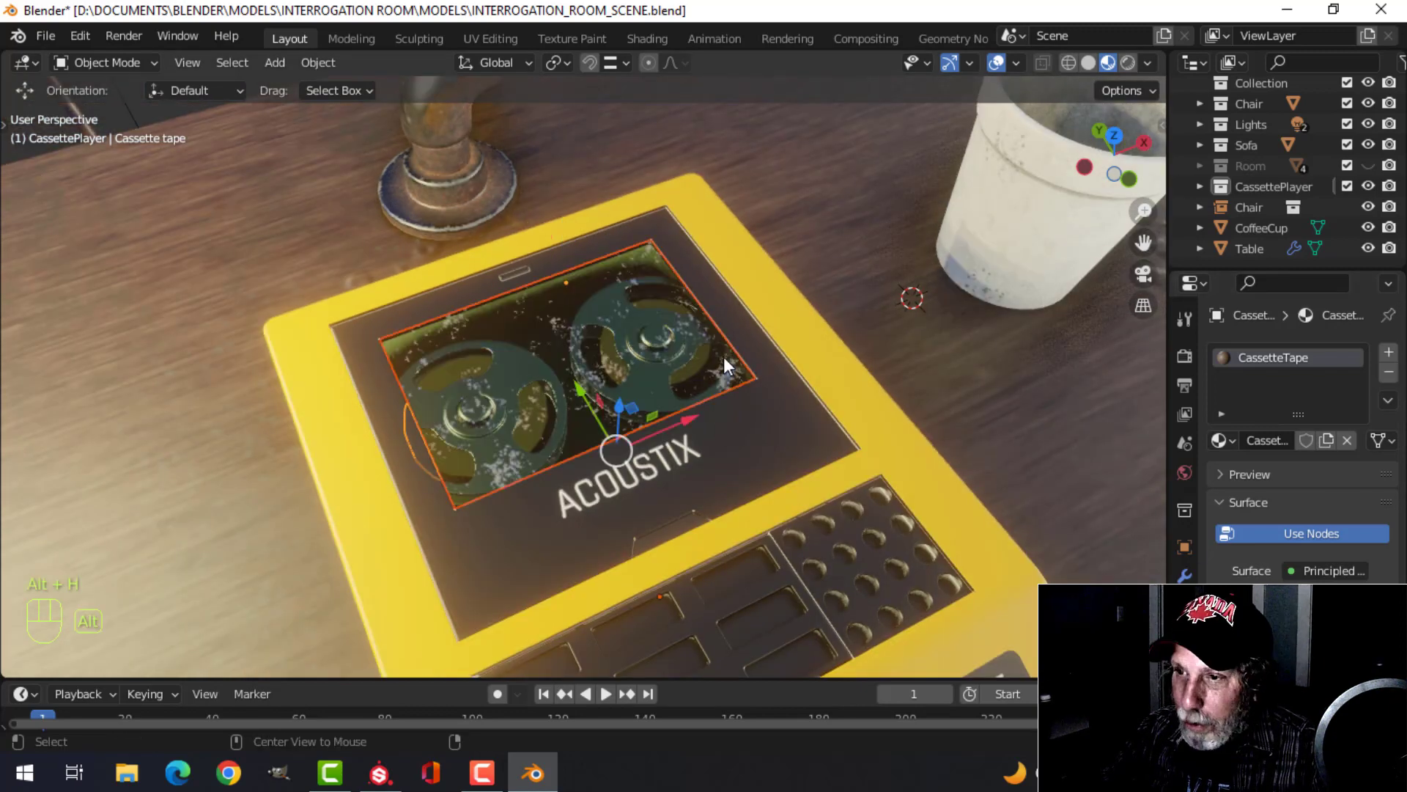
pyautogui.hotkey('alt', 'a')
pyautogui.scroll(-3, 672, 363)
pyautogui.moveTo(659, 371)
pyautogui.keyDown('shift'); pyautogui.mouseDown(button='middle')
pyautogui.moveTo(685, 355)
pyautogui.moveTo(628, 323)
pyautogui.moveTo(597, 330)
pyautogui.moveTo(658, 332)
pyautogui.moveTo(653, 358)
pyautogui.mouseUp(button='middle'); pyautogui.keyUp('shift')
pyautogui.scroll(4, 571, 335)
pyautogui.scroll(-4, 547, 339)
pyautogui.scroll(3, 661, 371)
pyautogui.scroll(-2, 675, 396)
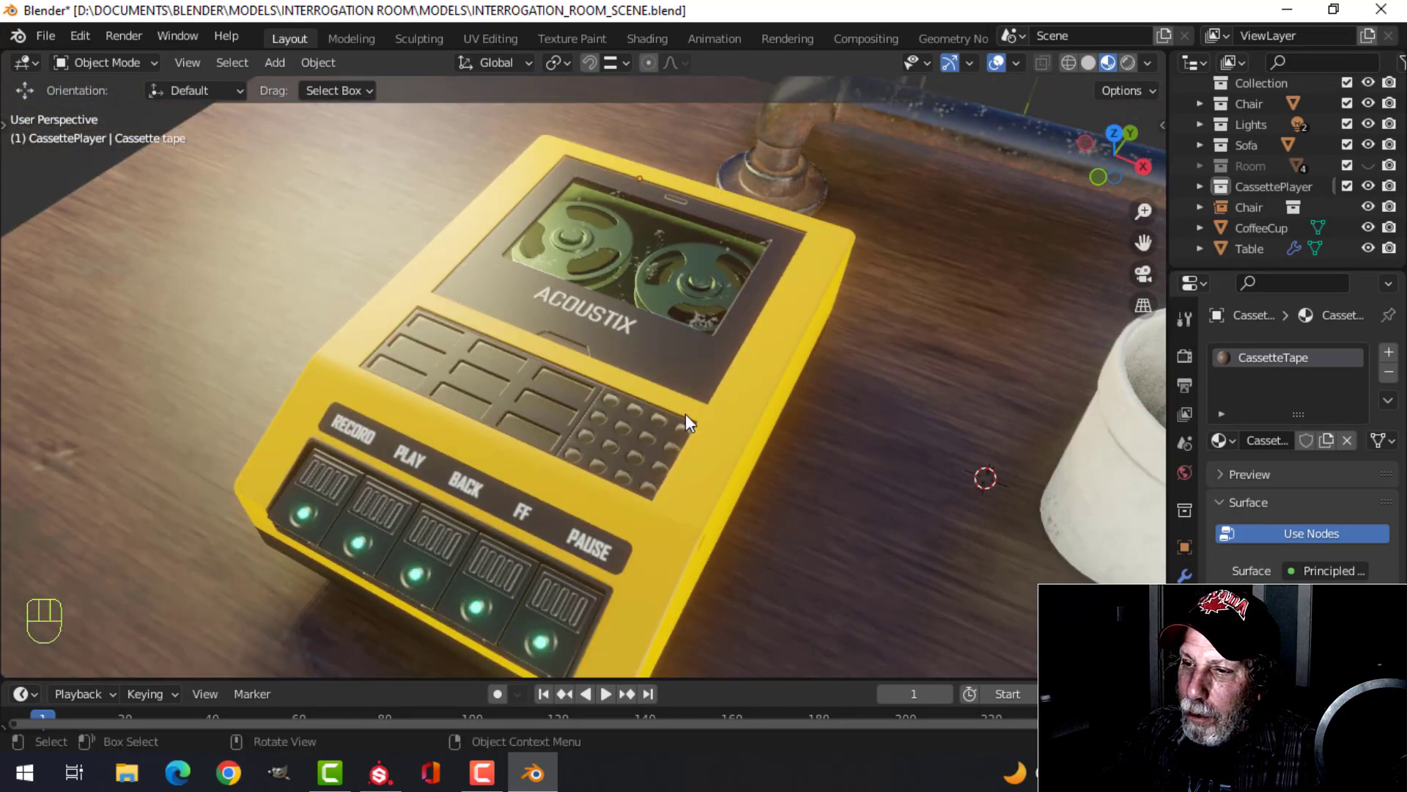
pyautogui.keyDown('shift'); pyautogui.moveTo(685, 414); pyautogui.dragTo(651, 368, button='middle'); pyautogui.keyUp('shift')
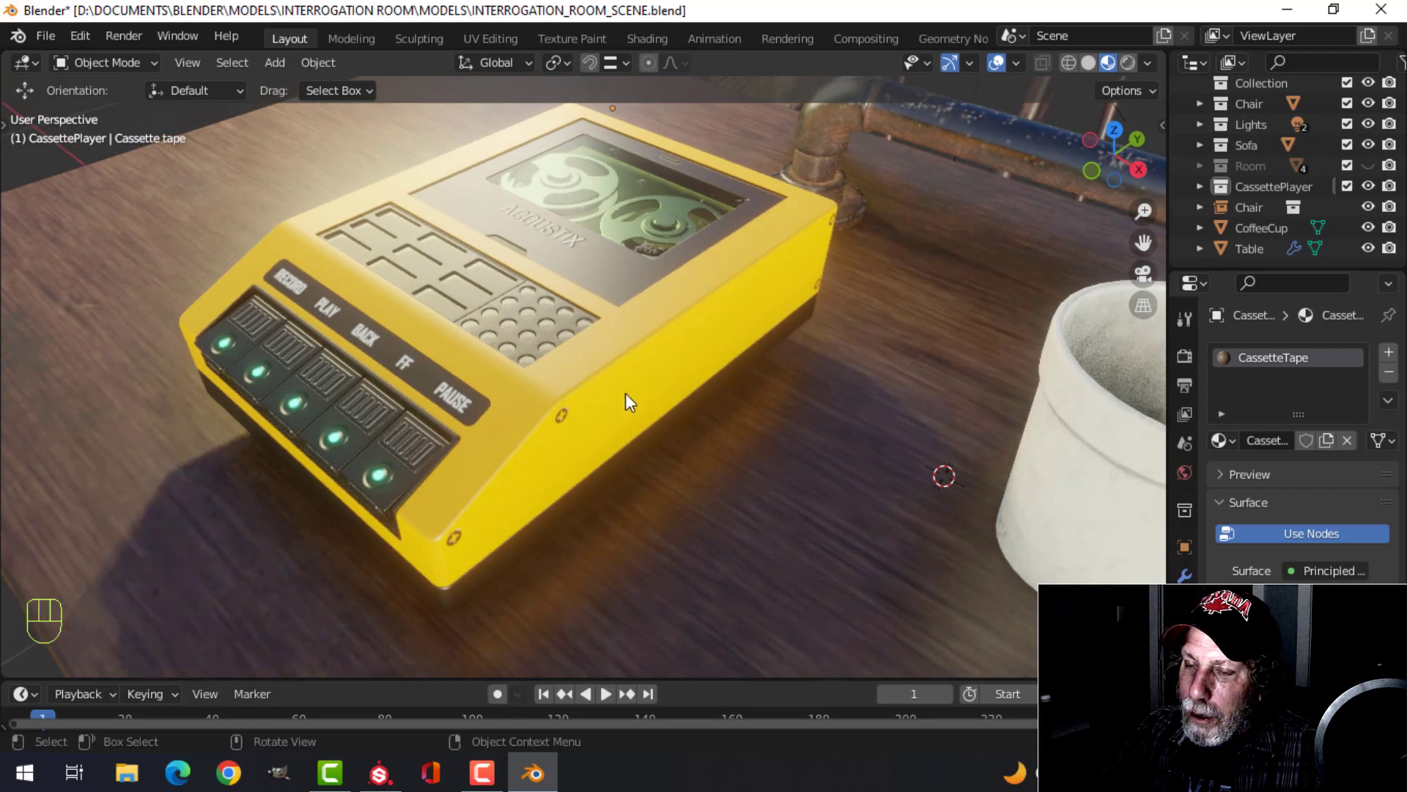
# Examine the screws on the yellow side of the player's case up close.
pyautogui.moveTo(508, 451); pyautogui.dragTo(643, 381, button='middle')
pyautogui.scroll(6, 777, 354)
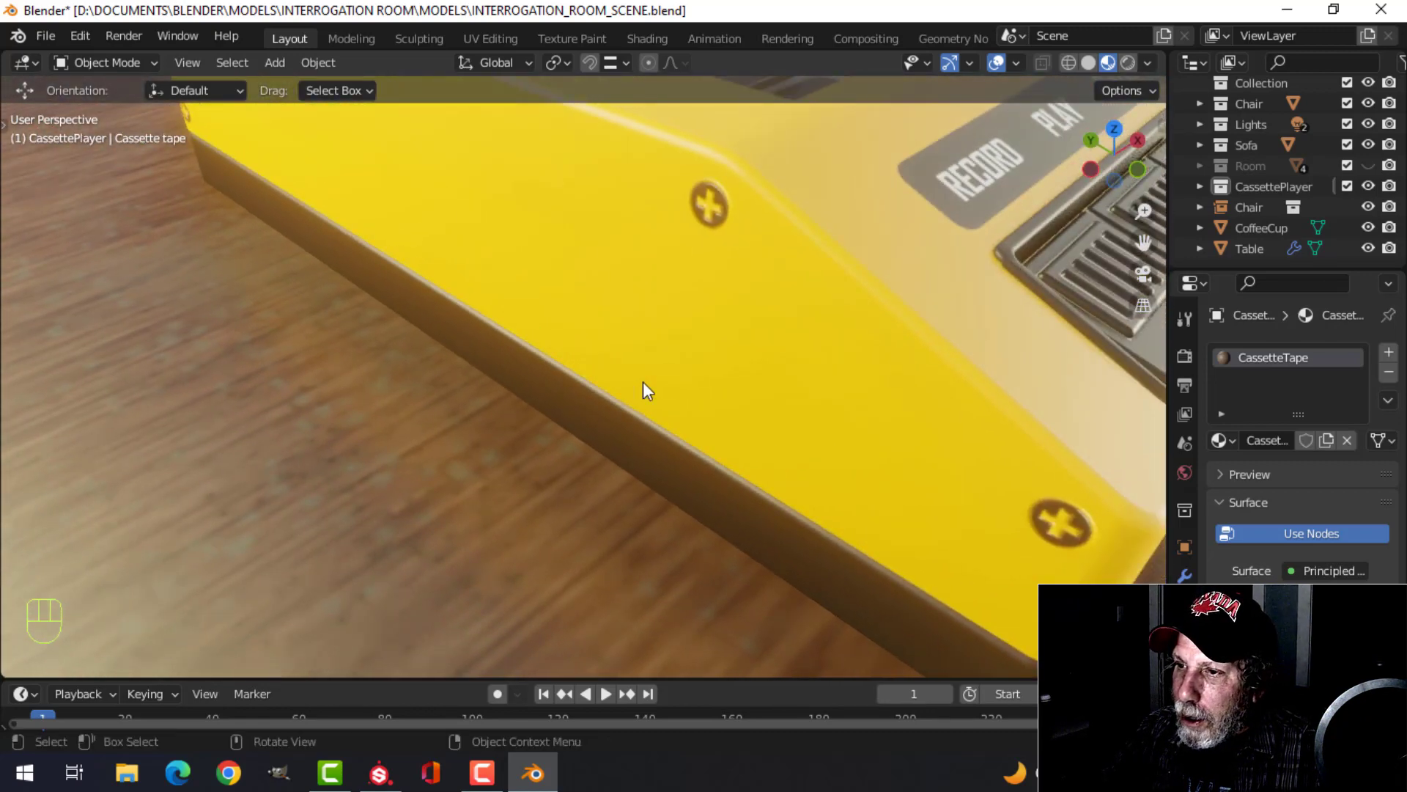
pyautogui.scroll(-3, 645, 378)
pyautogui.scroll(3, 693, 289)
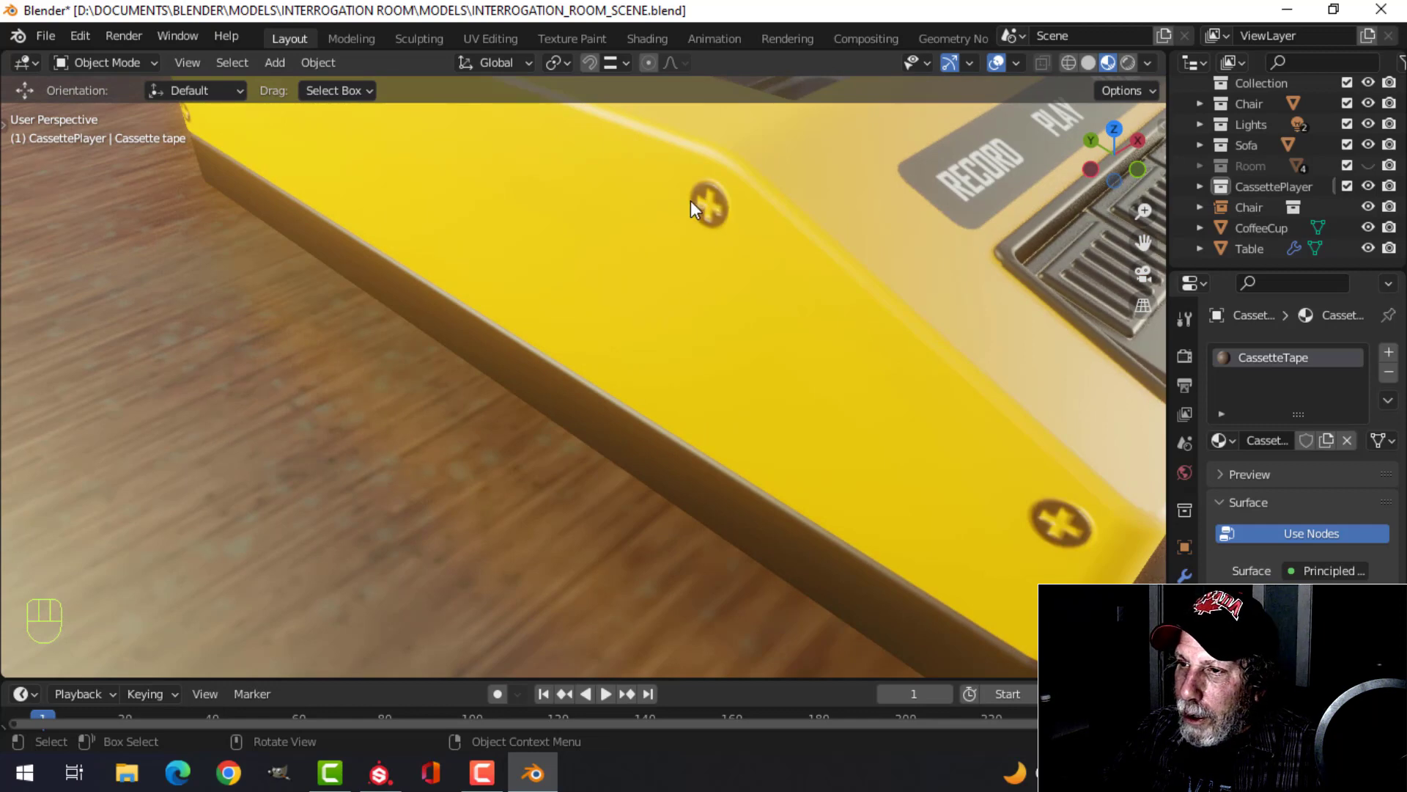
pyautogui.scroll(-6, 755, 288)
pyautogui.keyDown('shift'); pyautogui.moveTo(736, 296); pyautogui.dragTo(702, 333, button='middle'); pyautogui.keyUp('shift')
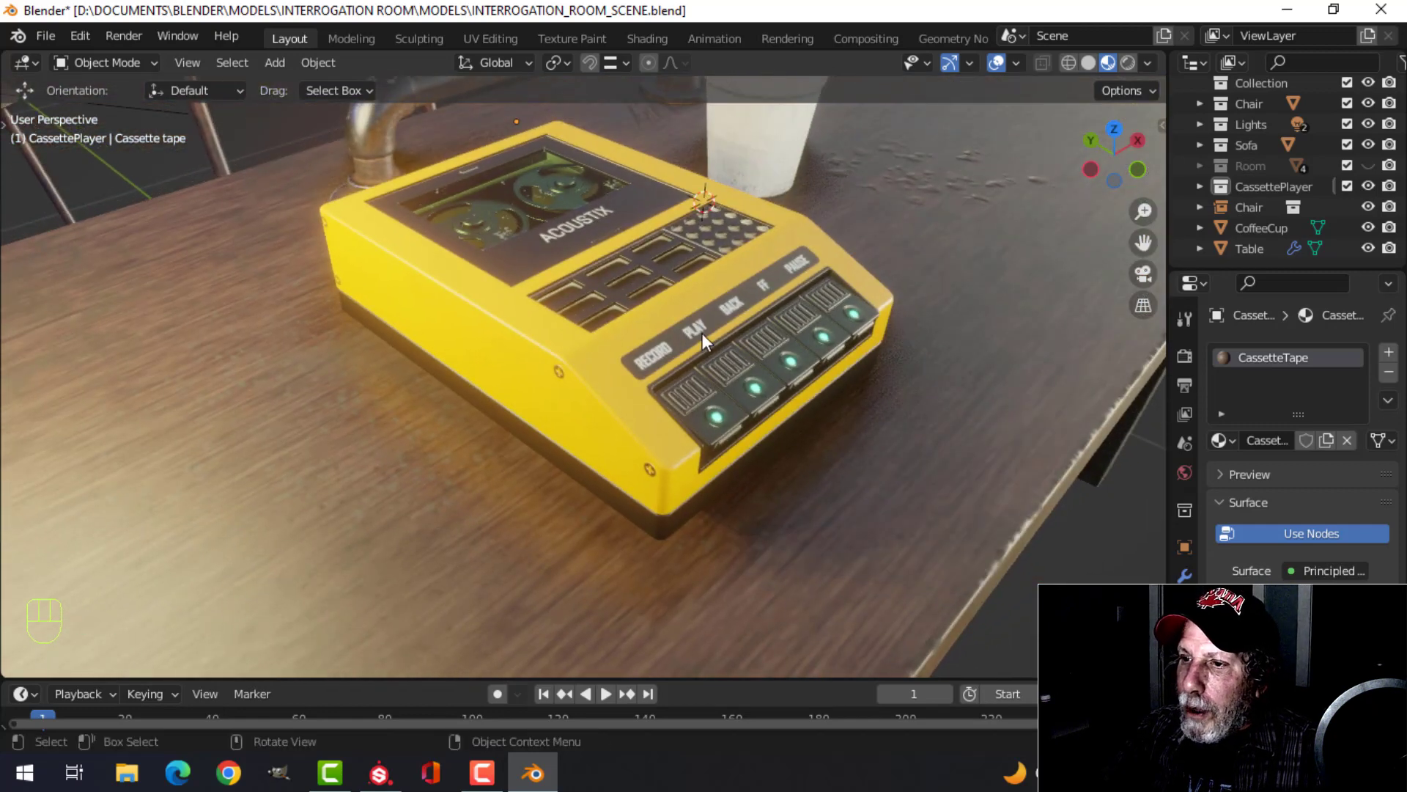
# Select the player's yellow top and show its CassettePlayer material nodes in a maximized Shader Editor.
pyautogui.click(628, 394)
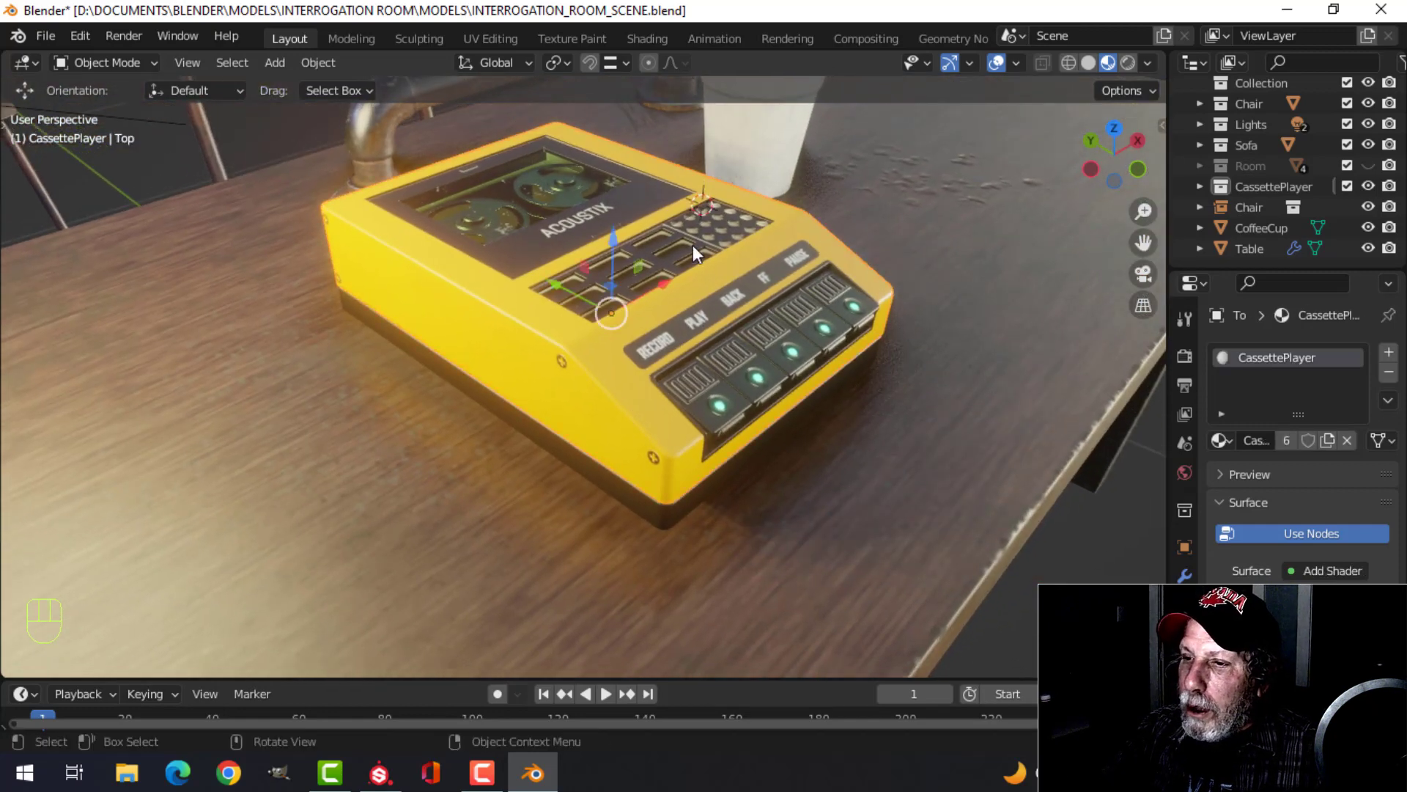
pyautogui.click(648, 38)
pyautogui.scroll(-4, 716, 512)
pyautogui.scroll(-3, 764, 491)
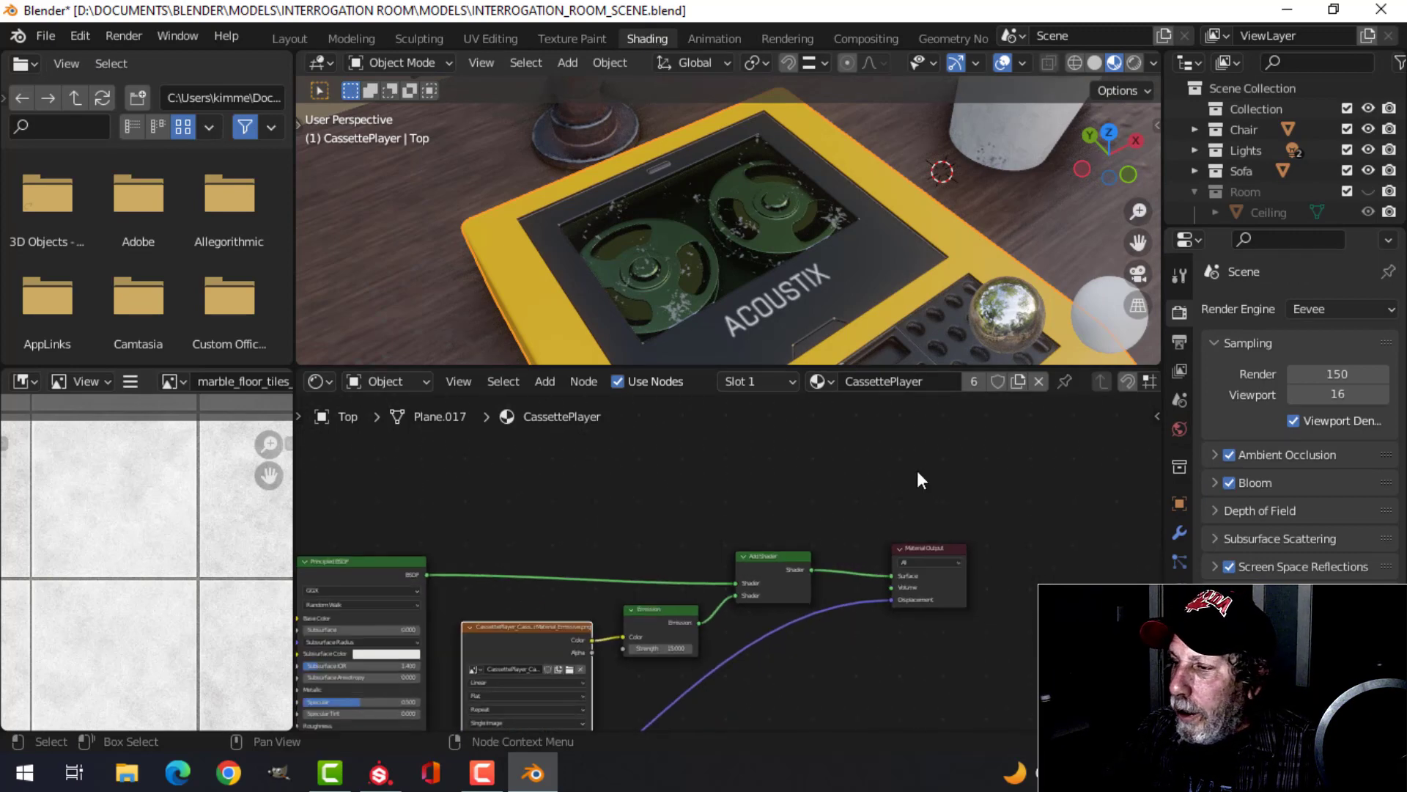
pyautogui.moveTo(543, 560); pyautogui.dragTo(734, 501, button='middle')
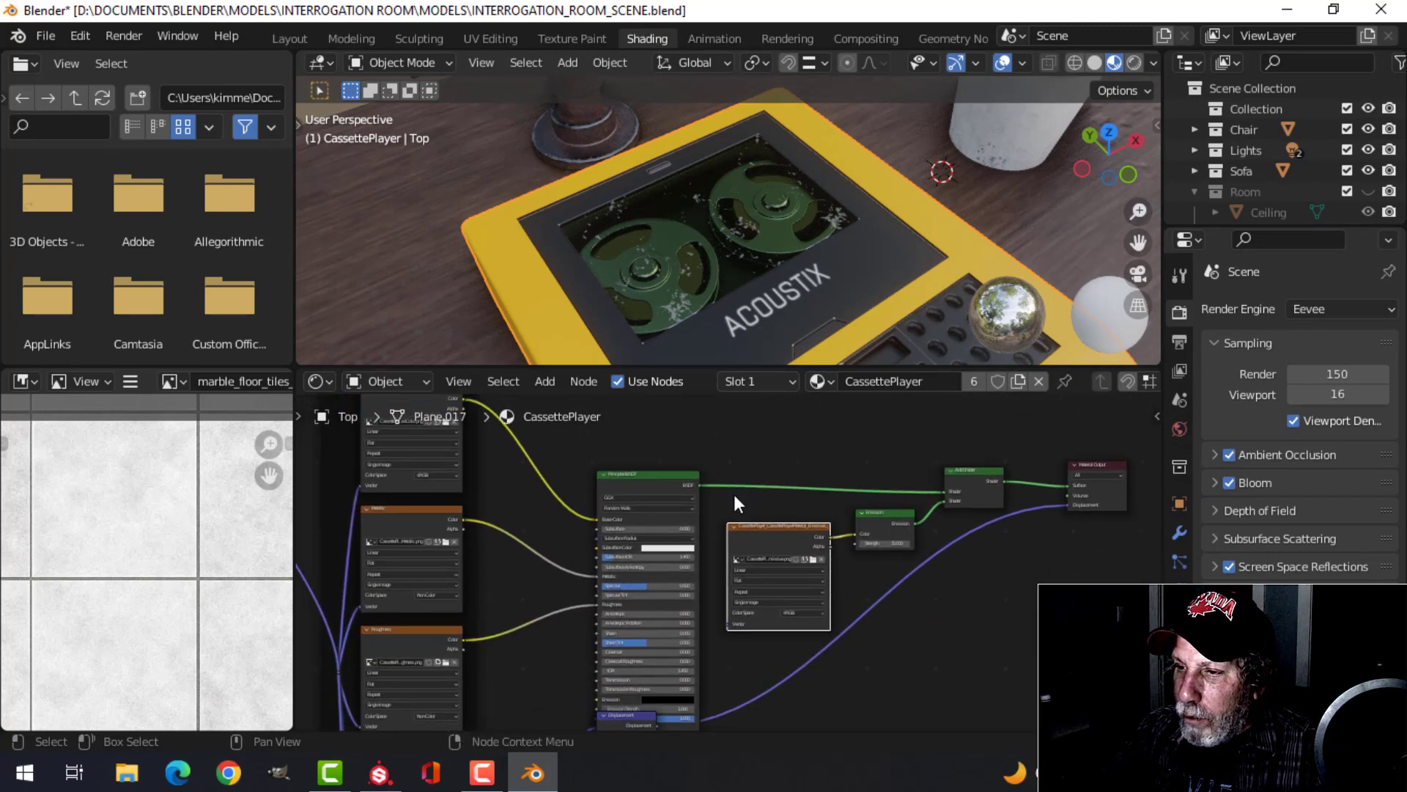
pyautogui.hotkey('ctrl', 'space')
pyautogui.scroll(-4, 736, 491)
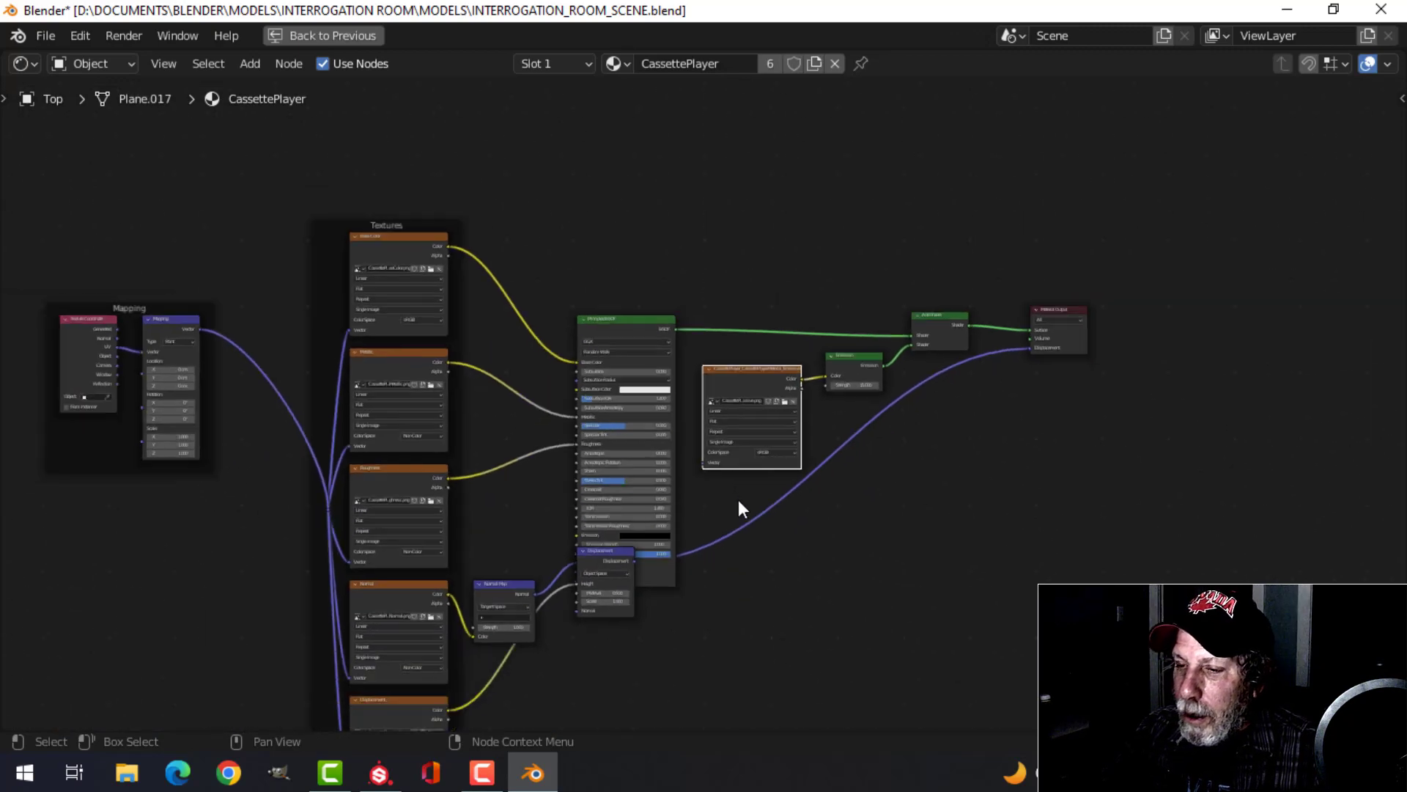
# Move the Principled BSDF, emission texture, Emission, Add Shader and Material Output nodes farther from the texture nodes.
pyautogui.moveTo(806, 538); pyautogui.dragTo(789, 514, button='middle')
pyautogui.moveTo(567, 227); pyautogui.dragTo(1115, 415)
pyautogui.press('g')
pyautogui.click(1294, 400)
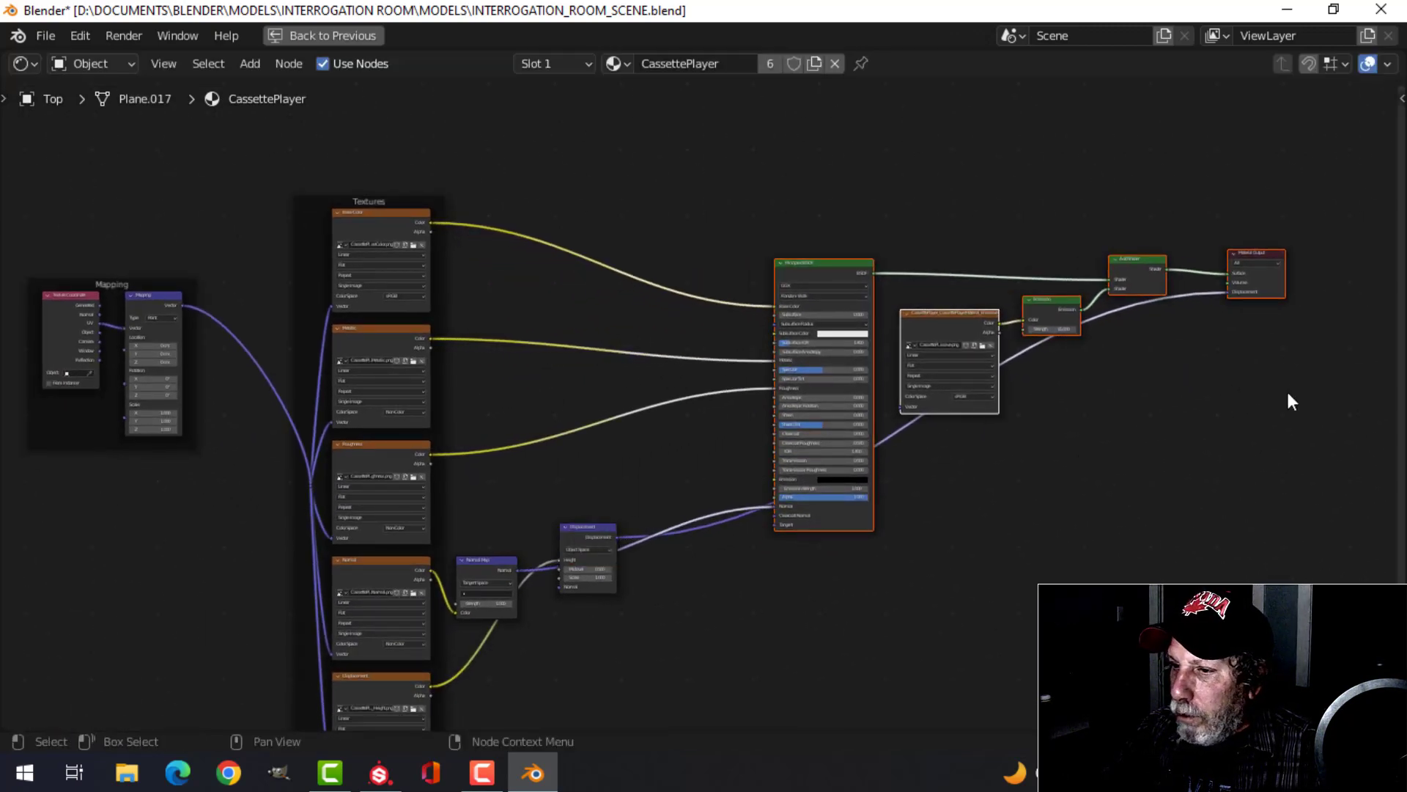
# Reposition the Displacement node below the emission texture and the Normal Map node beside the Principled BSDF's Normal input.
pyautogui.click(590, 528)
pyautogui.press('g')
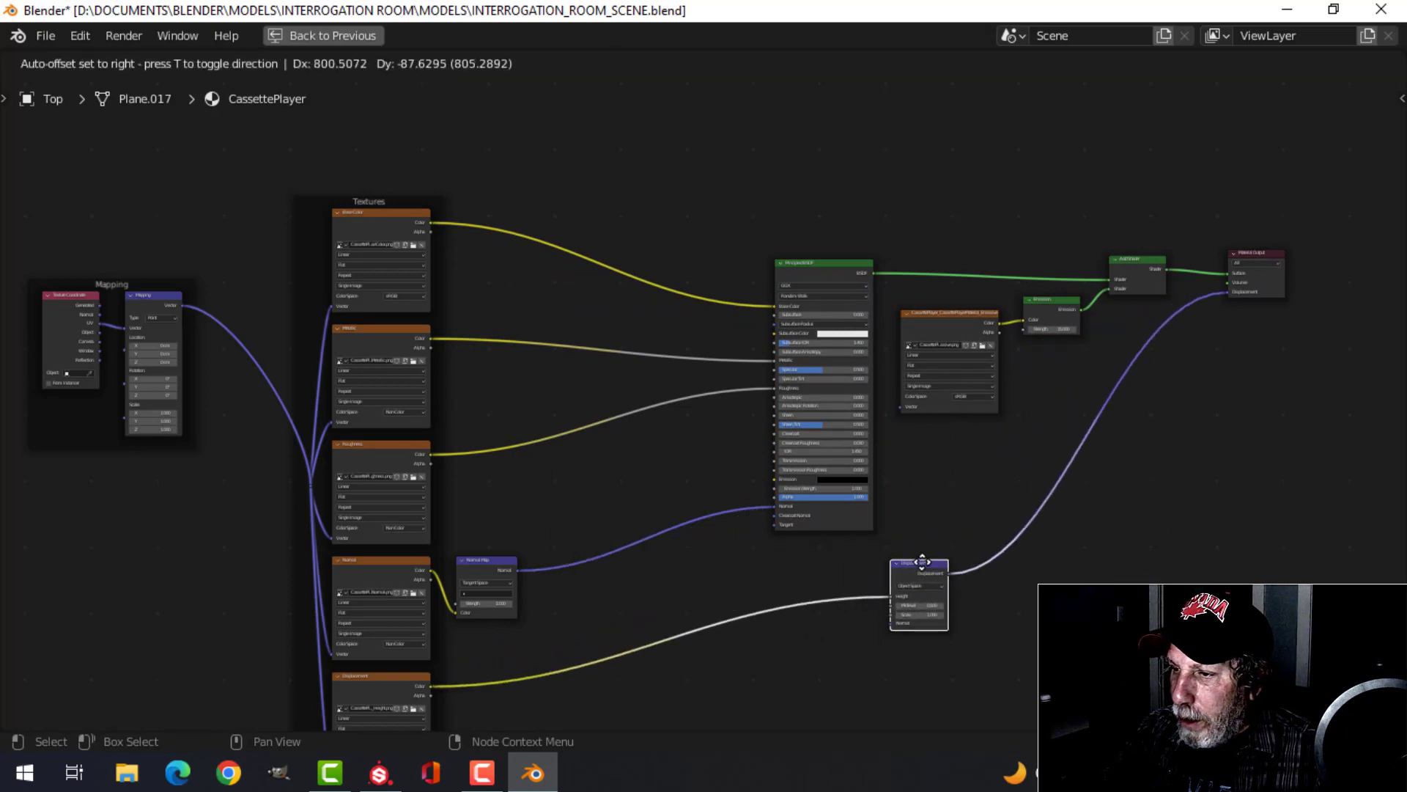
pyautogui.click(931, 563)
pyautogui.click(489, 564)
pyautogui.press('g')
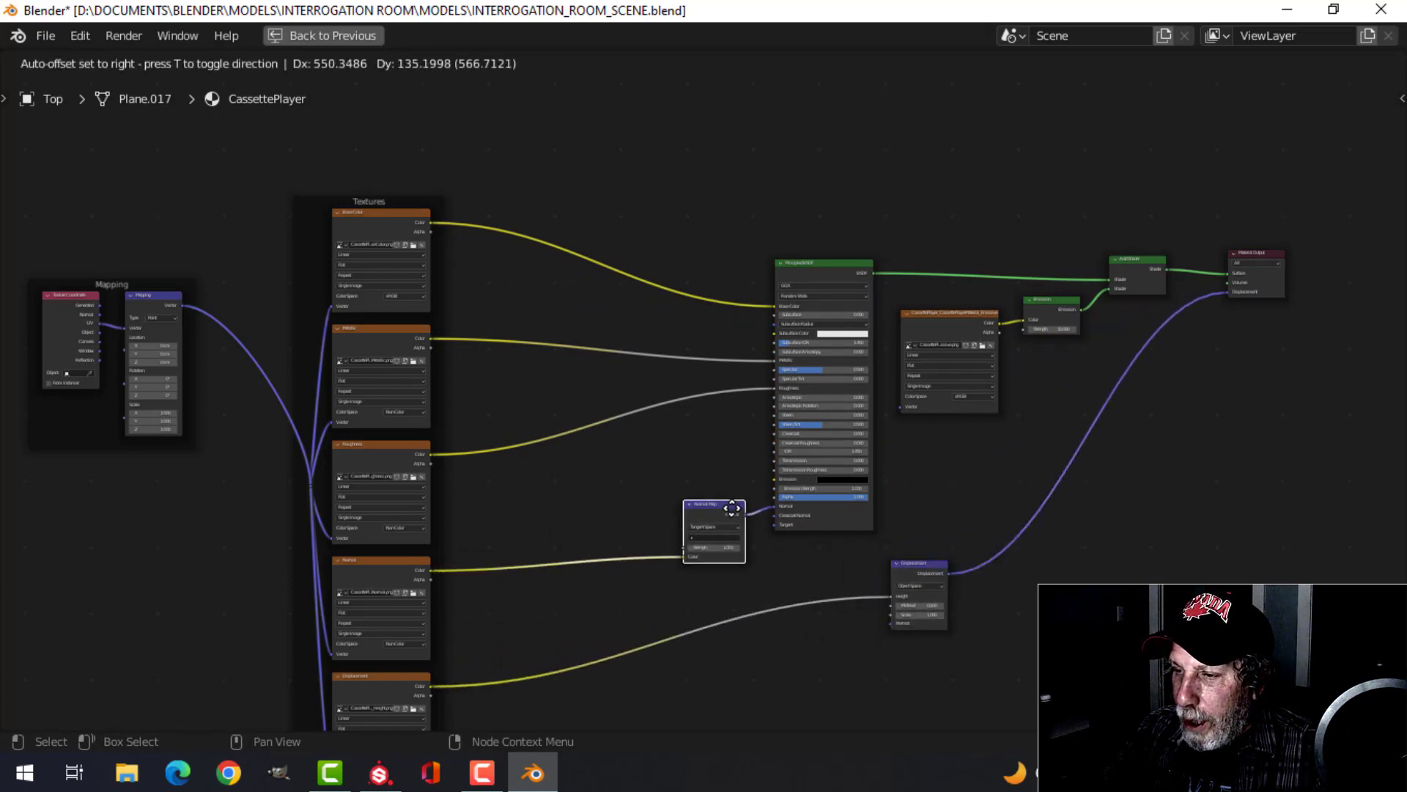
pyautogui.click(733, 507)
# Disconnect the Normal texture's Color output from the Normal Map node.
pyautogui.scroll(3, 575, 582)
pyautogui.moveTo(570, 592); pyautogui.dragTo(679, 383, button='middle')
pyautogui.scroll(2, 702, 411)
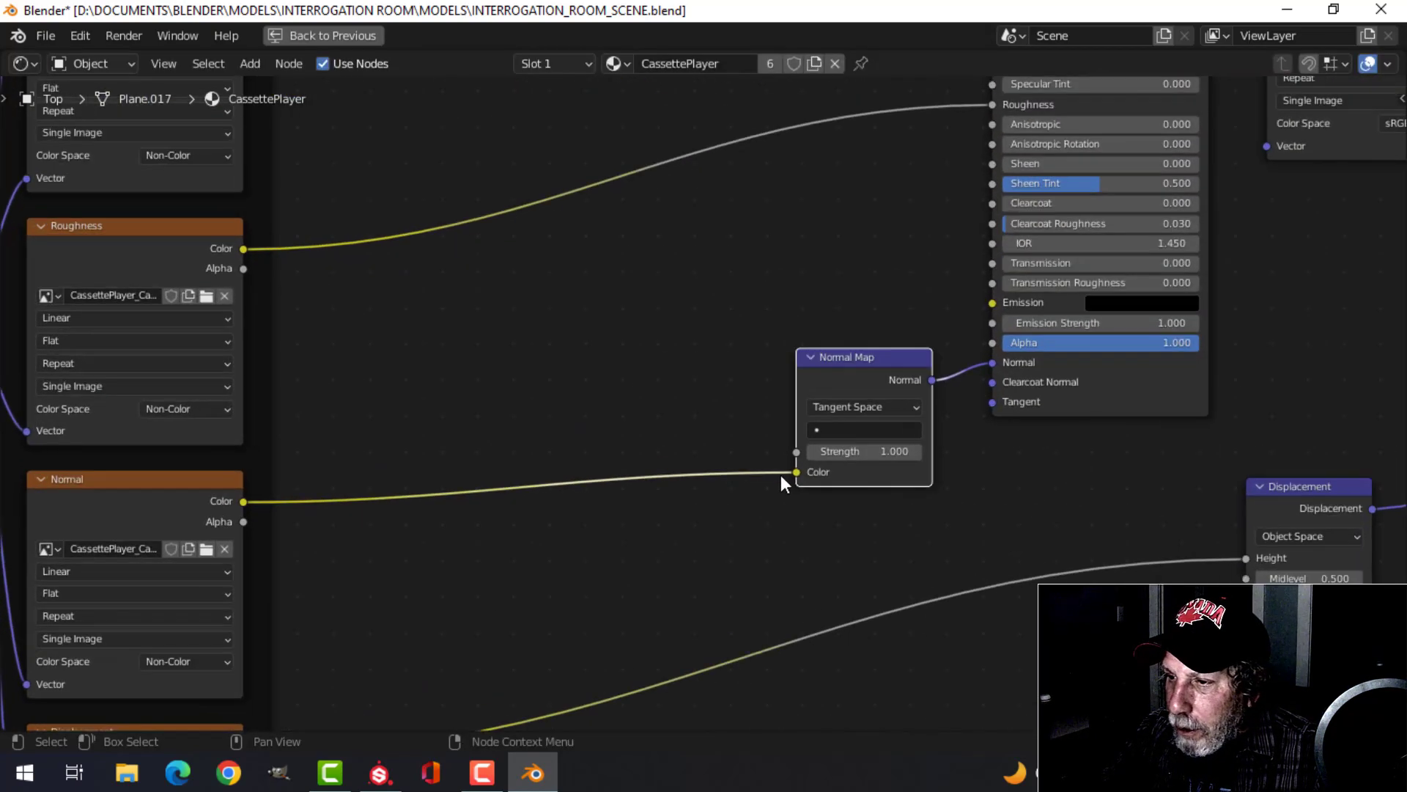
pyautogui.moveTo(795, 472); pyautogui.dragTo(379, 552)
pyautogui.moveTo(379, 552); pyautogui.dragTo(490, 525, button='middle')
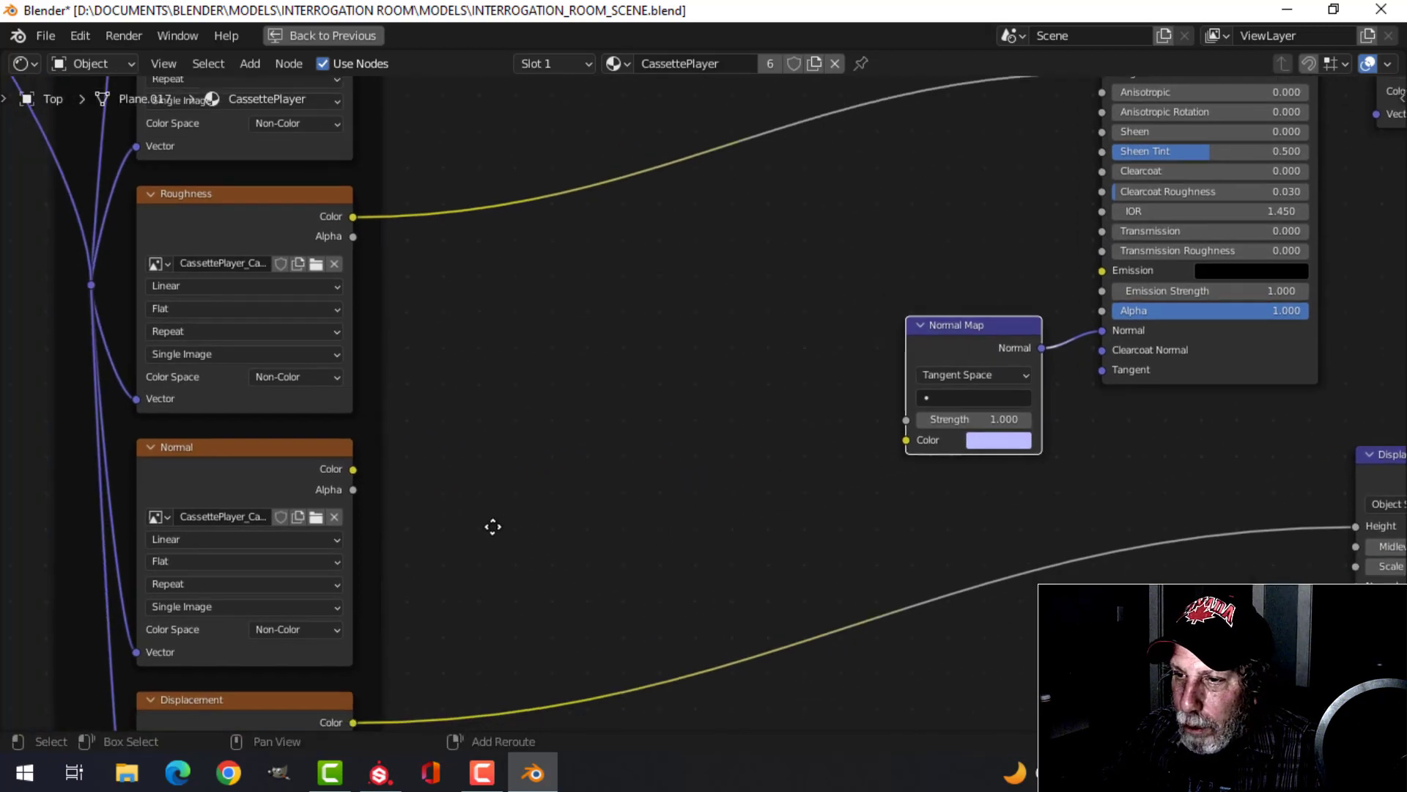
# Add a Separate RGB node beside the Normal texture and a Combine RGB node before the Normal Map.
pyautogui.hotkey('shift', 'a')
pyautogui.moveTo(516, 592)
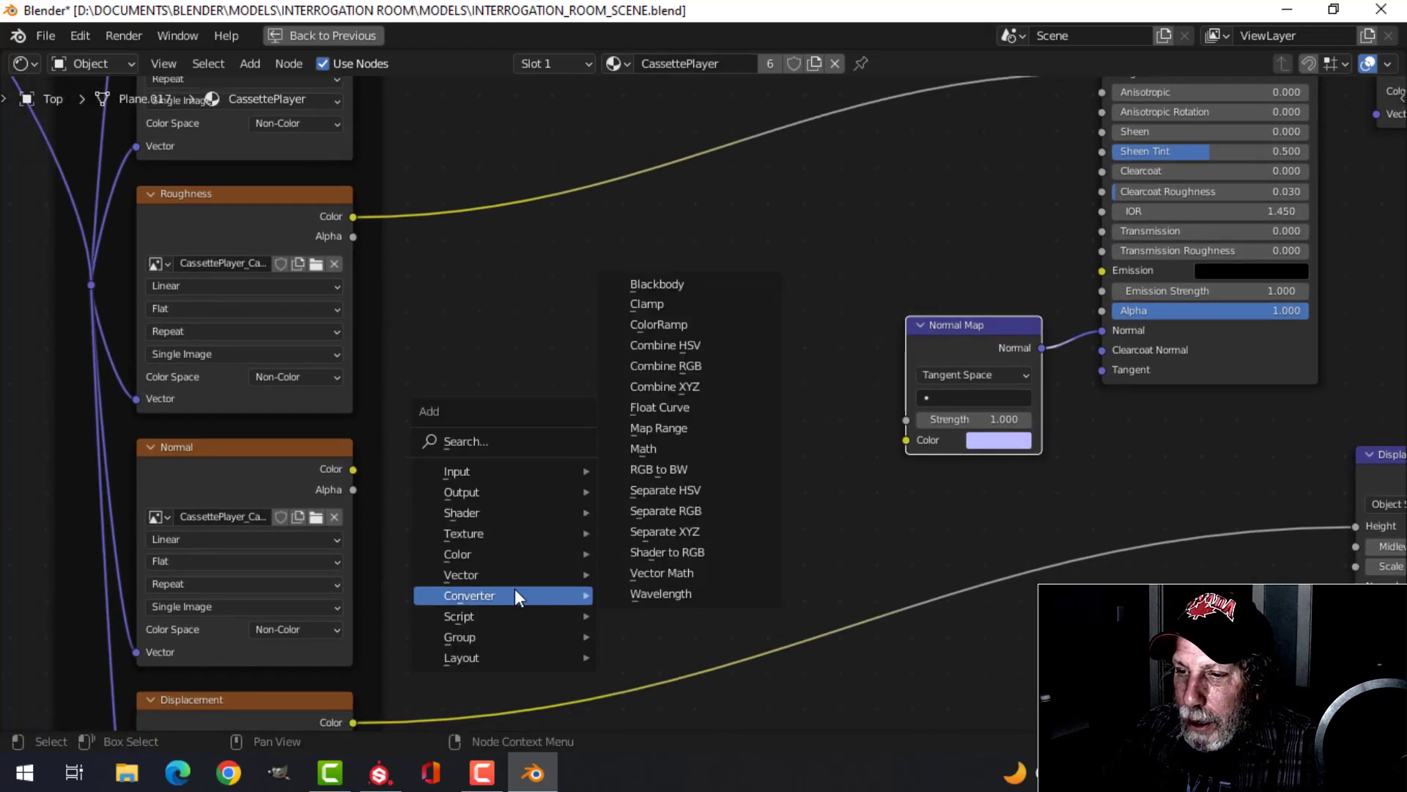
pyautogui.click(680, 512)
pyautogui.click(403, 438)
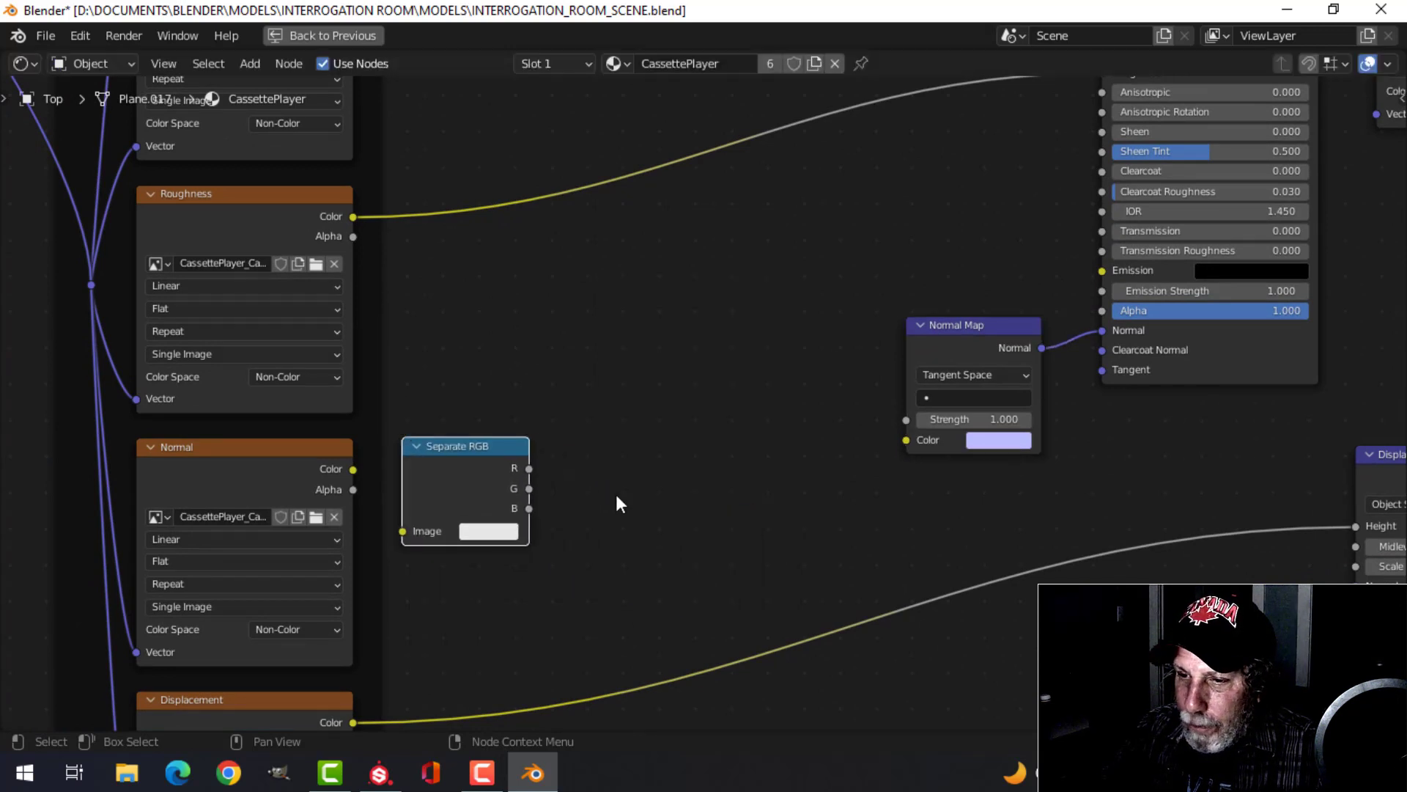
pyautogui.hotkey('shift', 'a')
pyautogui.moveTo(683, 501)
pyautogui.click(833, 274)
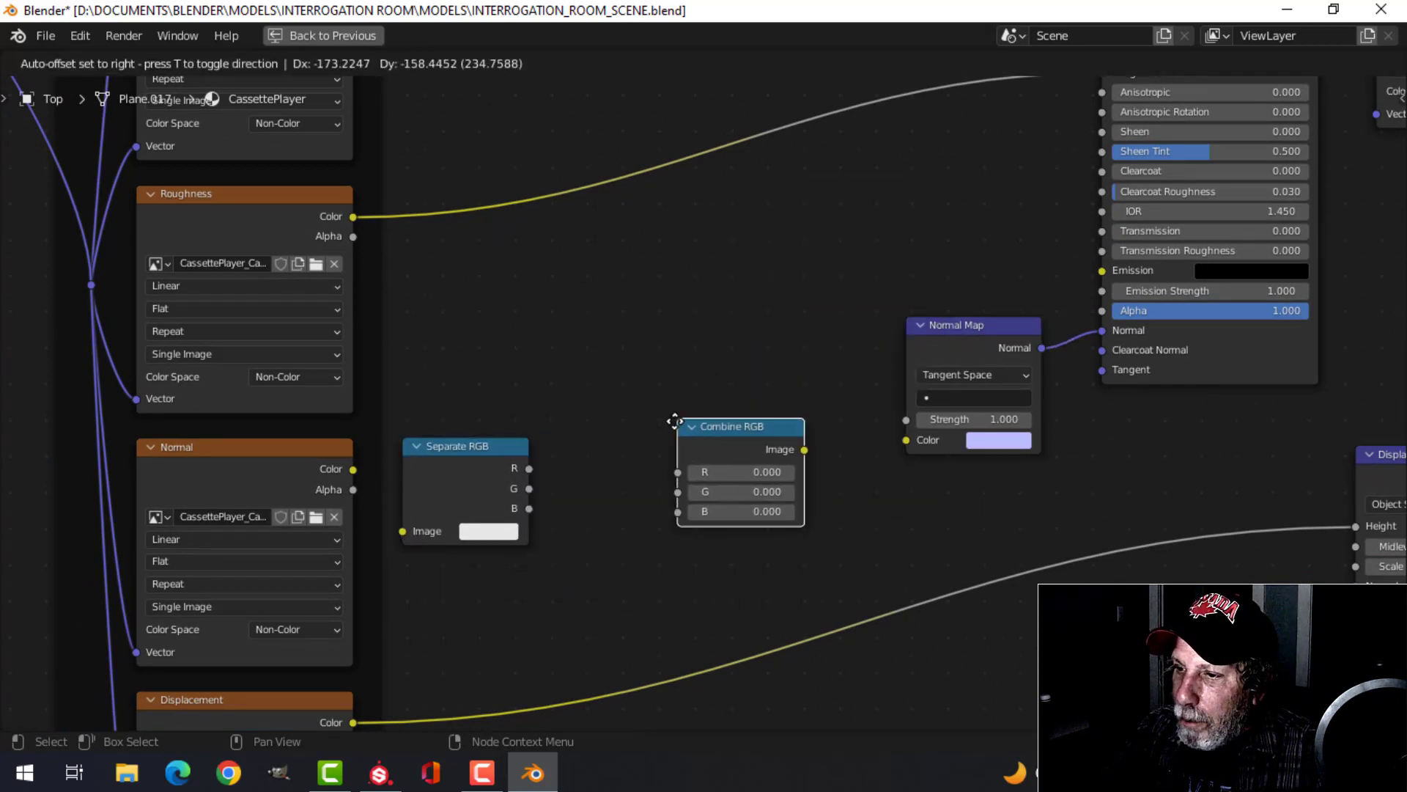
pyautogui.click(689, 422)
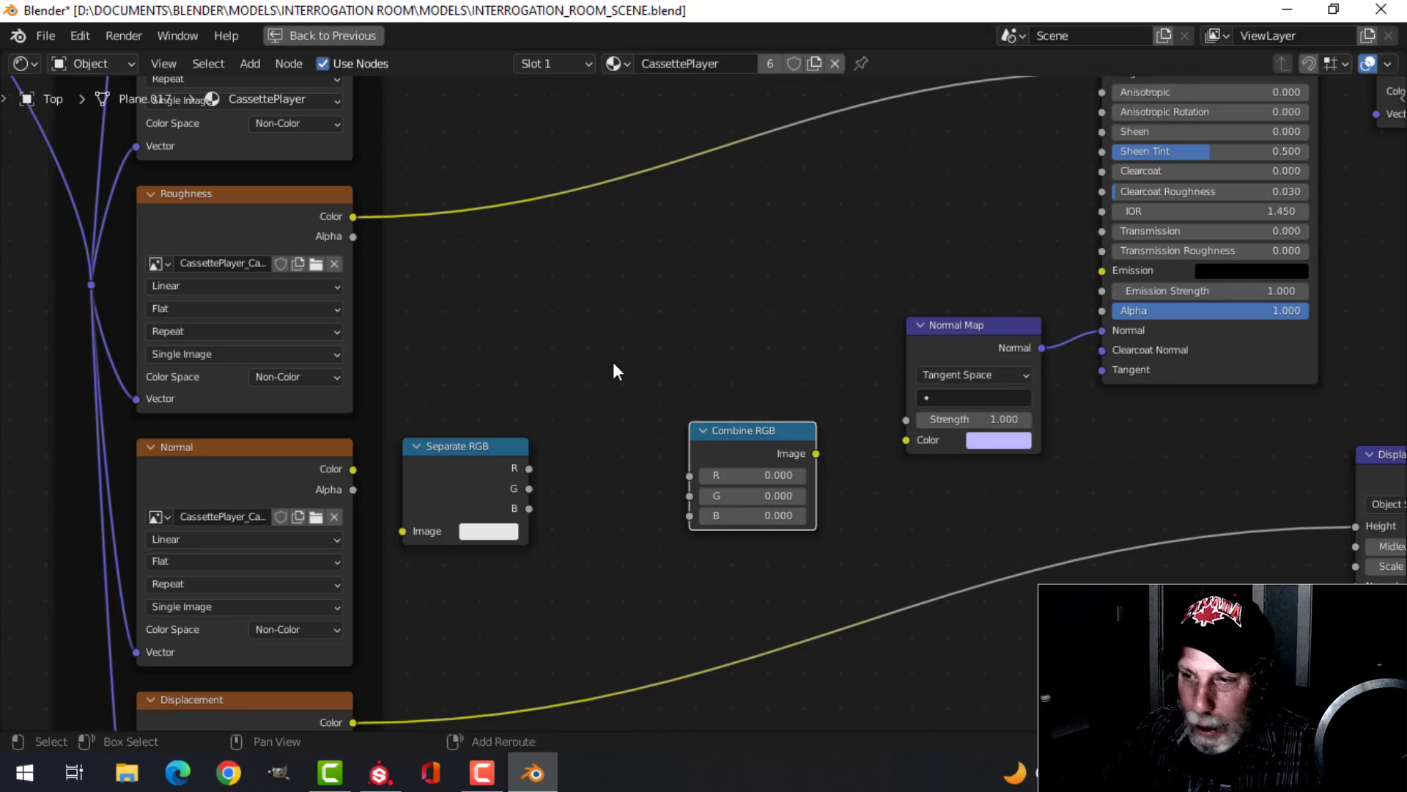
# Add an Invert node and route the Separate RGB's G output through it into the Combine RGB's G input.
pyautogui.hotkey('shift', 'a')
pyautogui.moveTo(634, 323)
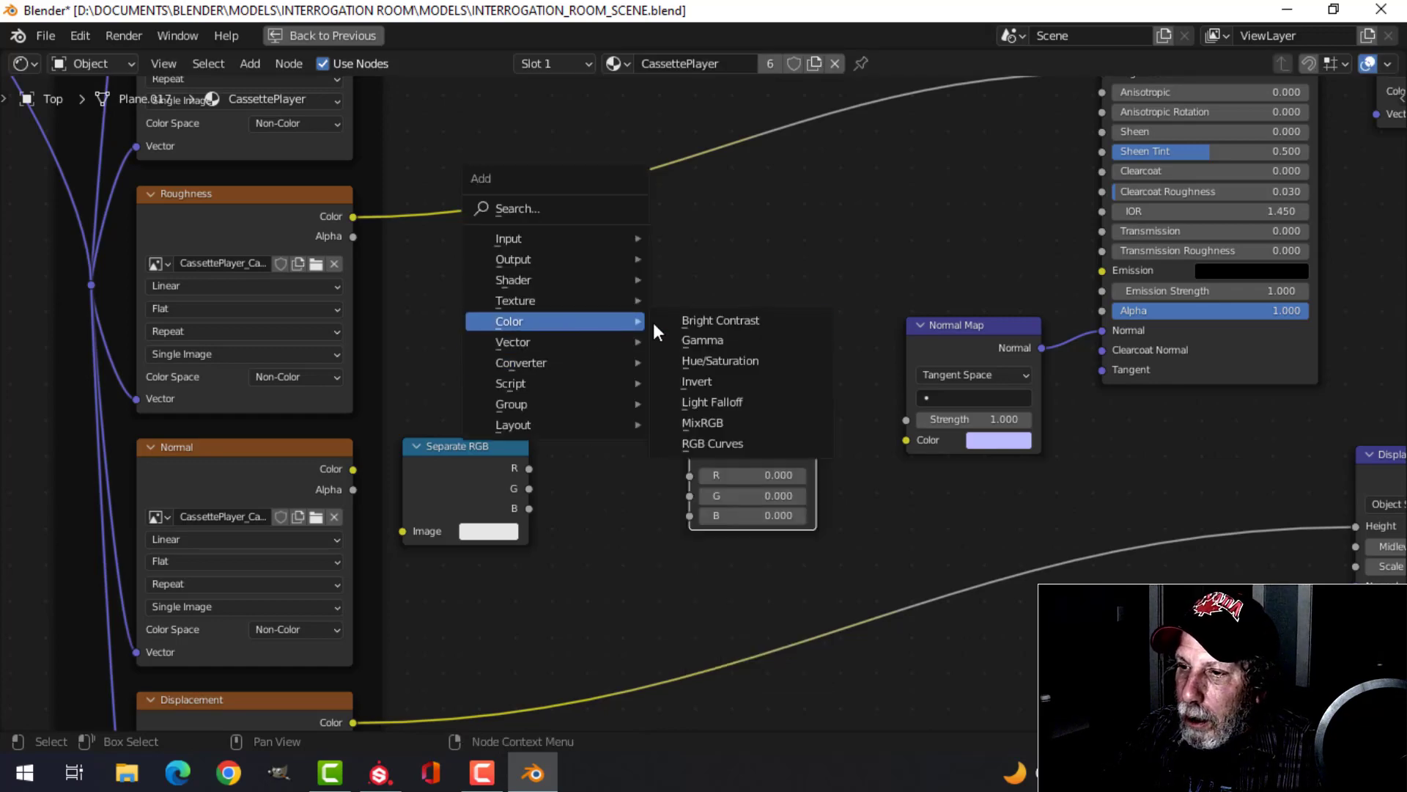
pyautogui.click(685, 380)
pyautogui.click(555, 337)
pyautogui.scroll(1, 561, 462)
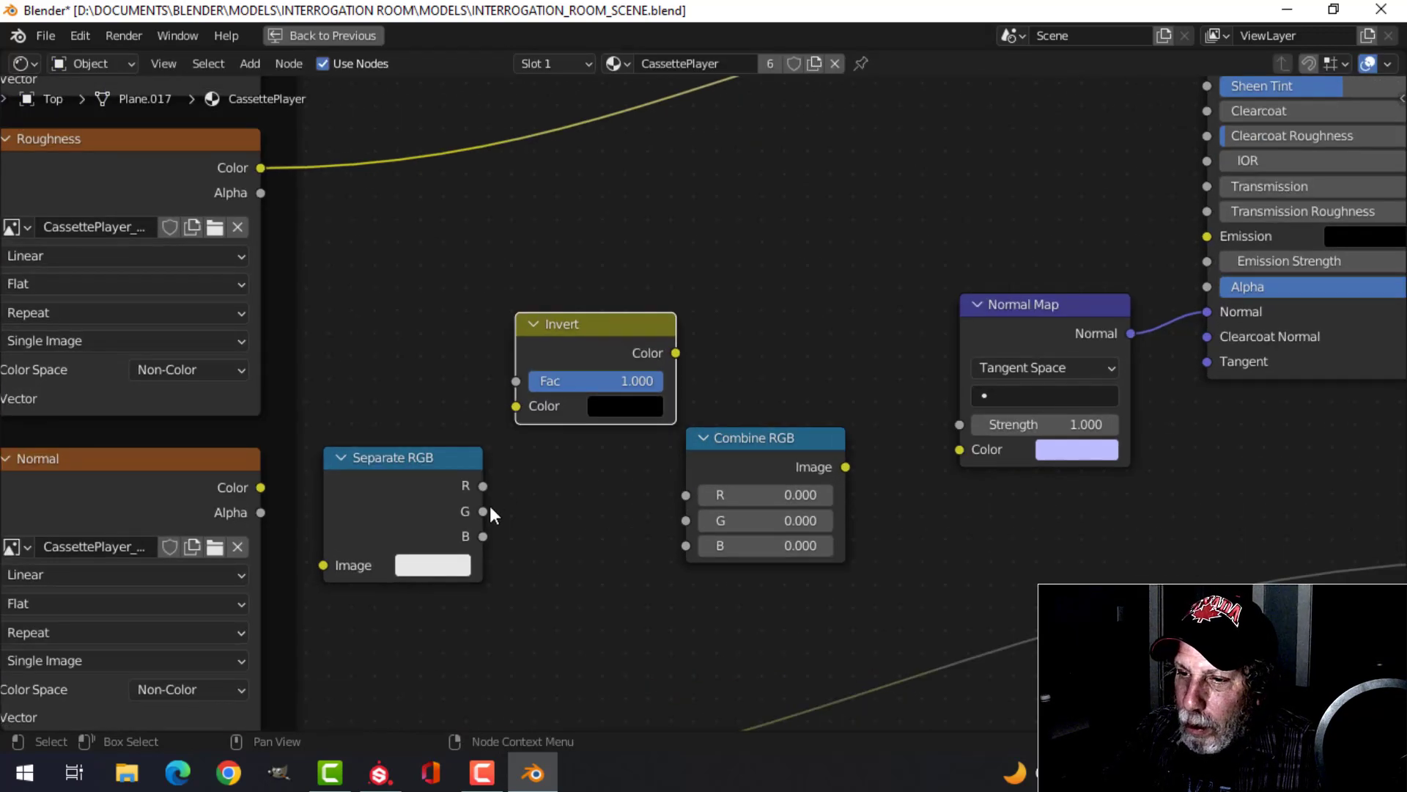
pyautogui.moveTo(482, 510); pyautogui.dragTo(516, 405)
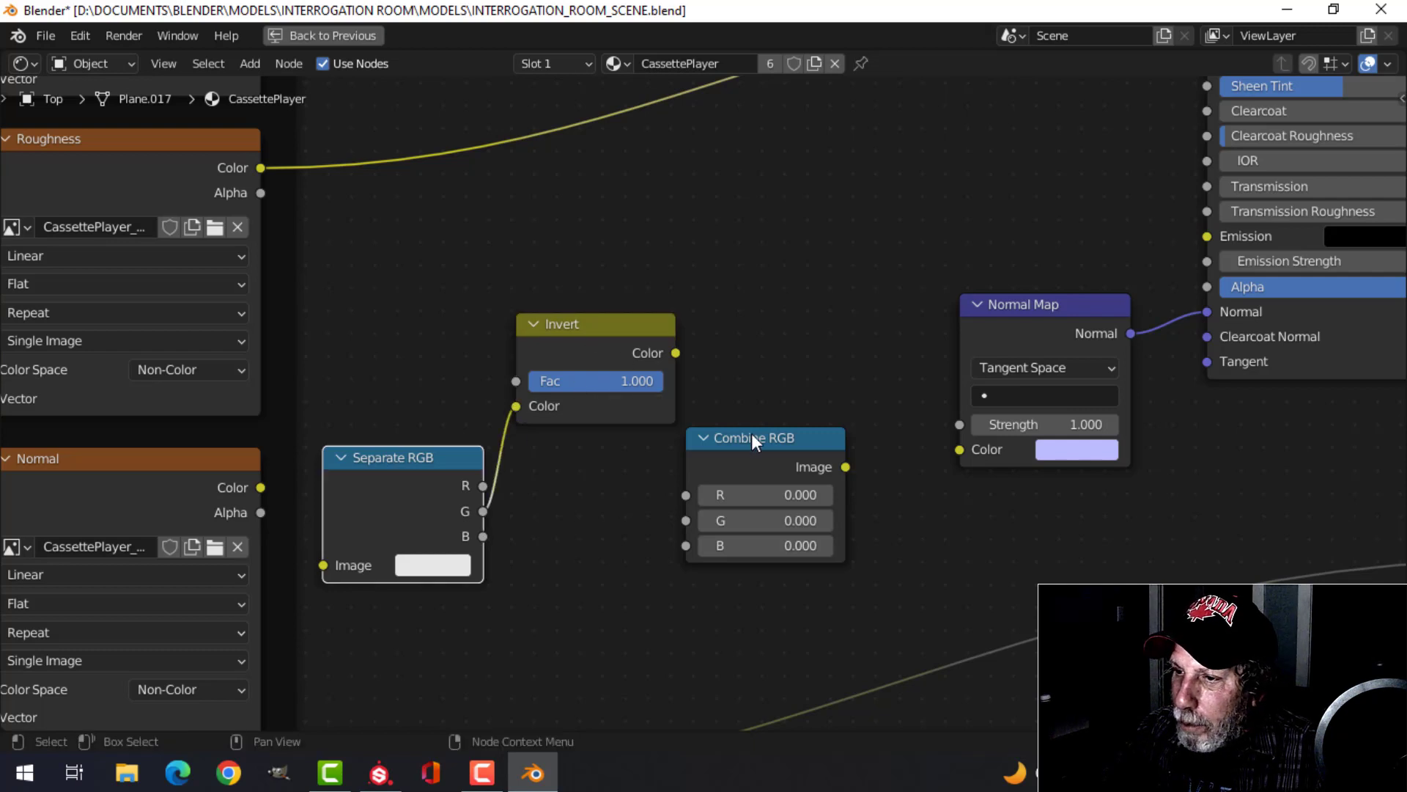
pyautogui.moveTo(754, 440); pyautogui.dragTo(820, 440)
pyautogui.moveTo(676, 352); pyautogui.dragTo(695, 417)
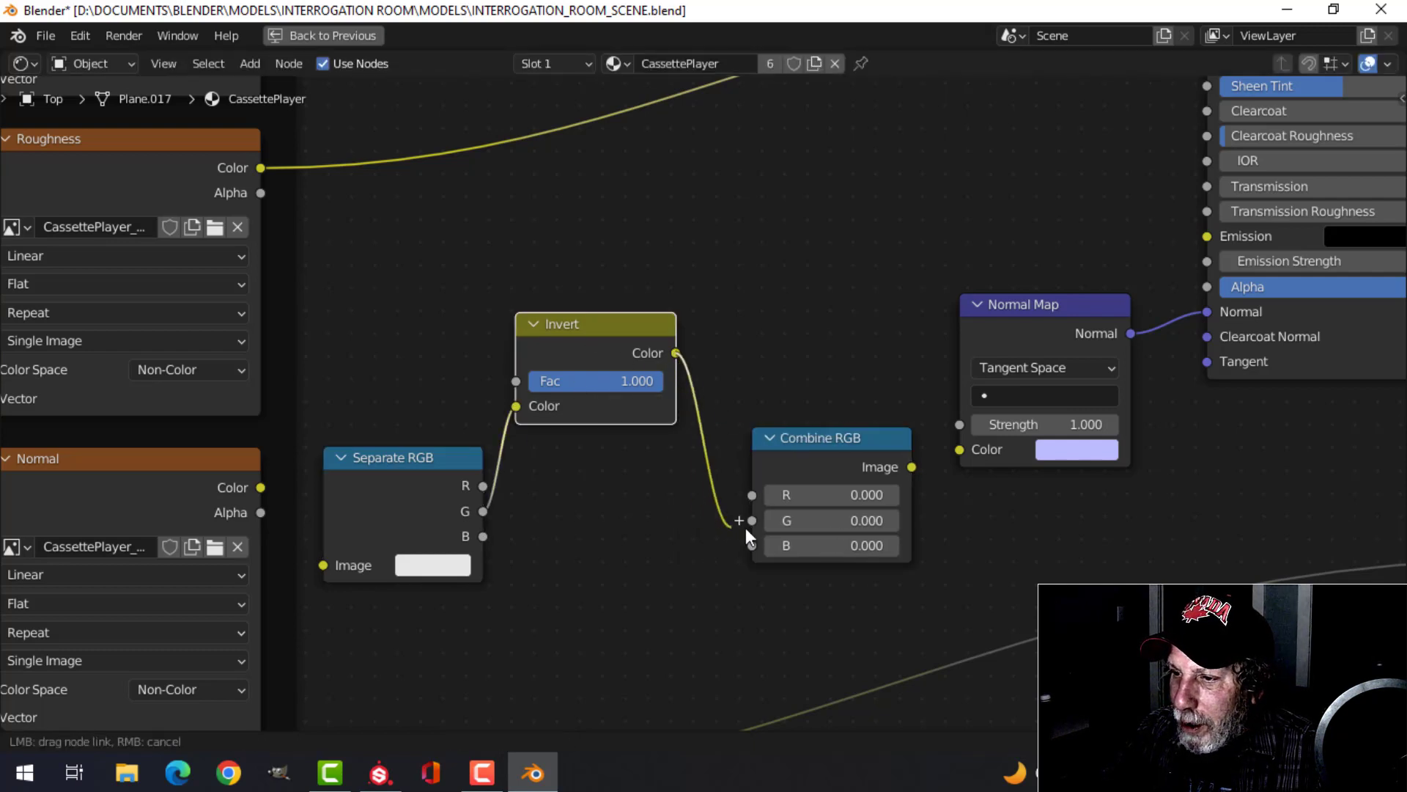
pyautogui.moveTo(746, 528); pyautogui.dragTo(751, 520)
# Link the Normal texture through Separate RGB and Combine RGB into the Normal Map's Color, connecting R to R and B to B.
pyautogui.moveTo(909, 469); pyautogui.dragTo(959, 449)
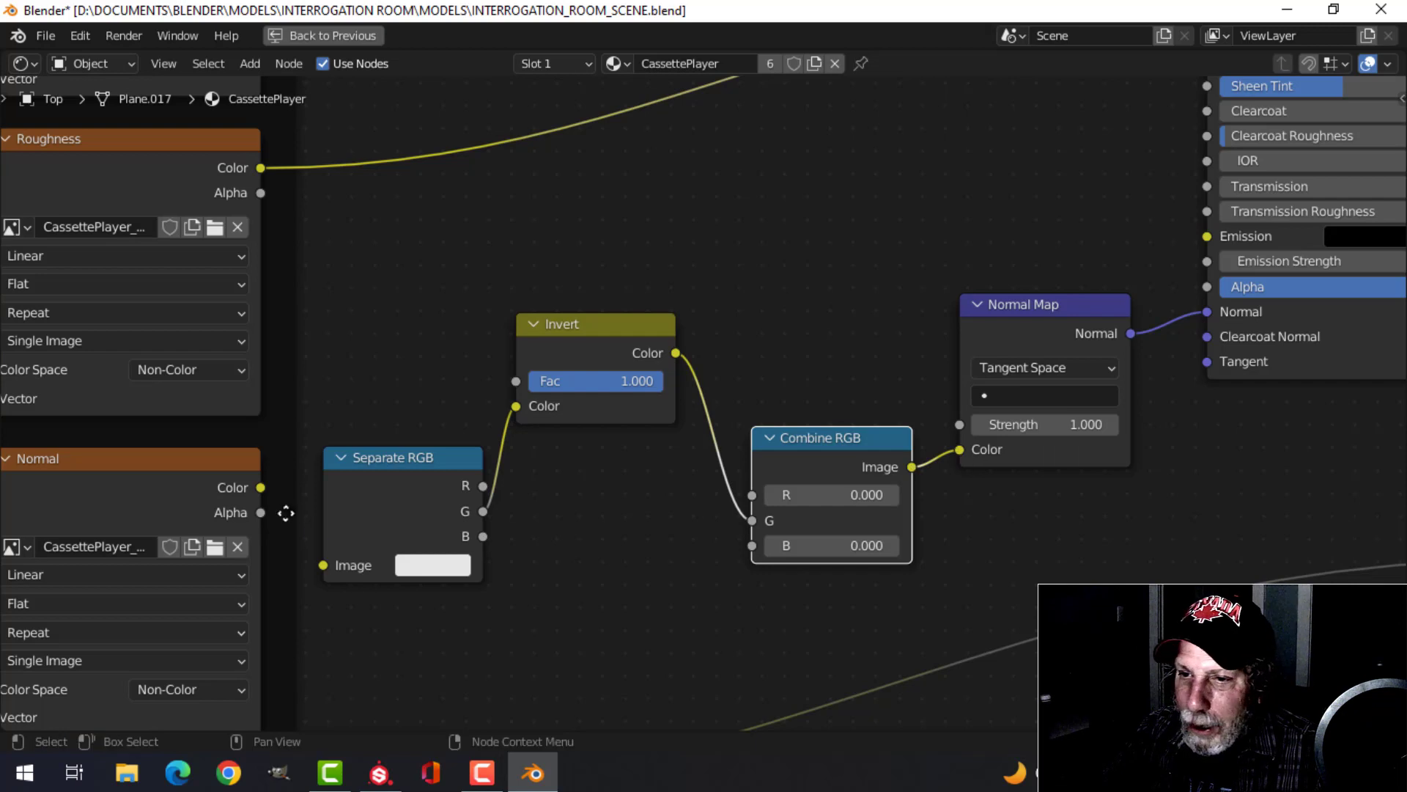
pyautogui.moveTo(260, 488); pyautogui.dragTo(283, 516)
pyautogui.moveTo(325, 569); pyautogui.dragTo(324, 566)
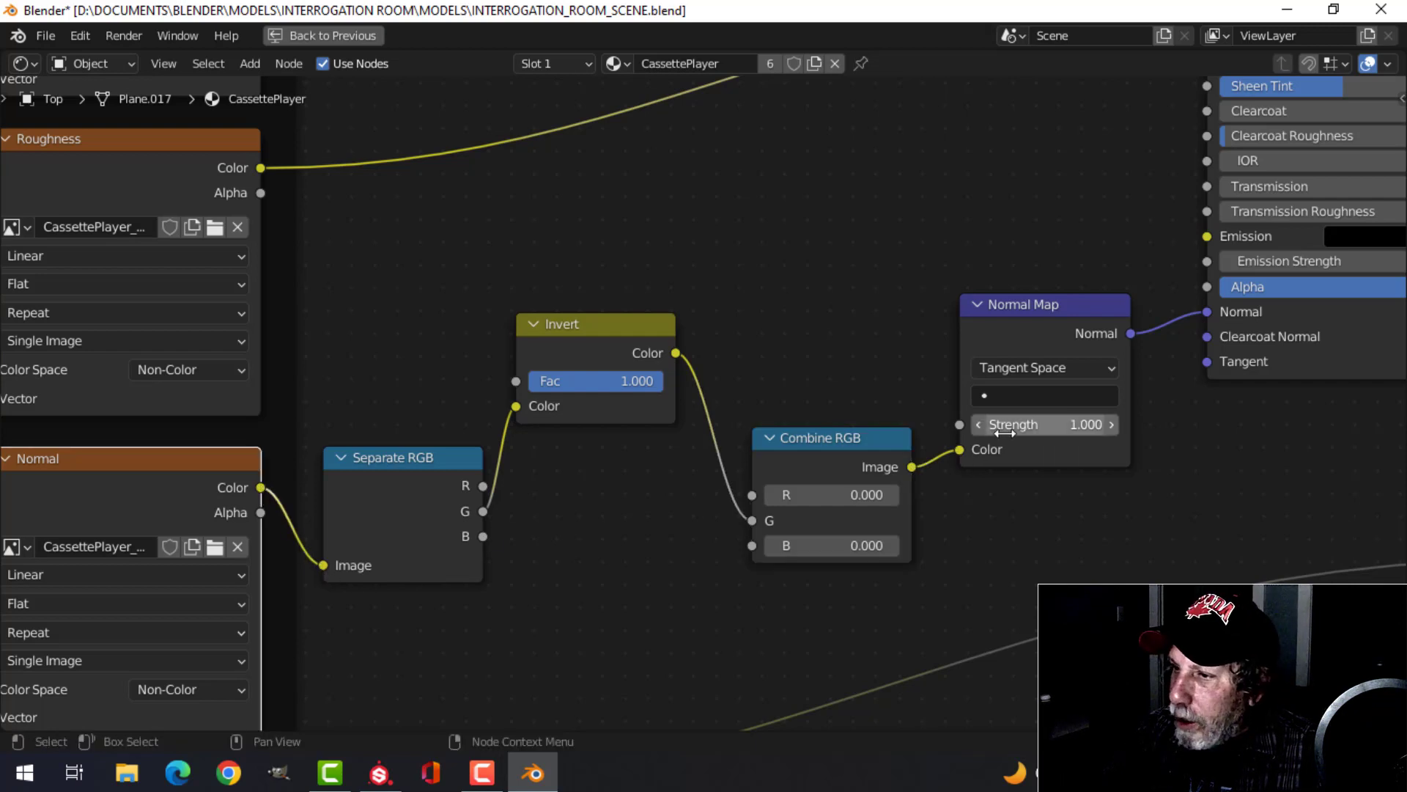
pyautogui.moveTo(481, 486); pyautogui.dragTo(732, 499)
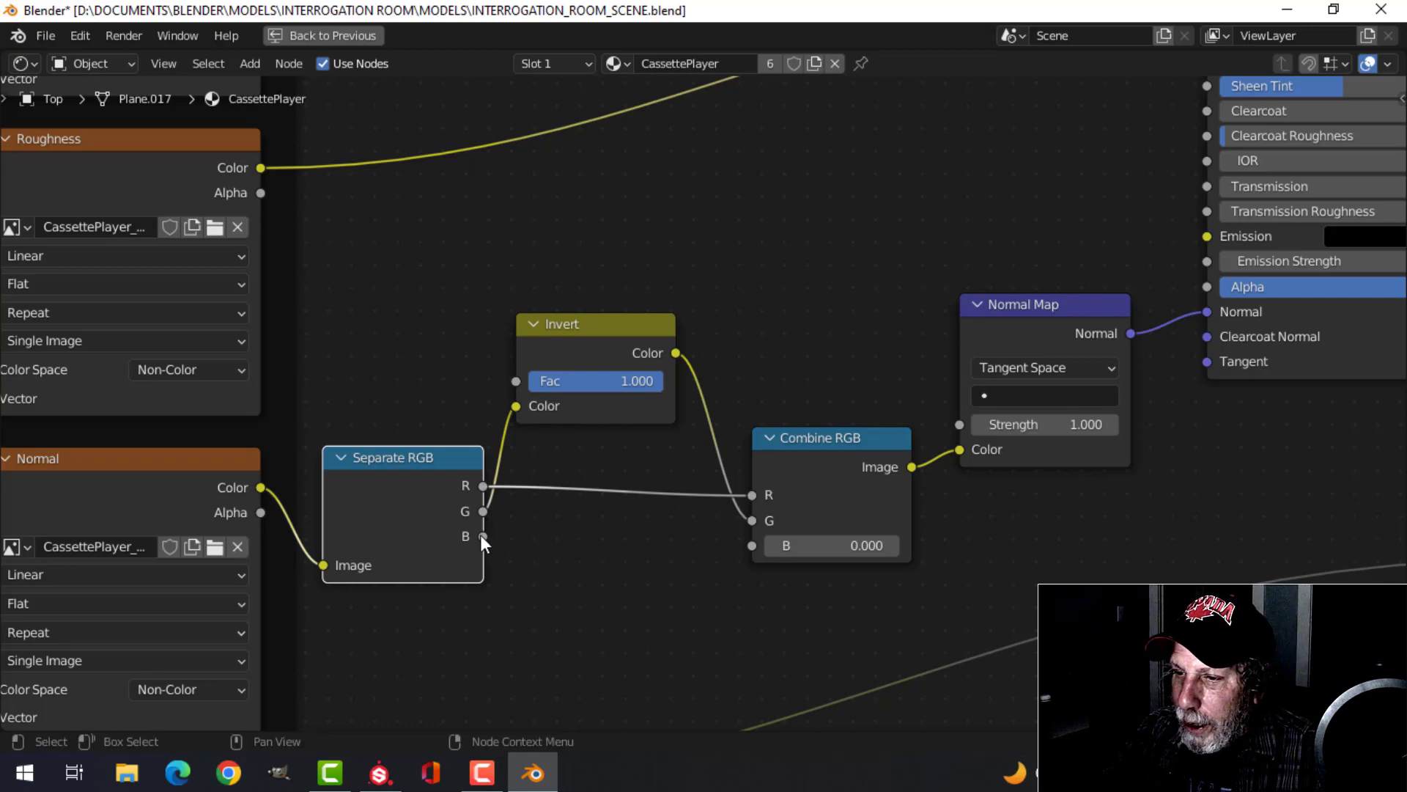
pyautogui.moveTo(482, 536); pyautogui.dragTo(754, 545)
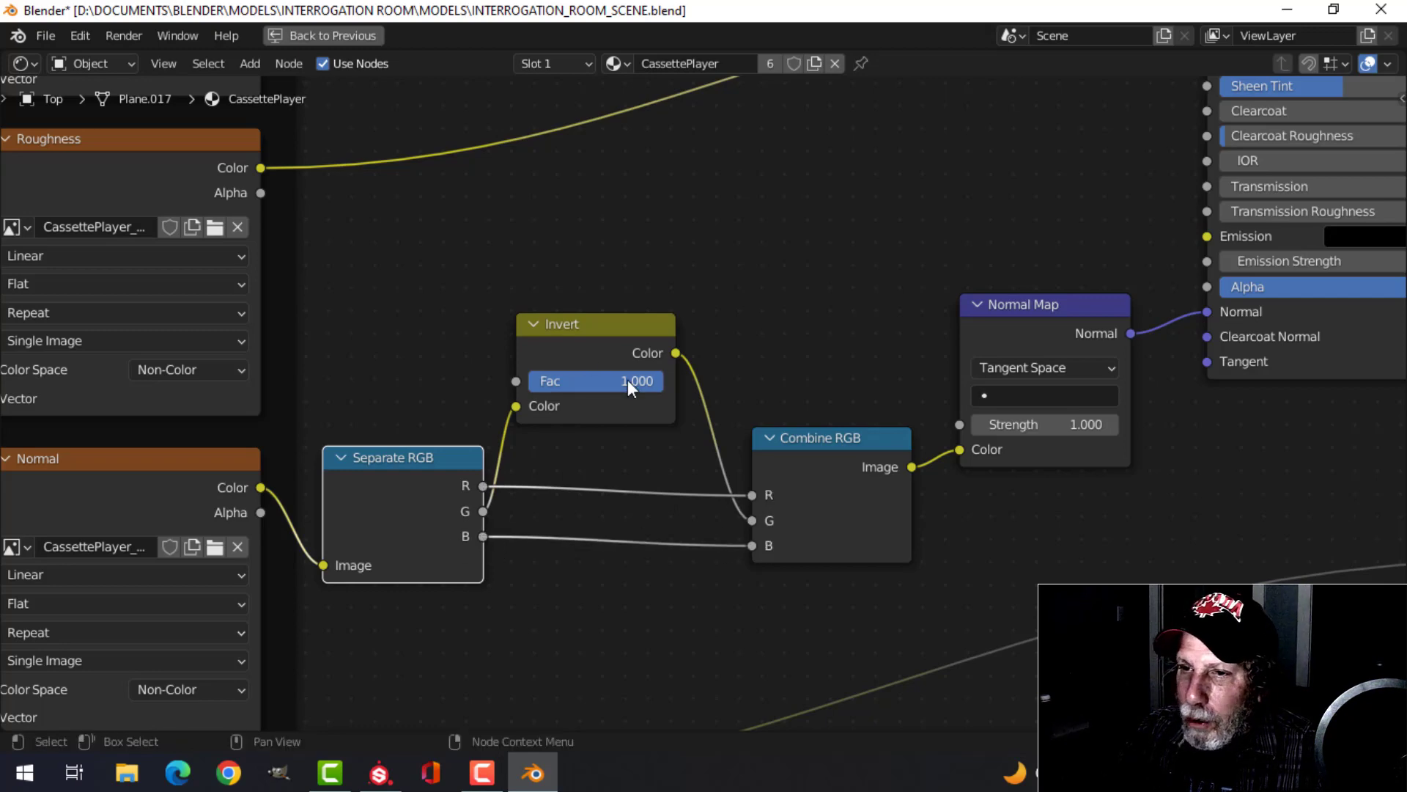
# Restore the full Shading workspace, inspect the cassette player in the Layout workspace, and deselect everything.
pyautogui.click(320, 40)
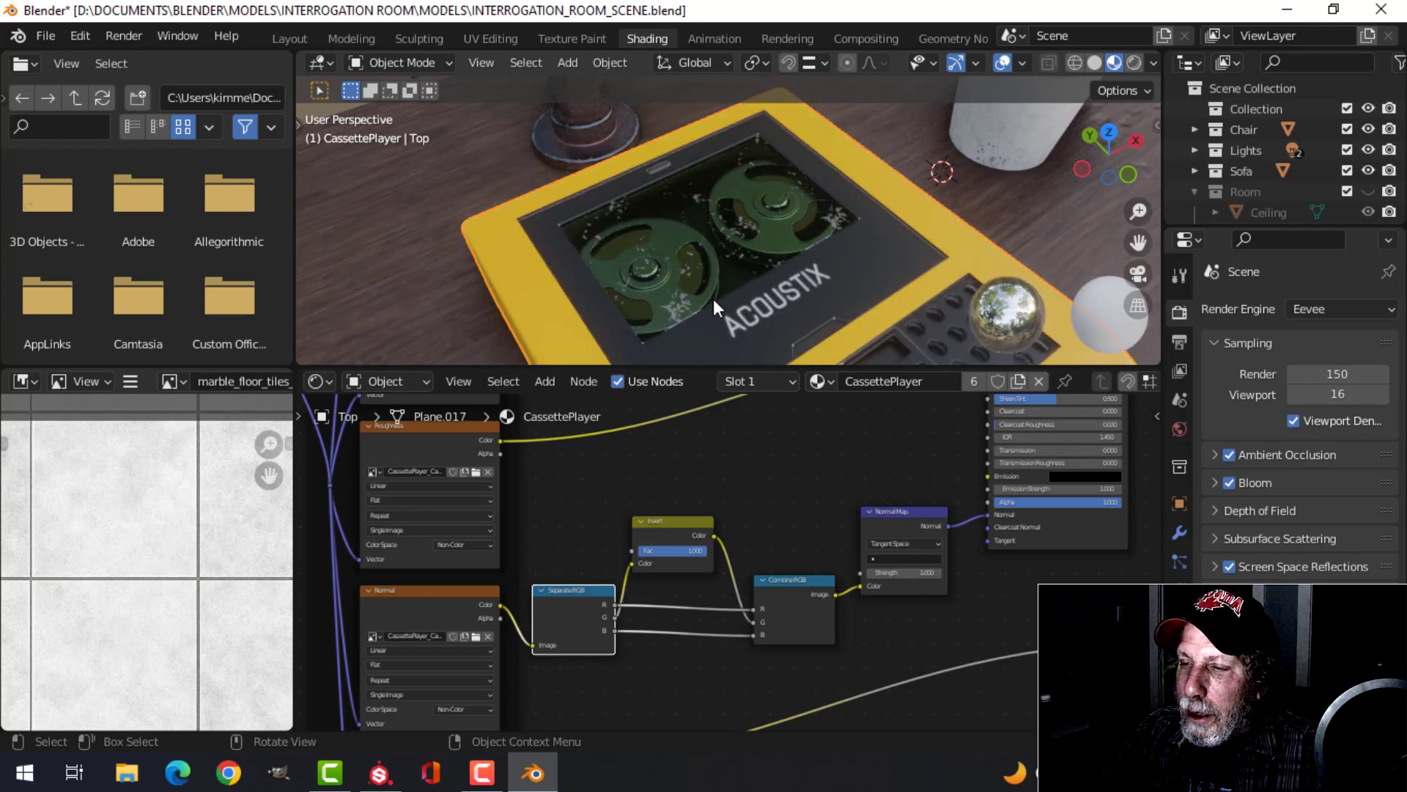
pyautogui.moveTo(714, 297); pyautogui.dragTo(491, 195, button='middle')
pyautogui.click(289, 38)
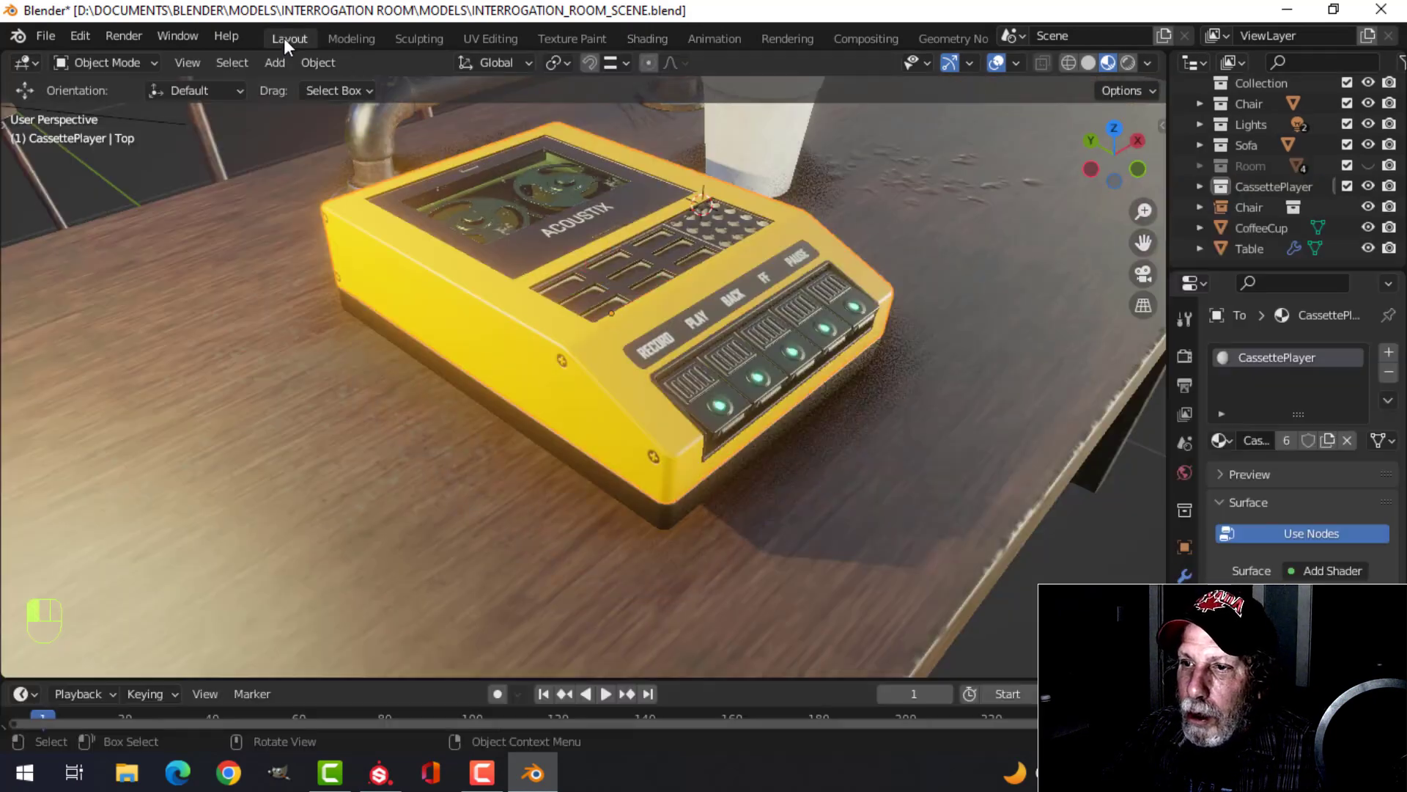
pyautogui.moveTo(697, 363)
pyautogui.mouseDown(button='middle')
pyautogui.moveTo(644, 390)
pyautogui.moveTo(676, 353)
pyautogui.moveTo(499, 388)
pyautogui.moveTo(393, 384)
pyautogui.moveTo(467, 363)
pyautogui.moveTo(548, 362)
pyautogui.moveTo(565, 380)
pyautogui.moveTo(558, 287)
pyautogui.moveTo(628, 315)
pyautogui.moveTo(689, 308)
pyautogui.mouseUp(button='middle')
pyautogui.hotkey('alt', 'a')
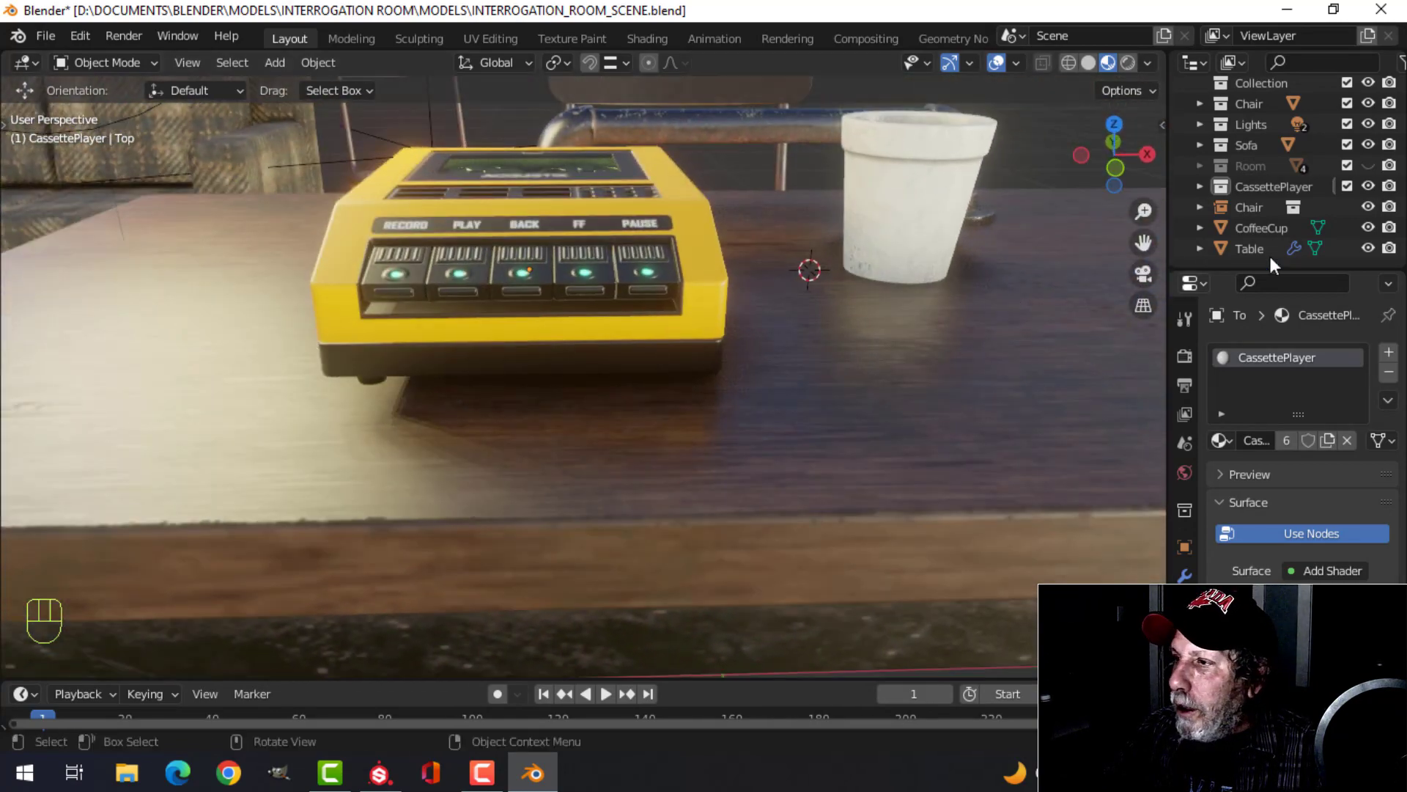
# Select all CassettePlayer collection objects and move them in front view by 0.6097 cm in X and -0.2613 cm in Z.
pyautogui.rightClick(1294, 185)
pyautogui.click(1189, 241)
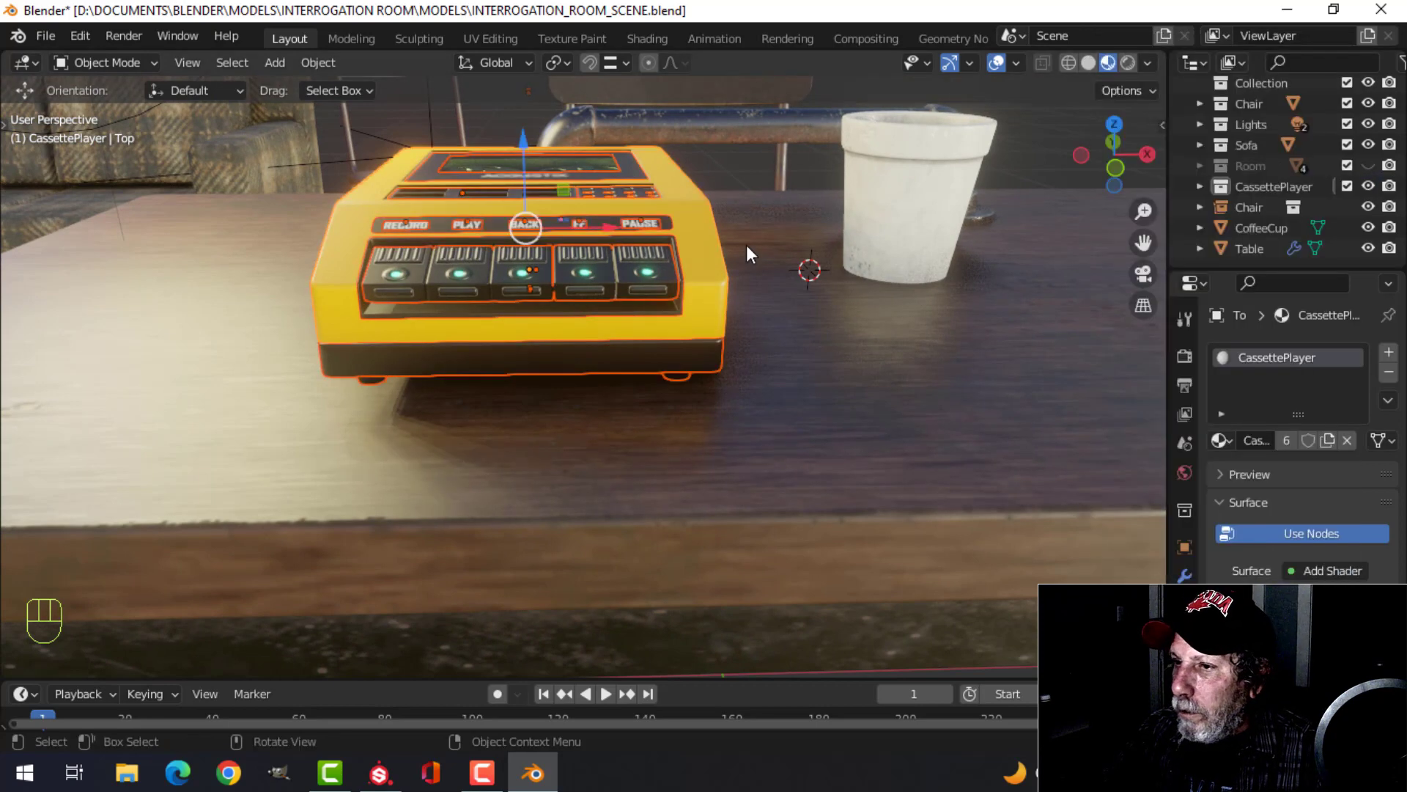
pyautogui.press('KP_1')
pyautogui.scroll(1, 746, 245)
pyautogui.press('g')
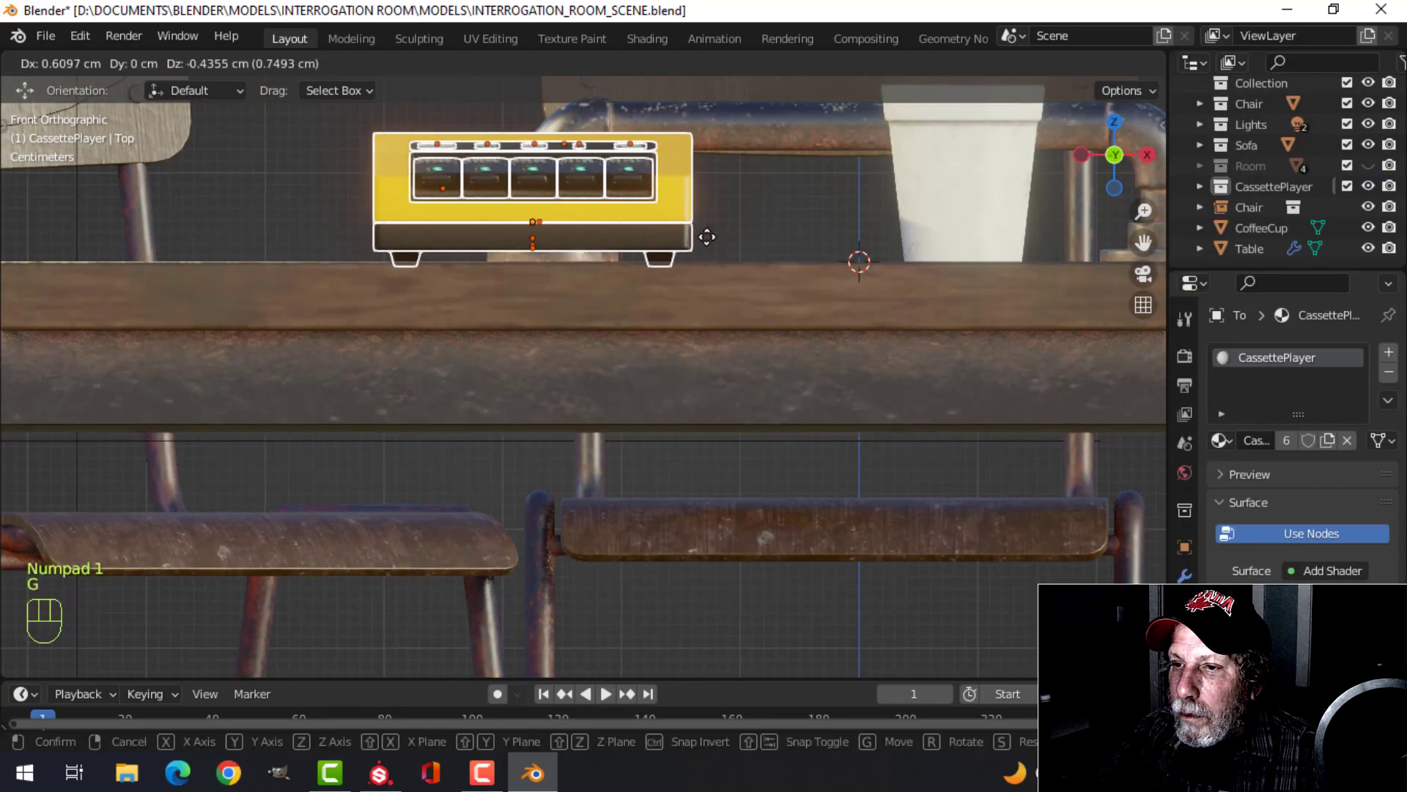
pyautogui.click(706, 235)
pyautogui.moveTo(706, 235); pyautogui.dragTo(735, 236, button='middle')
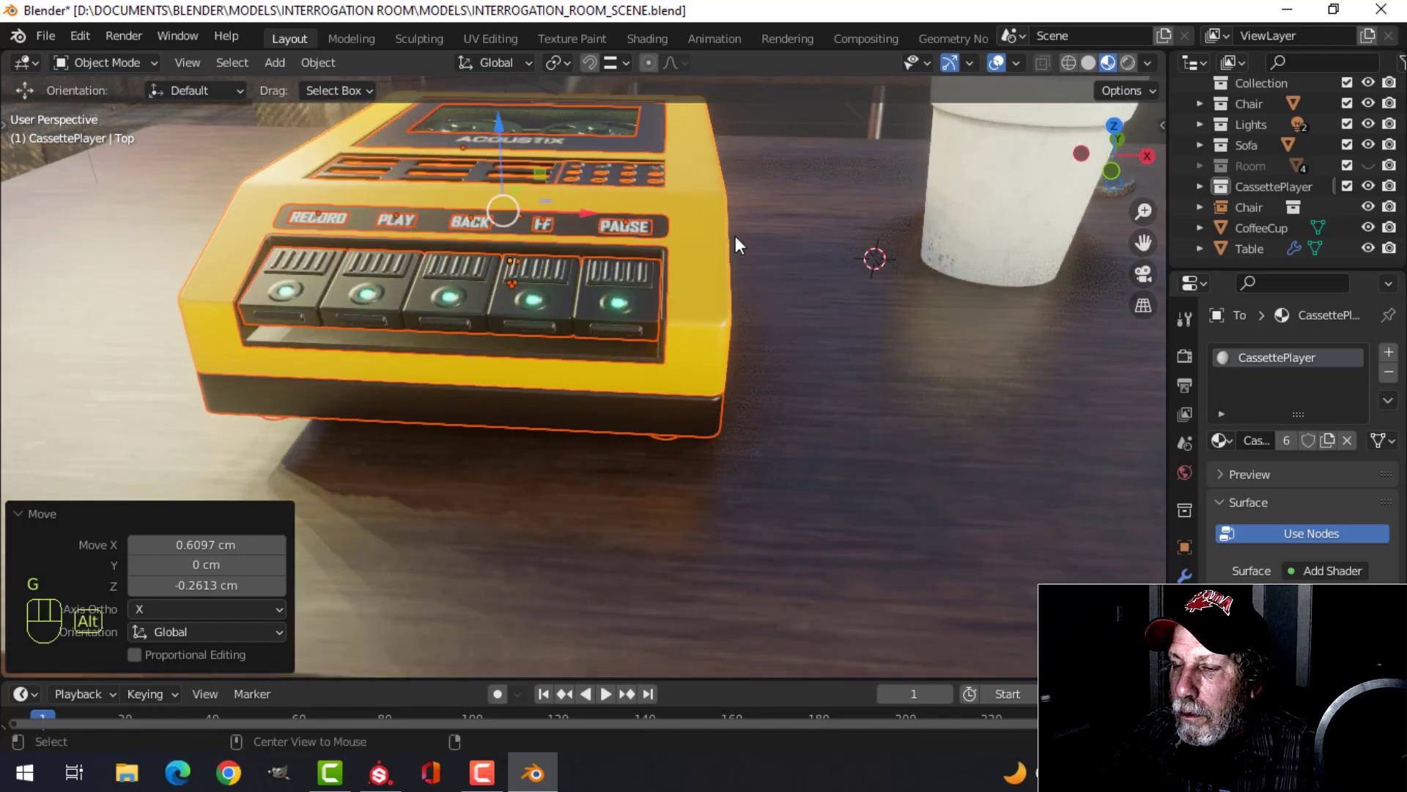
pyautogui.hotkey('alt', 'a')
# Examine the cassette player on the table from several angles and distances.
pyautogui.scroll(-4, 709, 305)
pyautogui.moveTo(709, 304); pyautogui.dragTo(582, 356, button='middle')
pyautogui.scroll(2, 843, 309)
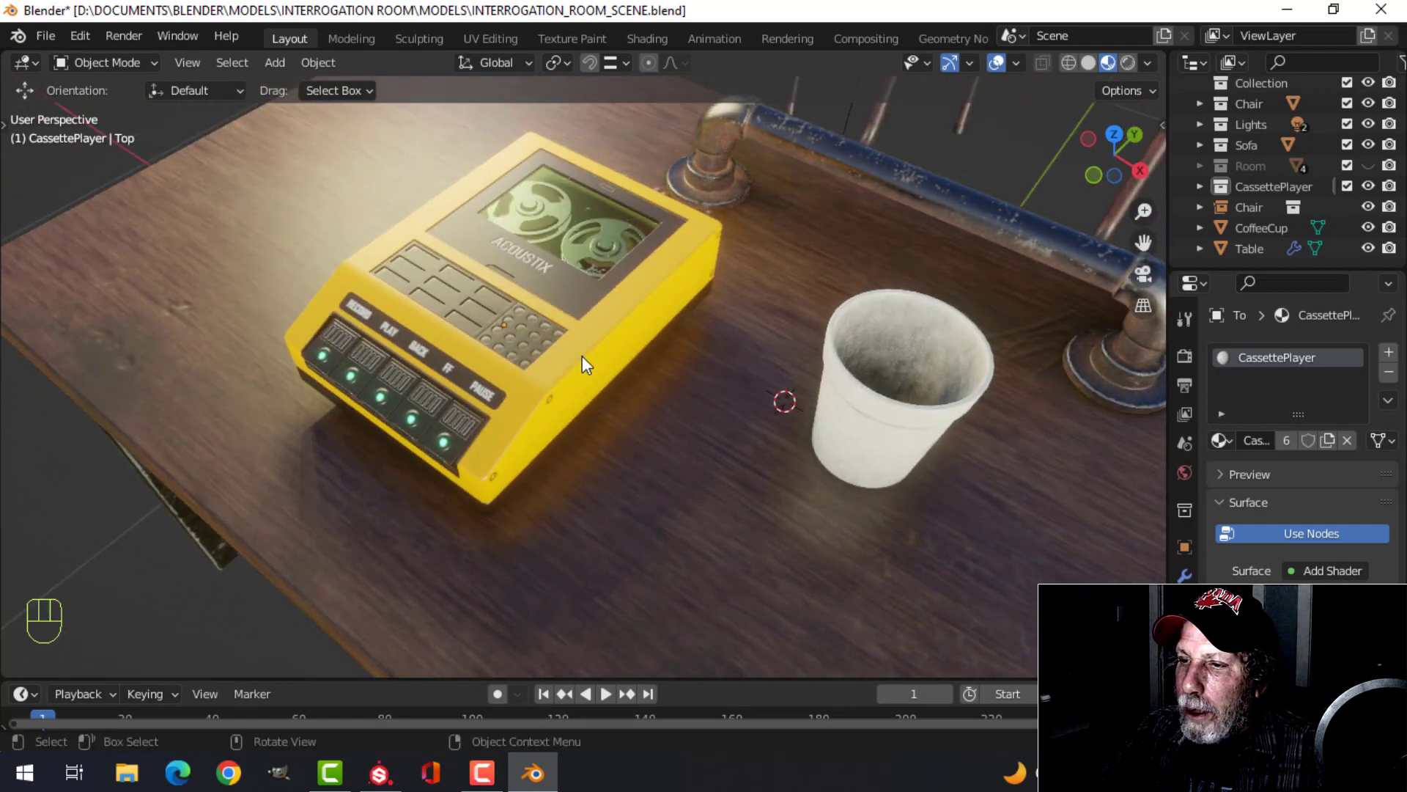
pyautogui.scroll(1, 582, 355)
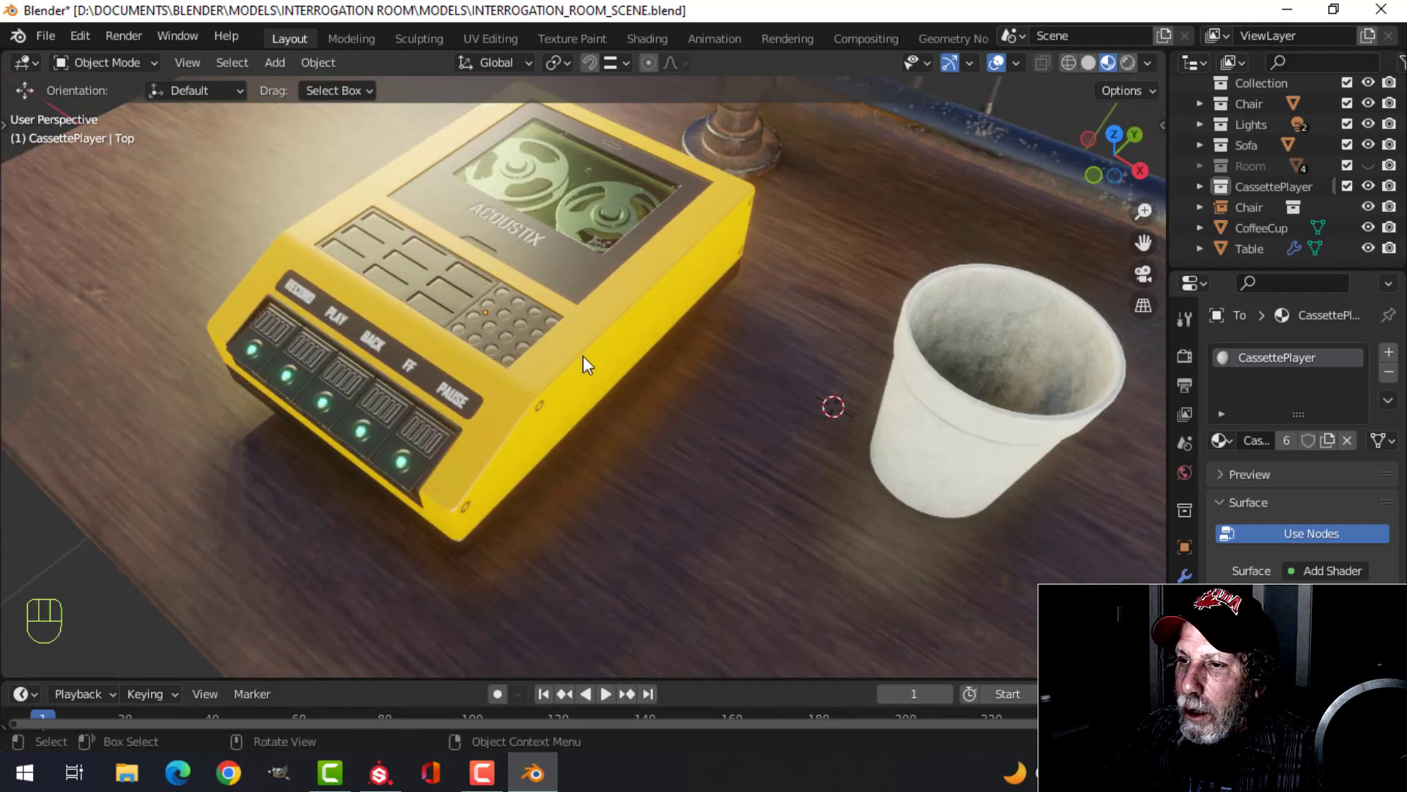
pyautogui.scroll(-5, 582, 355)
pyautogui.moveTo(580, 368); pyautogui.dragTo(761, 346, button='middle')
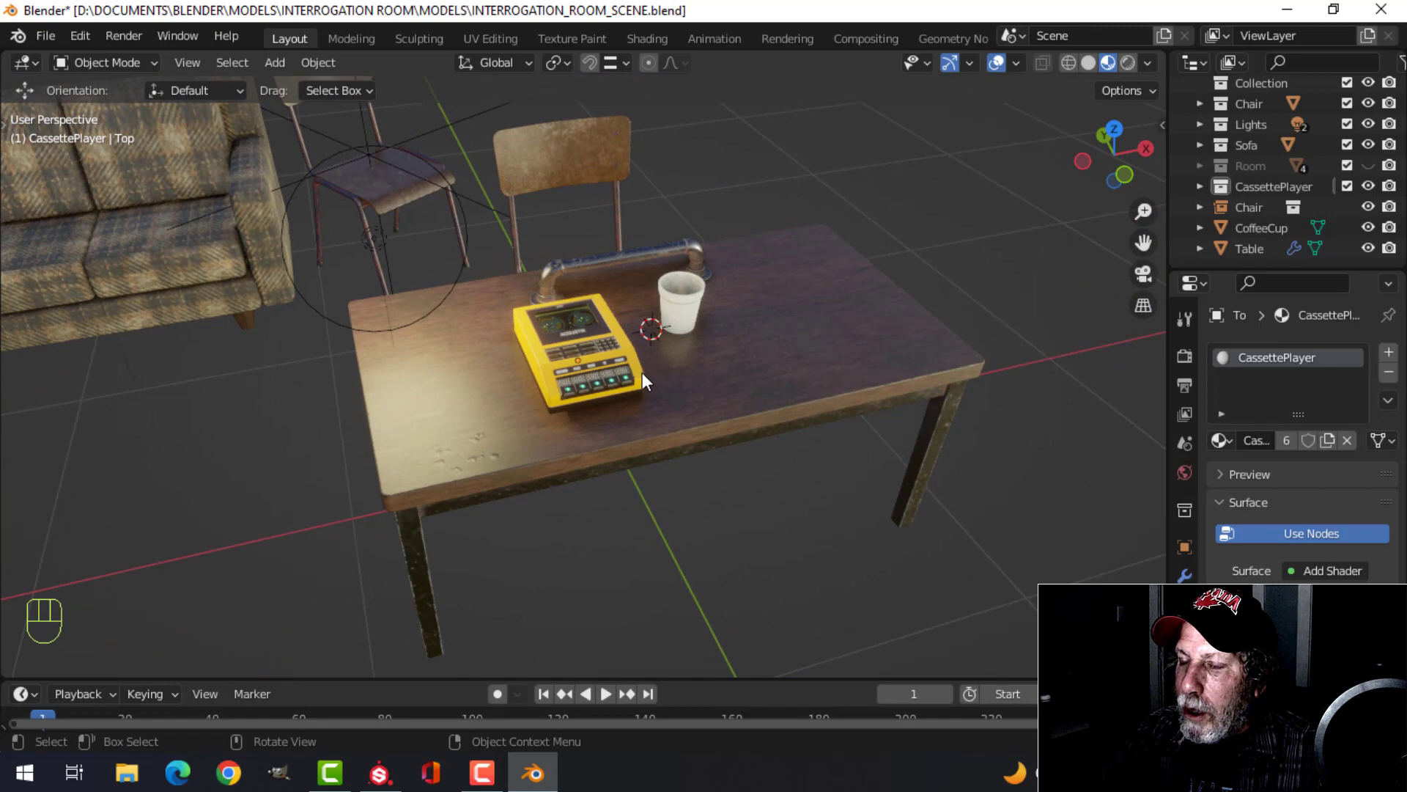
pyautogui.scroll(2, 601, 378)
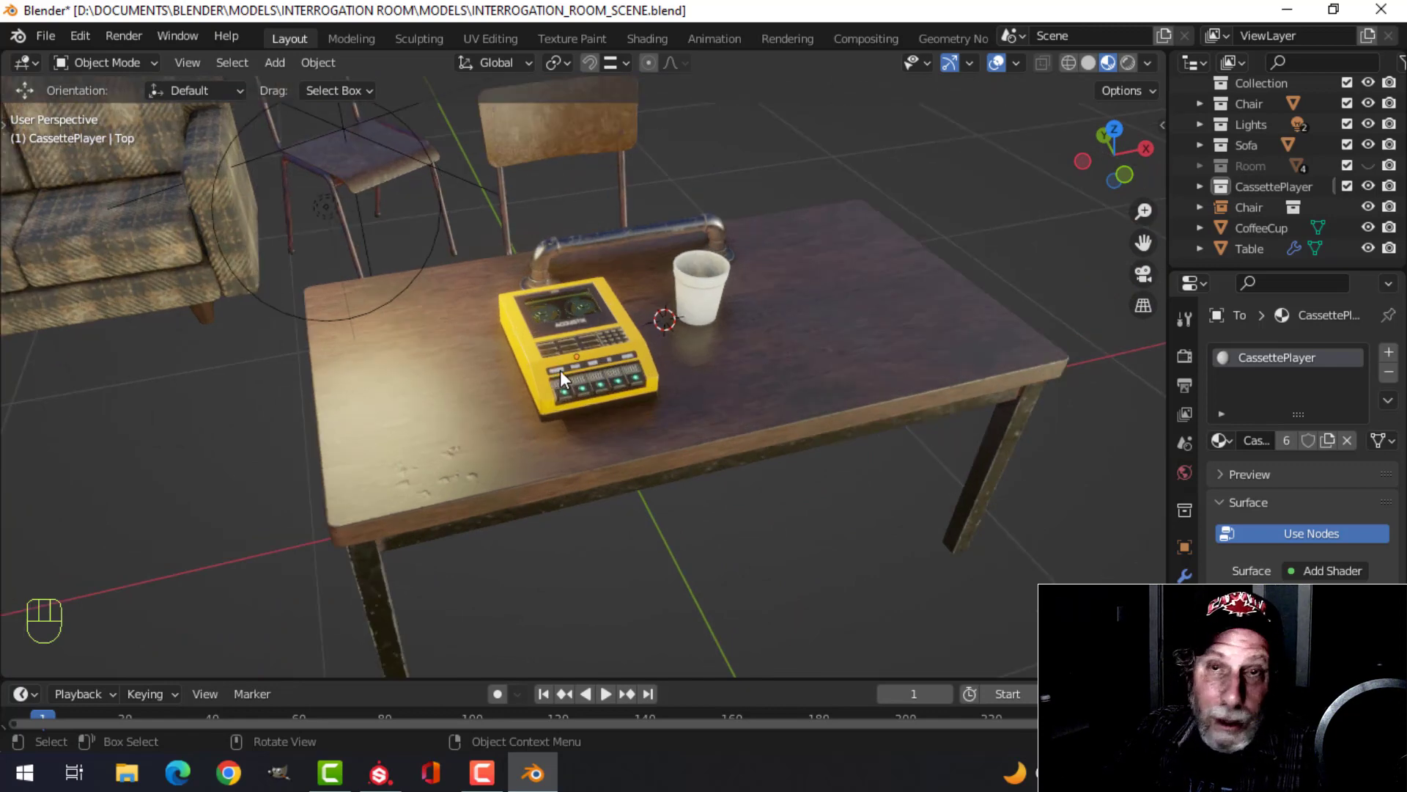
pyautogui.moveTo(608, 357); pyautogui.dragTo(645, 376, button='middle')
pyautogui.scroll(3, 645, 375)
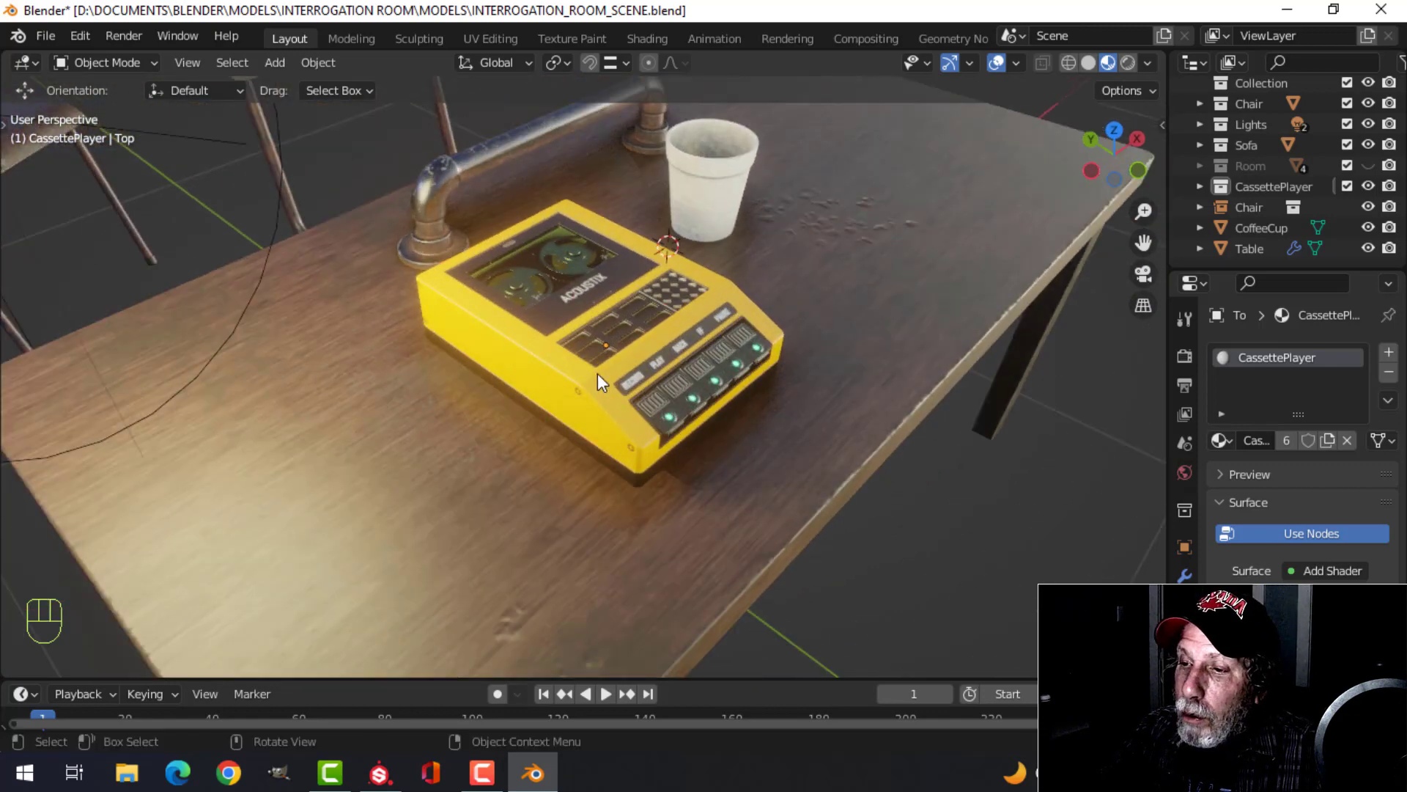
# Insert a Hue/Saturation node between the base color texture and the Principled BSDF in the cassette player's material.
pyautogui.click(702, 372)
pyautogui.click(647, 38)
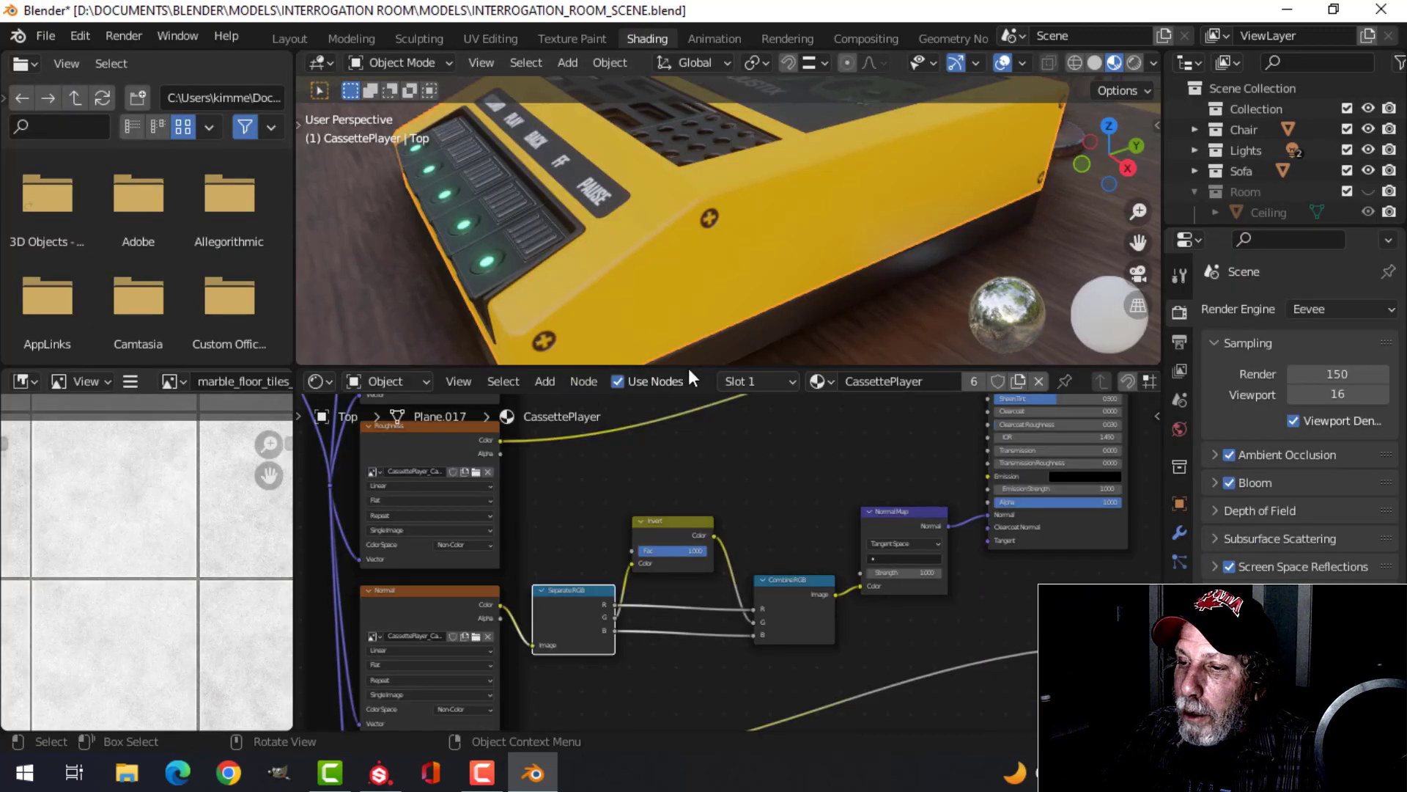
pyautogui.scroll(3, 841, 472)
pyautogui.moveTo(729, 570); pyautogui.dragTo(801, 653, button='middle')
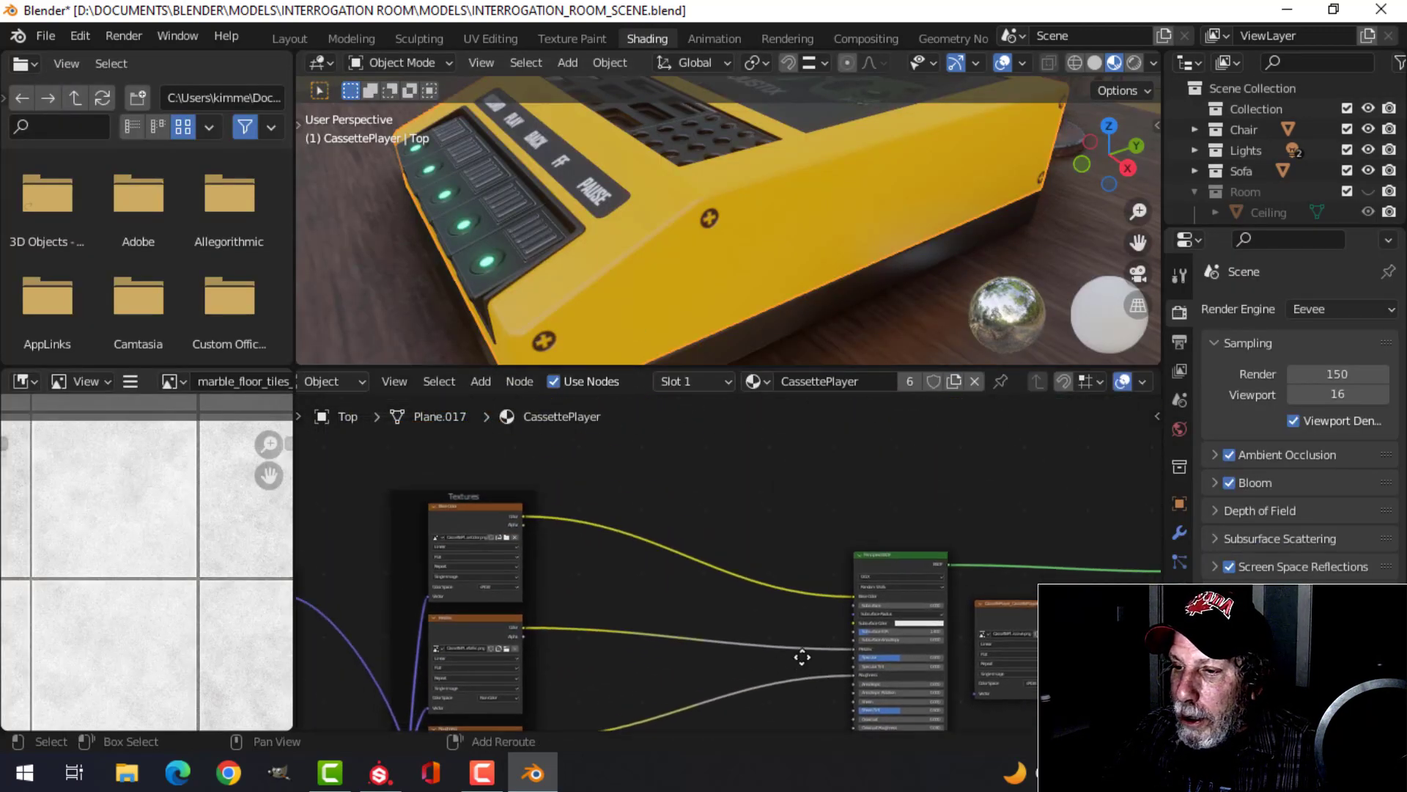
pyautogui.moveTo(754, 609); pyautogui.dragTo(762, 563, button='middle')
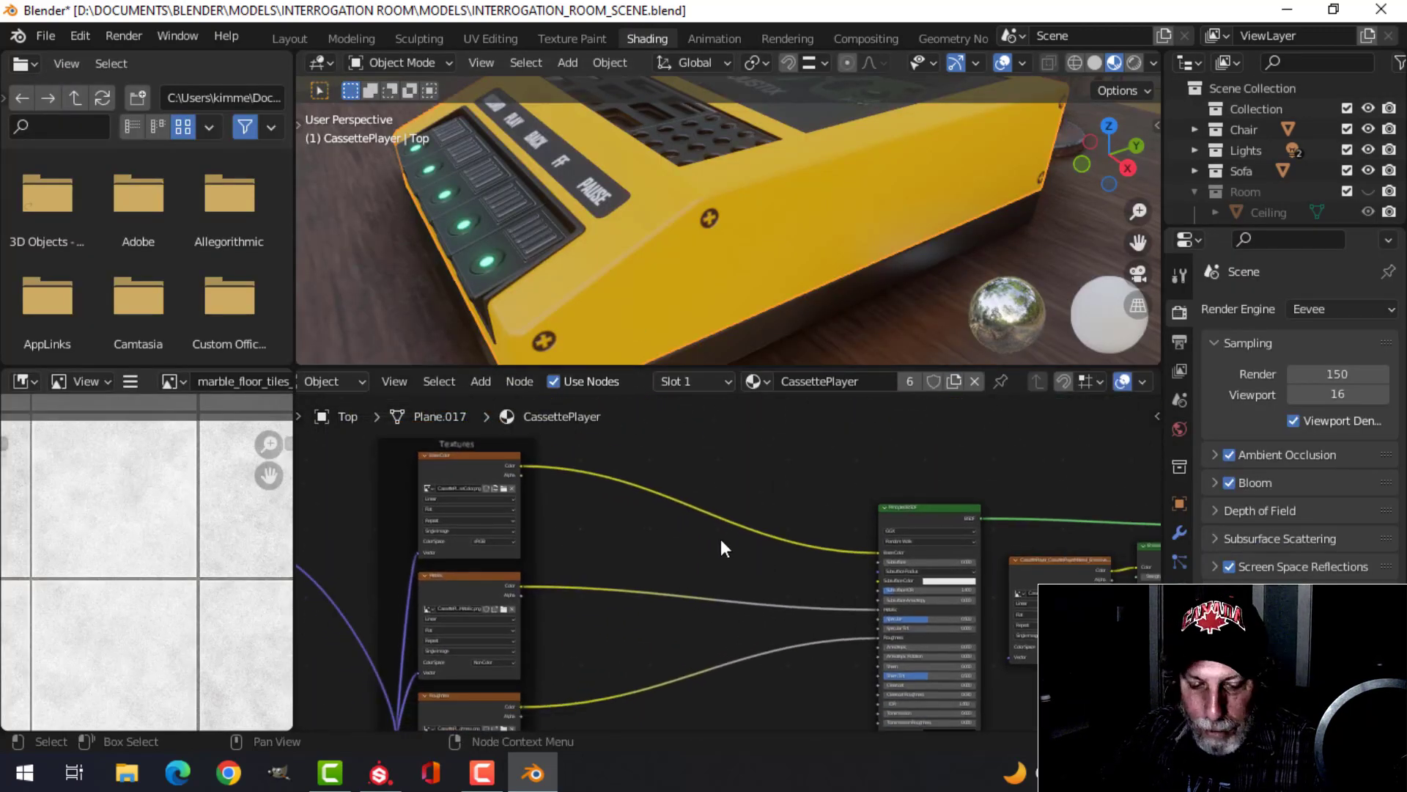
pyautogui.hotkey('shift', 'a')
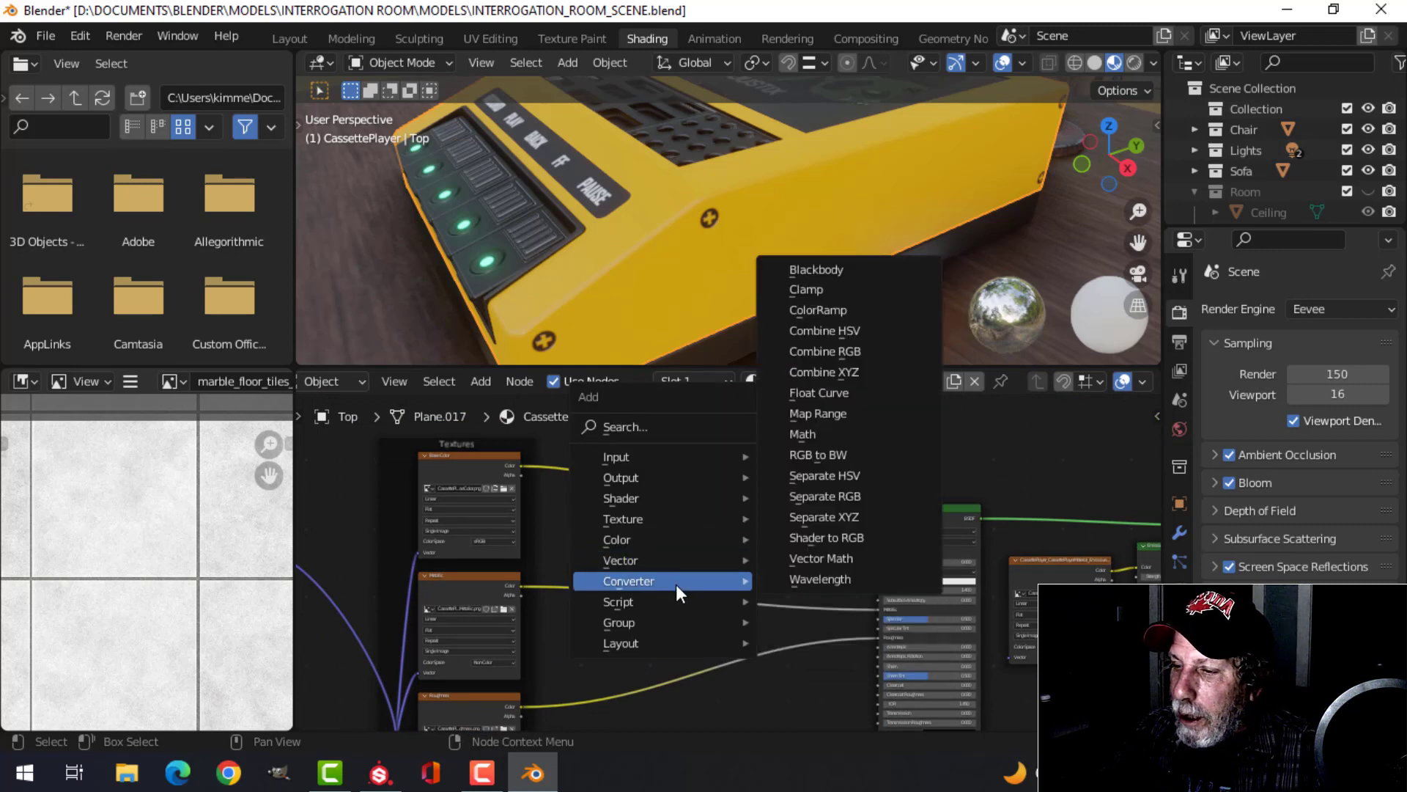
pyautogui.moveTo(630, 542)
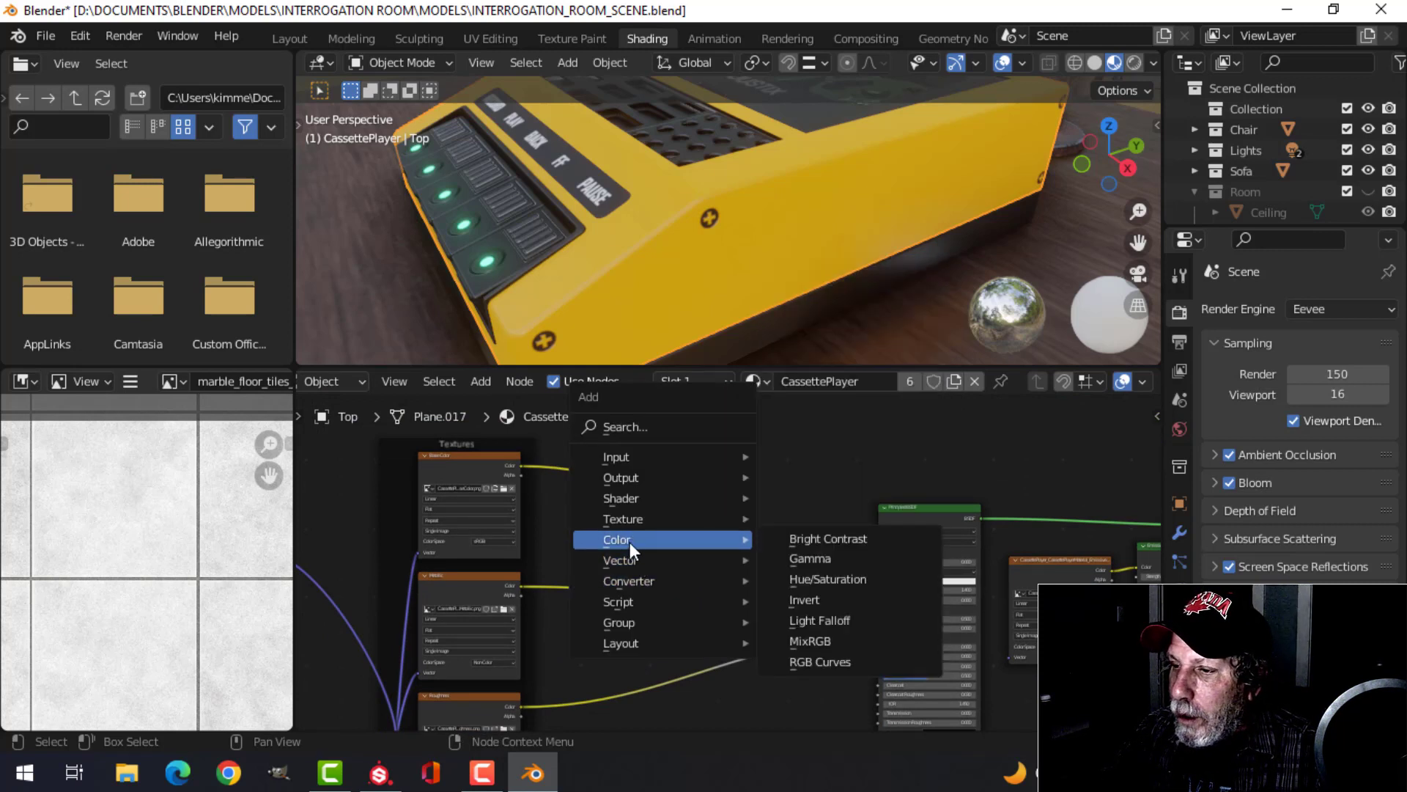
pyautogui.click(807, 579)
pyautogui.click(690, 489)
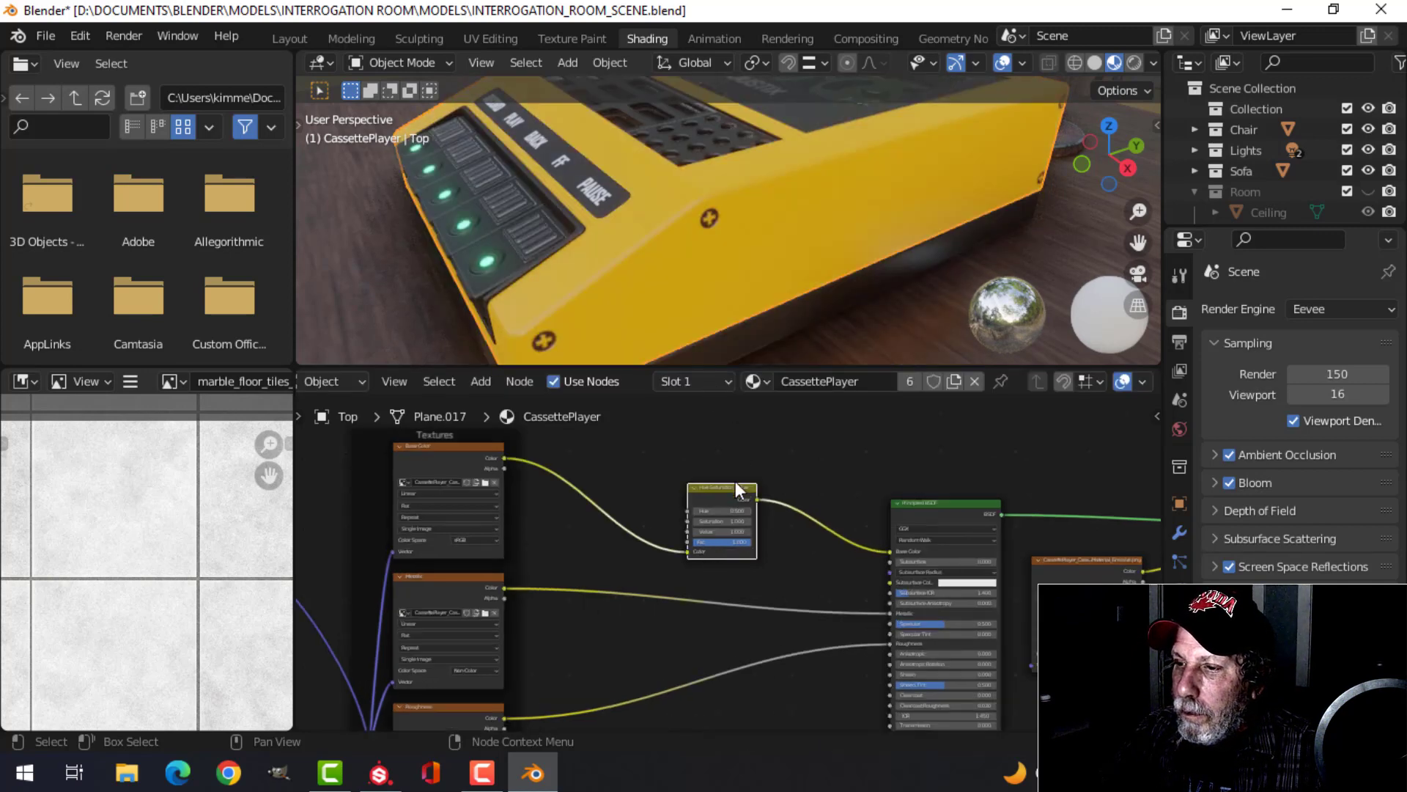
# Set the Hue Saturation Value node's Hue to 0.49 and check the cassette player in the Layout workspace.
pyautogui.scroll(4, 735, 481)
pyautogui.scroll(2, 727, 470)
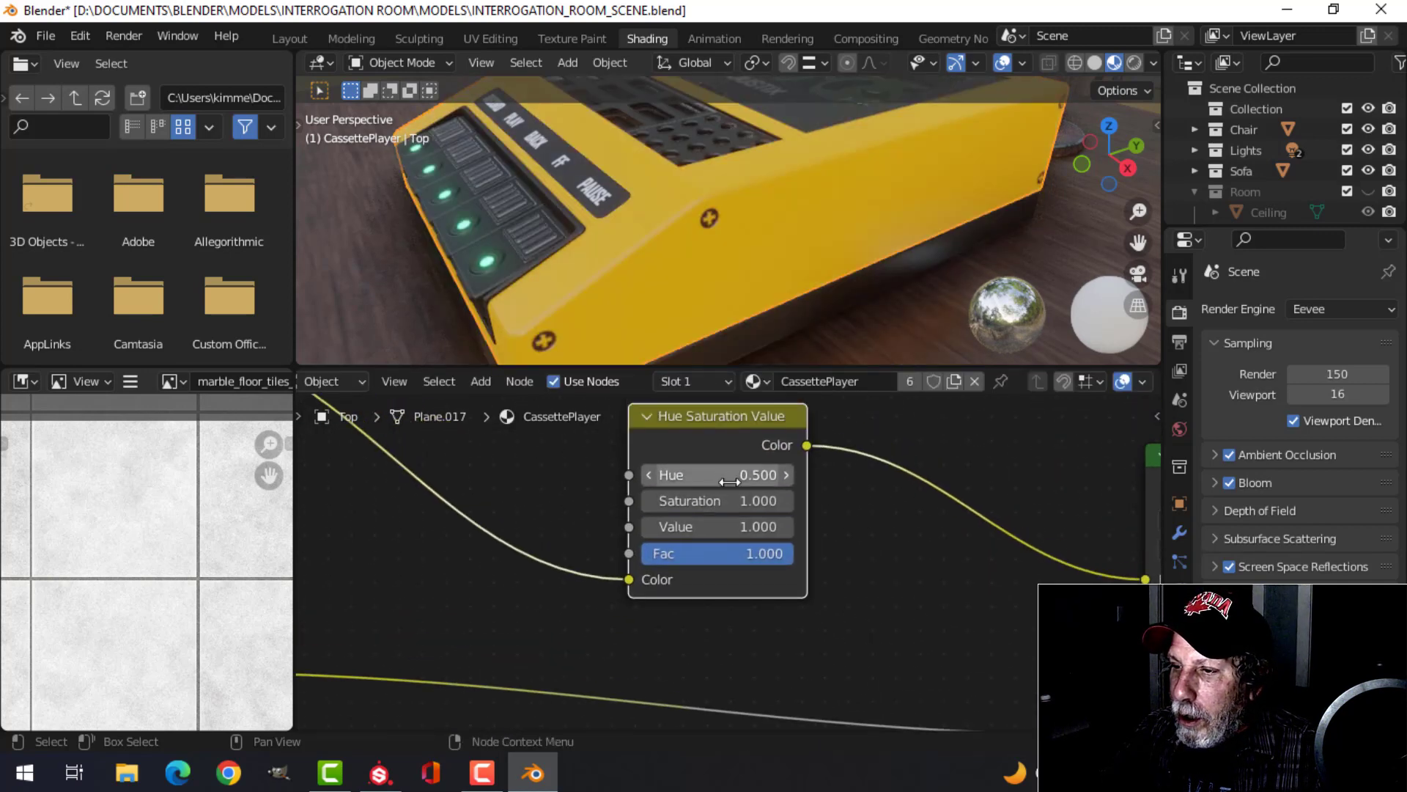
pyautogui.click(722, 475)
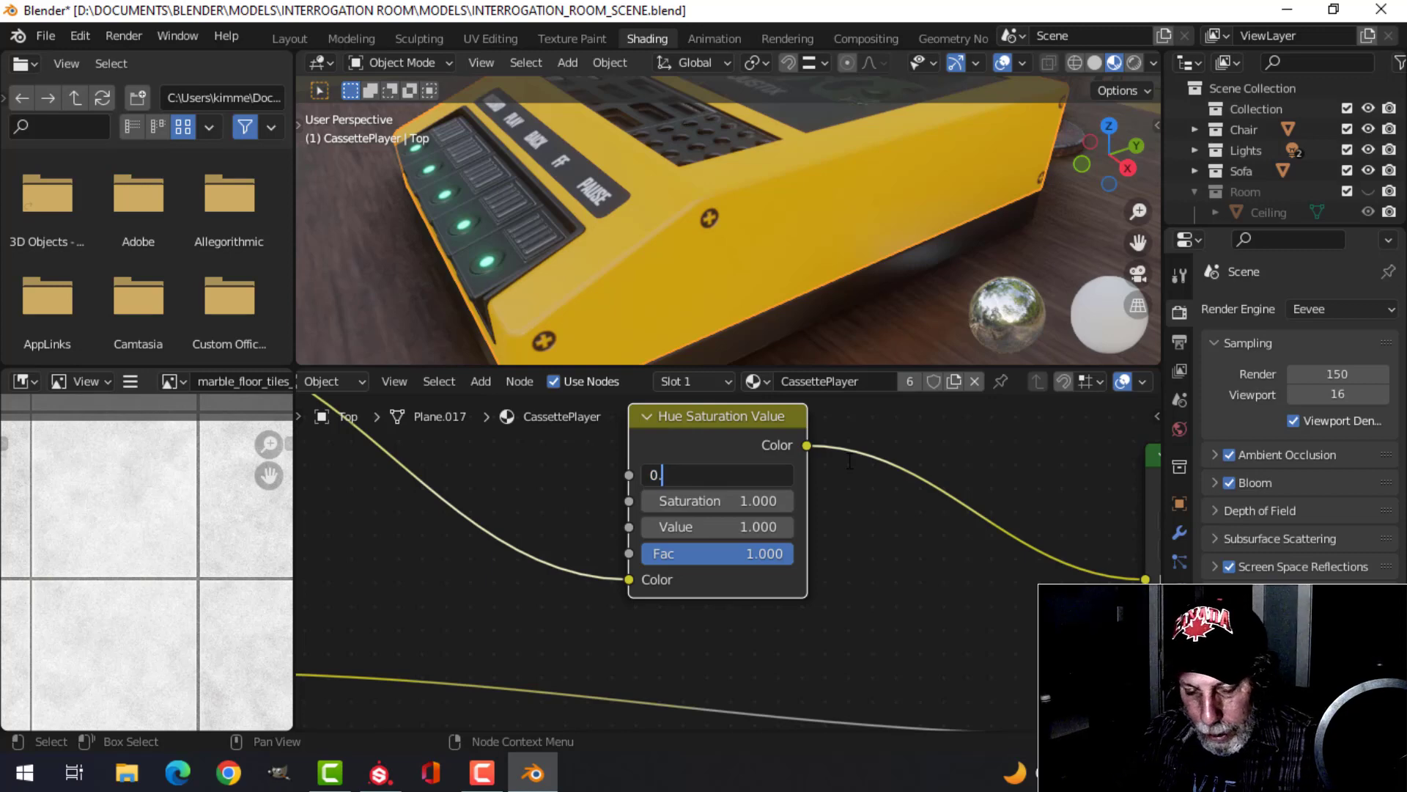
pyautogui.press('Return')
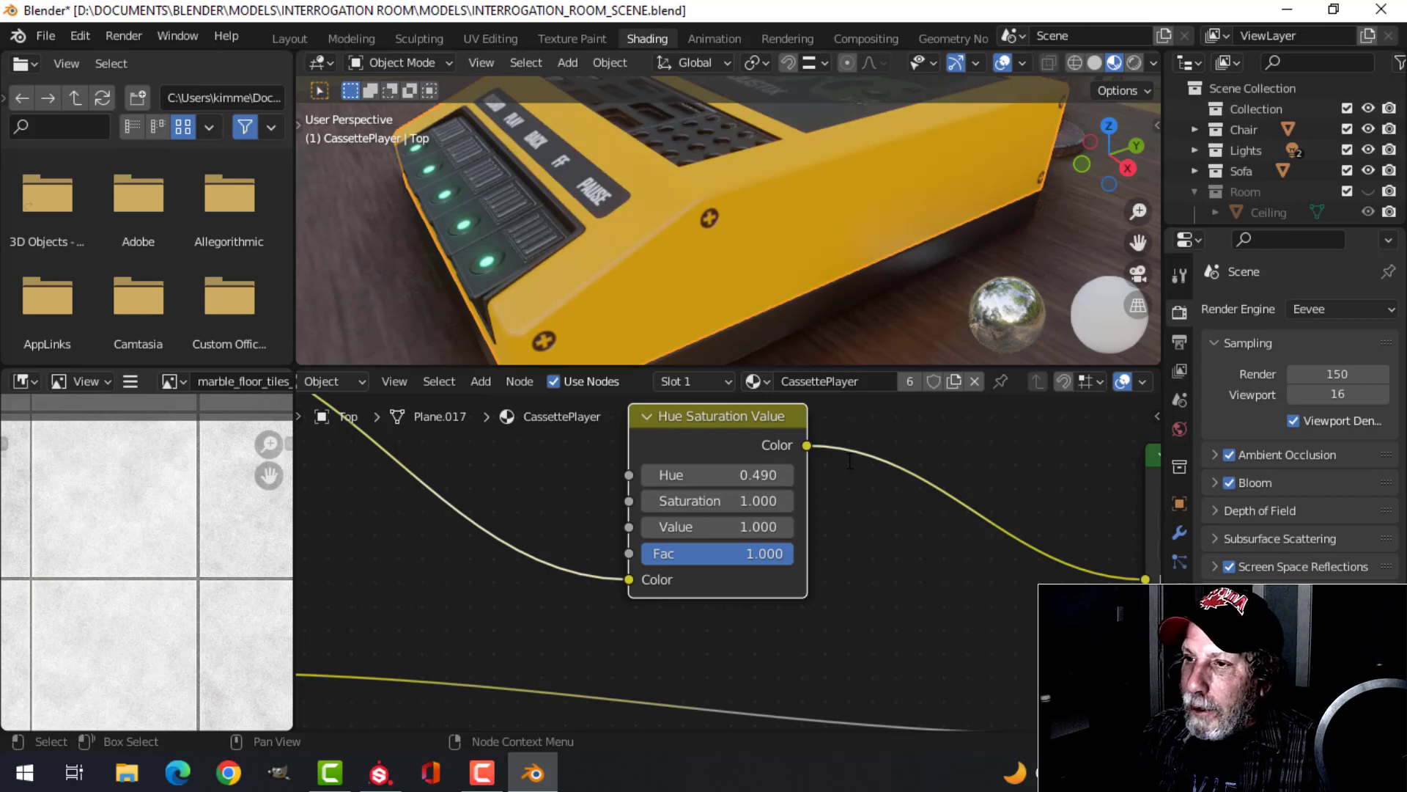
pyautogui.click(289, 39)
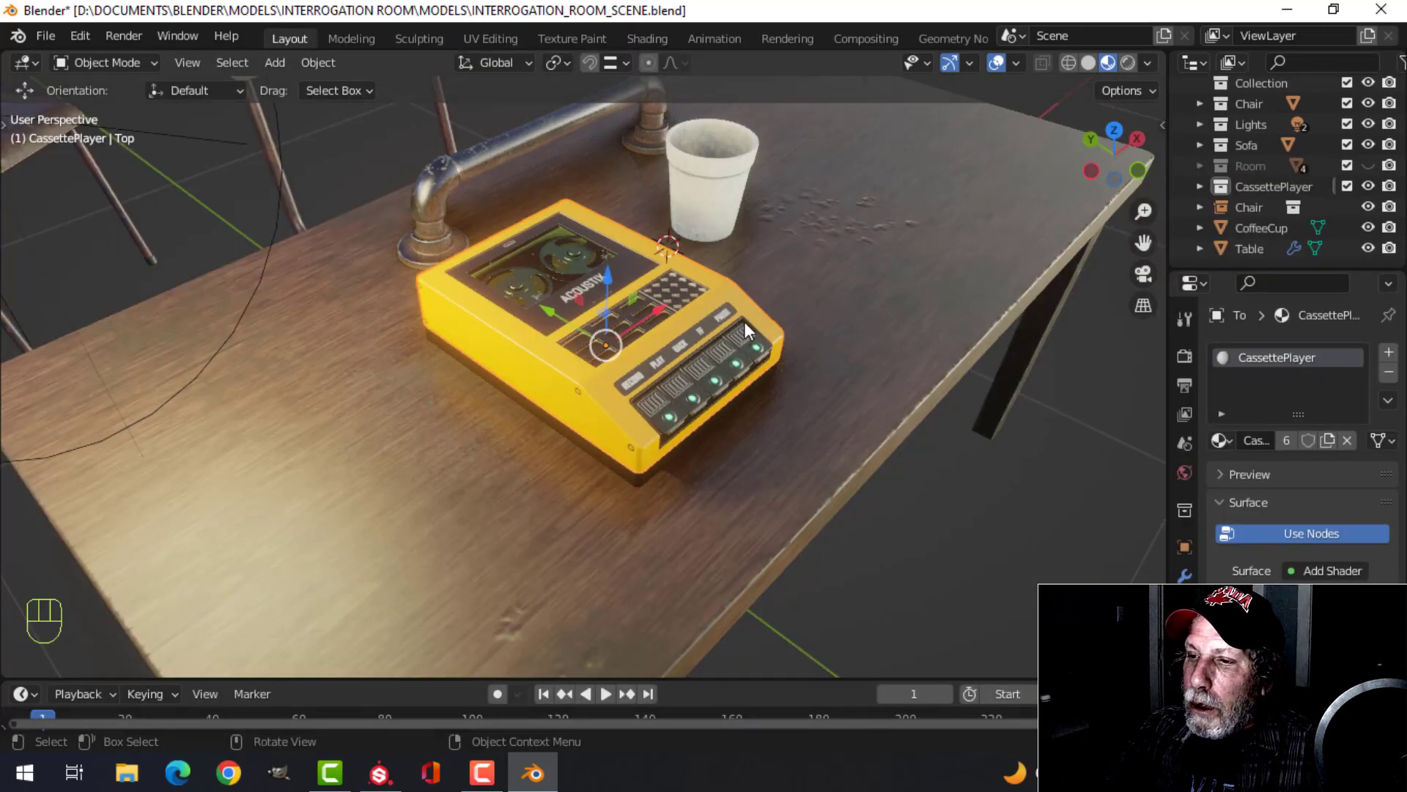
pyautogui.hotkey('alt', 'a')
pyautogui.moveTo(859, 327)
pyautogui.mouseDown(button='middle')
pyautogui.moveTo(613, 336)
pyautogui.moveTo(578, 174)
pyautogui.mouseUp(button='middle')
# Try a Hue of 0 on the Hue Saturation Value node and view the cassette player in the Layout workspace.
pyautogui.click(648, 39)
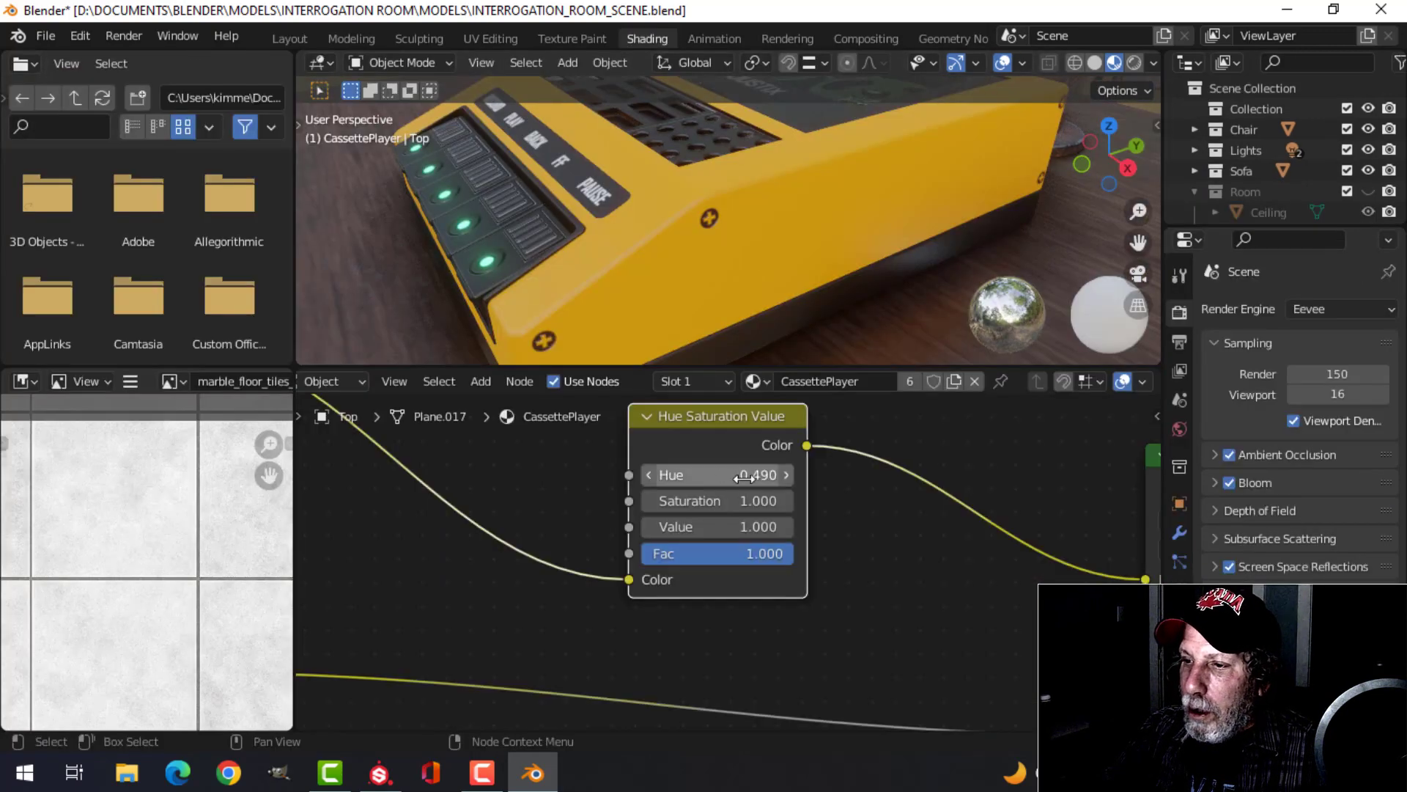
pyautogui.moveTo(755, 475); pyautogui.dragTo(660, 475)
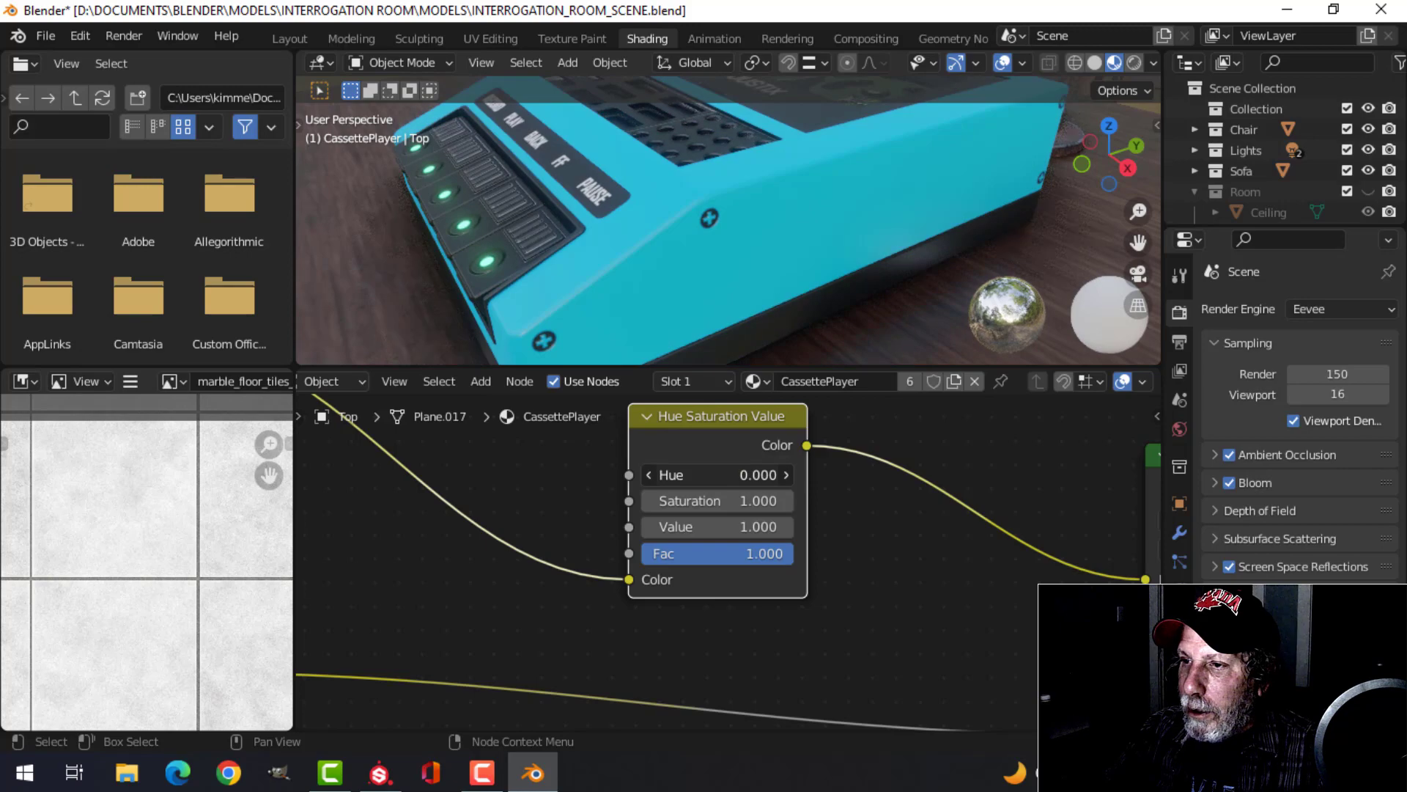
pyautogui.click(290, 38)
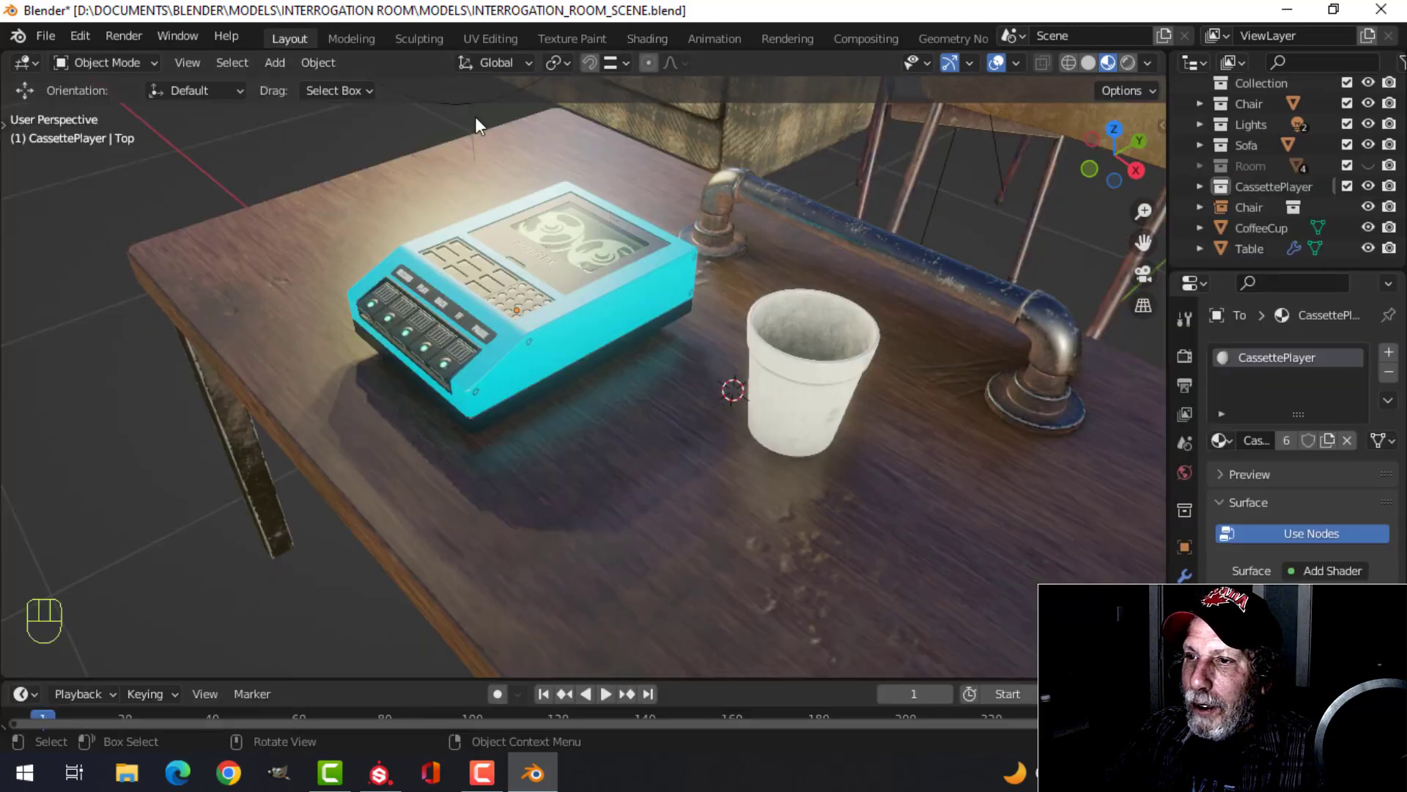
pyautogui.moveTo(665, 322)
pyautogui.mouseDown(button='middle')
pyautogui.moveTo(739, 361)
pyautogui.moveTo(937, 332)
pyautogui.moveTo(774, 373)
pyautogui.moveTo(598, 379)
pyautogui.mouseUp(button='middle')
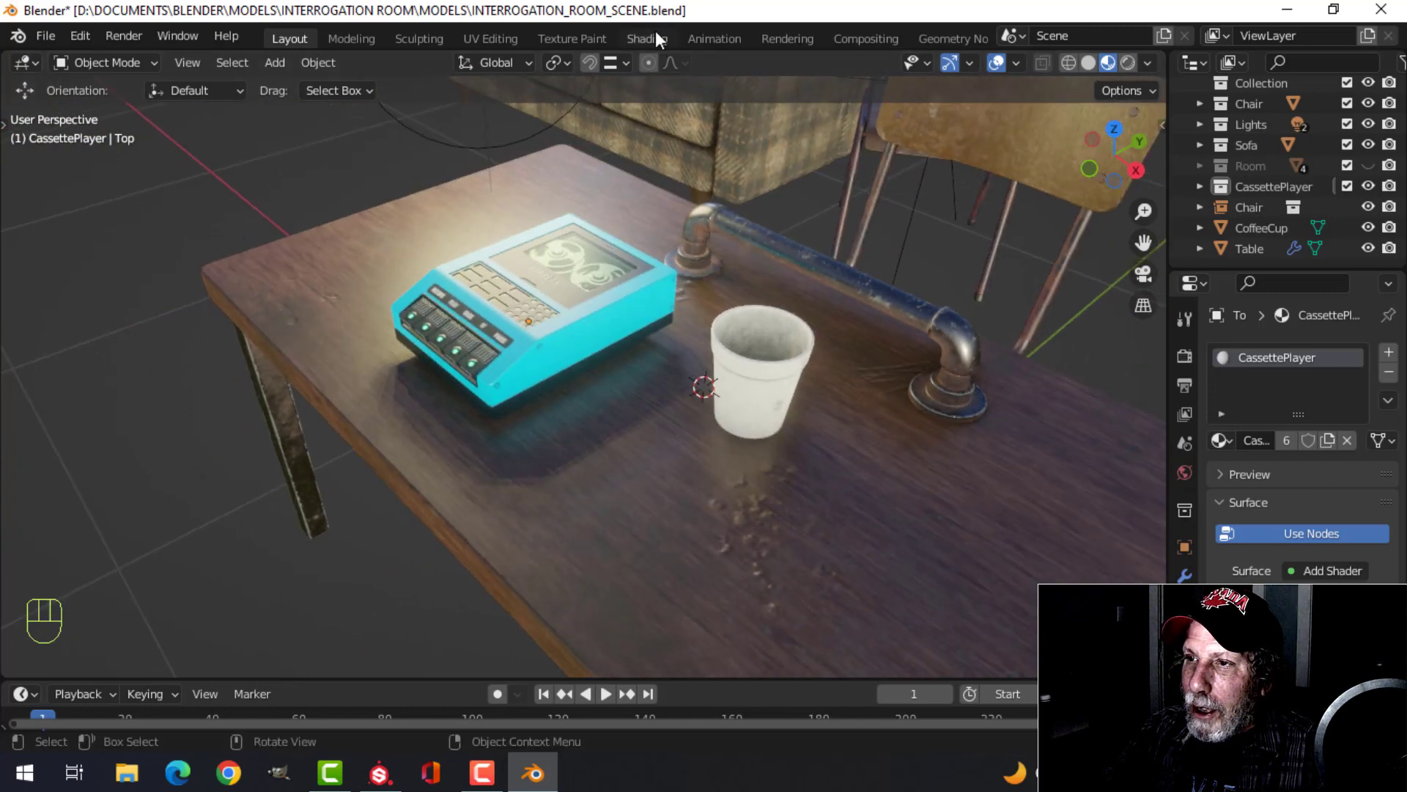
# Return the Hue Saturation Value node's Hue to 0.49 and review the cassette player up close in the Layout workspace.
pyautogui.click(648, 39)
pyautogui.scroll(1, 722, 514)
pyautogui.click(711, 460)
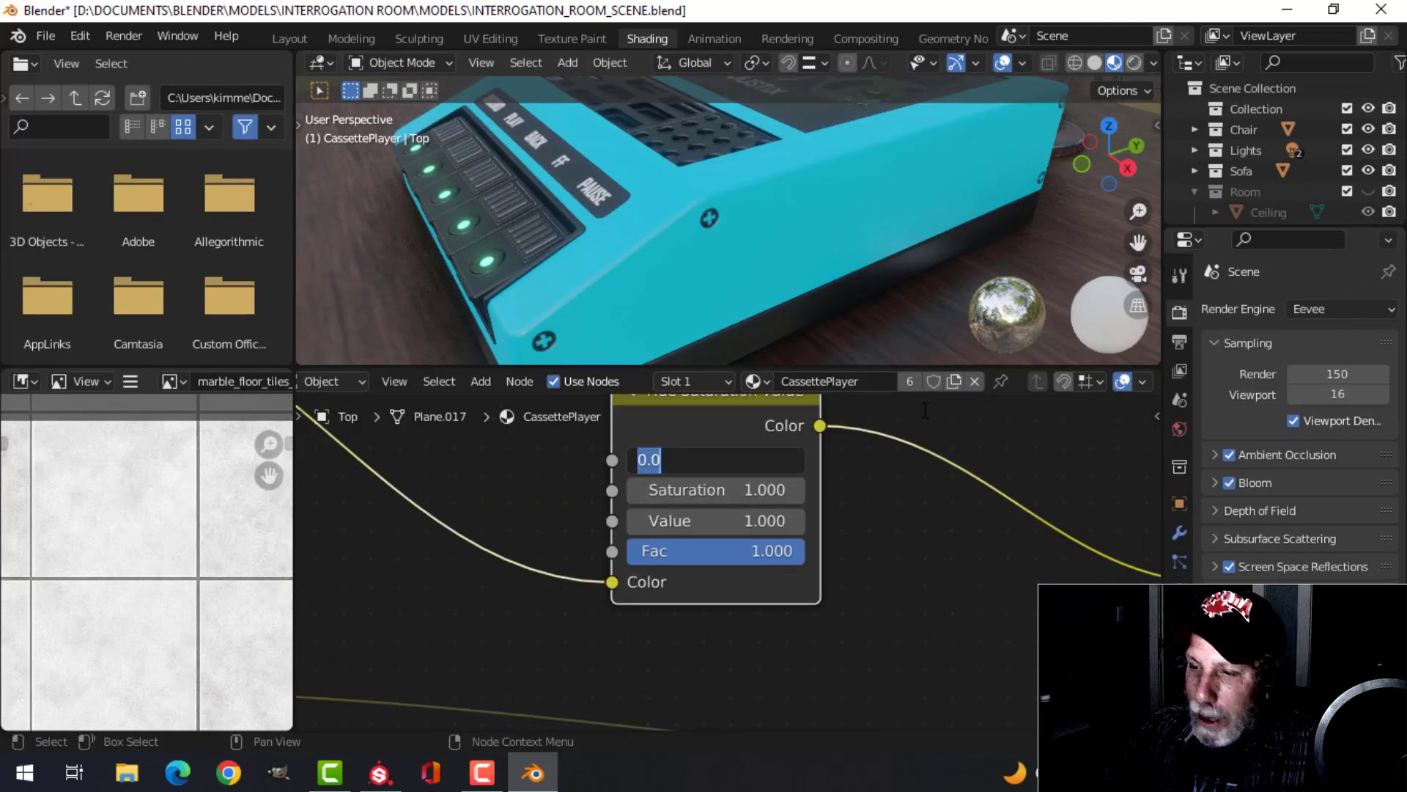
pyautogui.write('0.49')
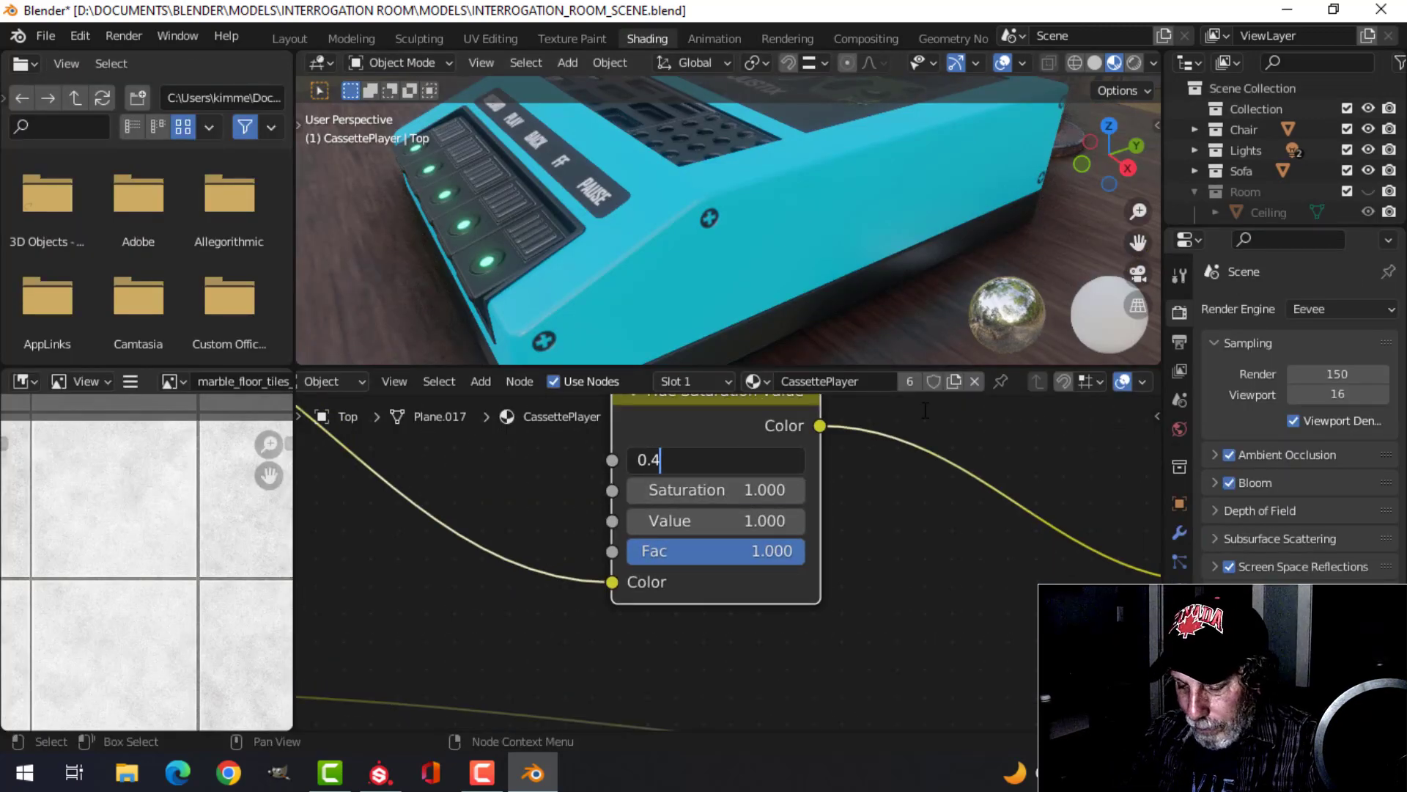
pyautogui.press('Return')
pyautogui.click(290, 38)
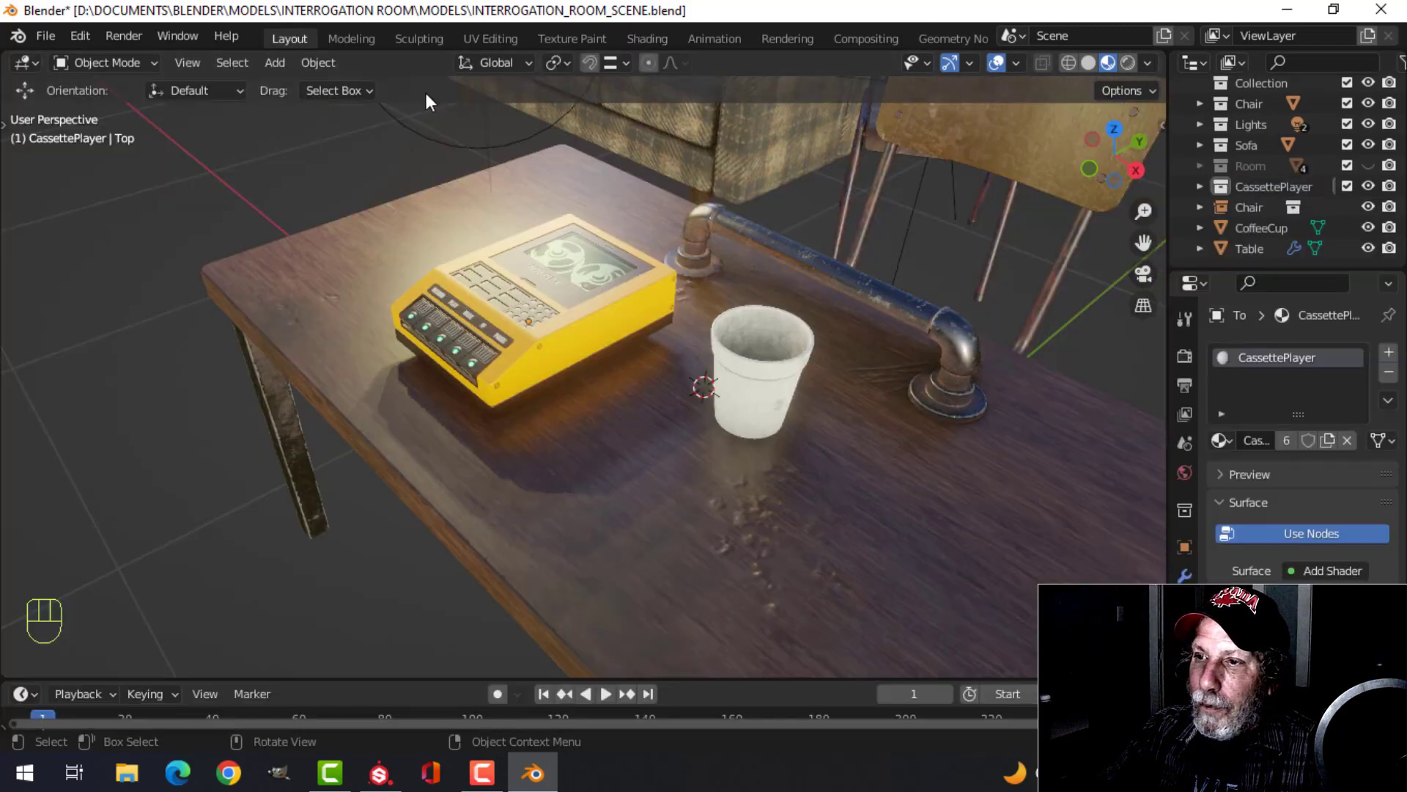
pyautogui.moveTo(765, 353); pyautogui.dragTo(798, 417, button='middle')
pyautogui.scroll(4, 736, 393)
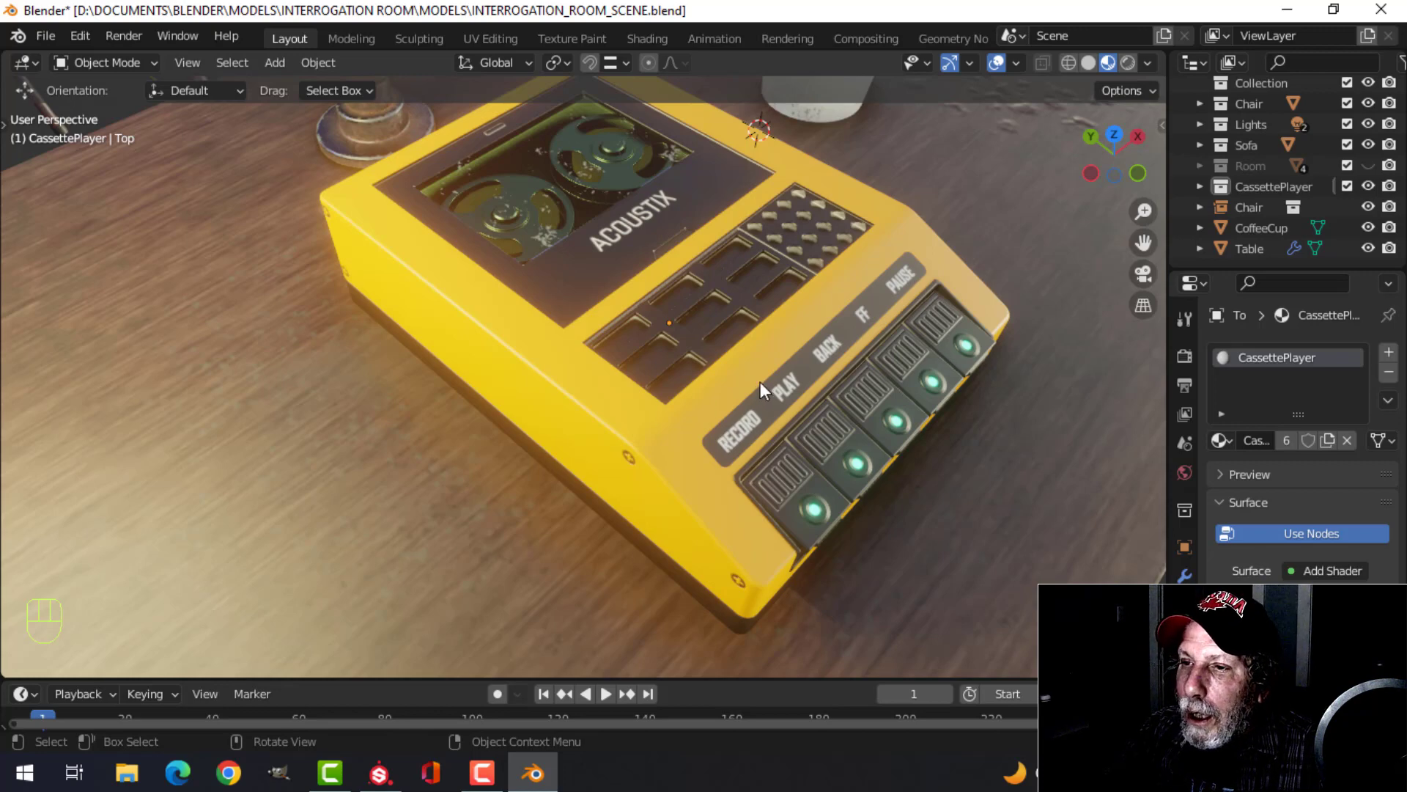
pyautogui.moveTo(759, 381); pyautogui.dragTo(559, 337, button='middle')
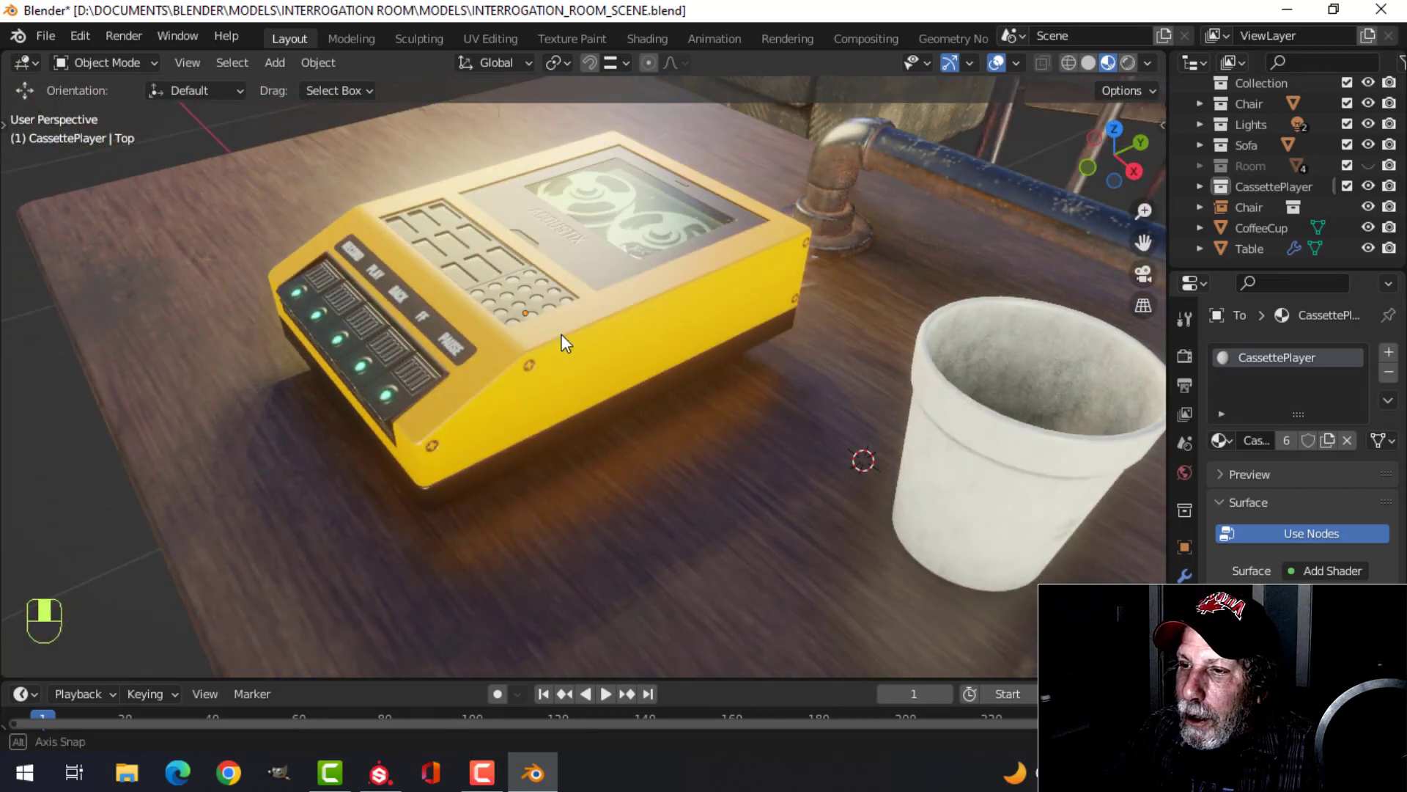
pyautogui.scroll(2, 572, 355)
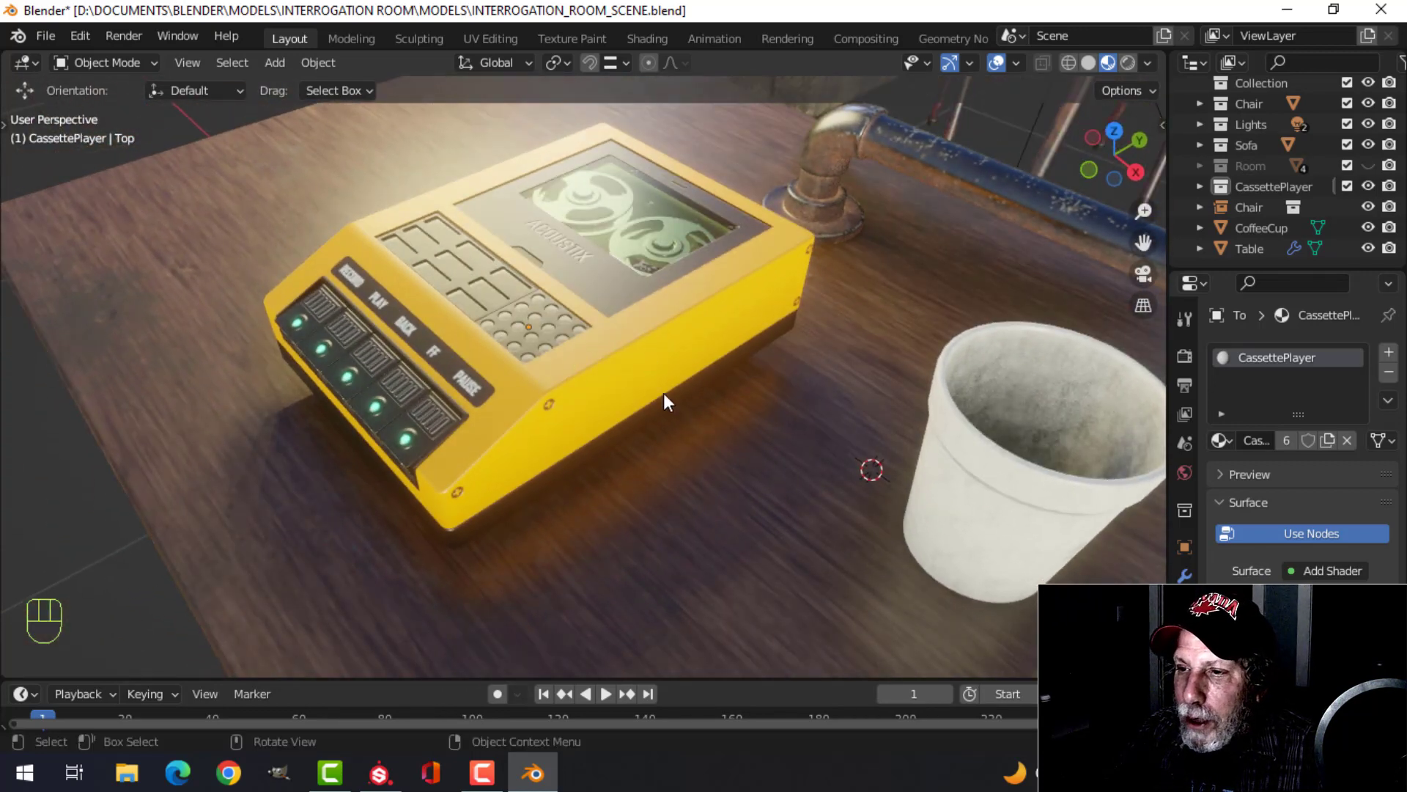